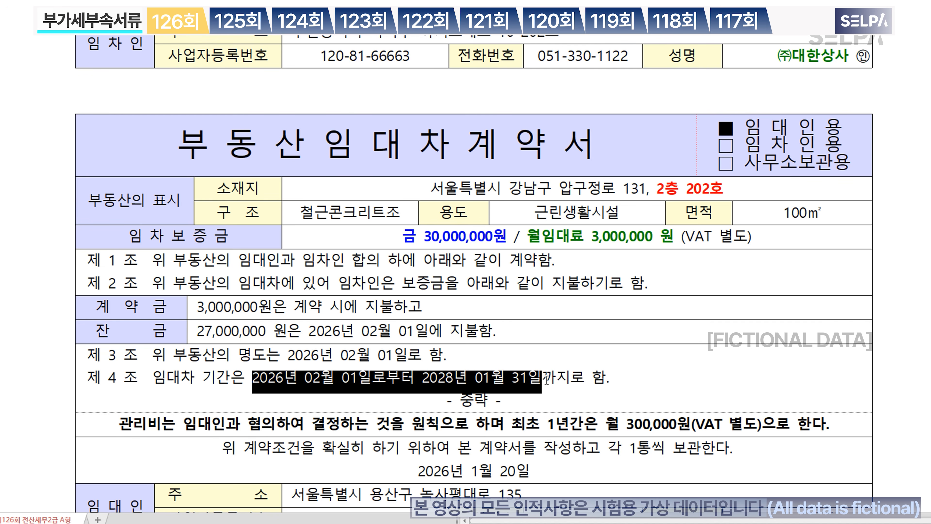
Step: Make the lease period dates red and bold
key(ctrl+m)
key(r)
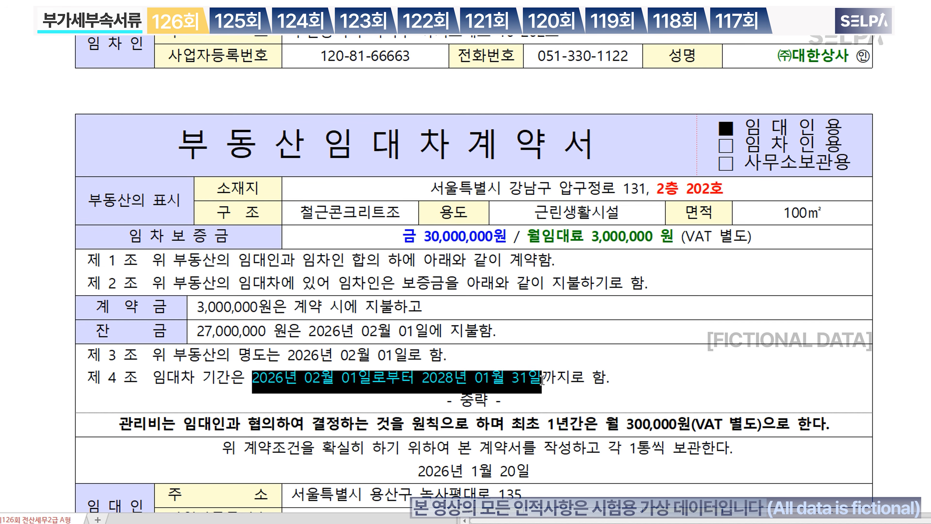
key(ctrl+b)
click(559, 396)
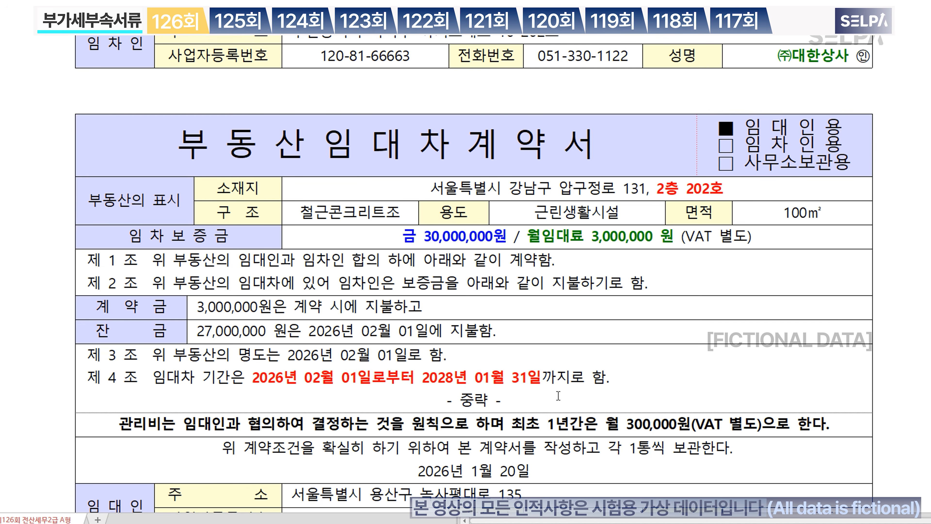
Step: Colour 관리비 and its monthly fee 월 300,000원 green
drag(118, 425, 161, 430)
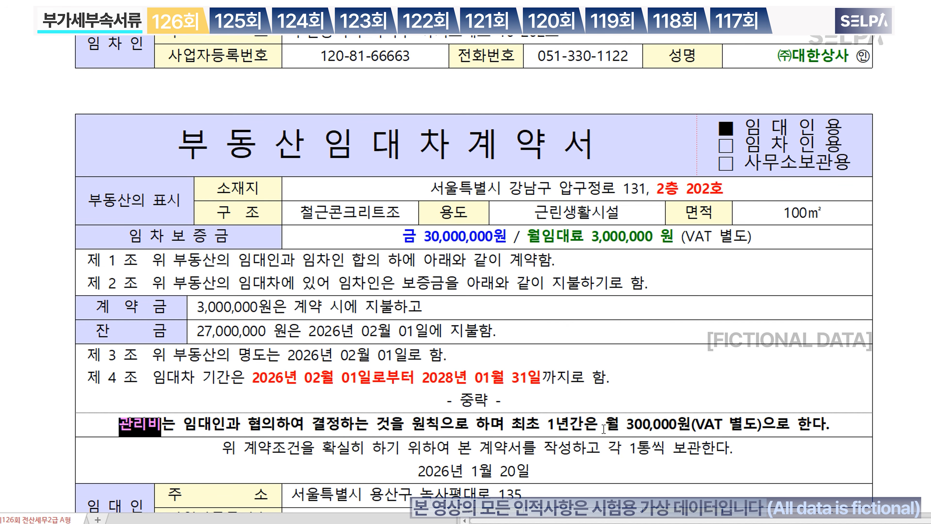
drag(606, 425, 690, 425)
key(ctrl+m)
key(g)
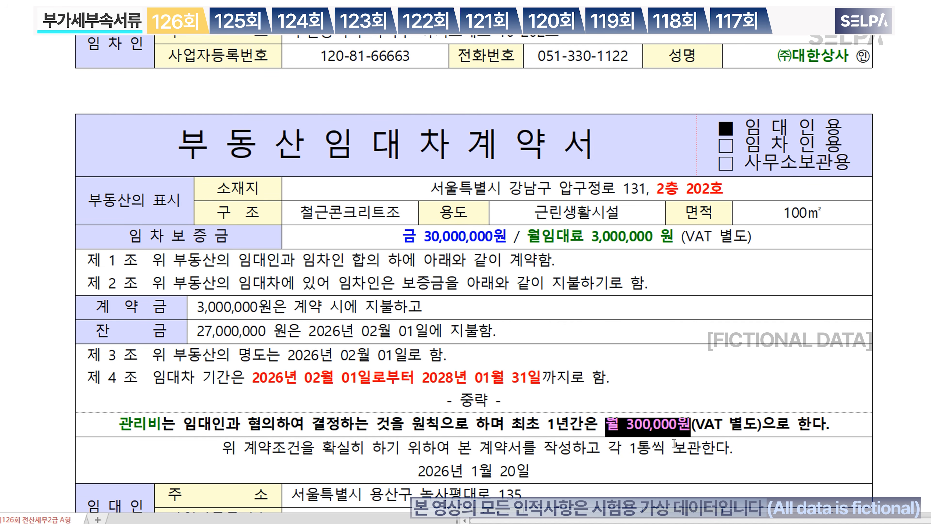
Step: Colour the tenant name ㈜코즈니 blue, then return to the top of the contract
scroll(634, 450, down, 2)
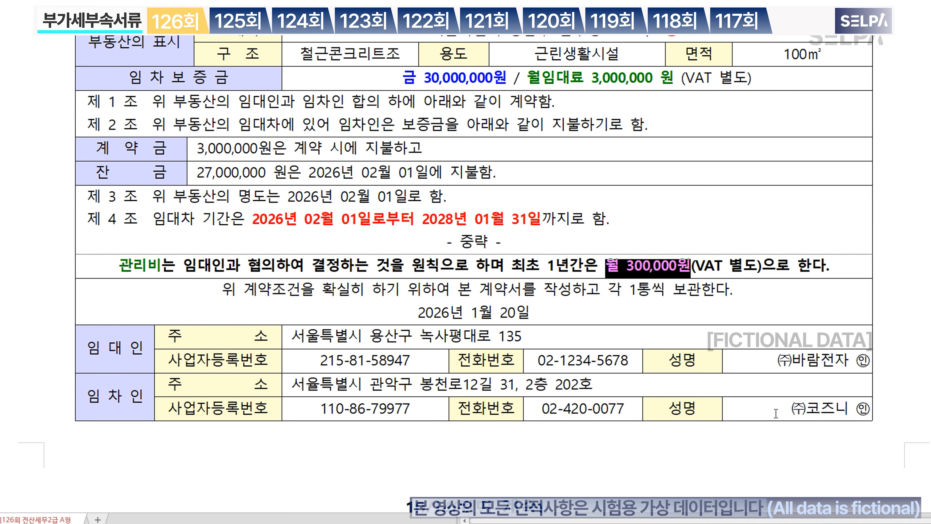
drag(791, 409, 847, 409)
key(ctrl+m)
key(b)
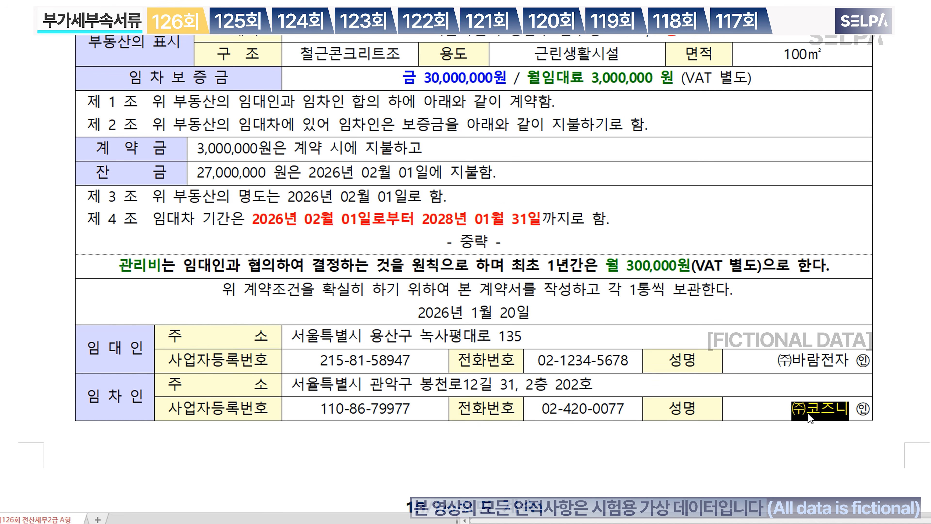
click(765, 414)
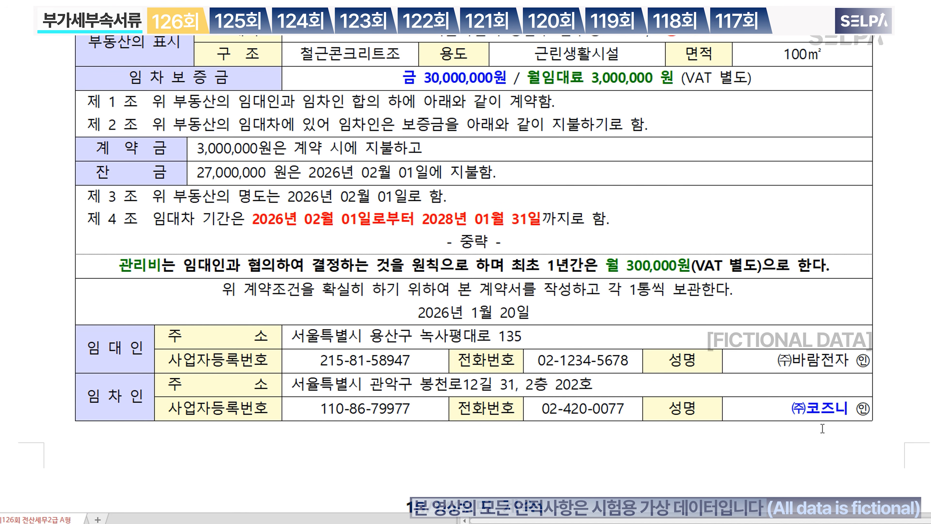
scroll(712, 403, up, 2)
scroll(457, 356, up, 4)
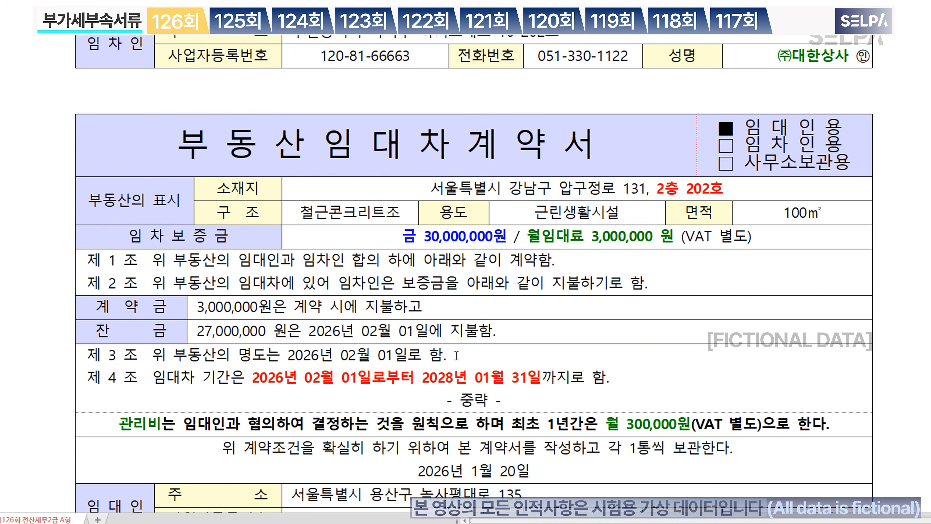
scroll(455, 355, up, 4)
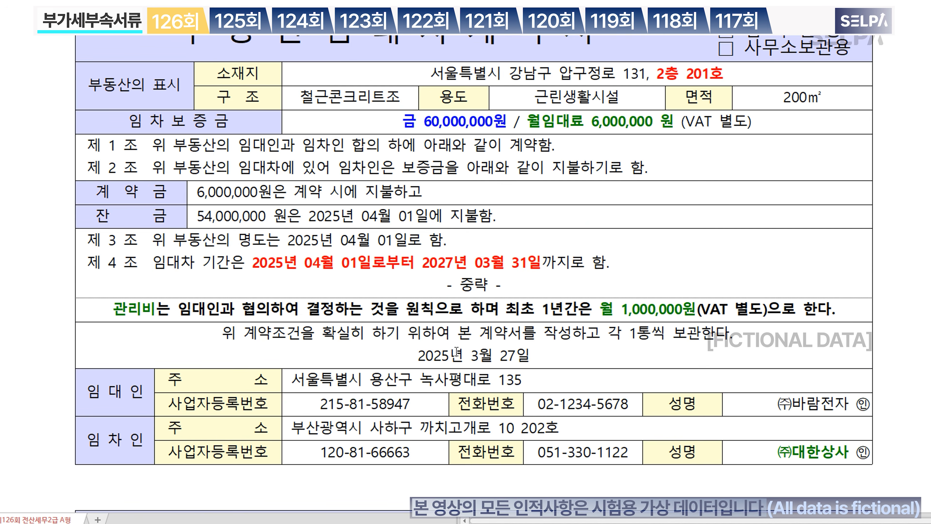
scroll(457, 351, up, 2)
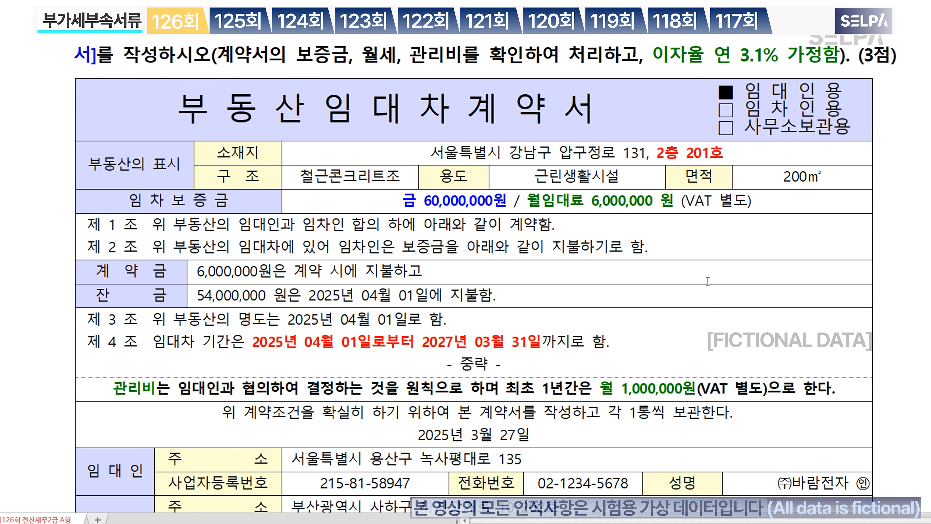
Step: Open 부동산임대공급가액명세서 via code ㅂㄷㅅ for period 01–03 and move the form down
key(alt+Tab)
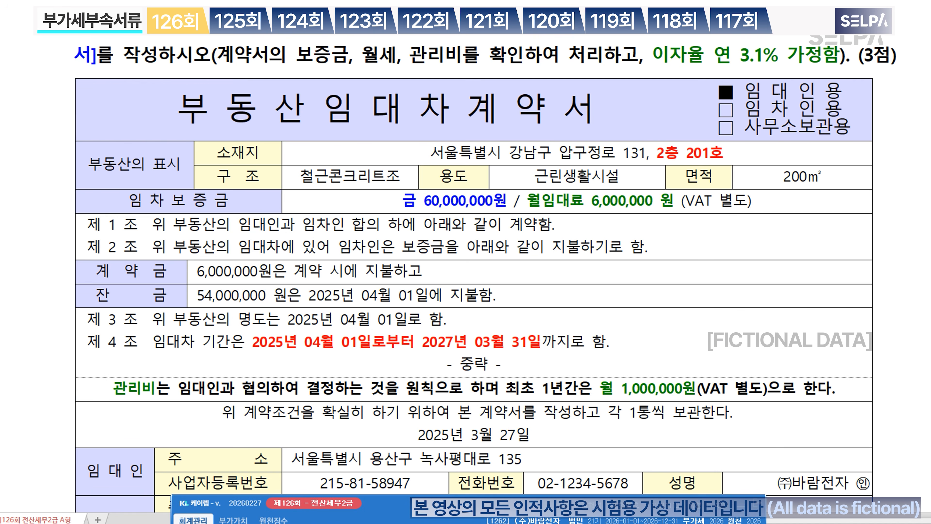
text(ㅂㄷㅅ)
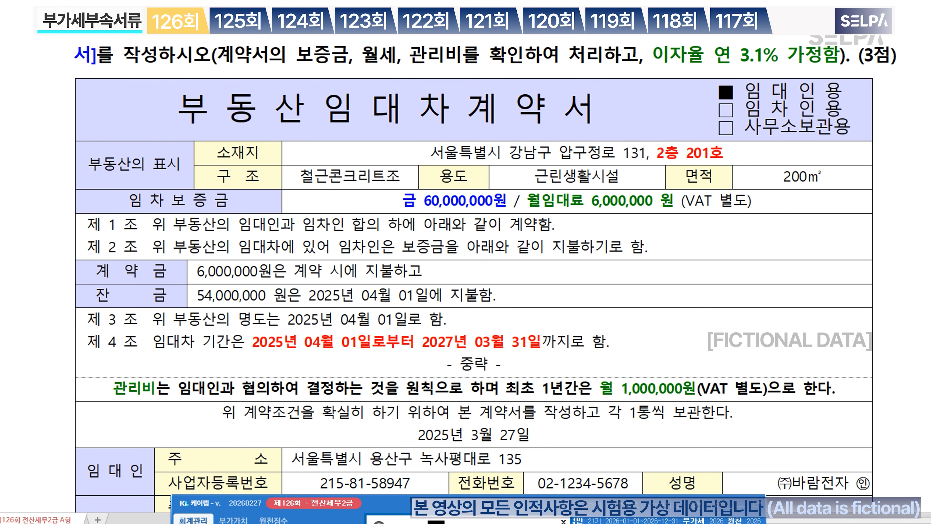
key(Return)
key(Return)
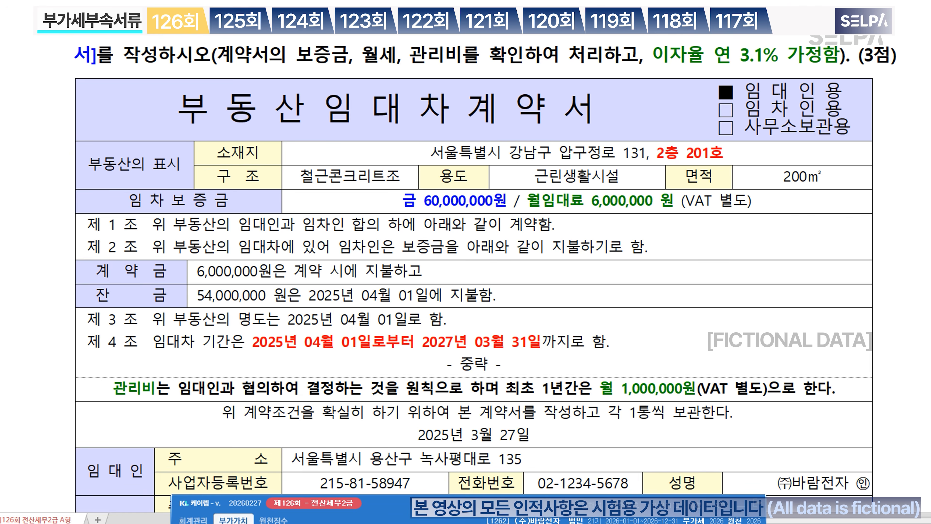
text(0)
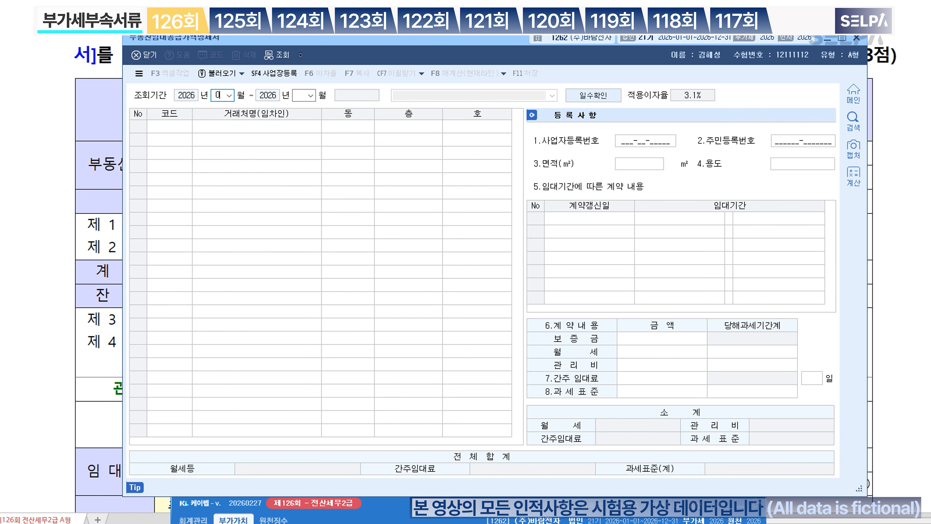
text(103)
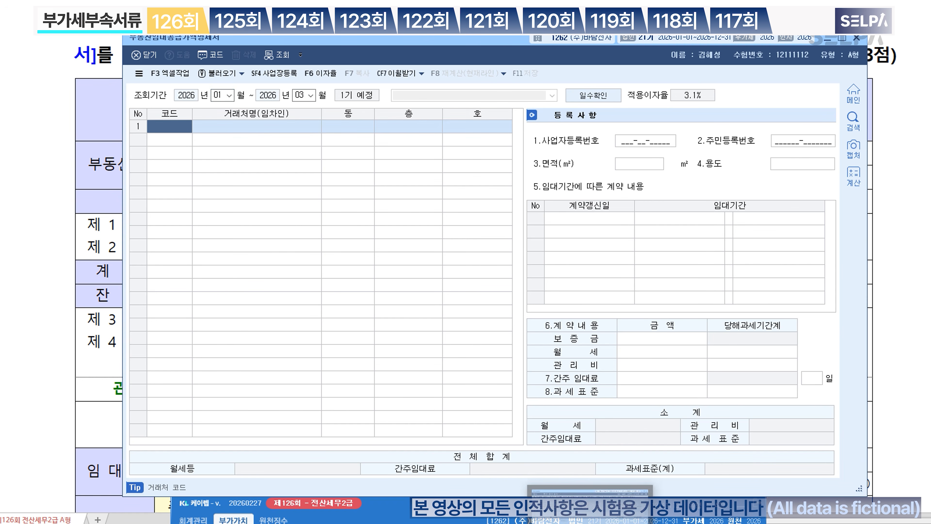
drag(448, 39, 429, 200)
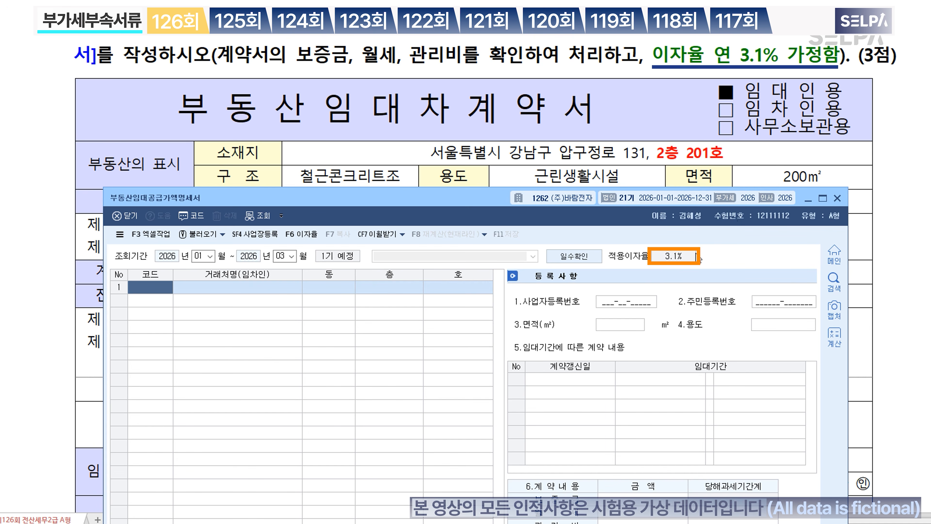
key(ctrl)
key(ctrl)
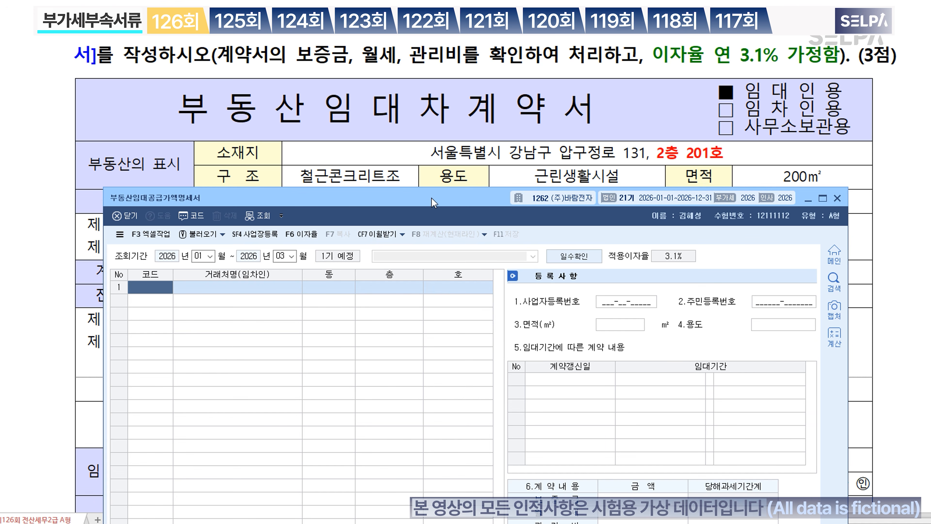
Step: Choose (주)대한상사 (code 0172) from the customer lookup as the first row's tenant
drag(441, 187, 451, 385)
scroll(869, 283, down, 1)
scroll(869, 283, down, 1)
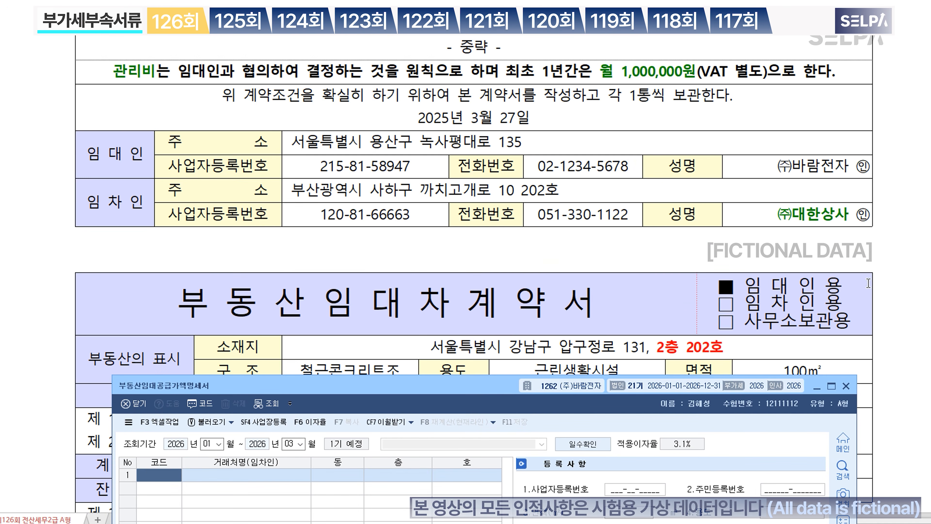
key(F2)
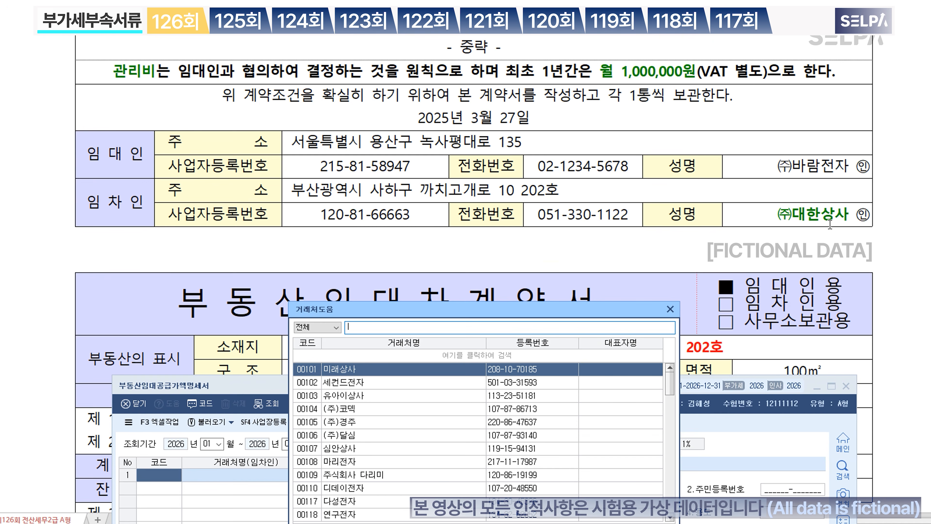
text(대한)
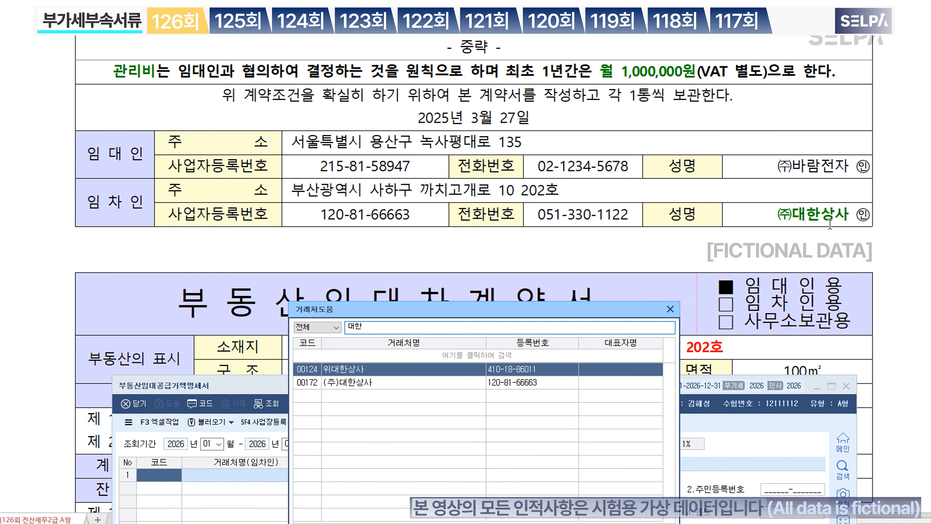
key(Down)
key(Return)
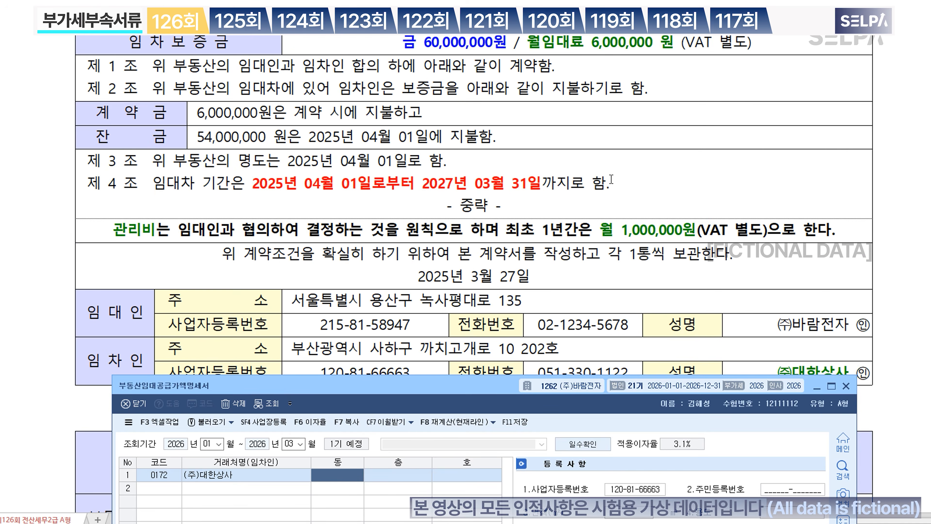
Step: Enter floor 2 and unit 201 for the (주)대한상사 row
scroll(611, 179, up, 3)
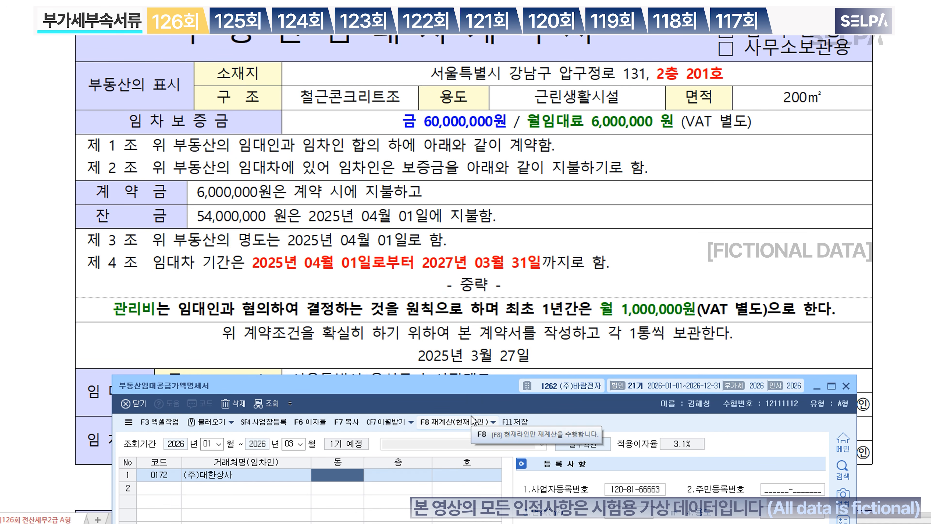
key(Return)
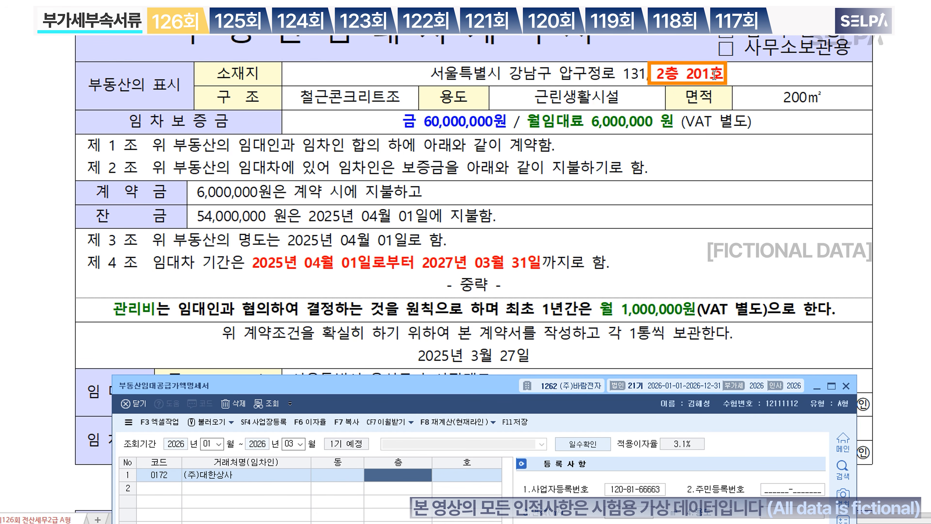
text(2)
key(Return)
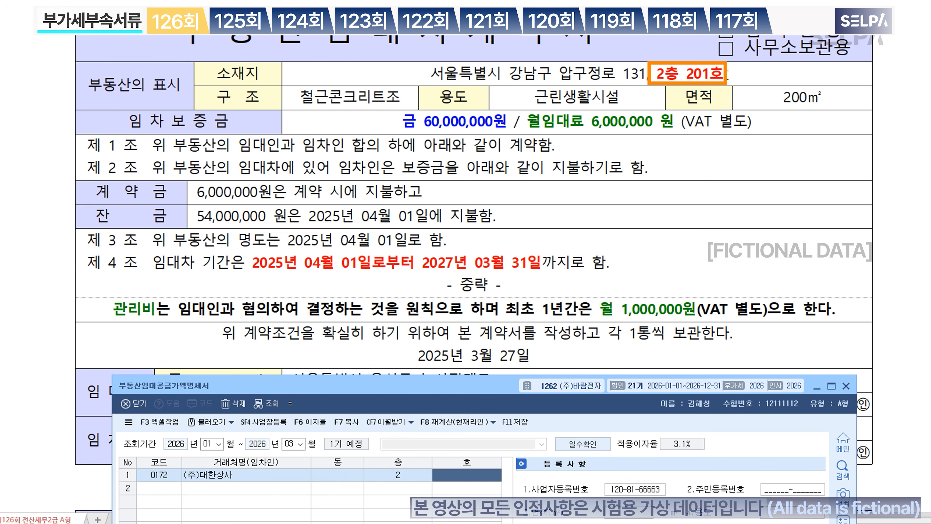
text(201)
key(Return)
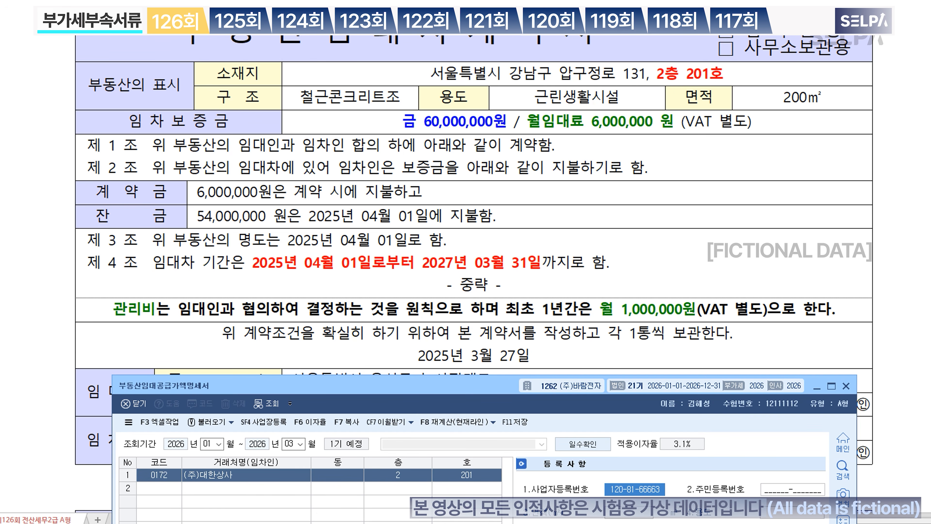
drag(496, 388, 502, 247)
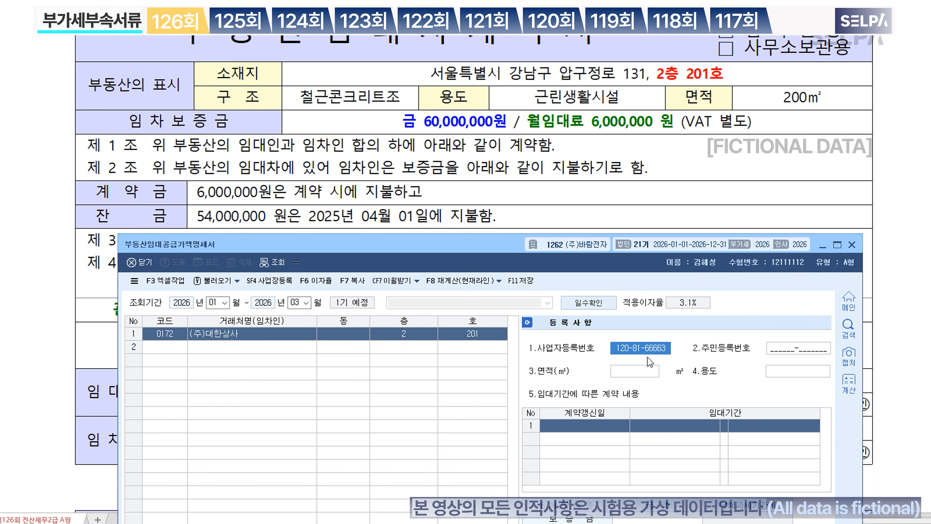
Step: Enter a 200 m² floor area and 근린생활시설 as the building use
key(Return)
key(Return)
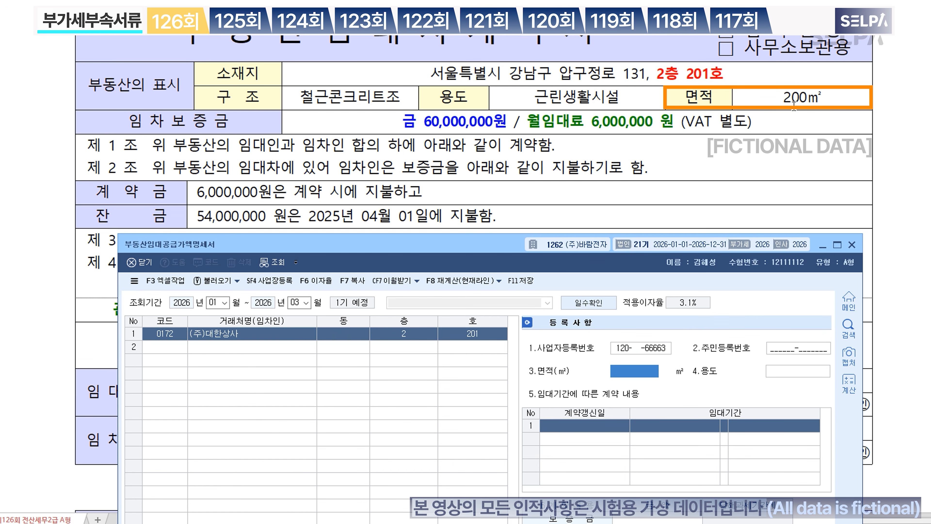
text(200)
key(Return)
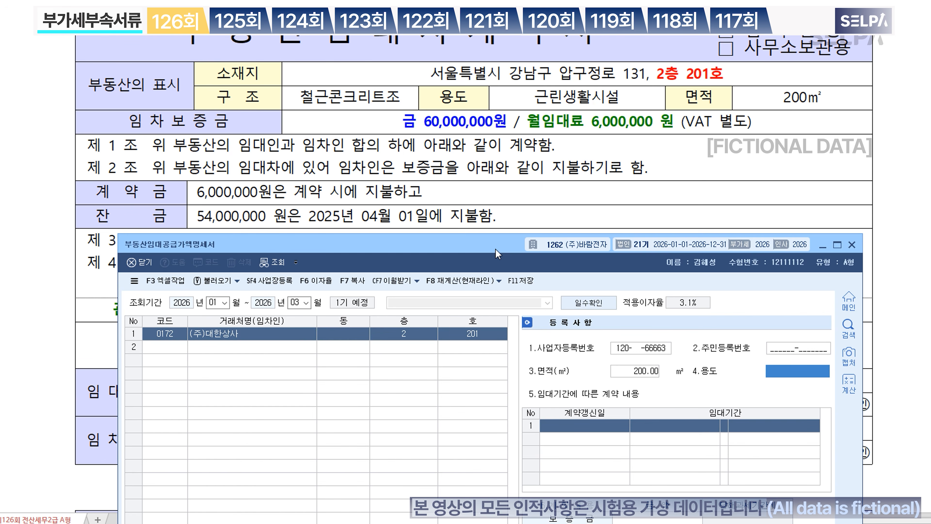
text(근ㄹ)
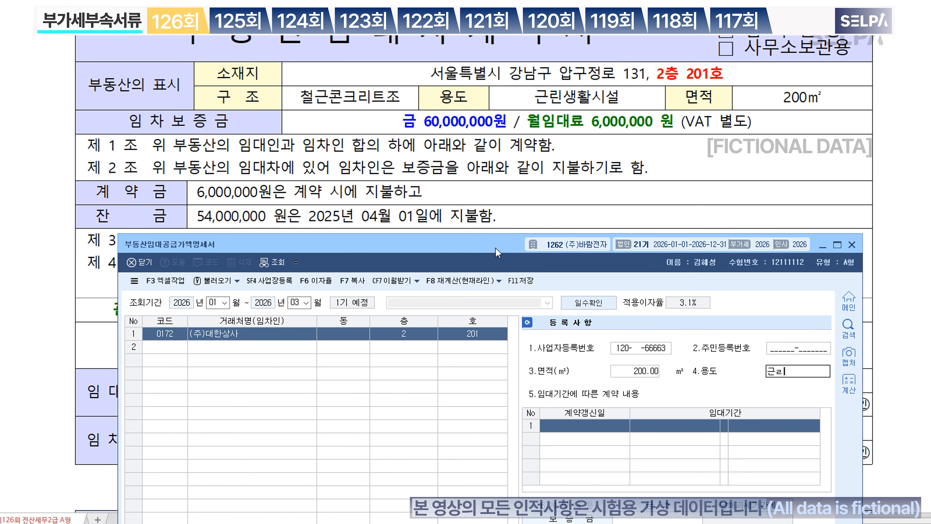
text(린생호시서)
key(Return)
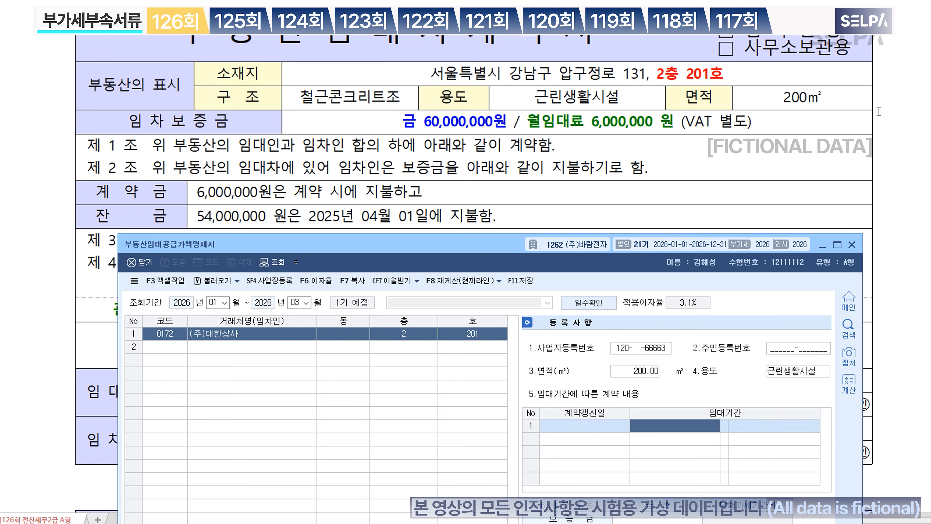
Step: Enter the lease period 2025-04-01 ~ 2027-03-31
scroll(622, 216, down, 2)
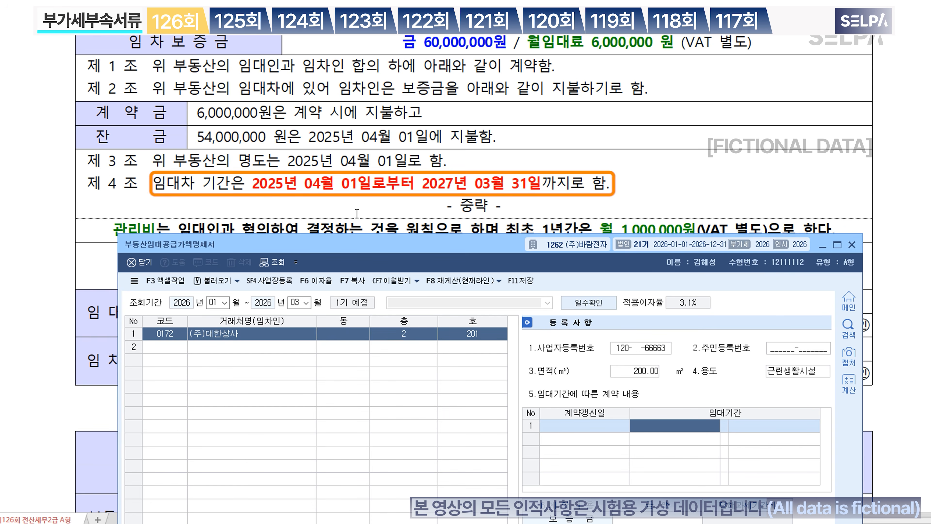
text(202)
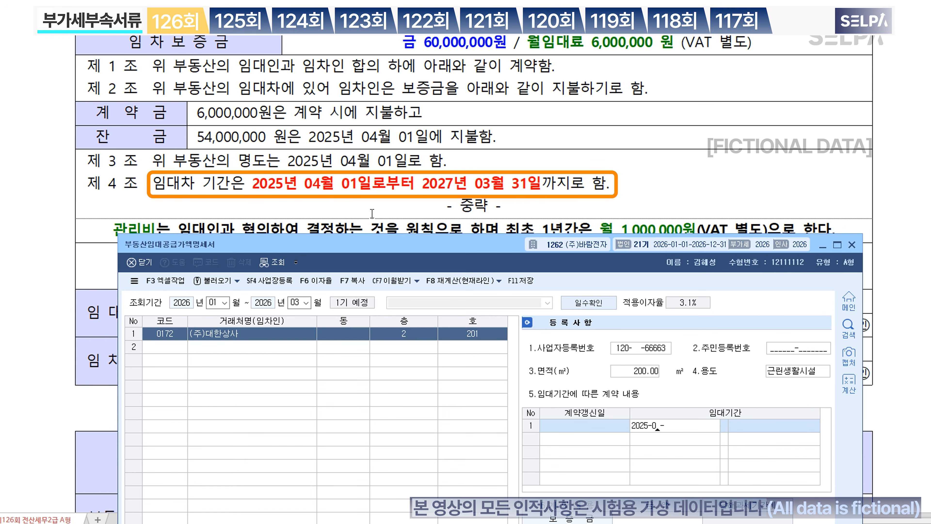
text(5-04-01 ~ 2)
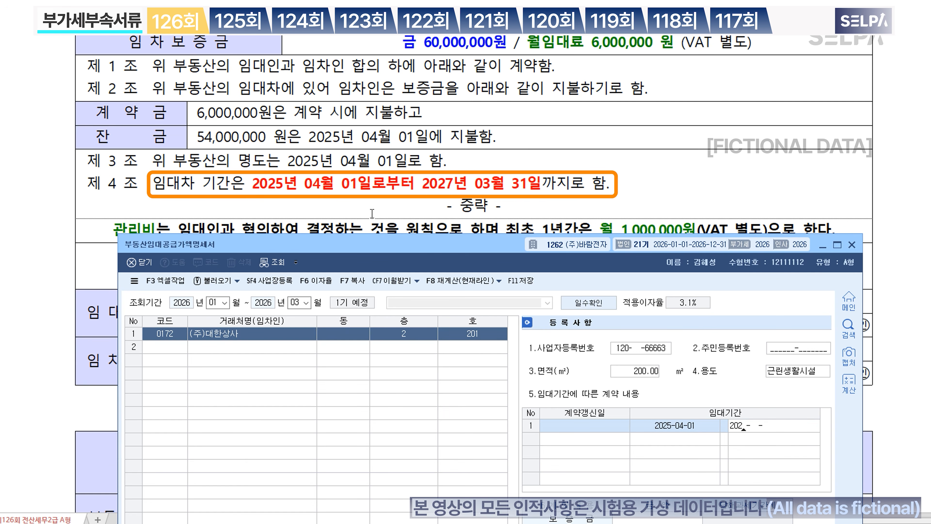
text(027-03-31)
key(Return)
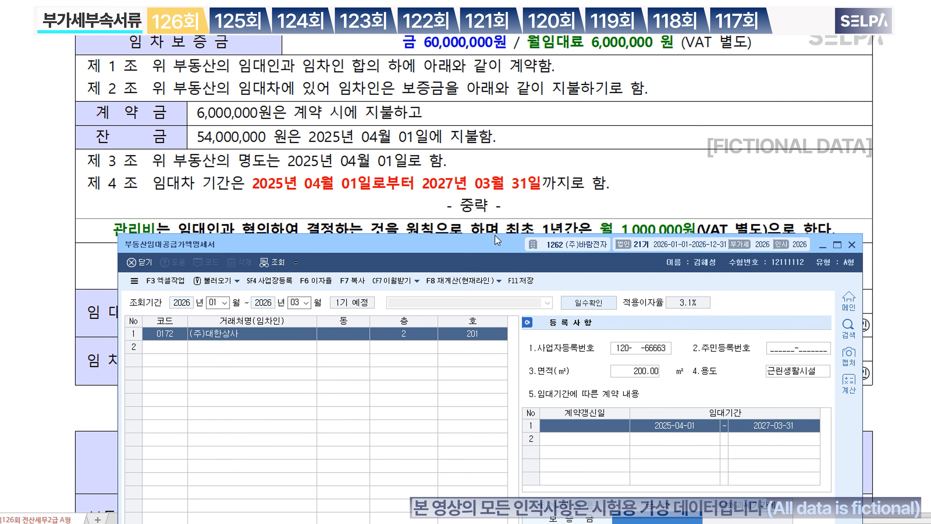
drag(497, 245, 498, 191)
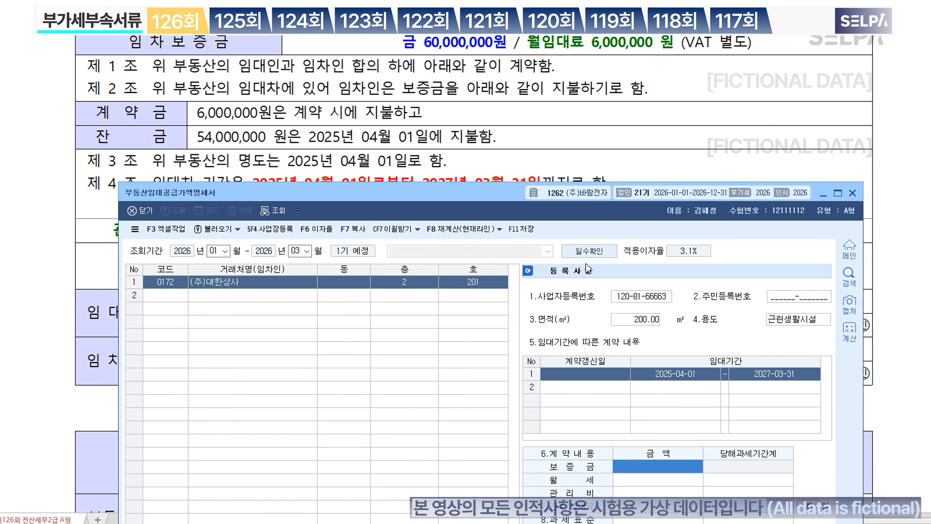
Step: Enter 60,000,000 for 보증금, 6,000,000 for 월세 and 1,000,000 for 관리비
text(60000000)
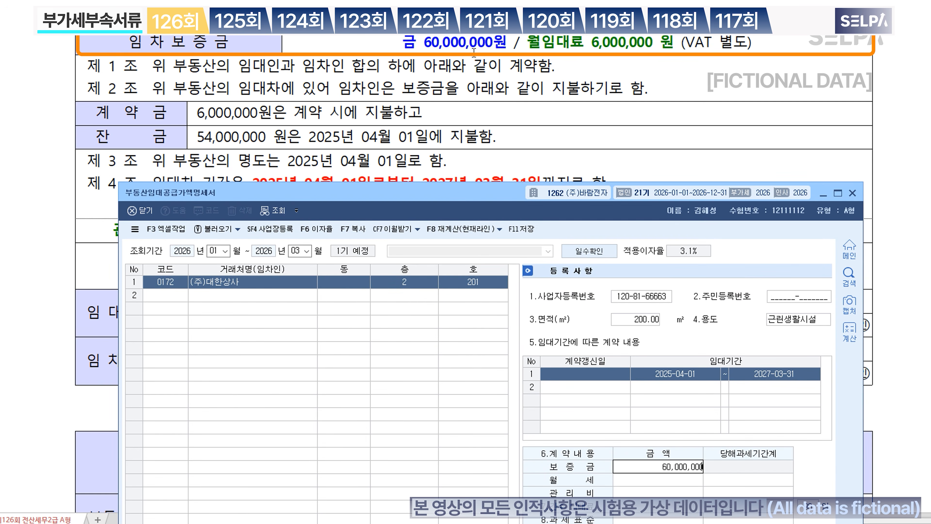
key(Return)
text(6000000)
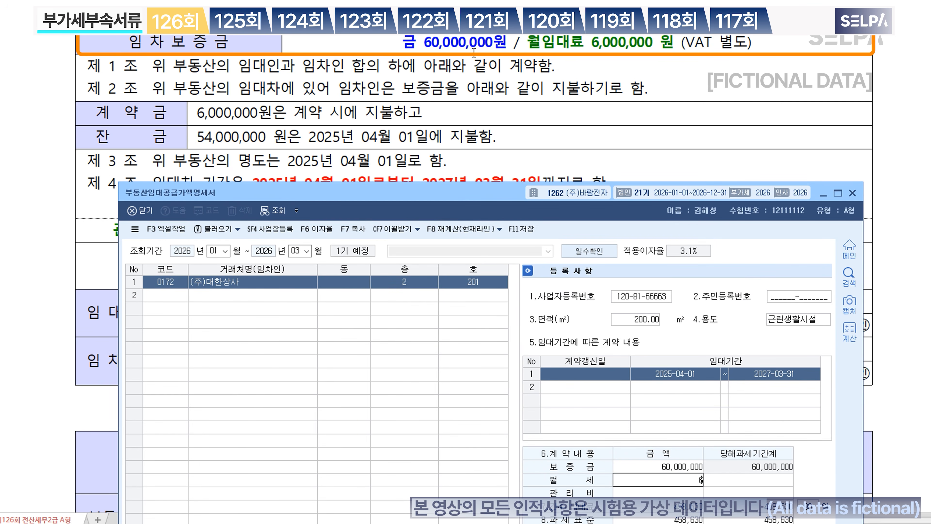
key(Return)
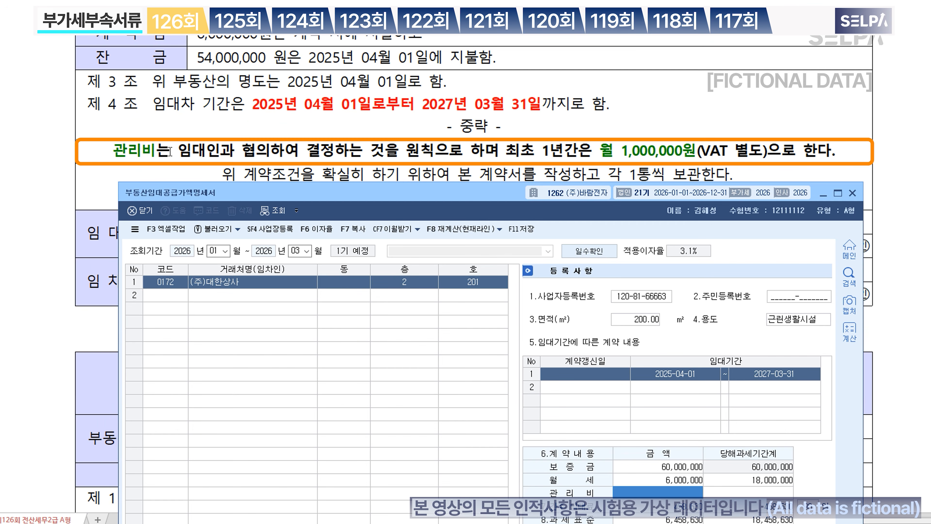
text(1000000)
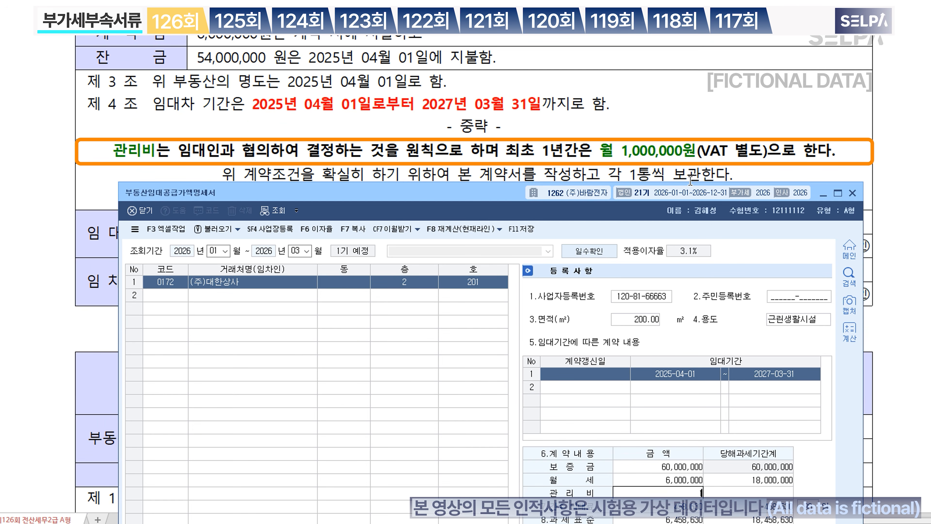
key(Return)
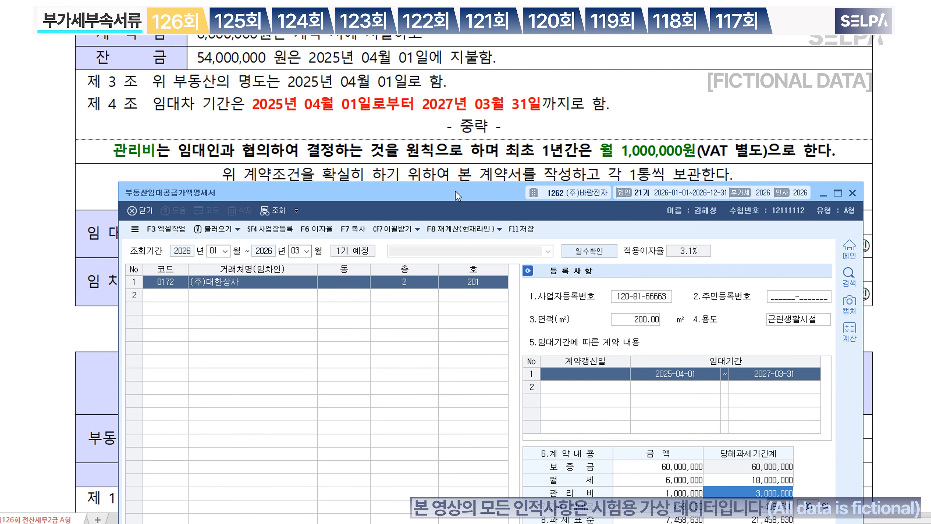
Step: Pick (주)코즈니 from the customer lookup as the row-2 tenant
scroll(493, 189, down, 3)
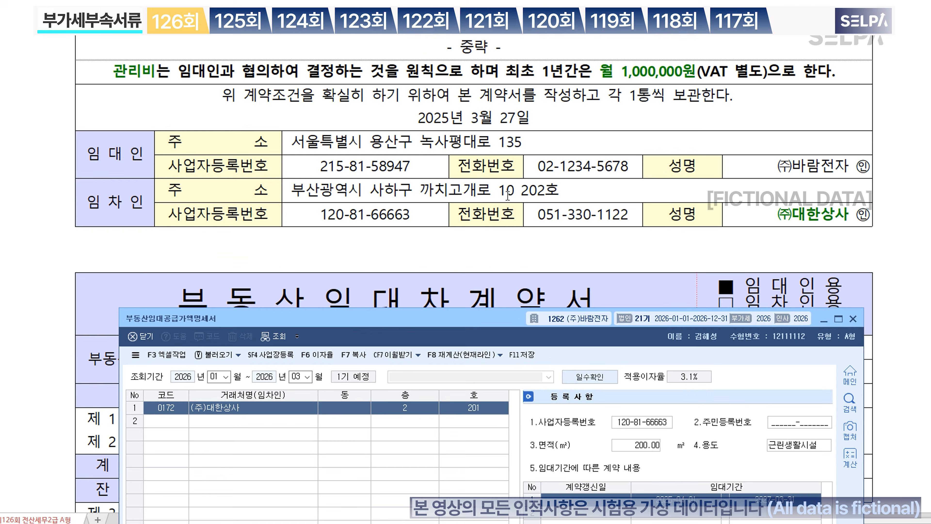
scroll(641, 175, down, 9)
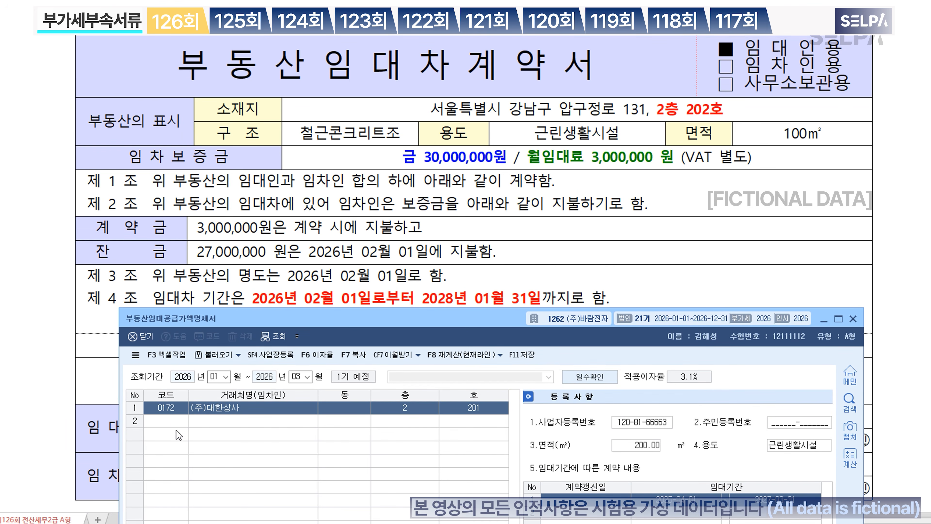
click(174, 421)
scroll(587, 134, down, 13)
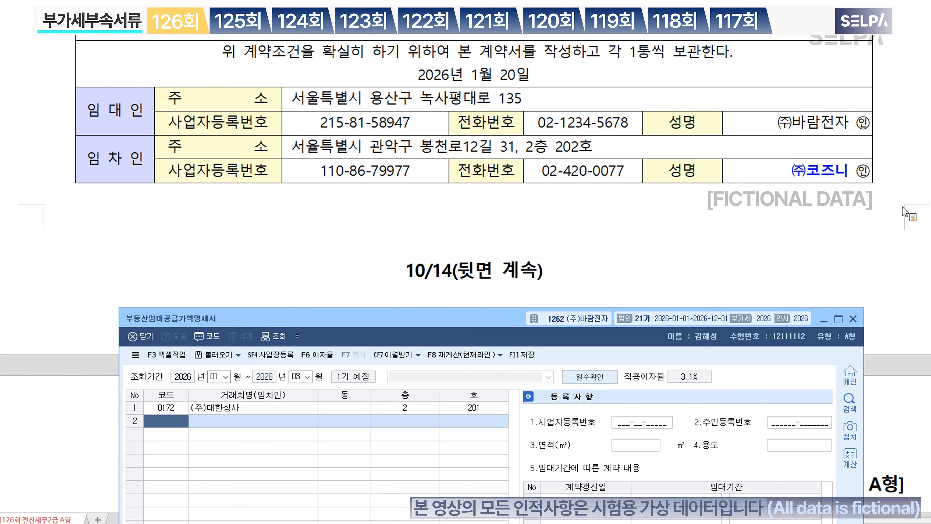
key(F2)
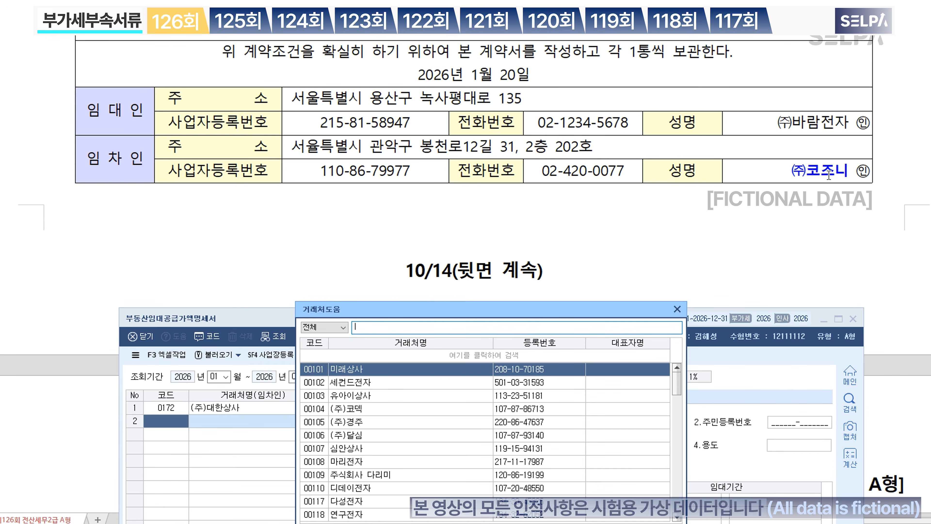
text(코즈)
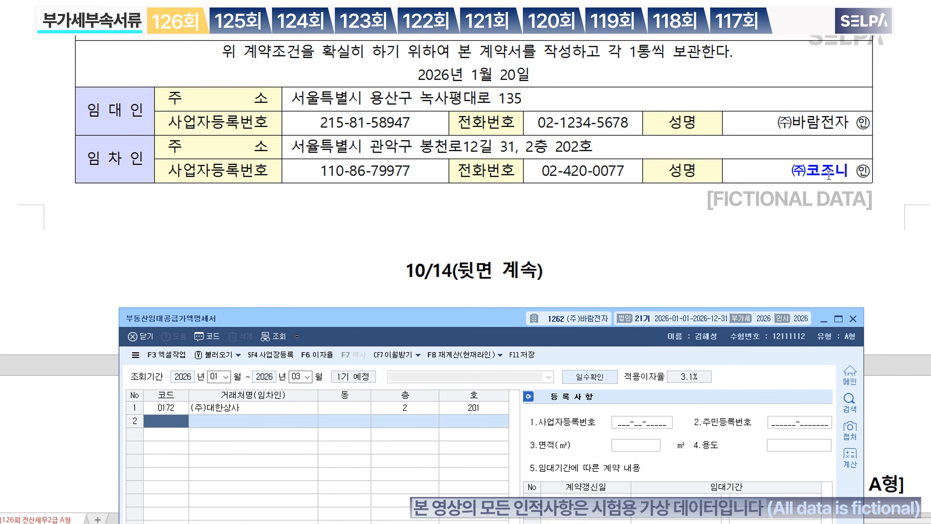
key(Return)
key(Return)
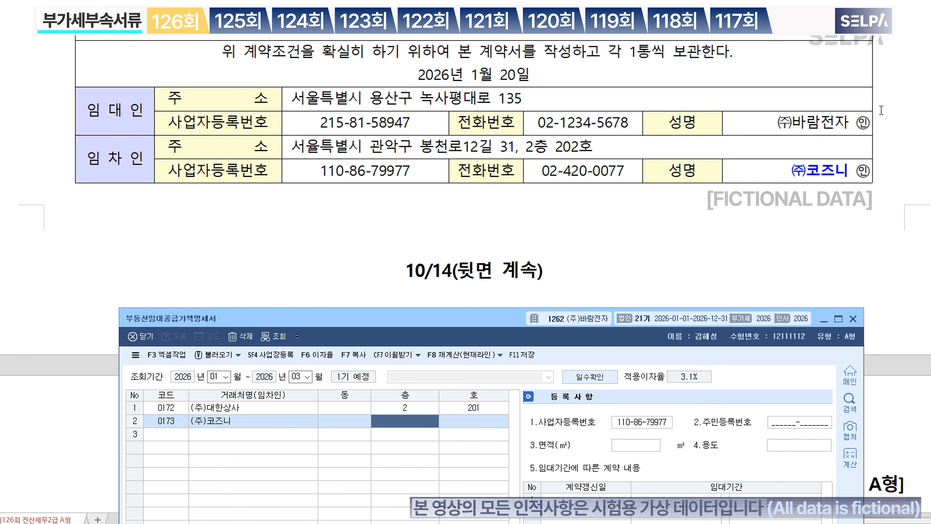
Step: Enter floor 2, unit 202, area 100 m² and use 근린생활시설
scroll(721, 173, up, 12)
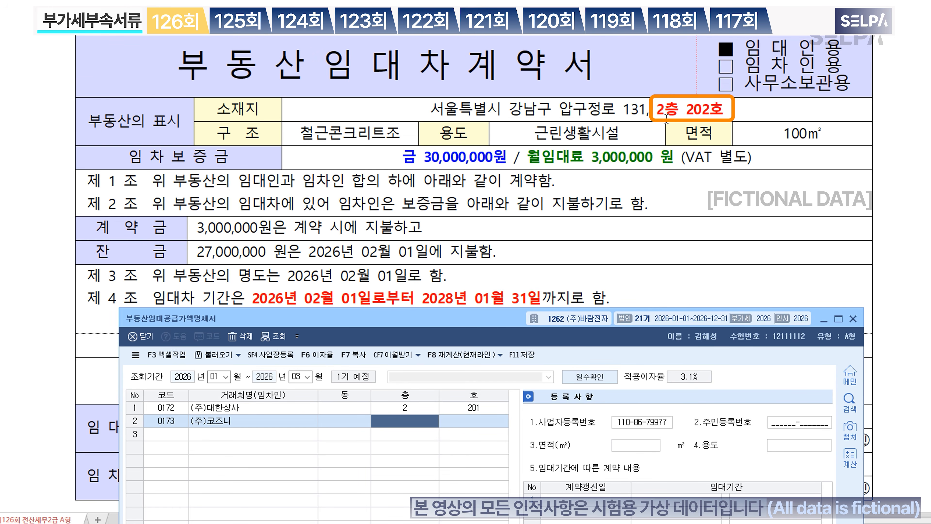
text(2)
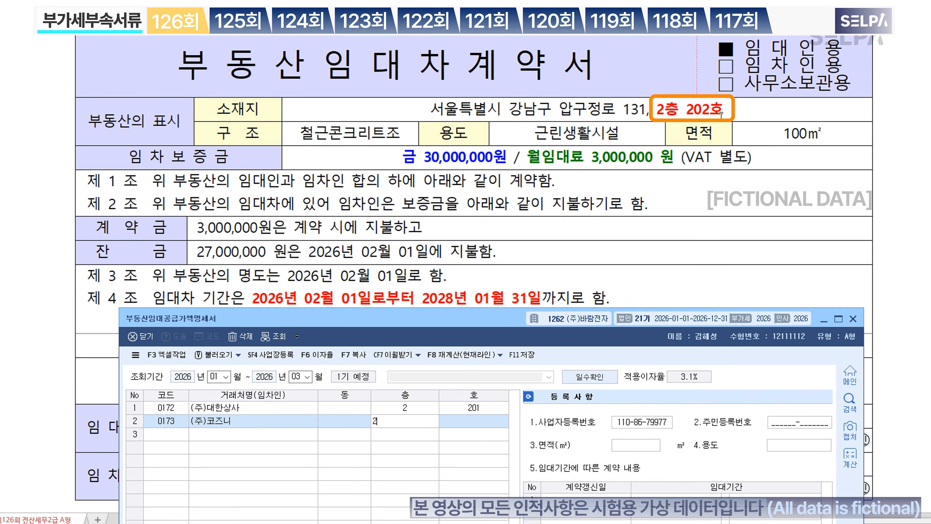
key(Return)
text(202)
key(Return)
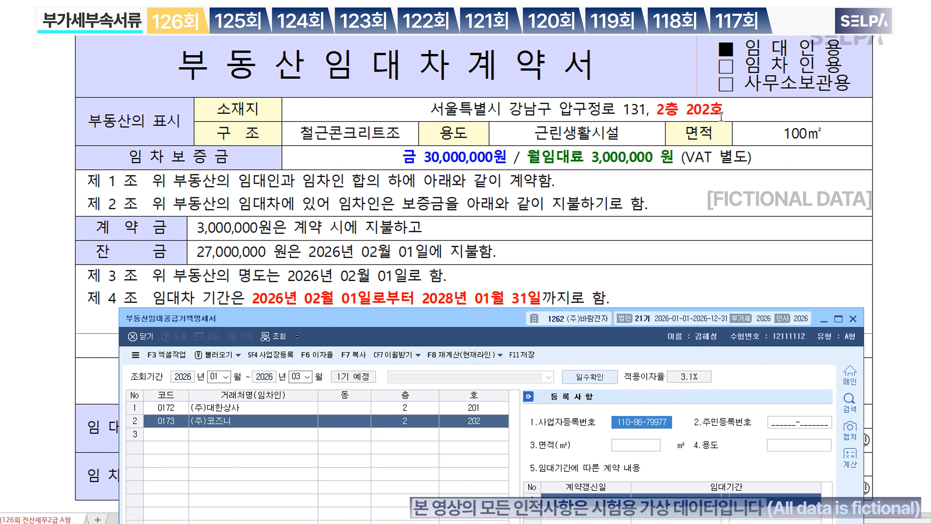
key(Return)
key(Return)
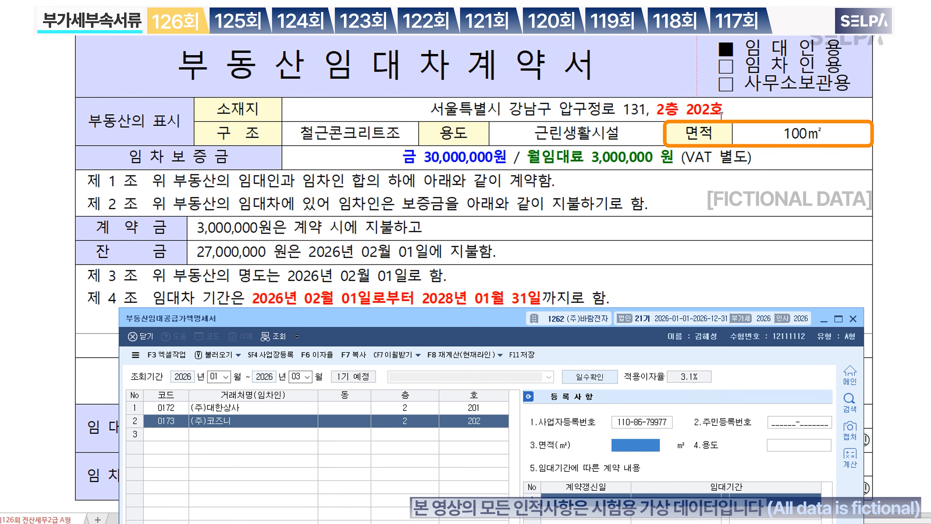
text(100)
key(Return)
text(근)
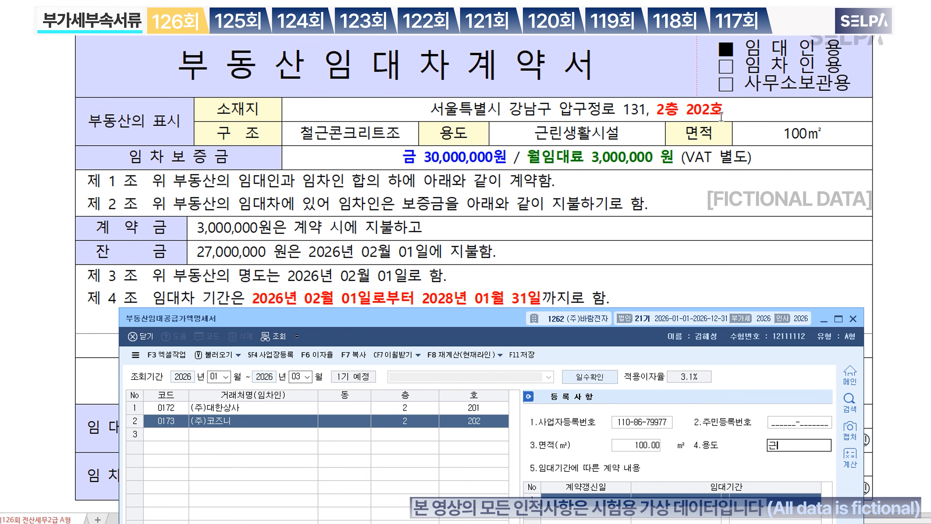
text(린생활시설)
key(Return)
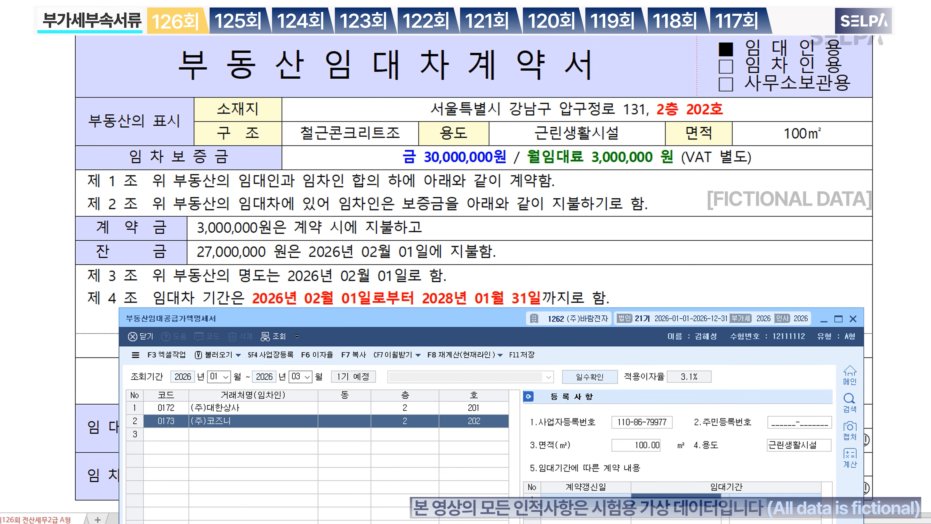
Step: Enter lease period 2026-02-01 ~ 2028-01-31, deposit 30,000,000 and monthly rent 3,000,000
scroll(555, 154, down, 1)
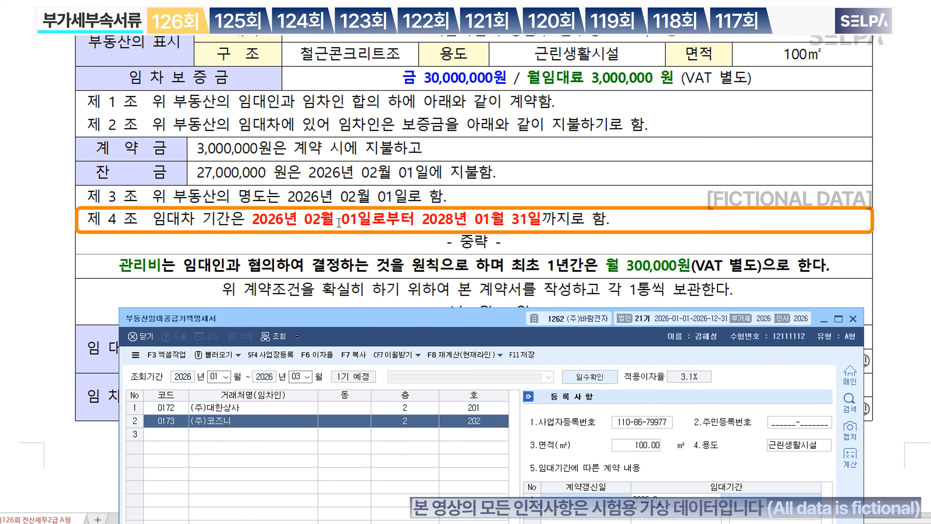
text(1)
key(Return)
text(20)
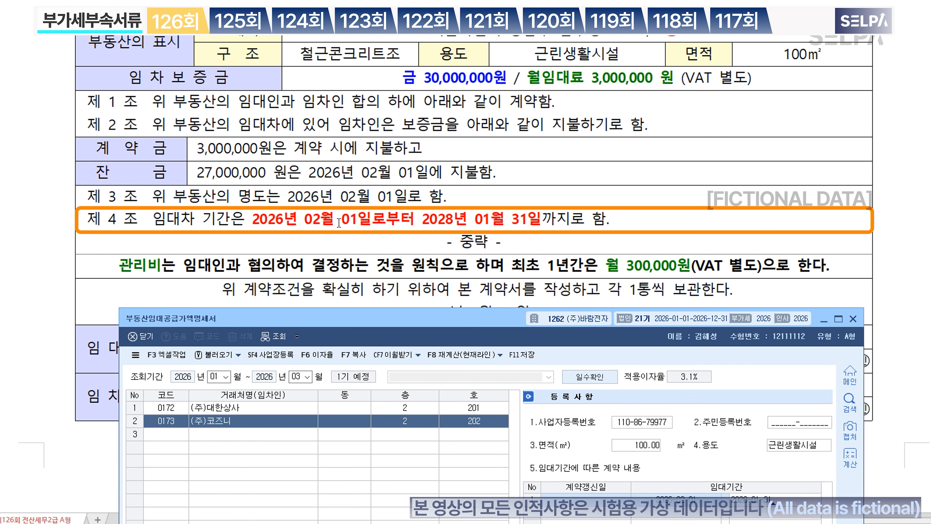
key(Return)
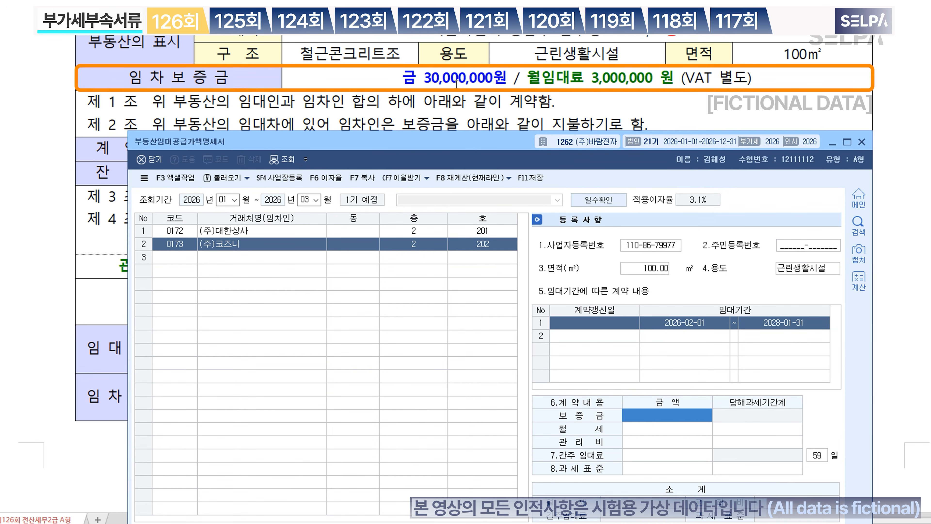
text(30000000)
key(Return)
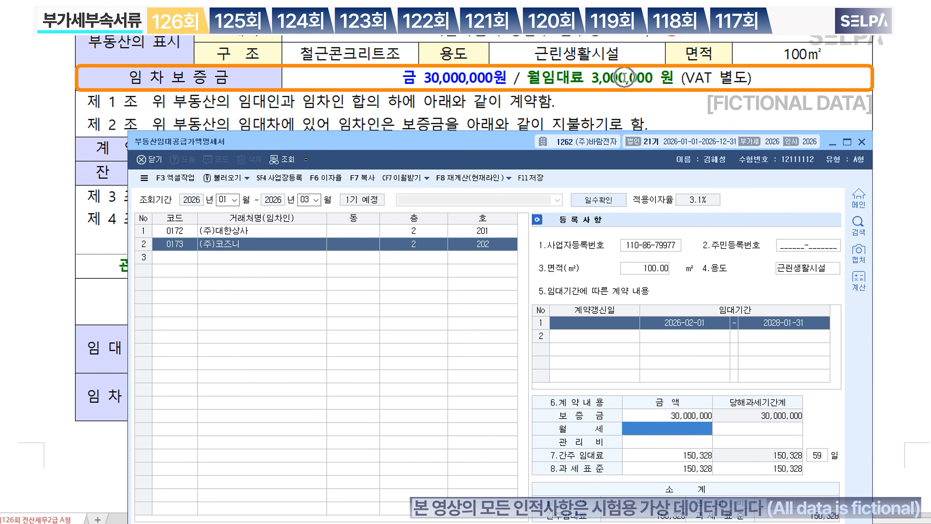
text(3000000)
key(Return)
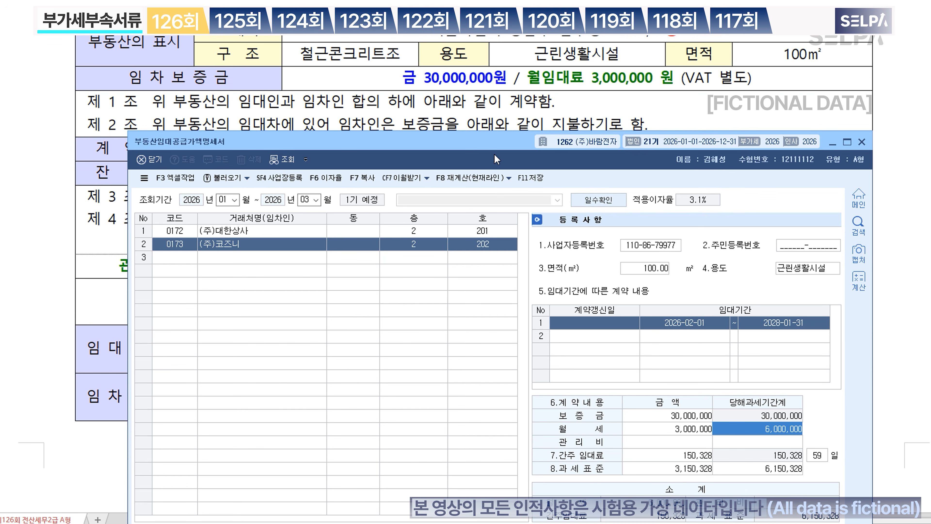
Step: Check the contract and enter the 300,000 management fee
drag(494, 159, 483, 305)
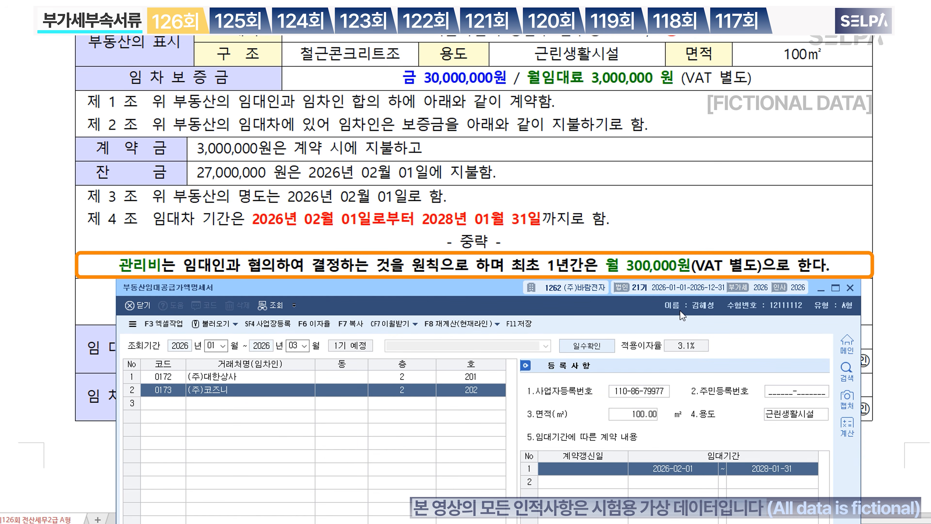
scroll(491, 246, down, 2)
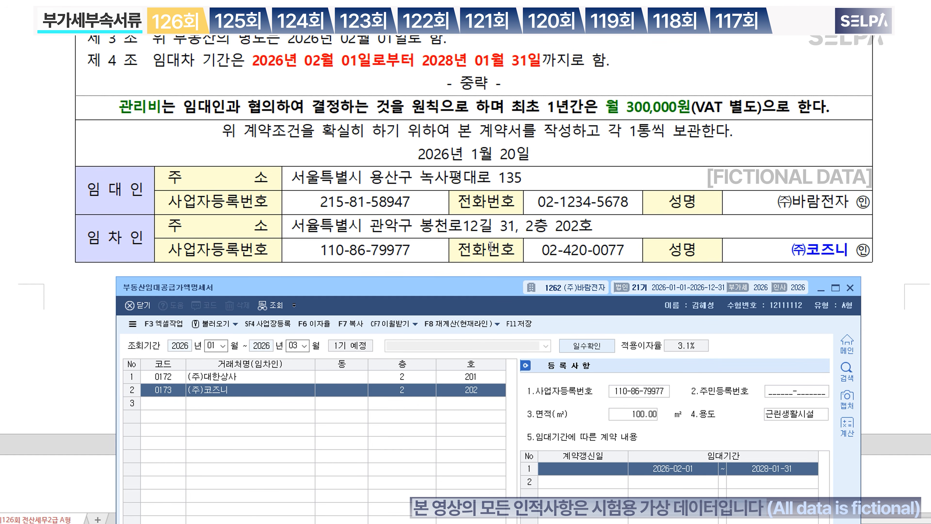
drag(457, 285, 468, 152)
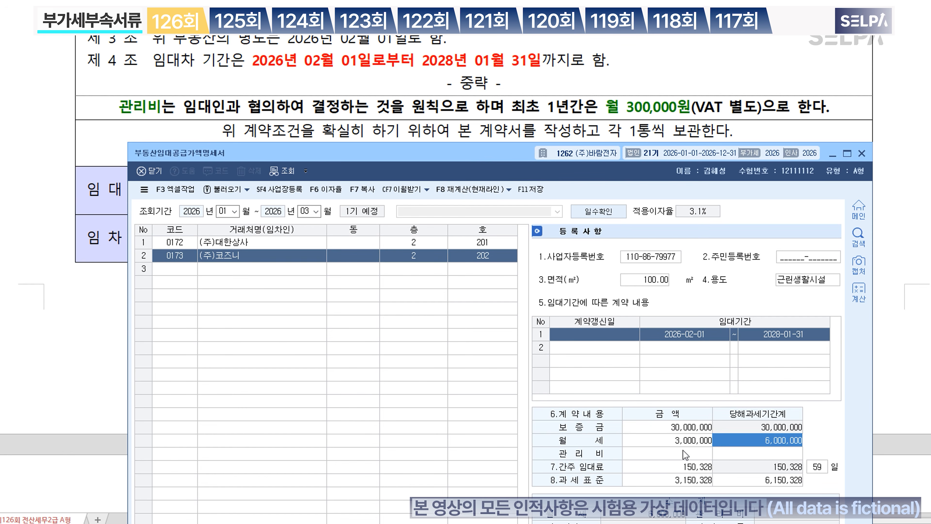
click(686, 454)
text(300000)
key(Return)
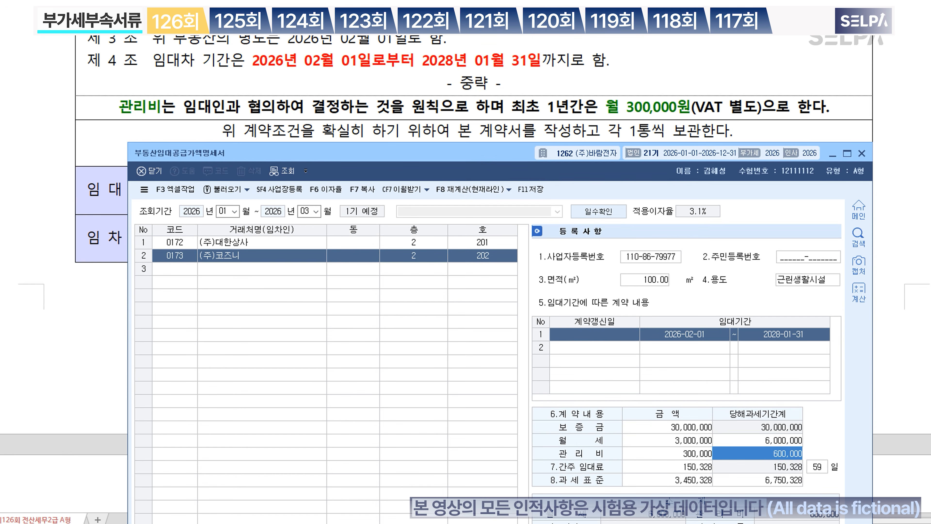
key(Return)
key(Return)
key(Return)
key(Return)
key(Return)
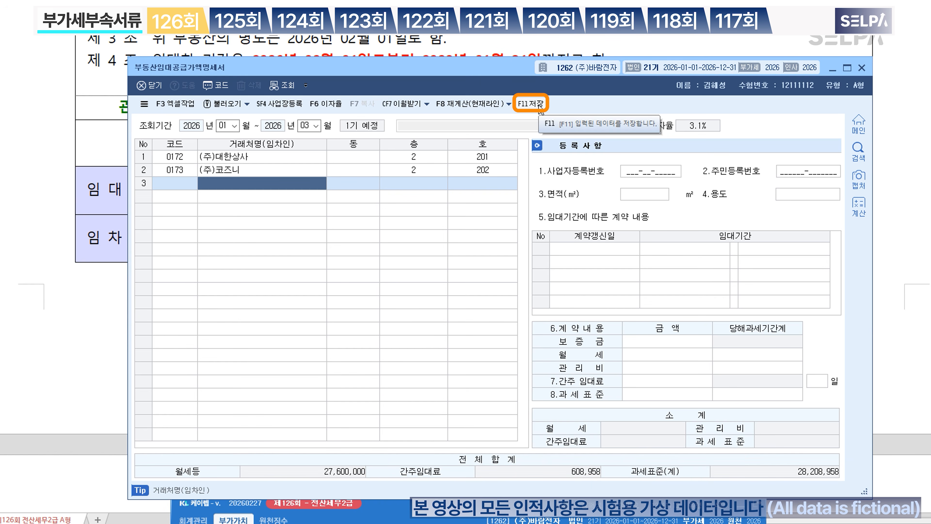
Step: Save the statement with F11 저장 and close the form
click(531, 104)
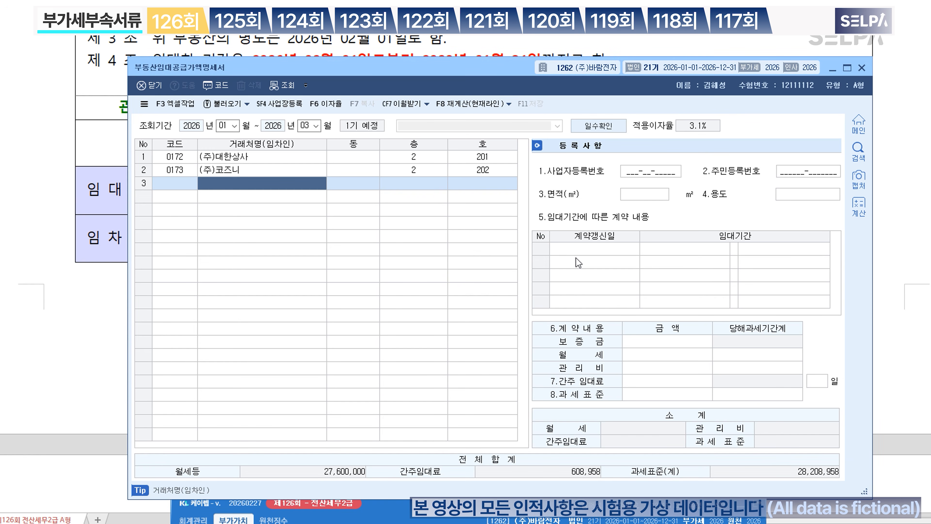
click(862, 68)
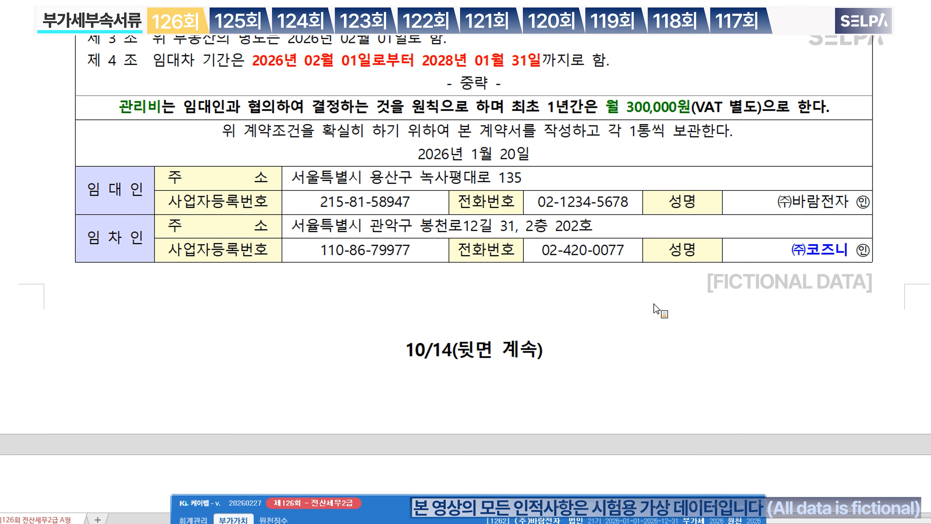
scroll(681, 309, up, 3)
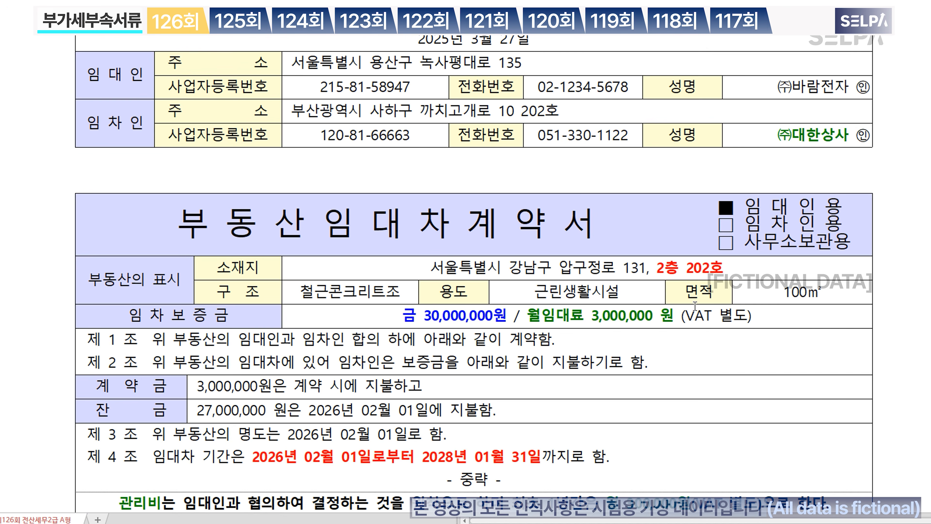
scroll(695, 305, up, 10)
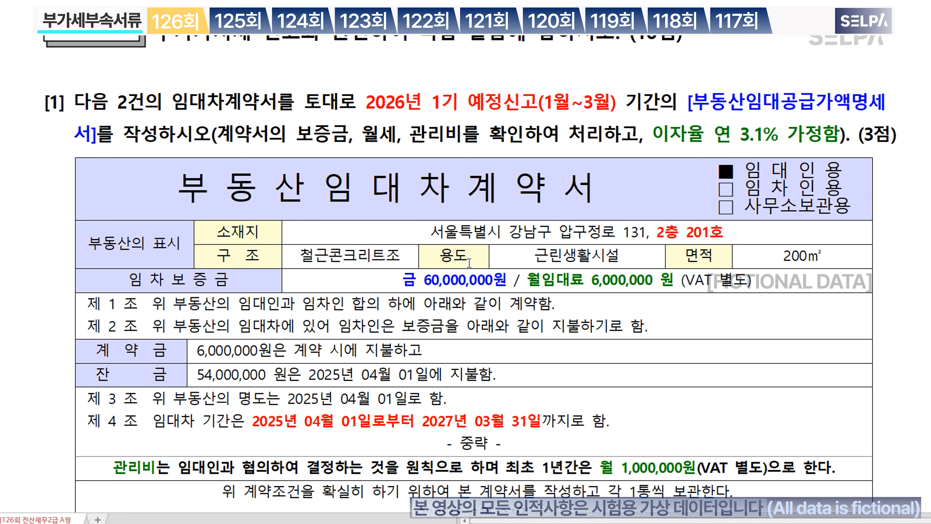
drag(509, 260, 793, 256)
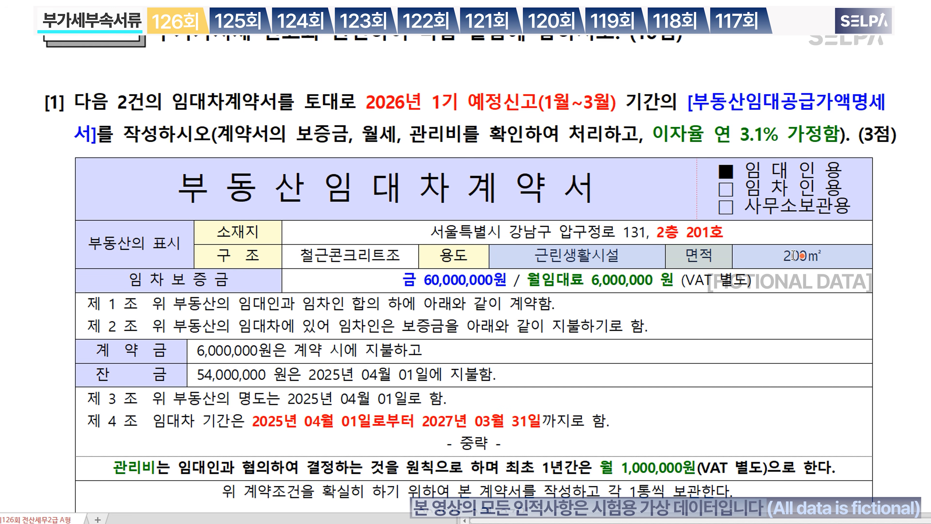
scroll(708, 336, down, 10)
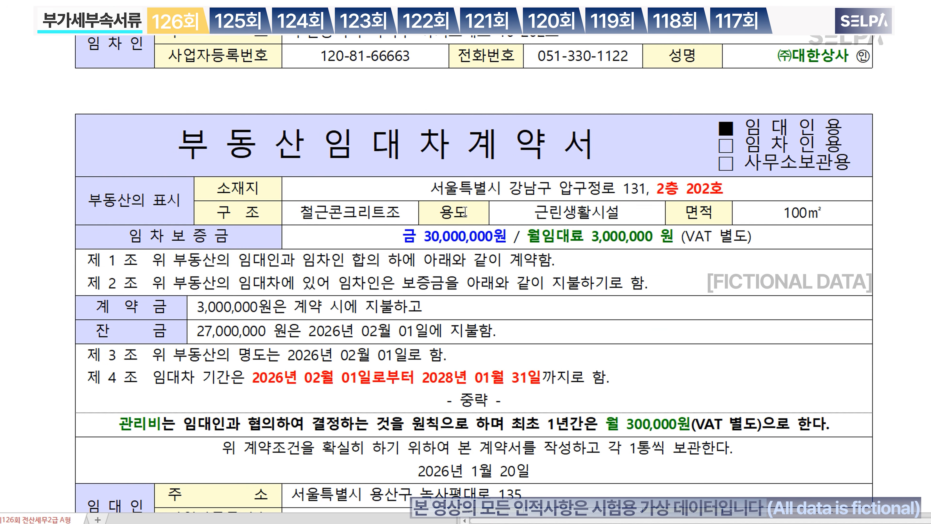
drag(486, 210, 801, 212)
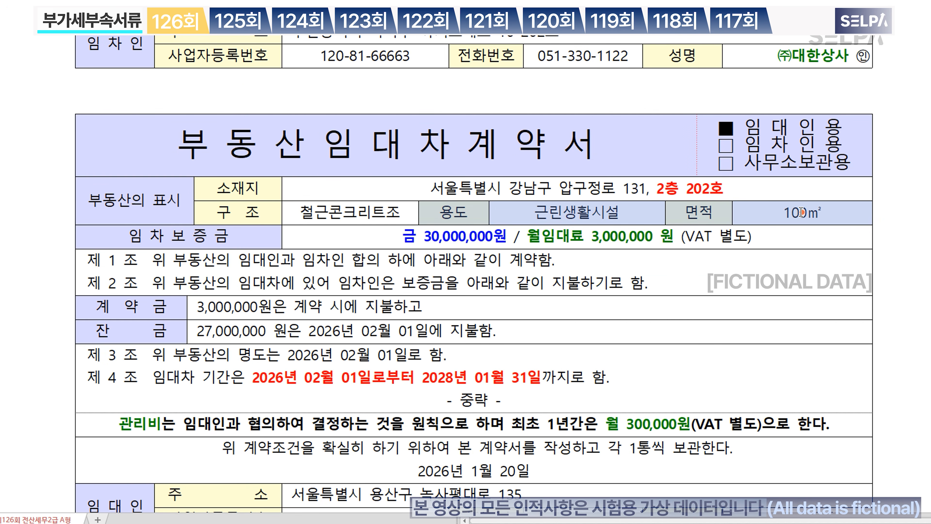
click(808, 264)
key(Escape)
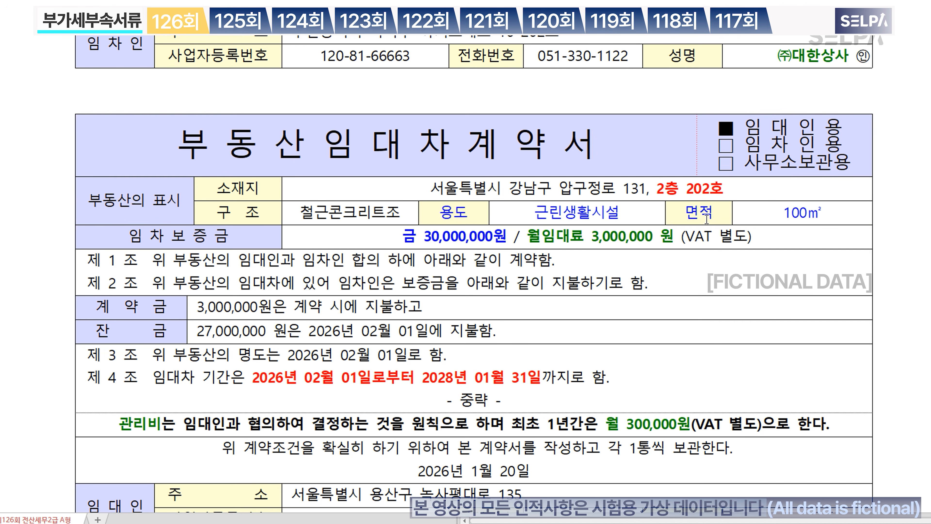
scroll(708, 218, down, 5)
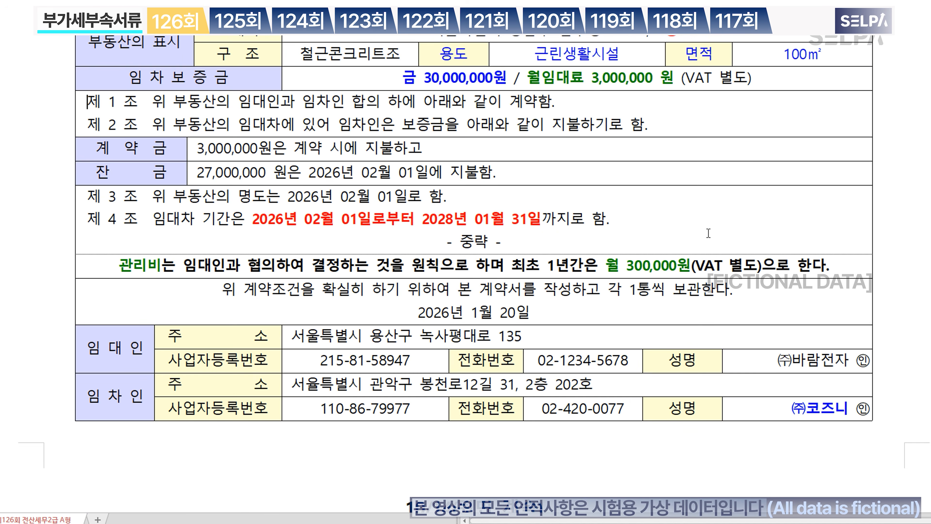
scroll(709, 234, up, 3)
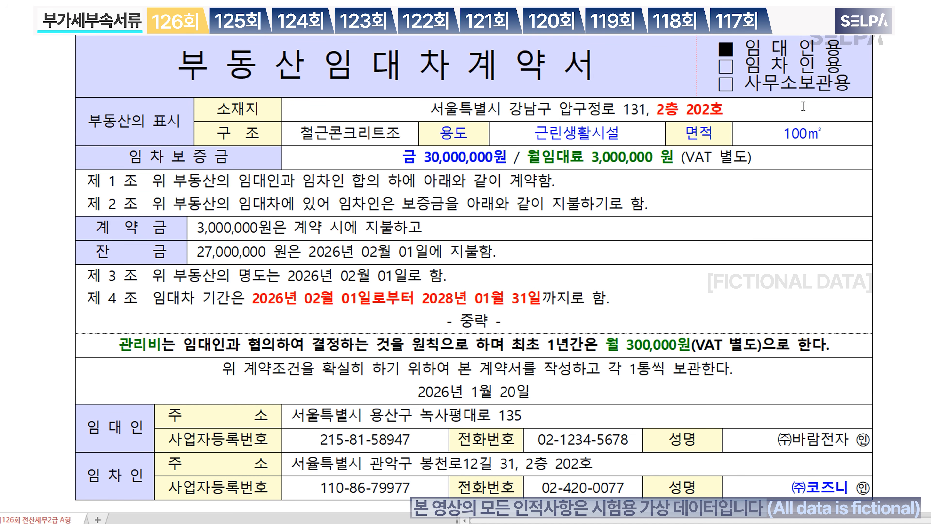
scroll(765, 247, down, 15)
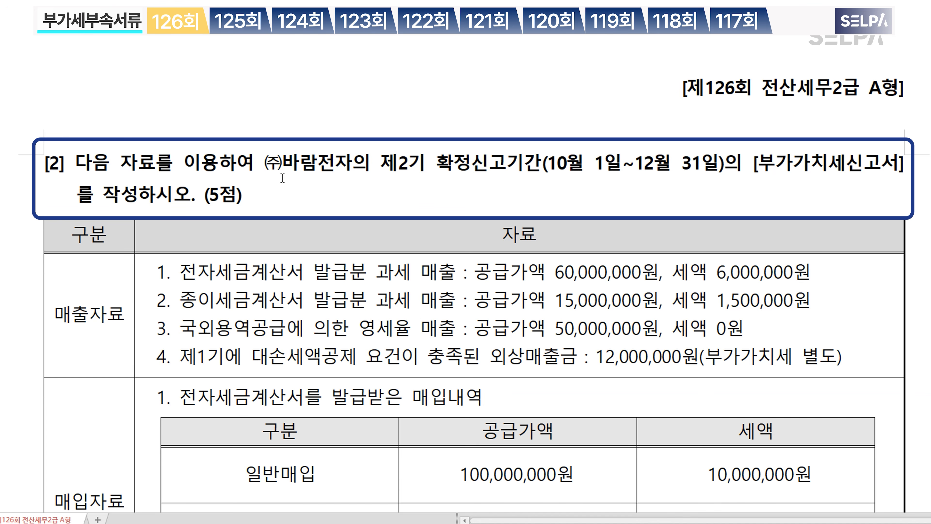
Step: Colour question [2]'s filing period red and the [부가가치세신고서] title blue
drag(380, 164, 909, 176)
key(ctrl+m)
key(r)
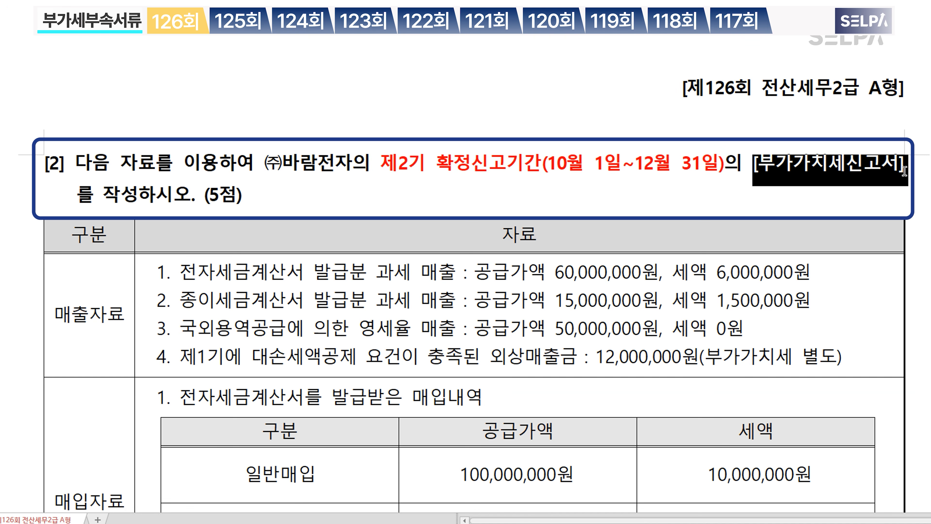
key(ctrl+m)
key(b)
click(565, 209)
scroll(551, 249, down, 3)
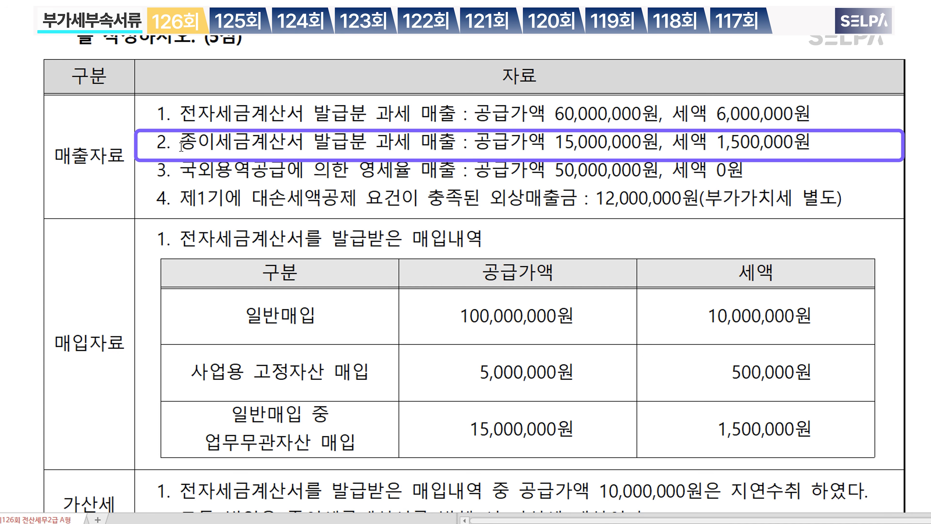
Step: Add the note '>> 1%' after paper-invoice sales line 2
drag(180, 147, 819, 145)
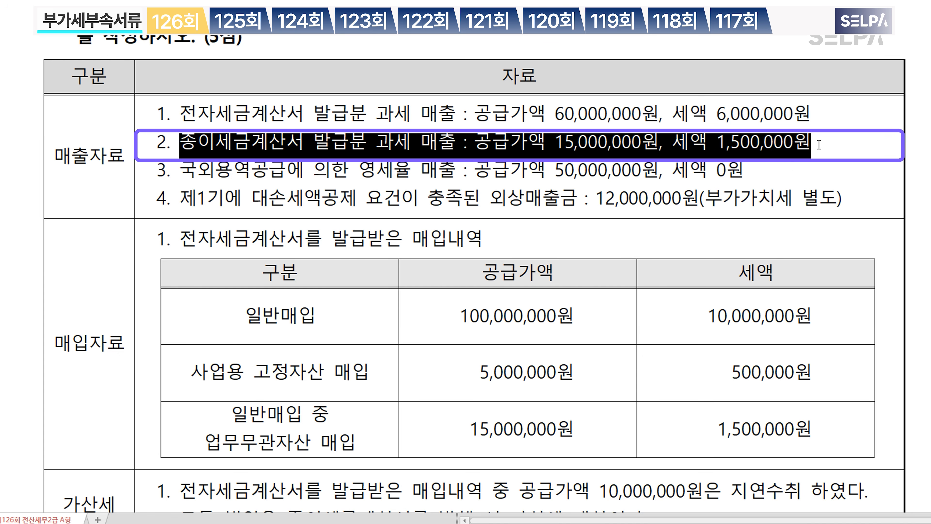
click(839, 142)
text(>> )
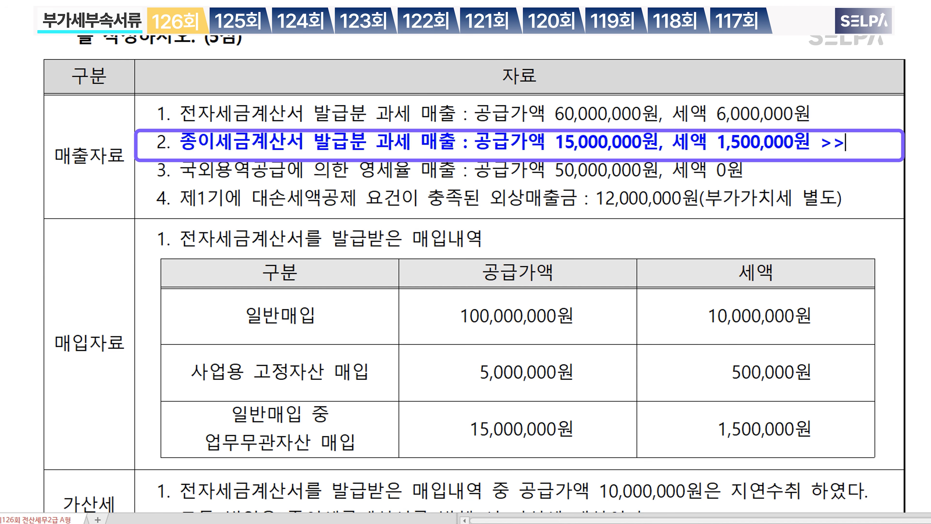
text(1%)
Step: Make 국외용역공급 green and bold and add the note '>> 기타' after it
click(268, 174)
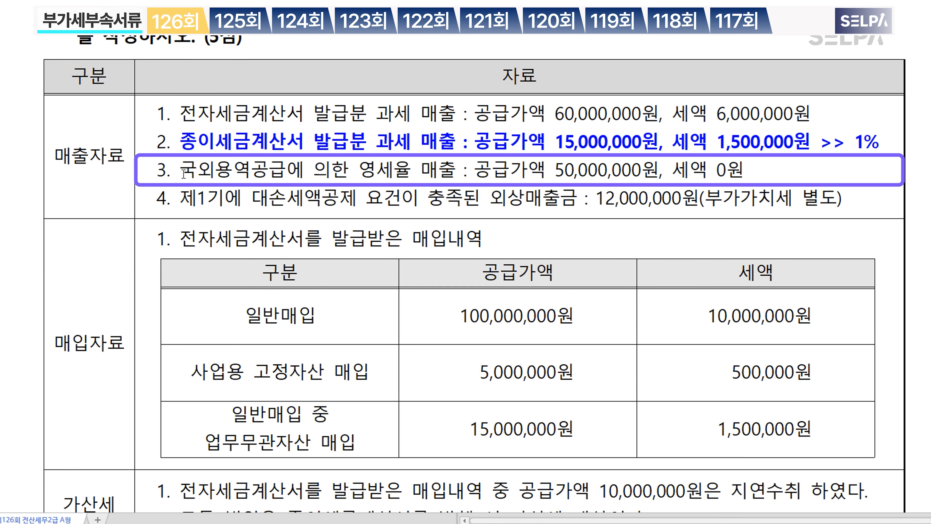
drag(184, 174, 285, 169)
key(ctrl+m)
key(g)
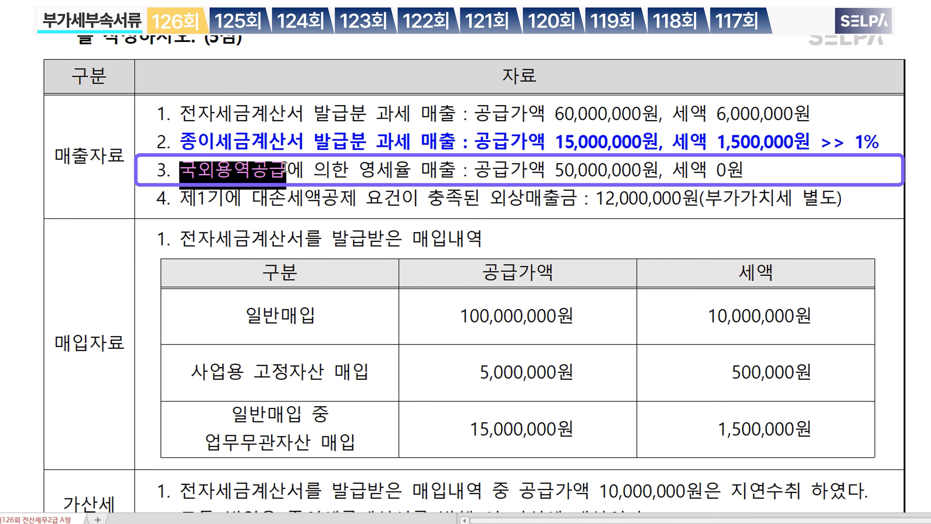
key(ctrl+b)
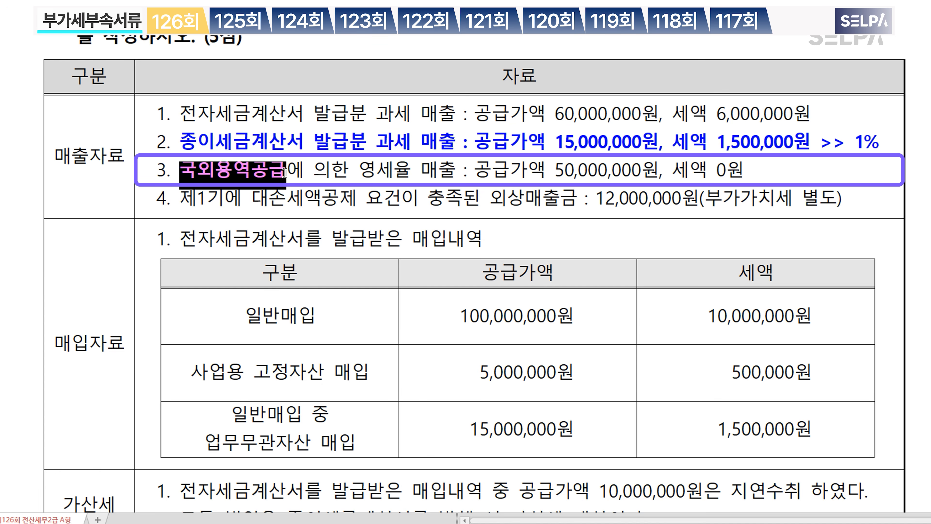
key(Right)
text(>> 기)
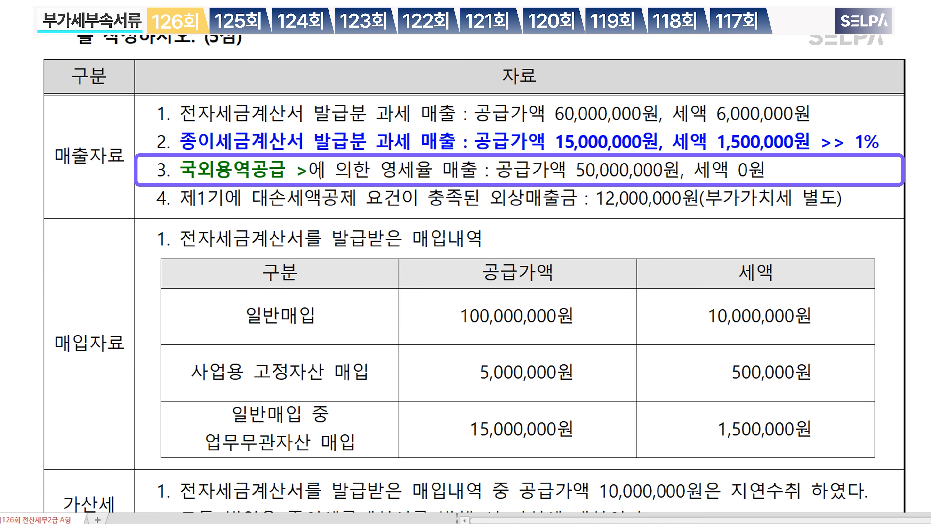
text(타)
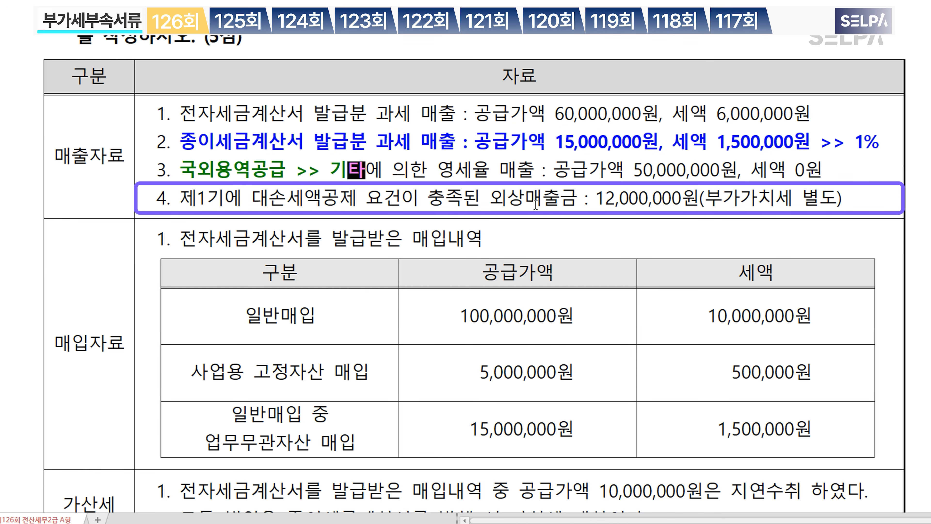
Step: Make 제1기 and 대손세액공제 요건이 충족 red and bold in sales item 4
scroll(536, 205, up, 3)
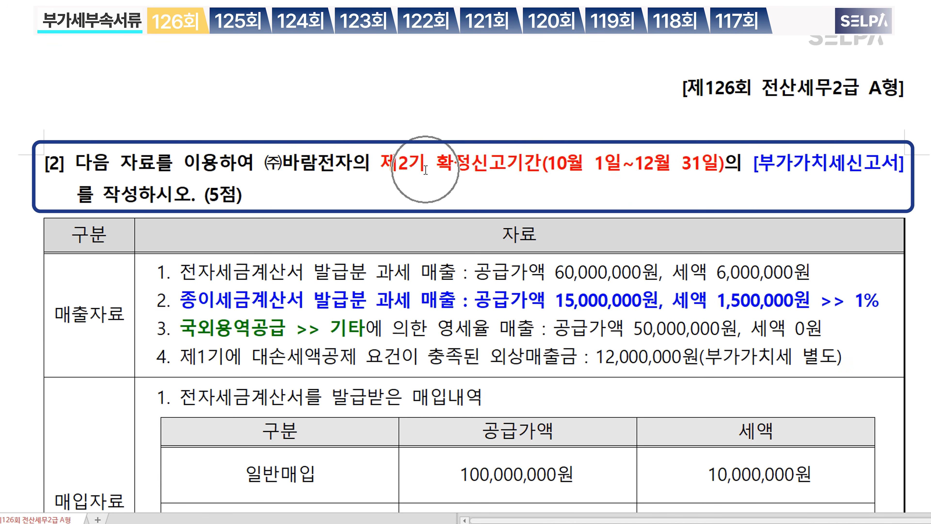
drag(180, 358, 231, 361)
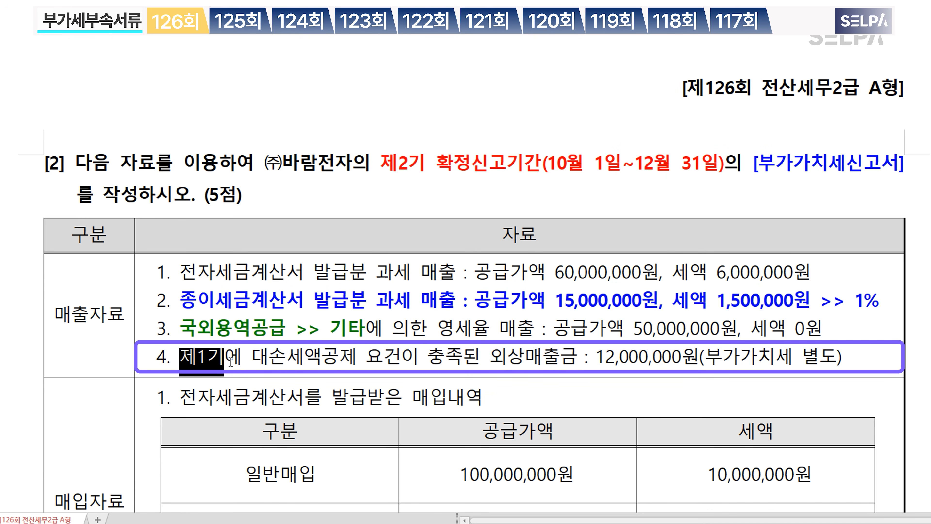
key(ctrl+m)
key(r)
key(ctrl+b)
drag(255, 359, 463, 361)
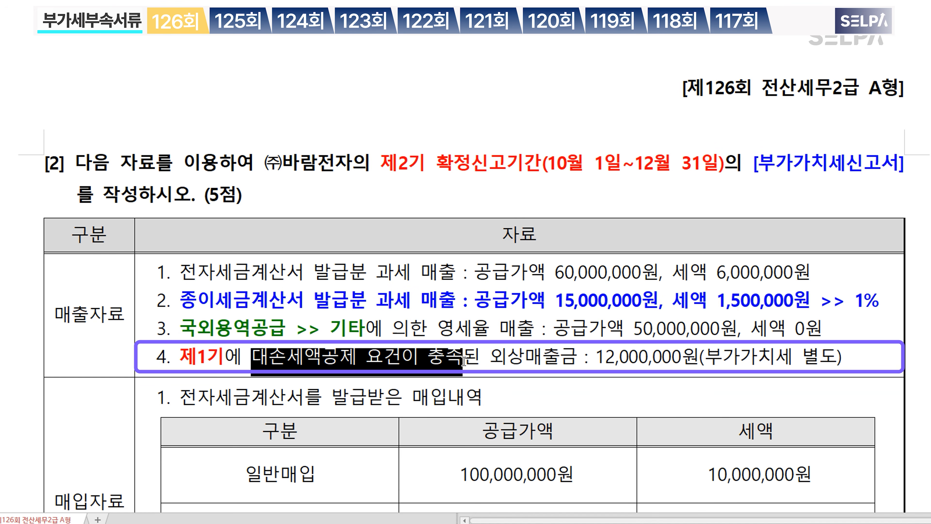
key(ctrl+m)
key(r)
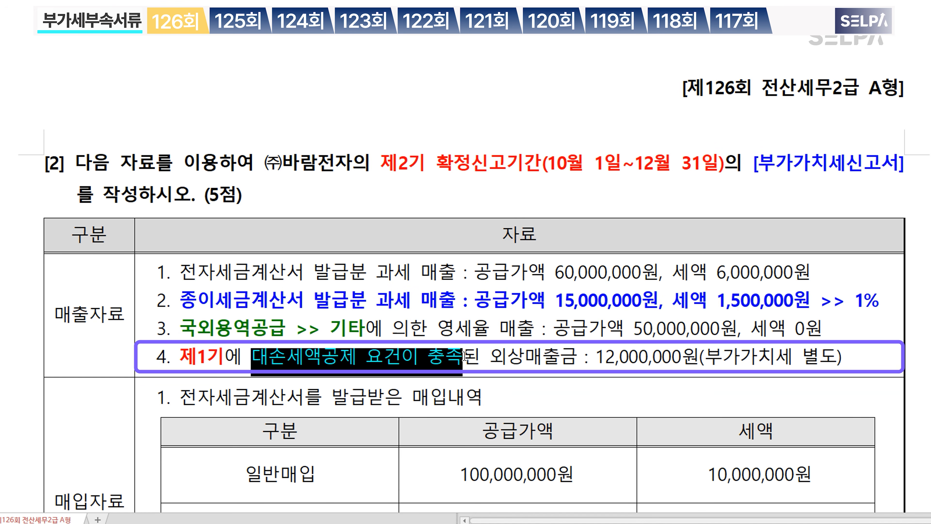
key(ctrl+b)
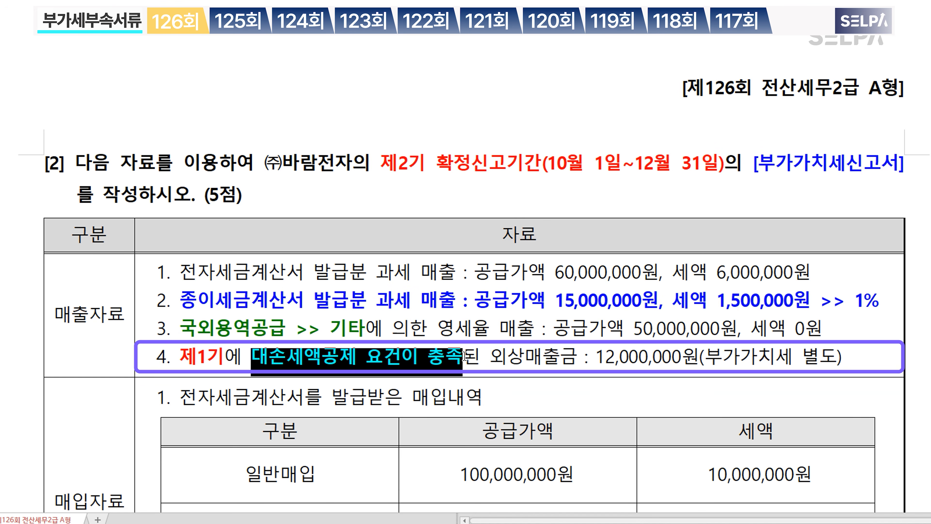
Step: Add the note '>> 1기 확정신고분에 반영' after 충족
click(465, 362)
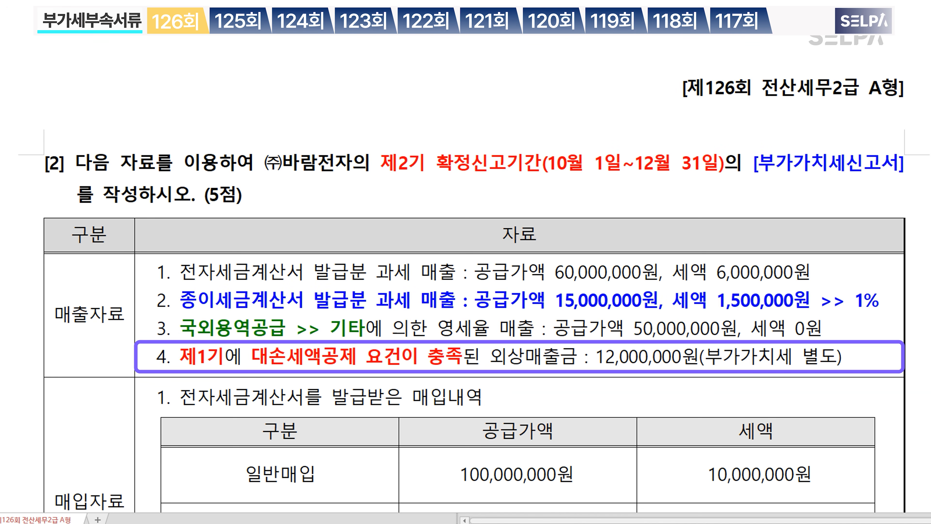
text(>> 1ㄱ리)
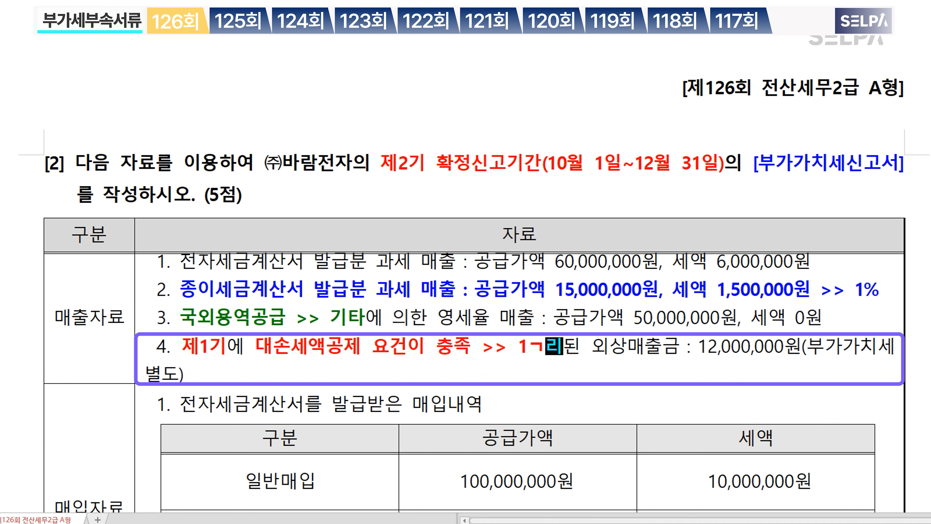
key(BackSpace)
key(BackSpace)
key(BackSpace)
text(기 확정시)
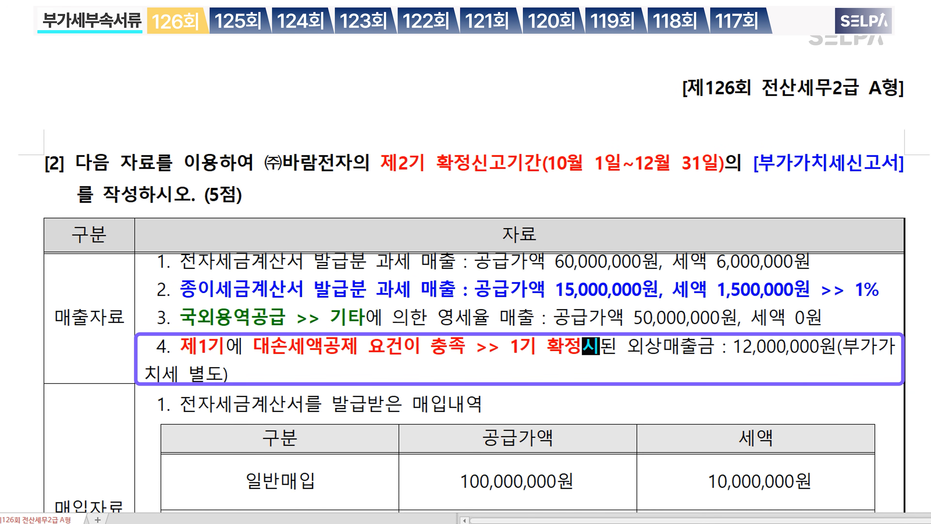
text(ㄴ고분에 반ㅇ)
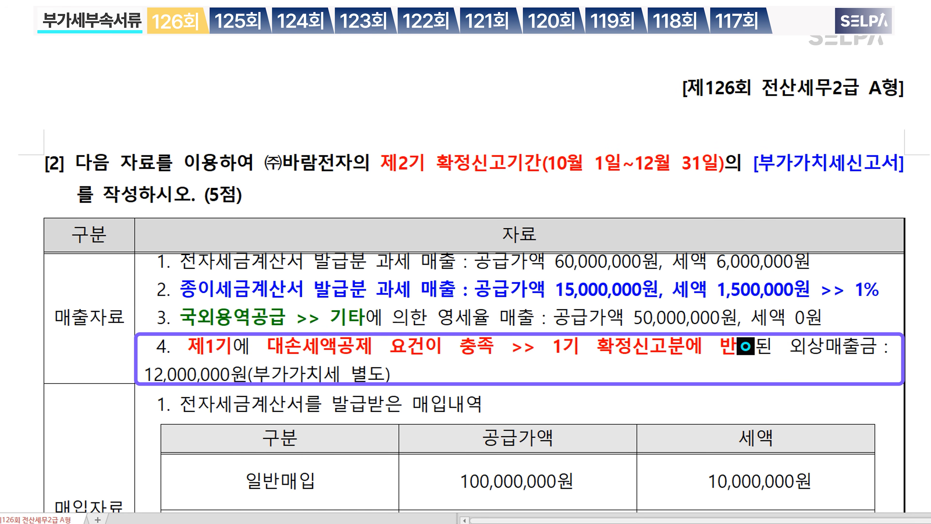
text(ㅕㅇ)
Step: Strike through the whole of sales item 4
click(517, 161)
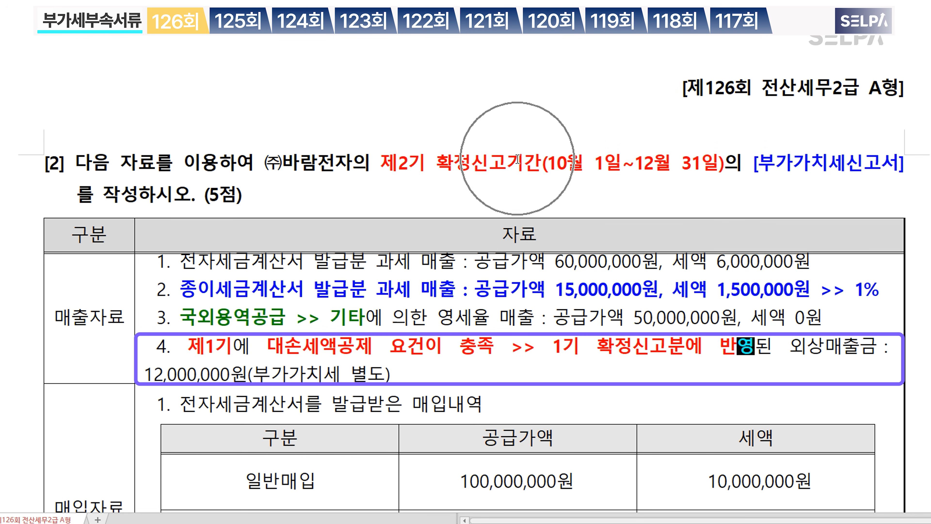
drag(158, 351, 415, 380)
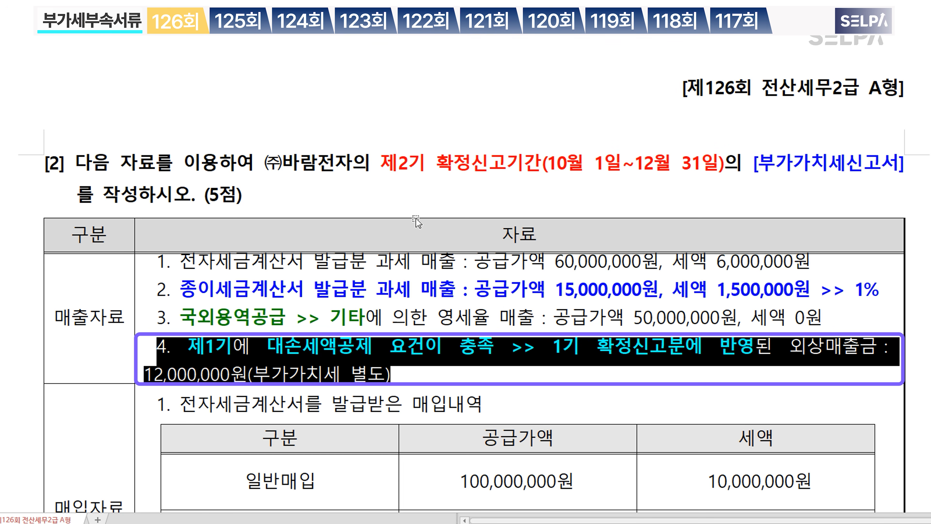
key(ctrl+5)
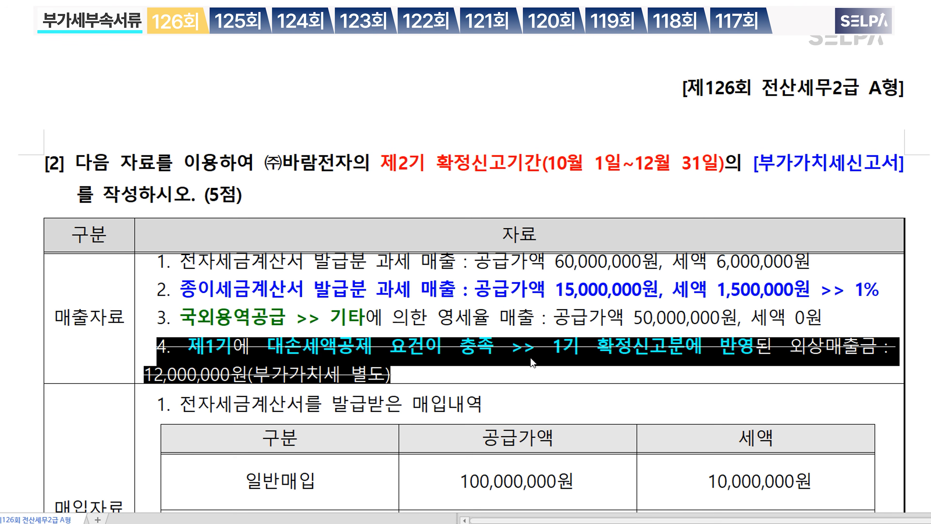
click(533, 375)
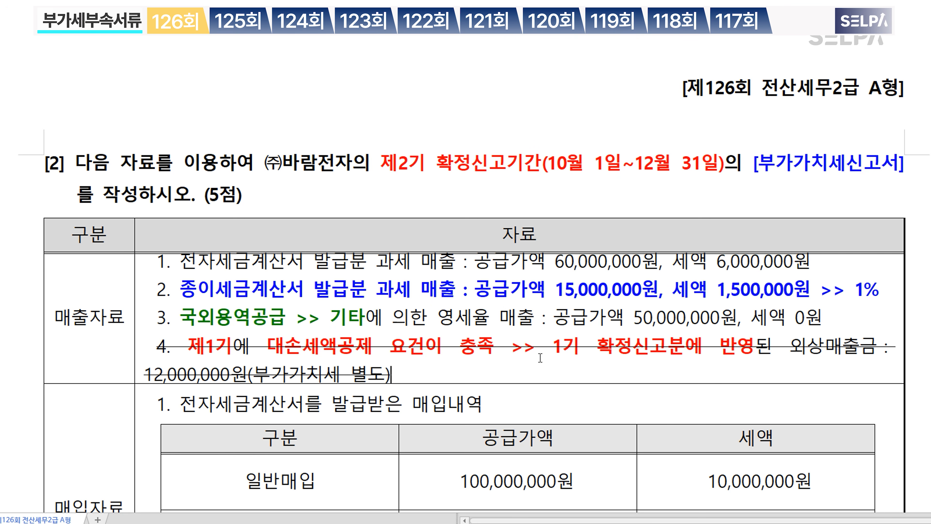
scroll(533, 375, down, 5)
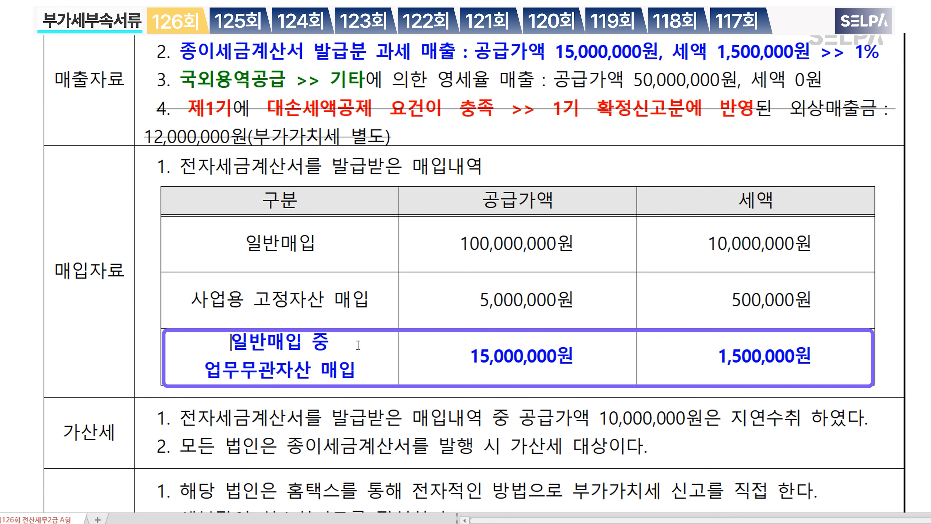
Step: Tag the unrelated general purchase item with '>> 불공'
click(345, 343)
text(>>)
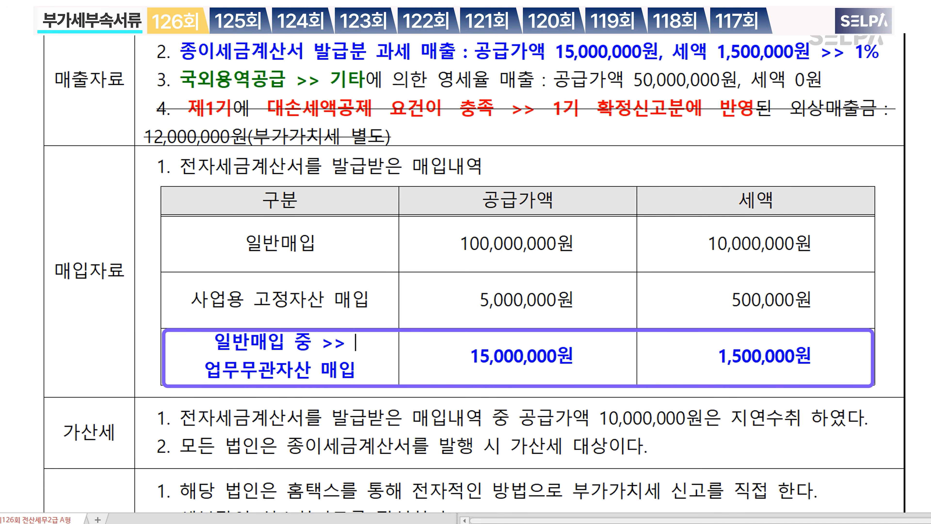
text( 불공)
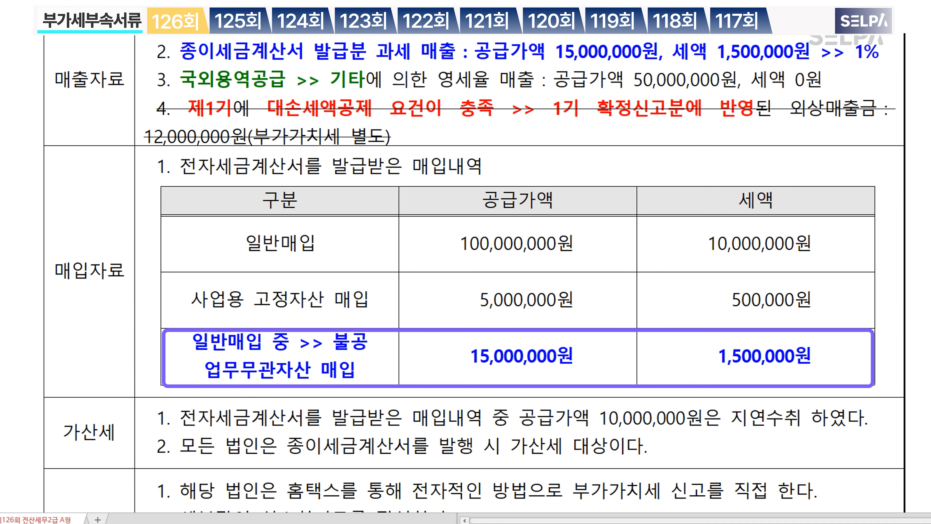
click(340, 246)
Step: Make both penalty clauses bold green and add '0.5%' after 지연수취
scroll(513, 395, down, 3)
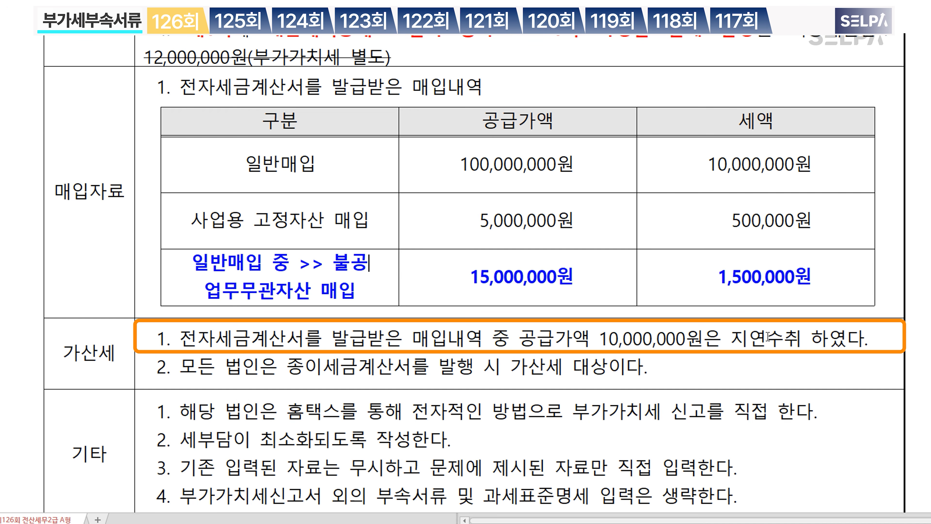
drag(180, 337, 802, 337)
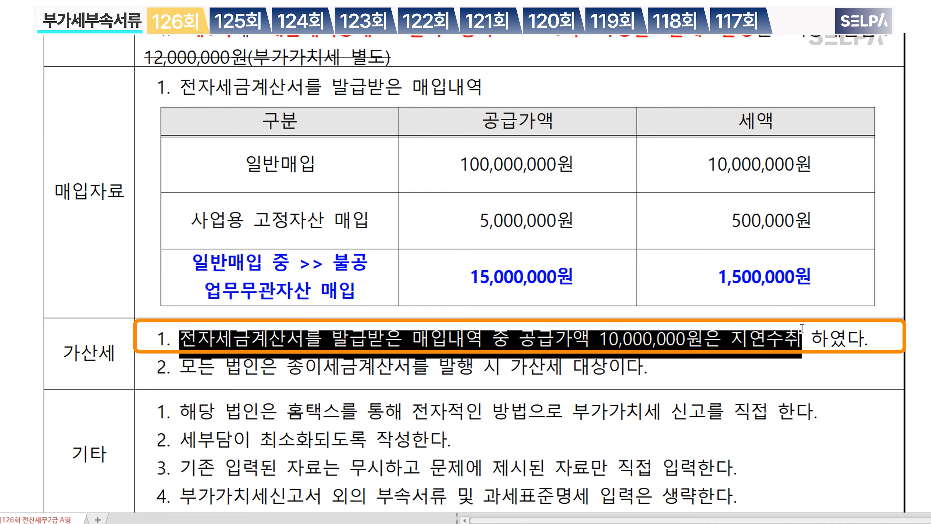
key(ctrl+m)
key(g)
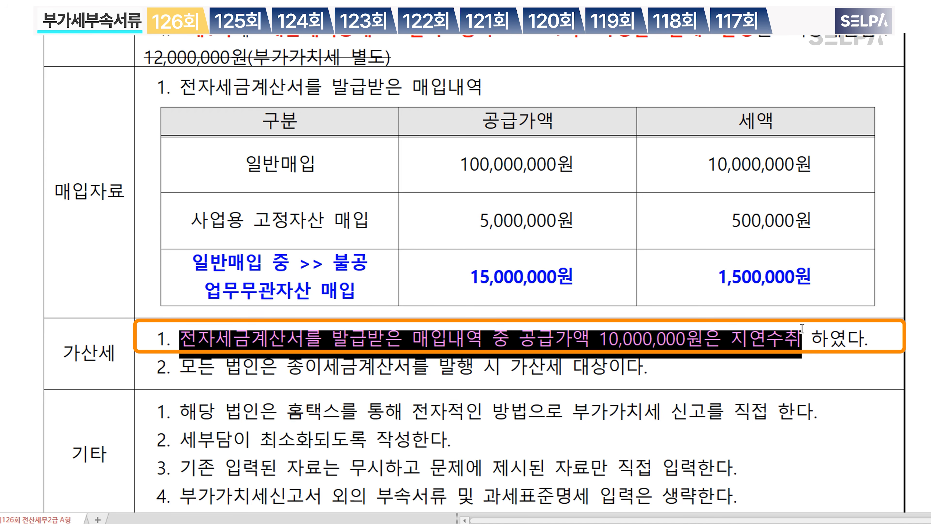
key(ctrl+b)
click(801, 343)
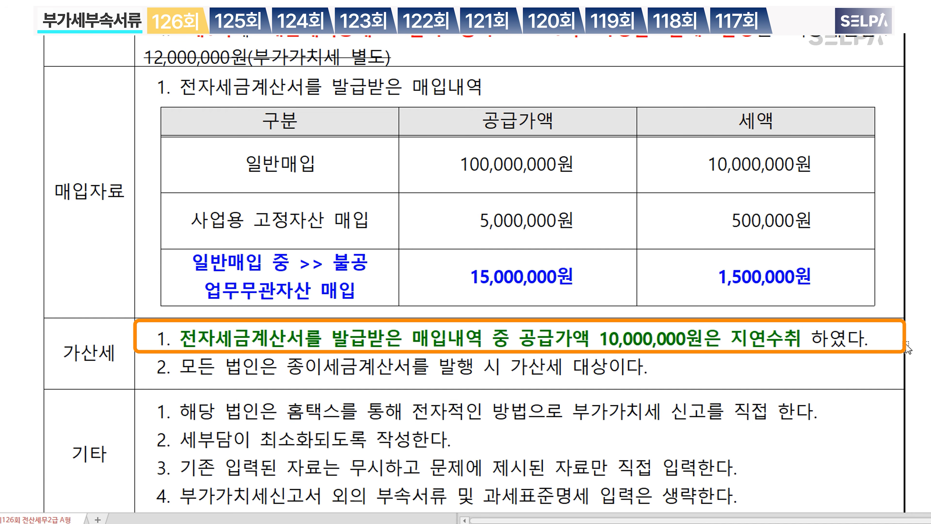
text(0.5%)
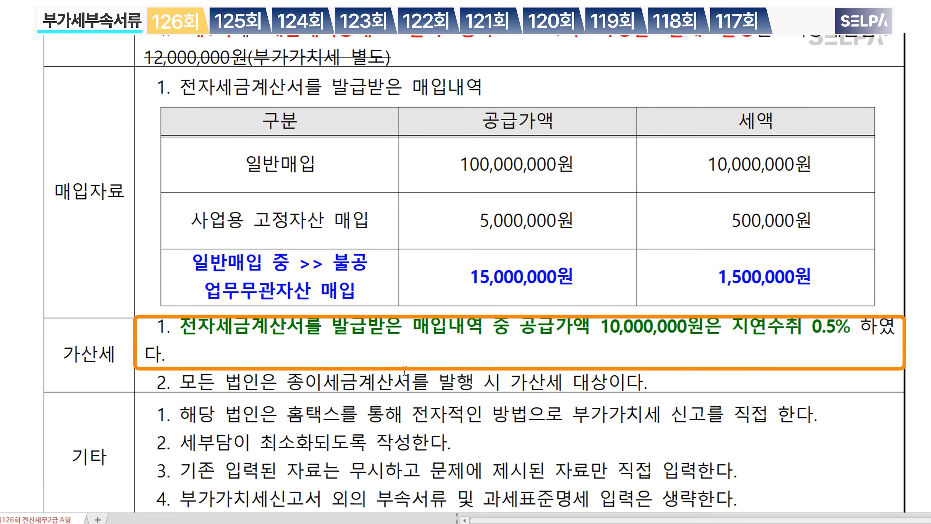
drag(288, 382, 647, 383)
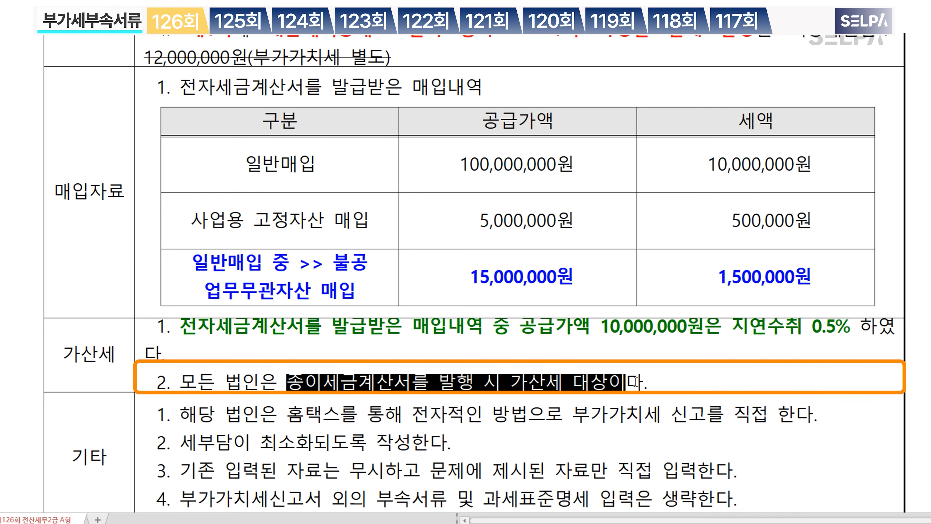
key(ctrl+m)
key(g)
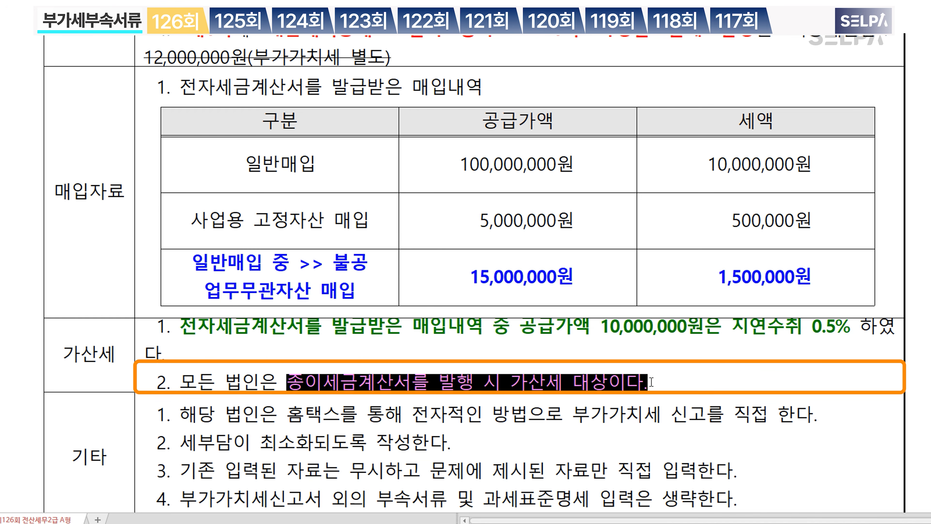
key(ctrl+b)
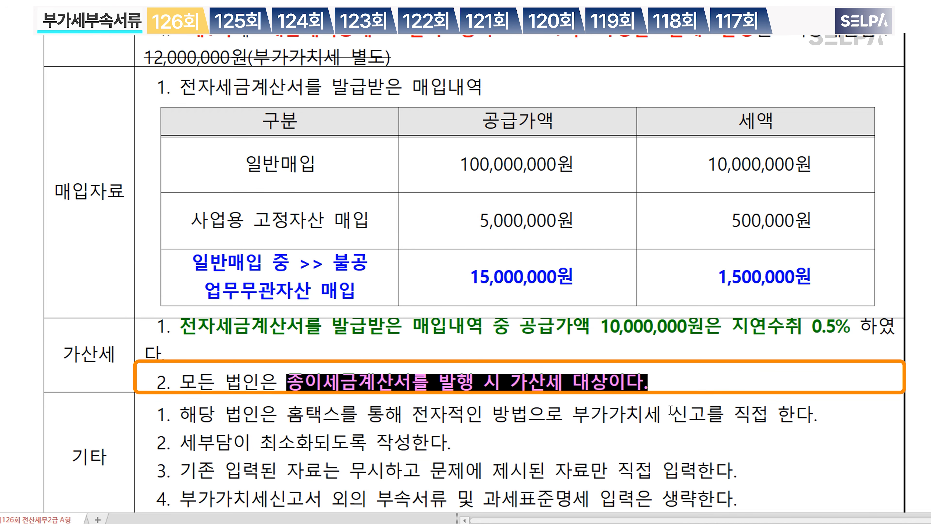
click(671, 383)
Step: Mark the Hometax direct e-filing line in 기타 with '>> 5,000'
scroll(662, 400, down, 3)
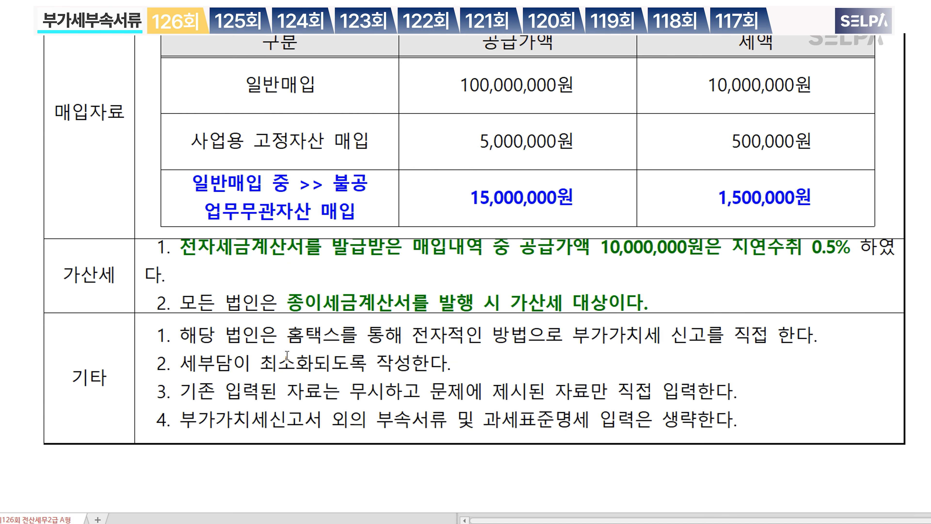
drag(287, 335, 762, 350)
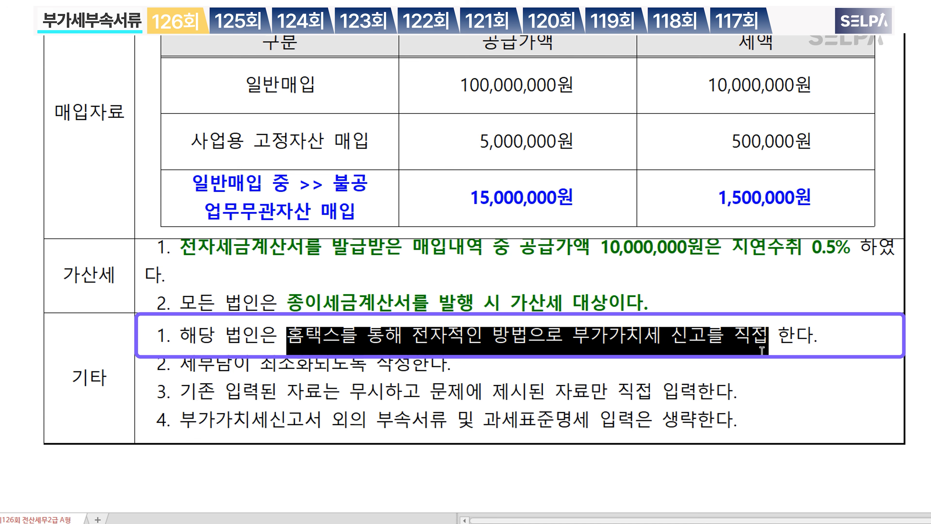
click(762, 351)
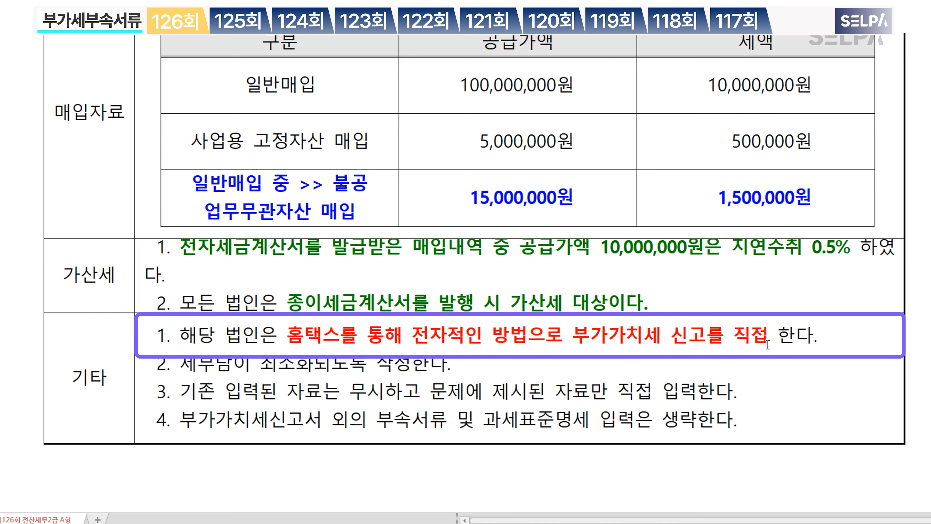
text(>>  )
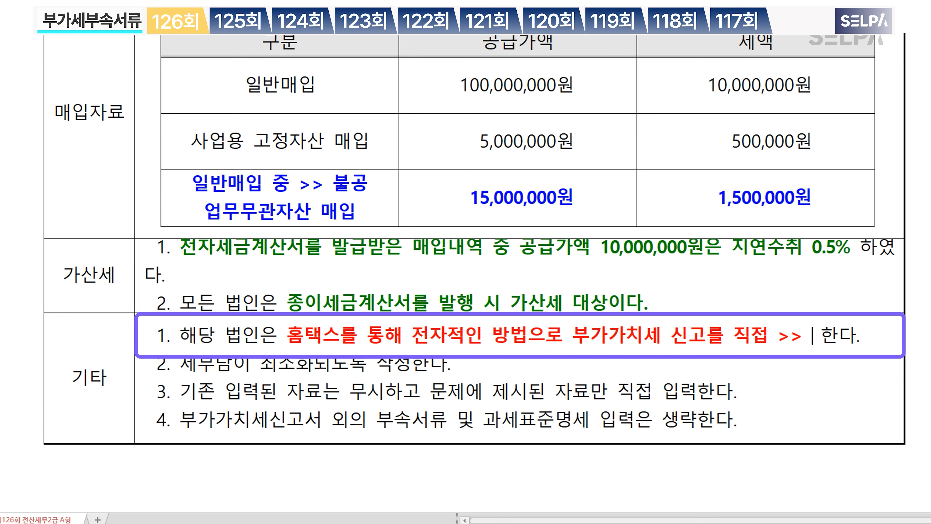
text(5,000)
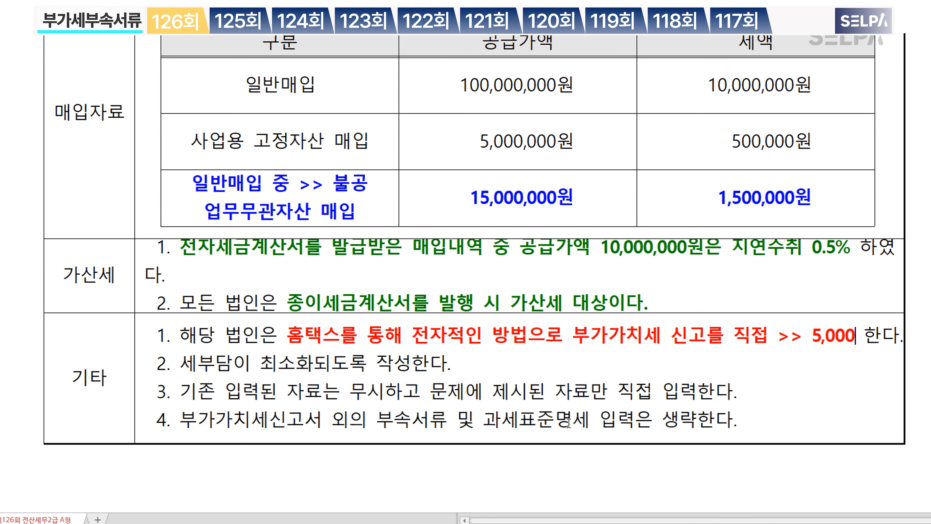
scroll(569, 423, up, 3)
scroll(569, 423, up, 2)
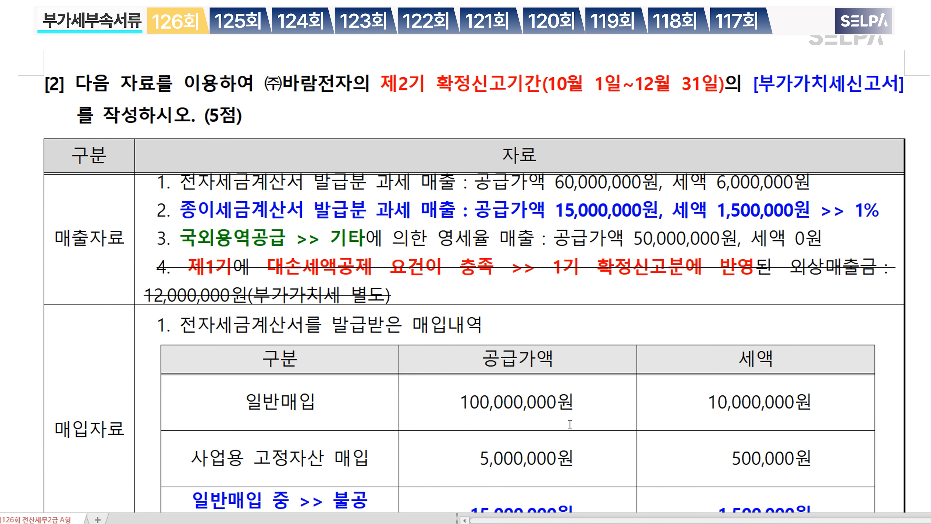
Step: In KcLep, open 부가가치세신고서 for the period October 1 to December 31
key(alt+Tab)
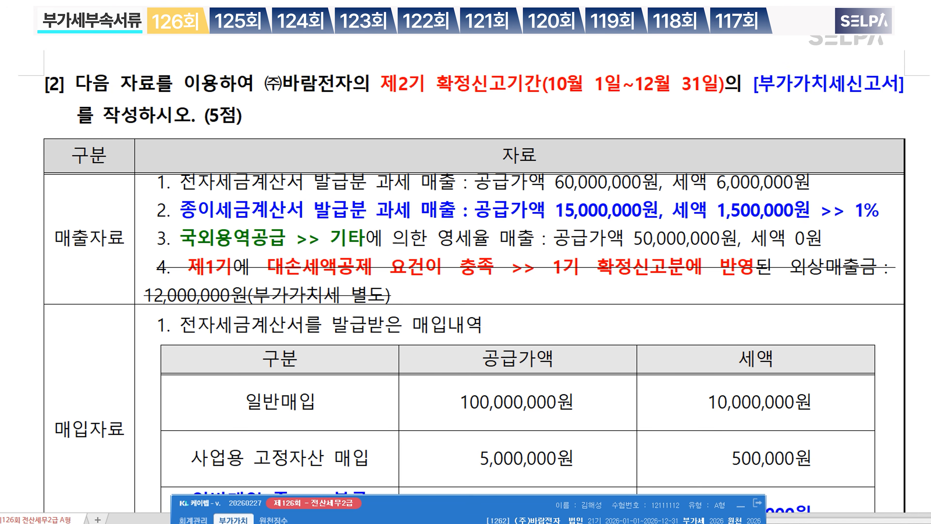
key(ctrl+Return)
text(부가)
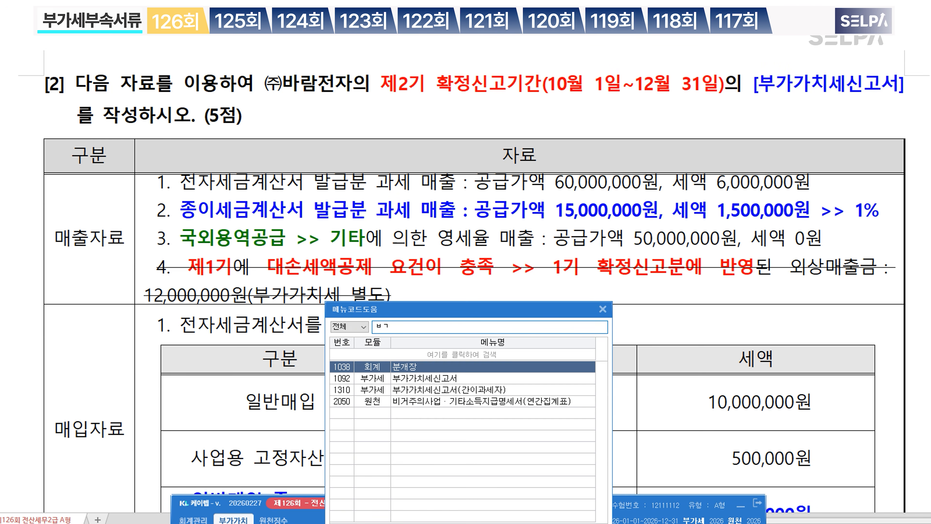
key(Down)
key(Return)
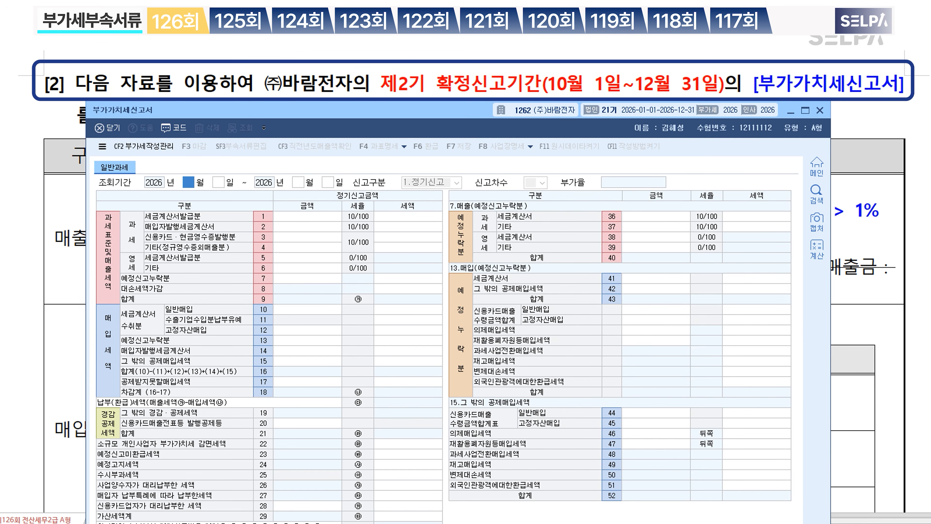
text(101)
key(Return)
text(1231)
key(Return)
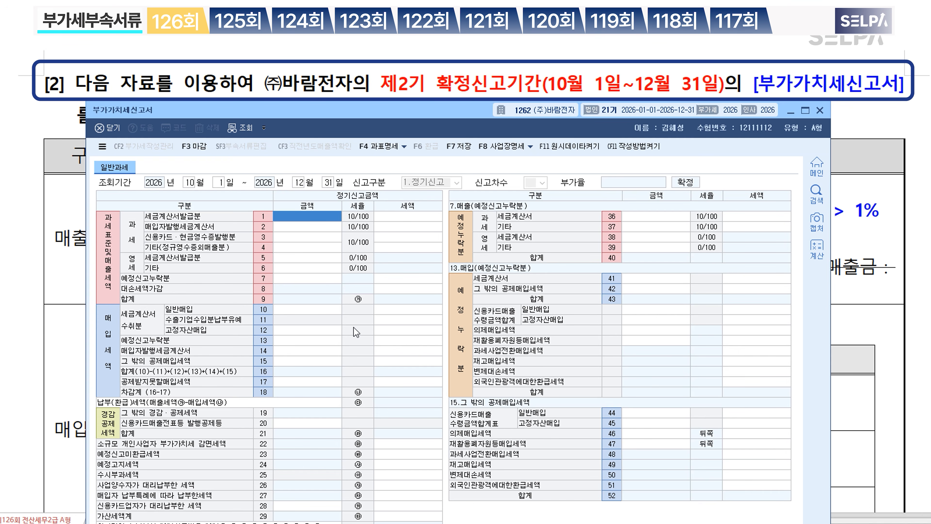
Step: Enter 75,000,000 of tax-invoice sales on line 1, giving 7,500,000 tax
drag(420, 113, 421, 253)
scroll(430, 220, down, 4)
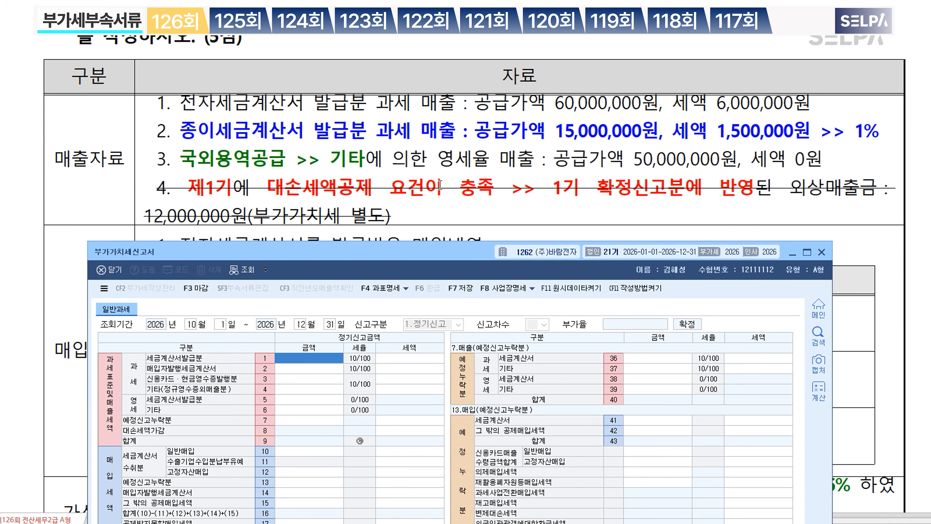
scroll(438, 187, up, 1)
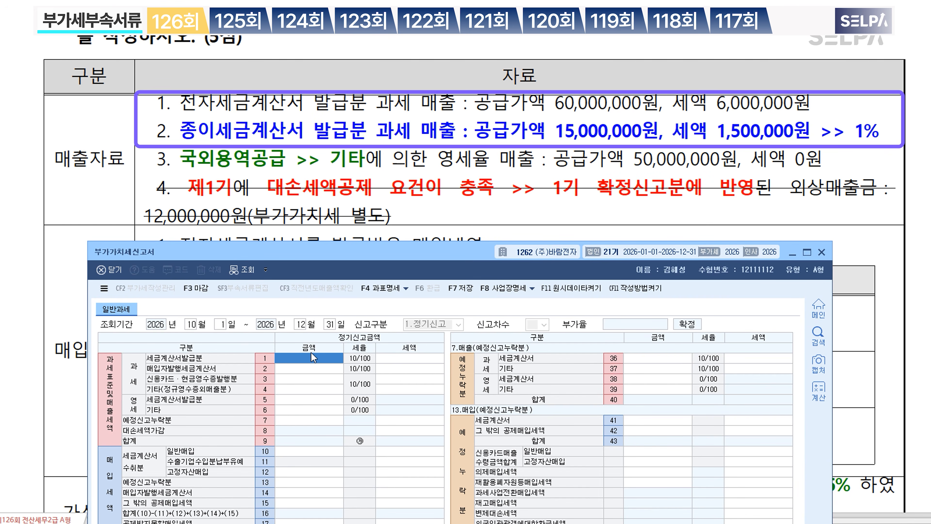
text(75000000)
key(Return)
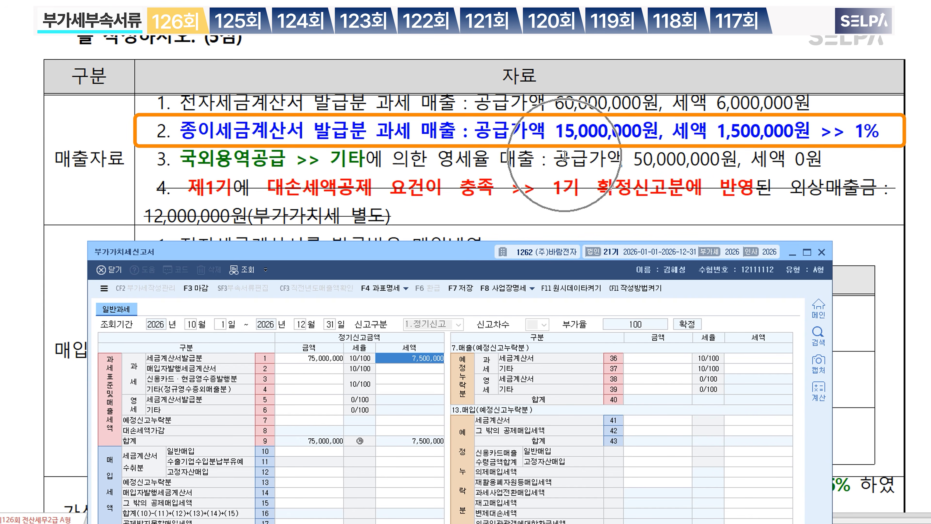
Step: Enter 15,000,000 on penalty line 67 미발급 등 with a 150,000 penalty
drag(460, 258, 451, 58)
click(414, 460)
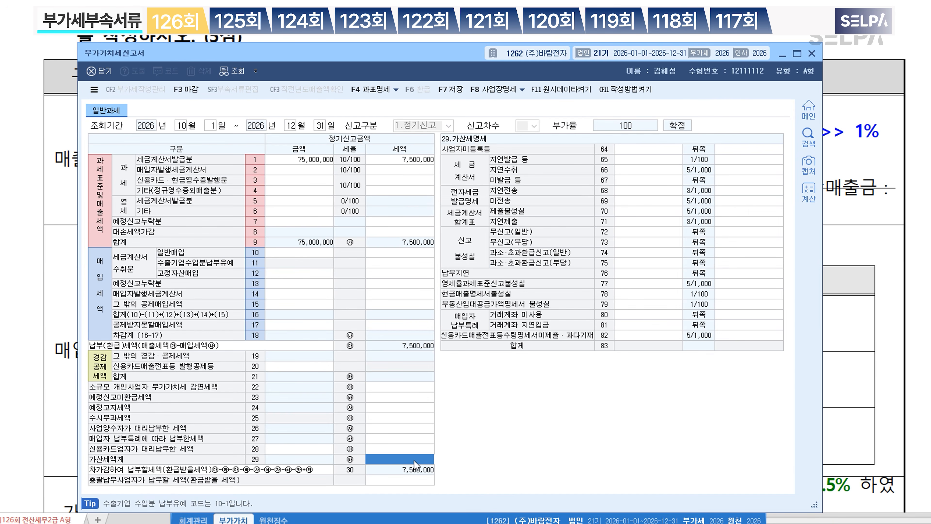
click(640, 181)
text(15000000)
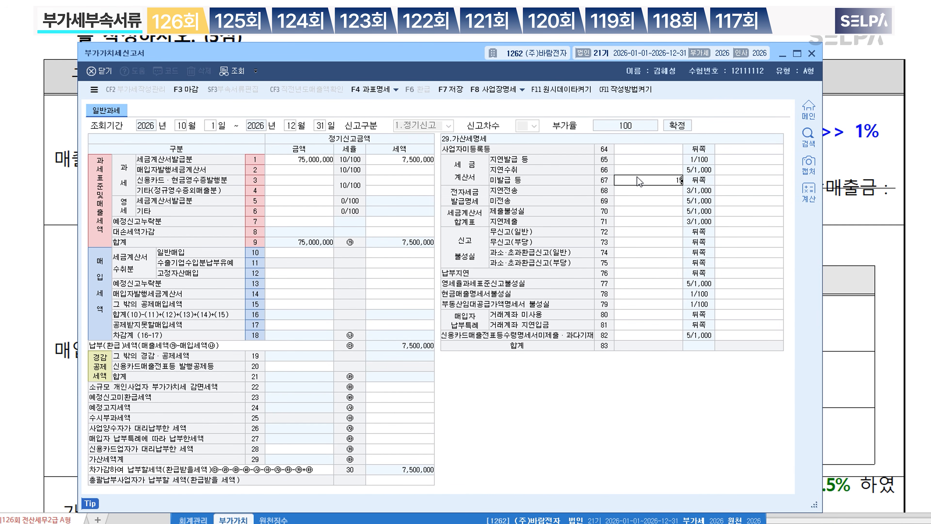
key(Return)
text(150000)
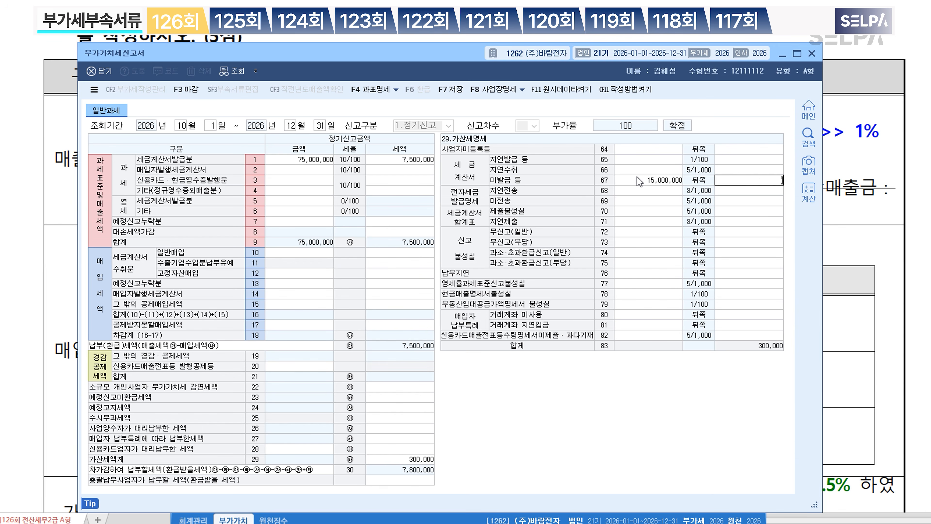
key(Return)
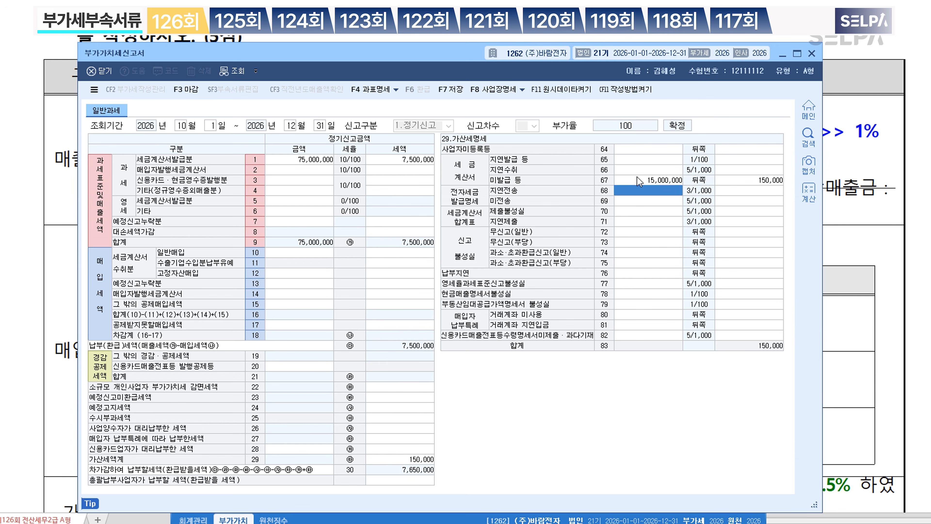
Step: Clear the mistaken 15,000,000 from row 65 and re-enter row 67 with 150,000 penalty
click(679, 161)
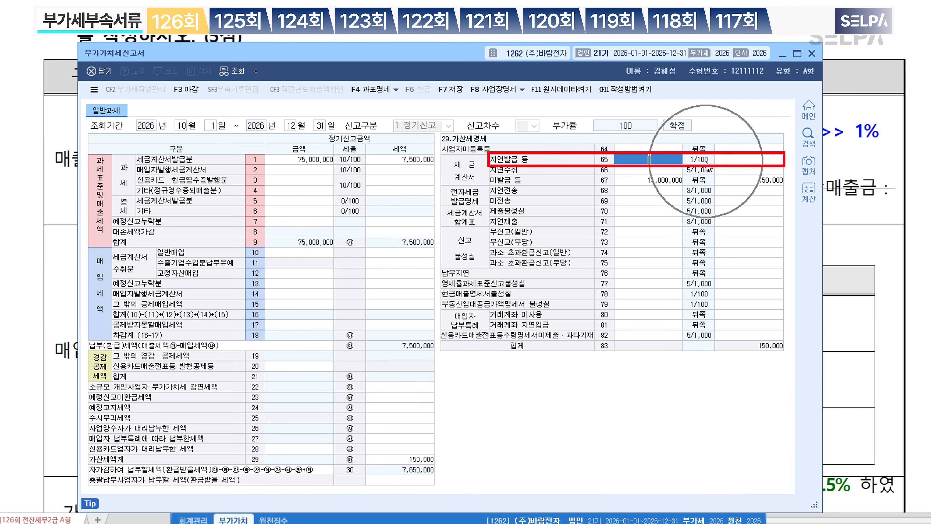
text(15000000)
key(Return)
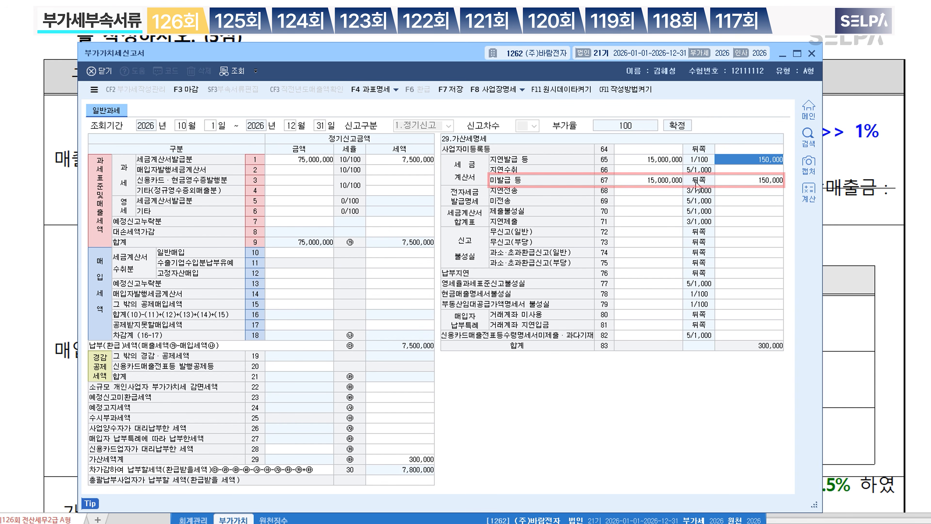
click(676, 160)
key(BackSpace)
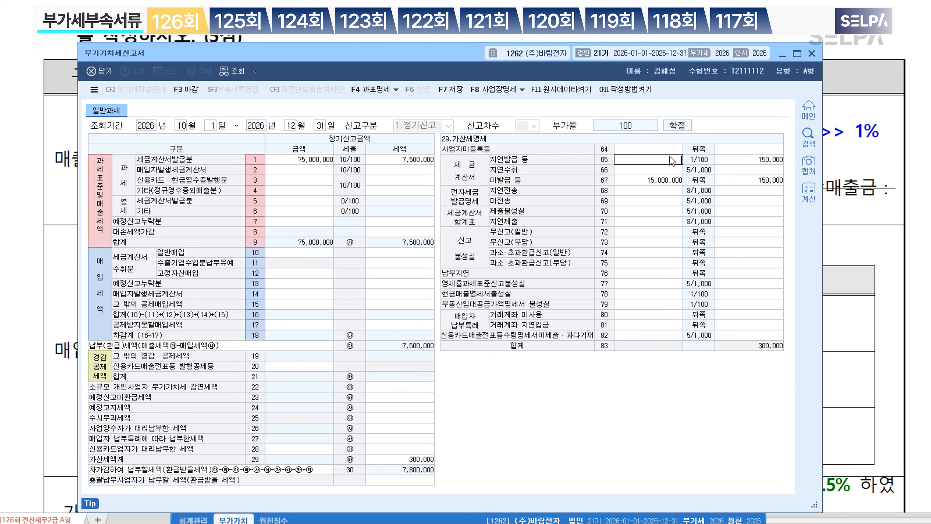
key(Return)
key(Return)
key(Return)
key(Return)
key(BackSpace)
key(Return)
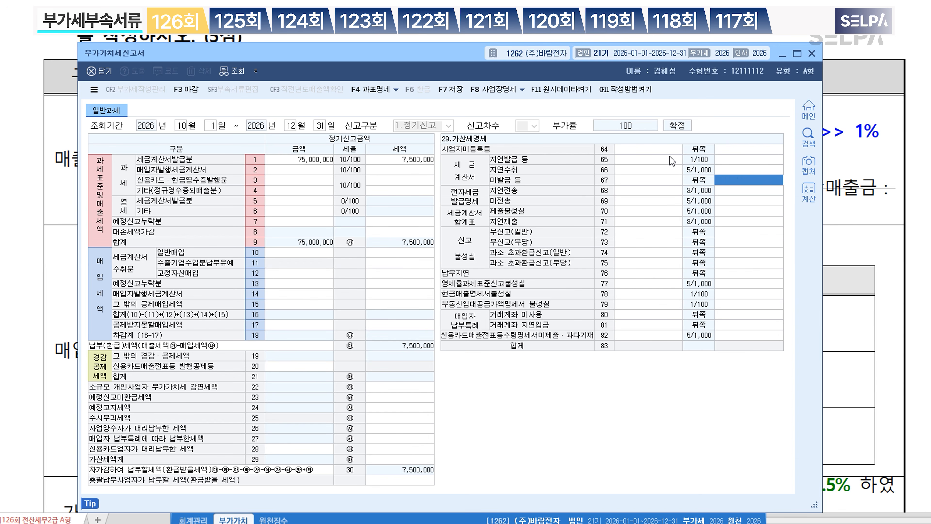
key(Return)
key(Up)
text(1)
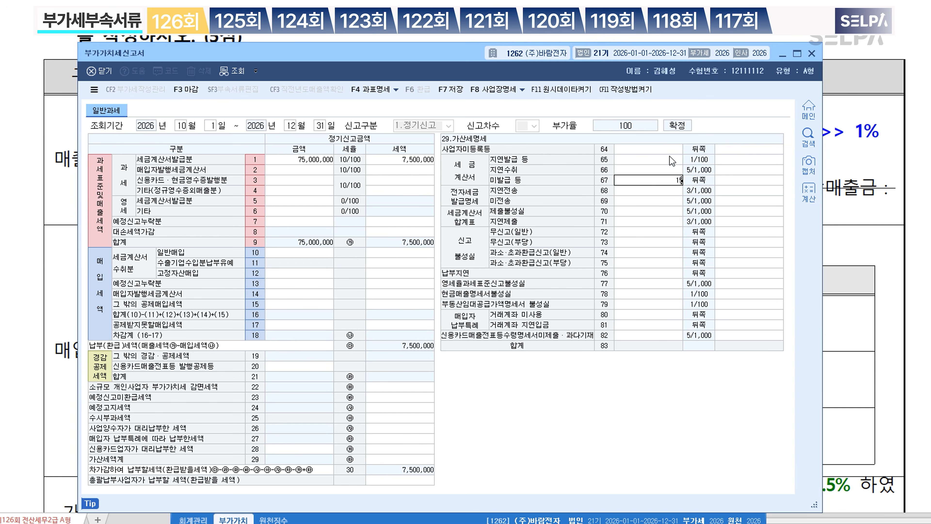
key(Return)
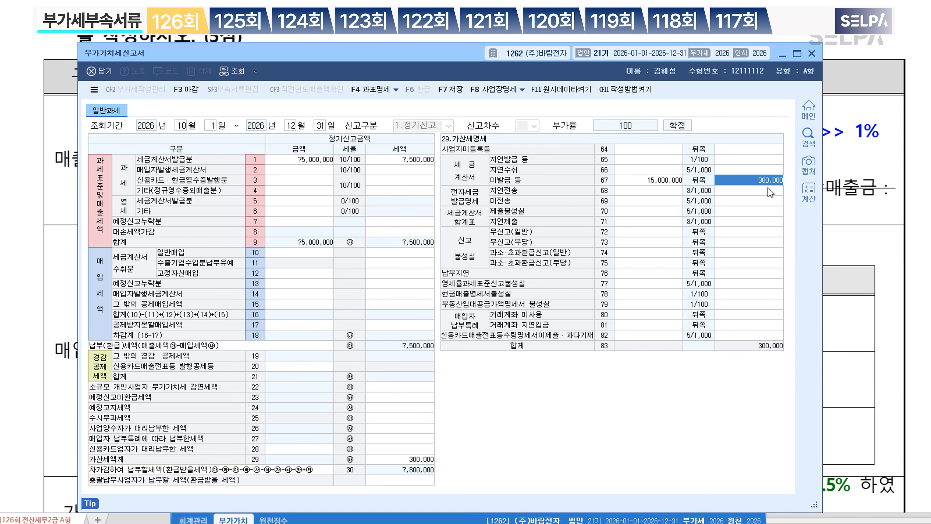
text(150000)
key(Return)
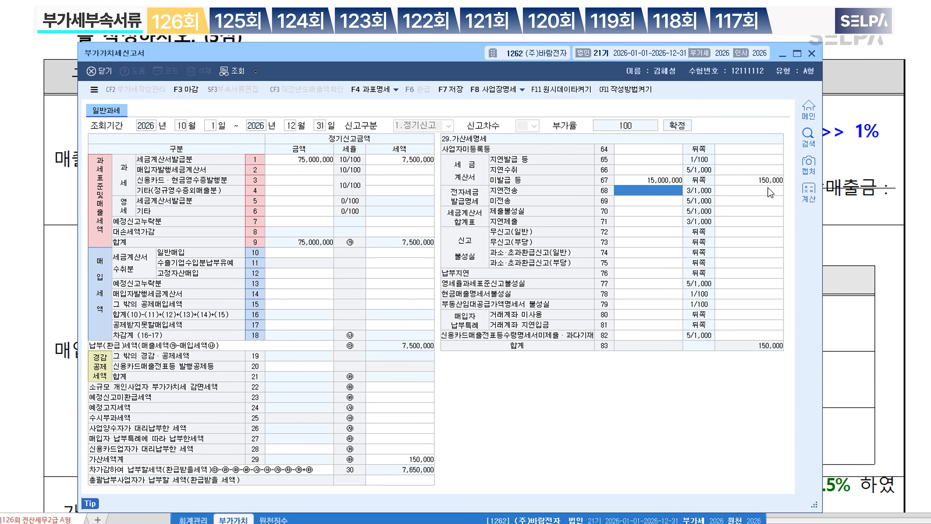
Step: Enter 50,000,000 on line 6 zero-rated other sales, bringing total sales to 125,000,000
drag(429, 55, 456, 266)
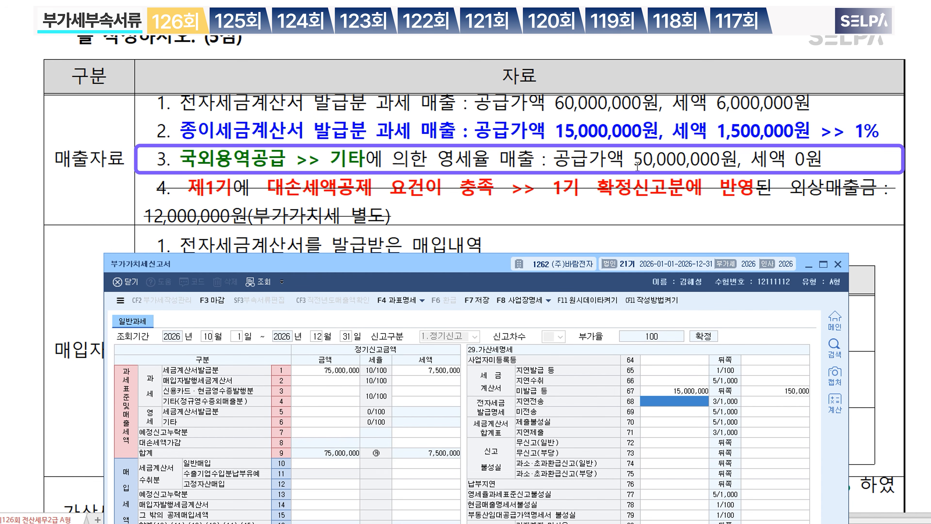
click(322, 423)
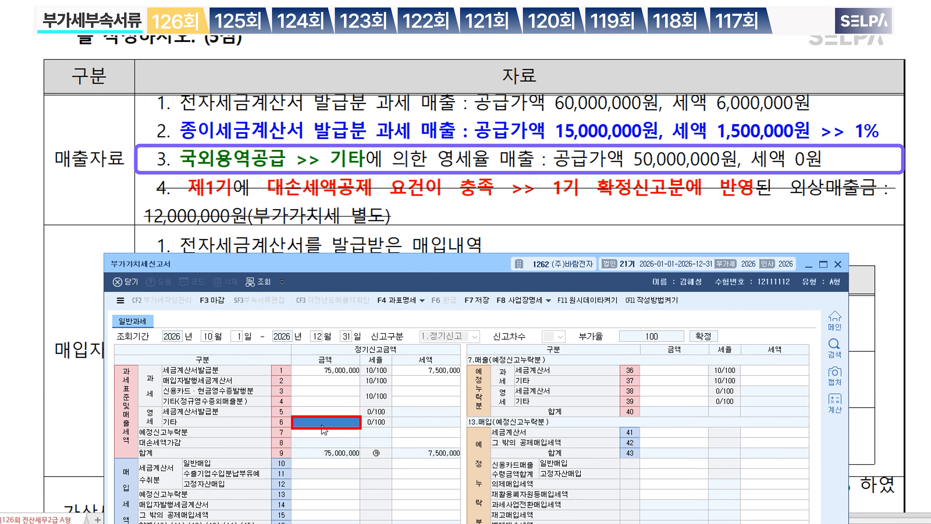
text(50,000,000)
key(Return)
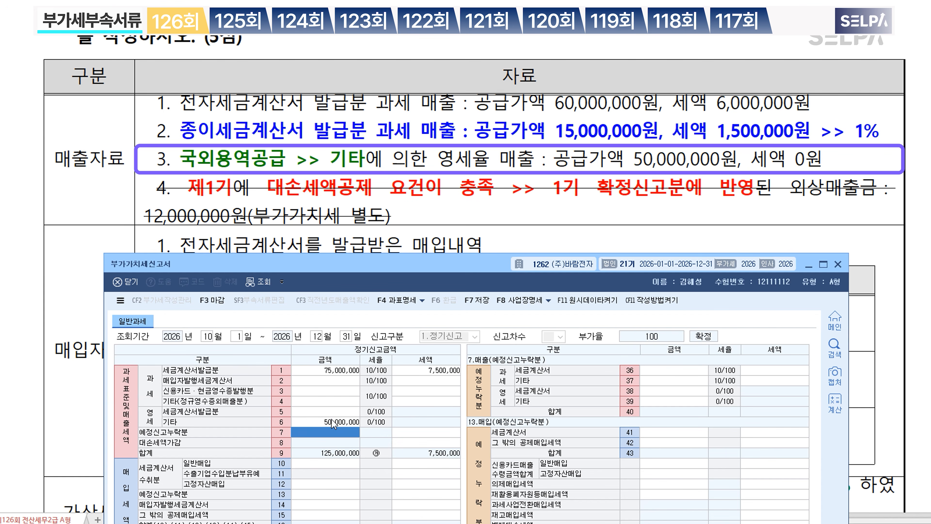
click(334, 412)
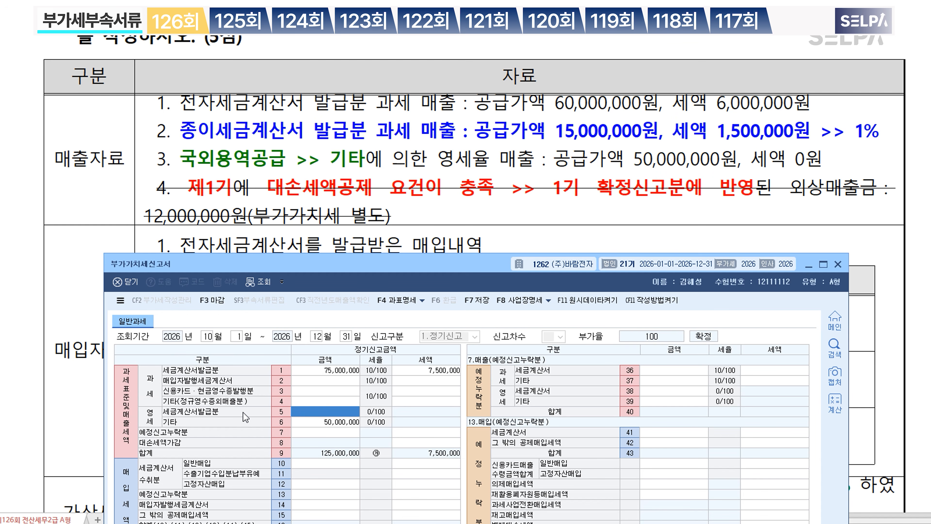
Step: Enter general purchases of 100,000,000 with 10,000,000 tax on line 10
click(348, 422)
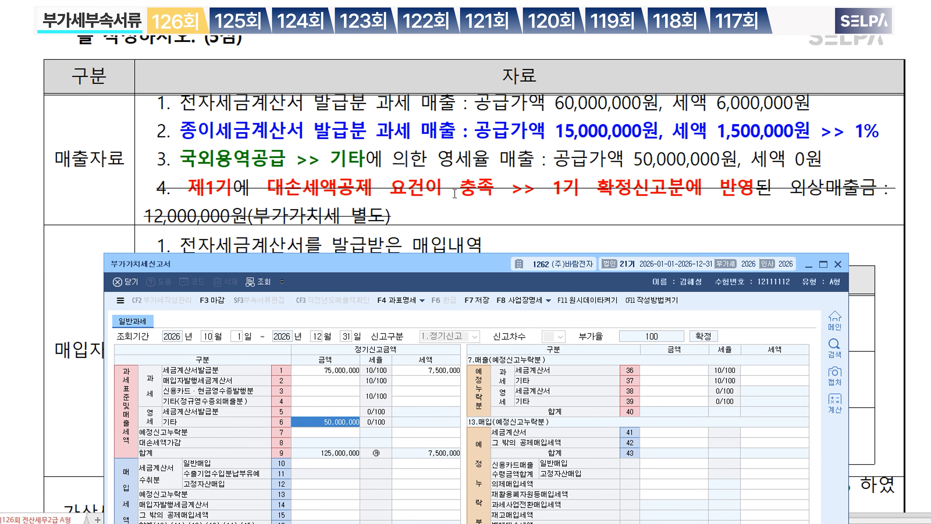
scroll(455, 193, down, 3)
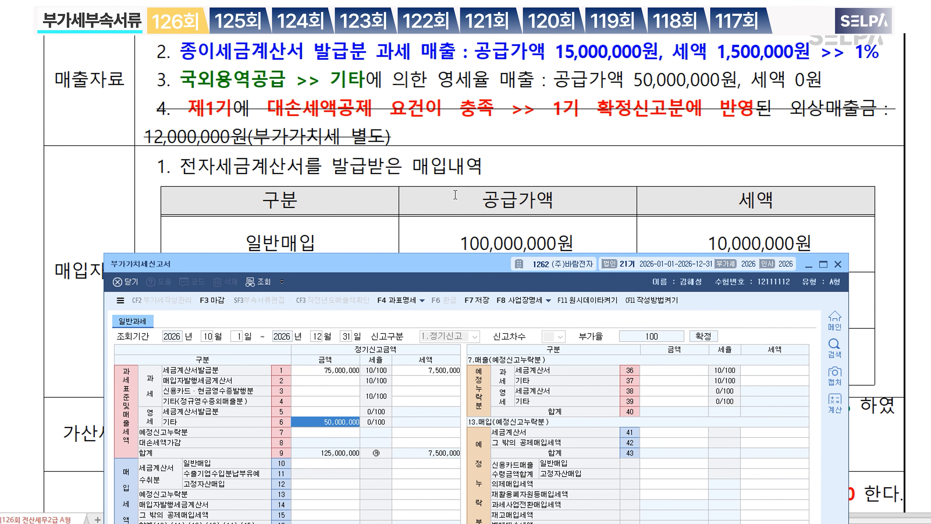
scroll(457, 199, down, 3)
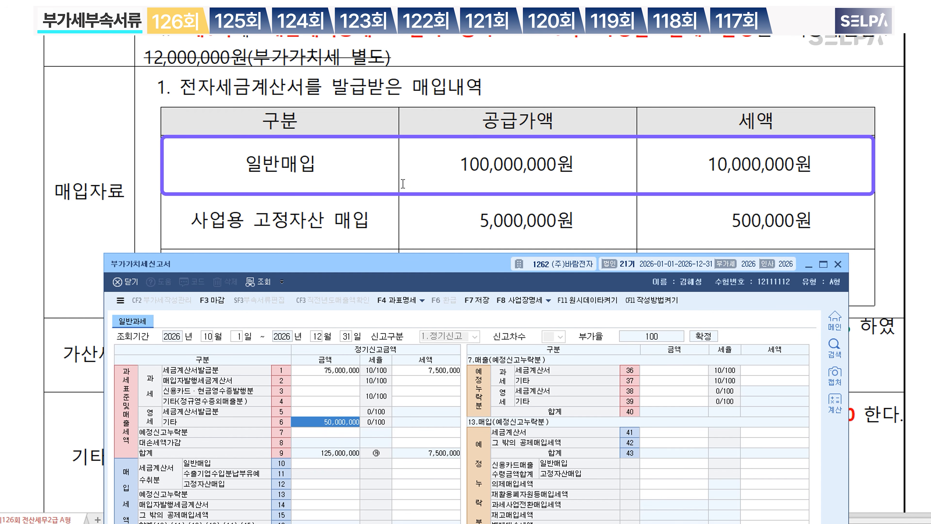
click(338, 464)
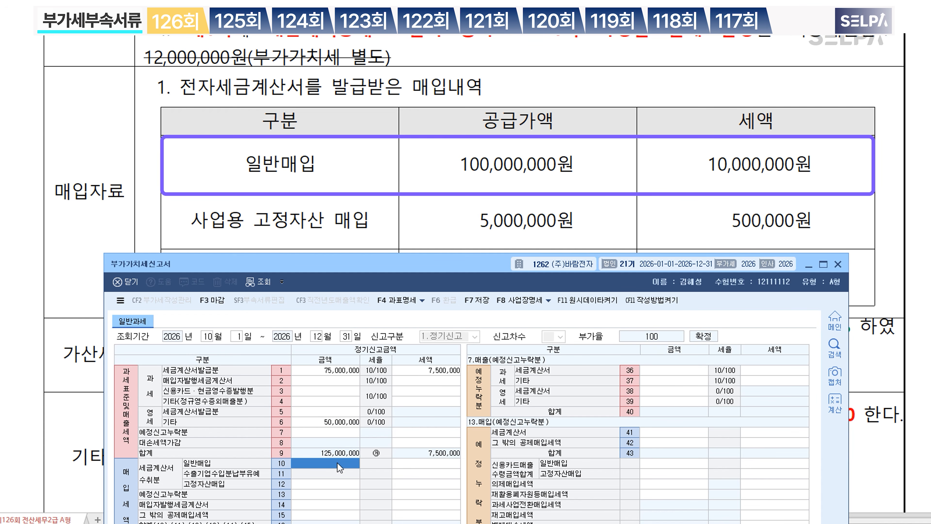
text(100000000)
key(Return)
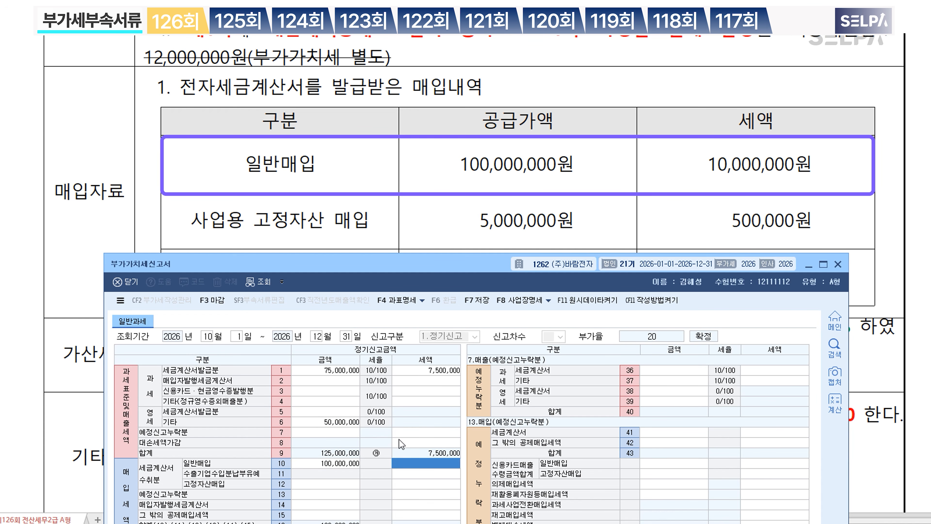
text(10000000)
key(Return)
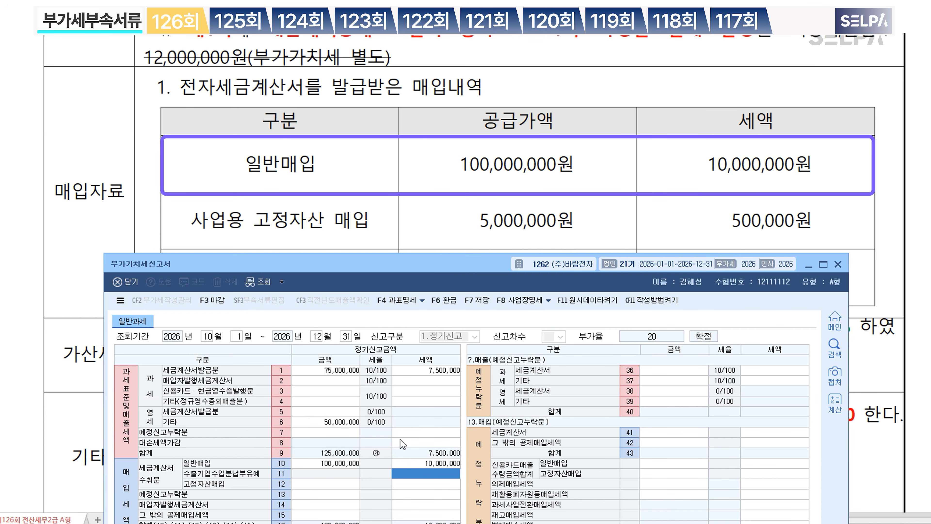
Step: Enter fixed-asset purchases of 5,000,000 with 500,000 tax on line 12
click(334, 485)
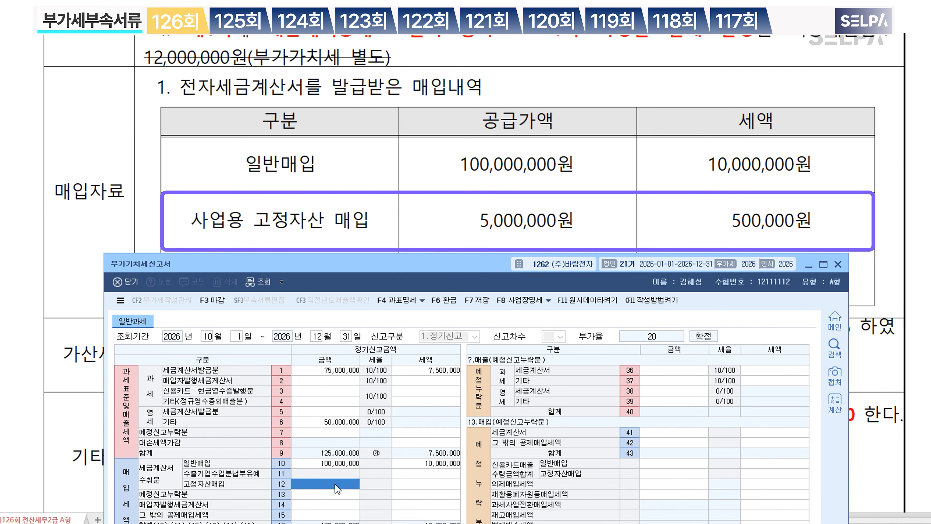
text(5000000)
key(Return)
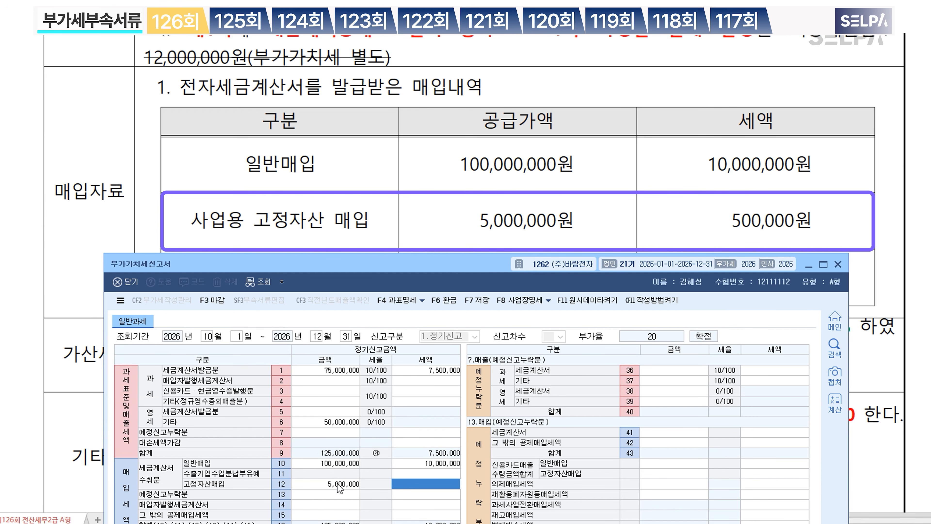
text(500000)
key(Return)
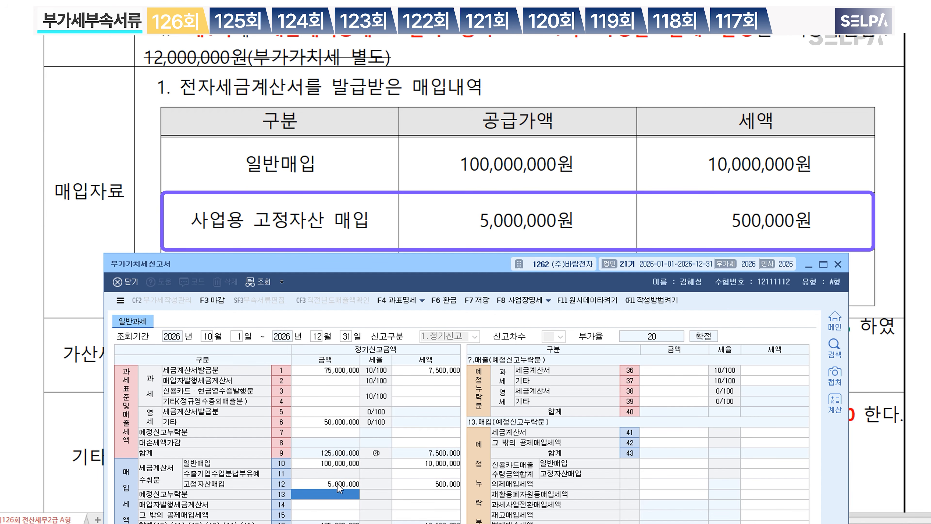
scroll(304, 218, down, 2)
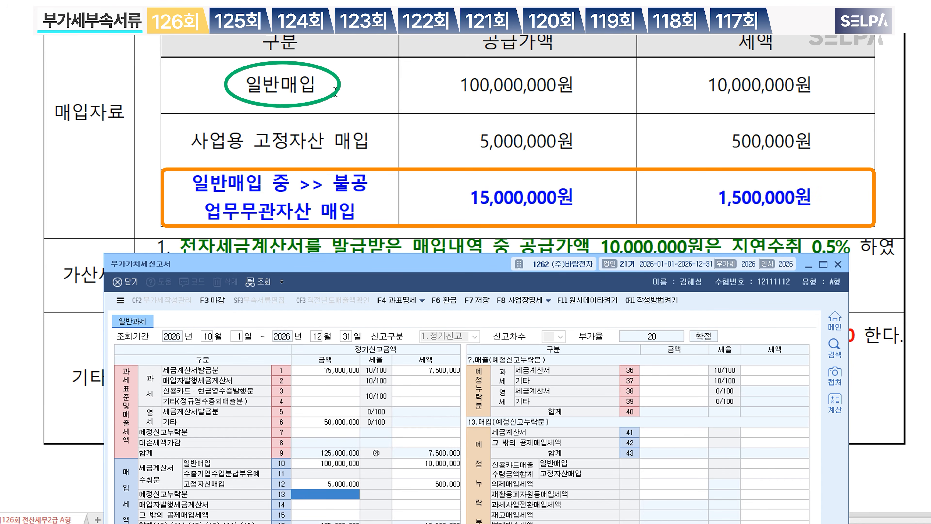
drag(444, 264, 448, 235)
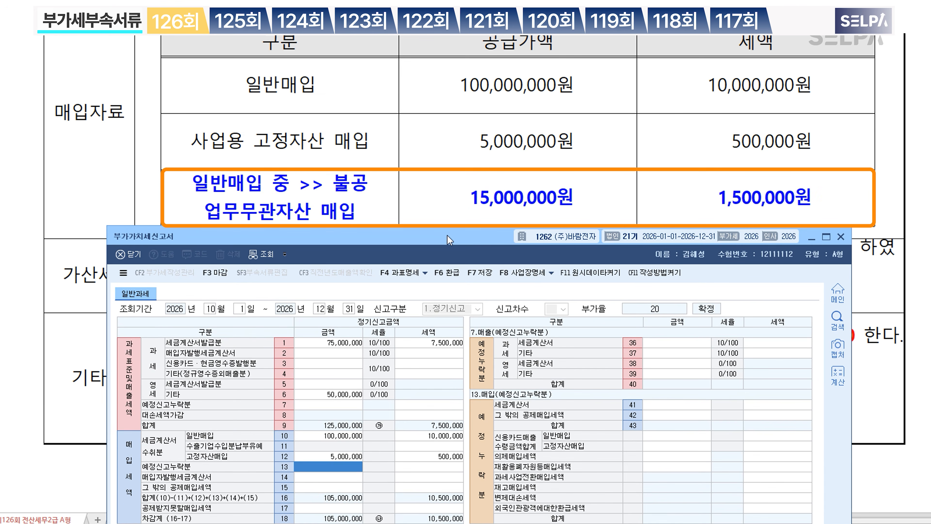
Step: Enter 15,000,000 non-deductible purchases with 1,500,000 tax on line 53
click(346, 510)
click(662, 346)
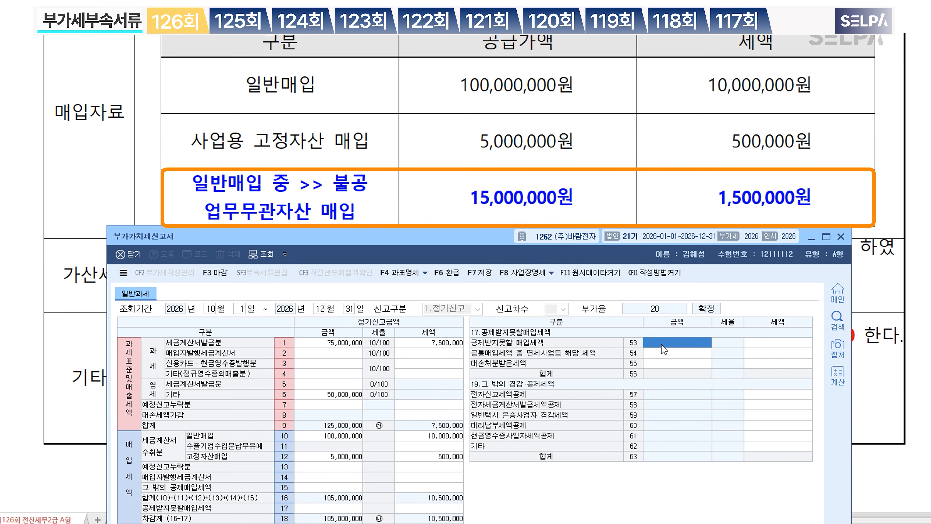
text(15000000)
key(Return)
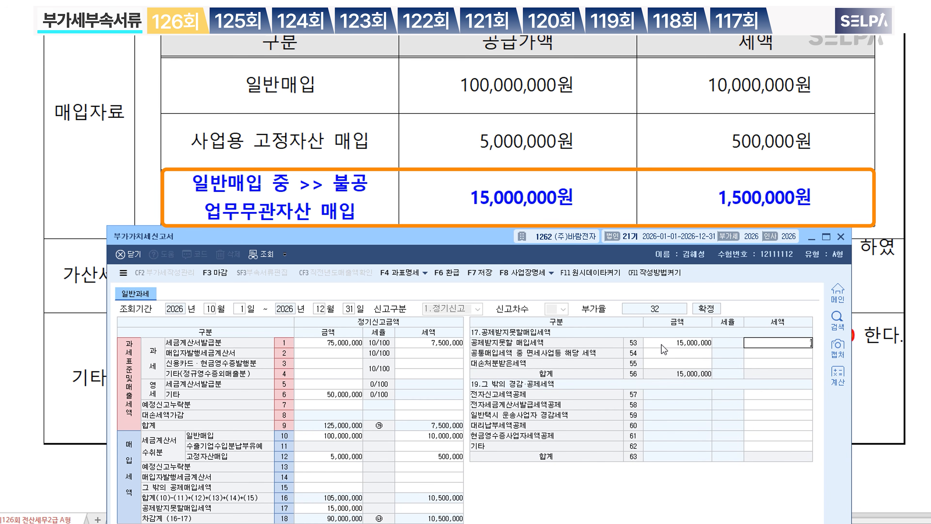
text(15,000,00)
key(Return)
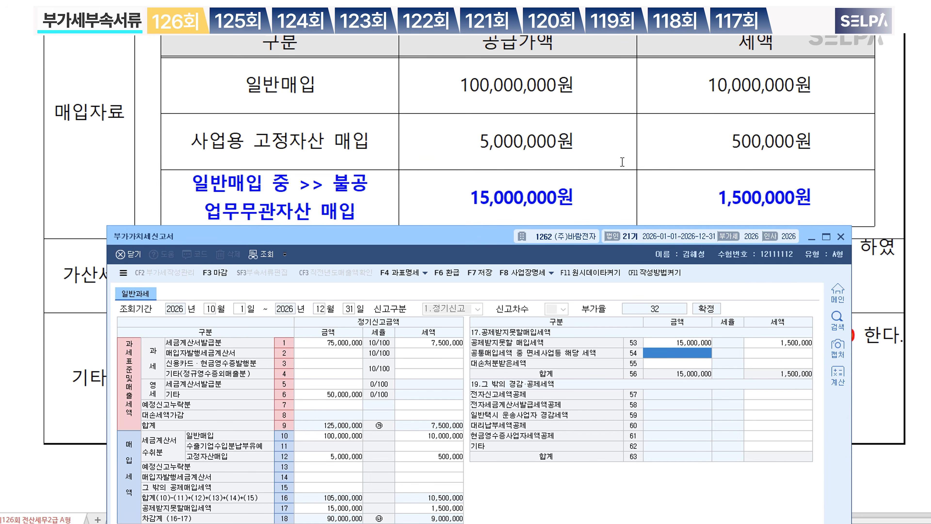
scroll(599, 154, down, 3)
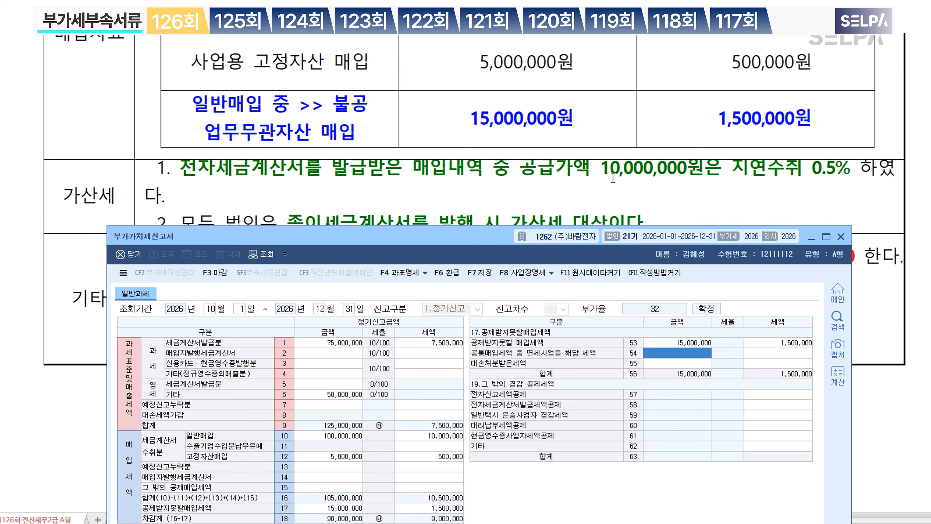
scroll(501, 224, down, 6)
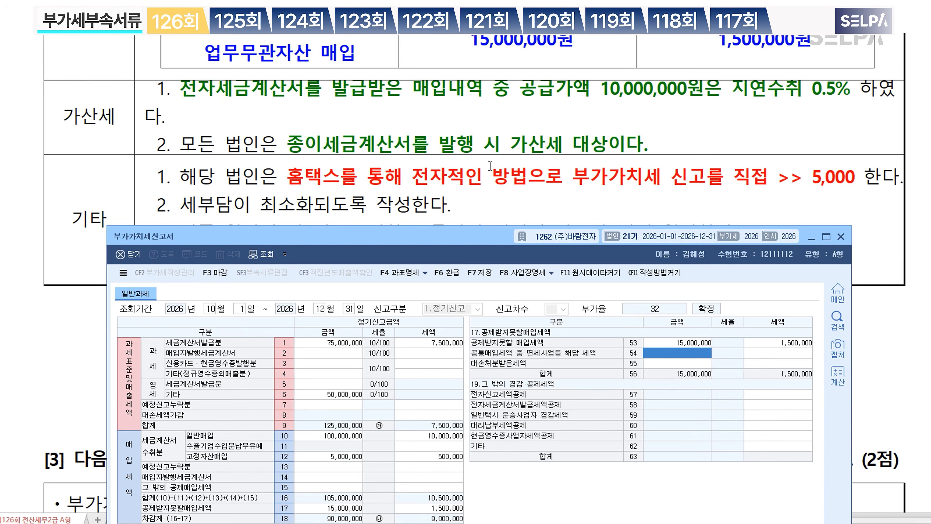
drag(464, 238, 464, 165)
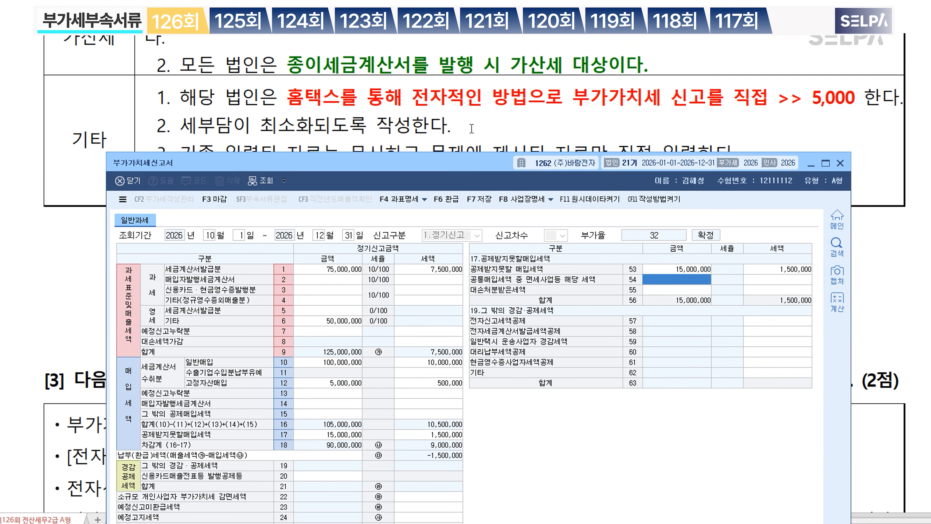
scroll(472, 127, up, 3)
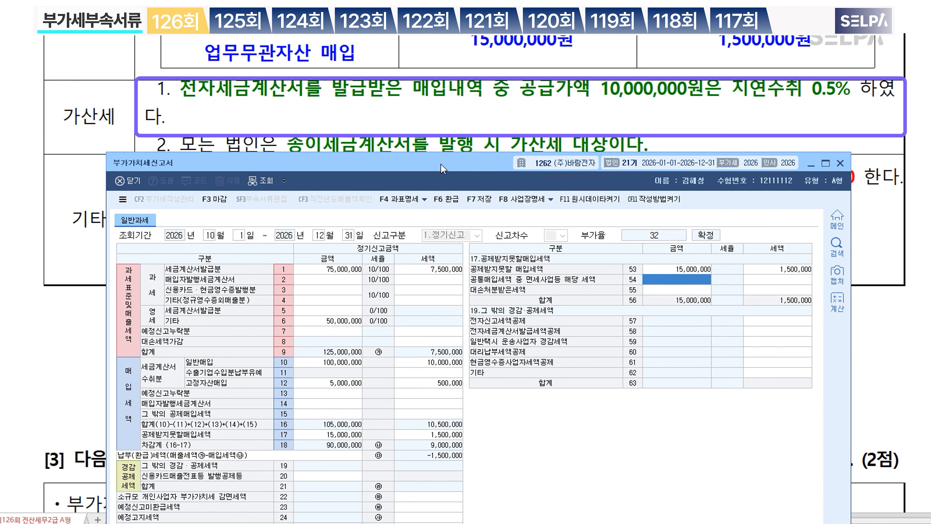
drag(442, 167, 494, 113)
Step: Enter 10,000,000 on line 66 지연수취, adding a 50,000 late-receipt penalty
click(455, 518)
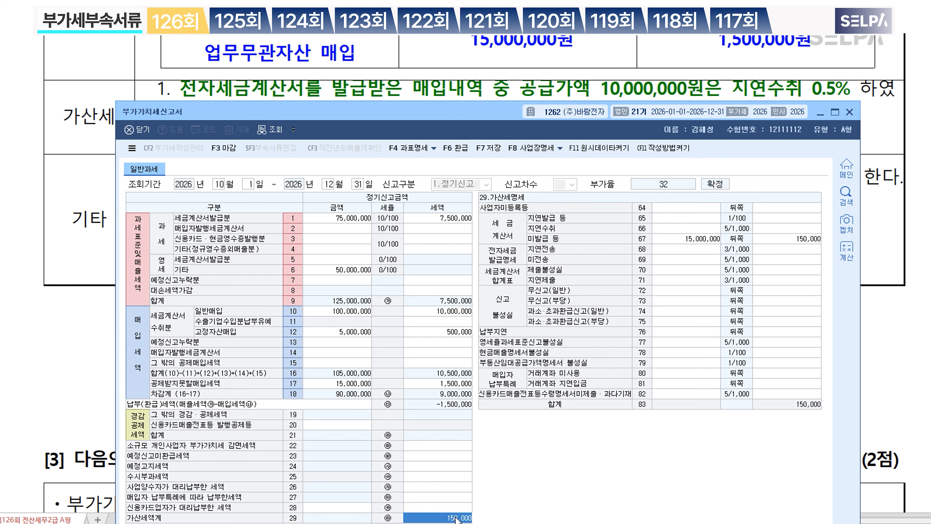
click(685, 228)
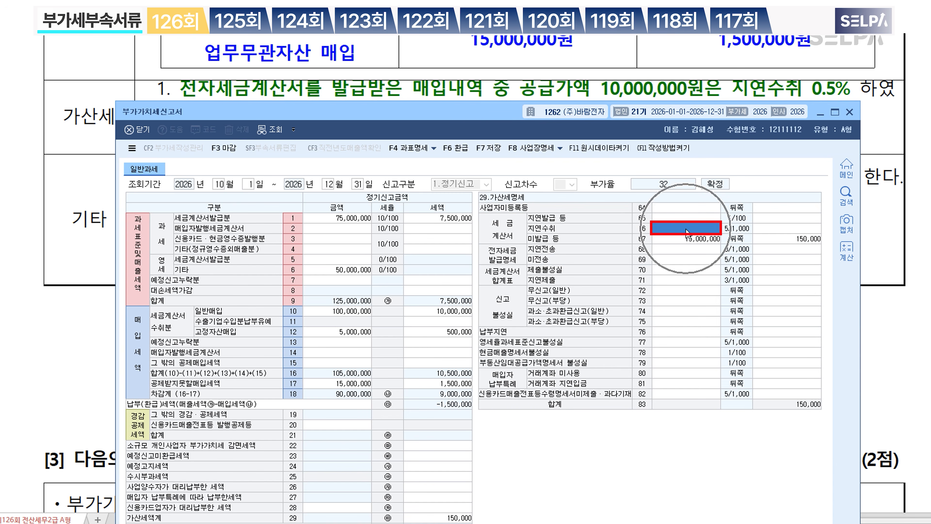
text(10000000)
key(Return)
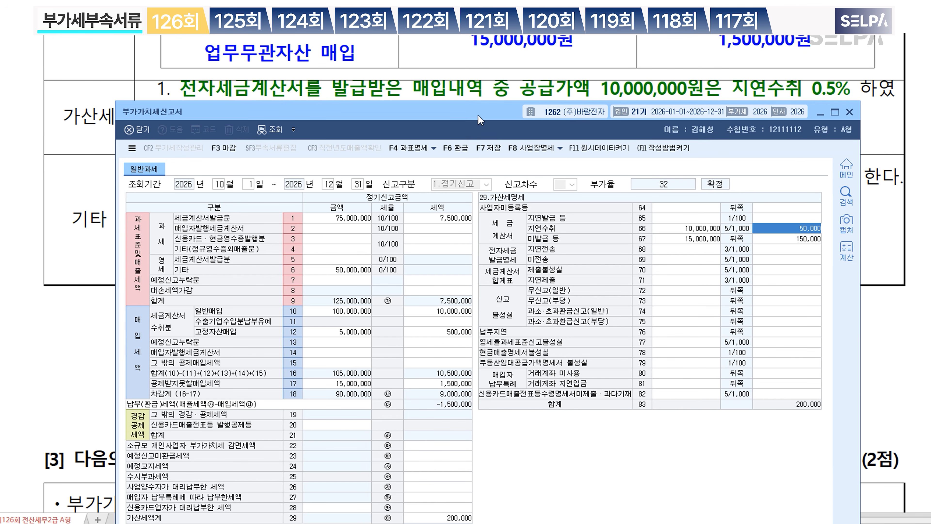
drag(478, 115, 473, 215)
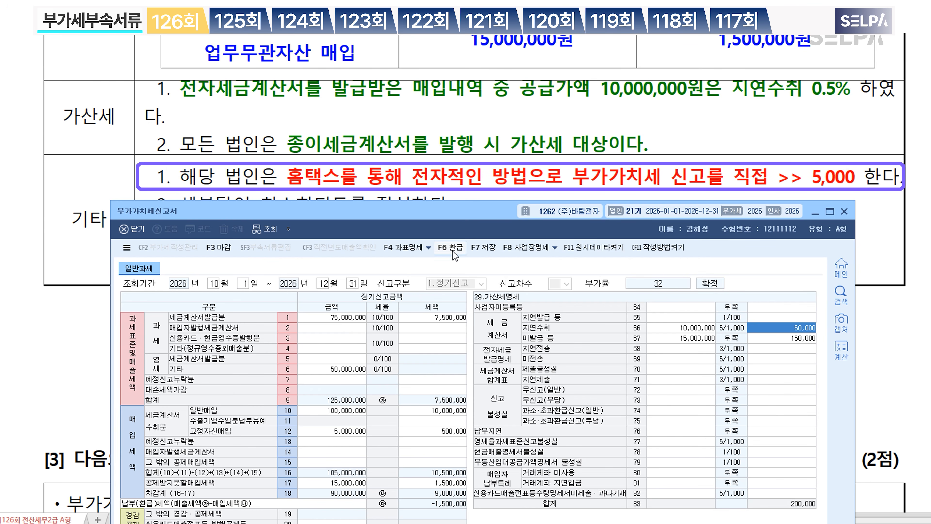
drag(457, 207, 457, 113)
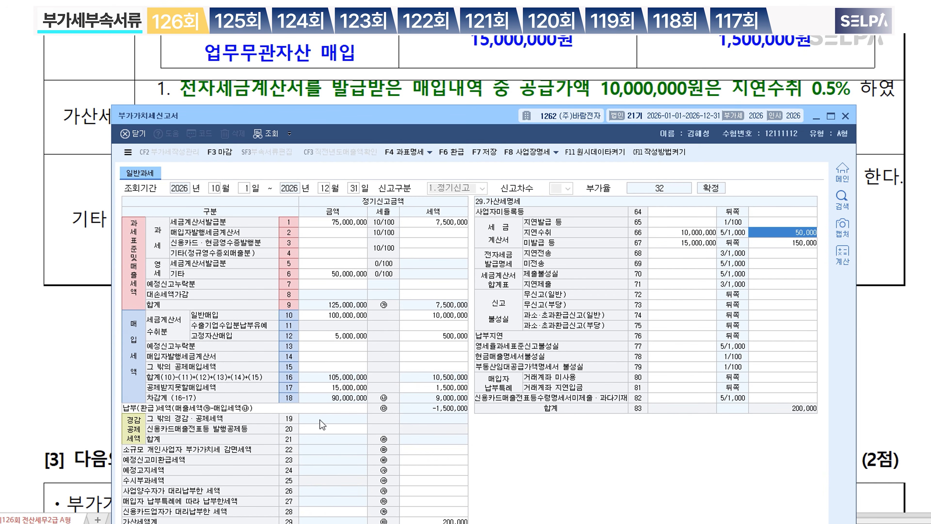
Step: Enter a 5,000 electronic-filing tax credit in the other deductions details
click(323, 429)
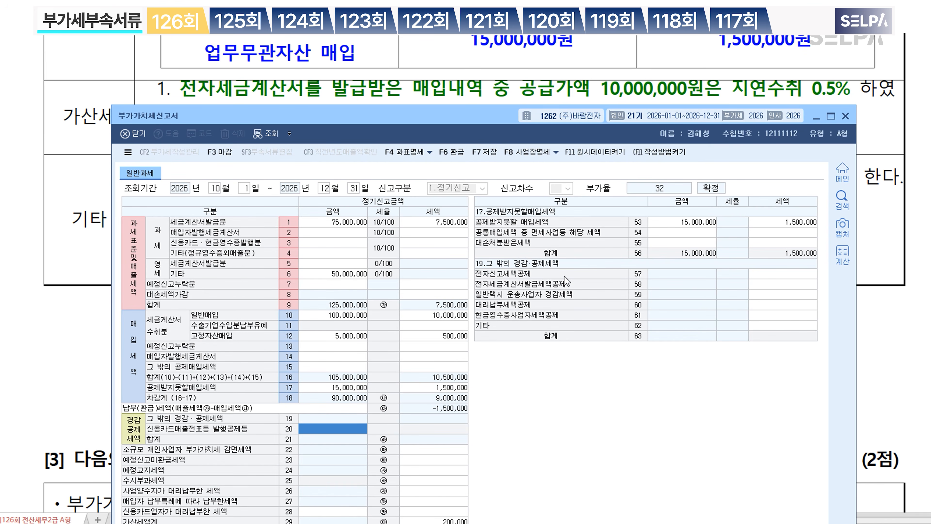
click(775, 274)
text(5000)
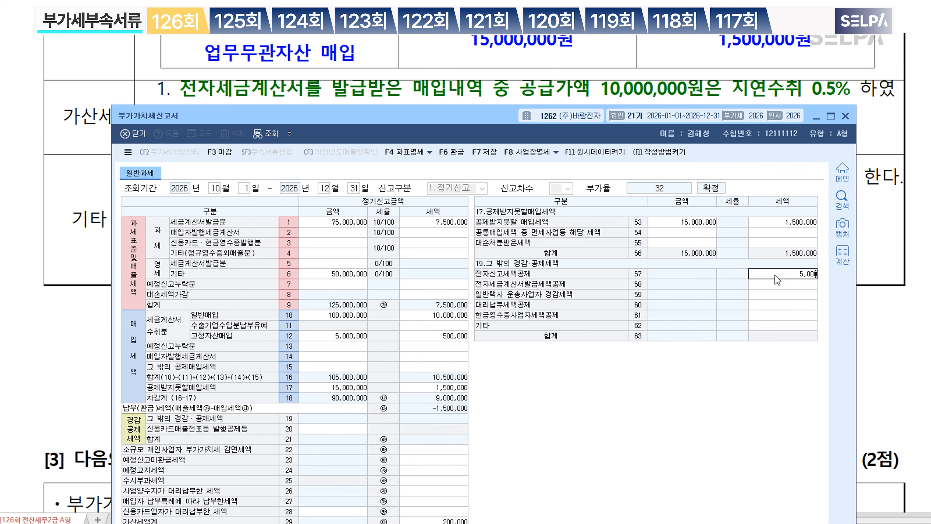
key(Return)
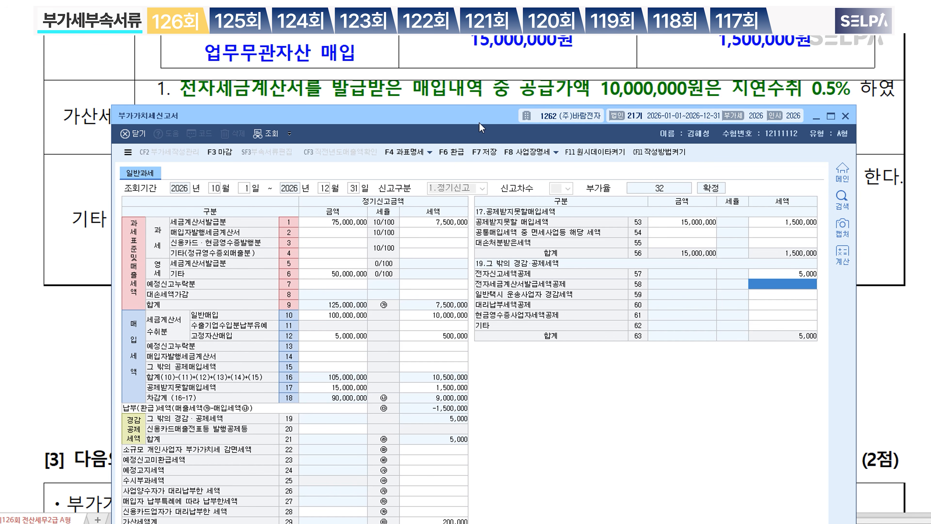
Step: Save the VAT return, acknowledge the confirmation, and close its window
click(491, 154)
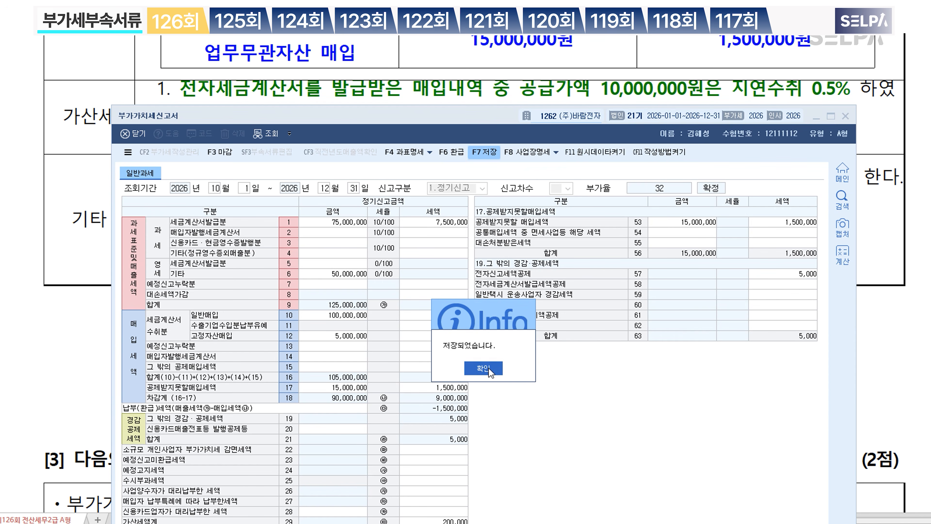
click(491, 373)
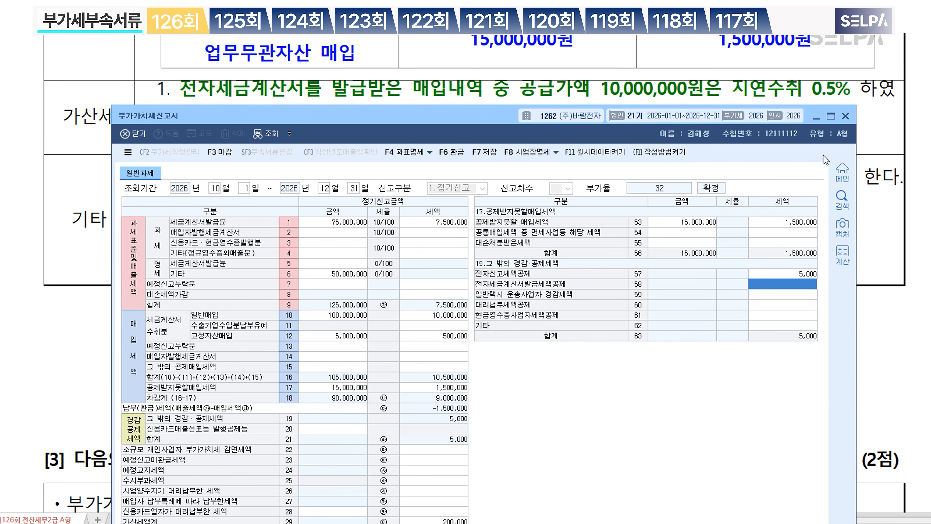
click(846, 117)
Step: Place the text caret in sales item 4 of the exam document
scroll(409, 363, up, 10)
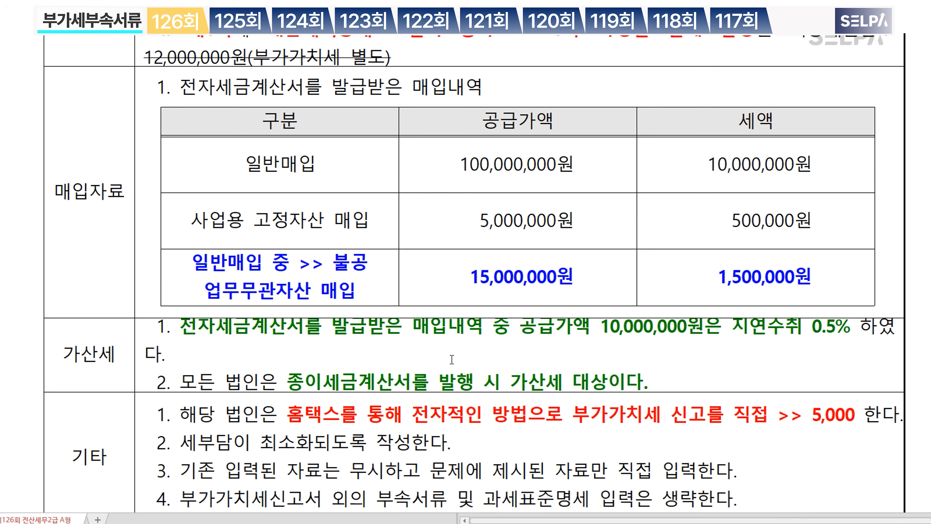
scroll(721, 296, down, 4)
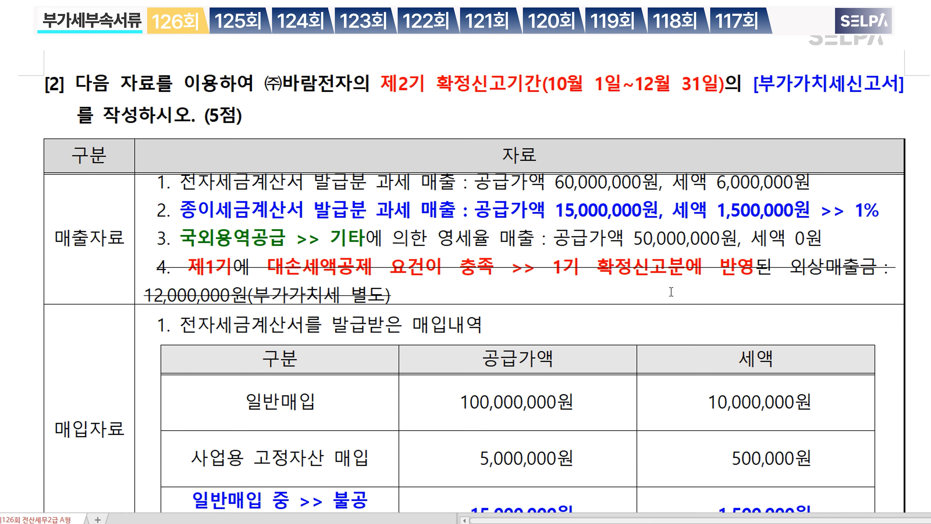
scroll(811, 105, up, 2)
key(ctrl)
click(322, 269)
Step: Colour '1기 확정 부가가치세신고서' and '전자신고' red in problem [3]'s heading
scroll(542, 277, down, 1)
scroll(543, 277, down, 4)
scroll(578, 294, down, 2)
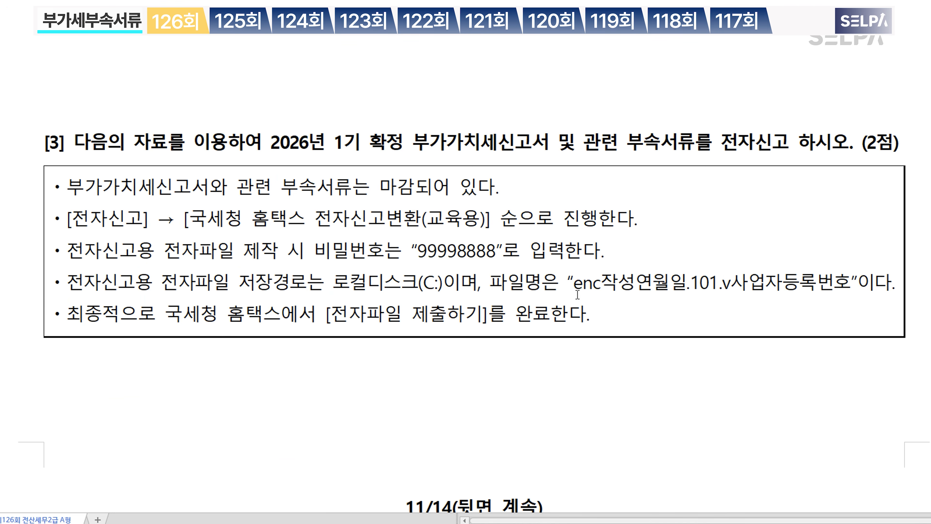
drag(335, 141, 544, 138)
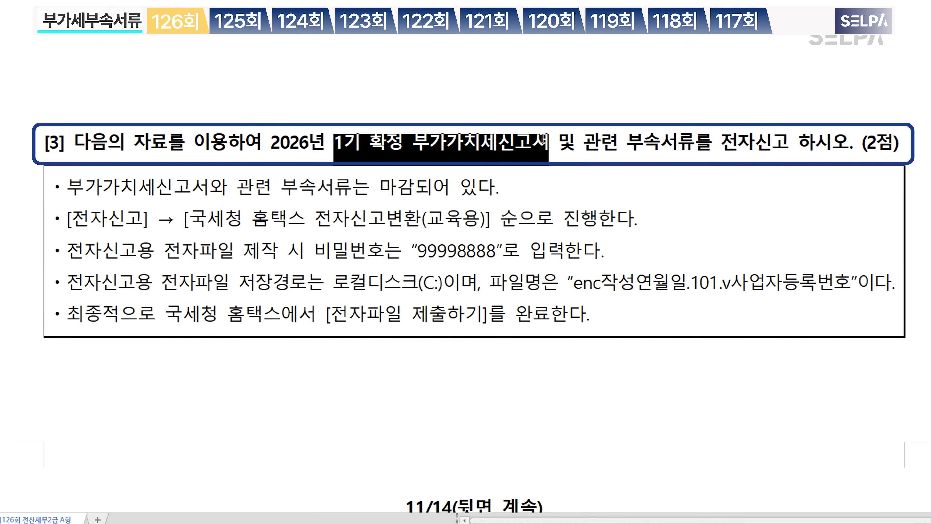
key(ctrl+m)
key(r)
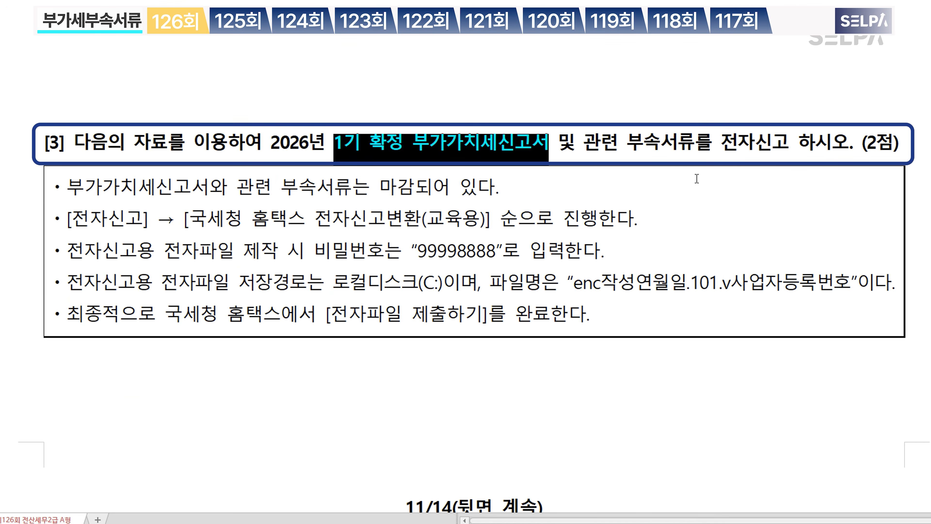
drag(728, 150, 793, 150)
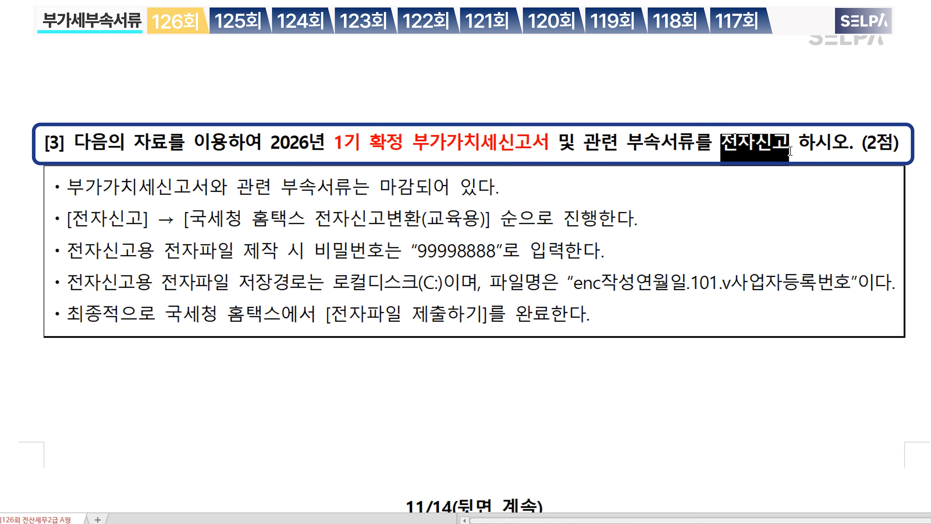
key(ctrl+m)
key(r)
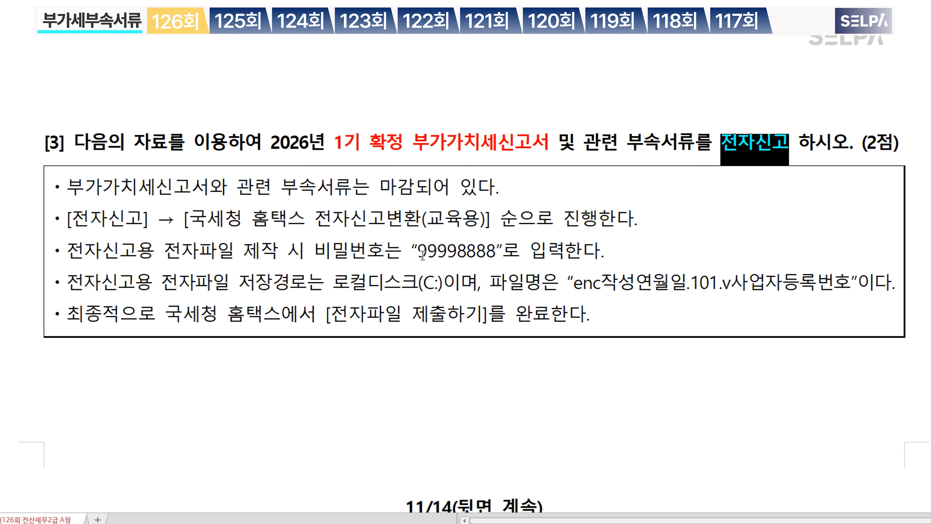
click(422, 254)
drag(423, 254, 494, 261)
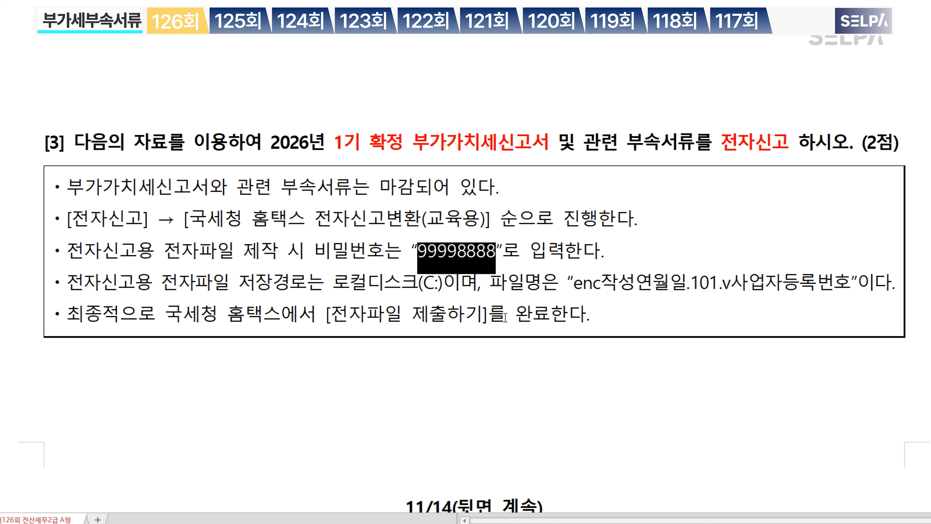
Step: In KcLep, open the 1099 부가세 전자신고 screen via menu search
click(620, 523)
key(ctrl+Return)
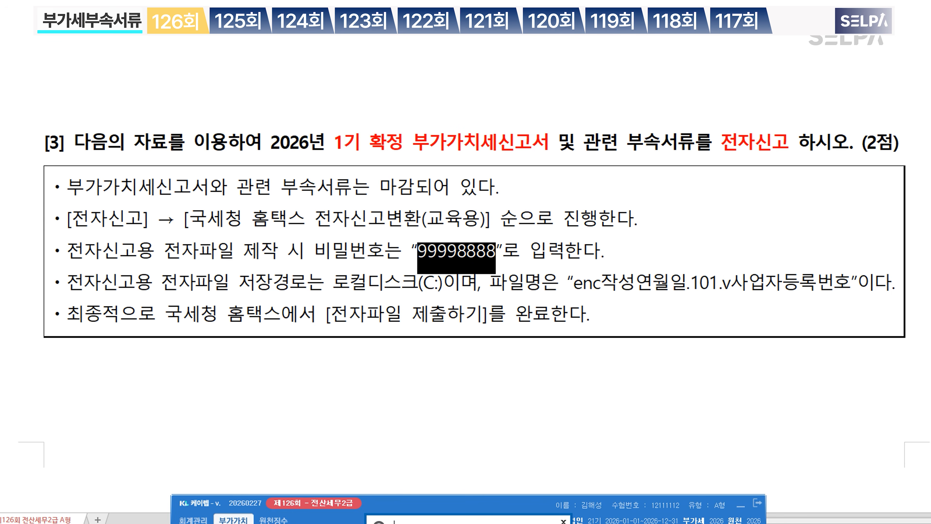
text(ㅈㅈ)
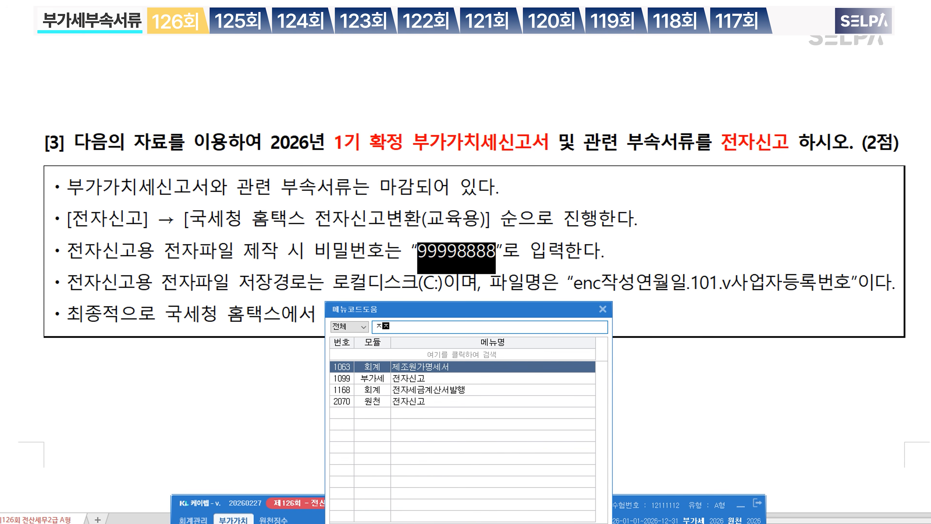
key(Down)
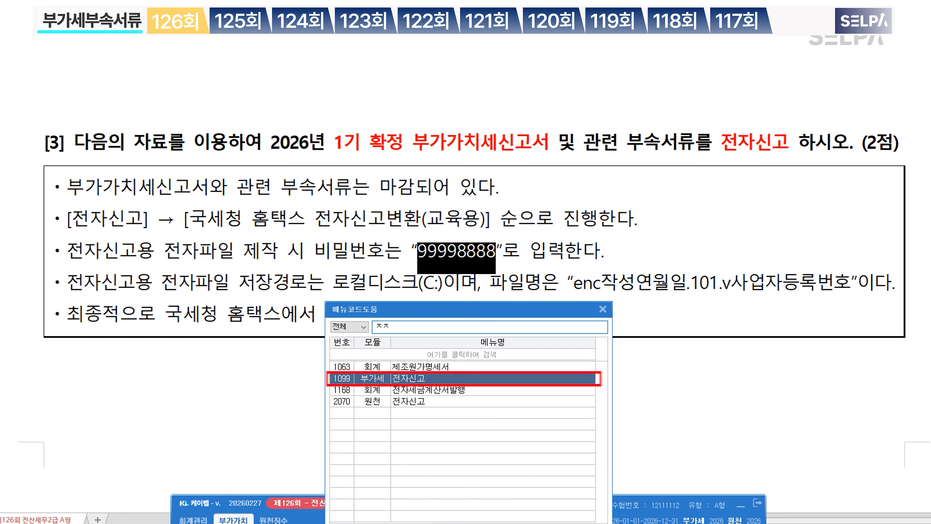
text(ㅣ)
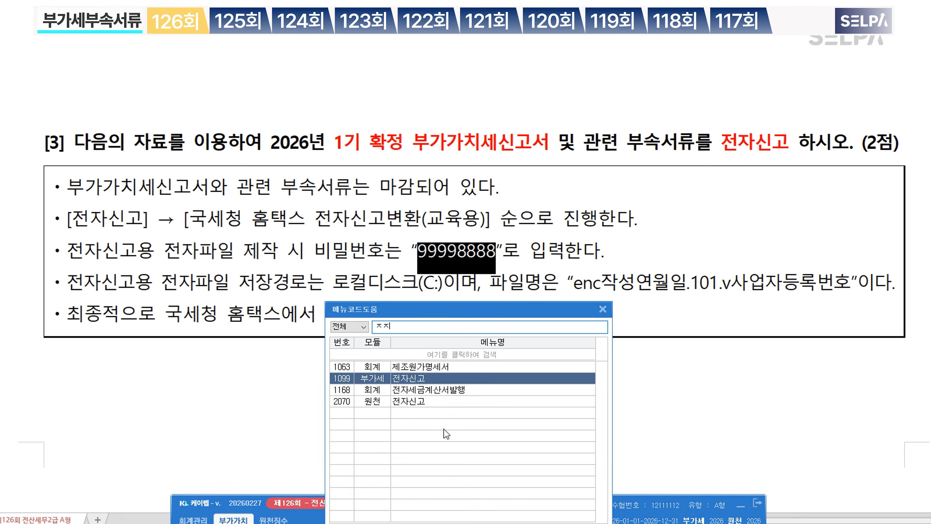
key(Return)
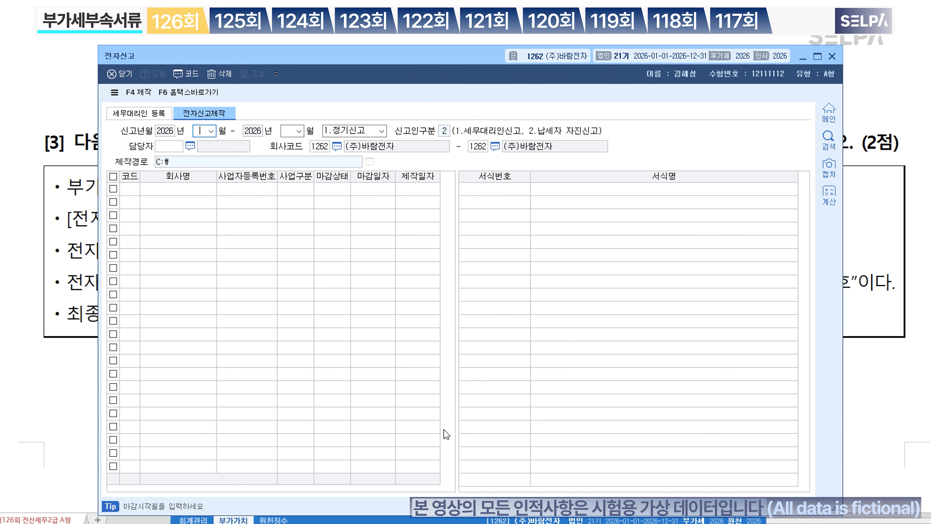
Step: Set the filing period to months 04–06 and load the company's closed return
drag(455, 61, 448, 211)
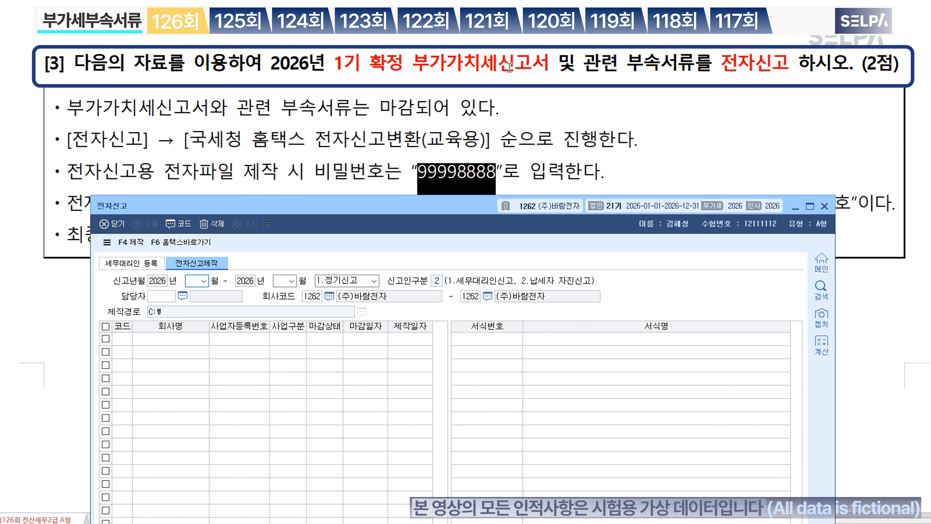
text(06)
key(Return)
key(Return)
key(Return)
key(Return)
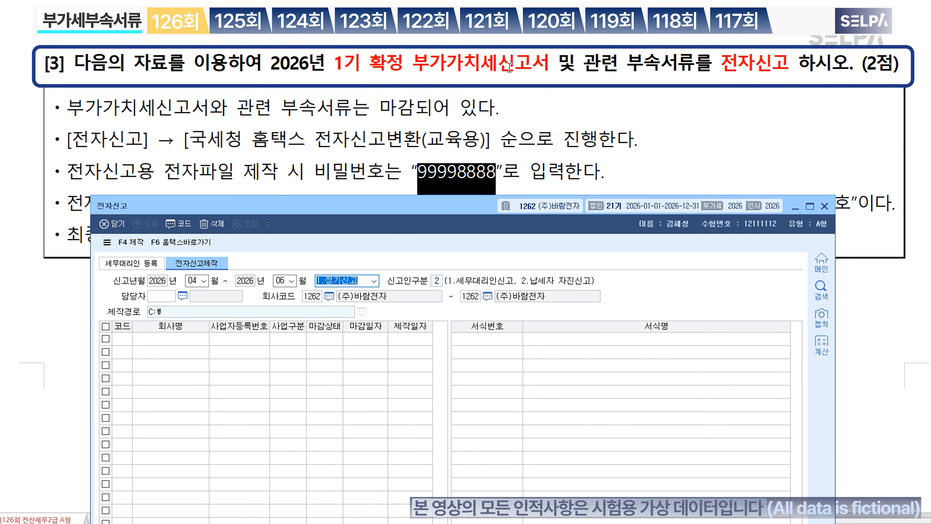
key(Return)
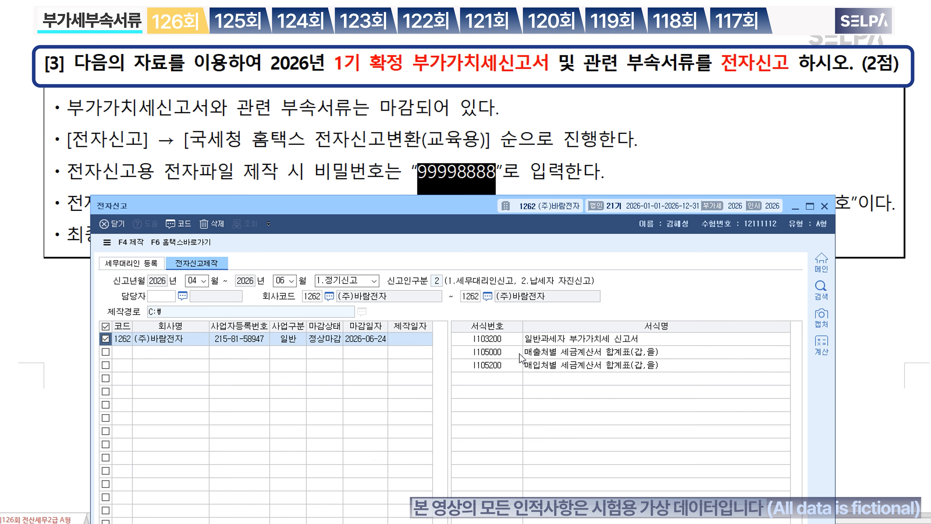
Step: Create the password-protected e-filing file for the April–June VAT return and dismiss the creation notice
click(131, 242)
text(9)
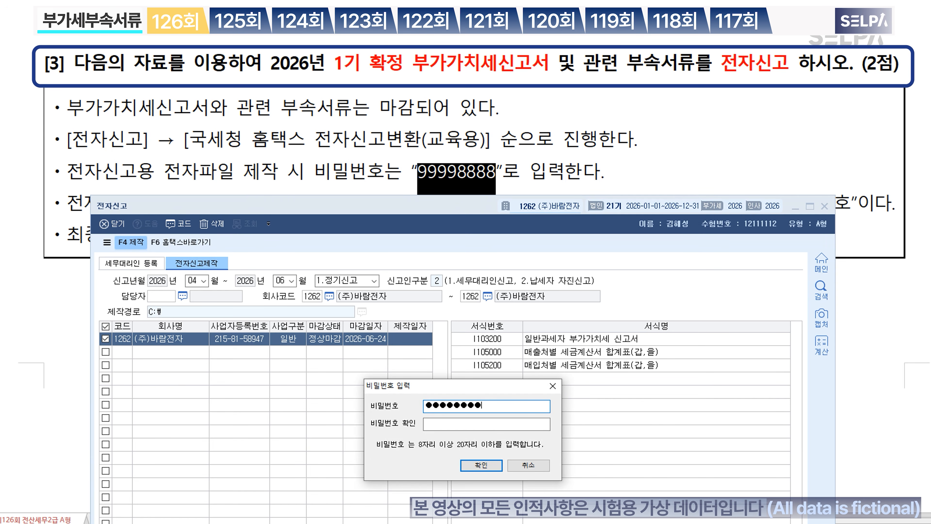
key(Tab)
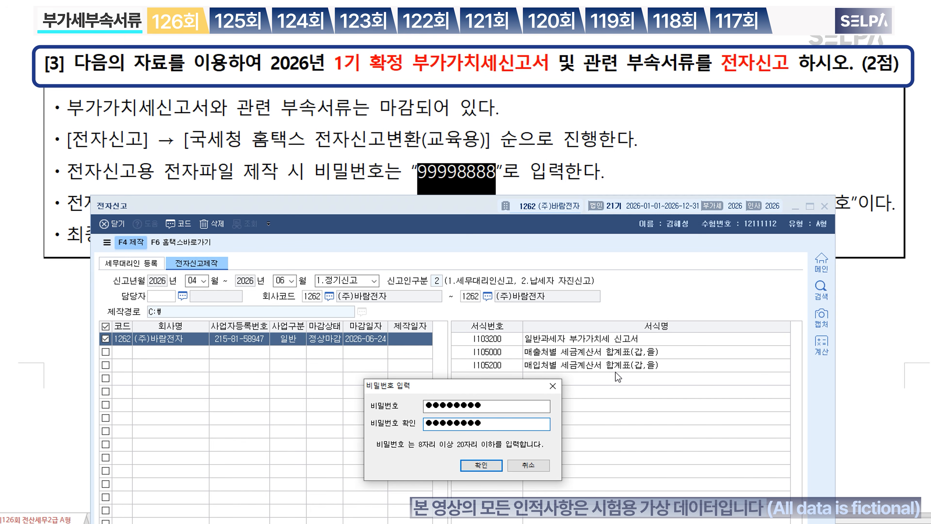
click(483, 468)
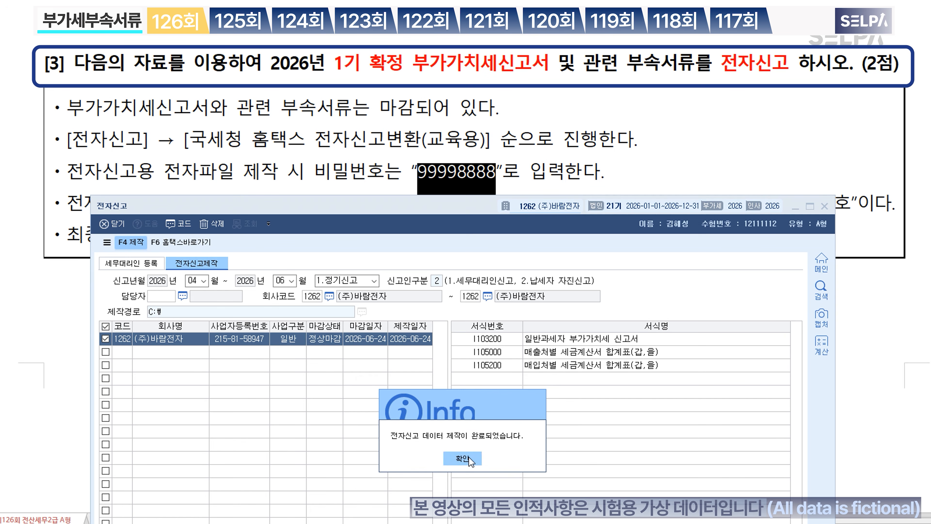
click(469, 459)
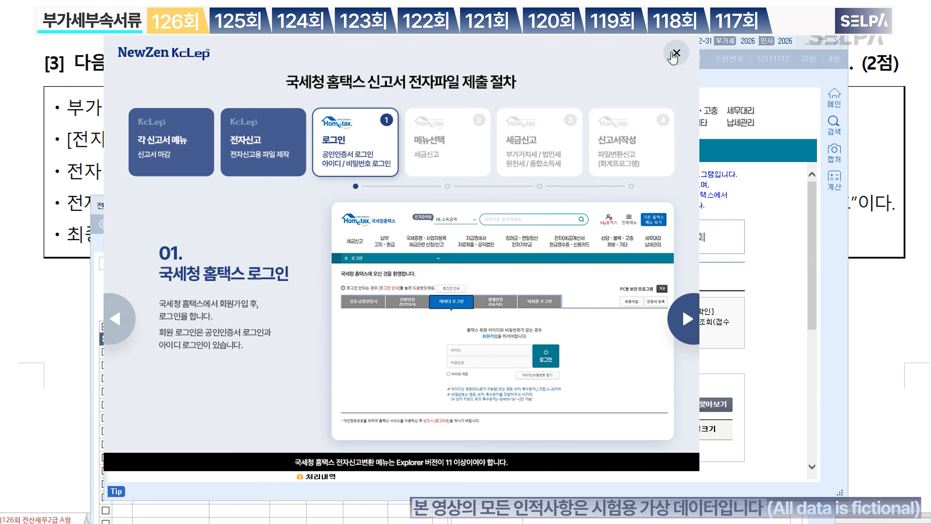
Step: Close the procedure guide and load enc20260624 from drive C into the conversion page
click(676, 54)
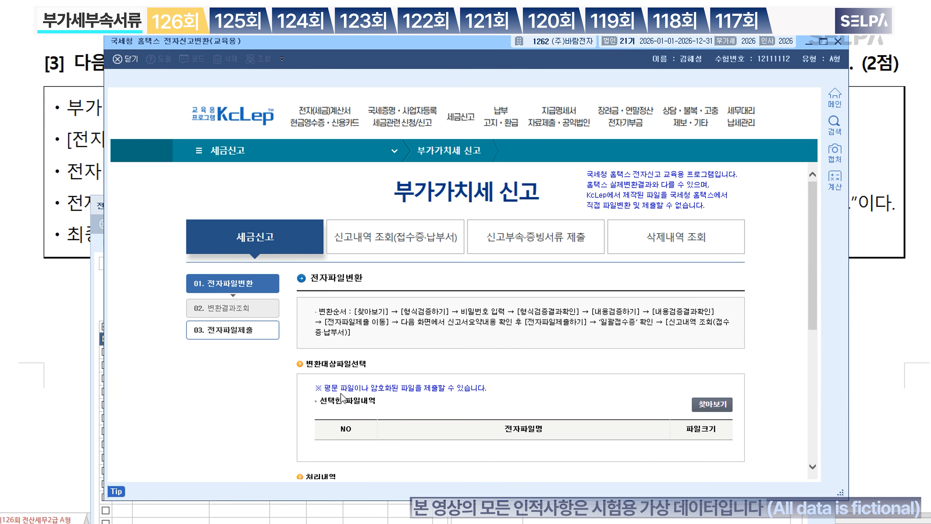
scroll(630, 348, down, 3)
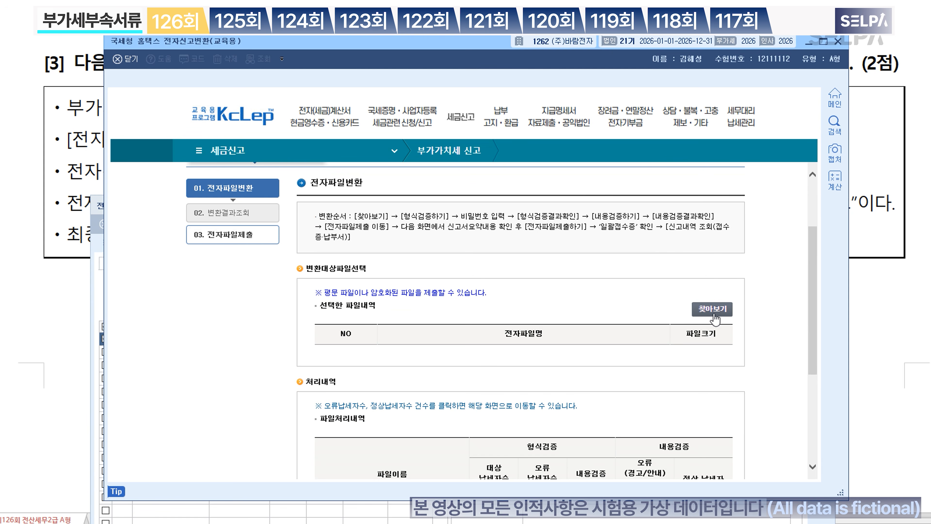
click(713, 310)
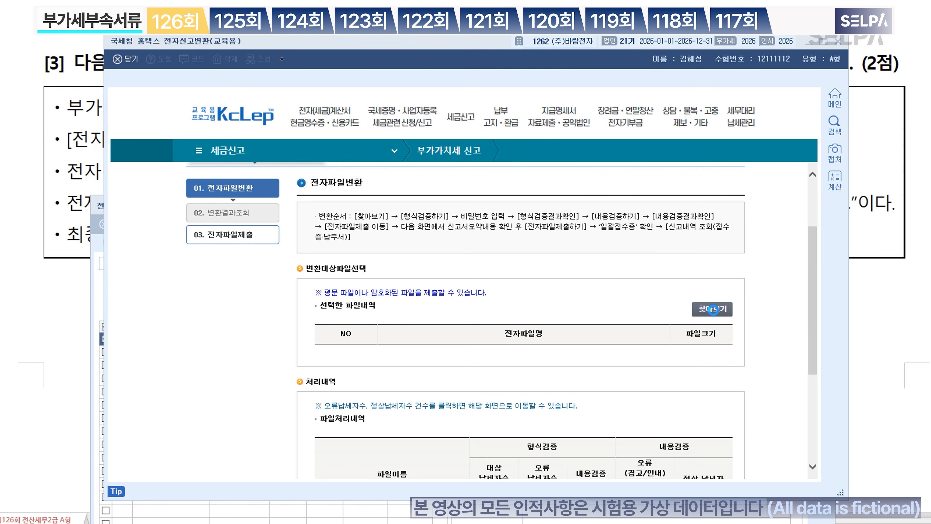
scroll(547, 254, down, 5)
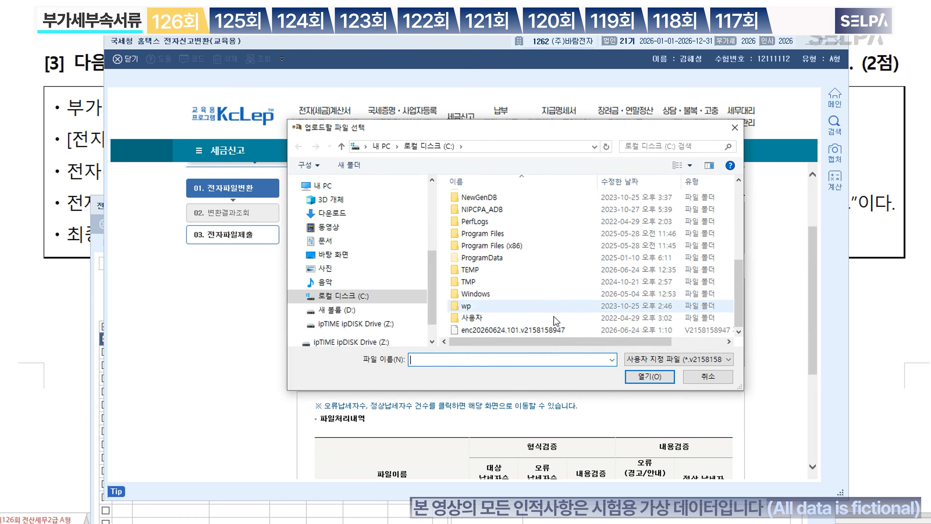
click(550, 331)
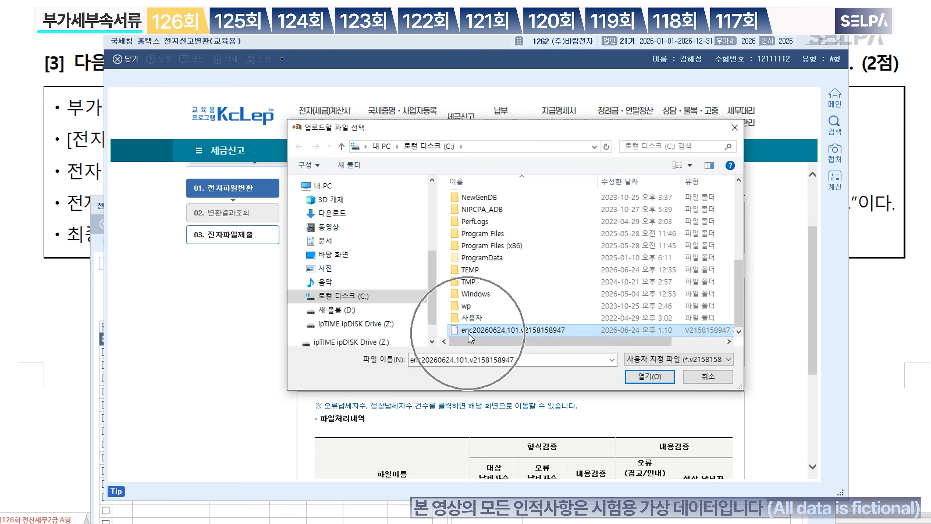
click(649, 377)
scroll(487, 387, down, 5)
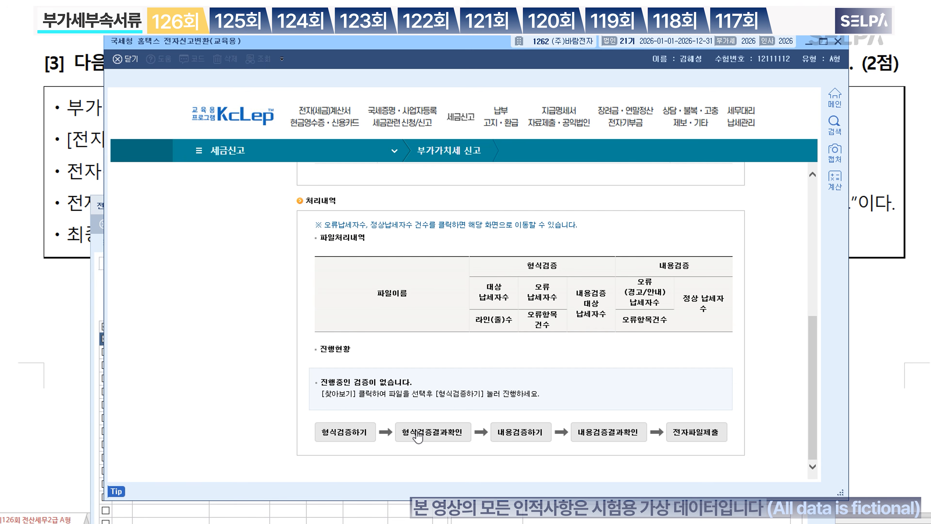
Step: Enter the file password, then run format and content verification and check both results
click(361, 439)
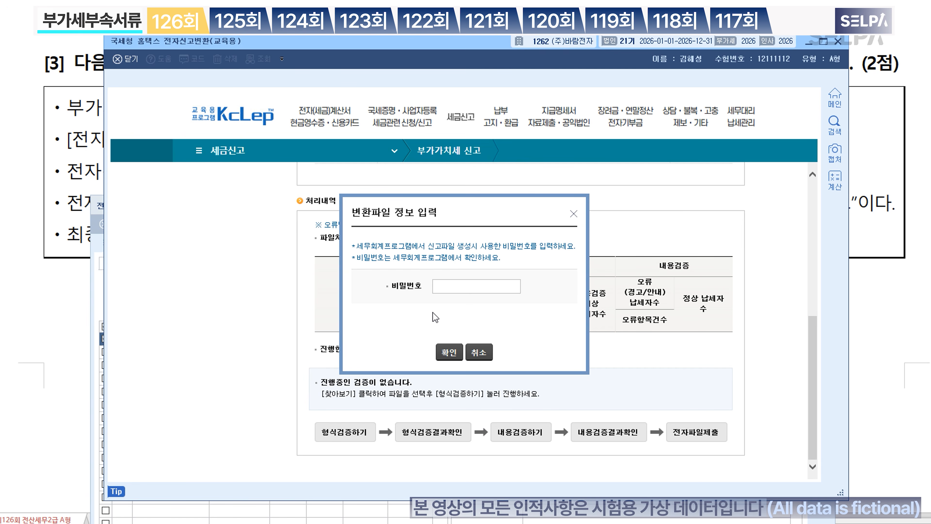
text(12341234)
click(450, 355)
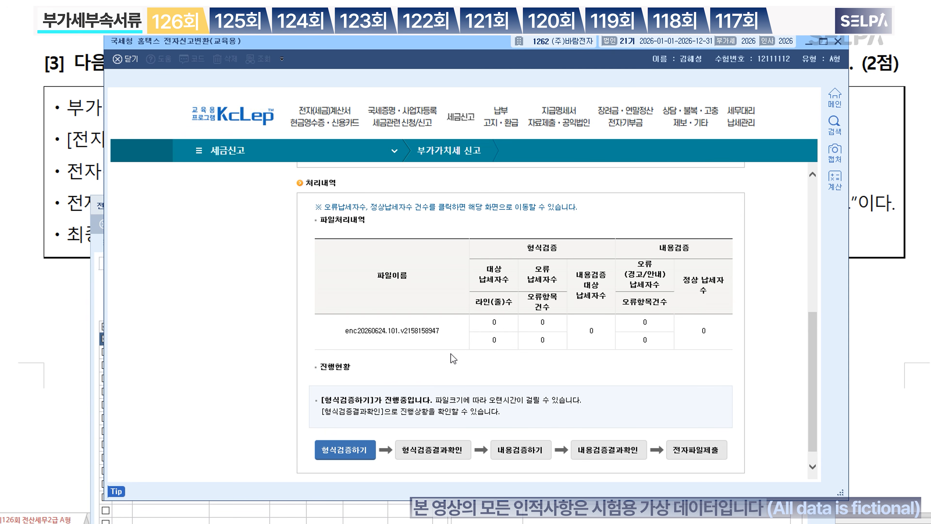
click(444, 459)
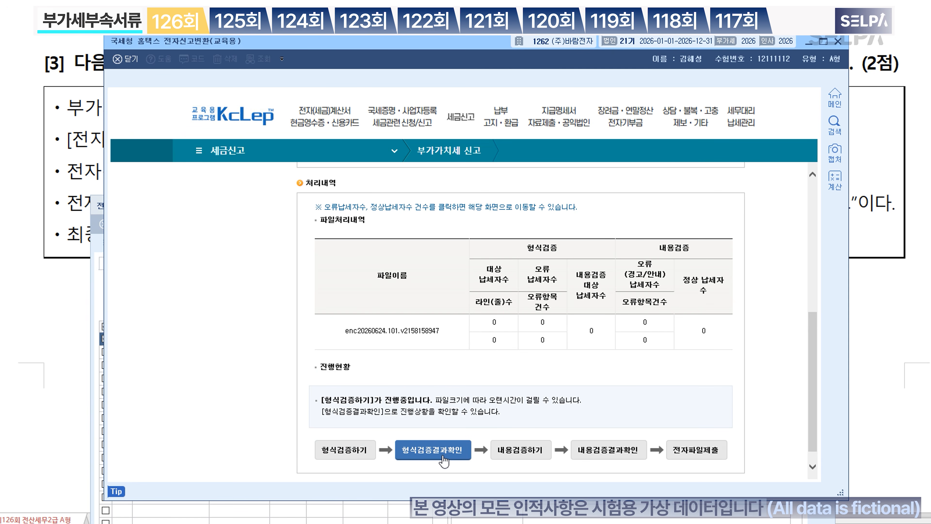
click(539, 455)
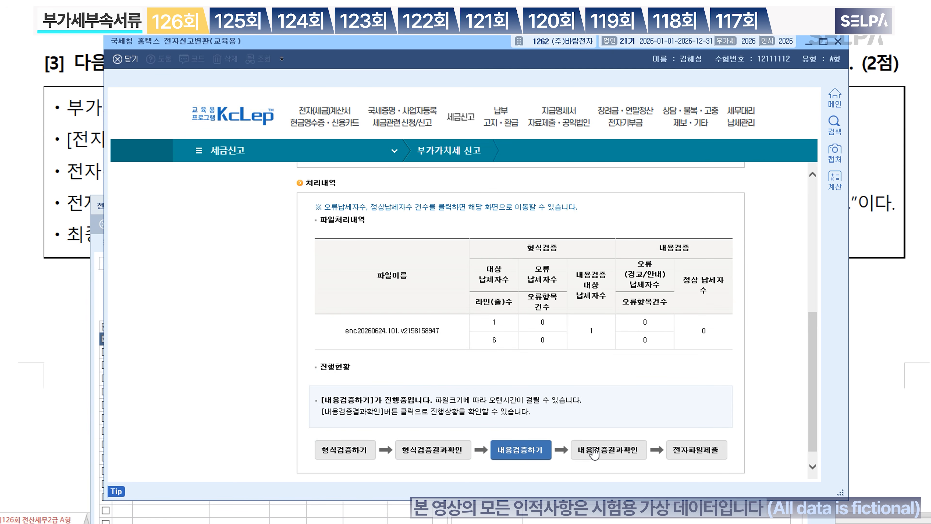
click(608, 455)
Step: Submit the verified VAT e-file to Hometax and close the filing receipt
click(705, 455)
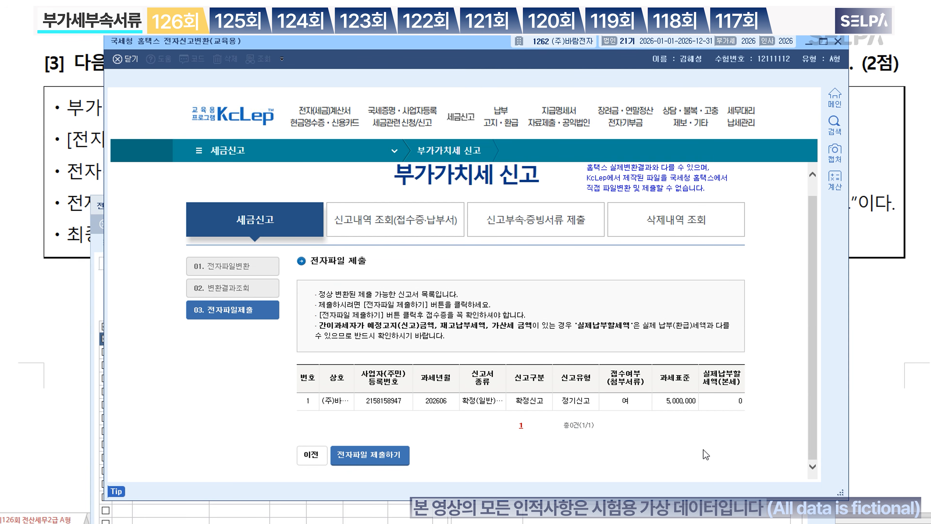
click(380, 458)
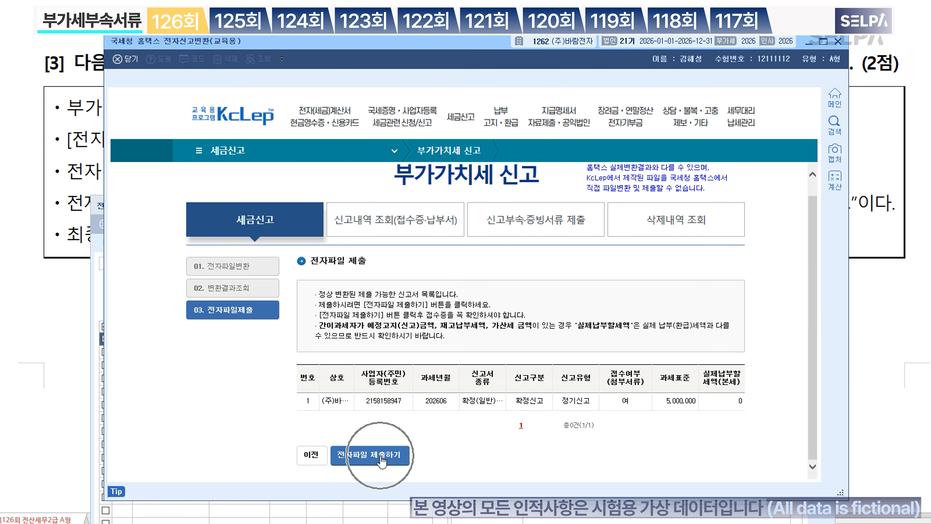
click(475, 294)
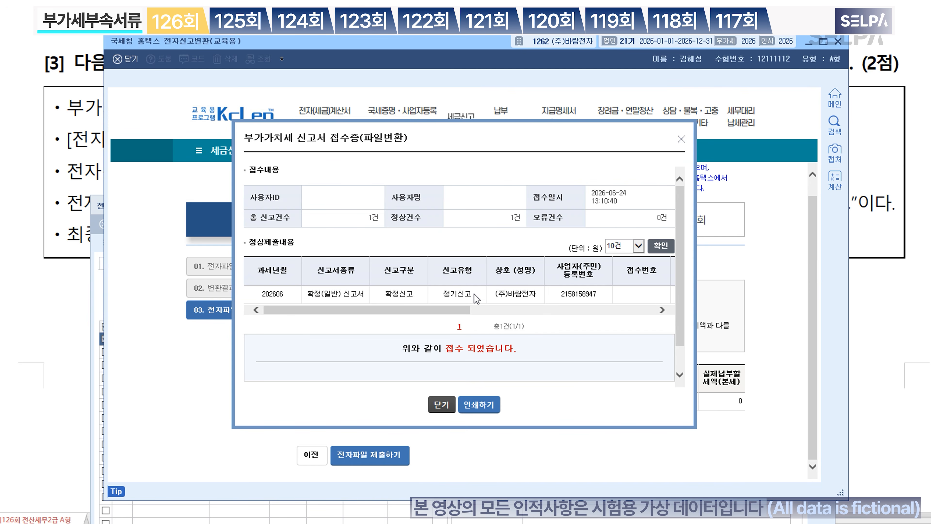
click(441, 406)
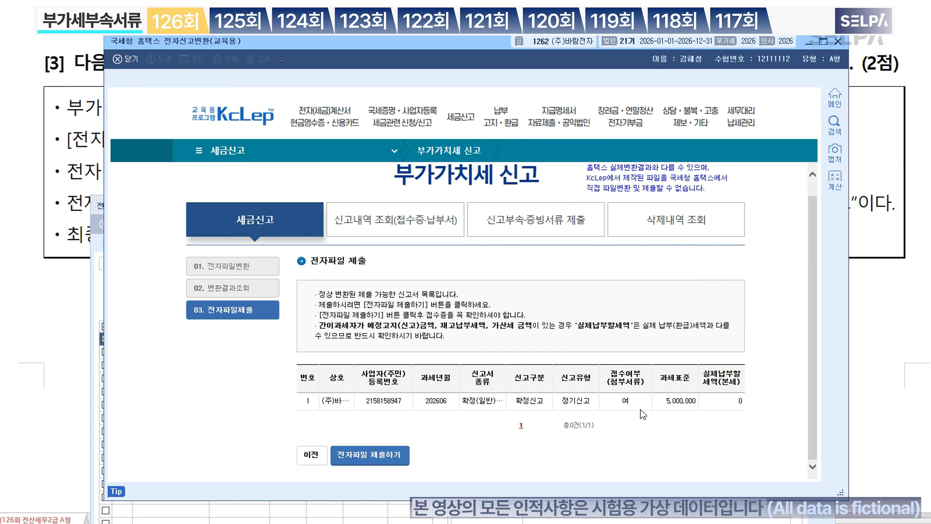
Step: Close the Hometax conversion and e-filing windows and clear the highlight on the password text
click(837, 41)
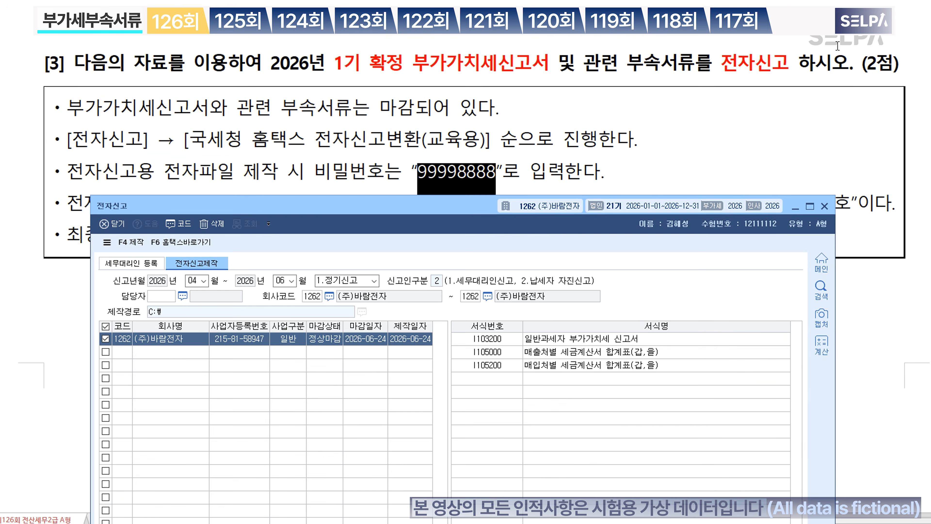
click(825, 207)
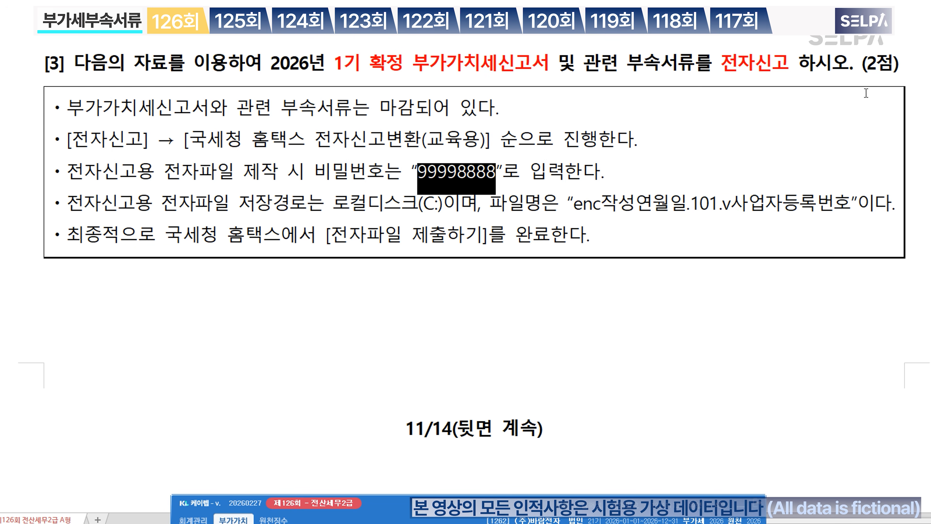
click(578, 315)
scroll(686, 298, down, 10)
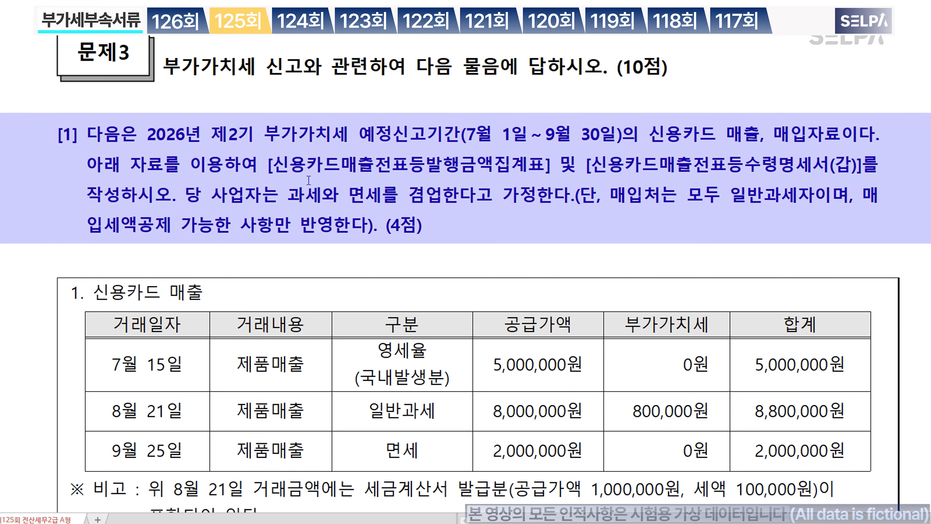
Step: Colour problem 3's first form name pink and the second blue, and highlight the preliminary filing period dates
drag(270, 171, 551, 170)
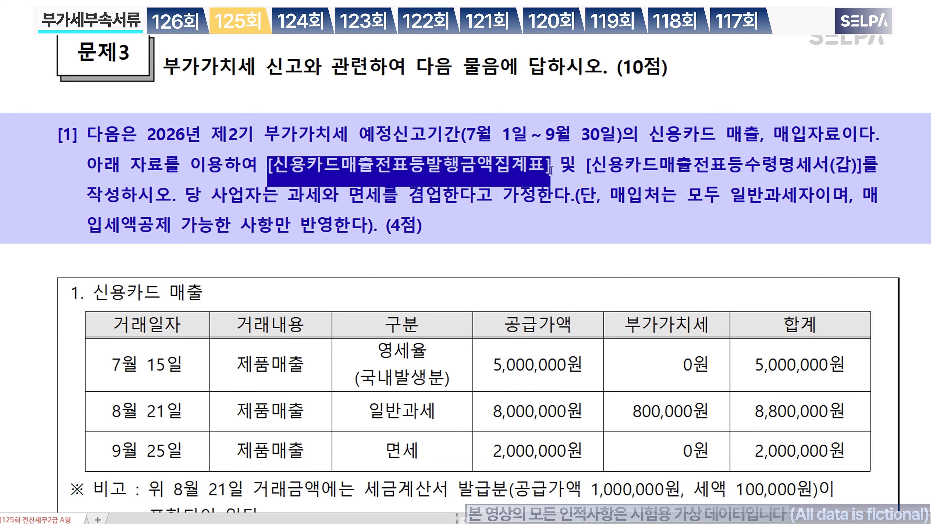
key(ctrl+m)
key(r)
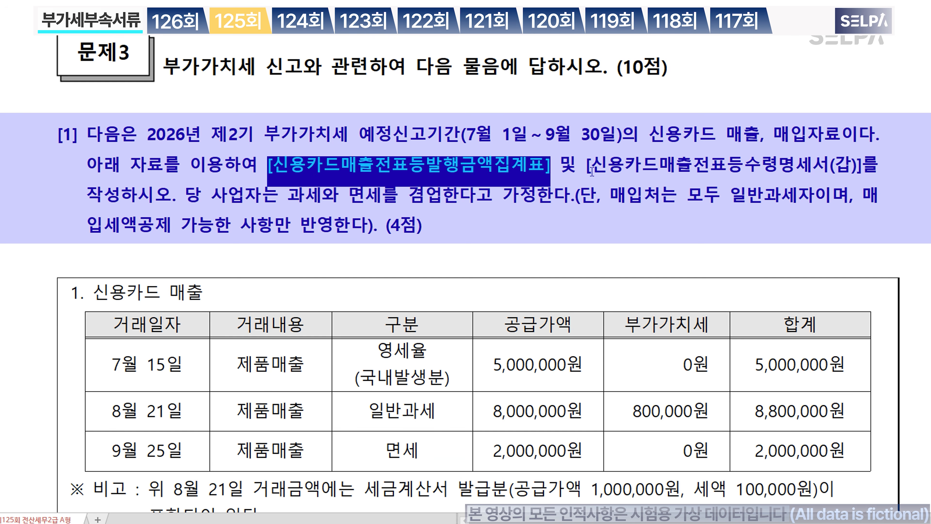
drag(585, 172, 865, 180)
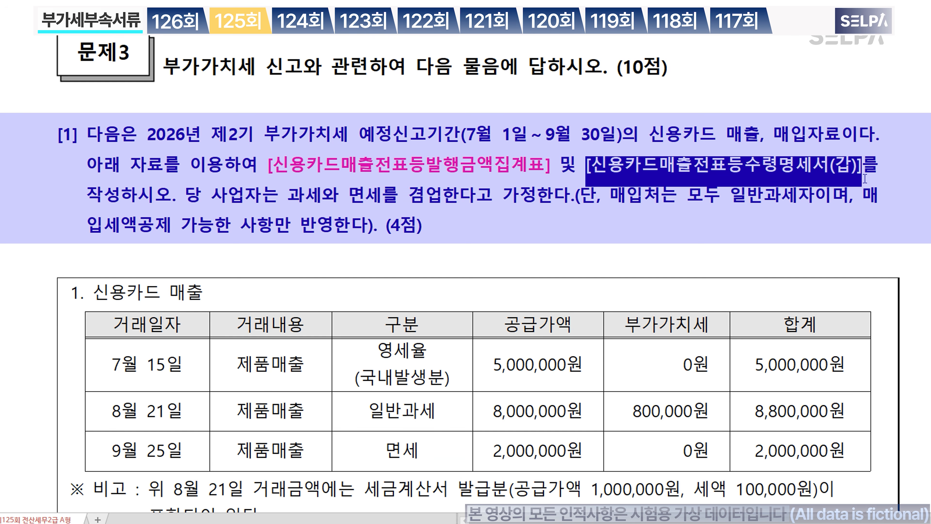
click(460, 215)
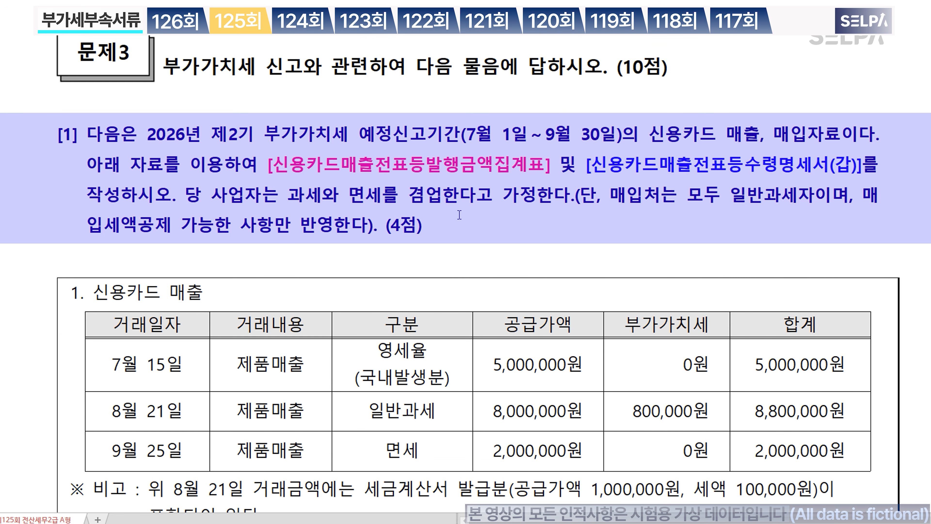
mouse_move(360, 134)
mouse_down()
mouse_move(640, 139)
mouse_move(624, 142)
mouse_move(626, 151)
mouse_up()
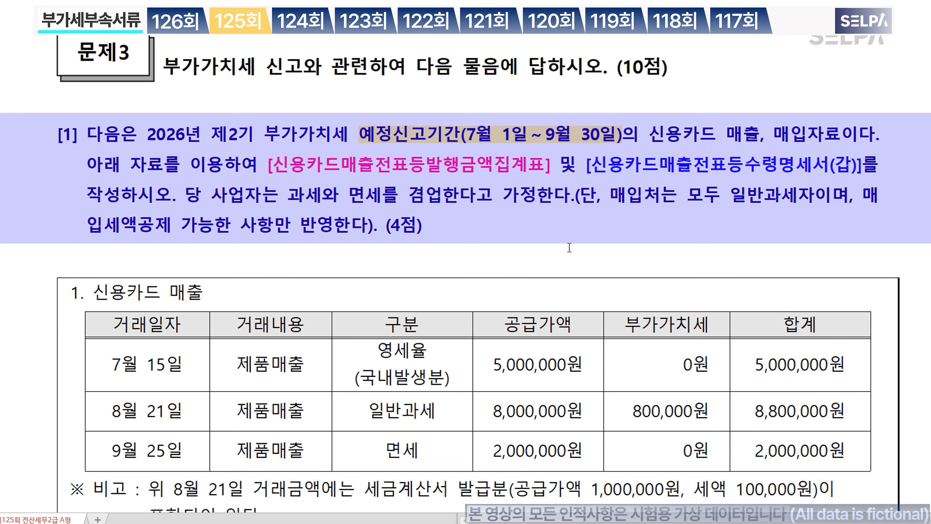
scroll(569, 248, down, 2)
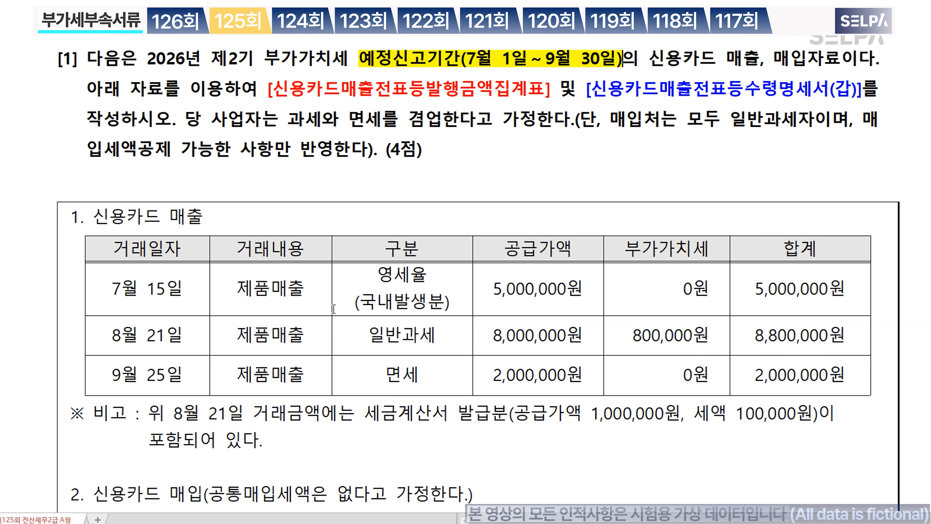
scroll(334, 308, down, 3)
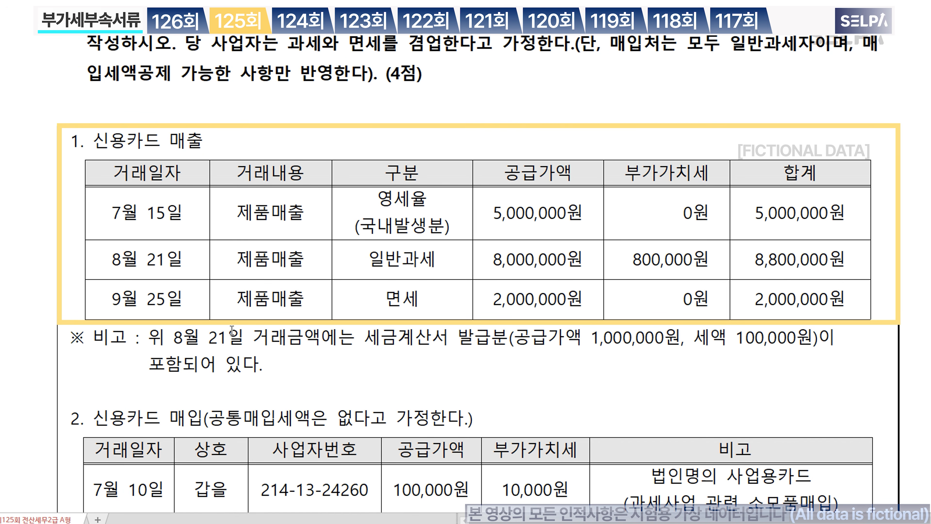
Step: Colour the 7월15일 and 8월21일 sales rows blue and the 9월25일 tax-exempt row red
key(ctrl)
key(ctrl)
key(ctrl)
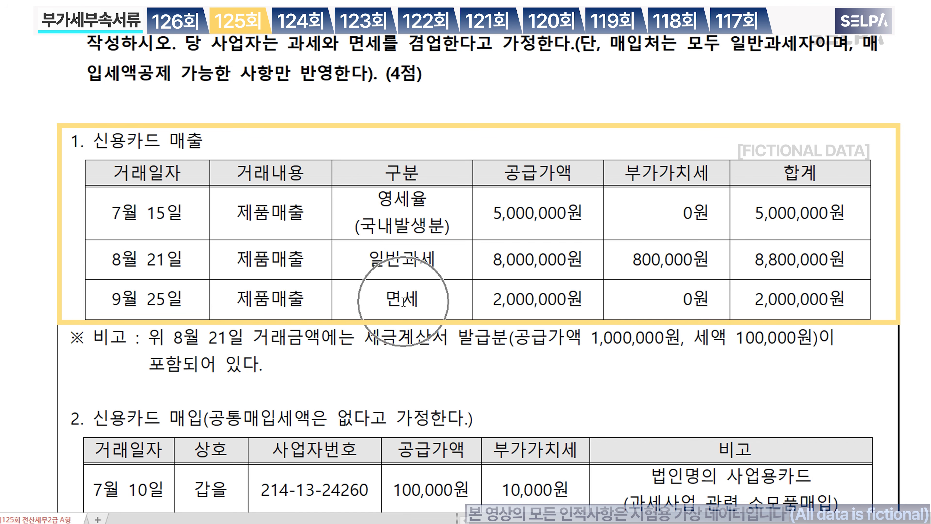
key(ctrl)
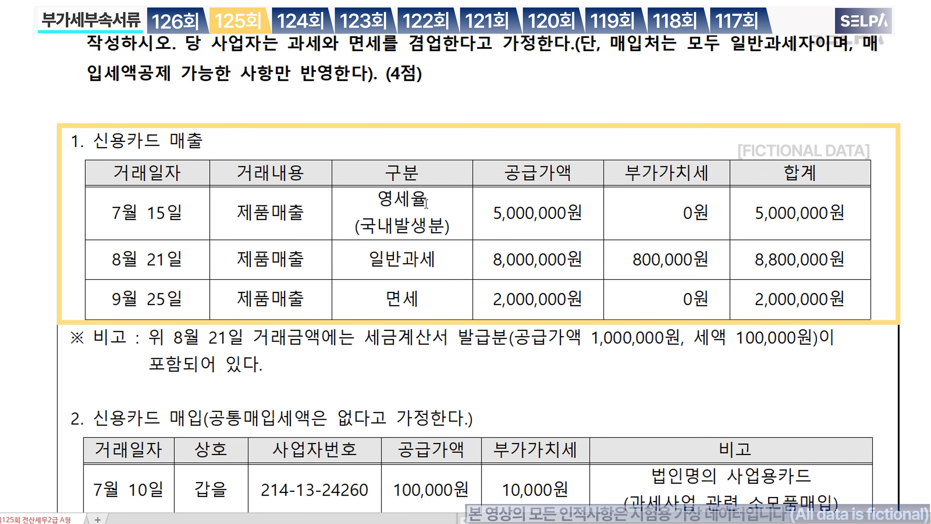
key(ctrl)
drag(196, 217, 769, 259)
key(ctrl+m)
key(b)
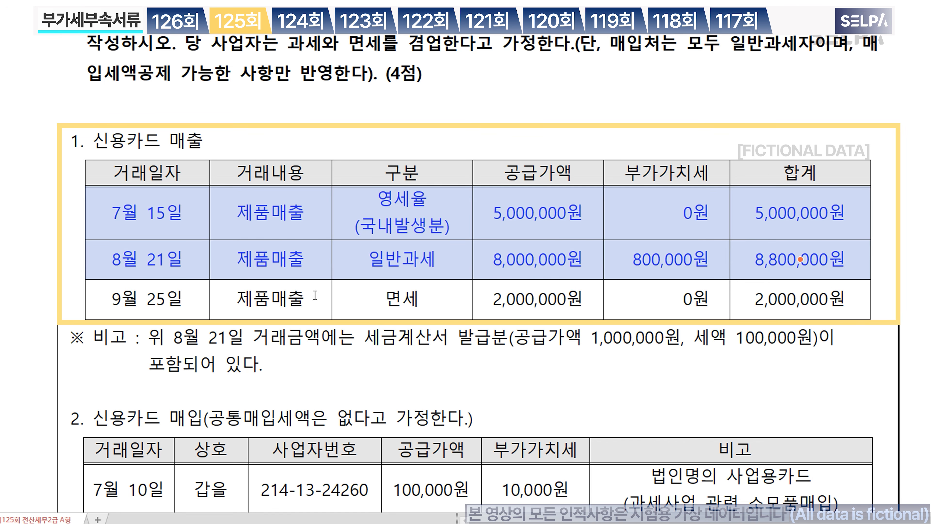
drag(189, 301, 812, 309)
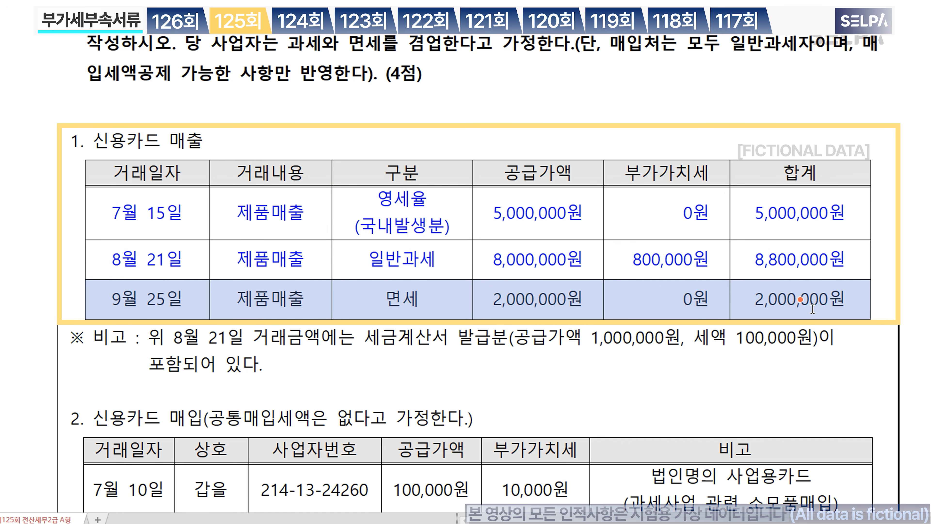
key(ctrl+m)
key(r)
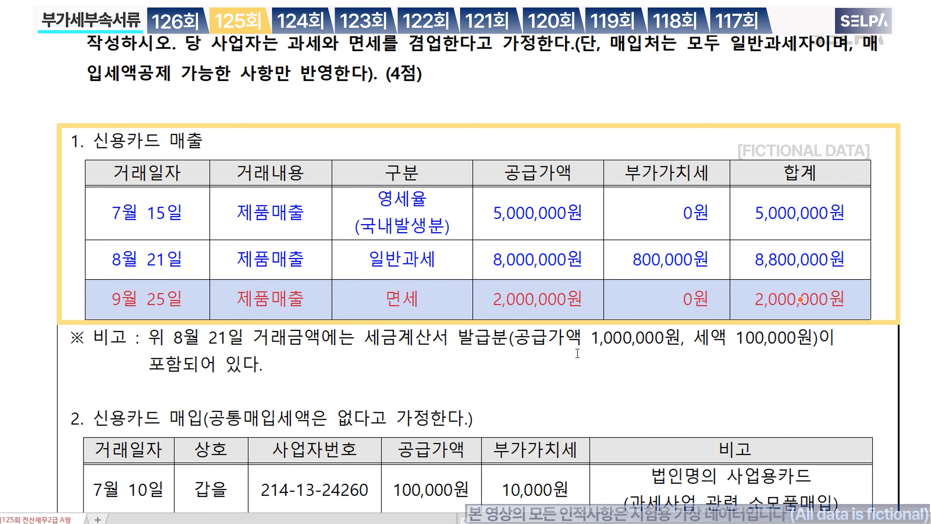
Step: Colour the note's tax-invoice portion (1,000,000원 supply, 100,000원 tax) blue
click(539, 357)
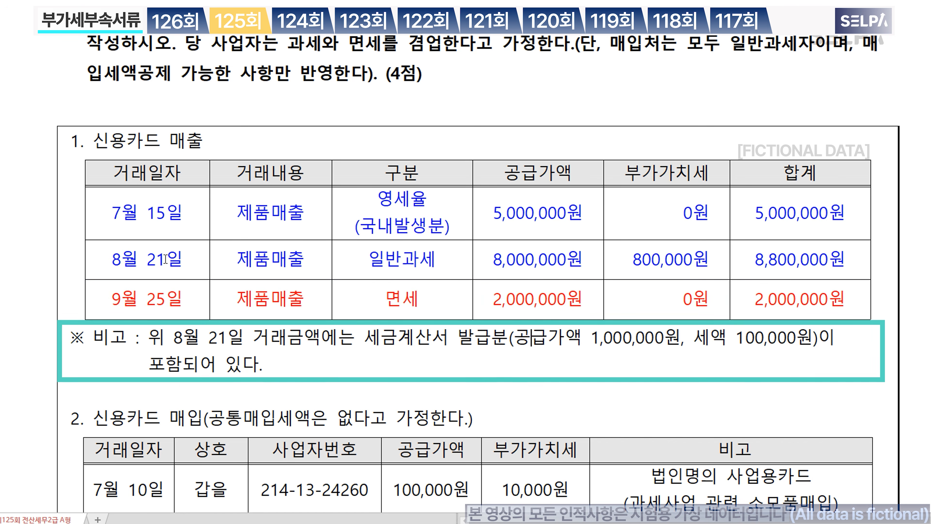
drag(372, 342, 817, 346)
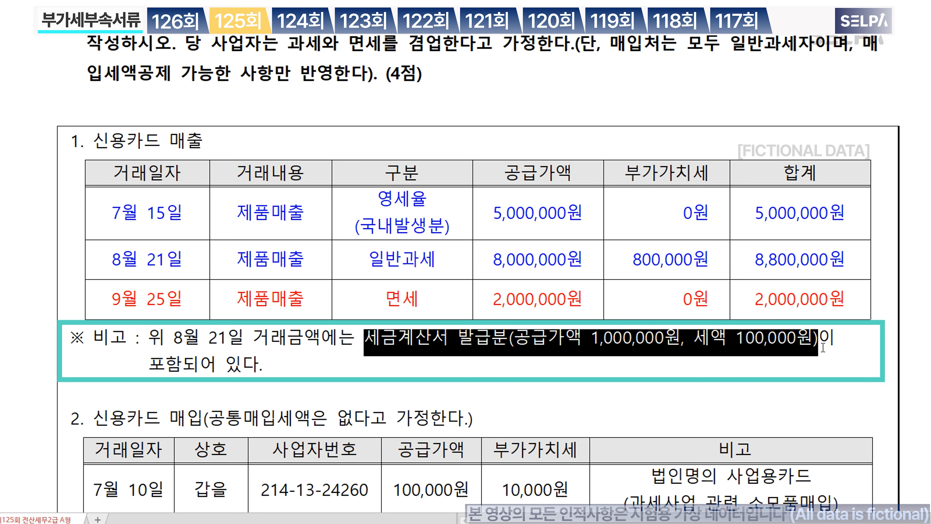
key(ctrl+m)
key(b)
click(498, 338)
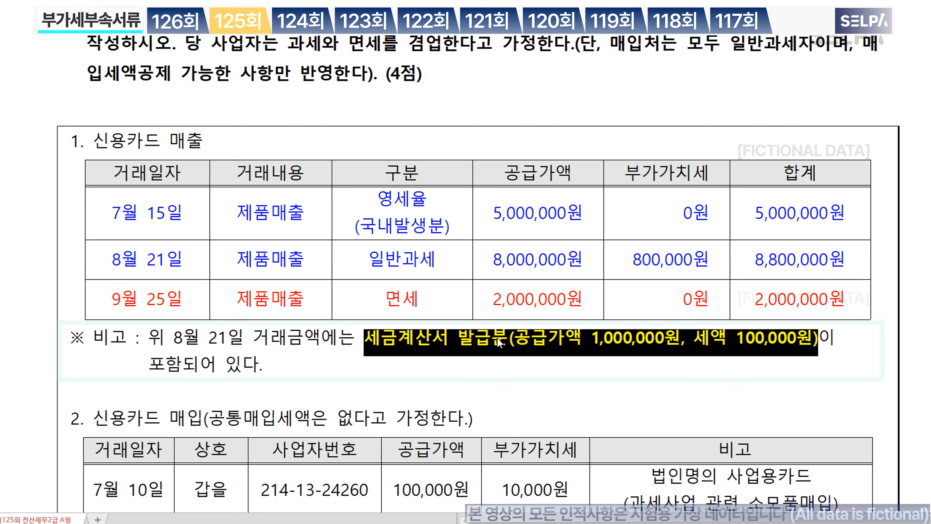
scroll(498, 338, up, 3)
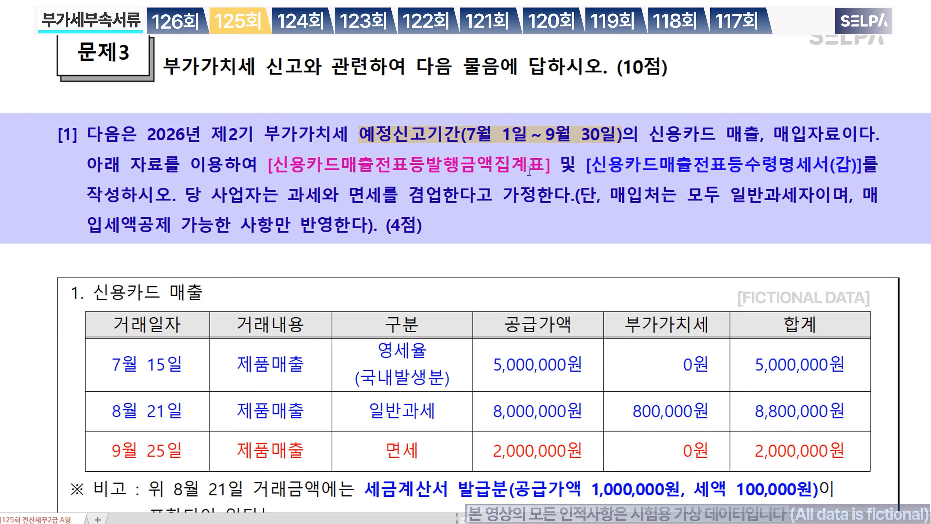
Step: Add '>> 공급대가' after the first form name and bold the 합계 column totals
click(553, 165)
text(>> )
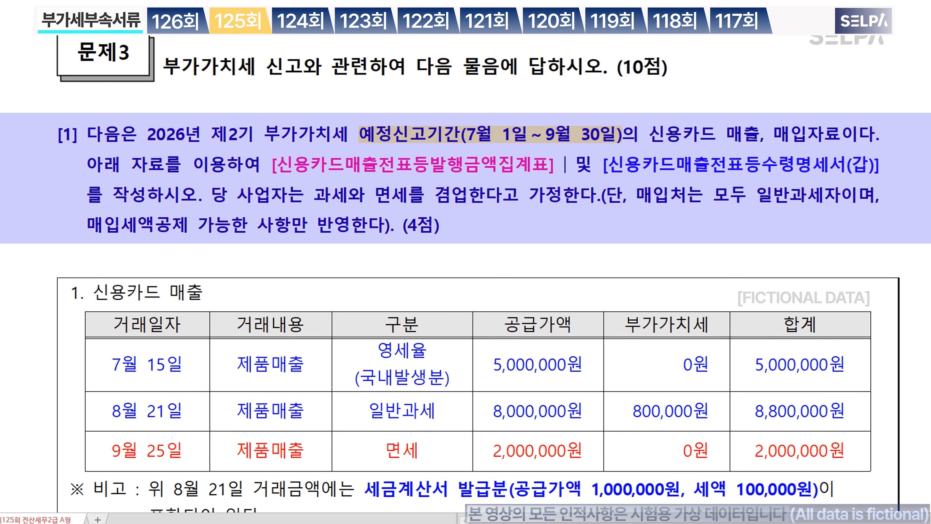
text(공급대가)
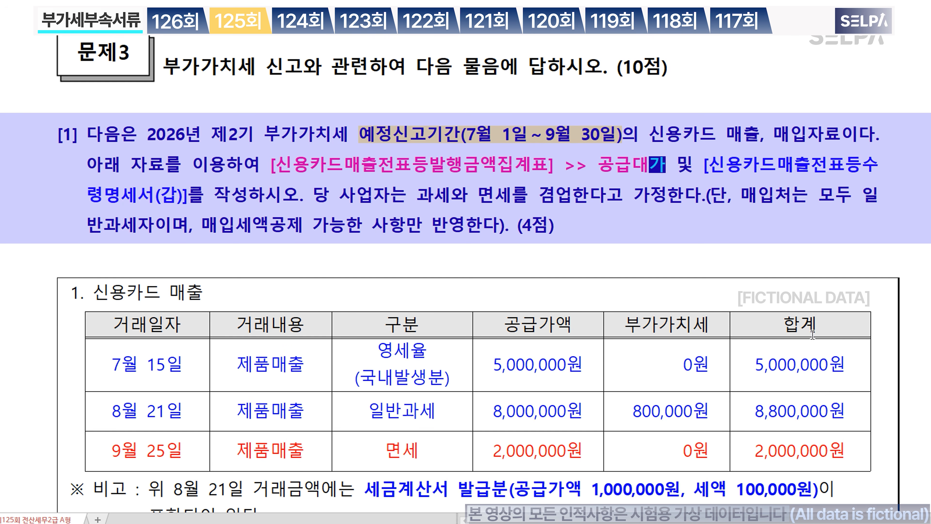
drag(817, 324, 818, 460)
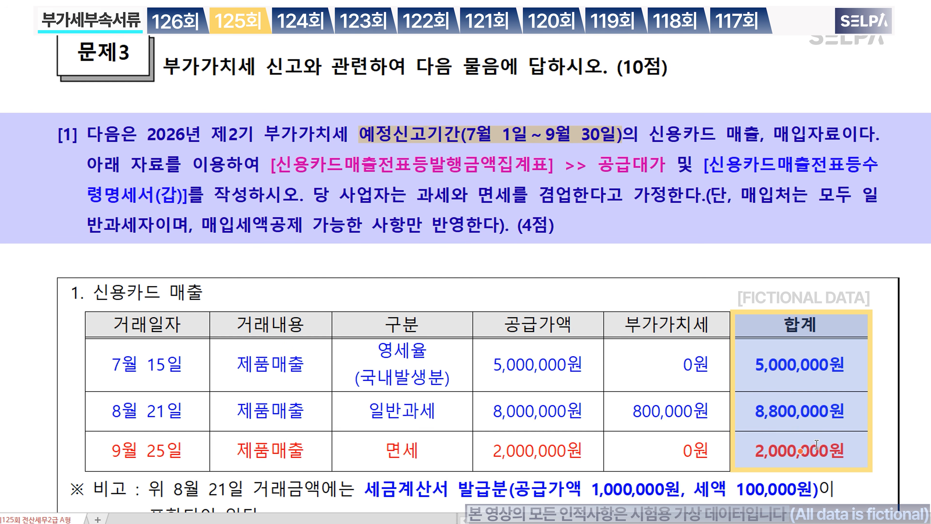
click(537, 365)
click(667, 411)
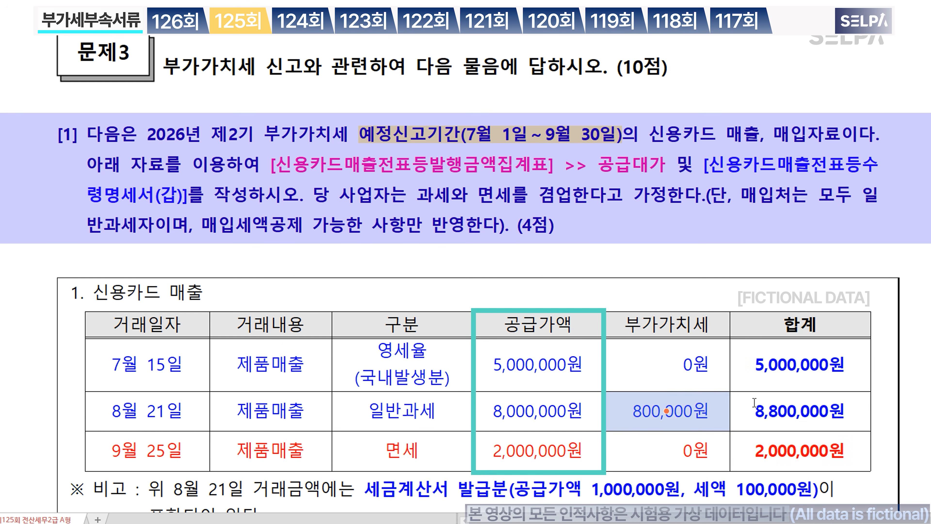
click(799, 365)
click(799, 411)
click(801, 452)
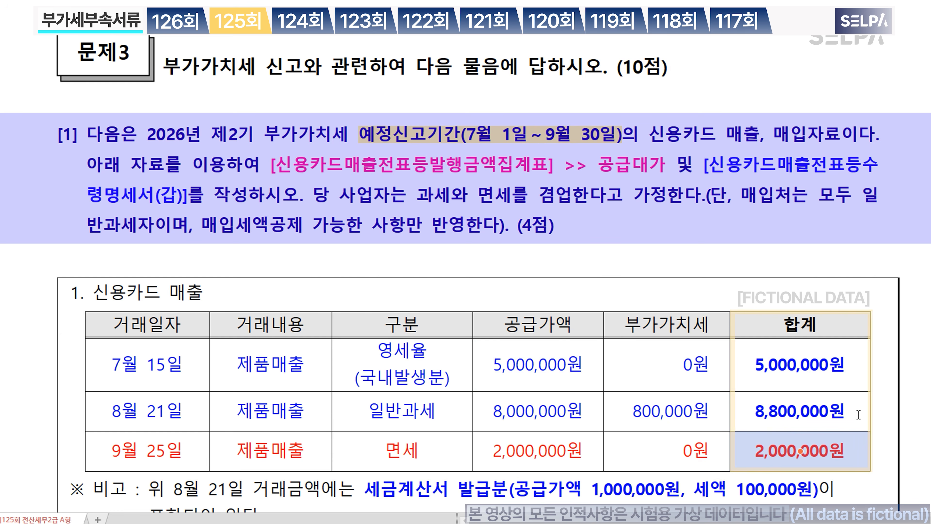
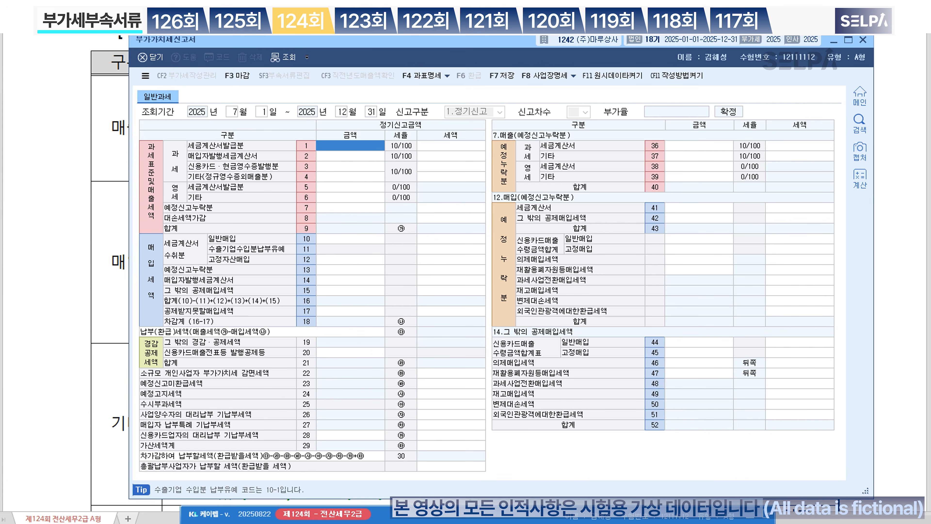
Step: Enter sales of 100,000,000 e-invoiced, 4,000,000 card and 7,000,000 zero-rated other
drag(470, 43, 466, 177)
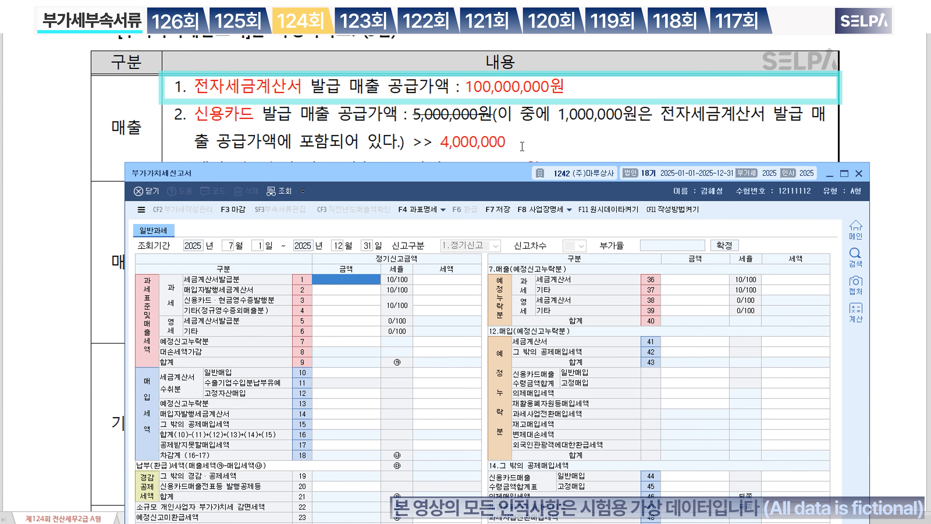
text(100000000)
key(Return)
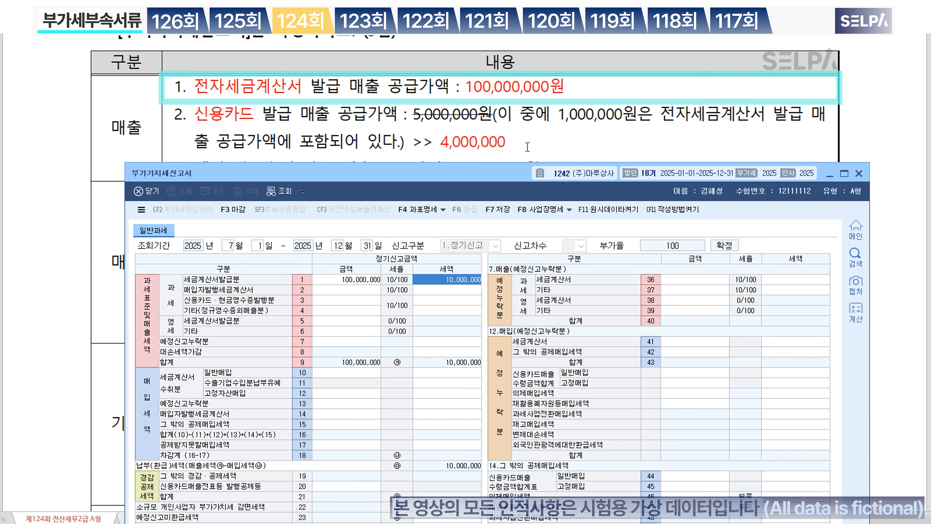
key(Return)
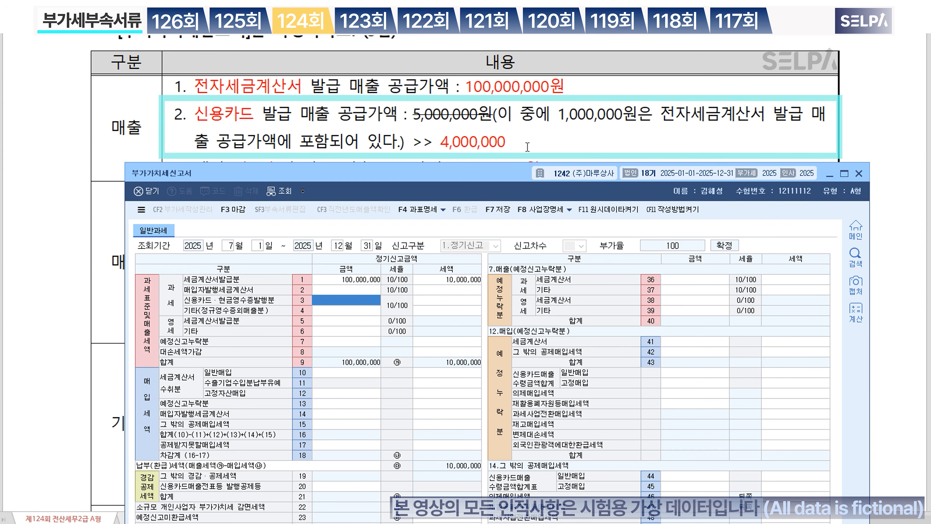
text(4000000)
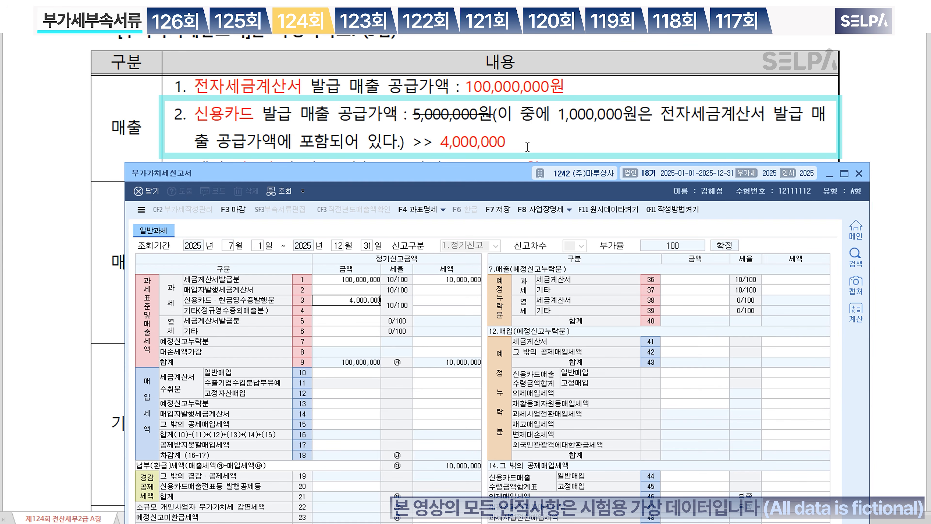
key(Return)
scroll(537, 136, down, 3)
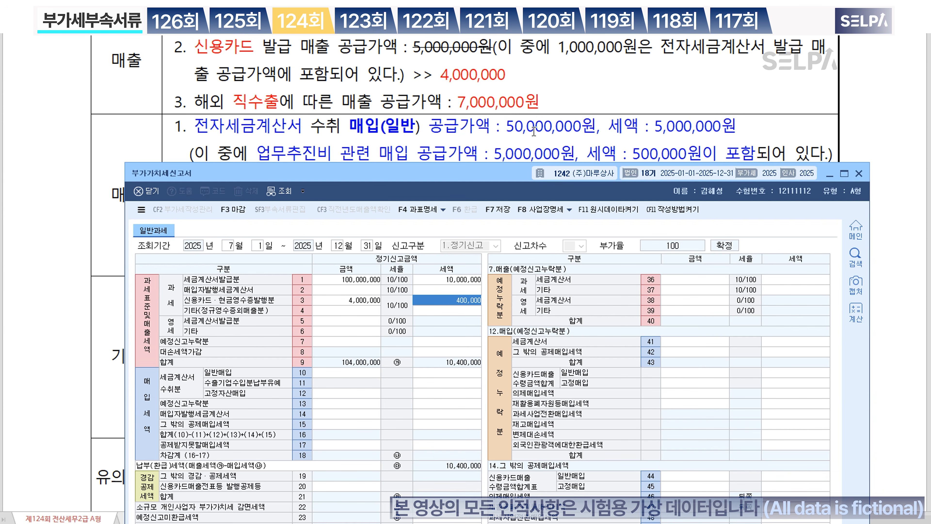
click(334, 331)
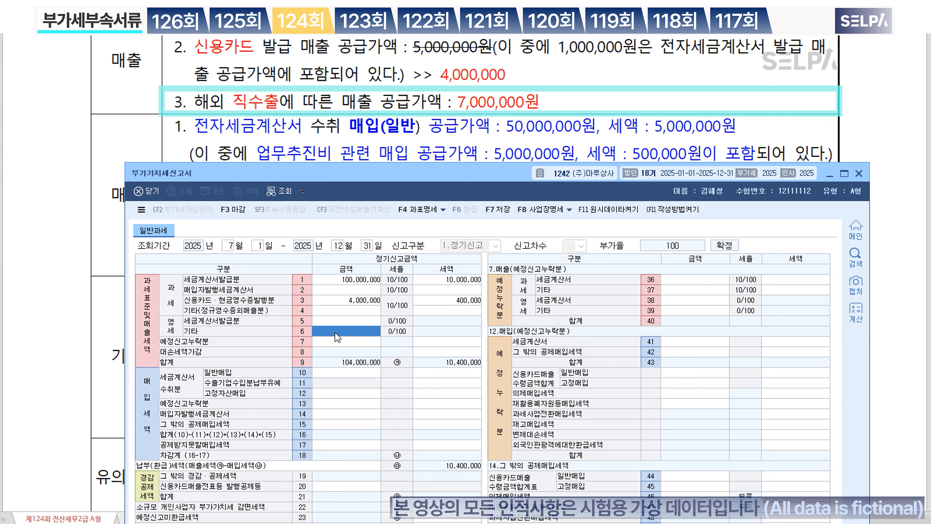
text(7000000)
key(Return)
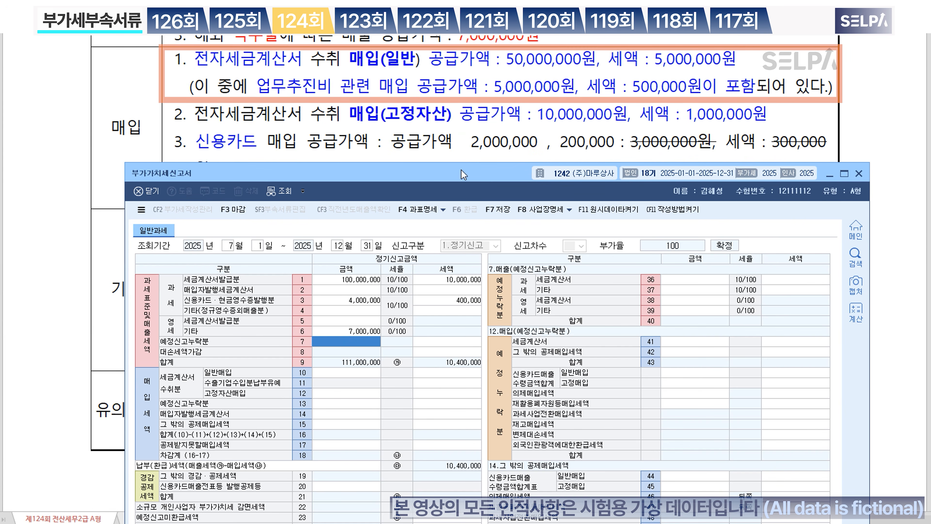
Step: Enter 50,000,000 general purchase invoices with 5,000,000 input tax
click(355, 376)
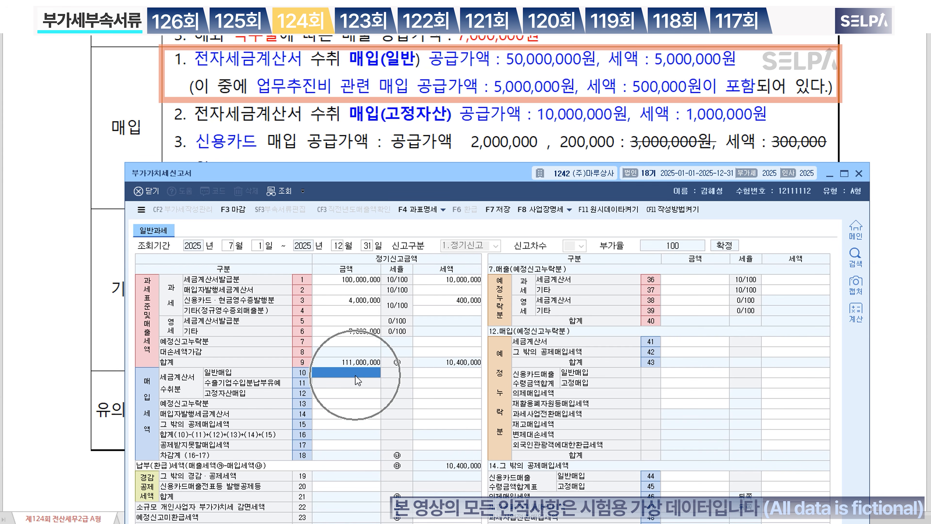
text(50000000)
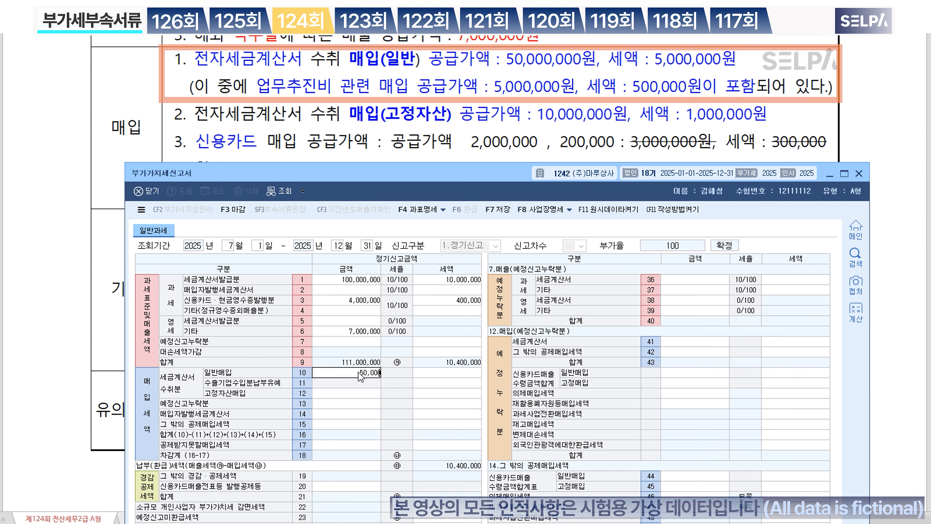
key(Return)
text(5000000)
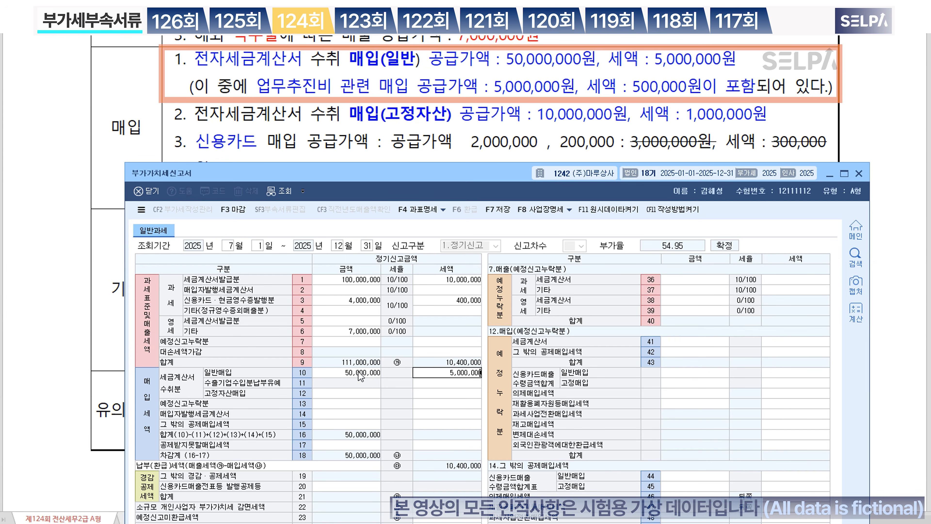
key(Return)
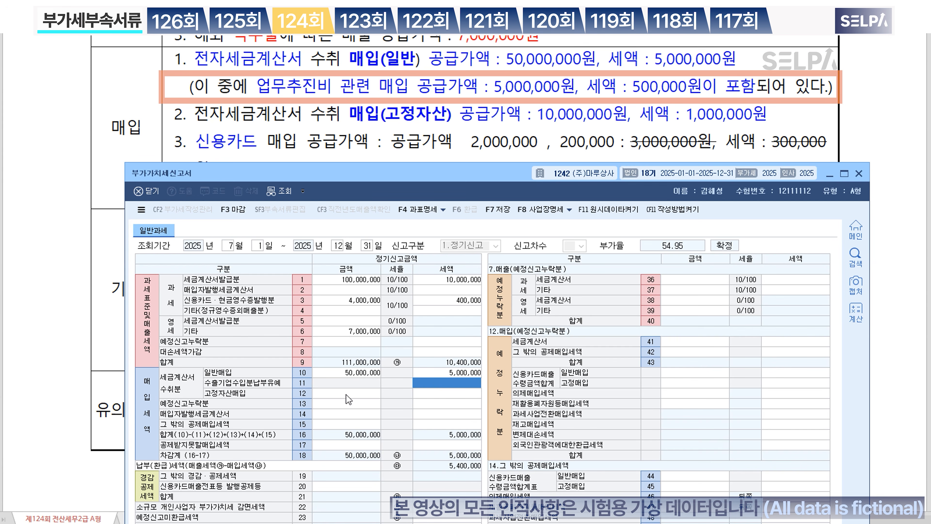
Step: Record 5,000,000 non-deductible purchases with 500,000 tax on line 53
click(352, 445)
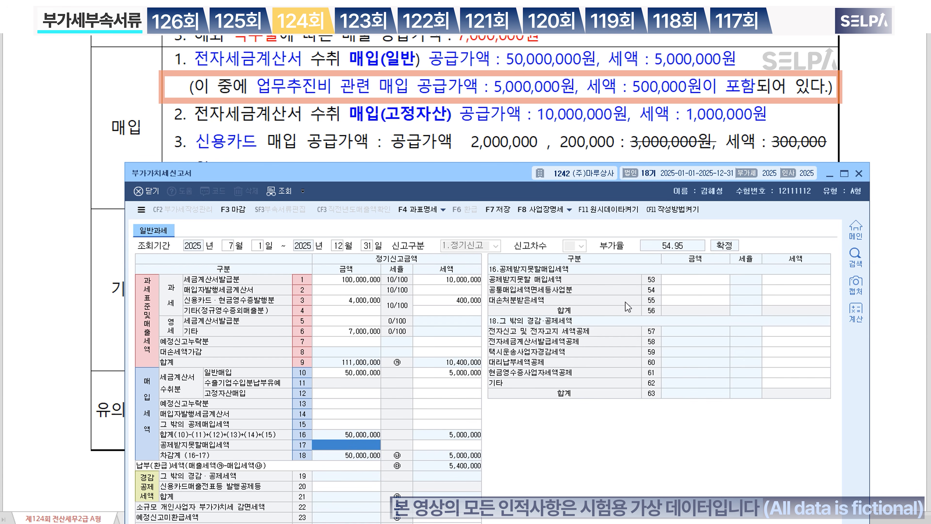
click(700, 282)
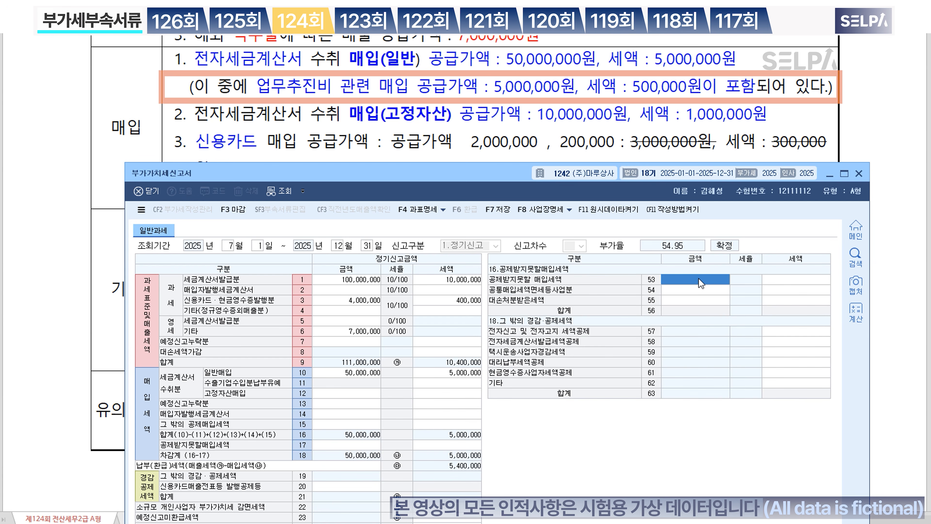
text(5,000)
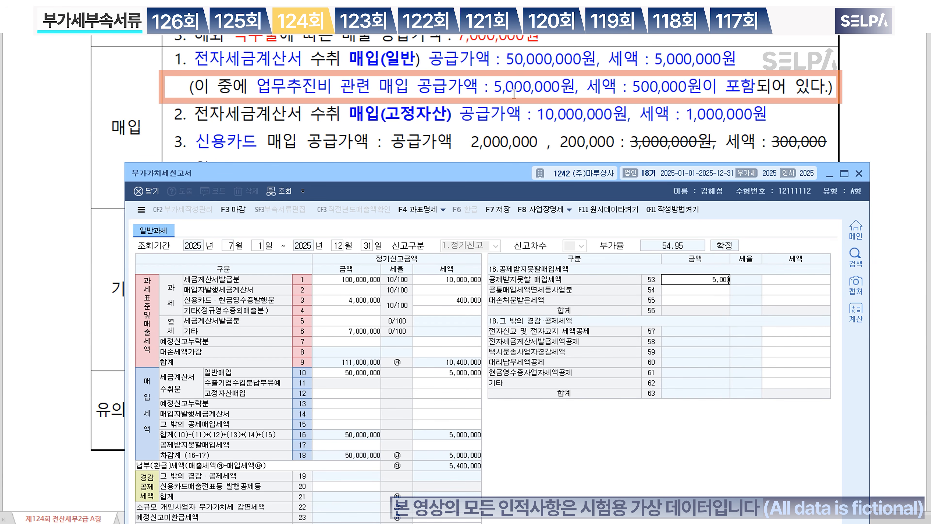
text(,000)
key(Return)
text(500000)
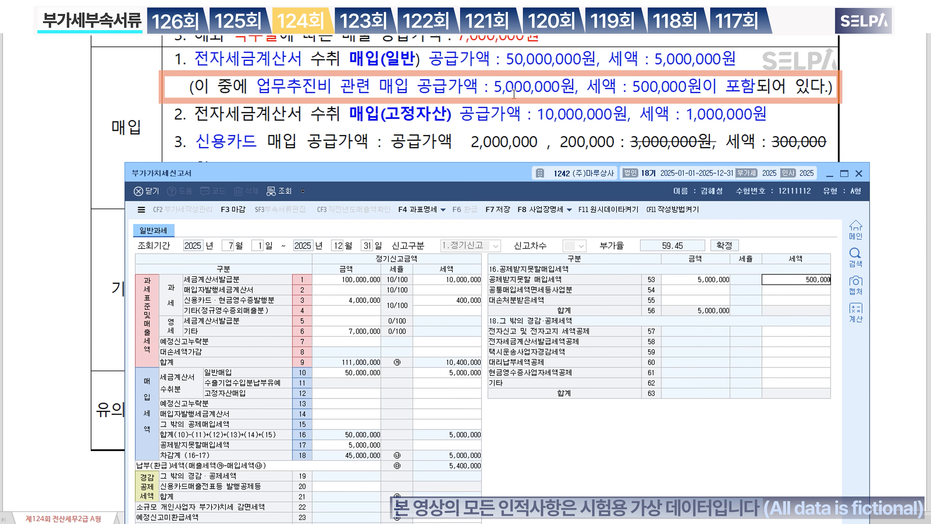
key(Return)
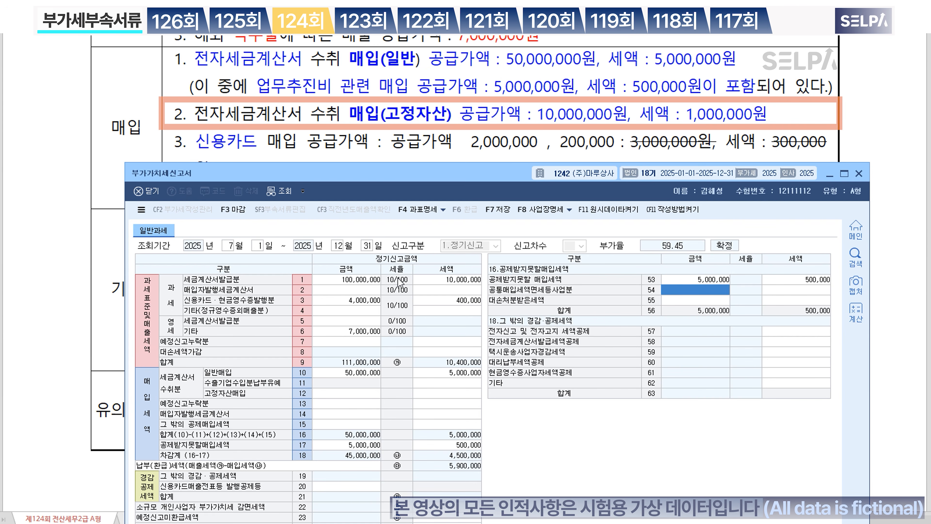
Step: Enter 10,000,000 fixed-asset invoice purchases with 1,000,000 tax
click(352, 392)
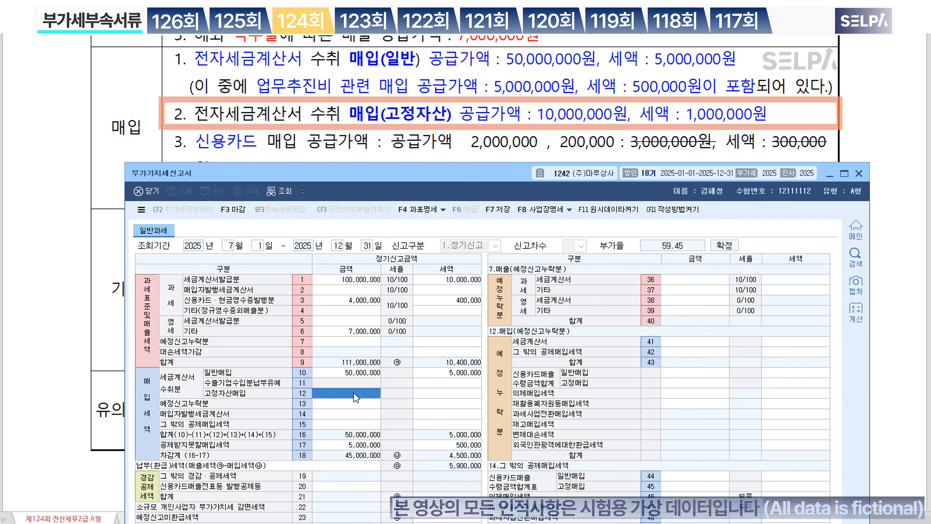
text(10000000)
key(Return)
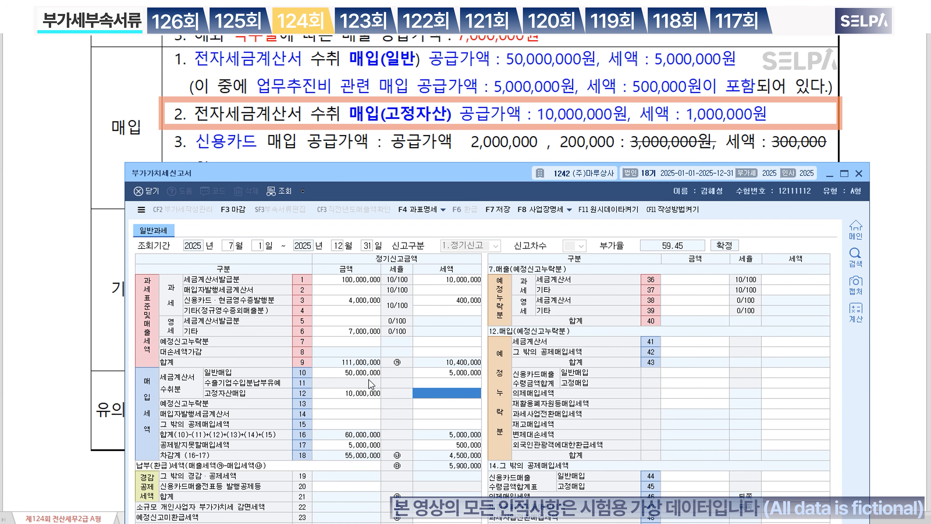
text(1000000)
key(Return)
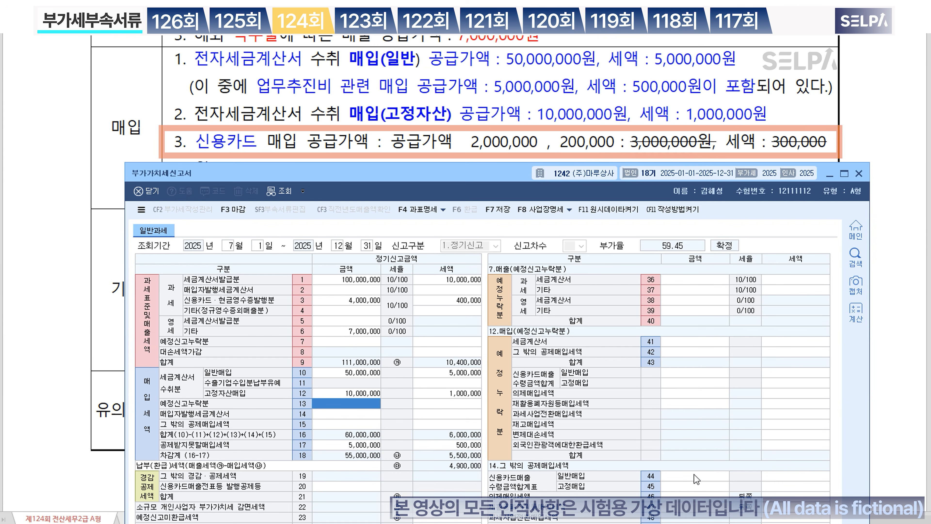
Step: Enter card purchases: 2,000,000 general and 1,000,000 fixed-asset with 100,000 tax
scroll(514, 108, down, 3)
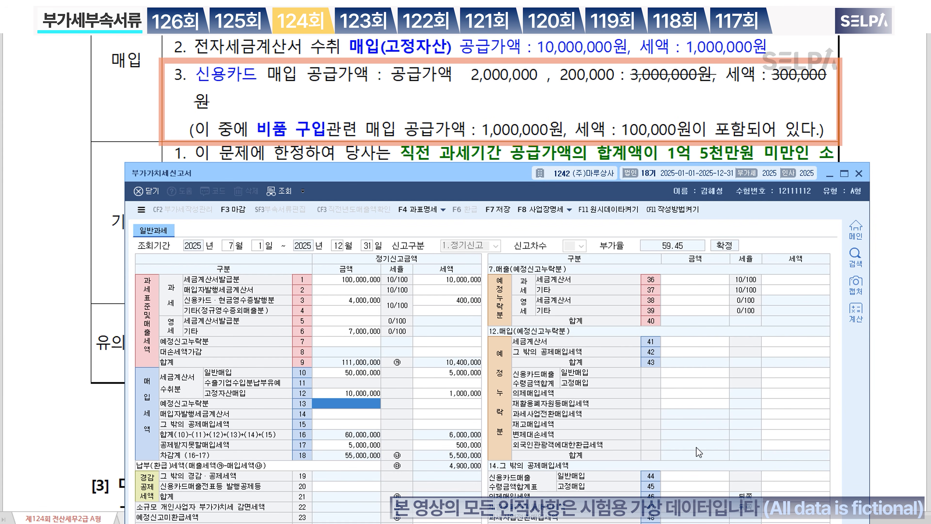
click(699, 477)
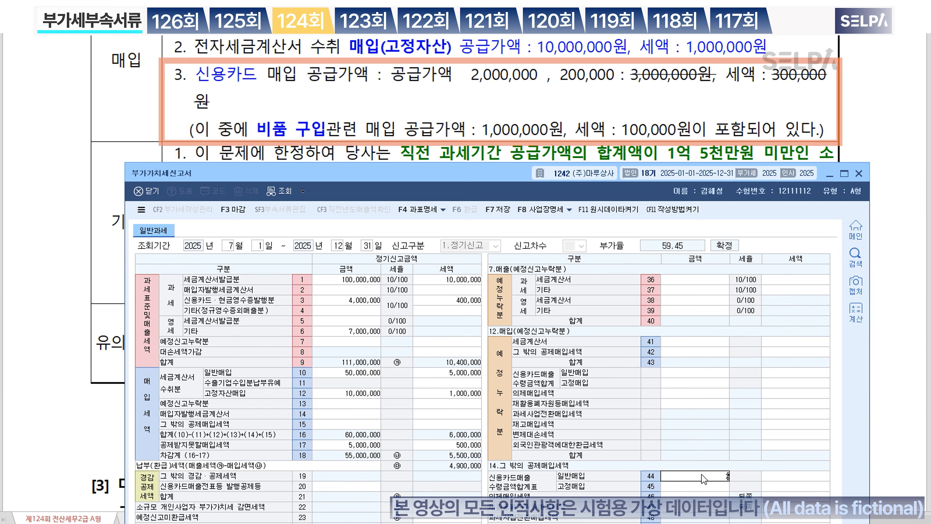
text(2000000)
key(Return)
key(Return)
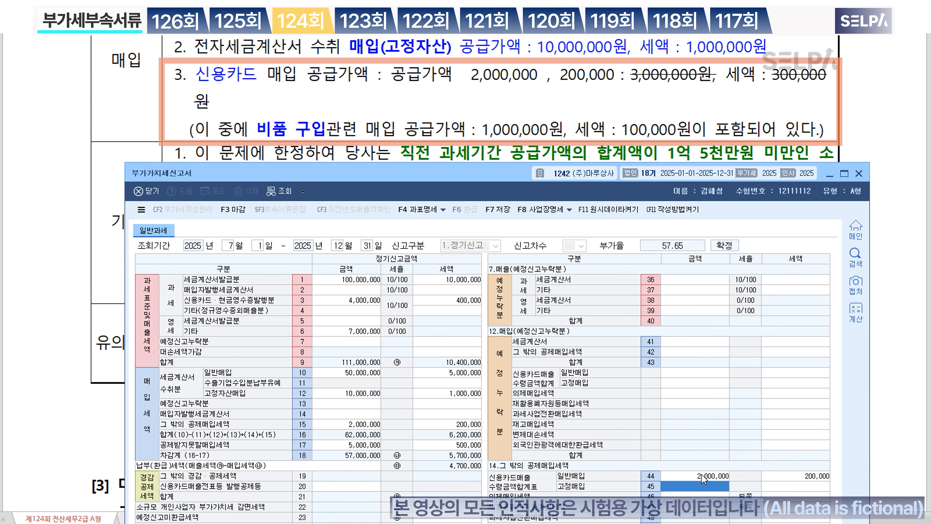
text(1000000)
key(Return)
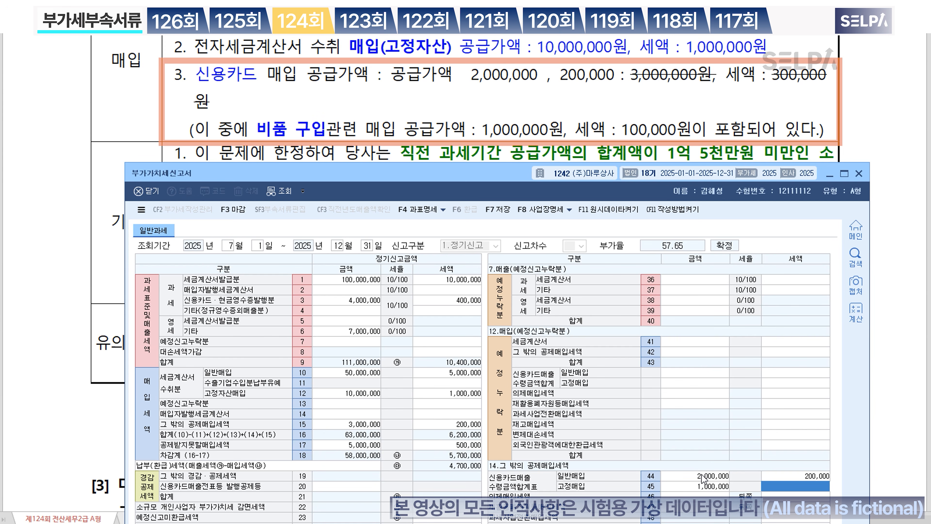
text(1000000)
key(Return)
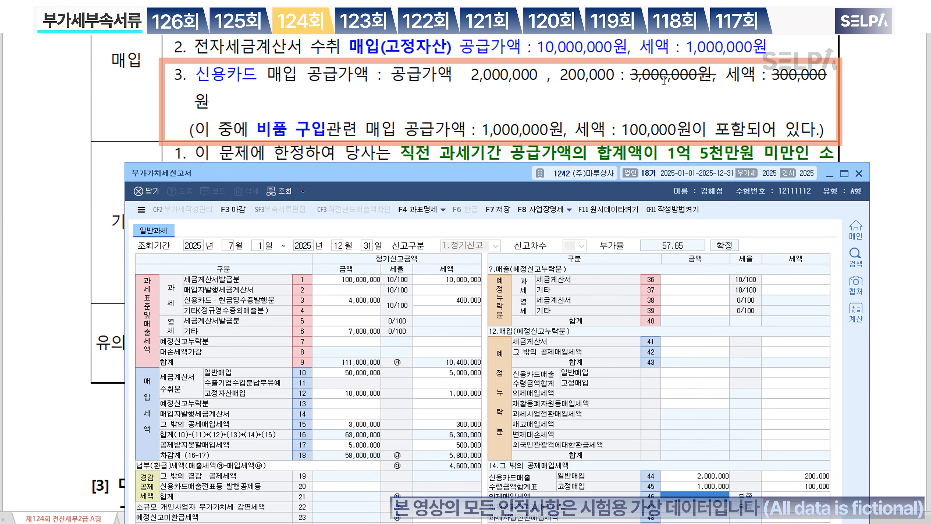
click(547, 131)
Step: Enter 1,500,000 as the row 24 preliminary notice tax
scroll(548, 103, down, 2)
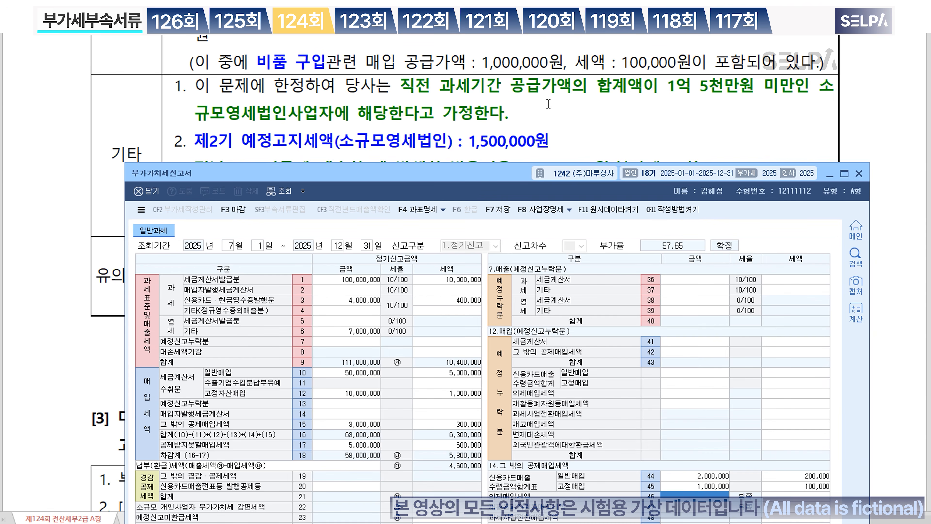
scroll(442, 110, down, 2)
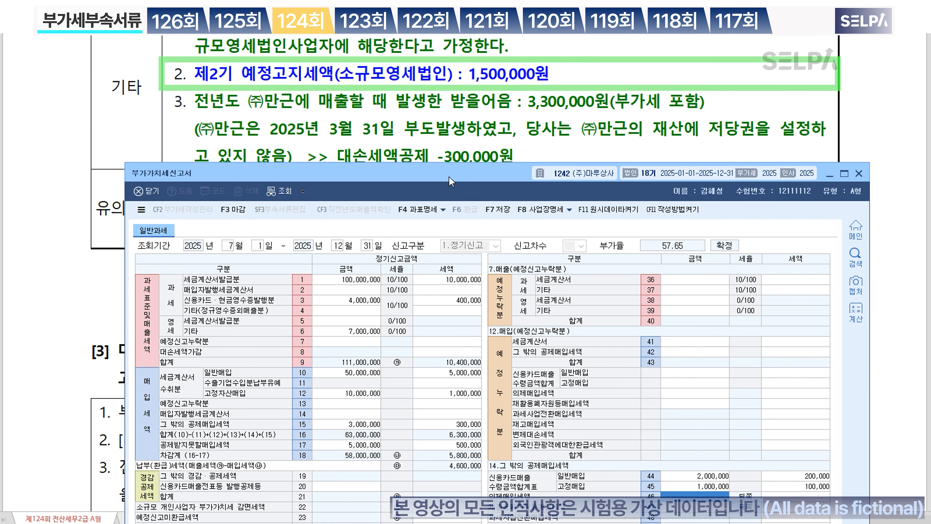
drag(451, 180, 449, 125)
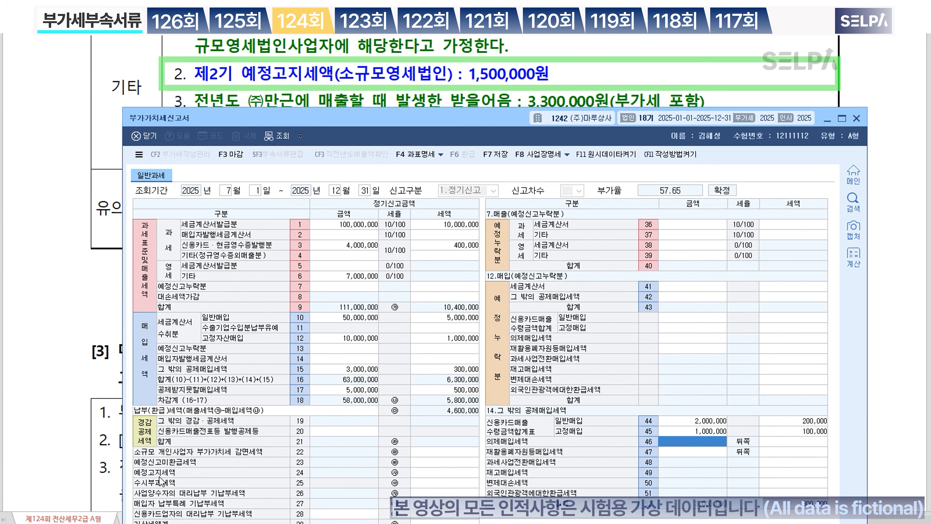
click(433, 473)
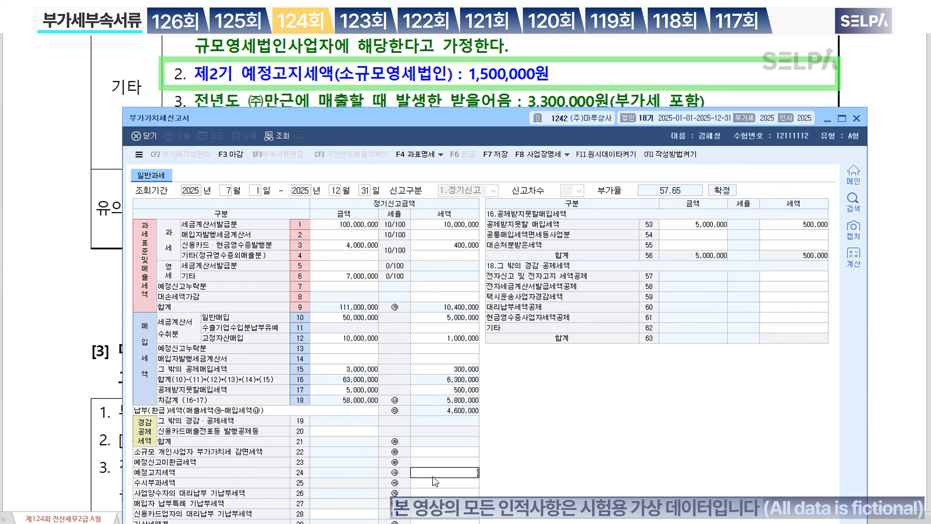
text(1,500,000)
key(Return)
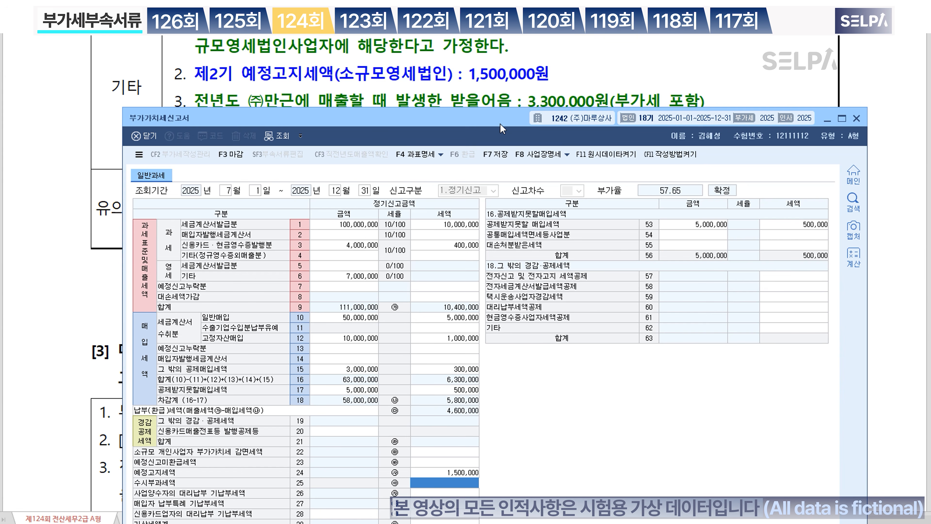
Step: Enter a -300,000 bad-debt tax adjustment in row 8
drag(504, 121, 502, 186)
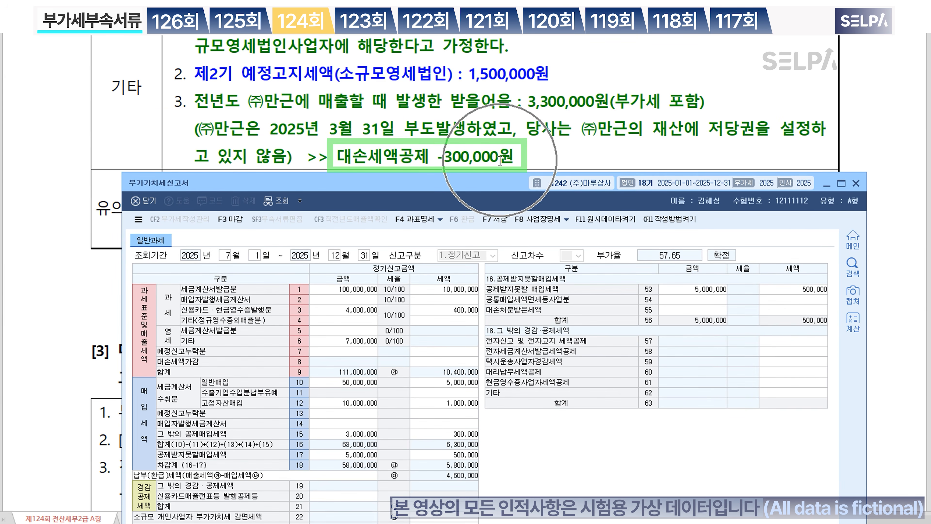
click(442, 363)
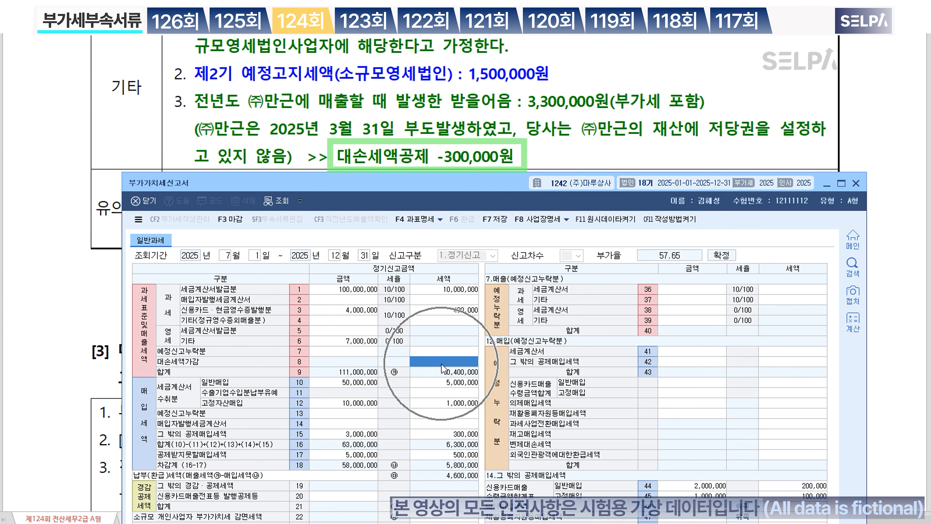
text(-)
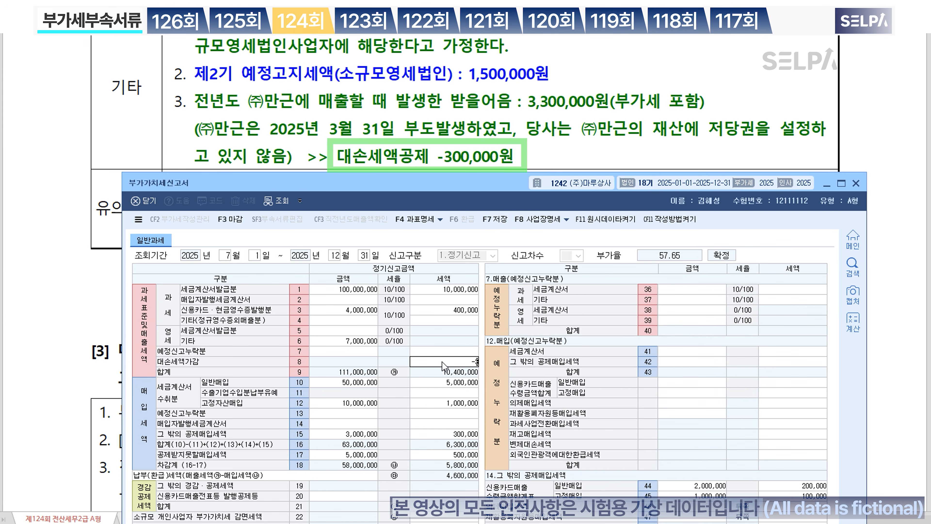
text(300,000)
key(Return)
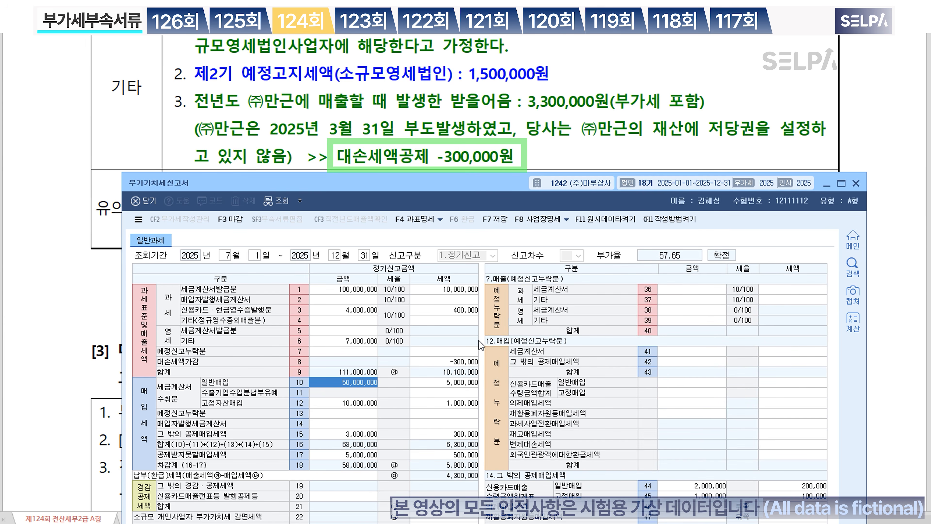
Step: Claim a 5,000 electronic filing tax credit on row 57, correcting an initial 10,000
scroll(520, 114, down, 2)
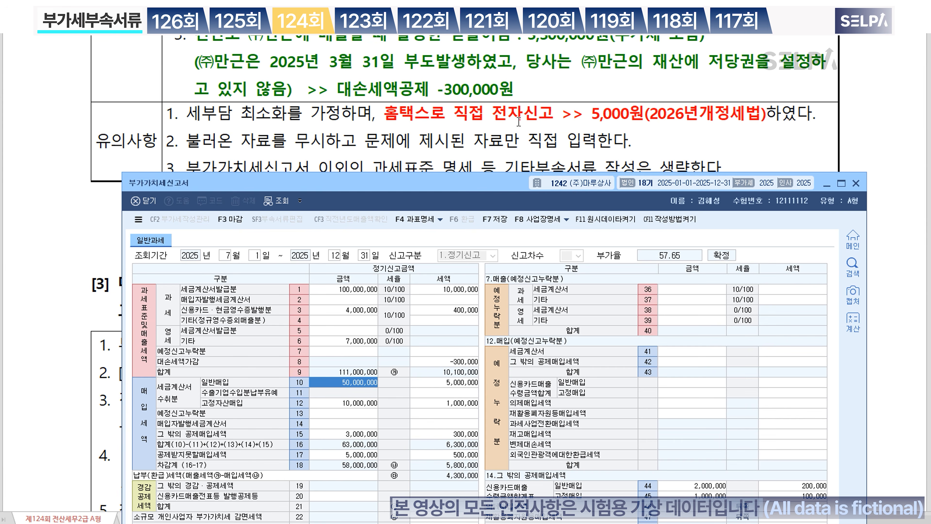
drag(499, 179, 513, 57)
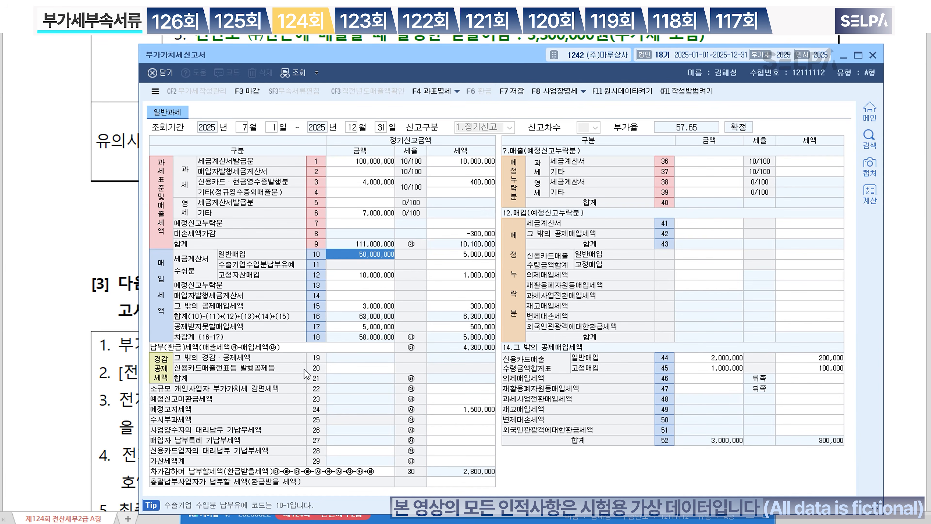
click(348, 368)
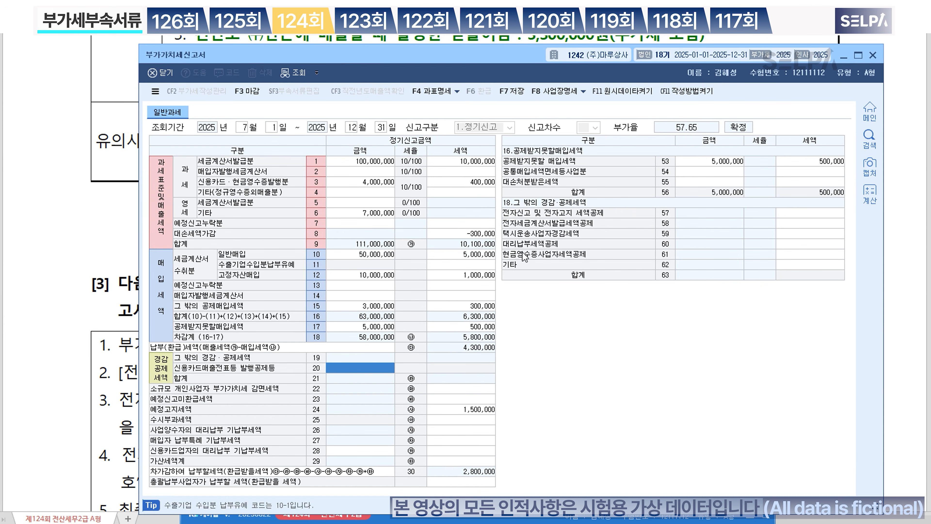
click(815, 216)
text(100000)
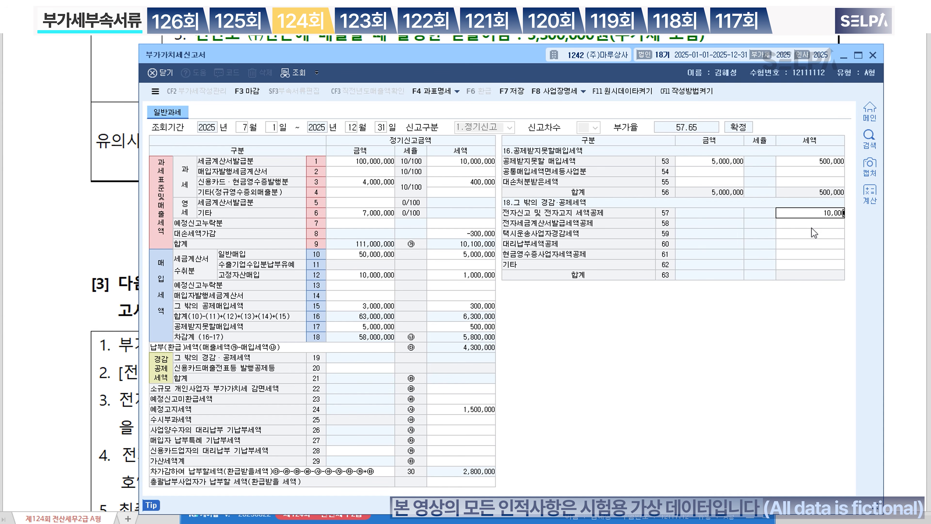
key(Return)
key(Up)
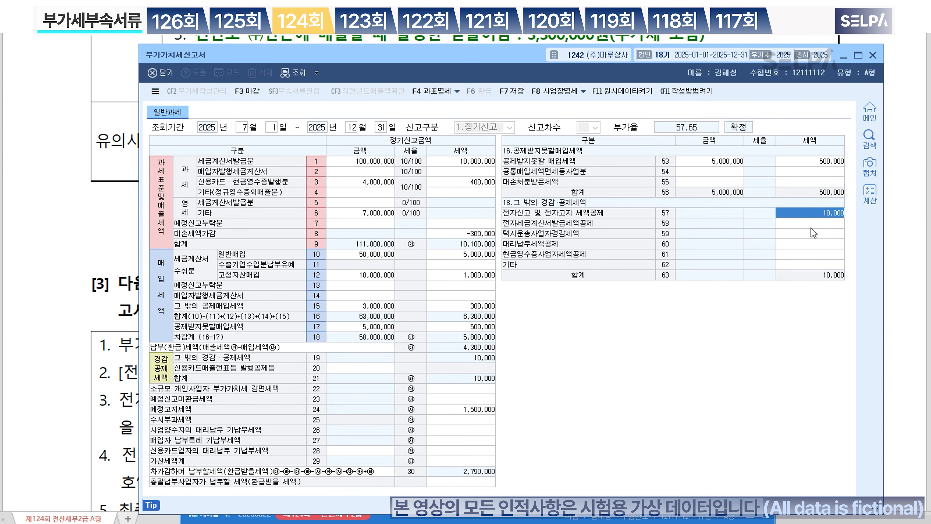
text(5000)
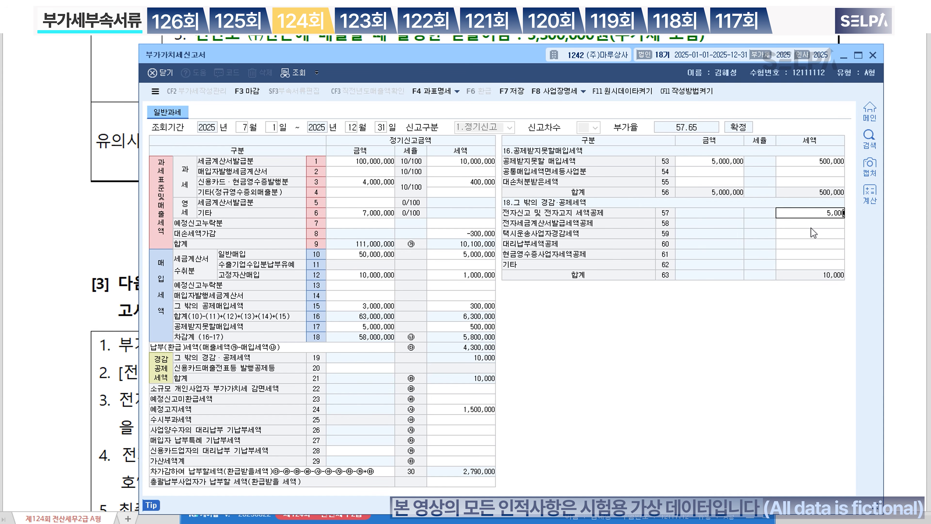
key(Return)
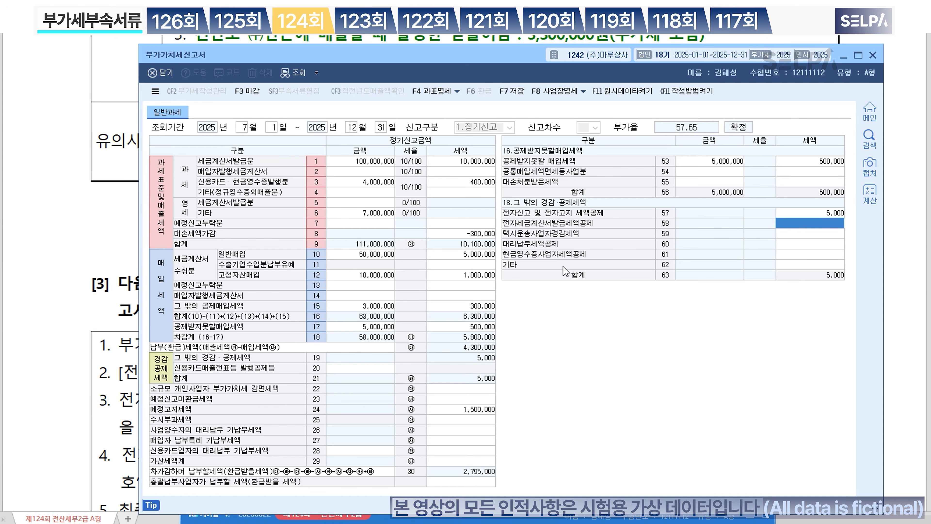
Step: Save the Jul–Dec VAT return with F7 and close it
click(517, 92)
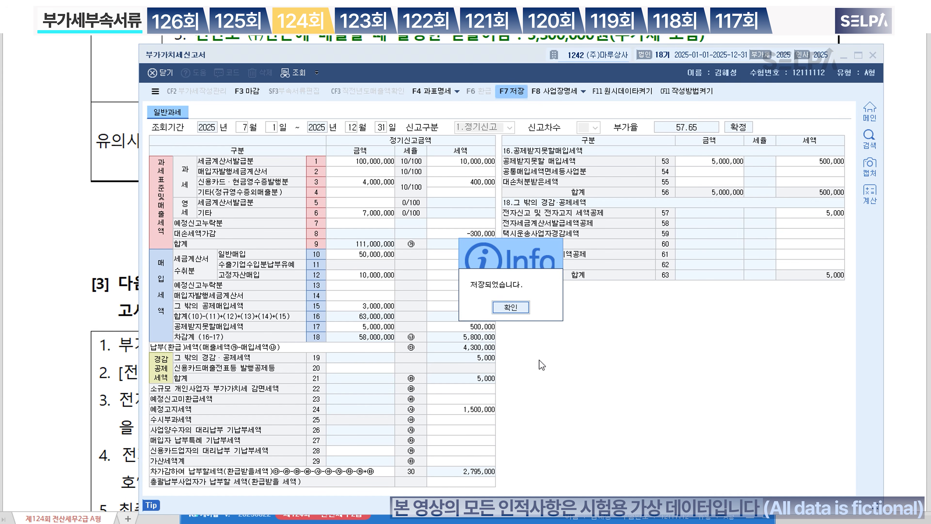
click(511, 308)
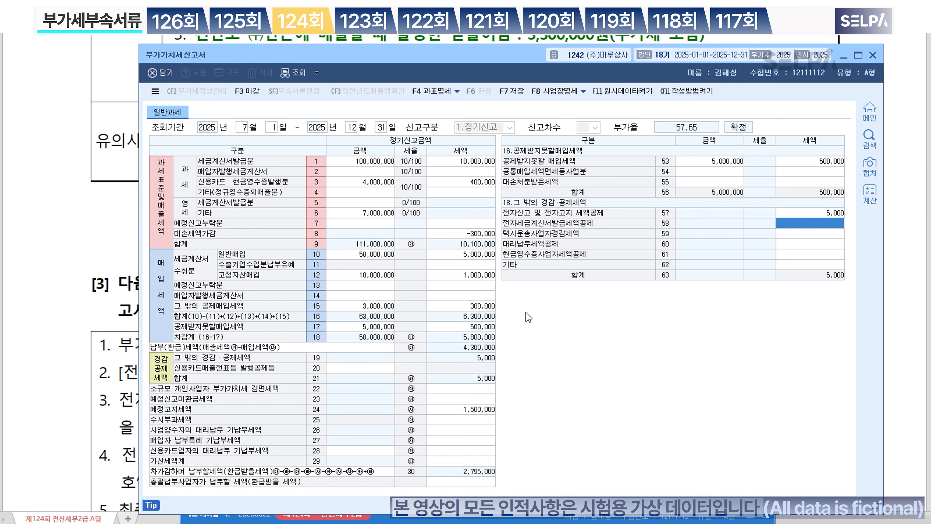
click(874, 55)
Step: Colour the Jan–Mar filing period and the word 전자신고 pink in the heading
scroll(521, 226, down, 2)
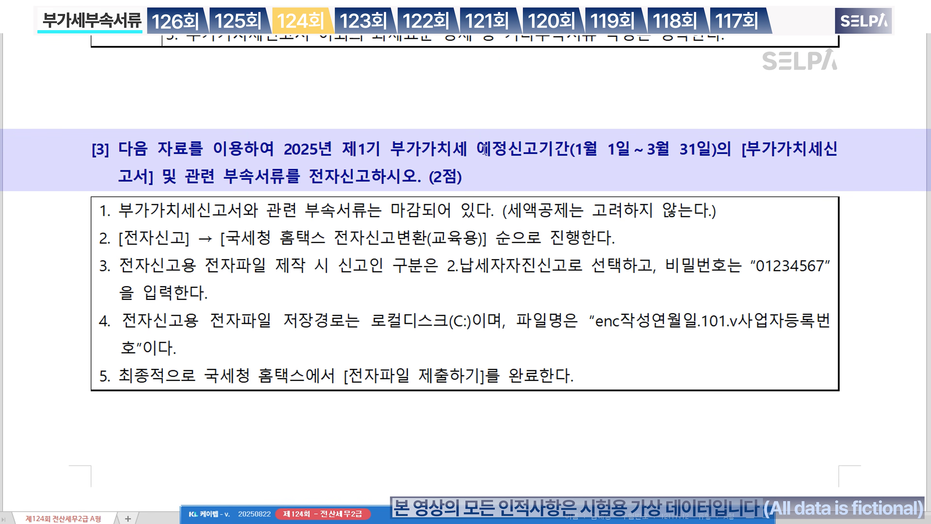
drag(478, 150, 715, 154)
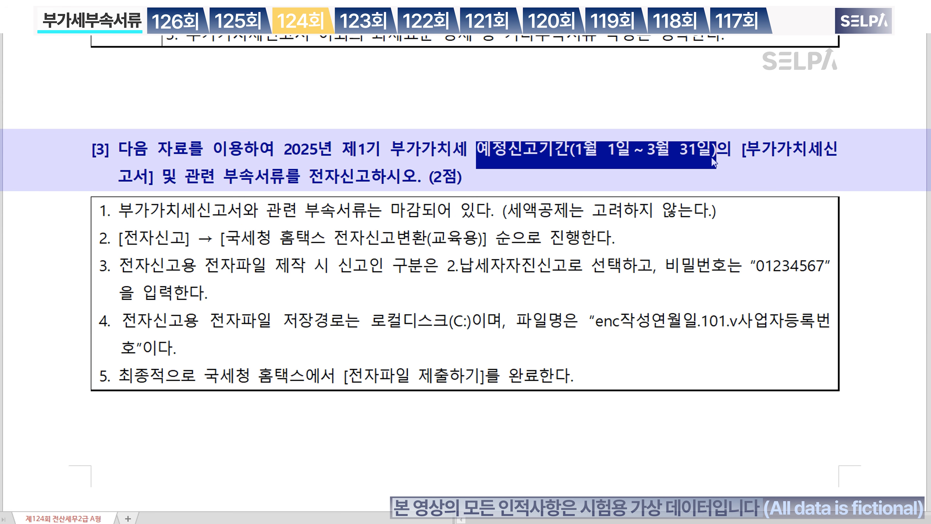
key(ctrl+m)
key(r)
click(707, 164)
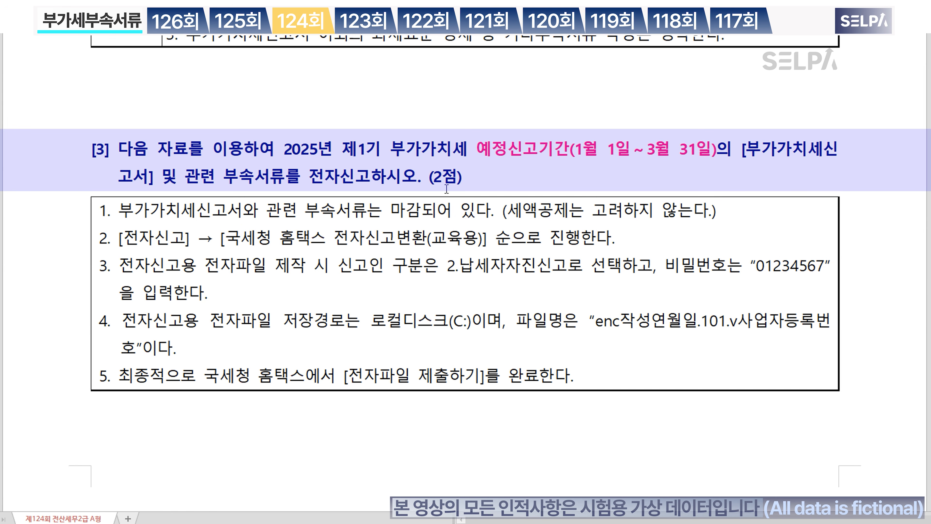
drag(307, 177, 374, 177)
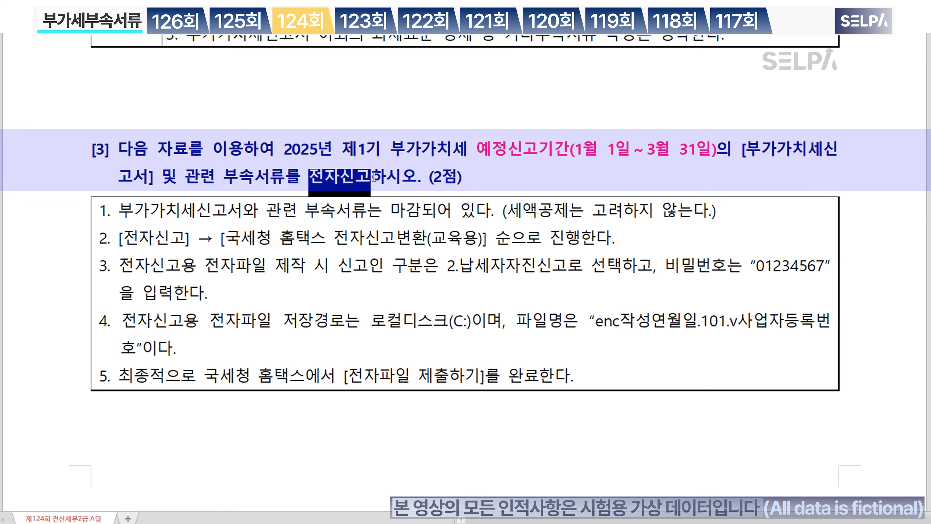
click(372, 176)
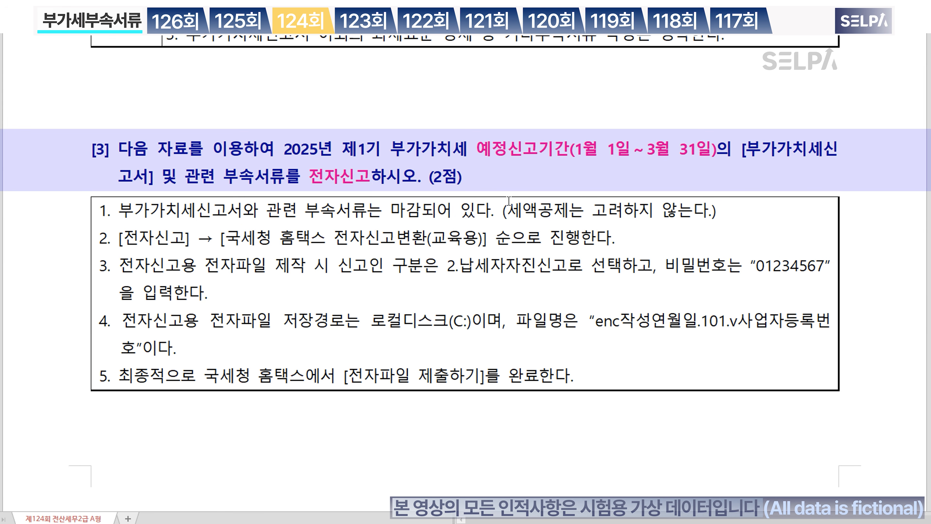
Step: Search KcLep's menus for 전자신고 using ㅈㅈㅅㄱ
click(613, 514)
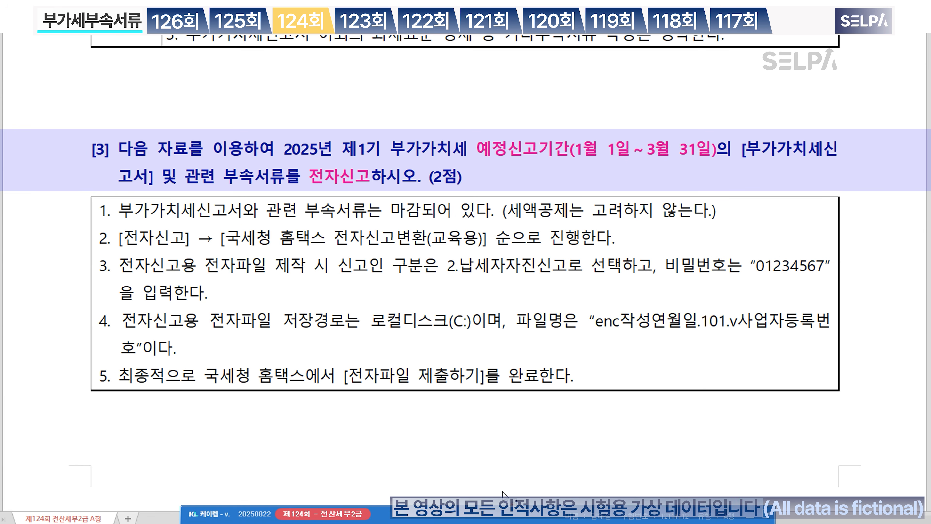
key(ctrl+Return)
text(ㅈㅈㅅㄱ)
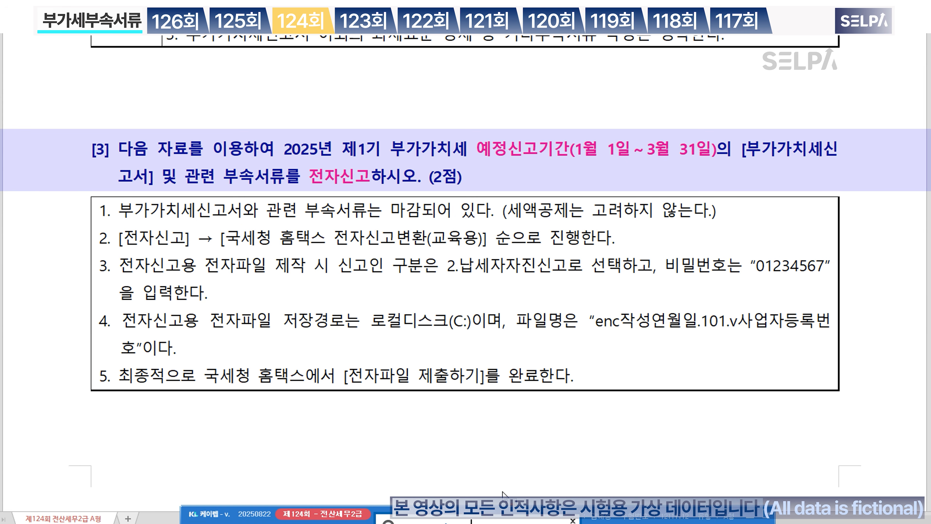
key(Return)
key(Down)
key(Down)
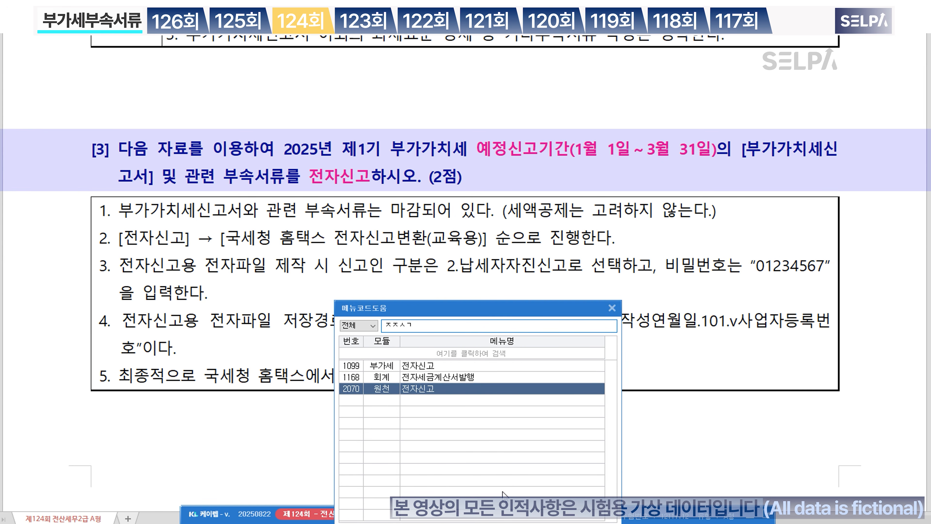
Step: Open the VAT 전자신고 screen for the January–March (01–03) period
key(Up)
key(Up)
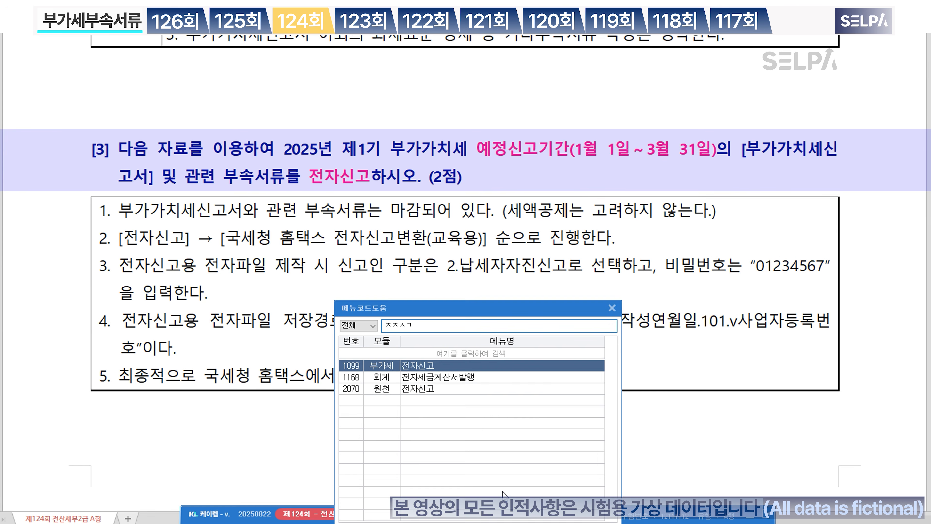
key(Return)
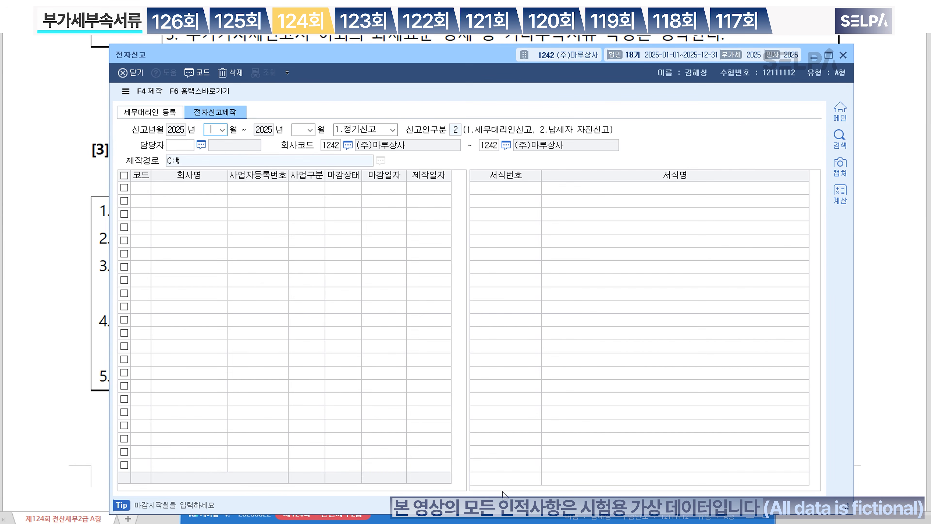
text(01)
key(Return)
text(03)
key(Return)
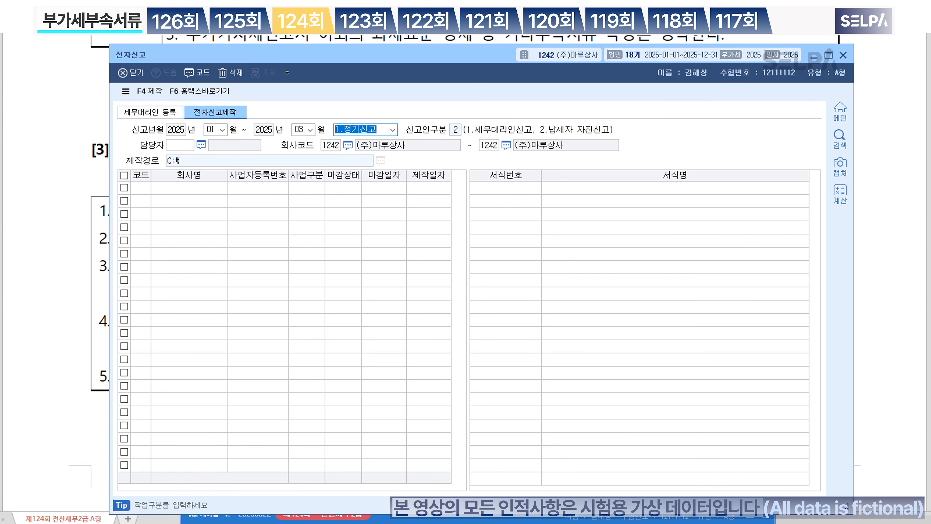
key(Return)
key(Return)
key(Return)
key(Return)
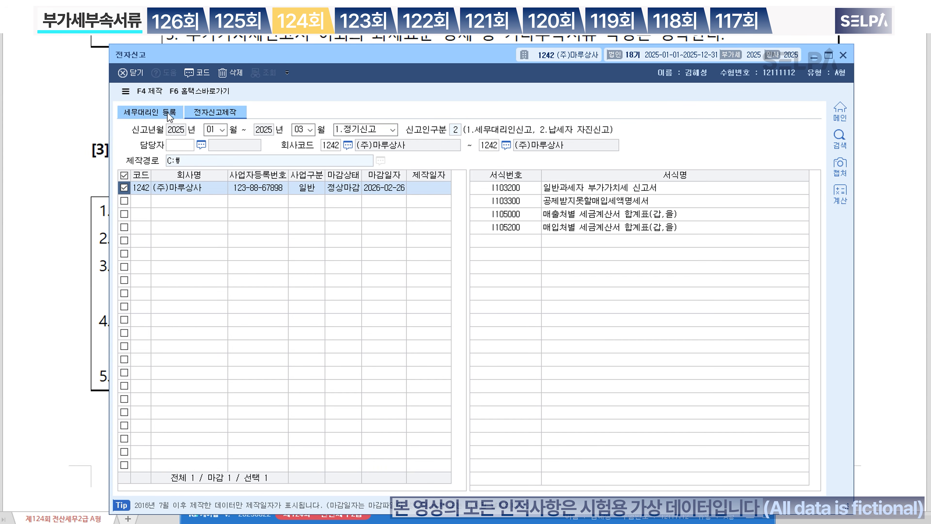
Step: Create the e-filing data file for the checked company, protected with a file password
click(152, 92)
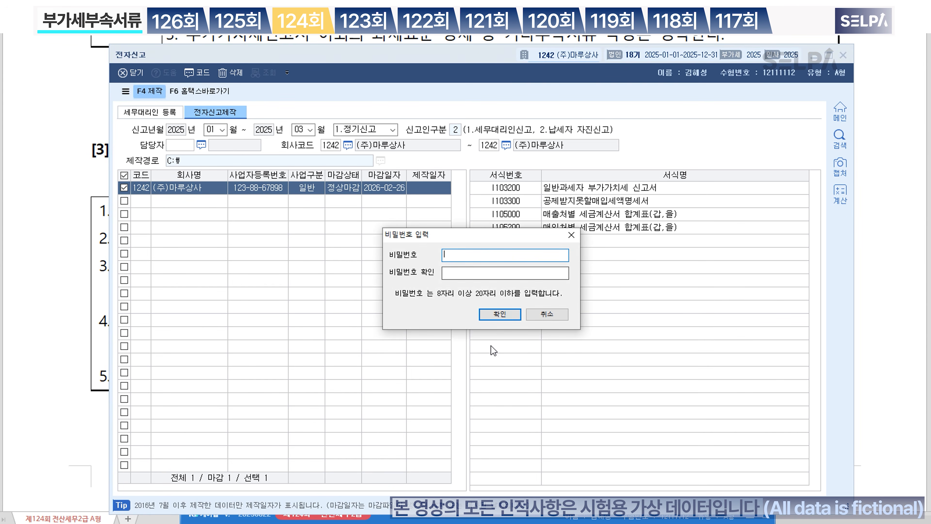
text(1)
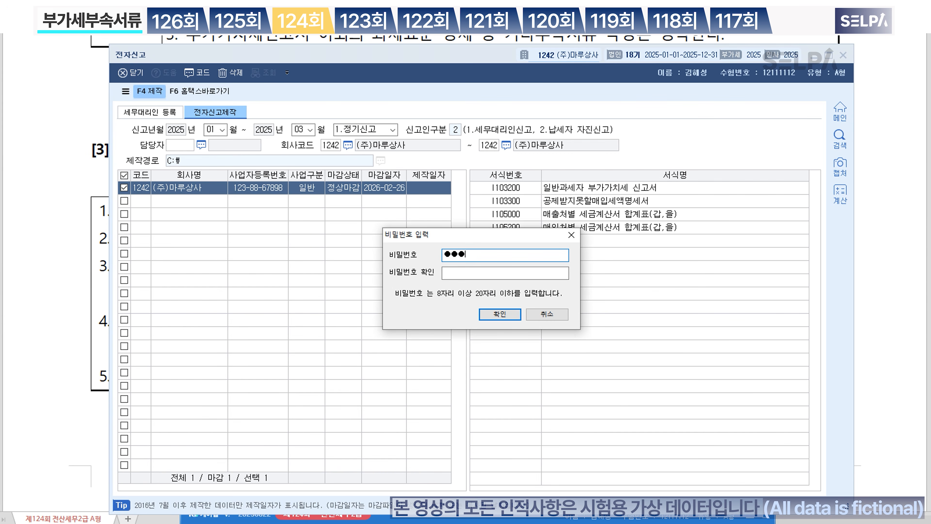
key(BackSpace)
key(BackSpace)
key(BackSpace)
click(506, 273)
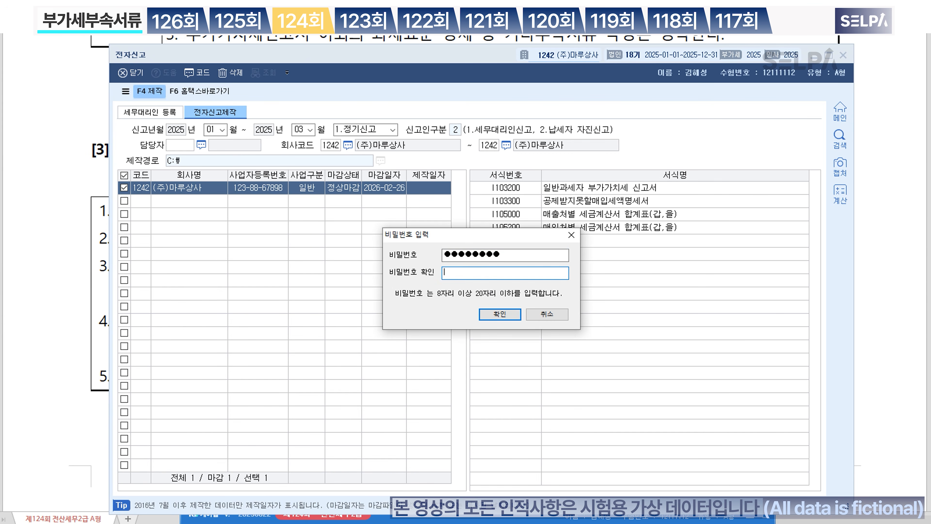
text(12345678)
click(499, 314)
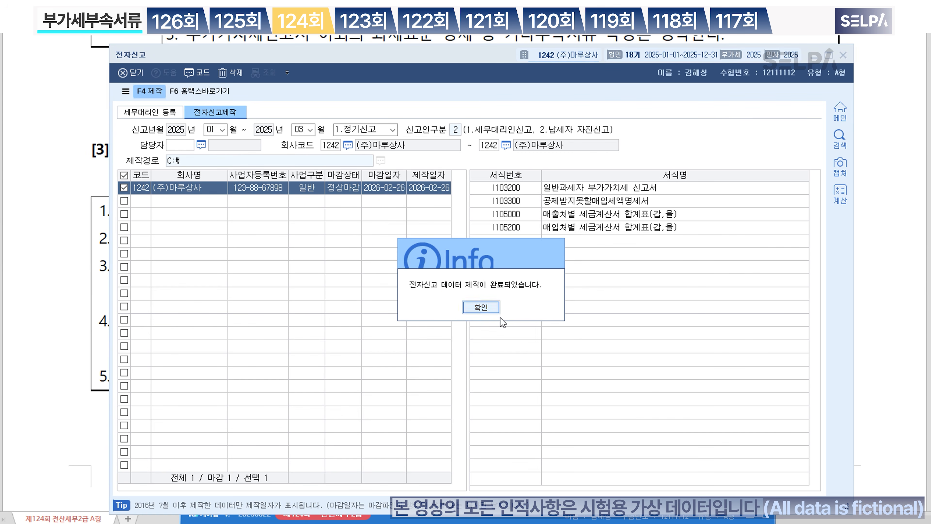
click(493, 313)
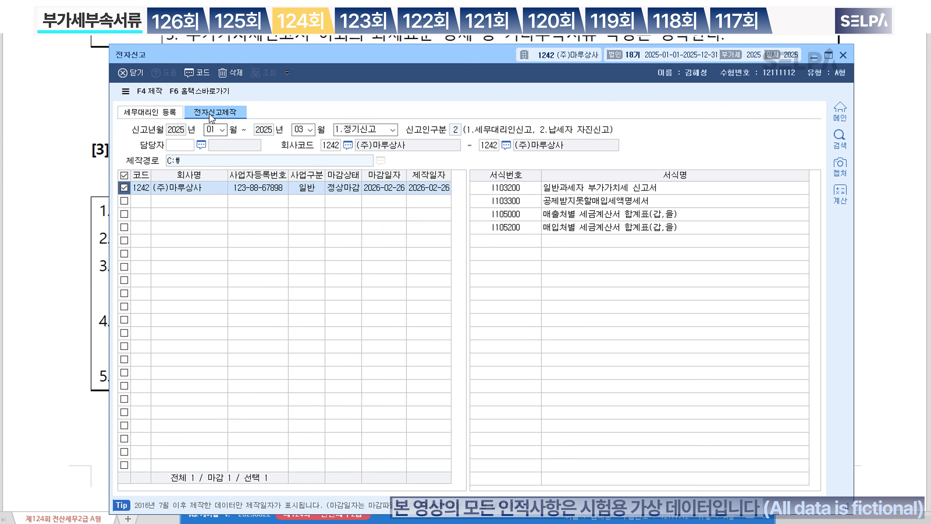
click(214, 91)
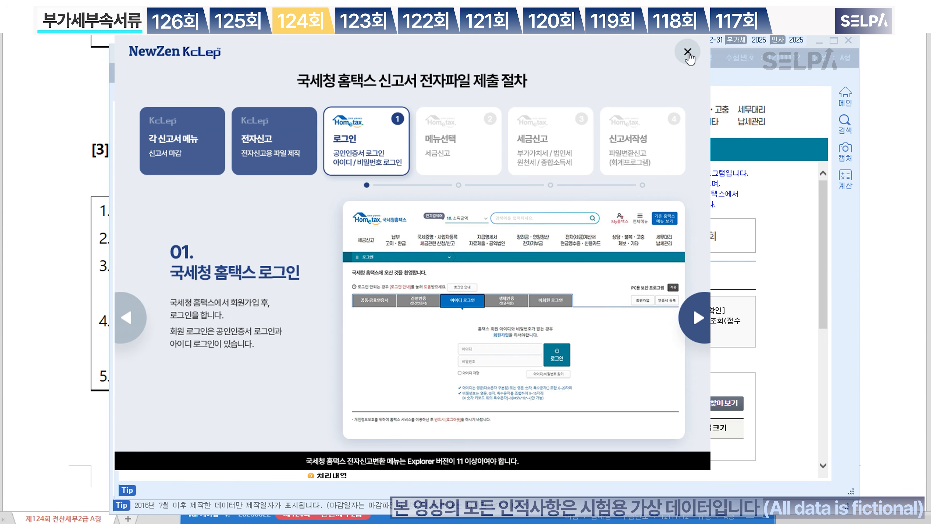
click(688, 53)
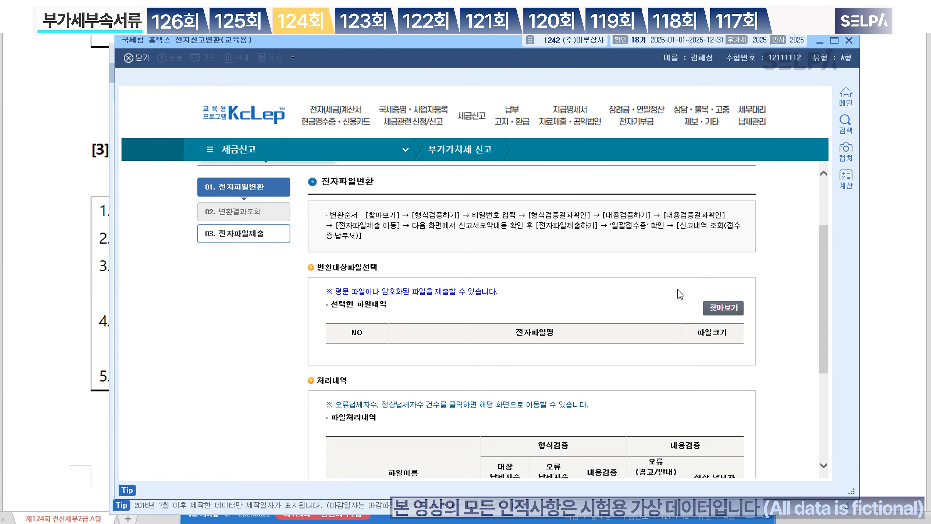
click(725, 313)
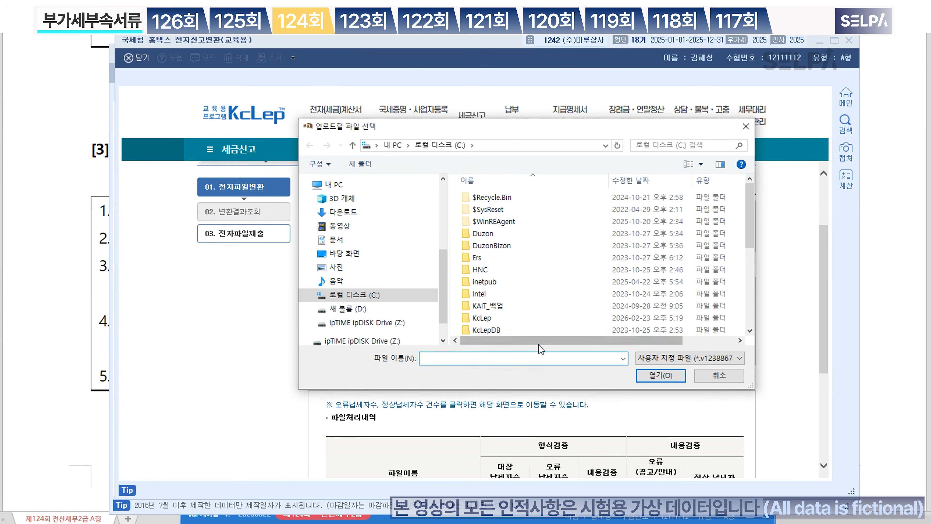
scroll(539, 339, down, 5)
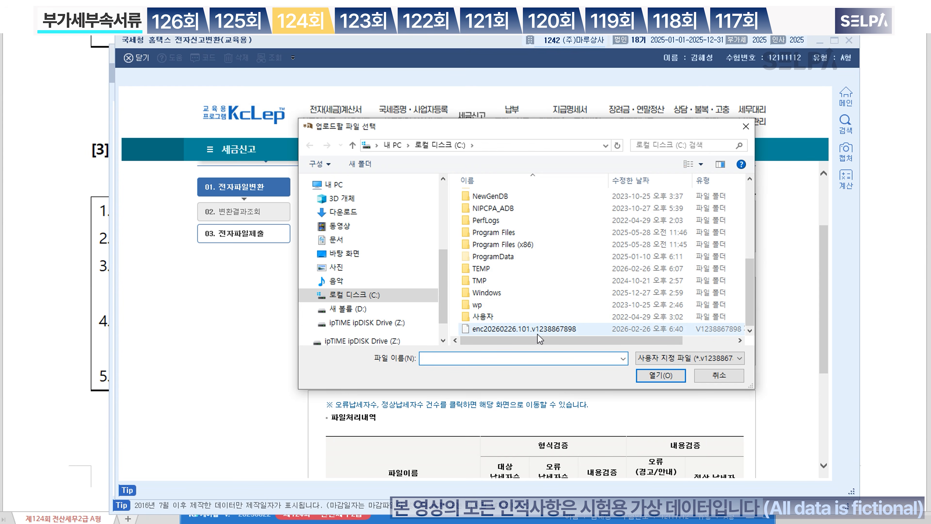
click(537, 332)
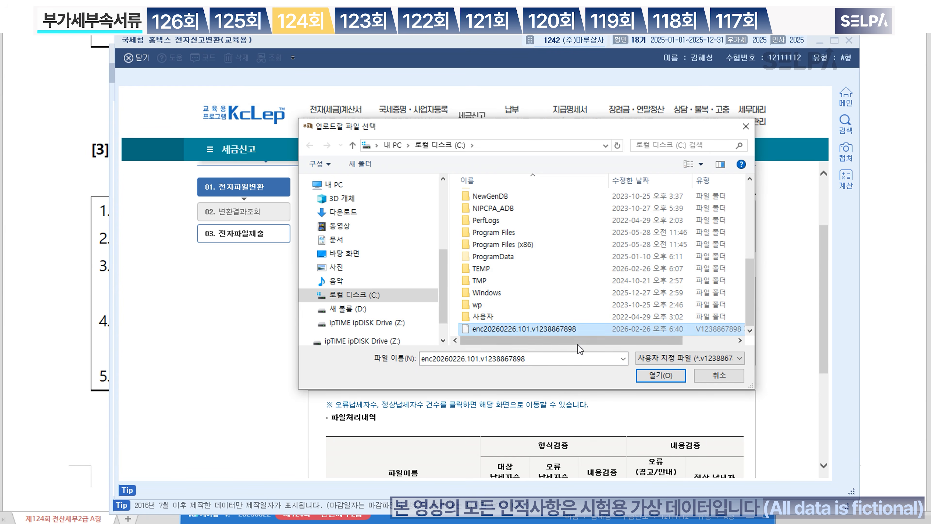
click(668, 378)
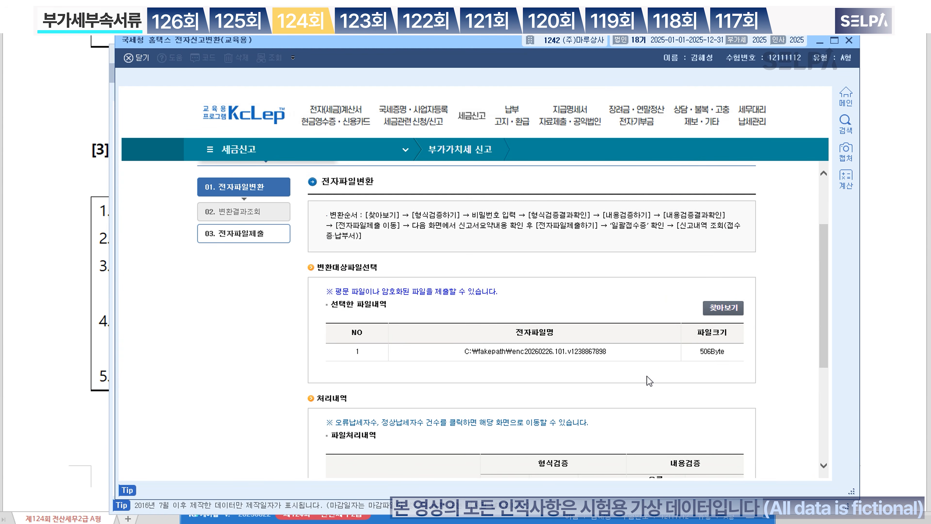
scroll(670, 326, down, 5)
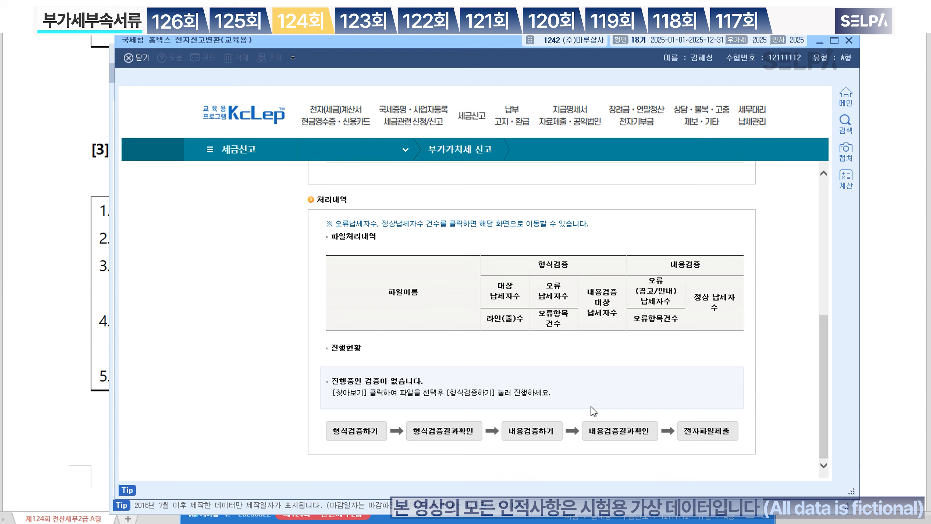
Step: Run and check format and content verification of the file using its password
click(360, 435)
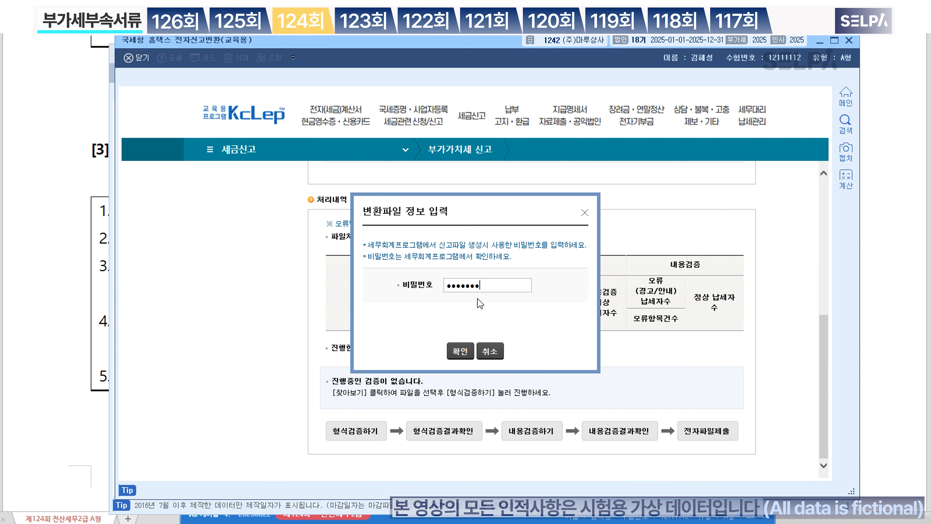
click(460, 351)
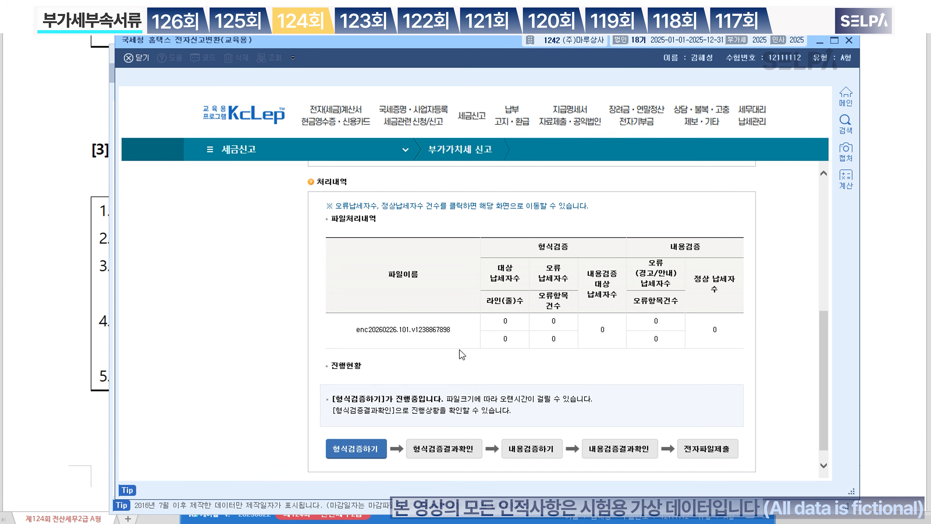
click(454, 452)
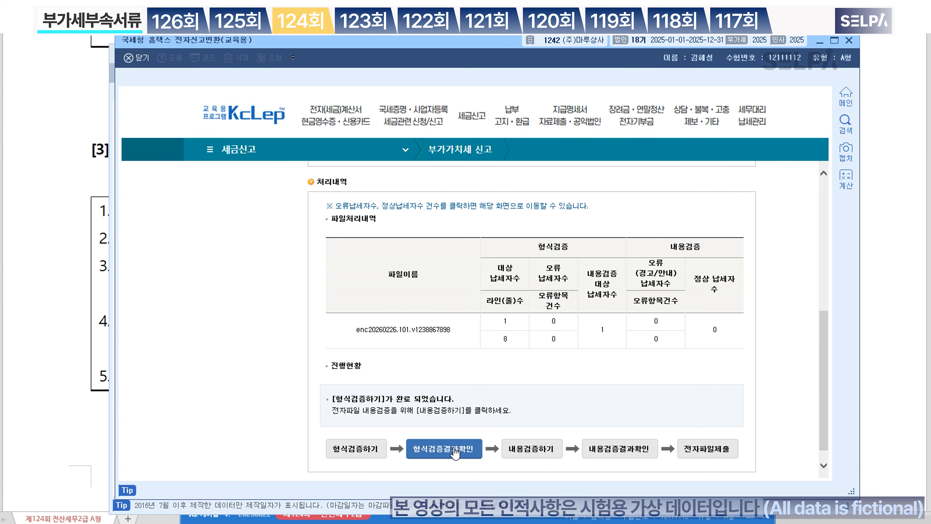
click(544, 457)
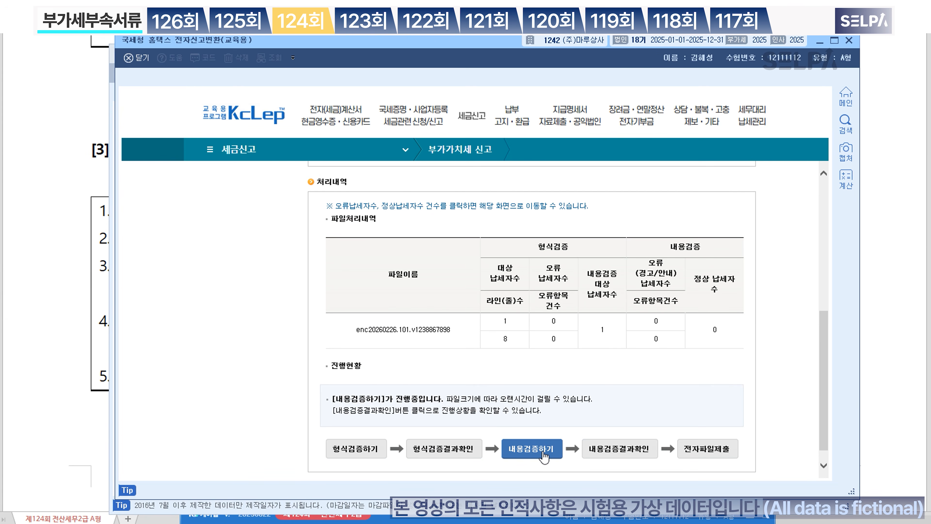
click(627, 454)
Step: Submit the converted 202503 VAT return and close the filing receipt
click(713, 454)
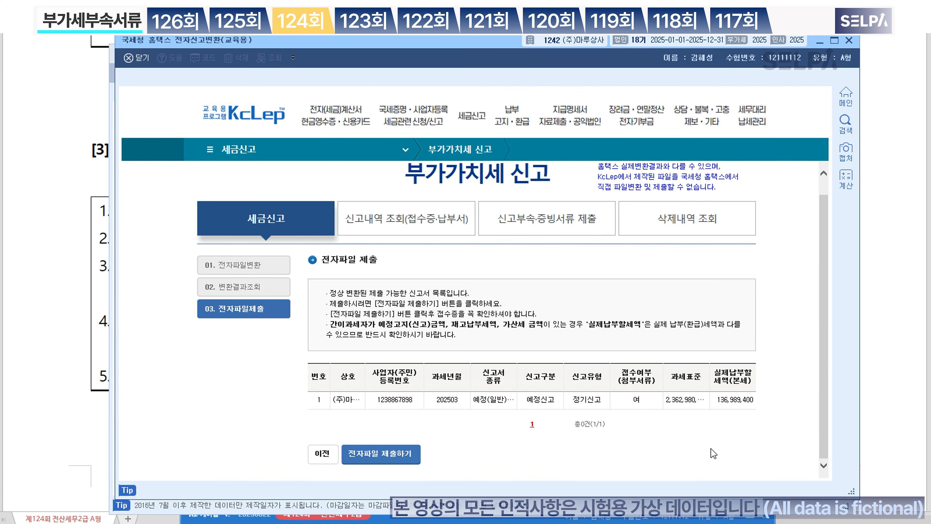
click(405, 455)
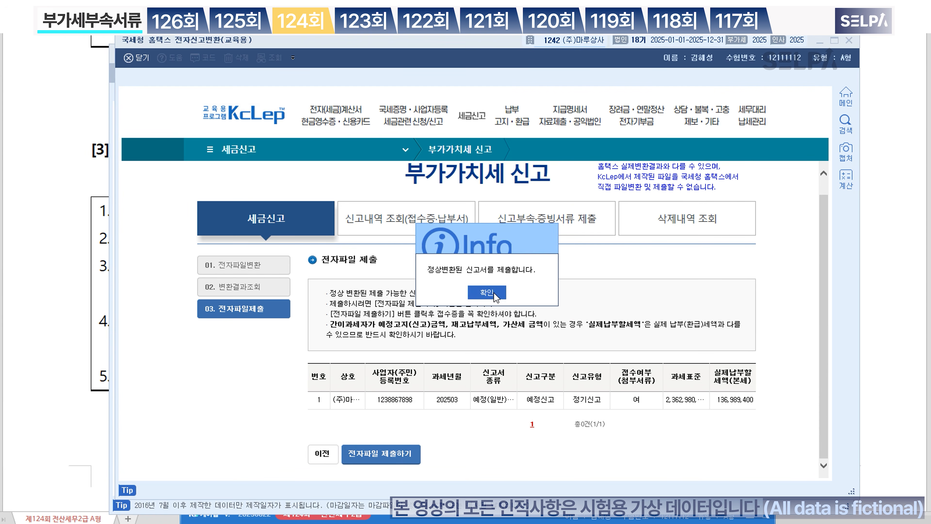
click(488, 292)
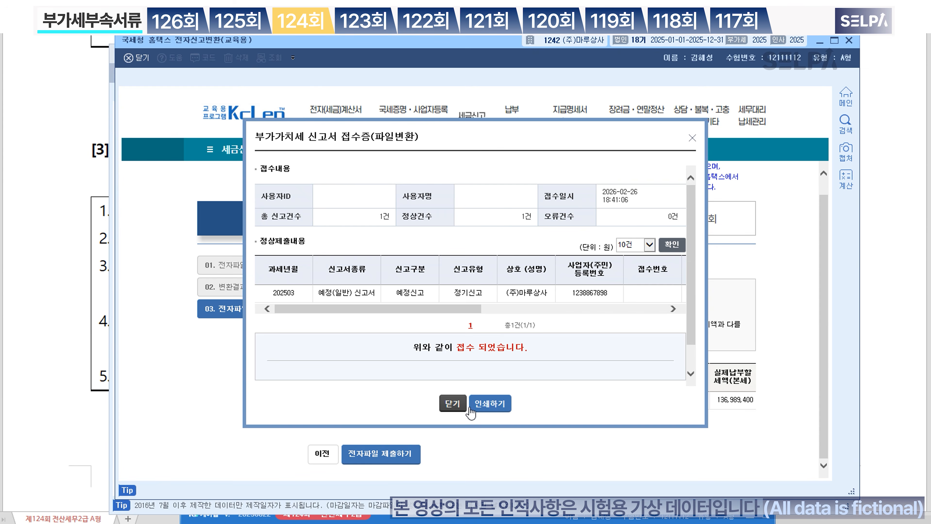
click(452, 404)
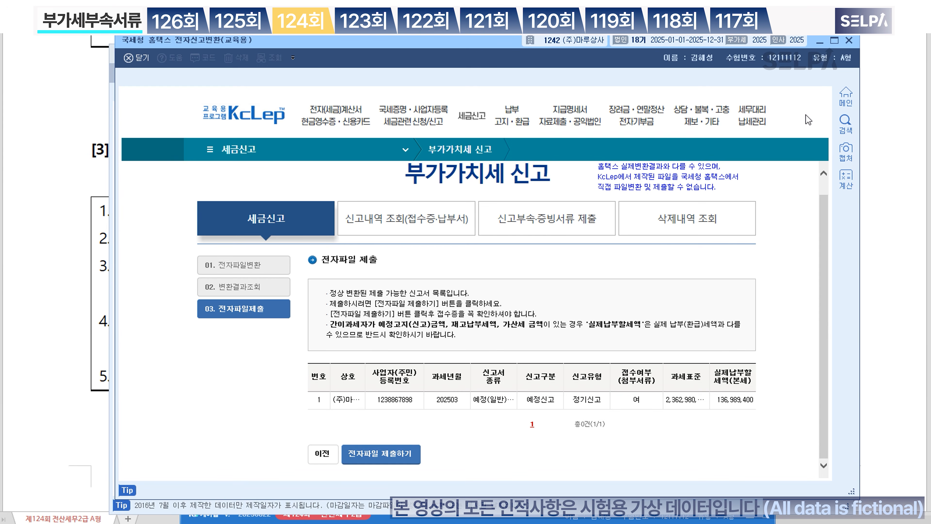
Step: Close the 전자신고변환 and 전자신고 windows and scroll the Hangul paper to page 14/14
click(850, 41)
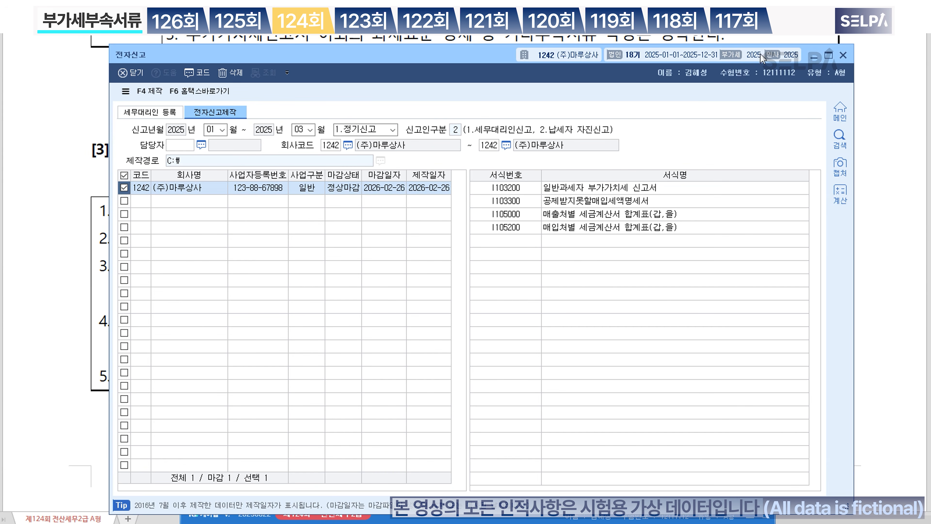
click(844, 55)
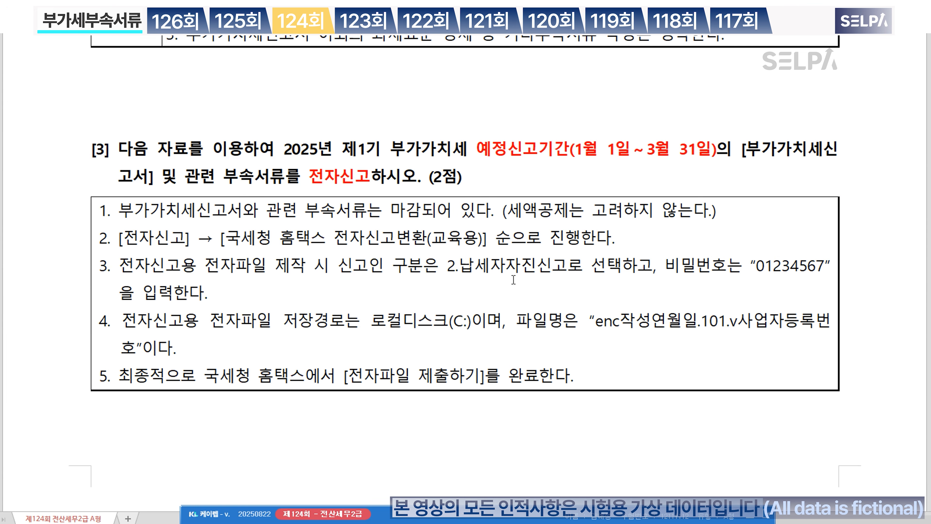
scroll(619, 273, down, 2)
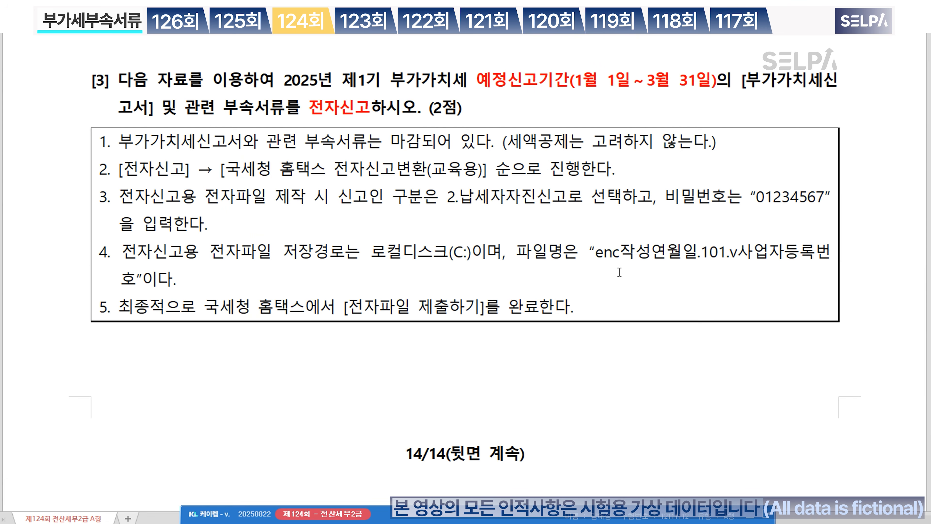
scroll(619, 272, down, 15)
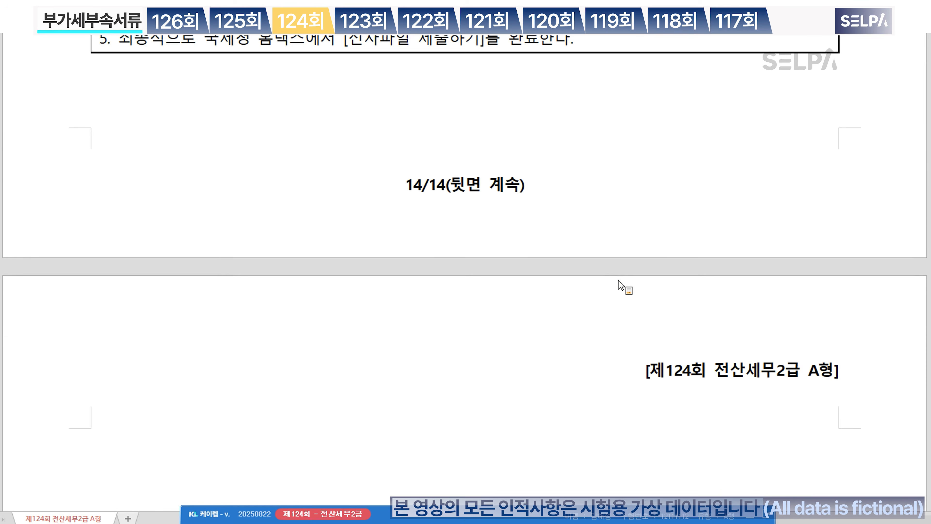
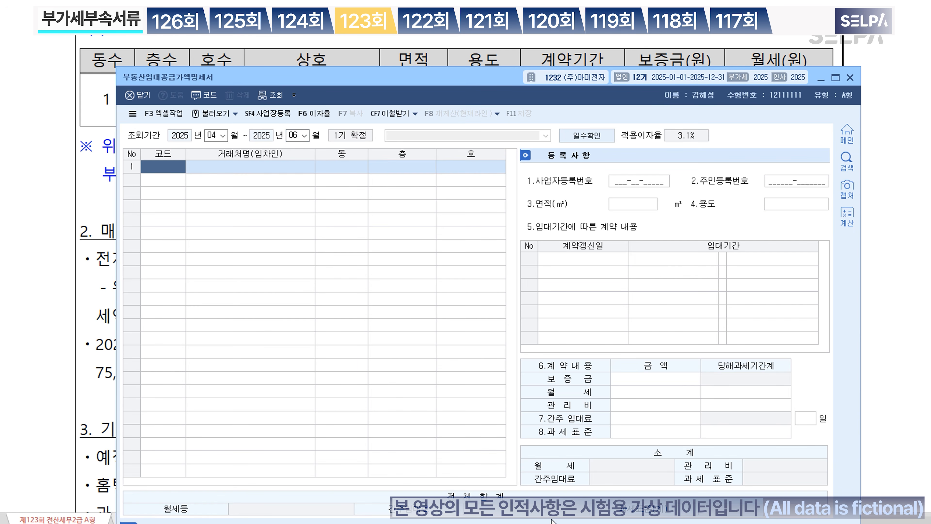
Step: Pick tenant 불야시 and enter building 1, floor 1, unit 101 on the rental statement
drag(443, 78, 425, 157)
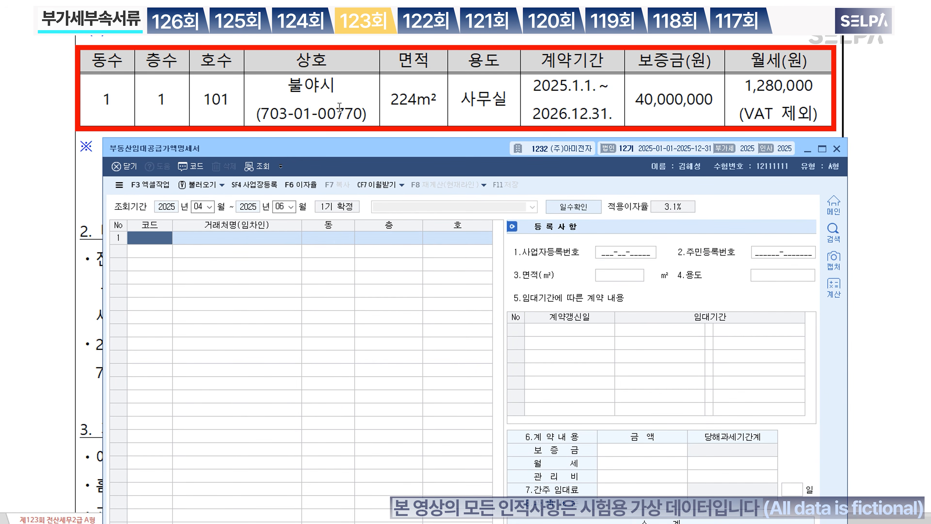
key(F2)
text(불)
key(Return)
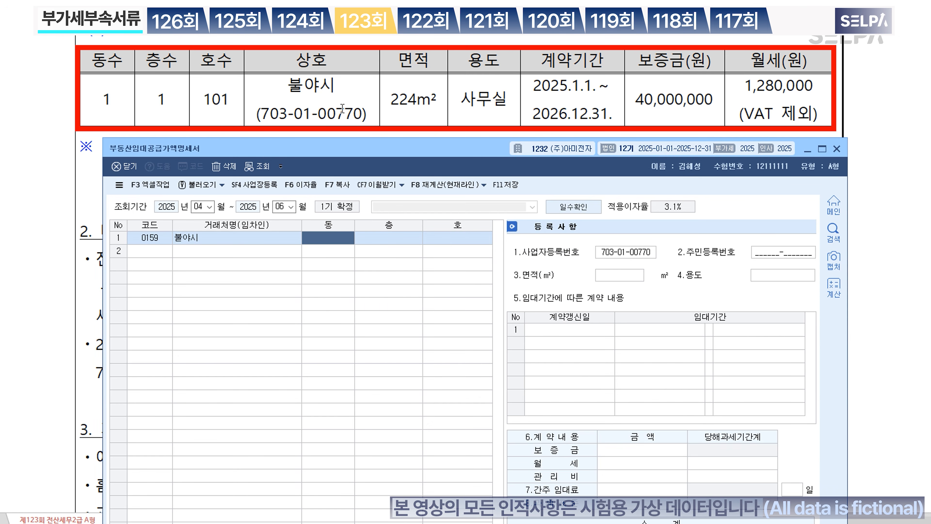
text(1)
key(Return)
text(1)
key(Return)
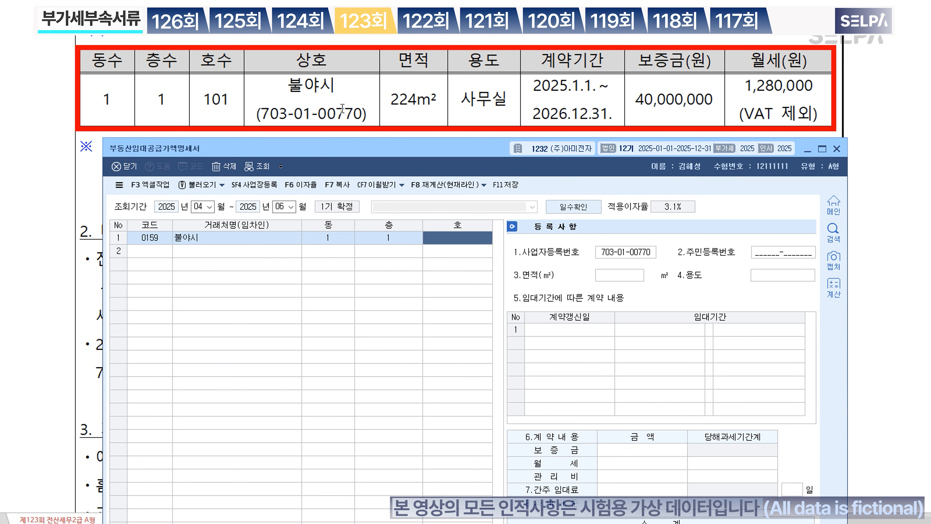
text(101)
key(Return)
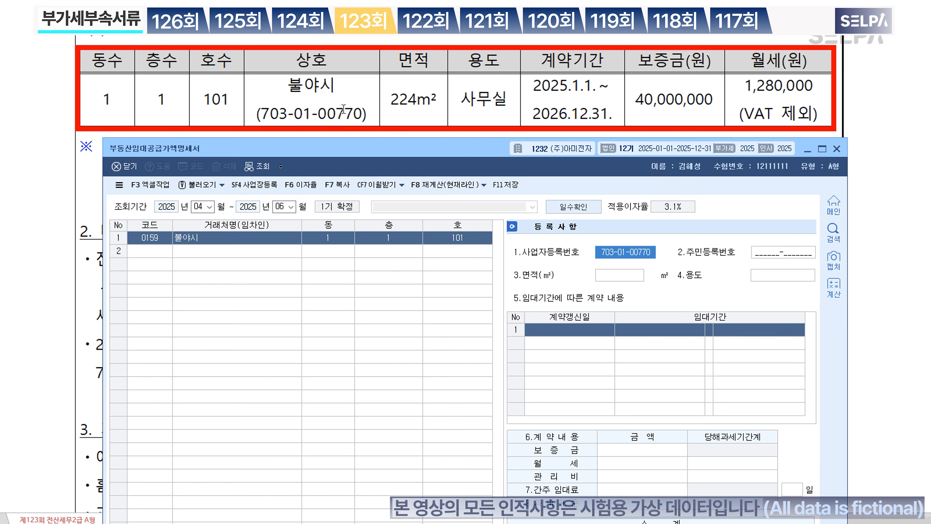
key(Return)
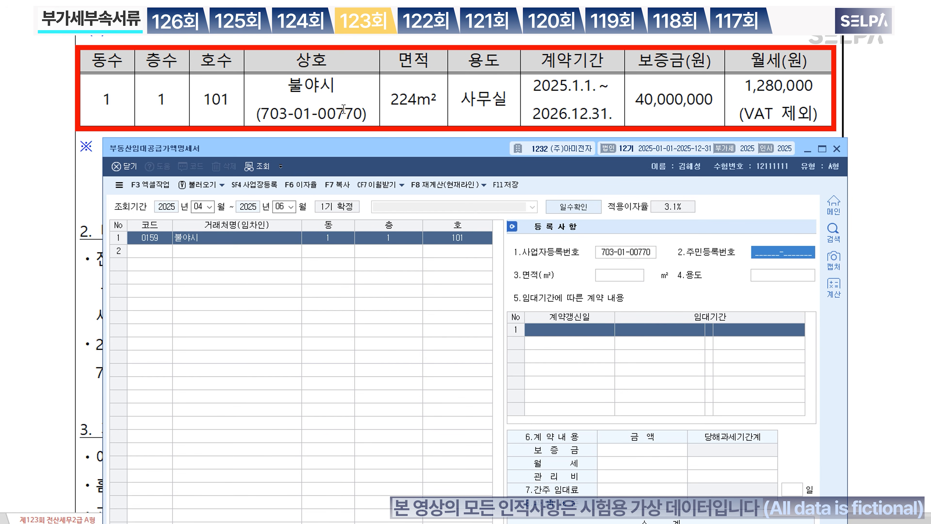
key(Return)
Step: Enter 224 m² 사무실, lease 2025-01-01 to 2026-12-31, 40,000,000 deposit and 1,280,000 monthly rent
text(22)
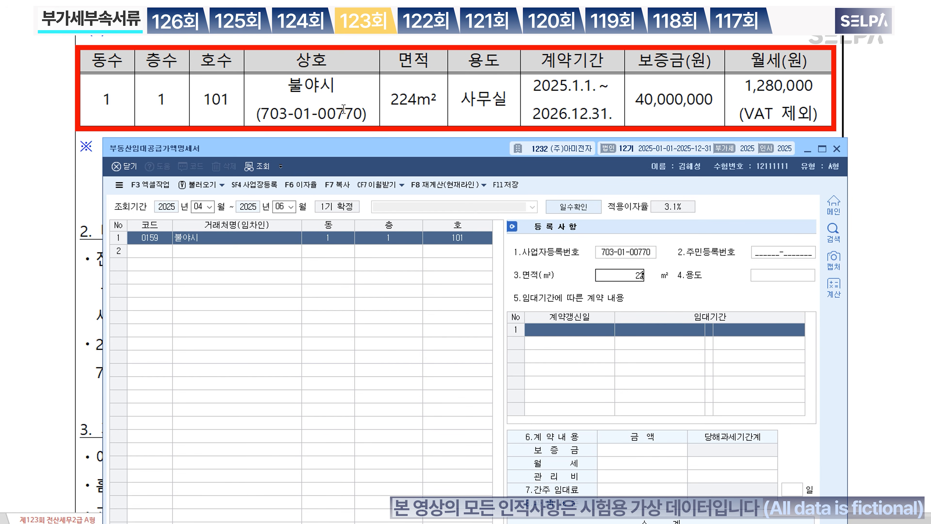
text(4)
key(Return)
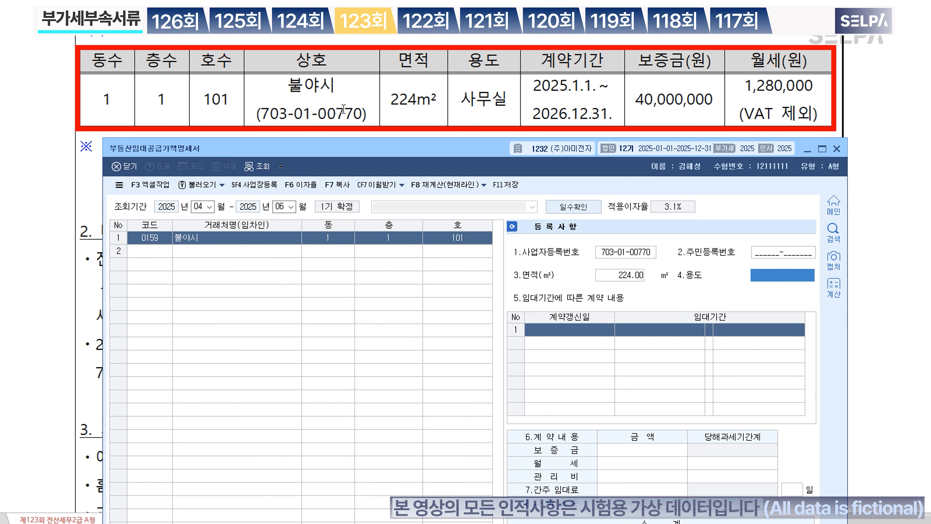
text(사무실)
key(Return)
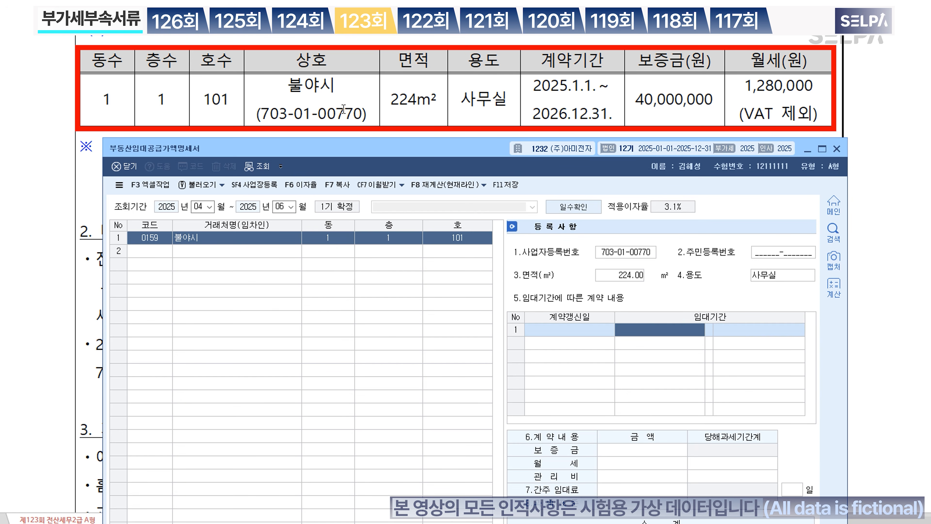
text(20250101)
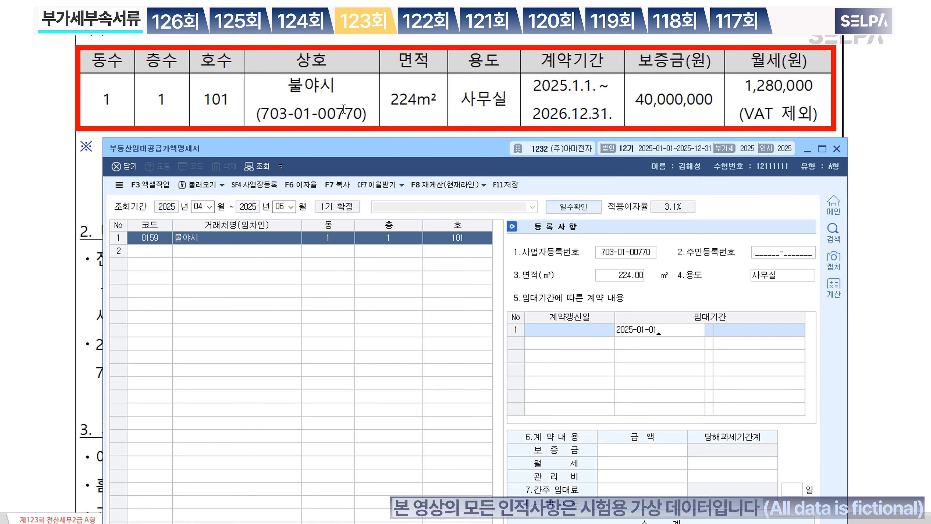
key(Return)
text(202)
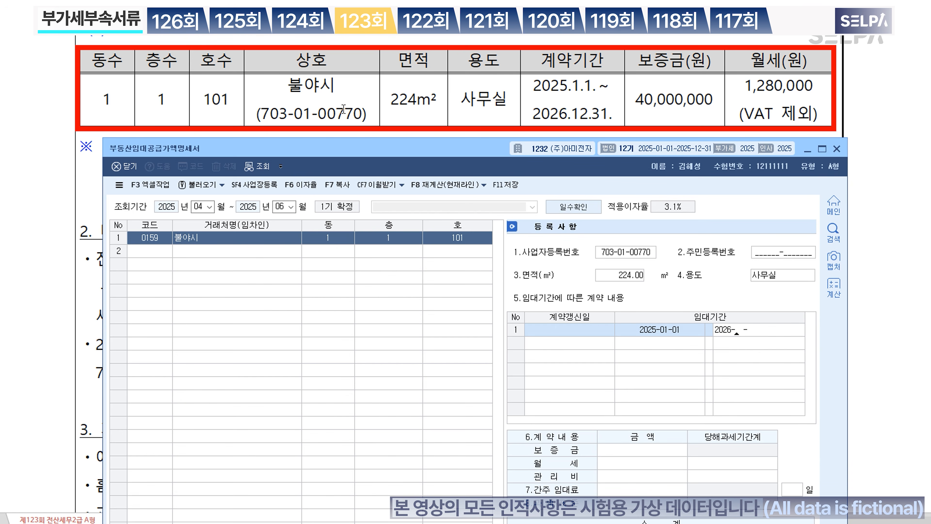
text(6-12-31)
key(Return)
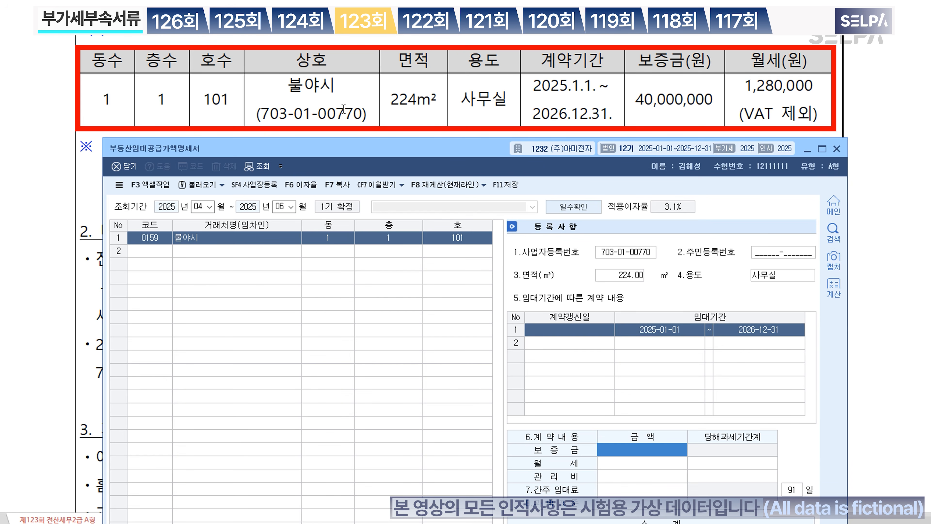
text(40000000)
key(Return)
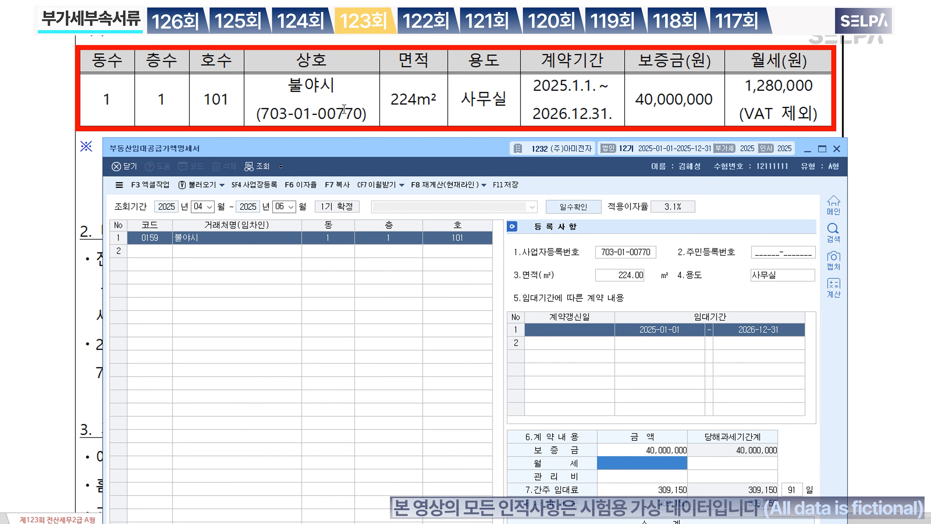
text(1,28)
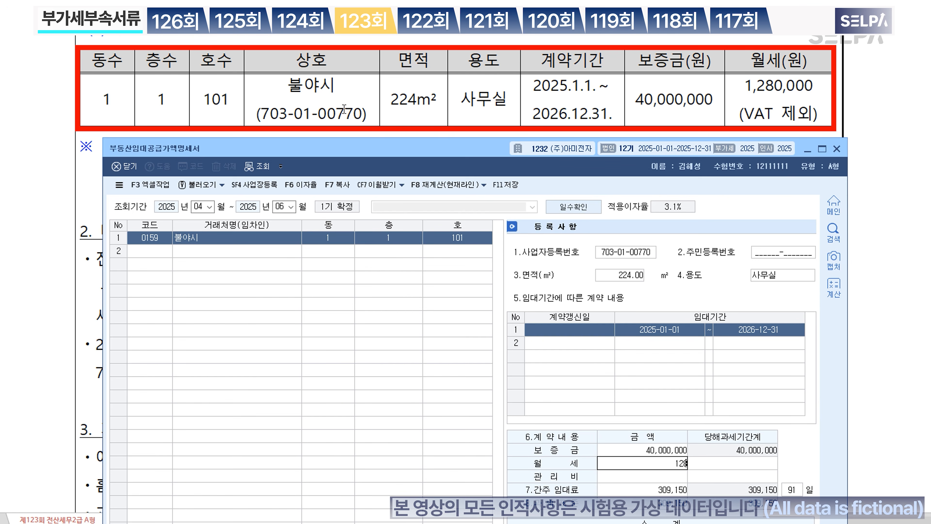
text(0,000)
key(Return)
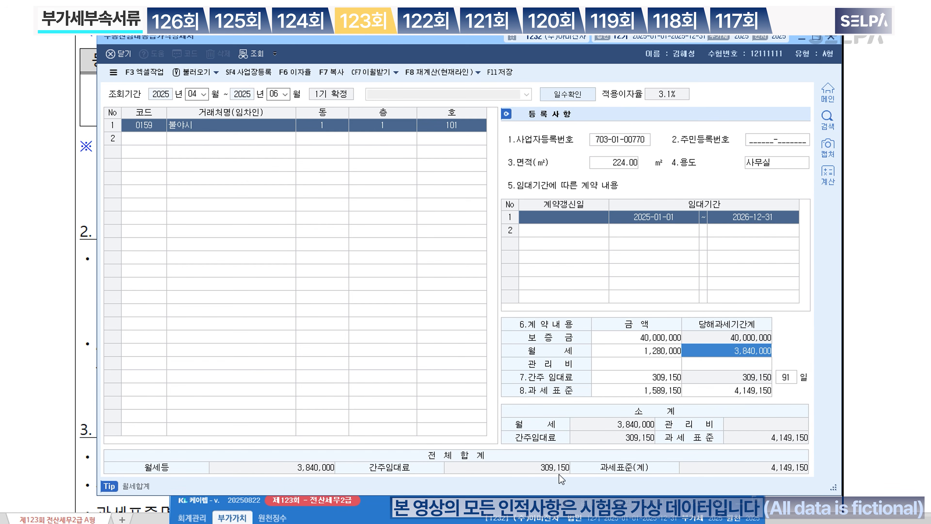
Step: Note '>> 309,150원' after the rental instruction on the exam paper and highlight it yellow
click(867, 202)
click(443, 169)
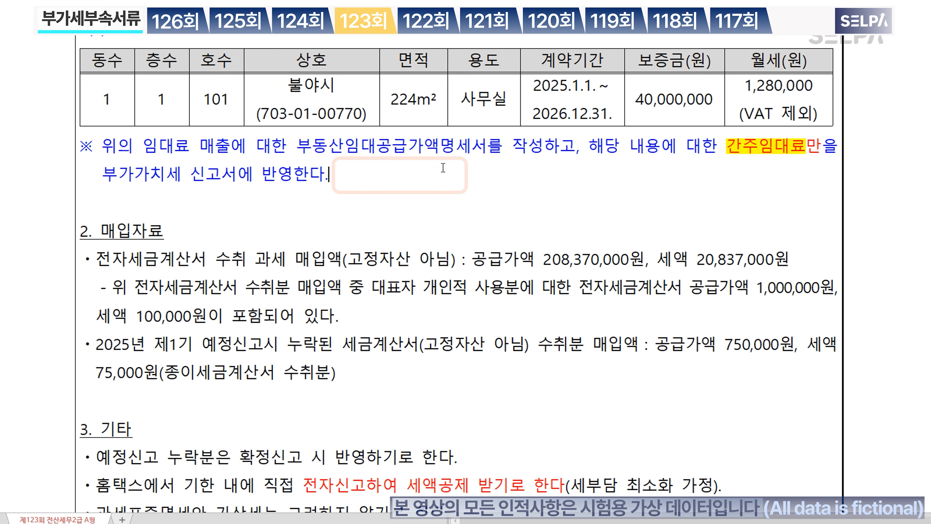
text(>> 309)
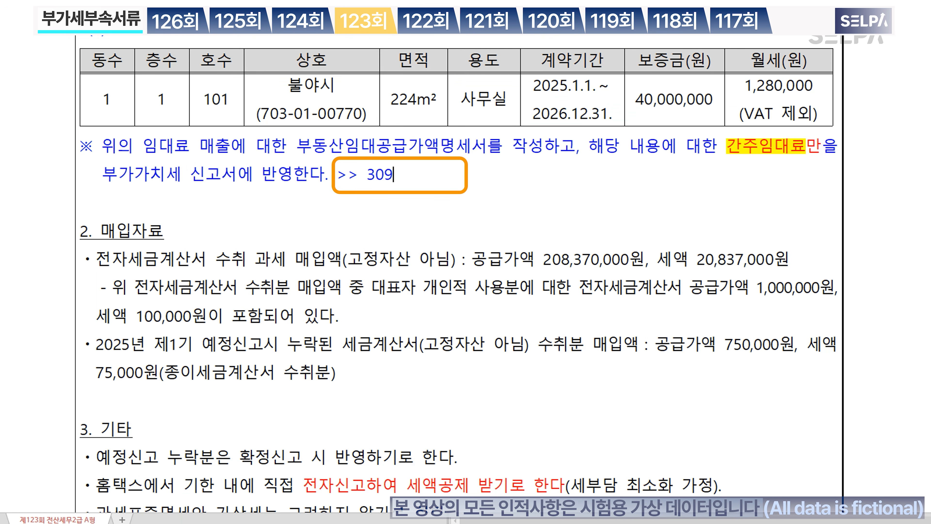
text(,150원)
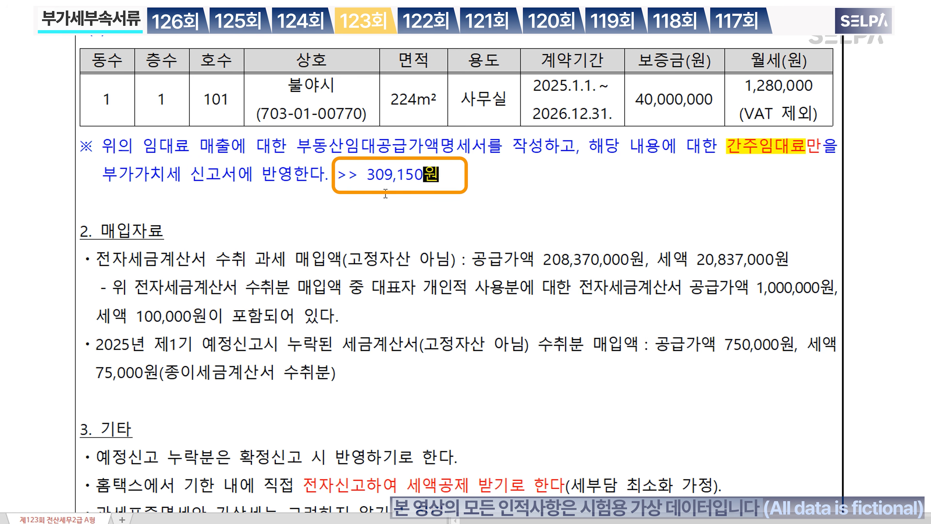
drag(367, 180, 443, 177)
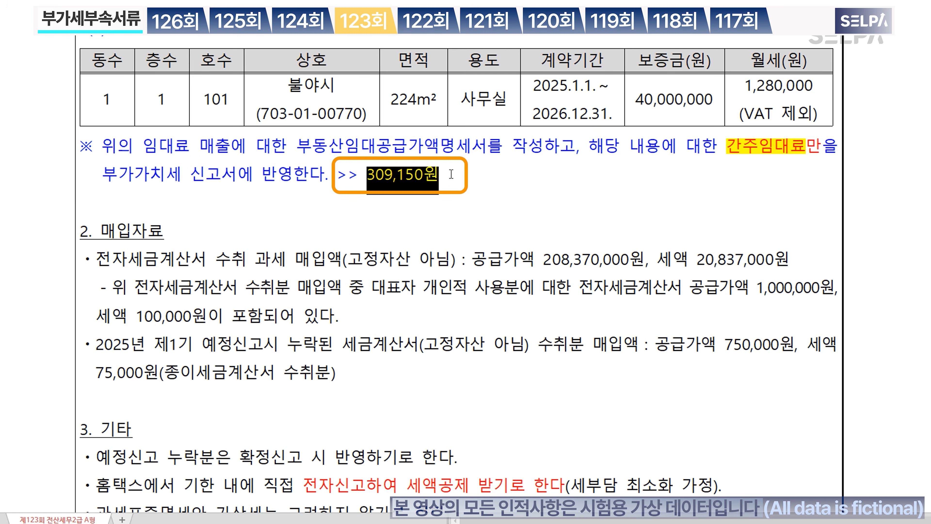
key(alt+shift+1)
Step: Save the rental supply value statement and close its window
key(alt+Tab)
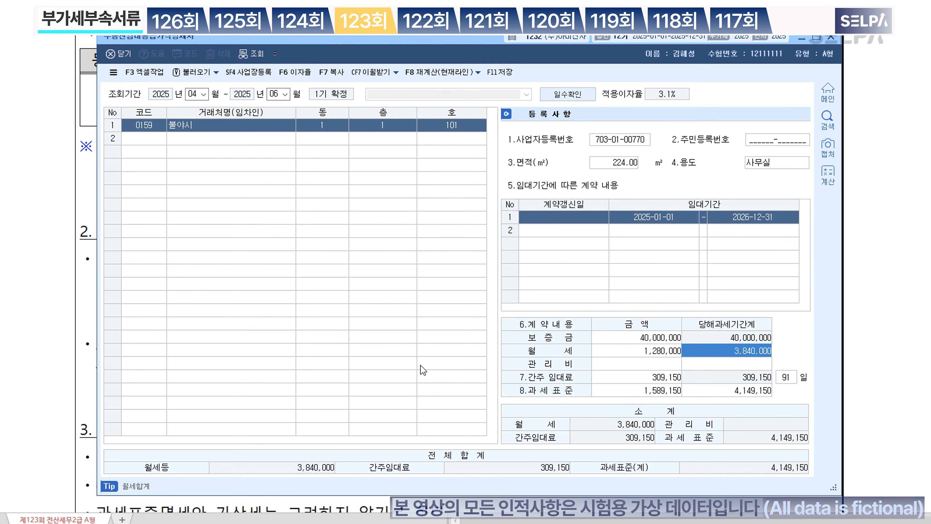
click(508, 73)
click(832, 37)
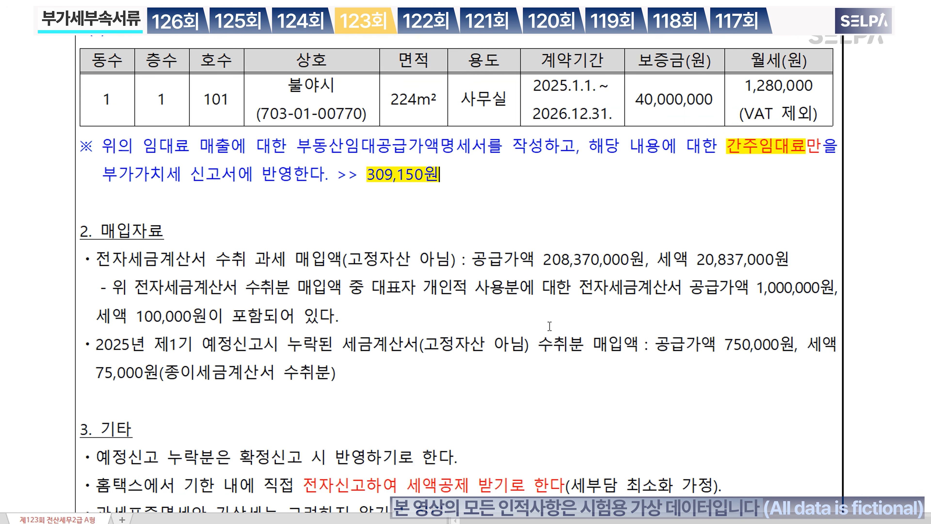
scroll(526, 322, up, 6)
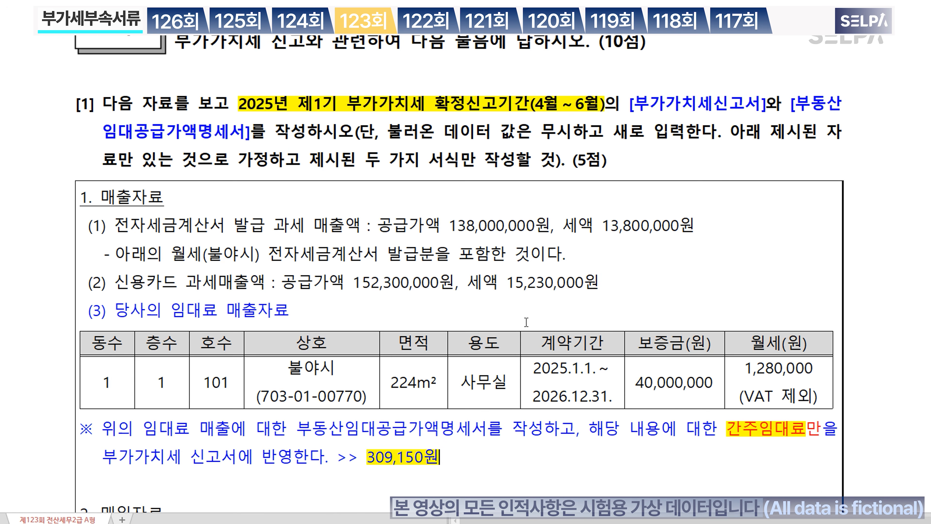
scroll(526, 322, down, 3)
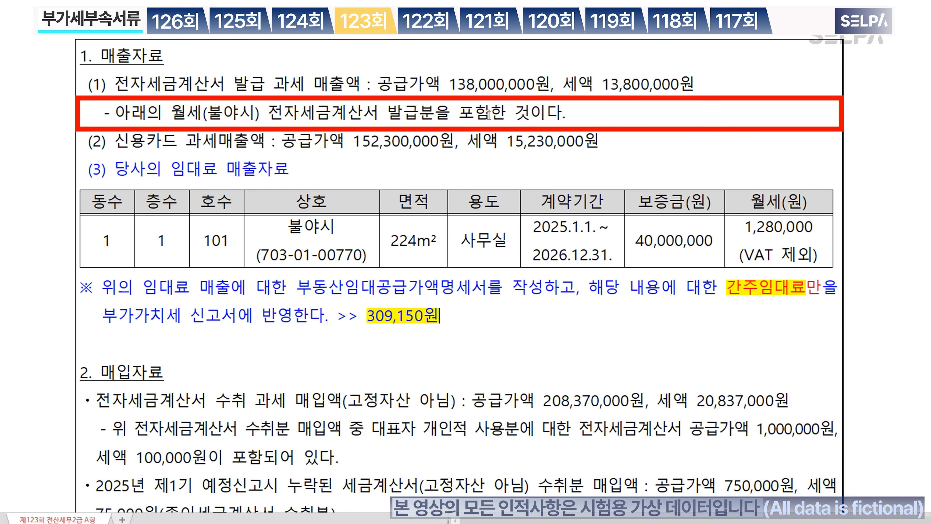
scroll(420, 299, down, 3)
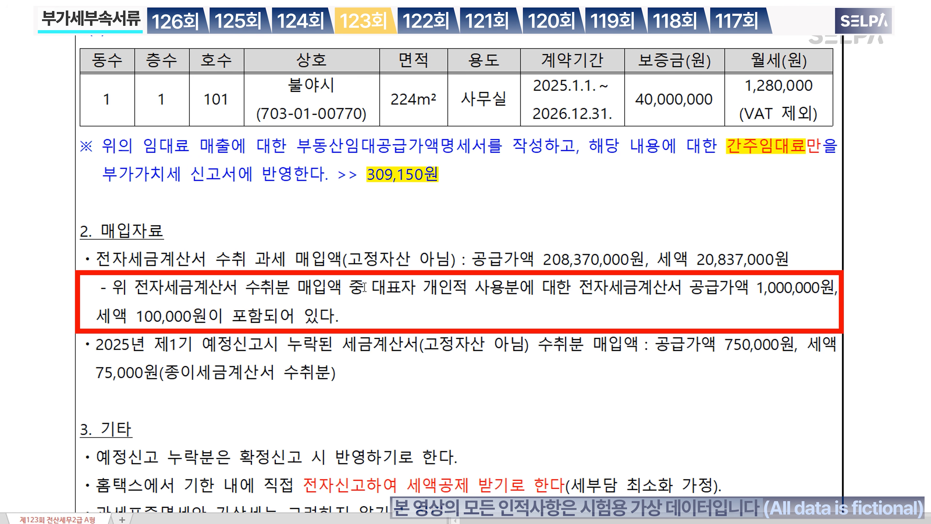
drag(365, 293, 524, 294)
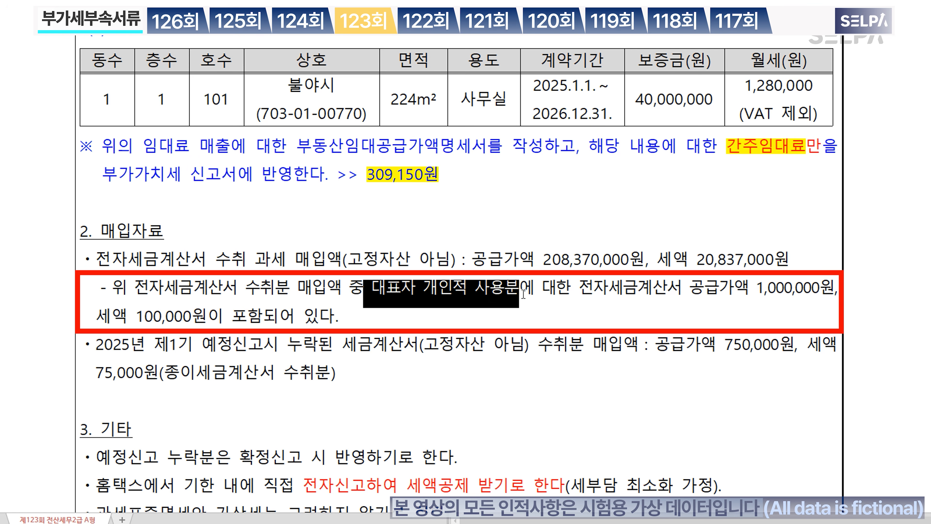
key(ctrl+m)
key(r)
click(522, 295)
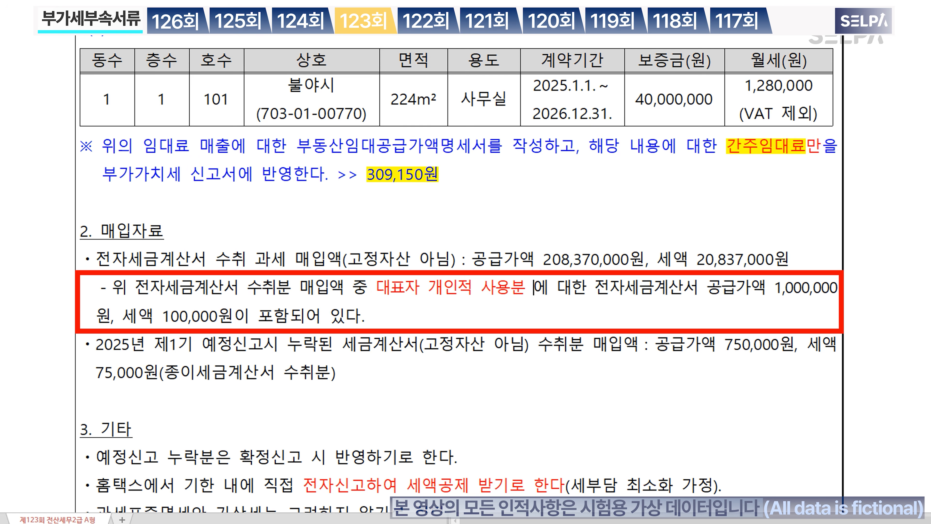
text(>> 불공)
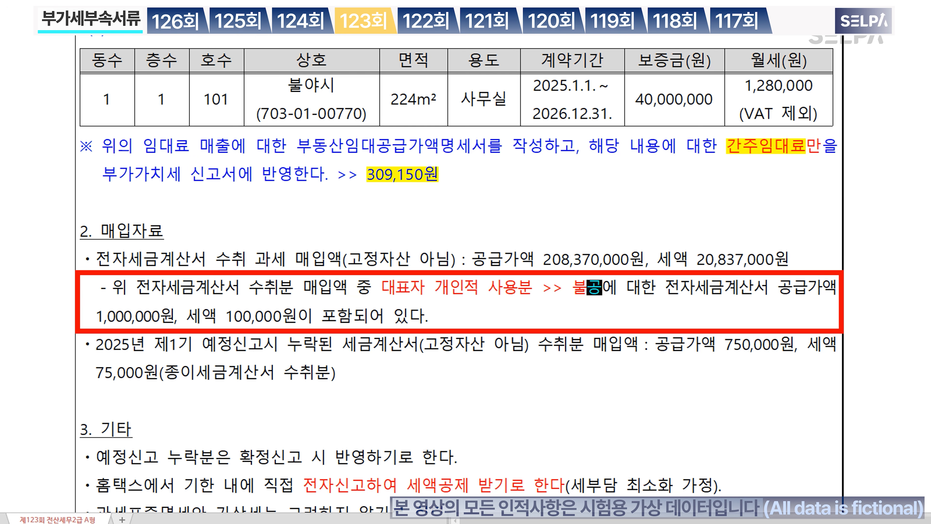
text( 17.)
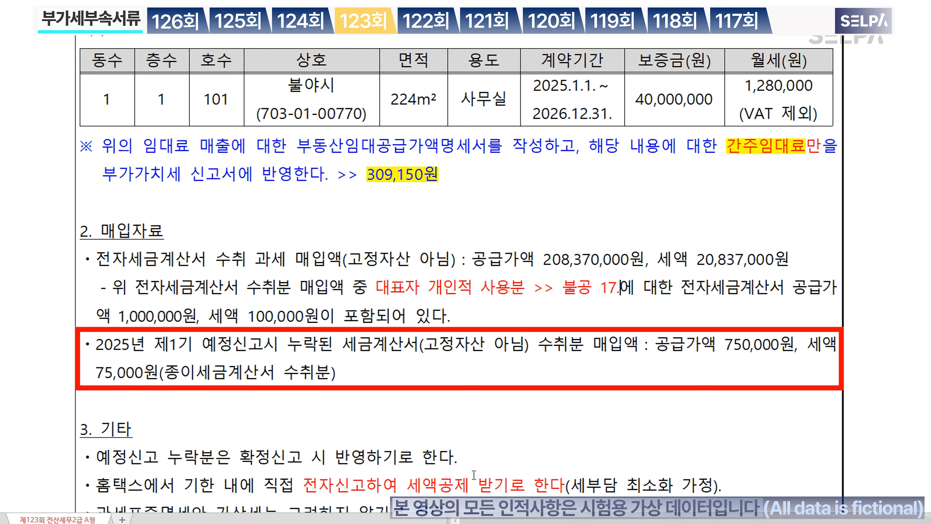
scroll(495, 351, up, 2)
scroll(495, 350, up, 2)
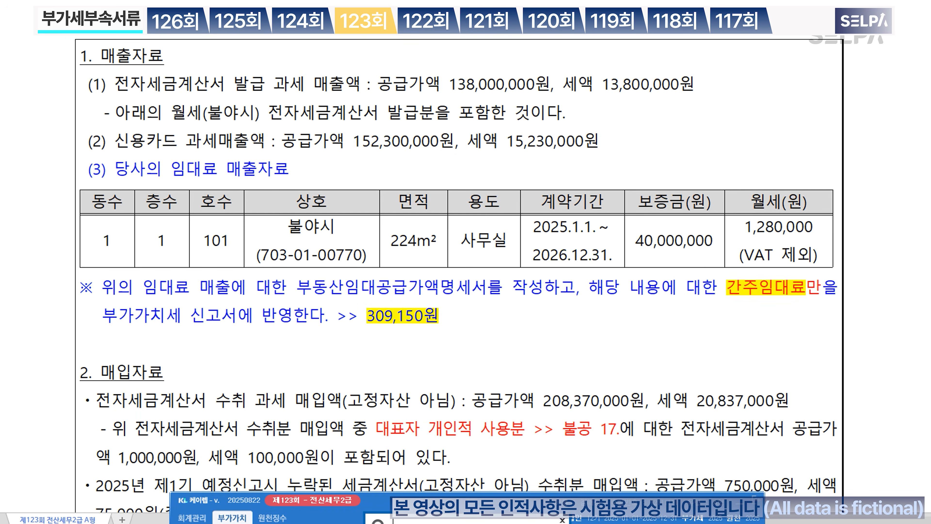
Step: Open the VAT return (ㅂㄱㄱ) for the April–June period
text(ㅂㄱㄱ)
key(Return)
key(Return)
text(4)
key(Return)
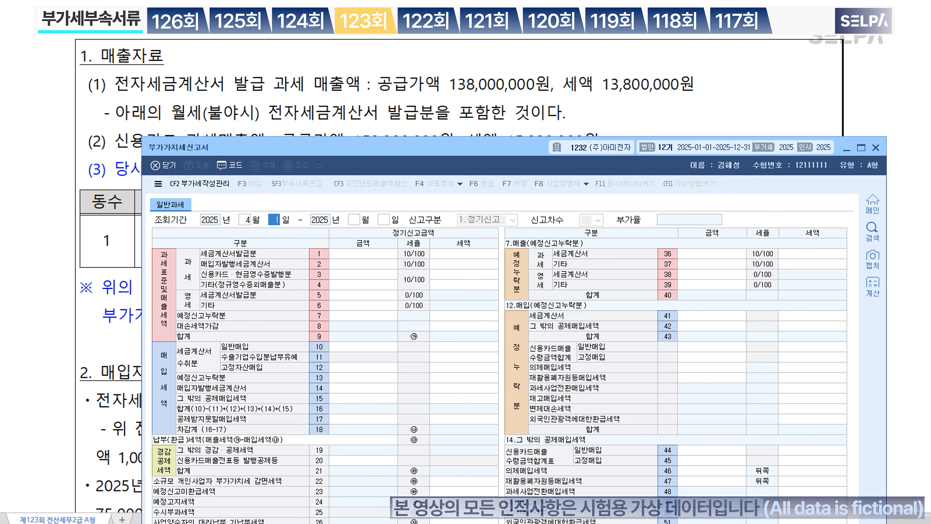
key(Return)
text(6)
key(Return)
key(Return)
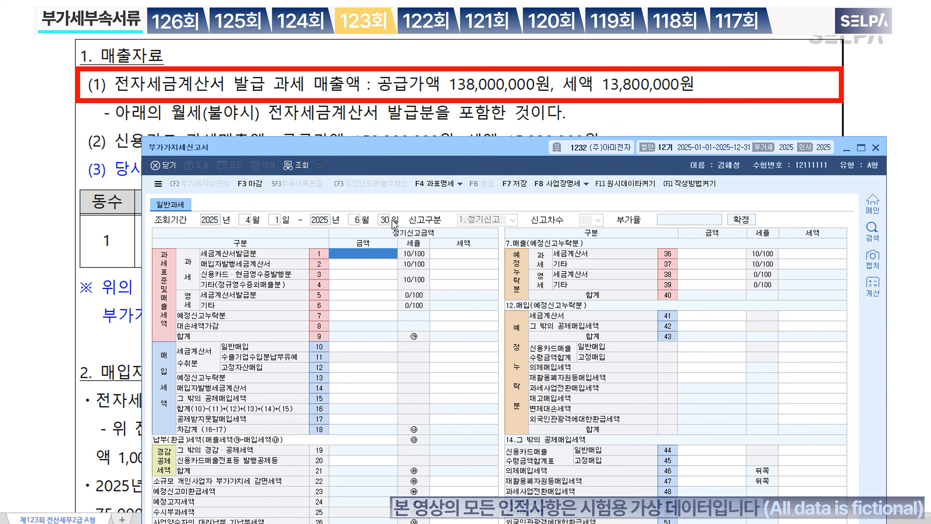
Step: Enter 138,000,000 tax-invoice sales, 152,300,000 card sales and 309,150 deemed rent as other sales
text(138,000,000)
key(Return)
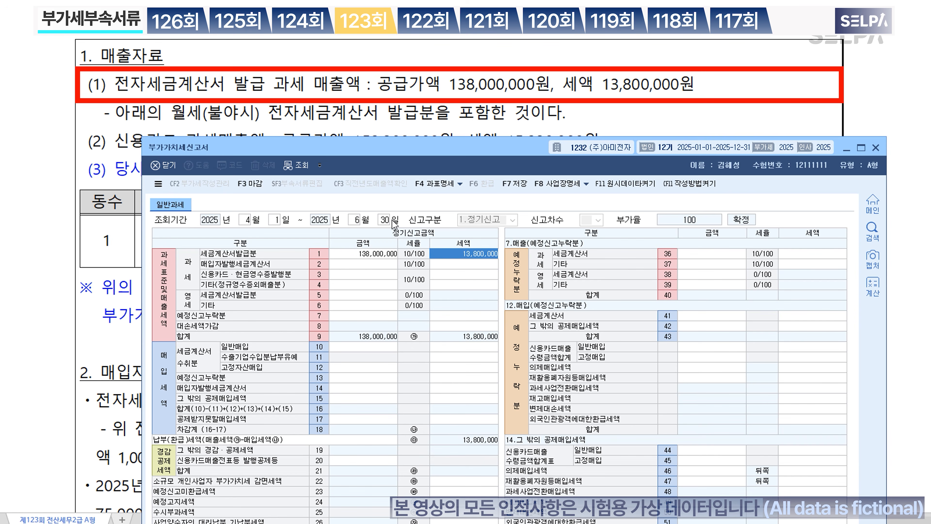
scroll(466, 89, down, 3)
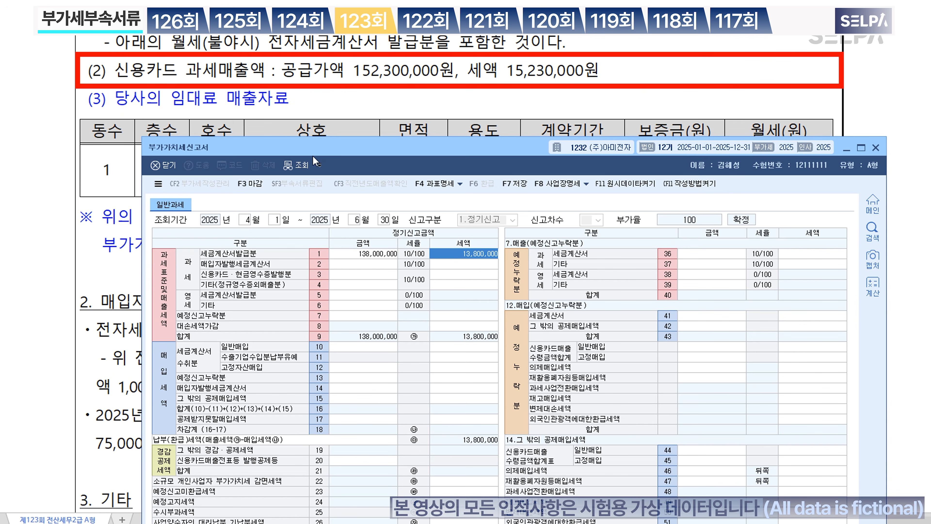
click(352, 274)
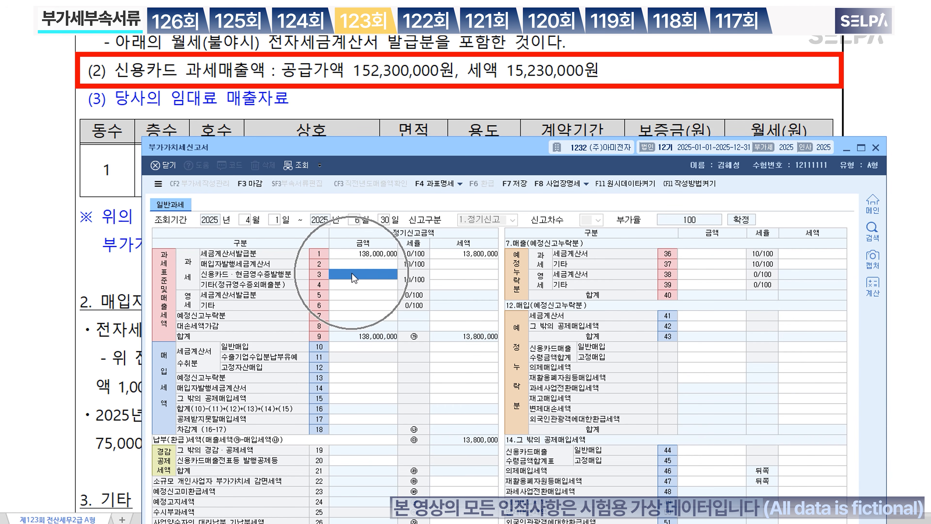
text(152,300,000)
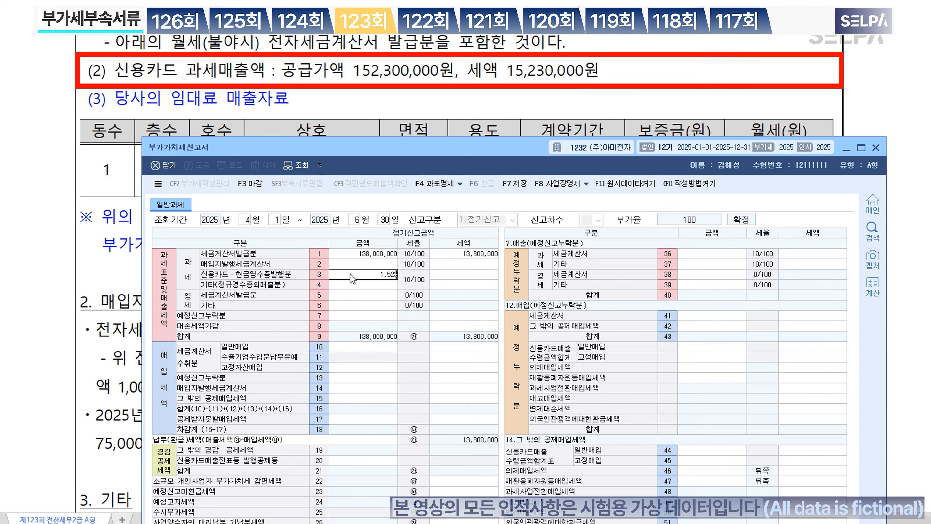
key(Return)
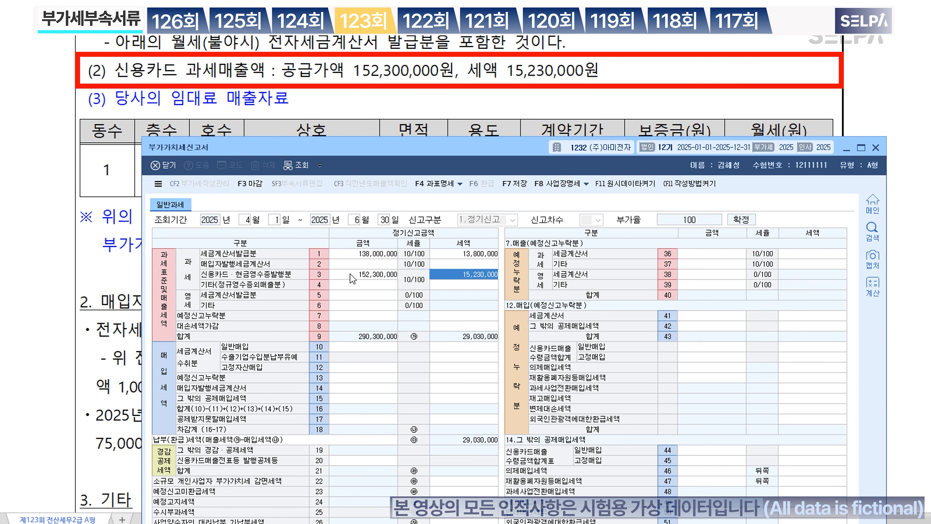
scroll(425, 142, down, 3)
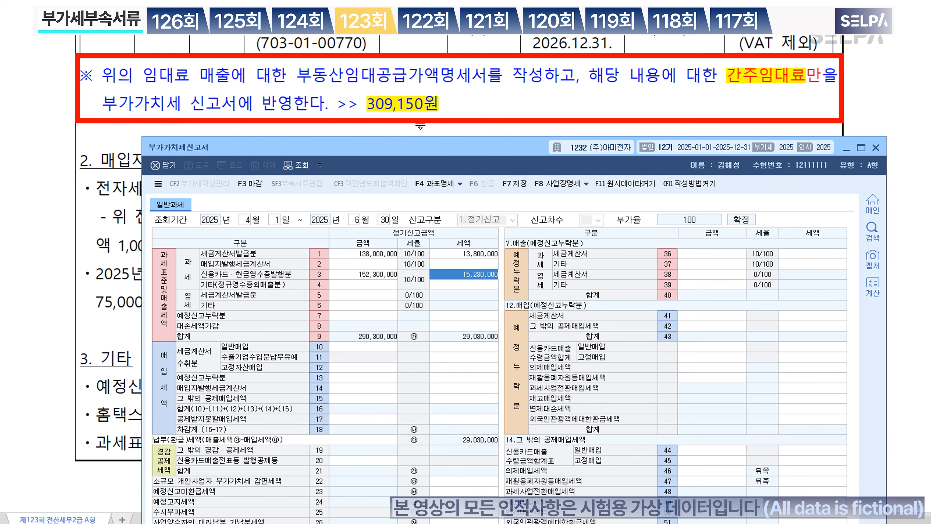
click(414, 110)
click(356, 287)
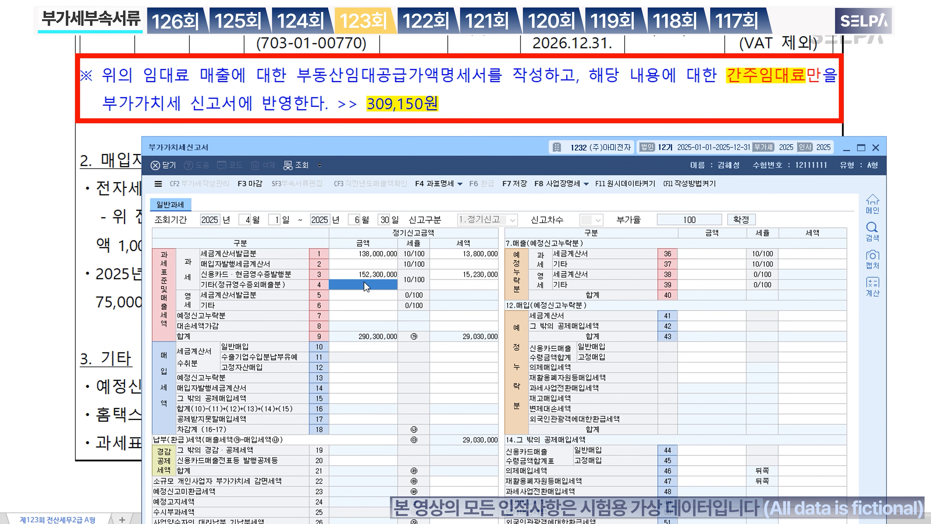
text(309,150)
key(Return)
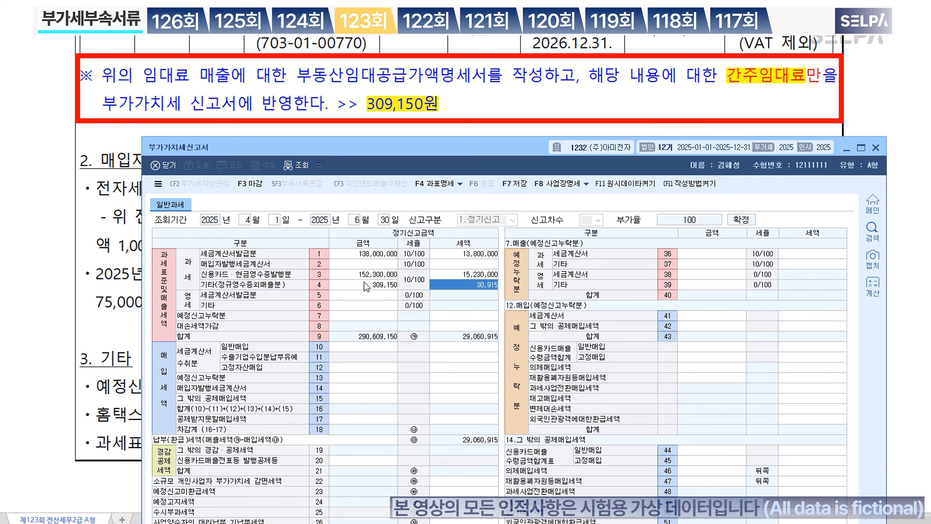
click(486, 287)
Step: Enter line 10 general tax-invoice purchases of 208,370,000 with 20,837,000 input tax
scroll(465, 120, down, 3)
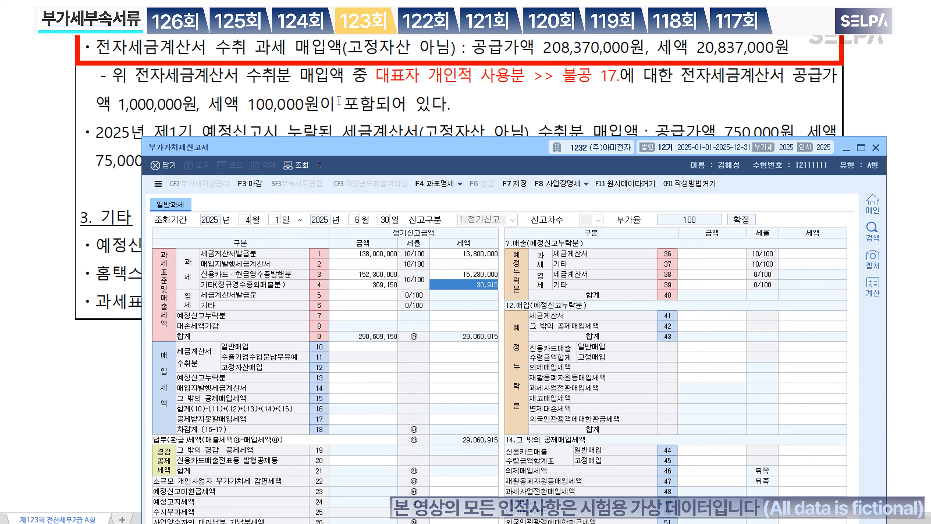
click(355, 349)
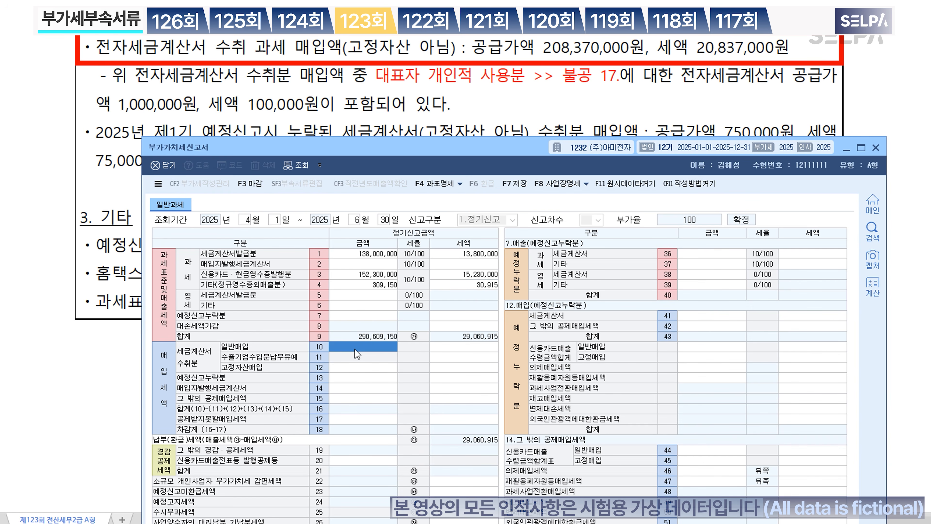
text(20)
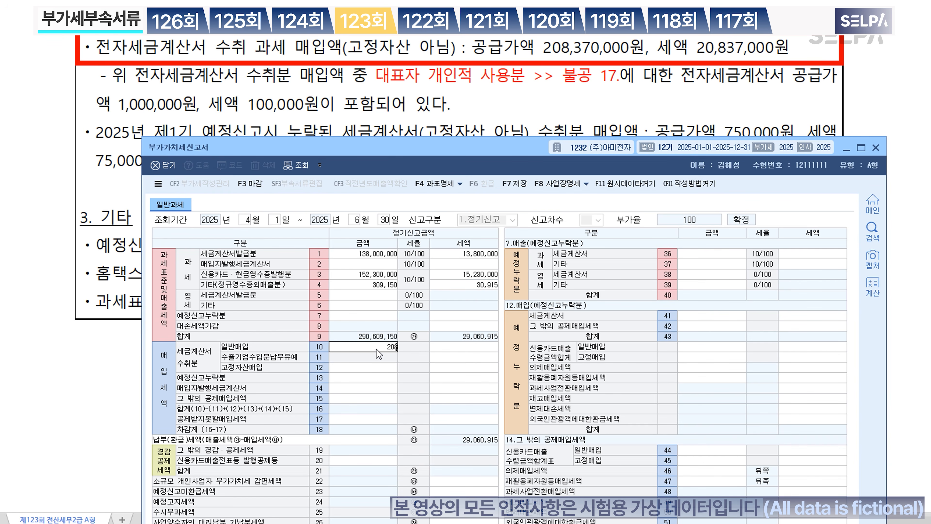
text(8,370,000)
key(Return)
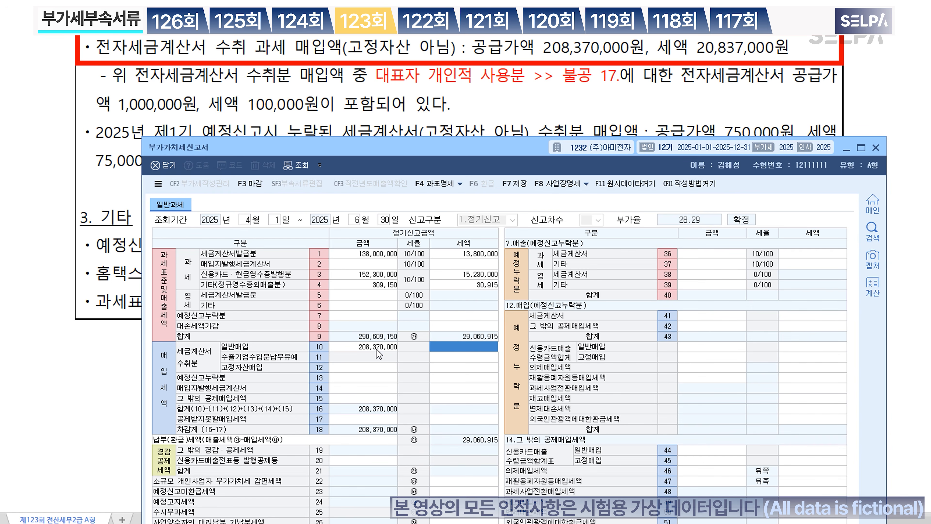
text(20,837,)
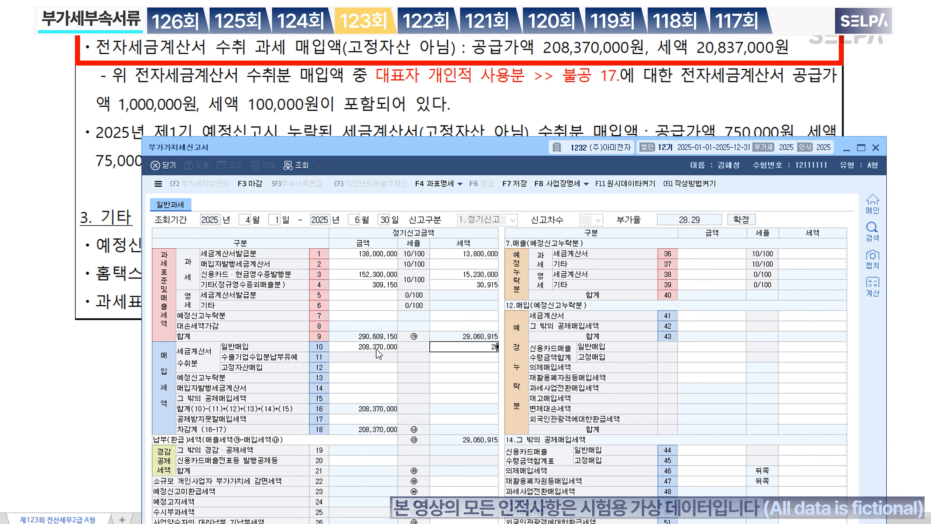
text(000)
key(Return)
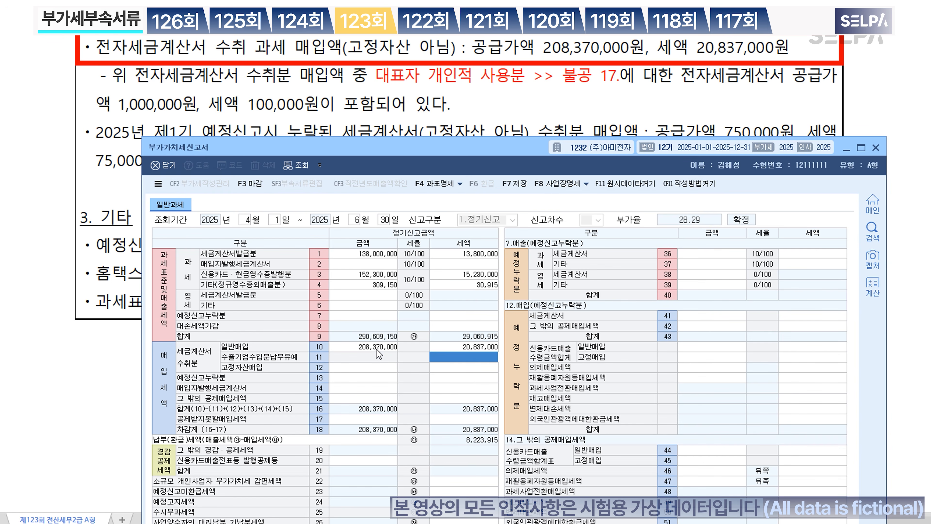
click(483, 348)
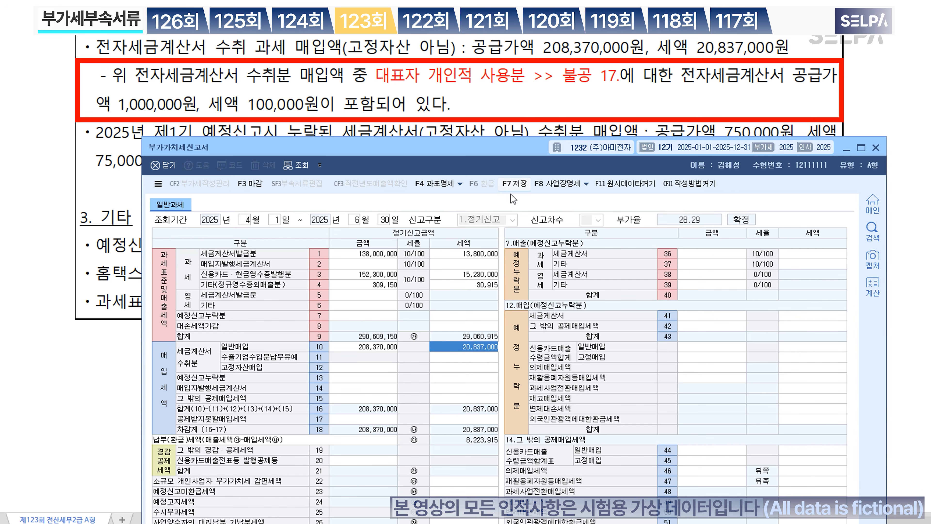
Step: Enter 1,000,000 with 100,000 tax on line 53 as non-deductible personal-use purchases
click(386, 419)
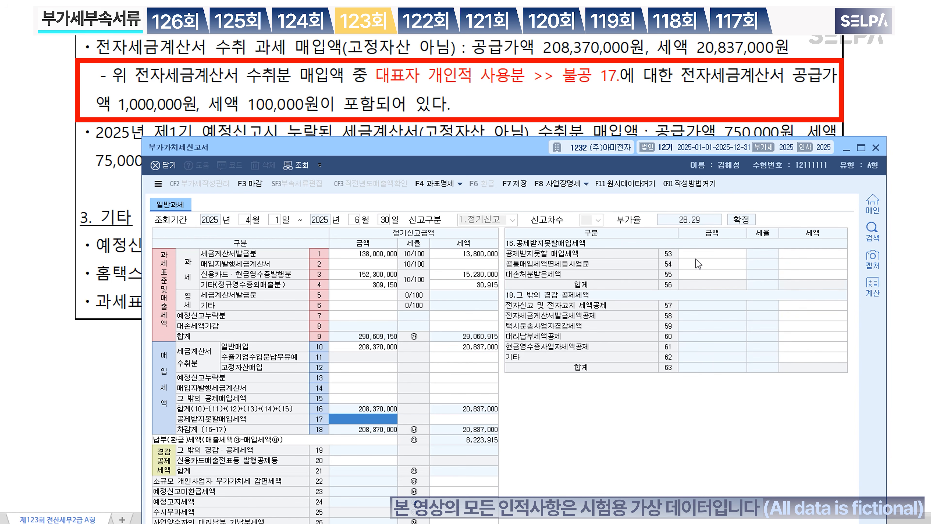
click(701, 255)
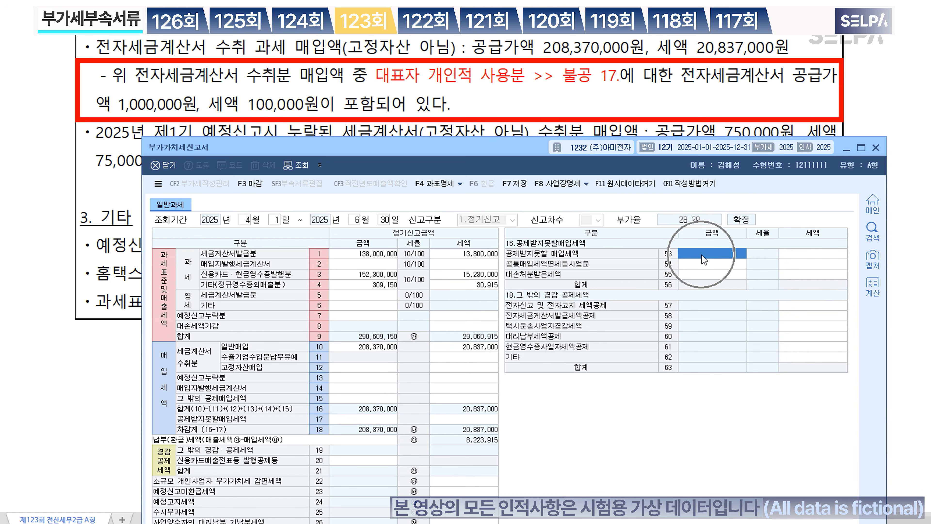
text(1000000)
key(Return)
text(100)
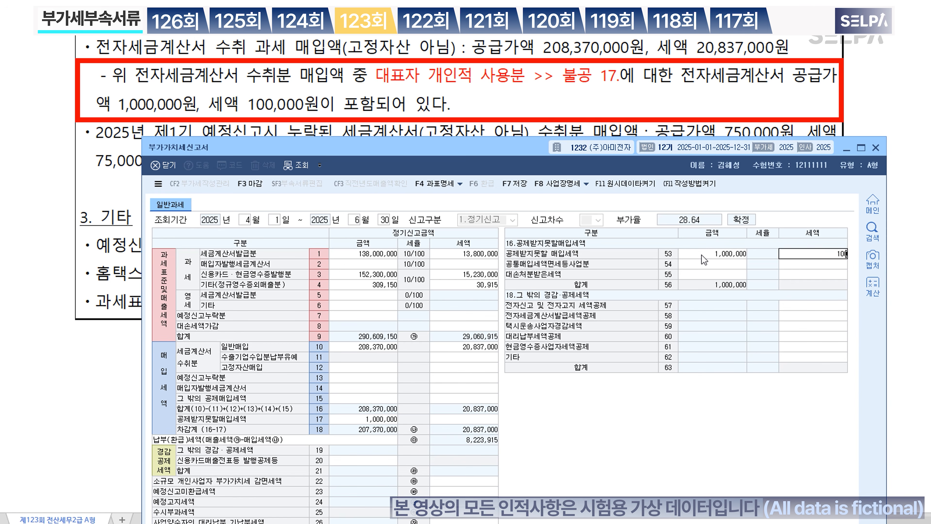
text(,000)
key(Return)
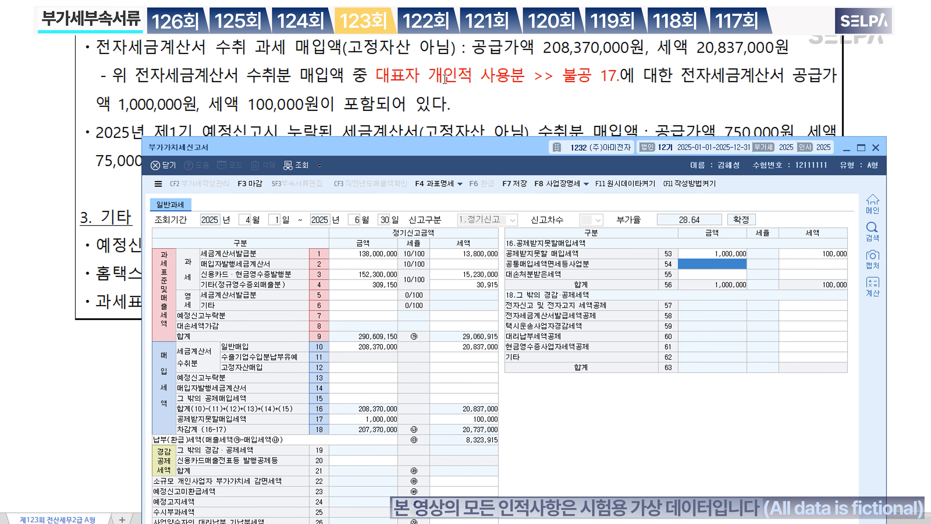
scroll(445, 79, down, 2)
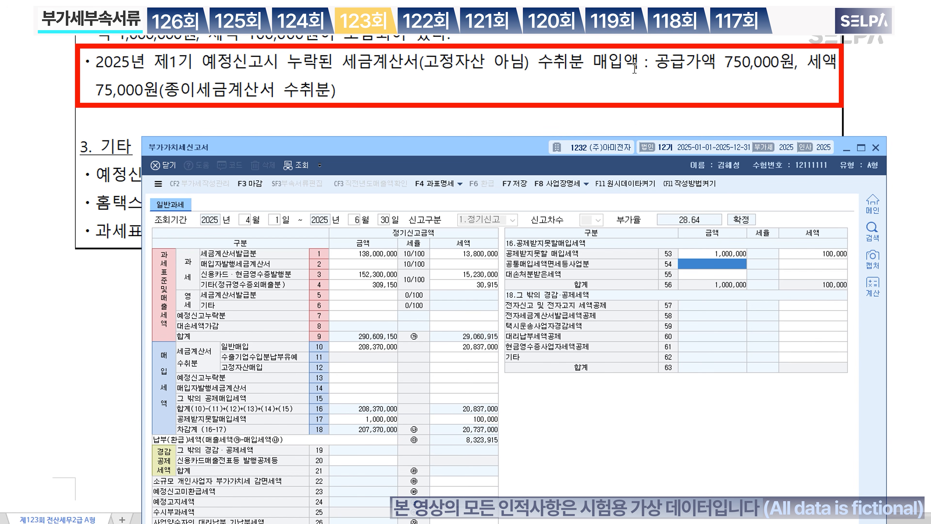
Step: Enter 750,000 with 75,000 tax on line 41 as an omitted preliminary-period tax-invoice purchase
click(347, 380)
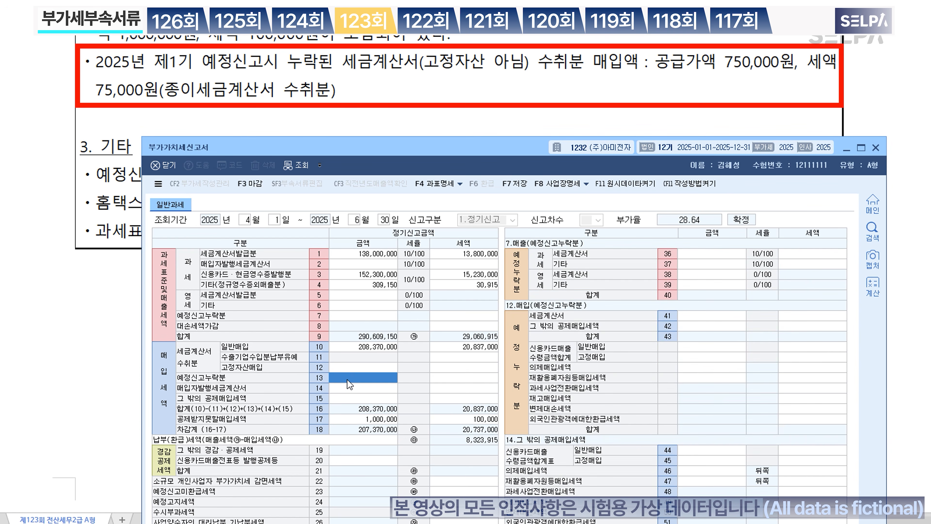
click(730, 317)
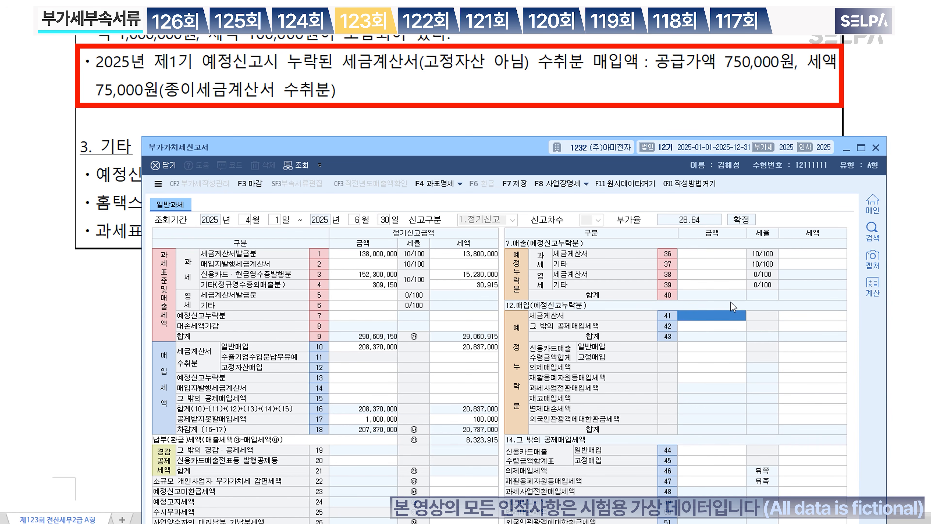
key(Return)
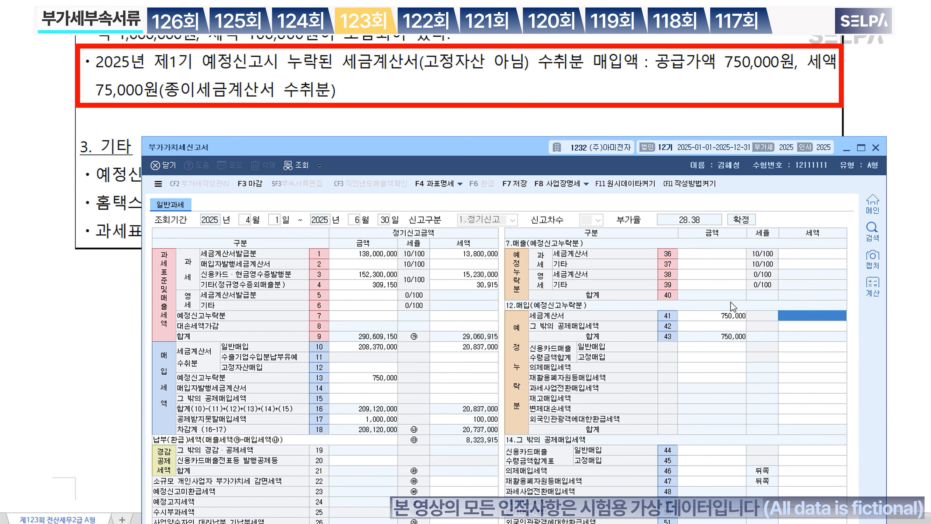
text(750000)
key(Return)
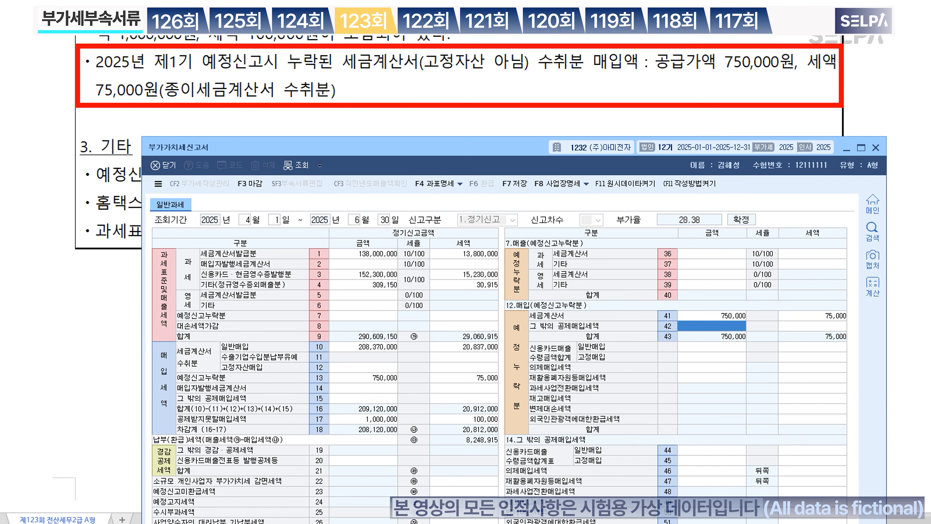
scroll(427, 74, down, 3)
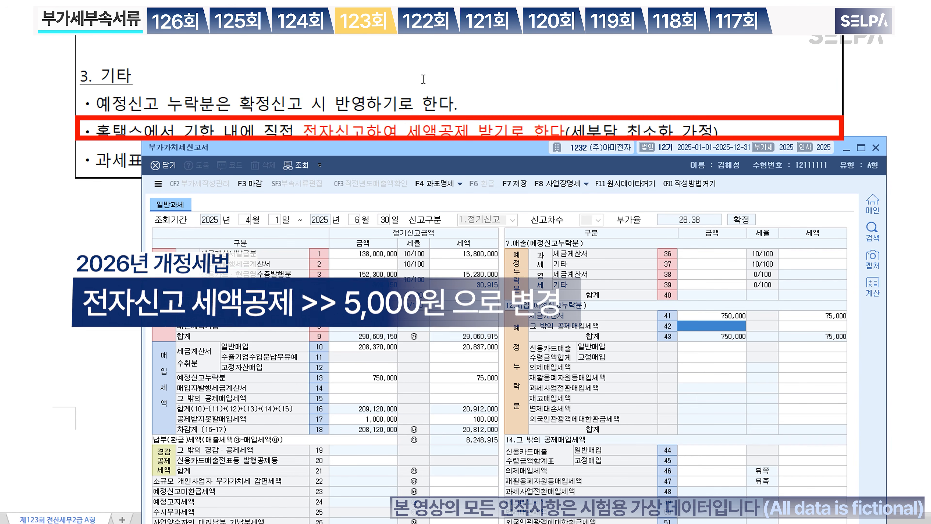
Step: Enter the 10,000 electronic-filing tax credit on line 57
click(468, 421)
click(826, 308)
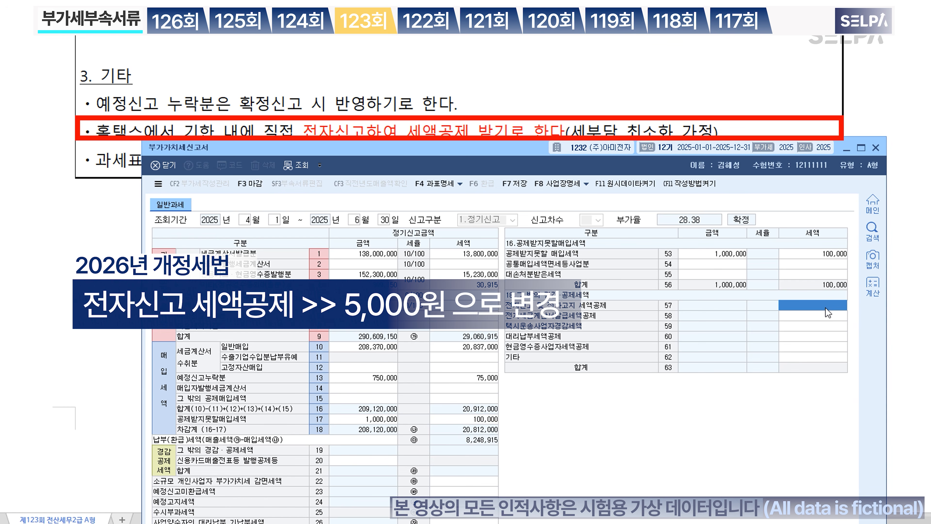
text(100000)
key(Return)
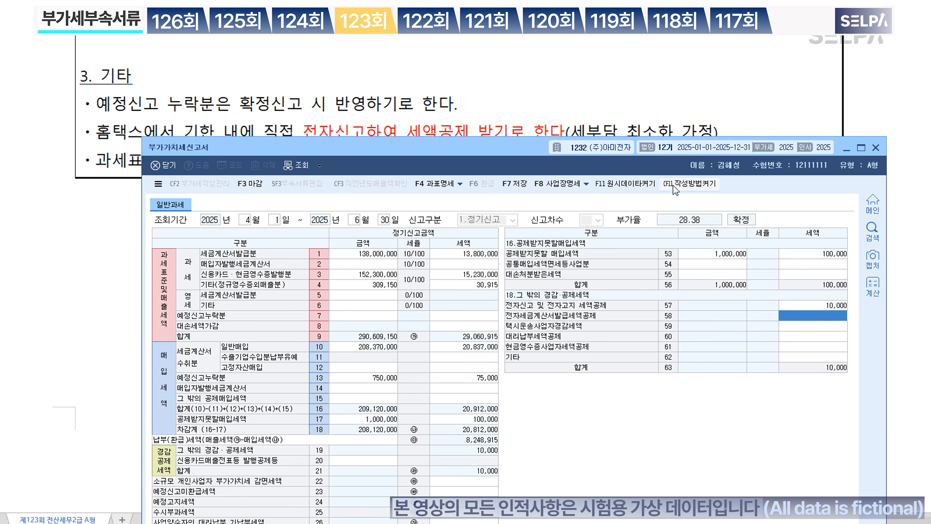
Step: Save the VAT return, confirm the message, and switch back to the exam paper
drag(510, 154, 527, 14)
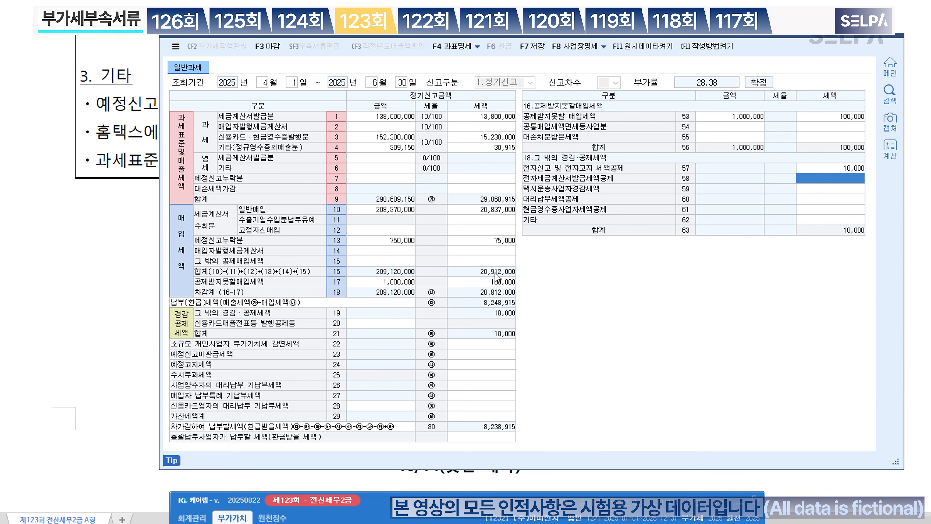
click(536, 50)
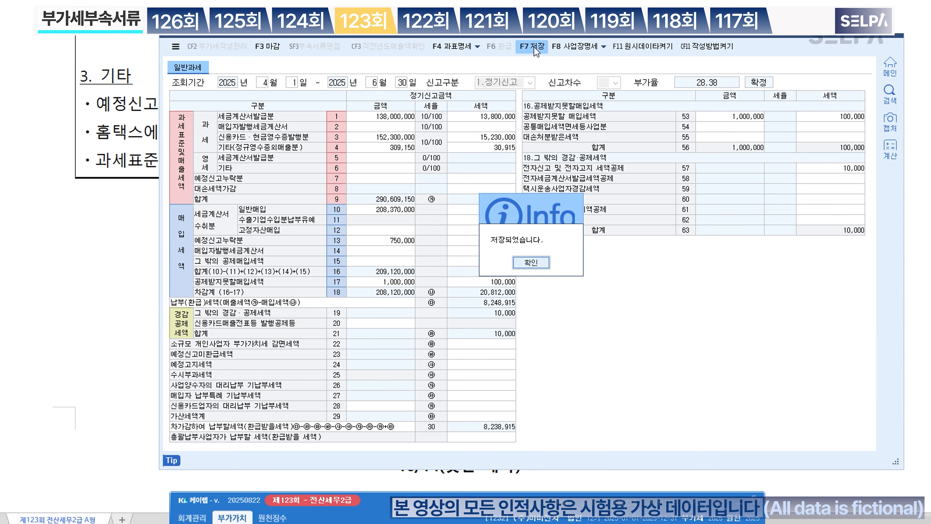
click(532, 262)
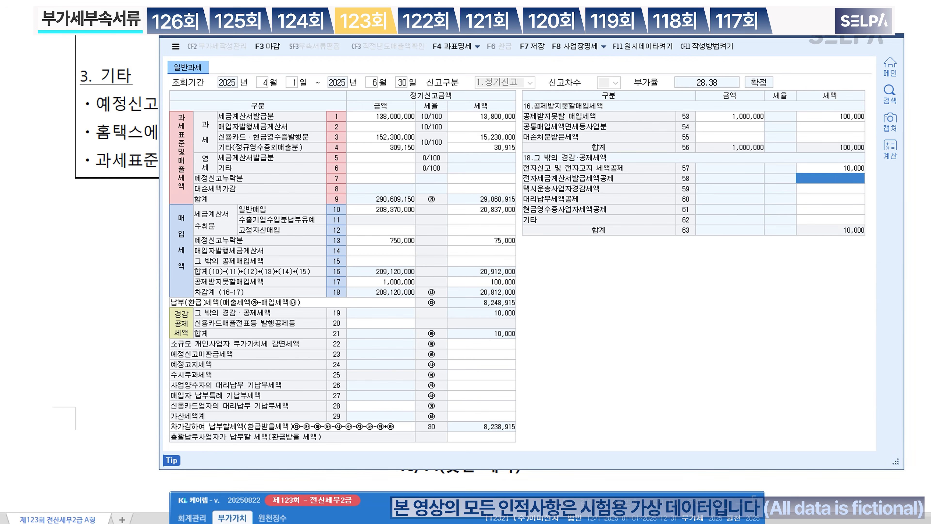
key(alt+Tab)
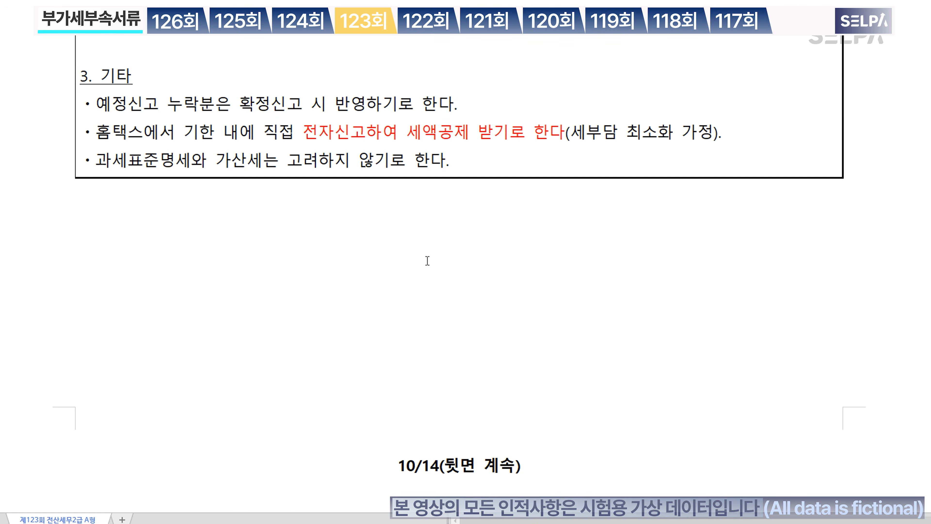
Step: Scroll to question [2] and shade the Q1 preliminary filing period text
scroll(431, 264, up, 5)
scroll(435, 267, up, 2)
scroll(380, 341, up, 4)
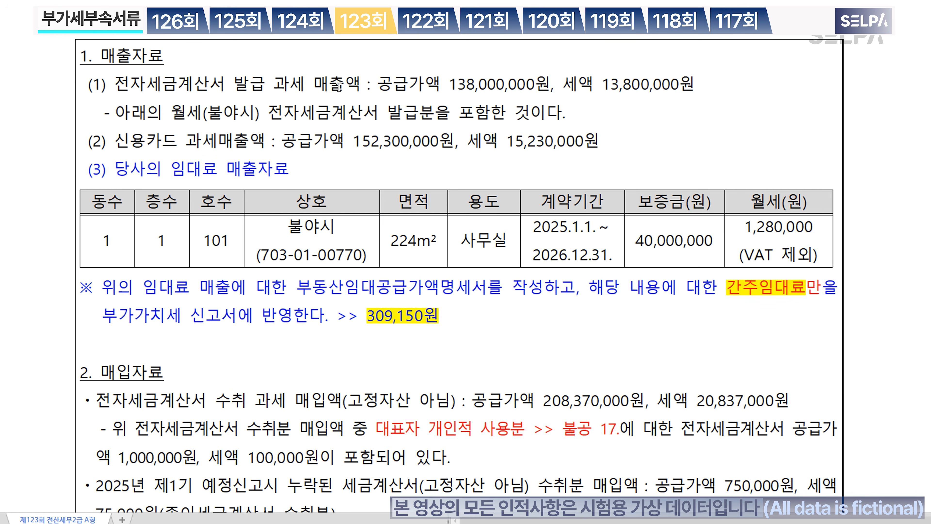
click(307, 90)
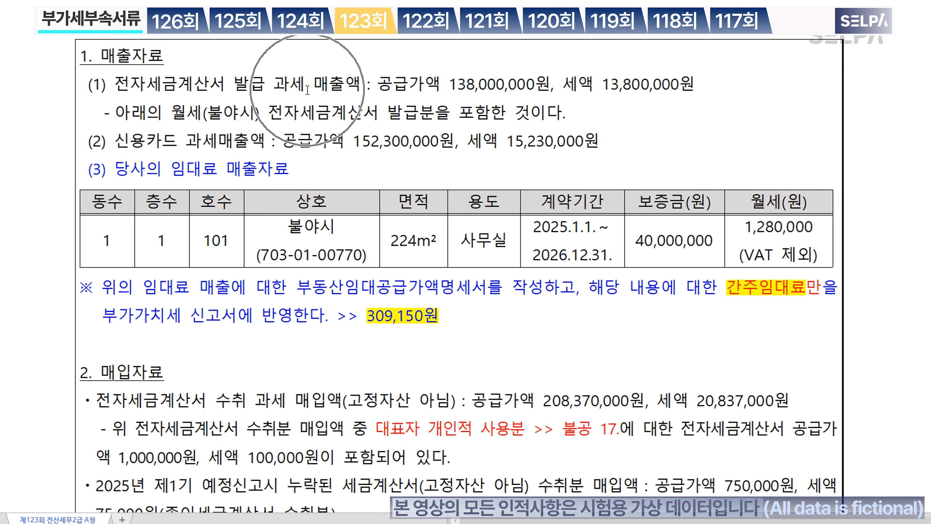
click(297, 150)
scroll(412, 362, down, 2)
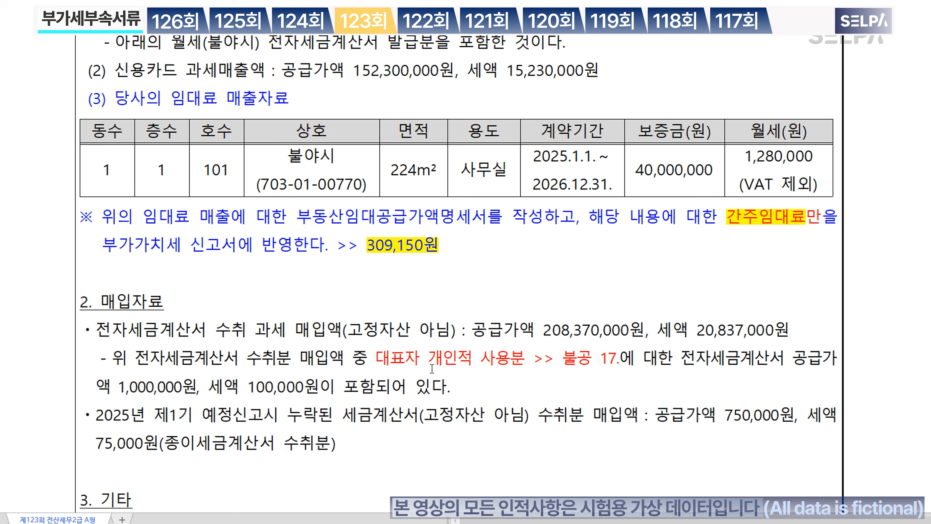
scroll(433, 370, down, 15)
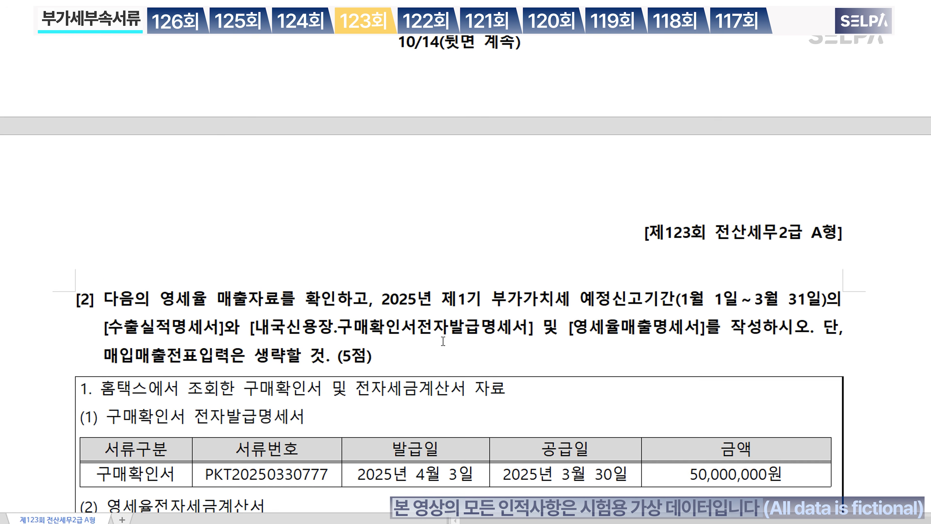
scroll(446, 337, down, 2)
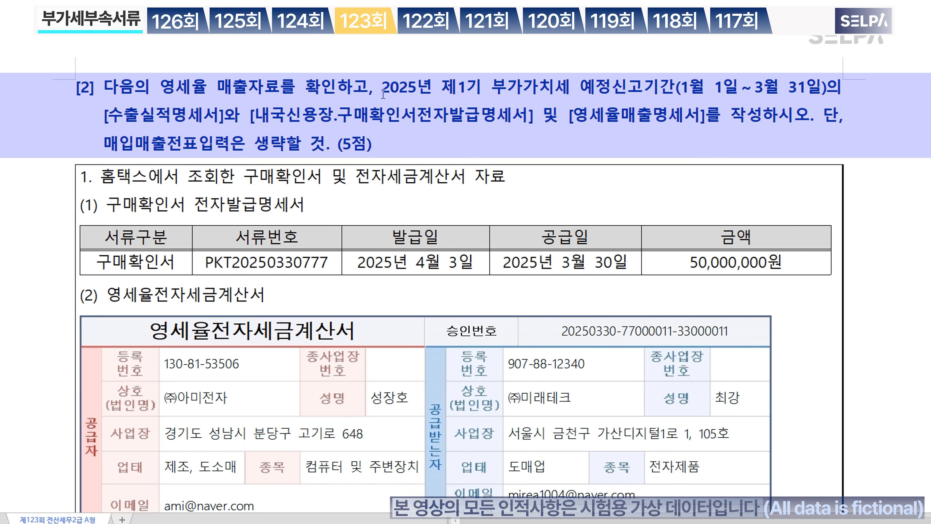
drag(383, 88, 829, 86)
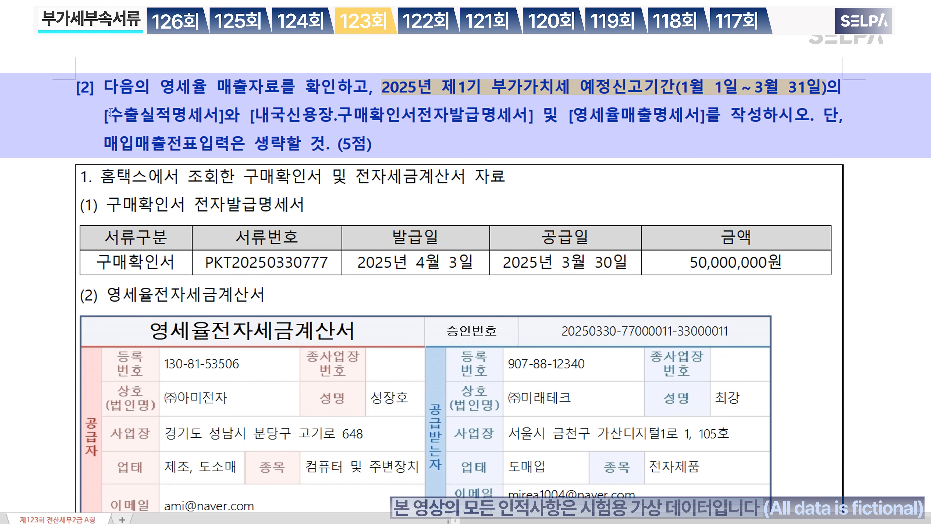
Step: Colour [수출실적명세서], the purchase confirmation and [영세율매출명세서] statement names red
drag(105, 116, 706, 120)
key(ctrl+m)
key(r)
key(ctrl+m)
key(r)
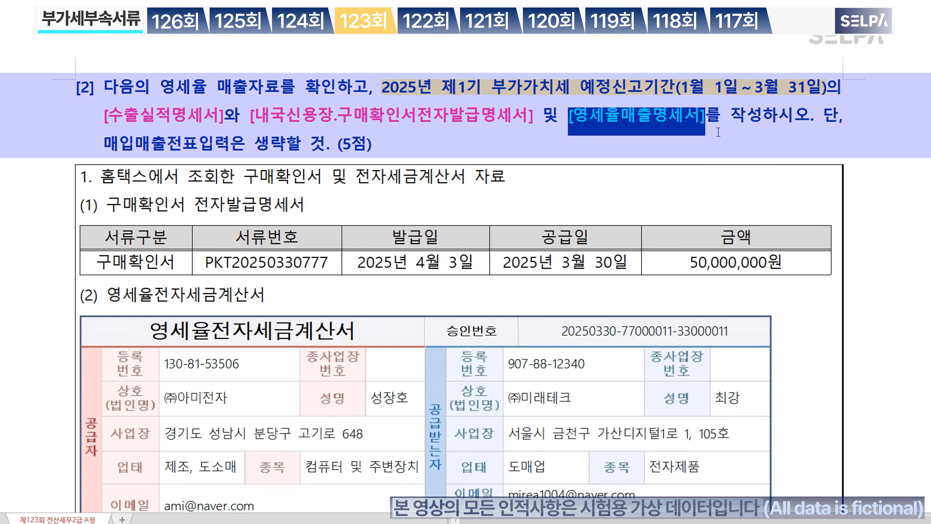
key(ctrl+m)
key(r)
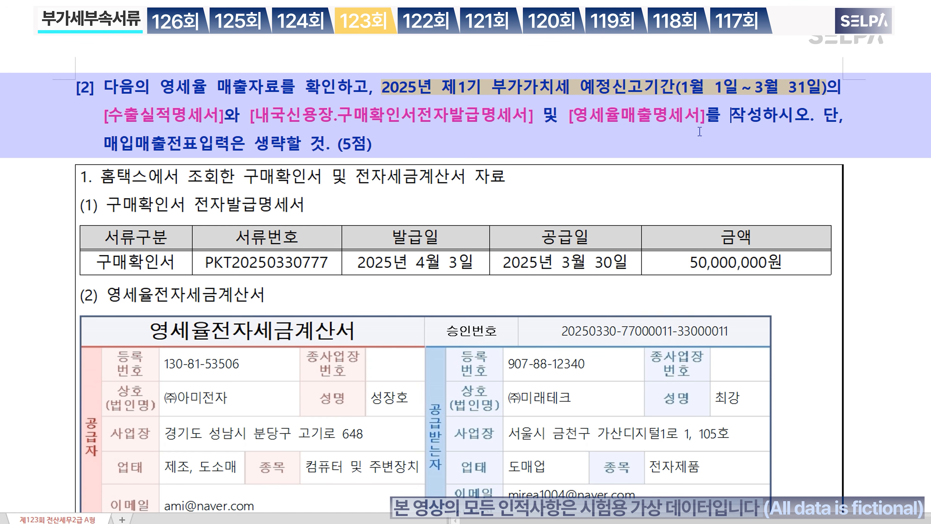
scroll(564, 243, down, 3)
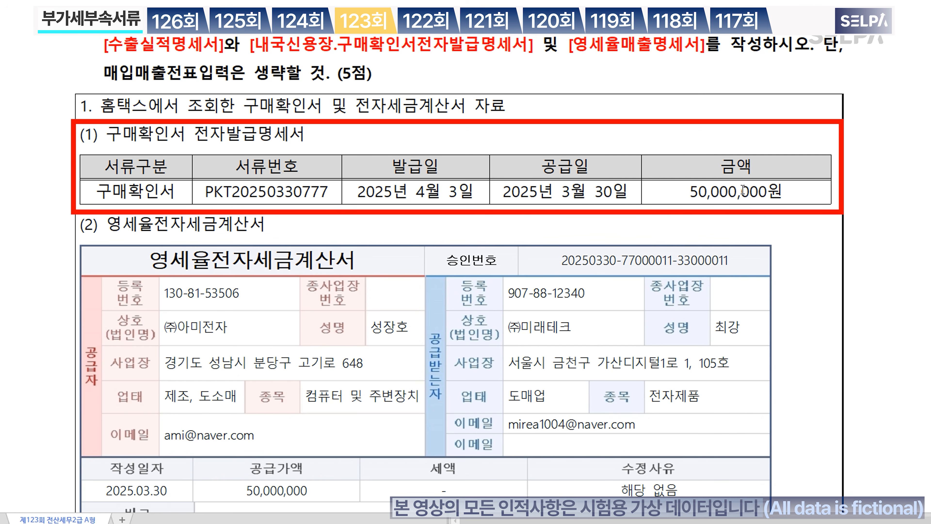
Step: Colour headings (1) and (2) blue
scroll(741, 191, down, 2)
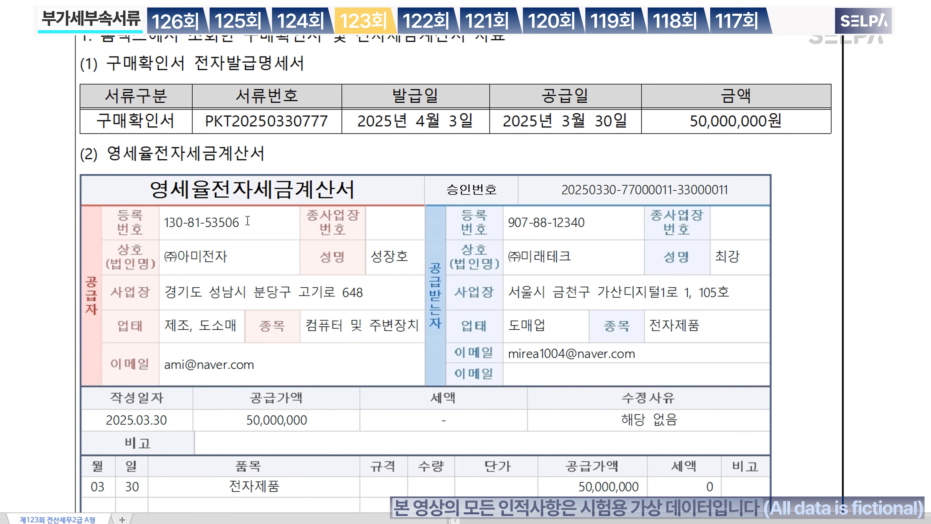
click(234, 196)
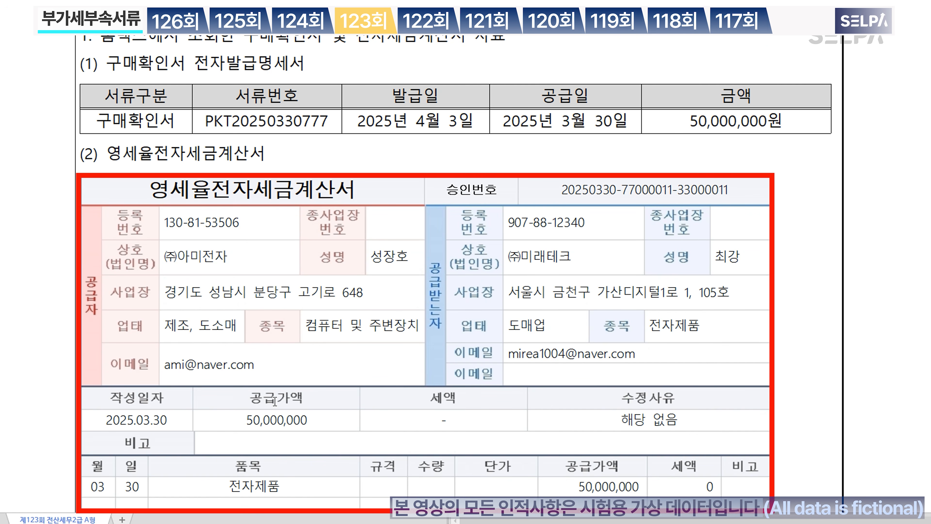
click(280, 417)
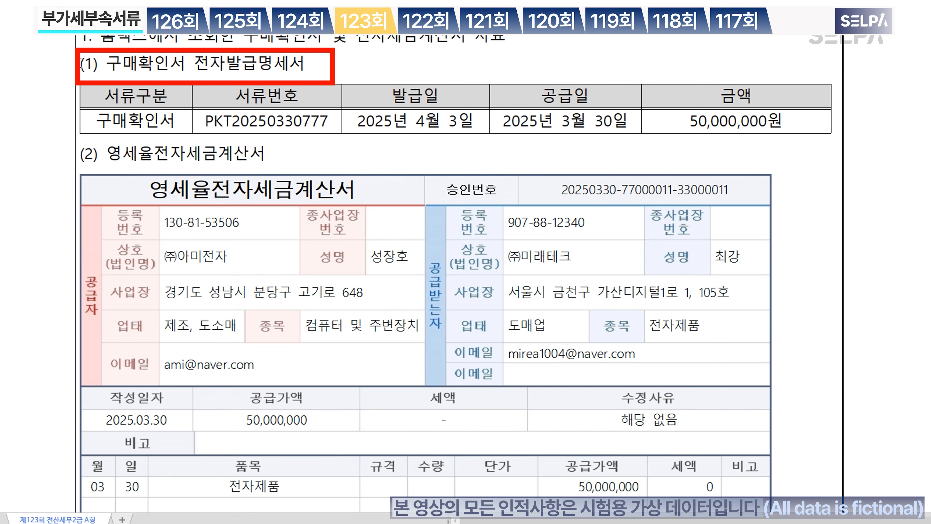
drag(81, 64, 267, 158)
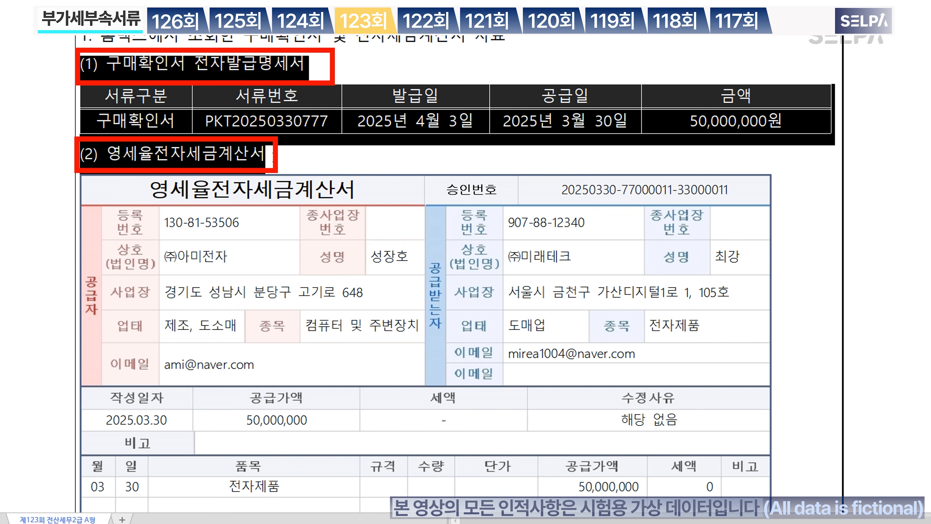
click(278, 152)
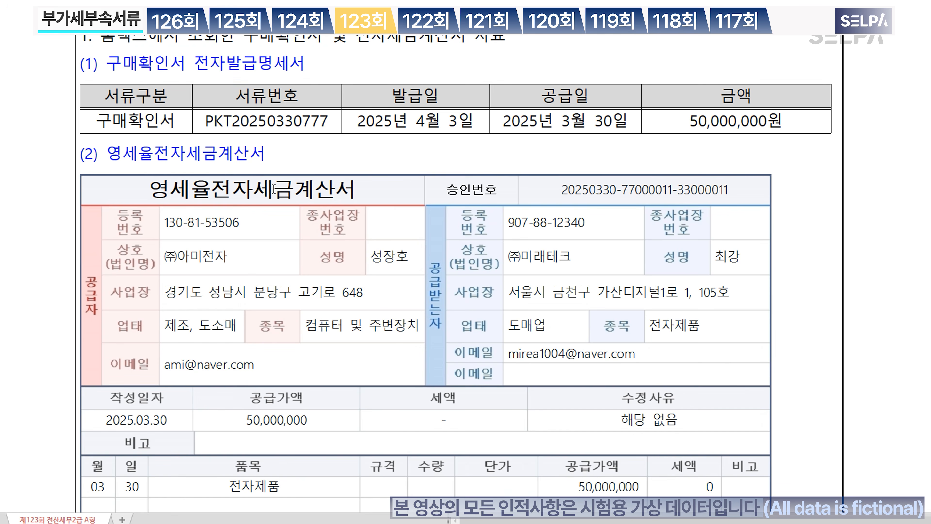
click(587, 129)
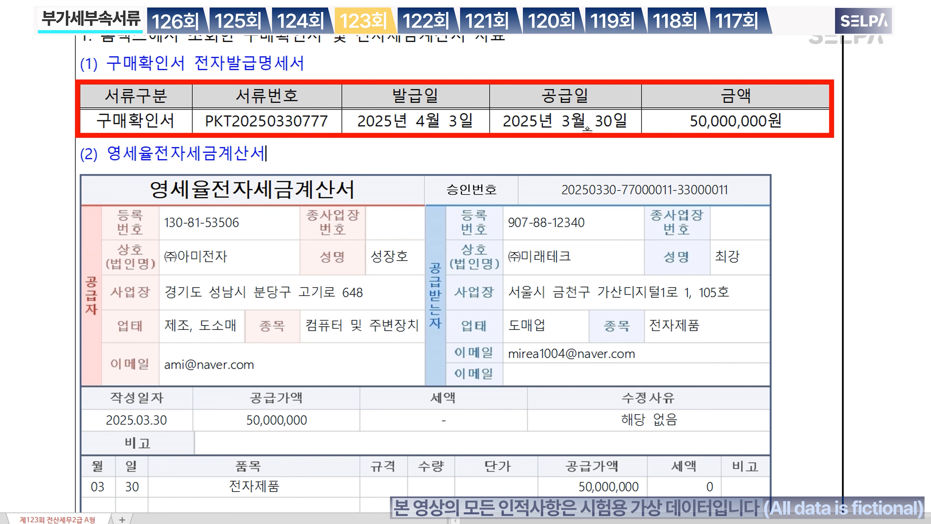
click(153, 432)
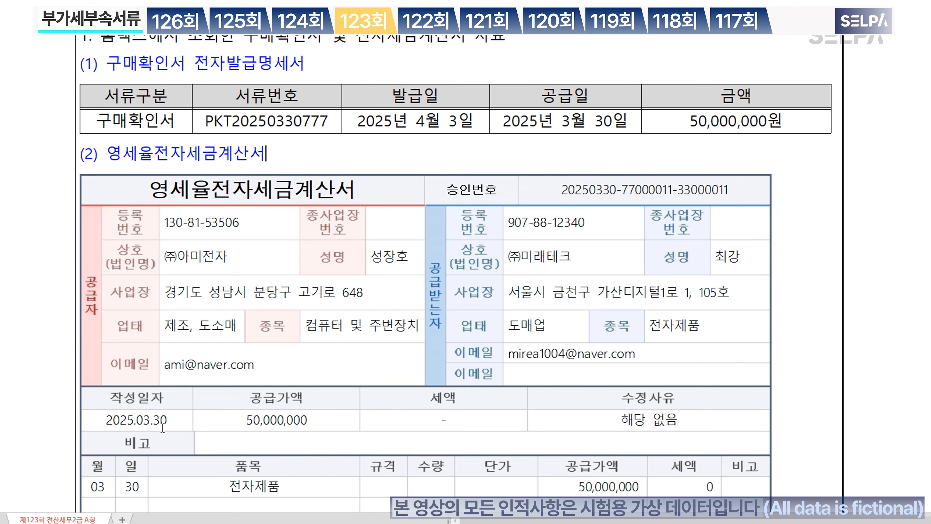
Step: Recolour the word 구매확인서 in question [2] and scroll to the export performance data
scroll(220, 257, up, 3)
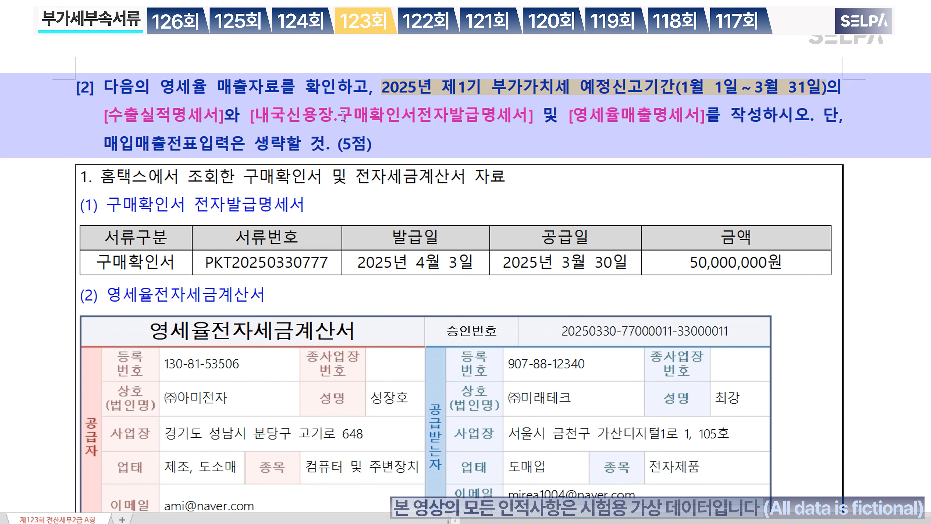
drag(343, 116, 420, 120)
click(409, 206)
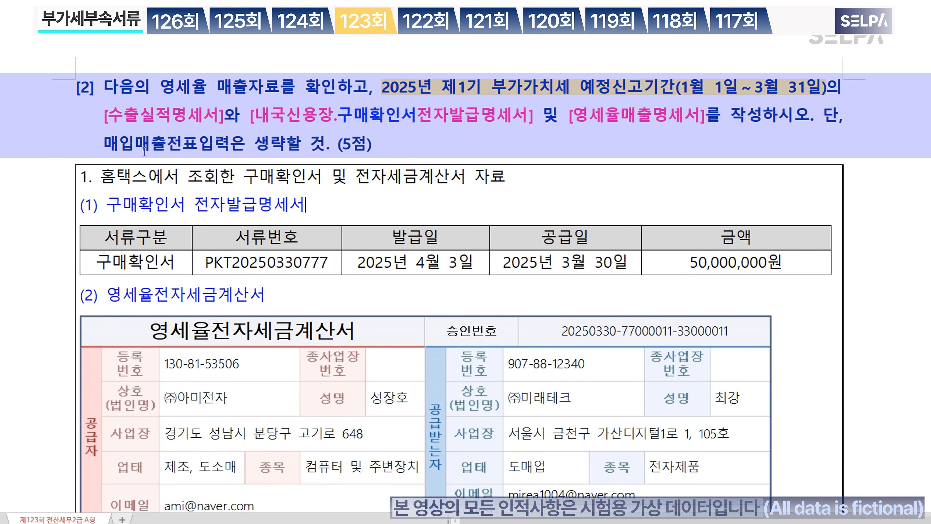
scroll(394, 317, down, 8)
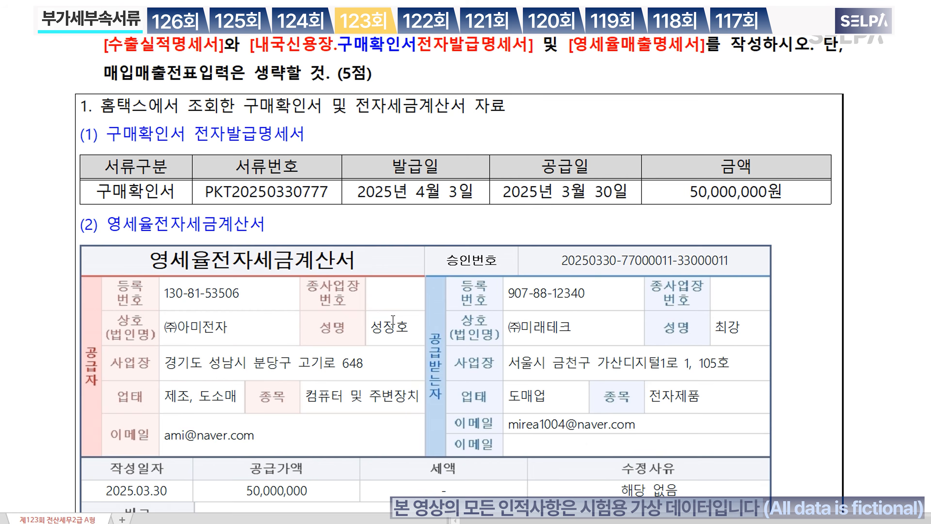
scroll(394, 317, down, 8)
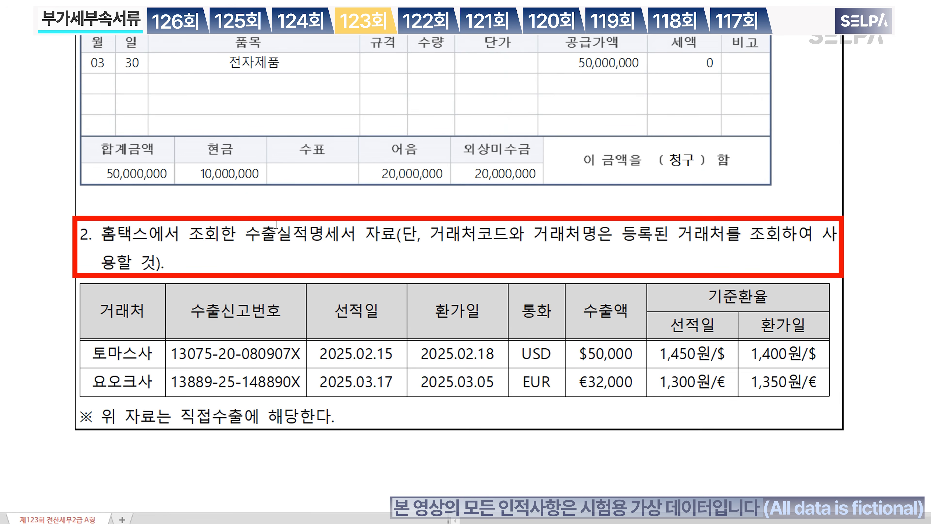
Step: Colour '수출실적명세서 자료' red and make both export rows bold green
drag(263, 238, 390, 239)
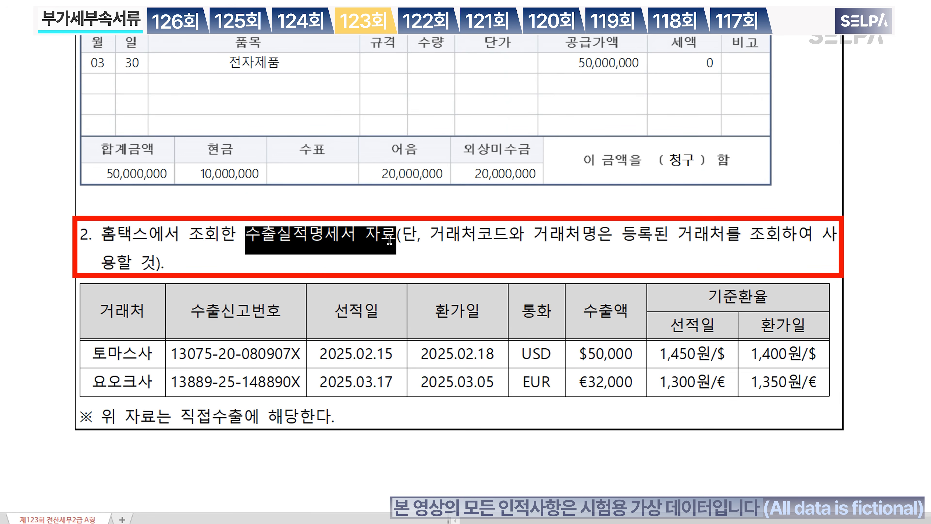
key(ctrl+m)
key(r)
click(377, 258)
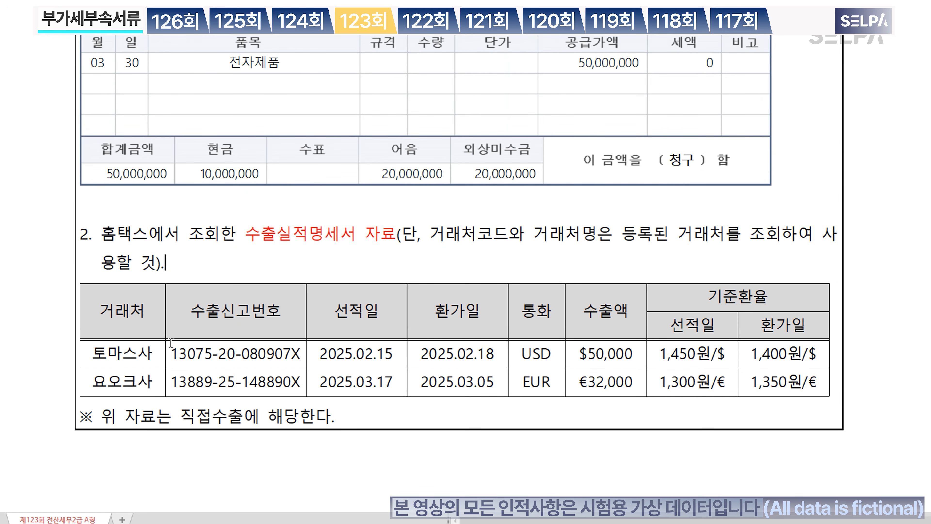
drag(120, 355, 784, 383)
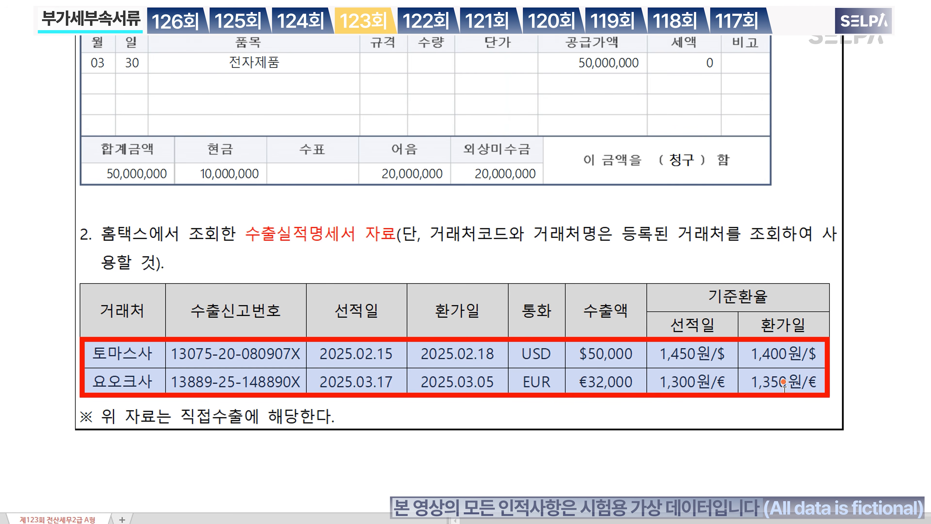
key(ctrl+m)
key(g)
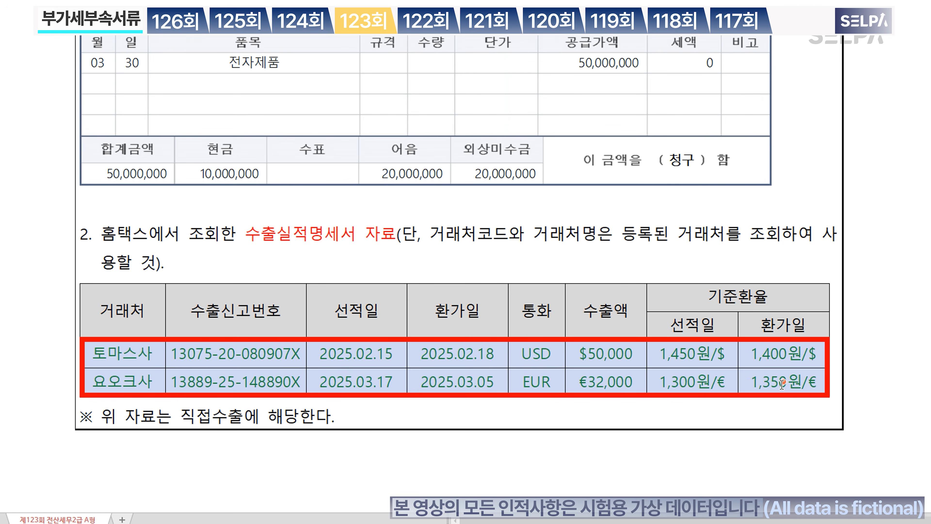
key(ctrl+b)
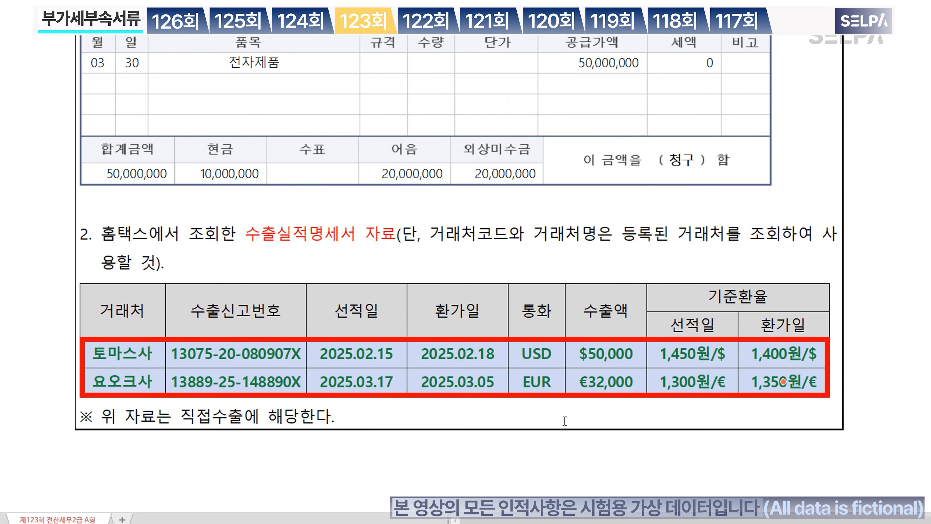
click(555, 415)
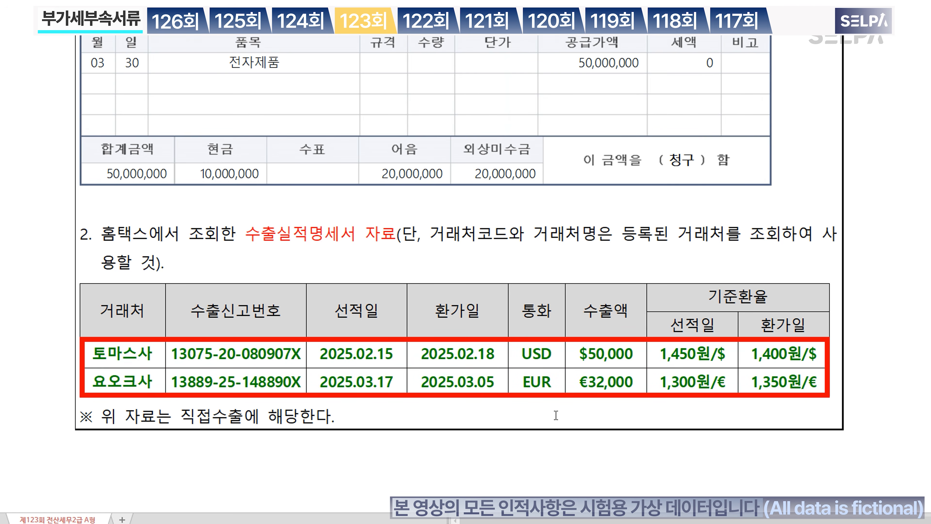
Step: Mark 2025.02.15, 1,450원/$, 2025.03.05, 1,350원/€ and 직접수출 in red
click(363, 353)
drag(319, 354, 400, 352)
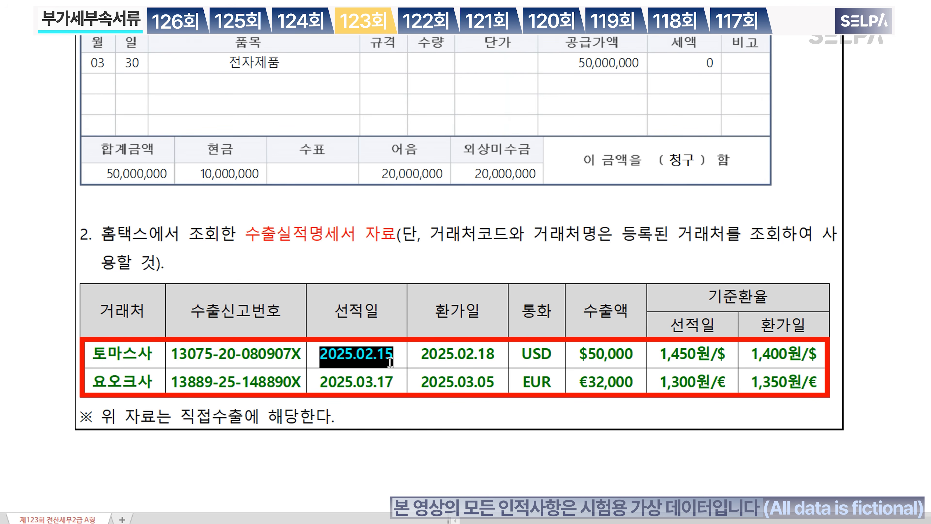
drag(660, 354, 728, 356)
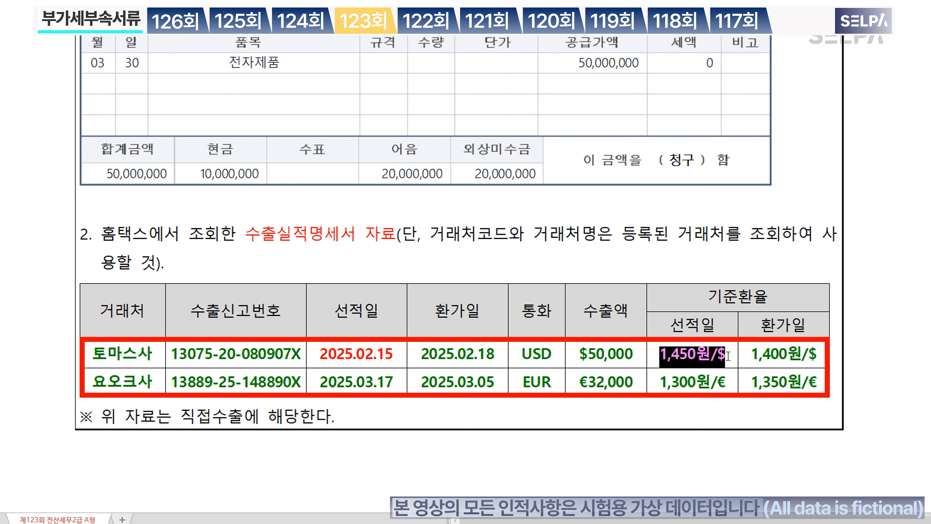
key(ctrl+m)
key(r)
drag(420, 383, 498, 384)
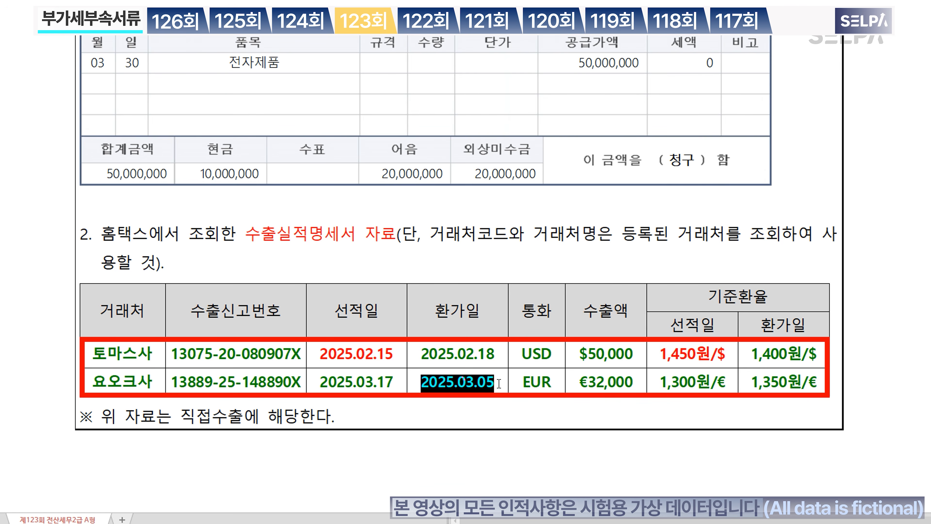
key(ctrl+m)
key(r)
drag(751, 384, 818, 383)
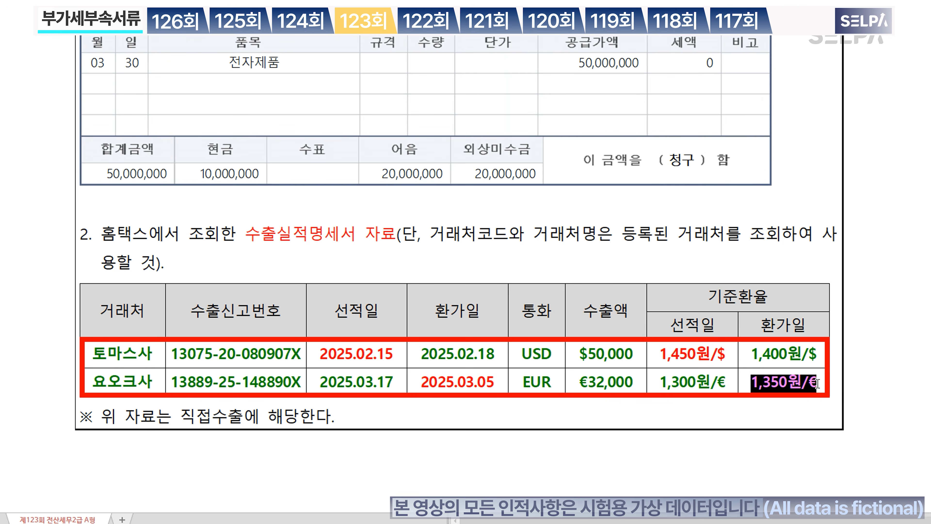
key(ctrl+m)
key(r)
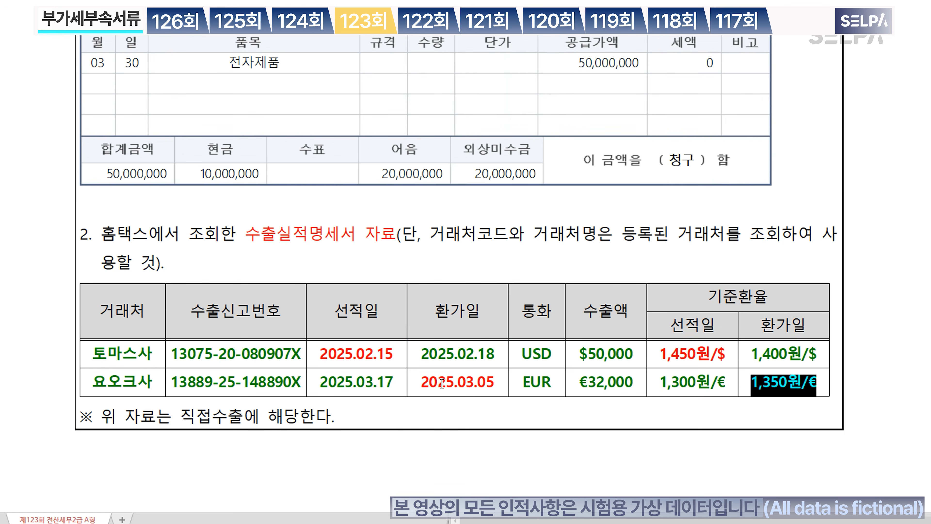
drag(183, 418, 238, 417)
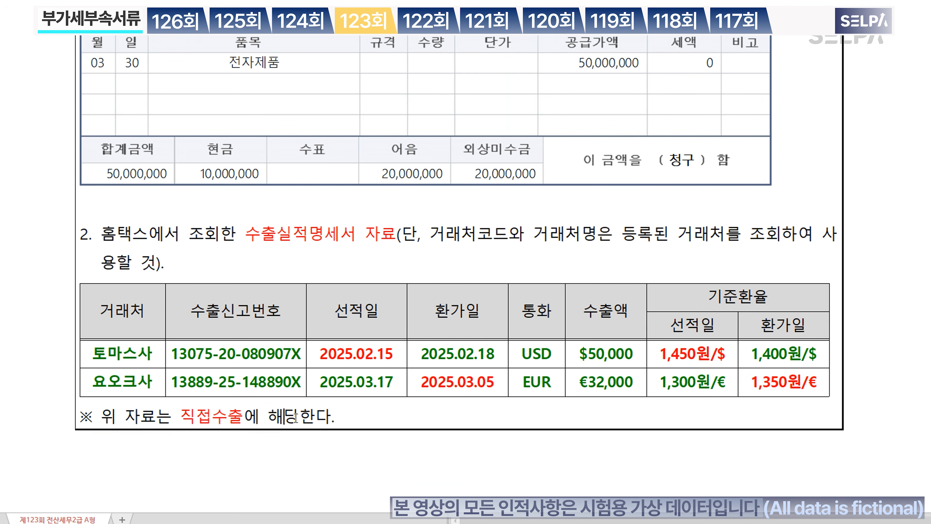
scroll(551, 338, up, 8)
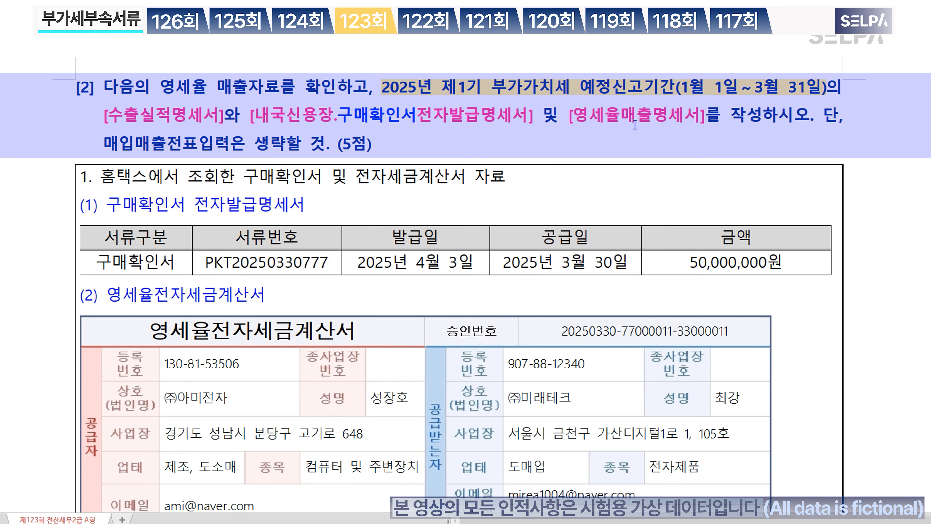
Step: Bold the words 수출실적명세서 in the question [2] heading of the exam paper
key(ctrl)
scroll(322, 357, down, 10)
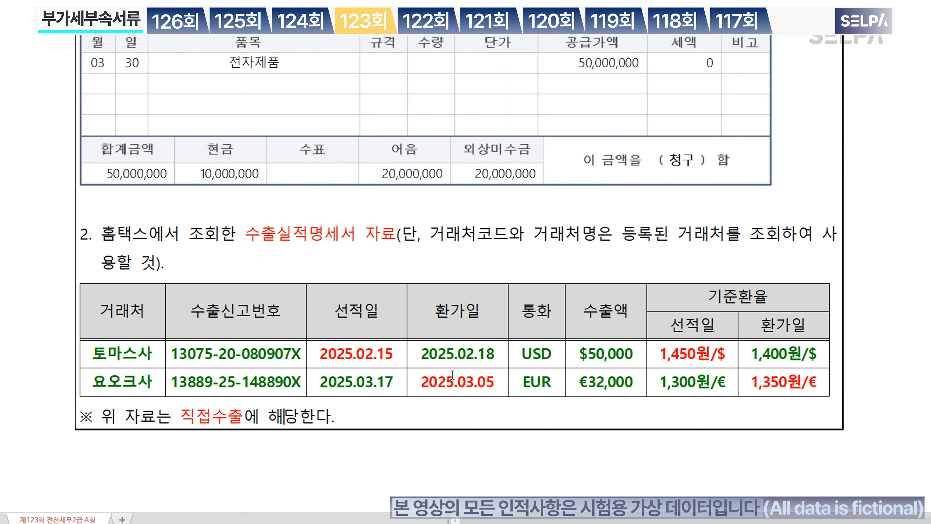
scroll(442, 352, up, 8)
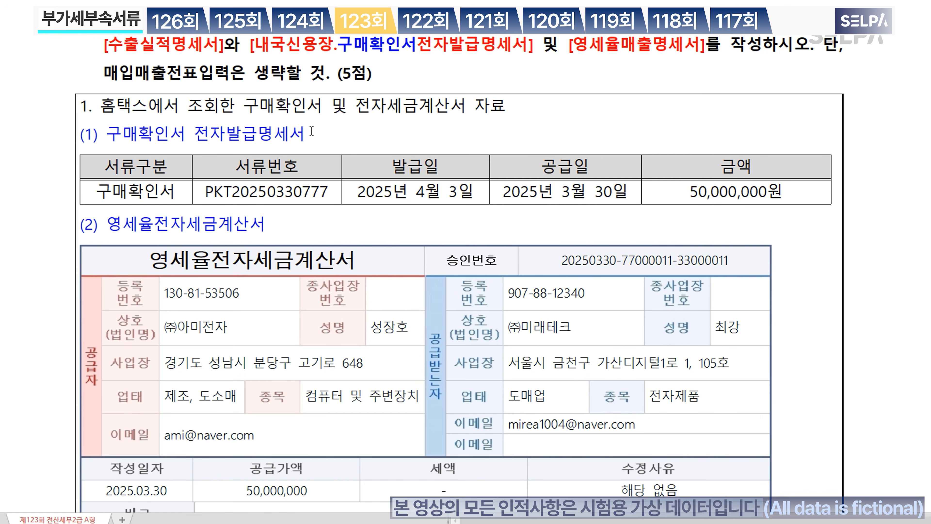
click(239, 134)
scroll(350, 152, down, 10)
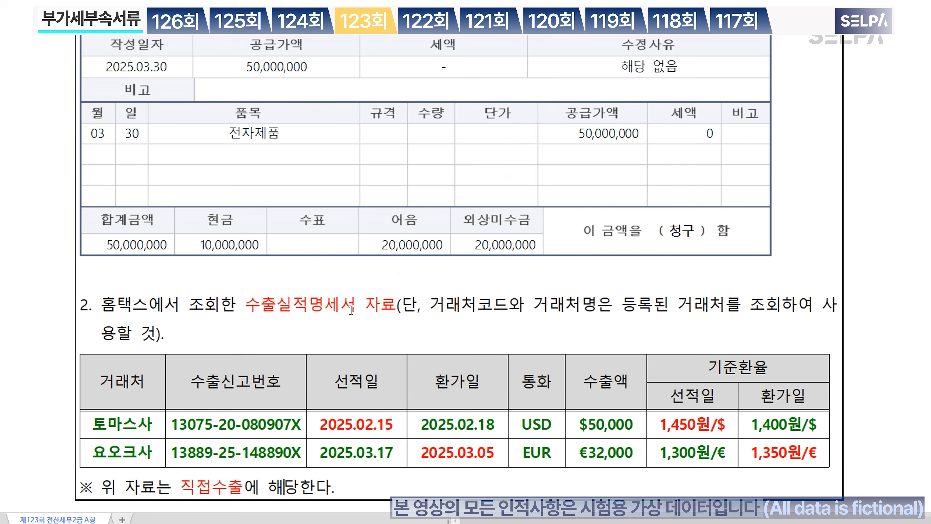
drag(351, 310, 252, 305)
key(ctrl+c)
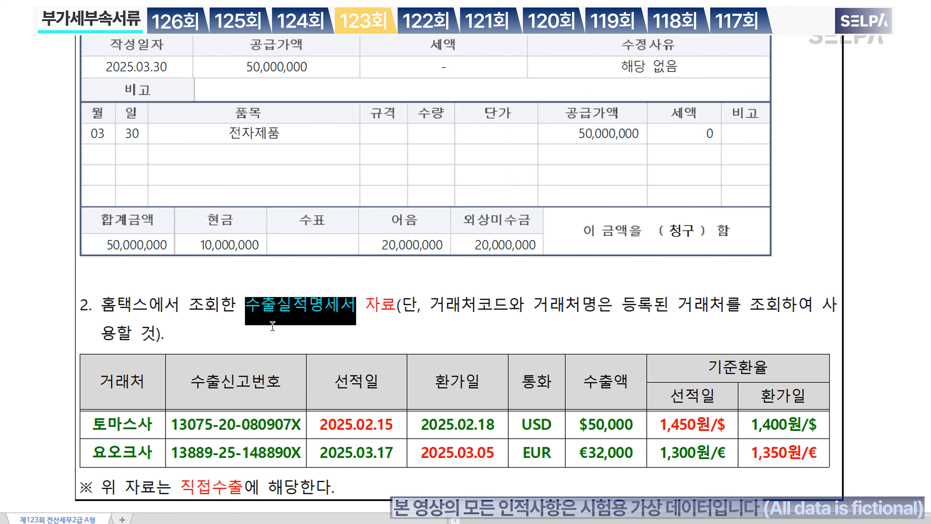
key(ctrl+b)
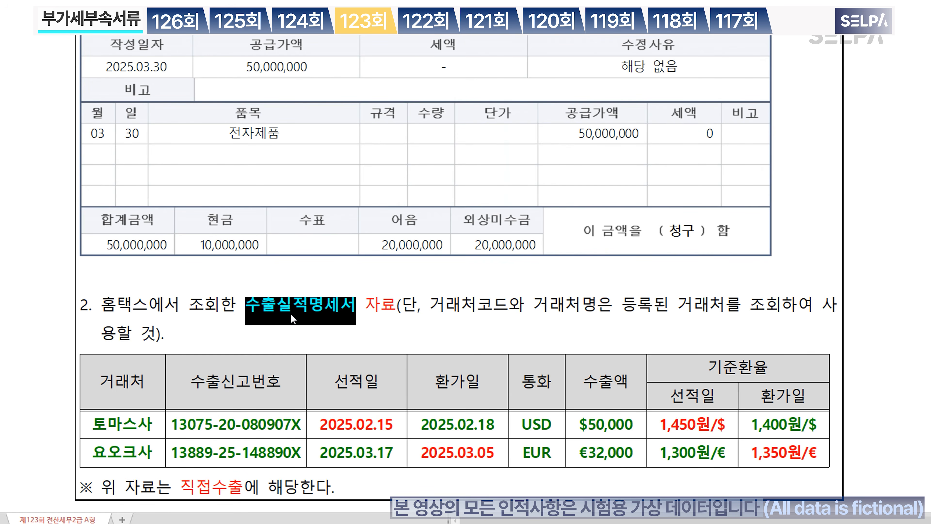
scroll(338, 318, down, 5)
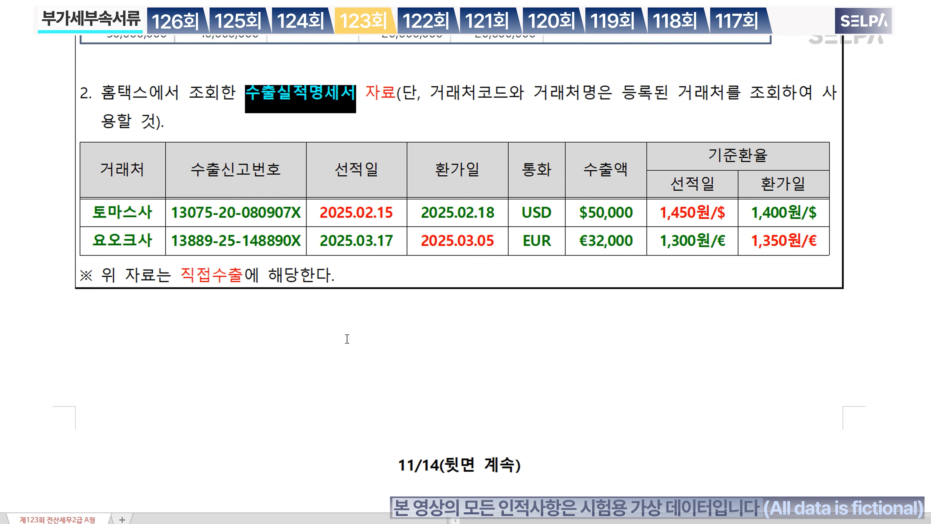
Step: Write the note '수출실적명세서 >> 기타영세율 >> 중계무역, 위탁가공무역(세금계산서 발급 X) >> 외화입금증명서' below the table
click(233, 337)
key(ctrl+v)
text(>> )
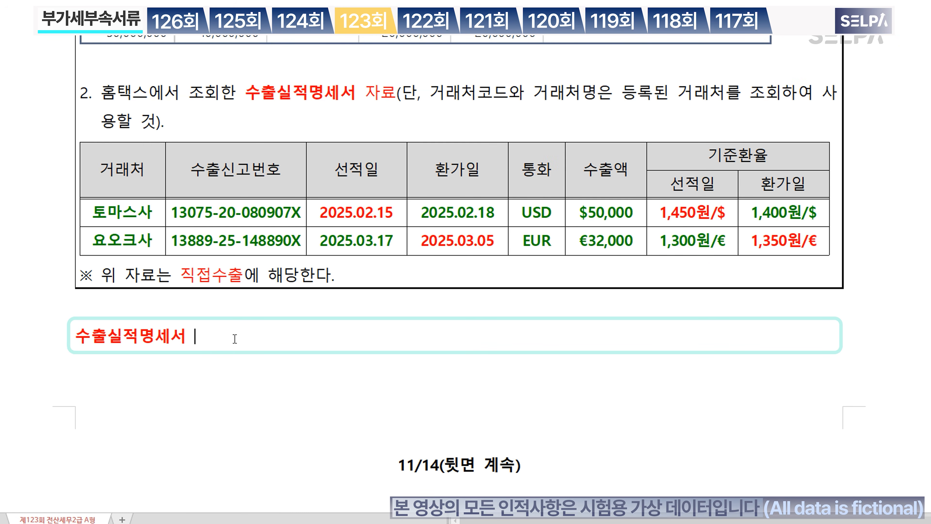
text(기타영세율)
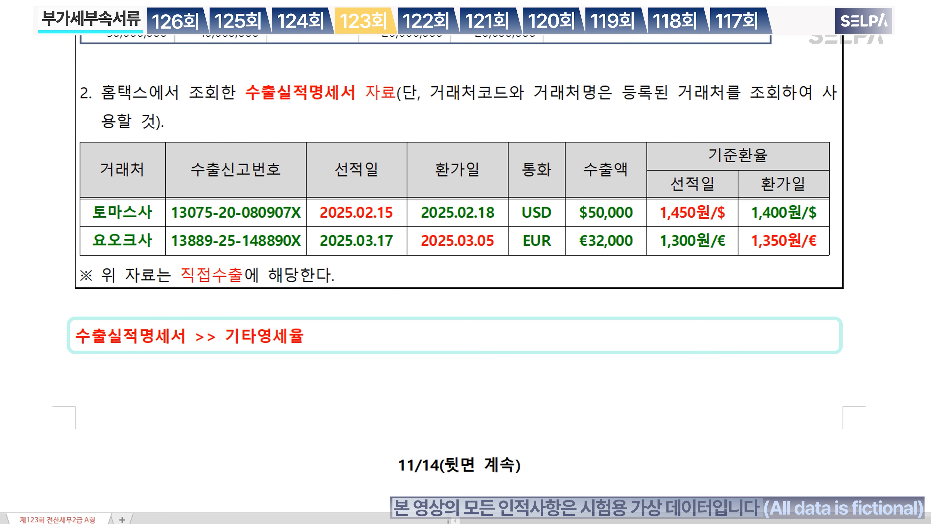
text( >> 중계무역,)
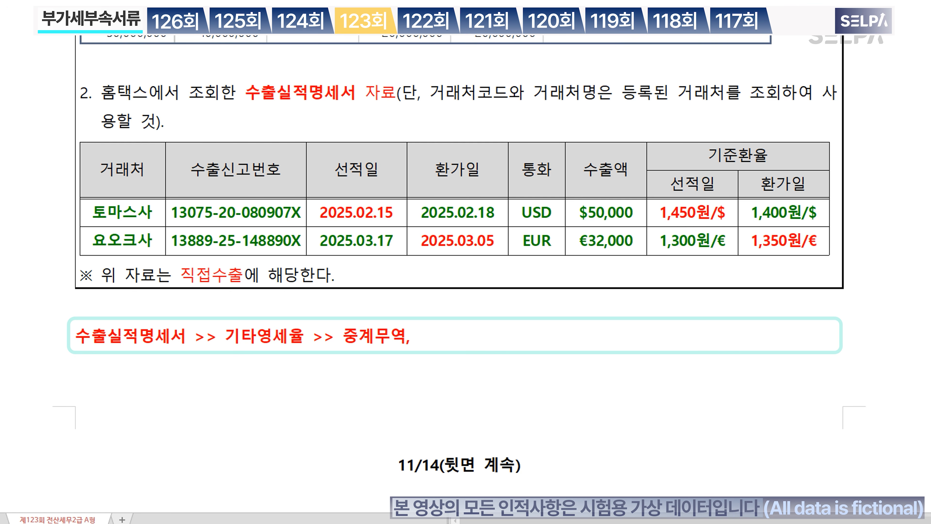
text( 위탁가공무여ㄱ >)
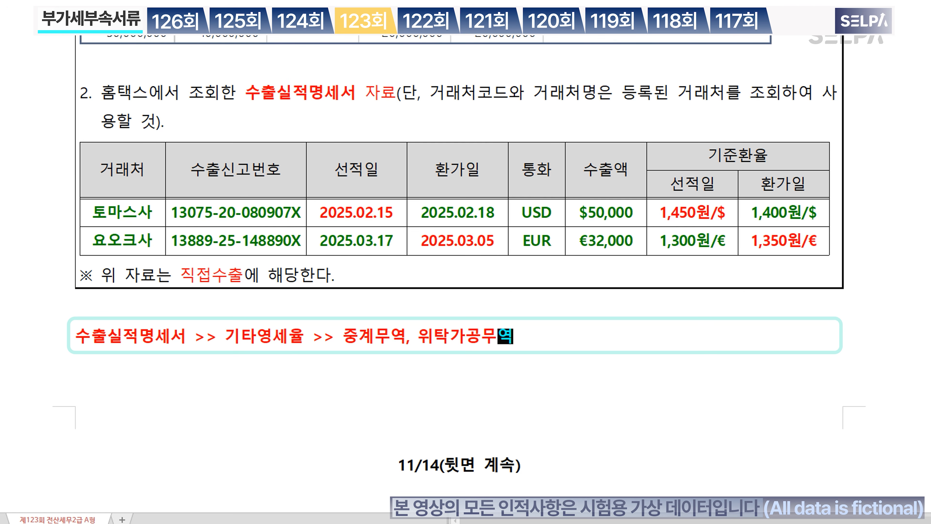
text(> 외화입금증명서)
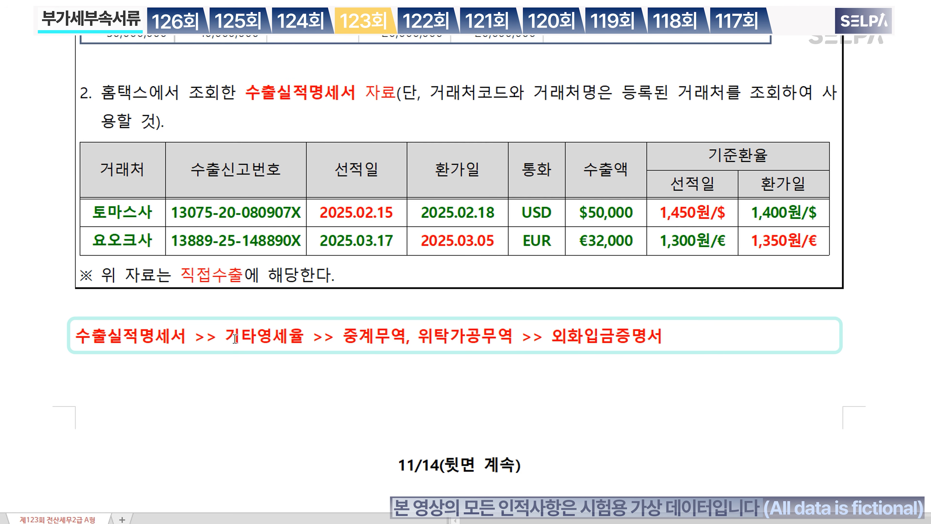
click(515, 332)
text(()
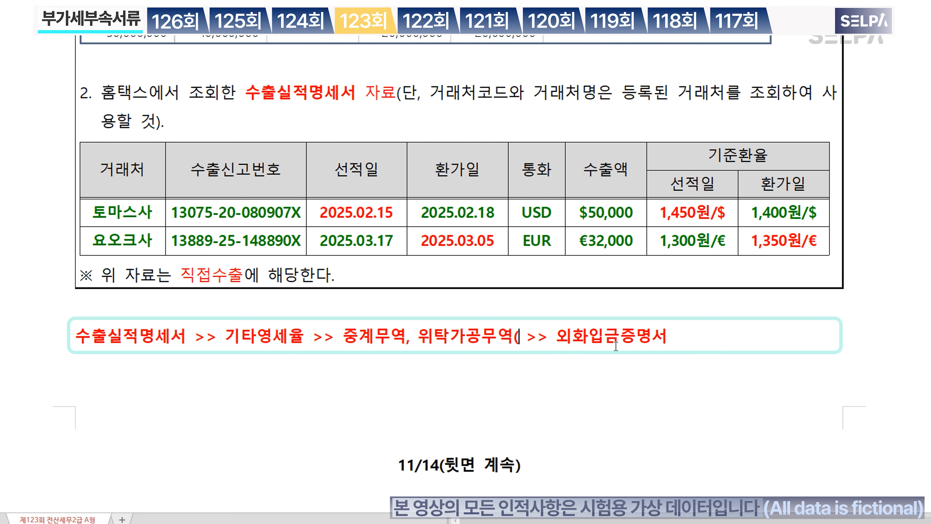
text(세금계산서)
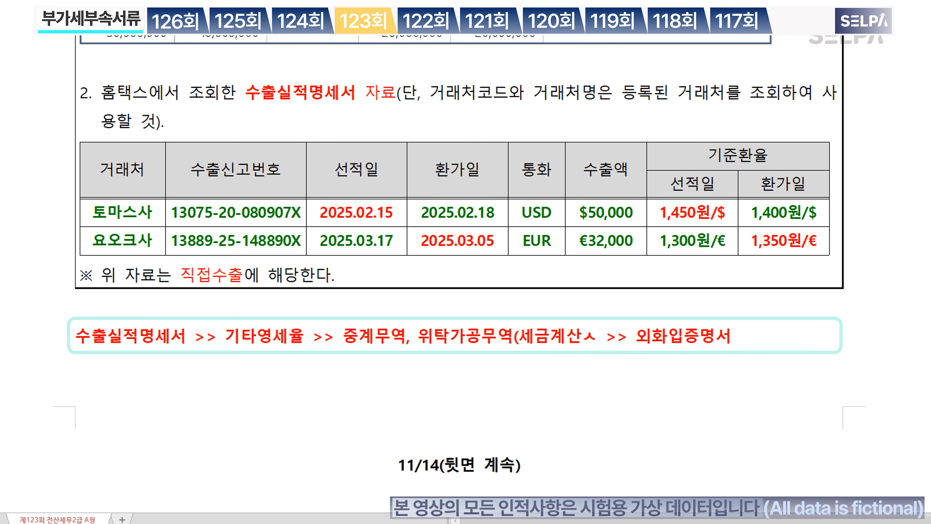
text( 발급)
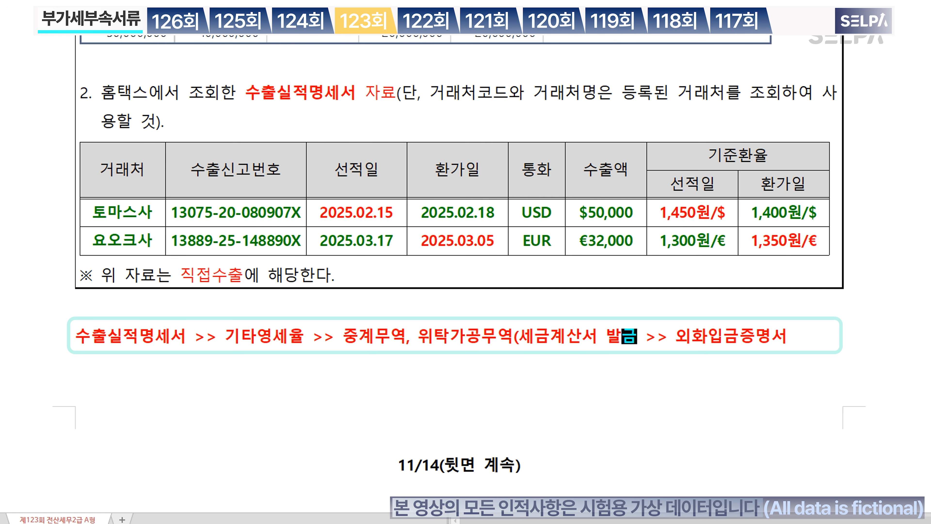
text( X)
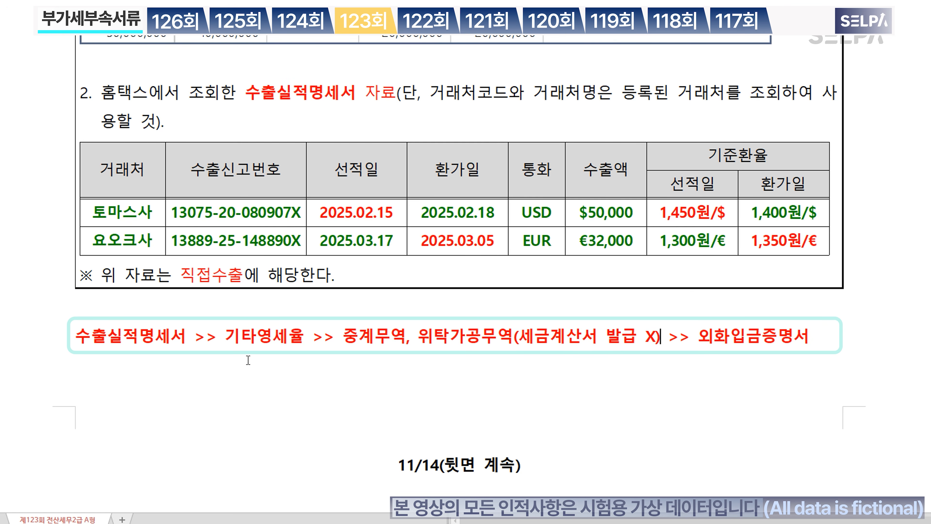
Step: Colour the word 기타영세율 in the note blue
drag(227, 337, 298, 339)
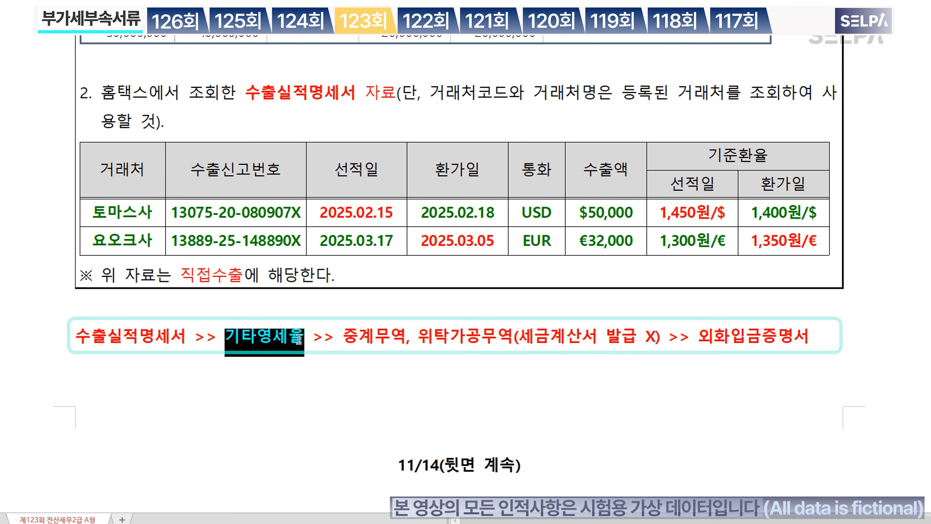
key(ctrl+m)
key(b)
click(333, 361)
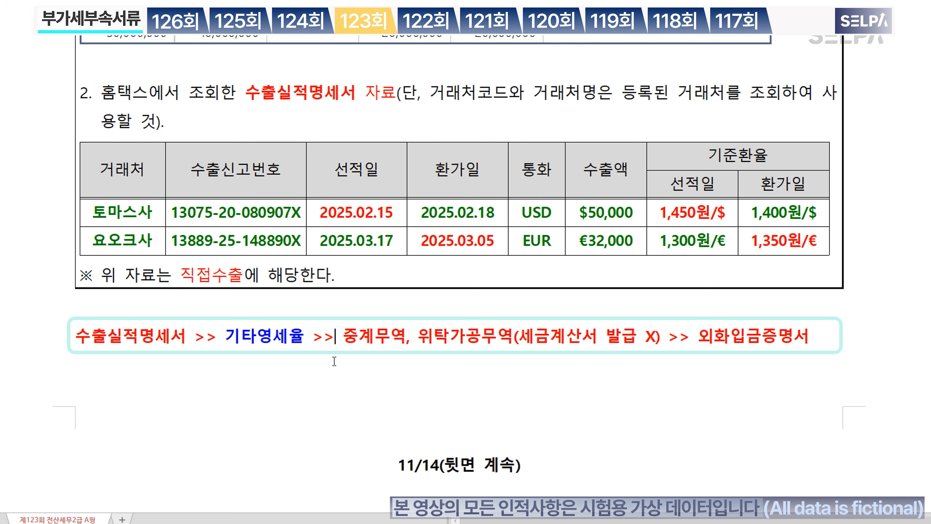
scroll(374, 345, up, 10)
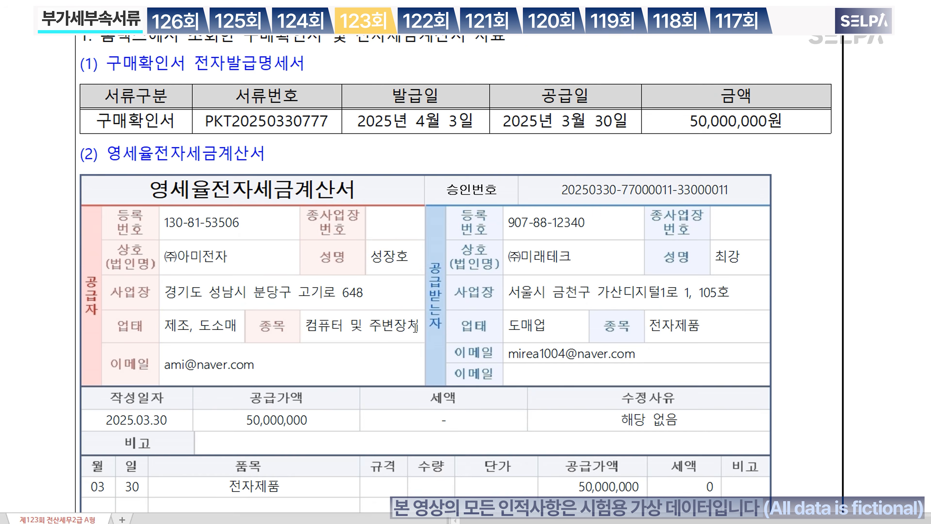
Step: Review the exam's purchase confirmation and zero-rated invoice data, then return to KcLep
scroll(415, 327, up, 3)
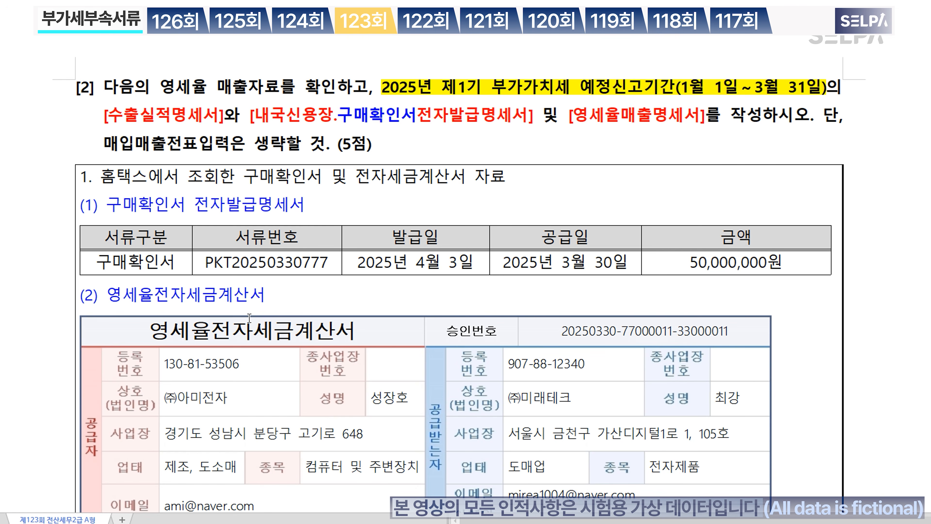
scroll(250, 317, down, 15)
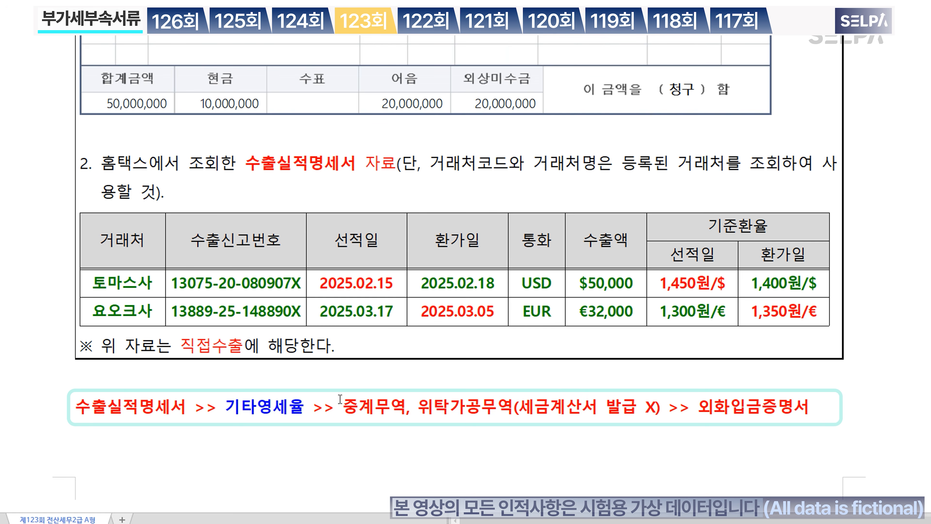
scroll(341, 400, up, 10)
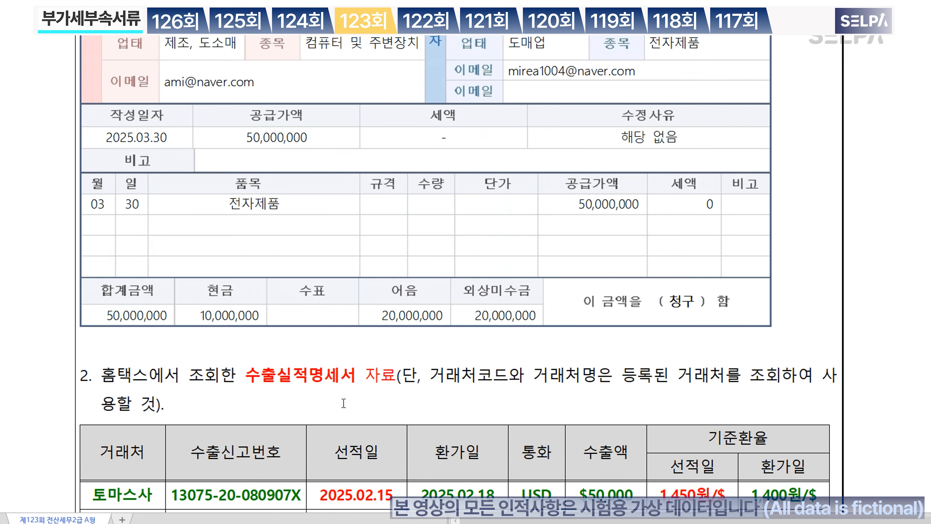
scroll(344, 403, up, 3)
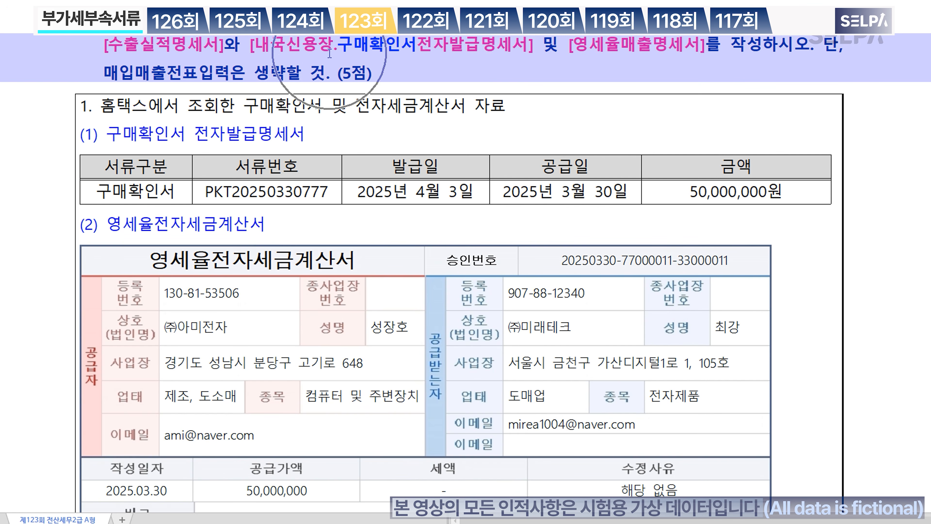
key(alt+Tab)
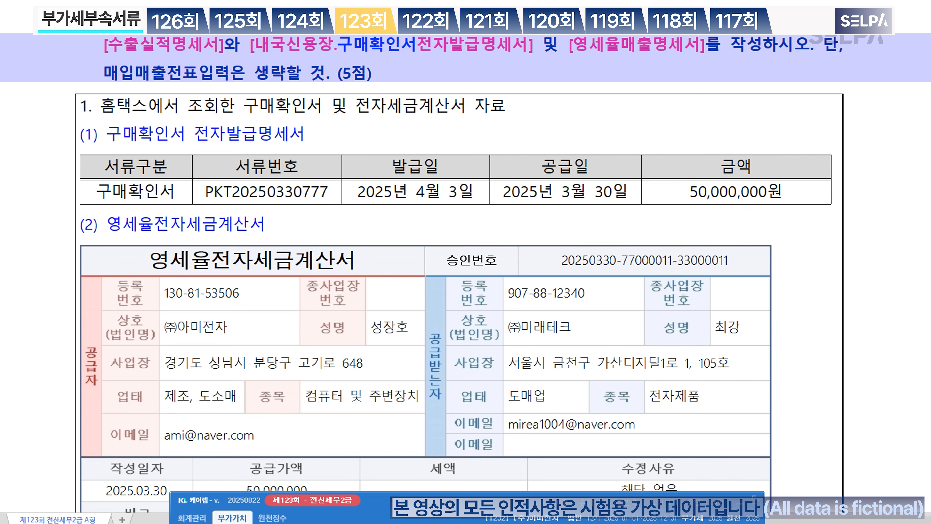
Step: Open the purchase confirmation statement via the ㄴㄳ menu search for months 01–03
key(ctrl+Return)
text(ㄴㄳ)
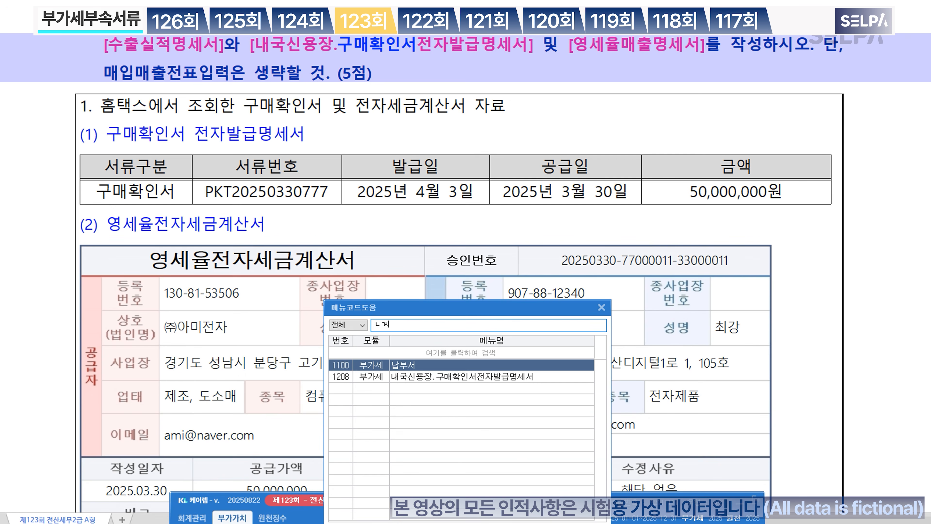
key(Down)
key(Return)
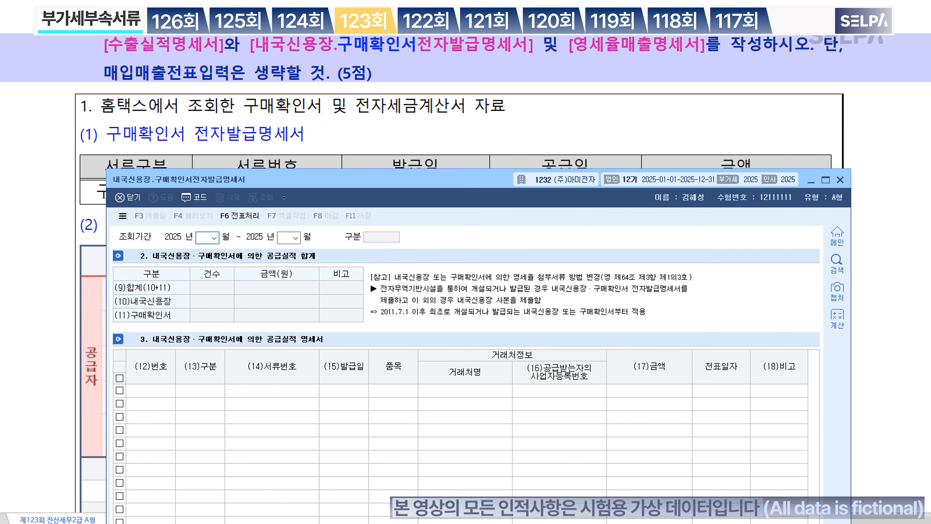
text(01)
key(Return)
text(03)
key(Return)
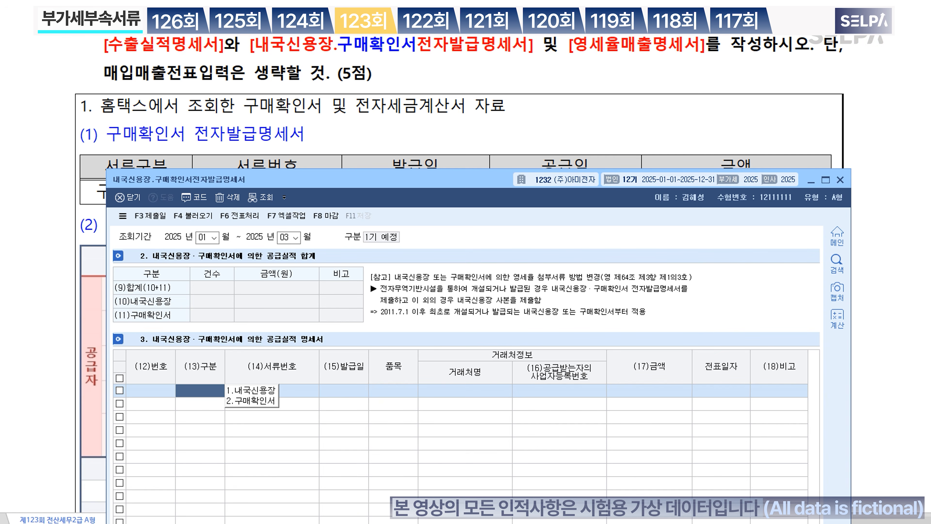
text(2)
key(Return)
scroll(415, 96, down, 2)
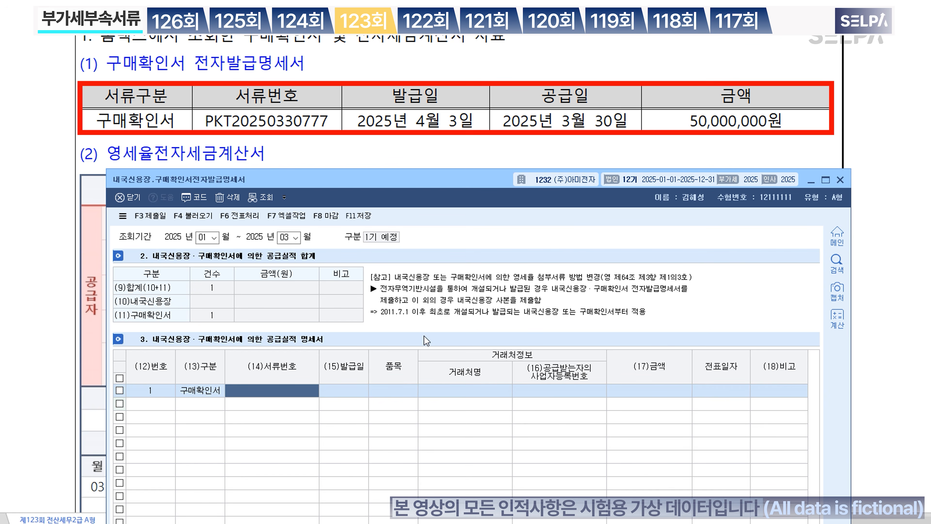
text(PKT)
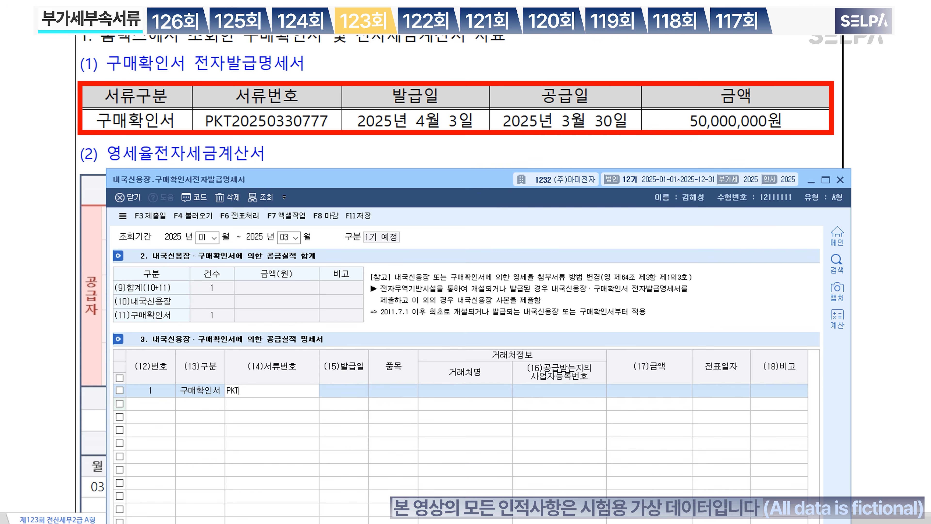
text(20250330777)
key(Return)
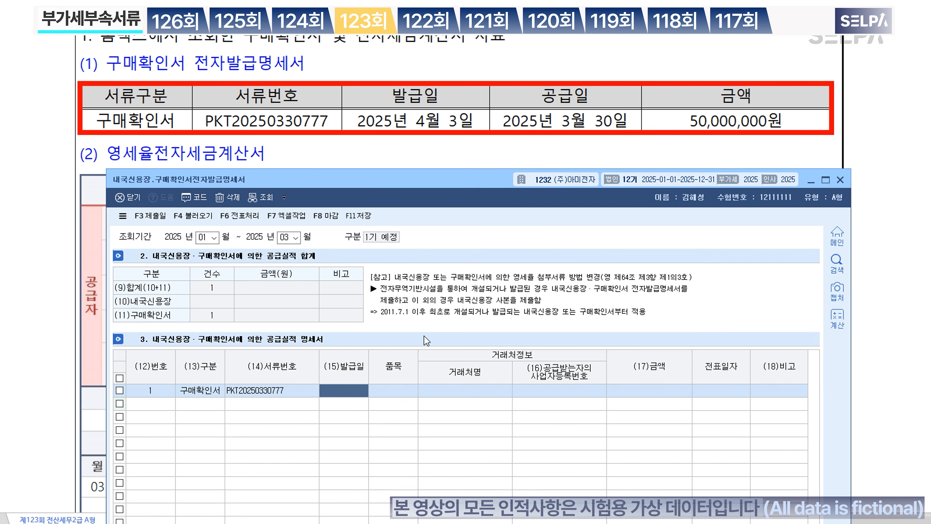
text(2025-04-03)
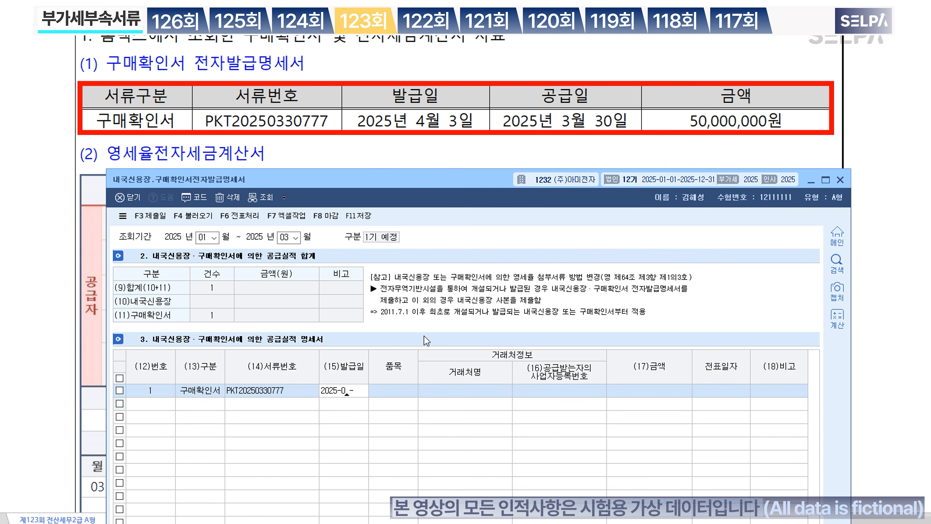
key(Return)
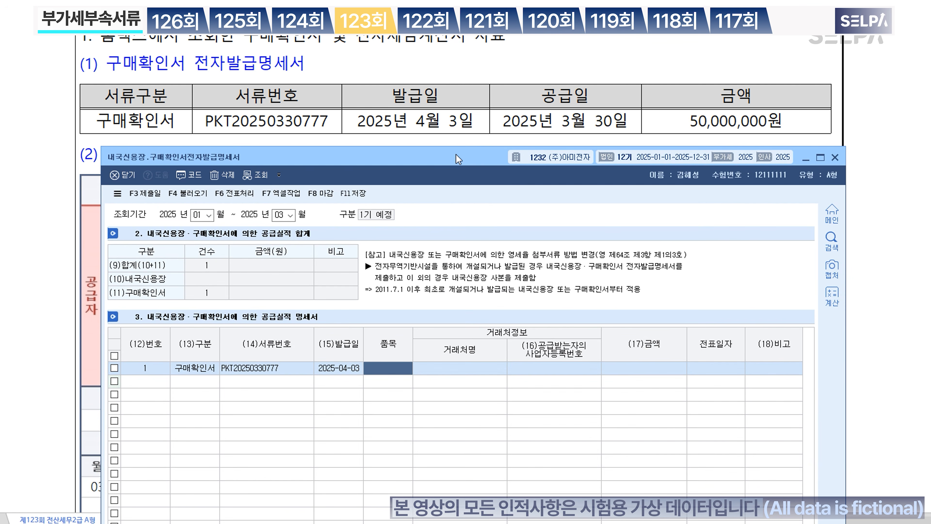
text(전자제품)
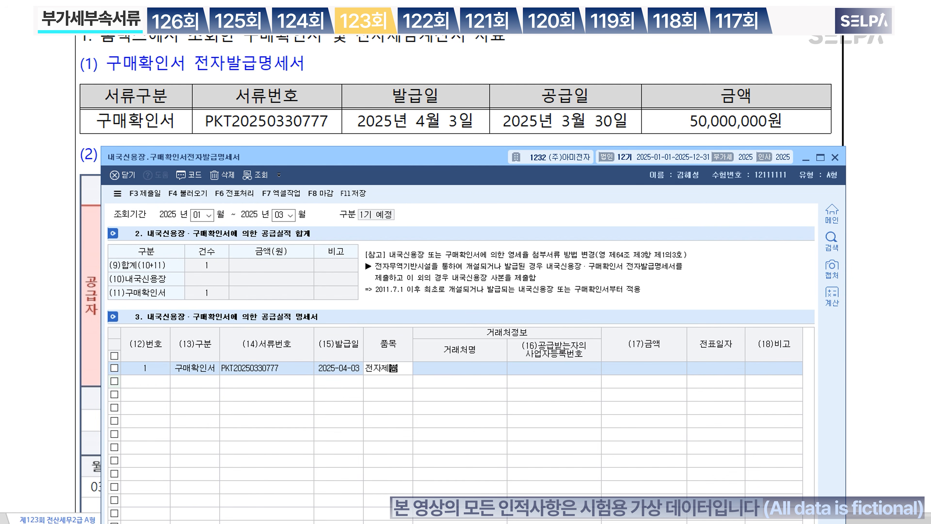
key(Return)
Step: Set (주)미래테크 as row 1's customer with an amount of 50,000,000
key(F2)
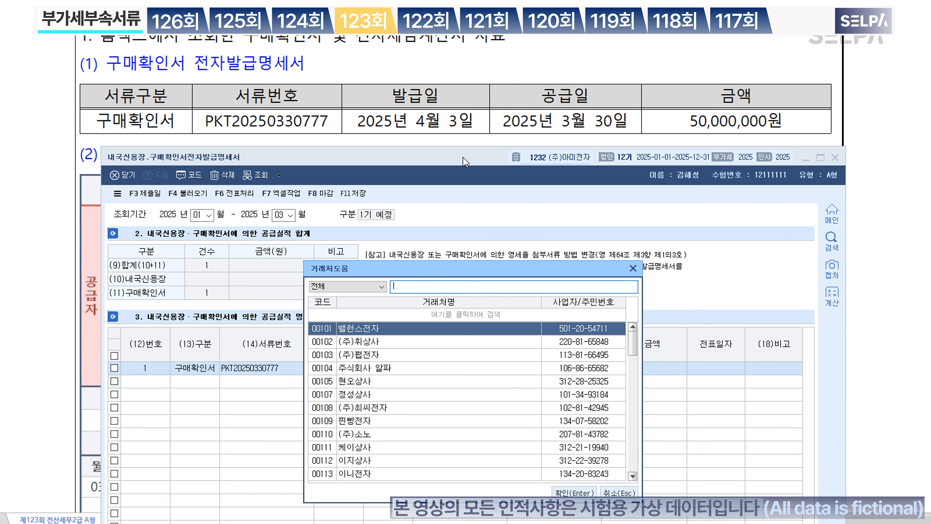
click(516, 100)
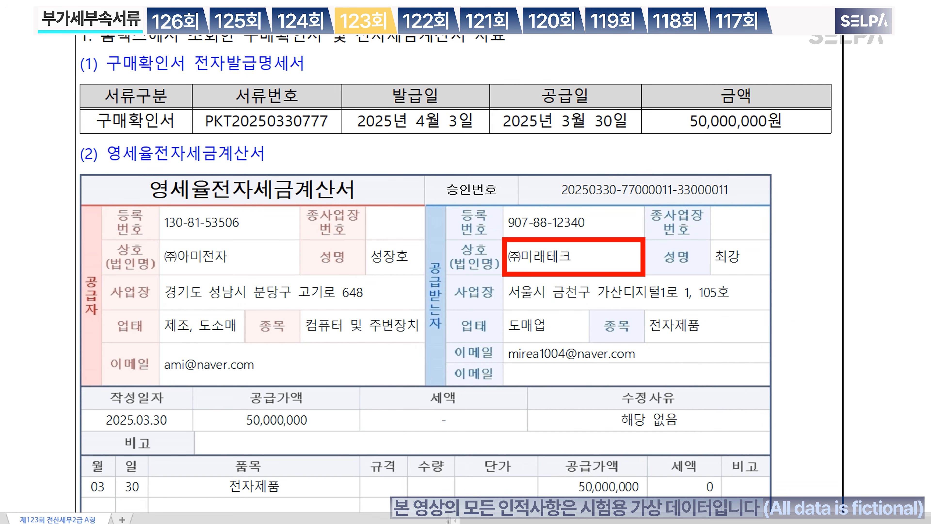
mouse_move(292, 523)
click(323, 514)
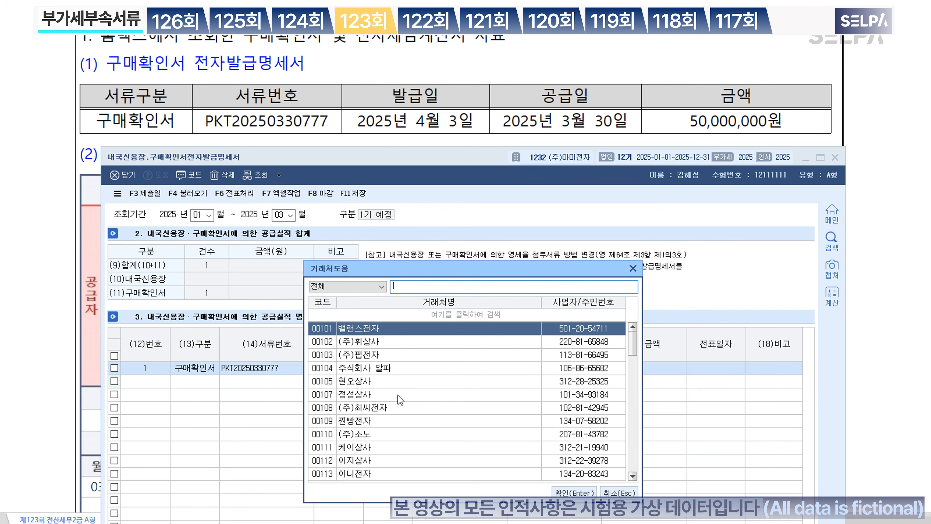
text(미래)
key(Return)
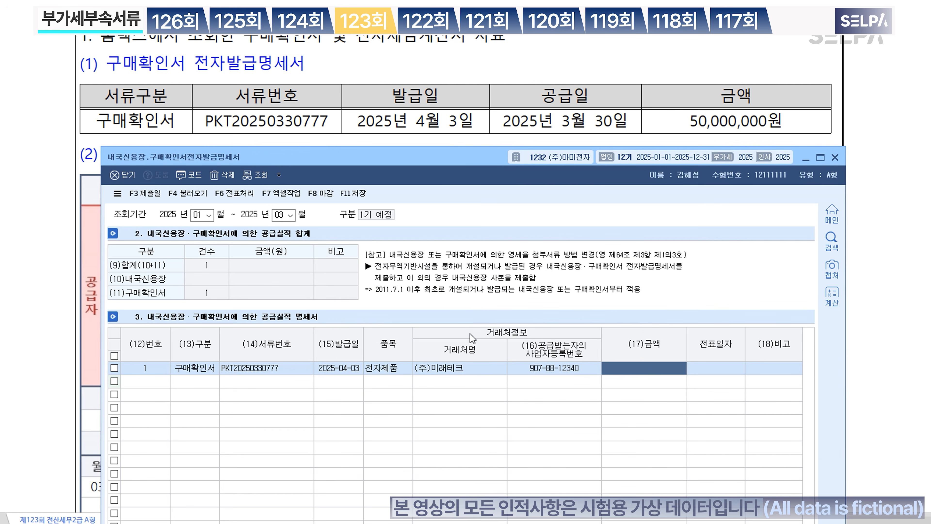
text(50000000)
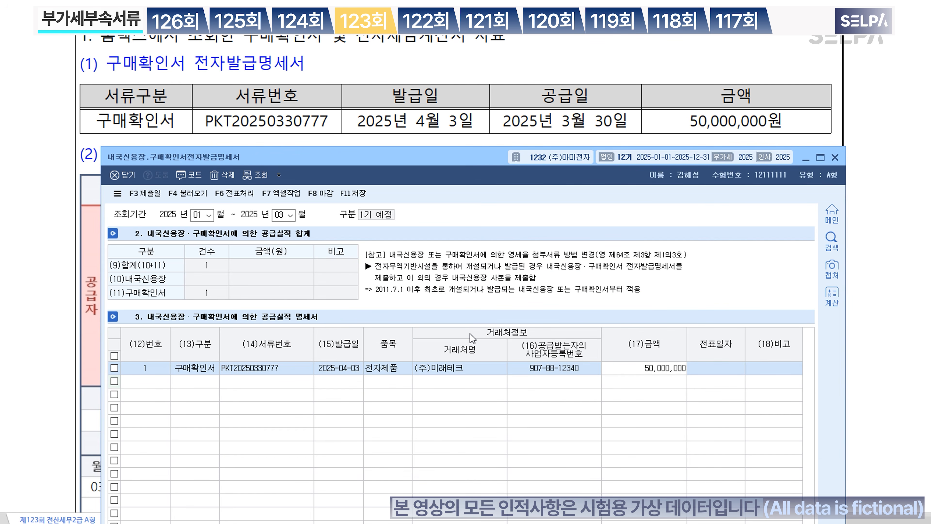
key(Return)
key(Return)
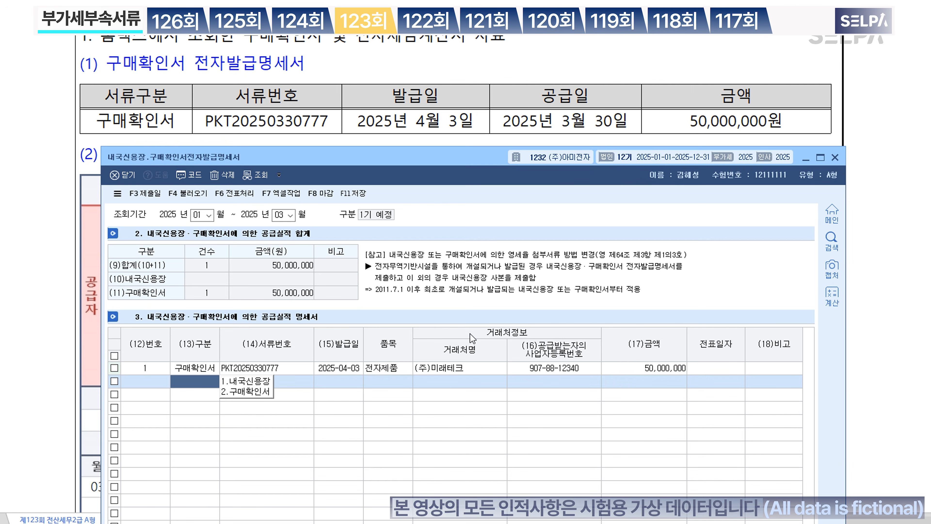
click(735, 367)
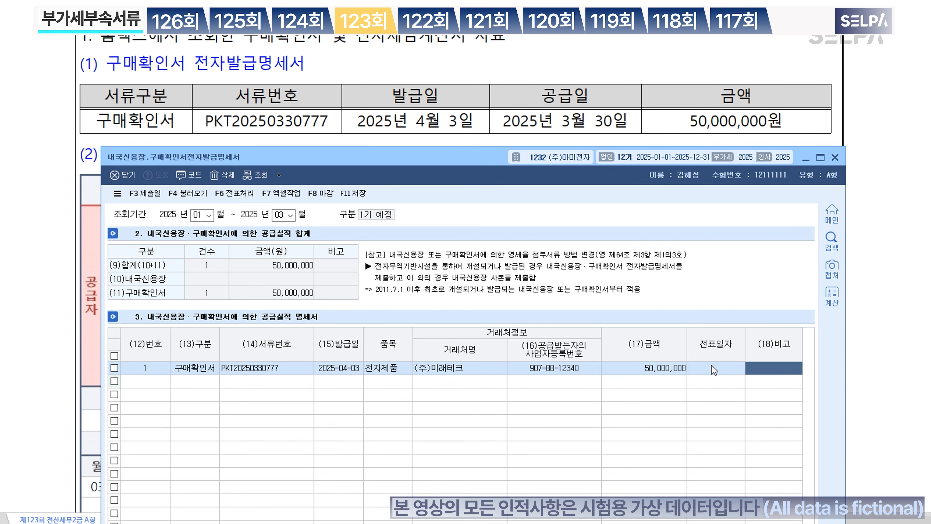
click(535, 70)
scroll(535, 84, up, 2)
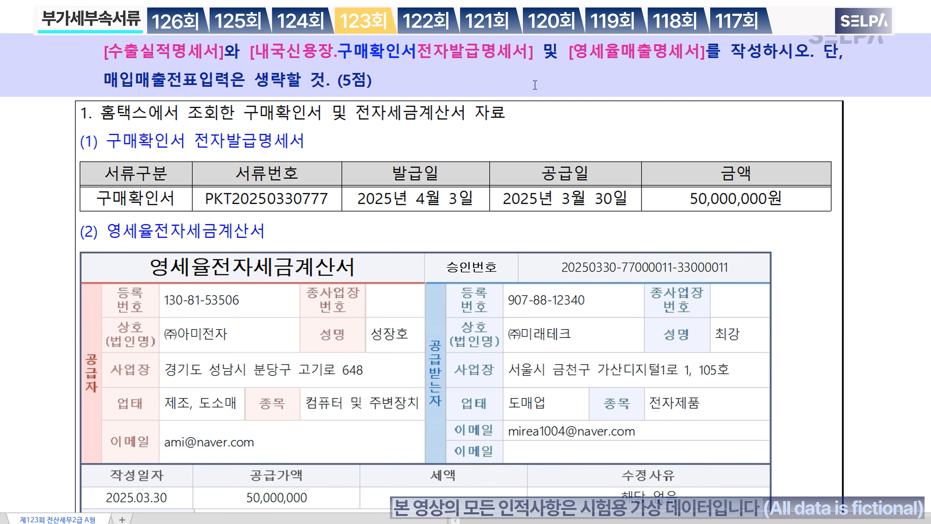
Step: Save the purchase confirmation statement with F11 저장 and close the form
click(770, 523)
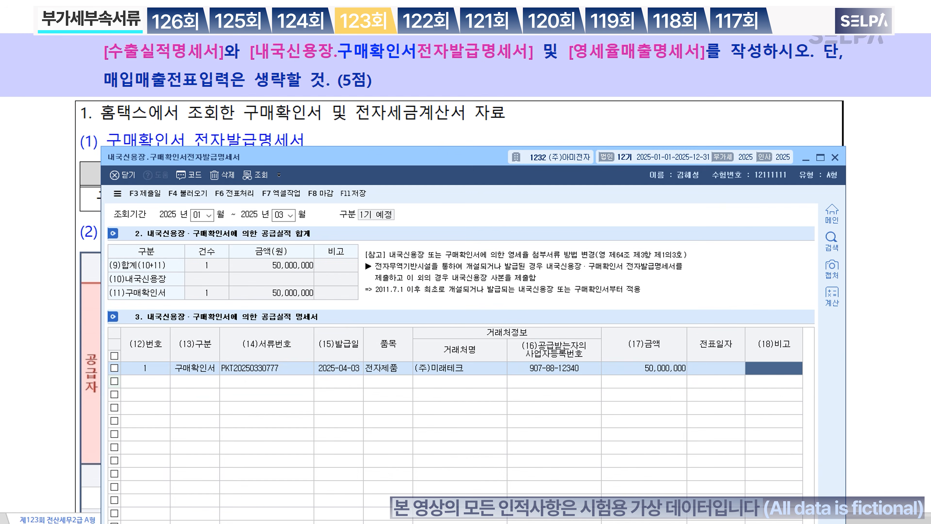
click(359, 196)
click(836, 157)
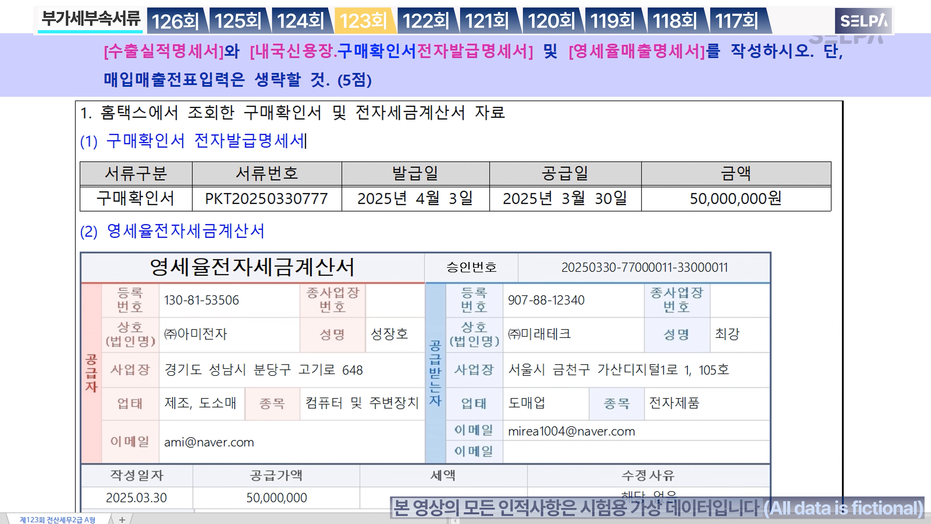
Step: Open the 수출실적명세서 export performance statement using the ㅅㅊㅅ menu search
text(ㅅㅊㅅ)
key(Return)
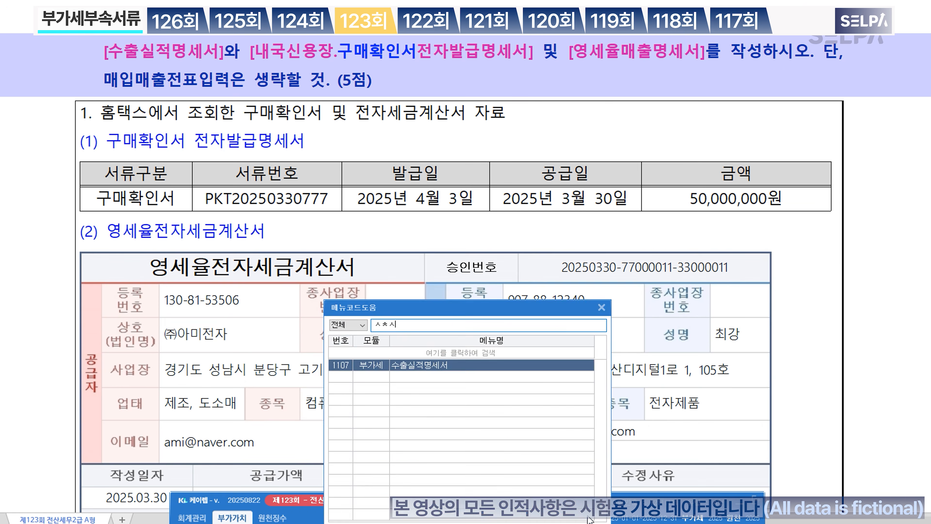
key(Return)
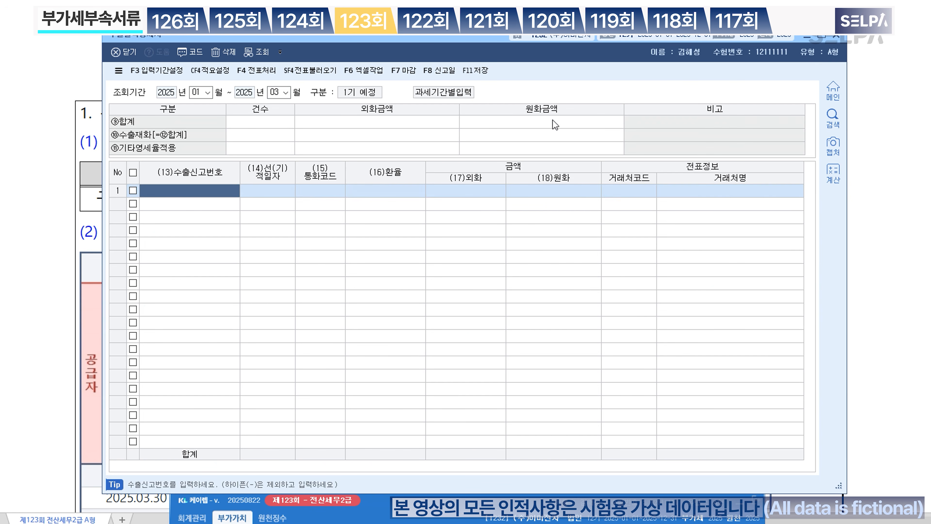
Step: Move and resize the statement window so the exam's export table stays visible above it
drag(464, 40, 464, 208)
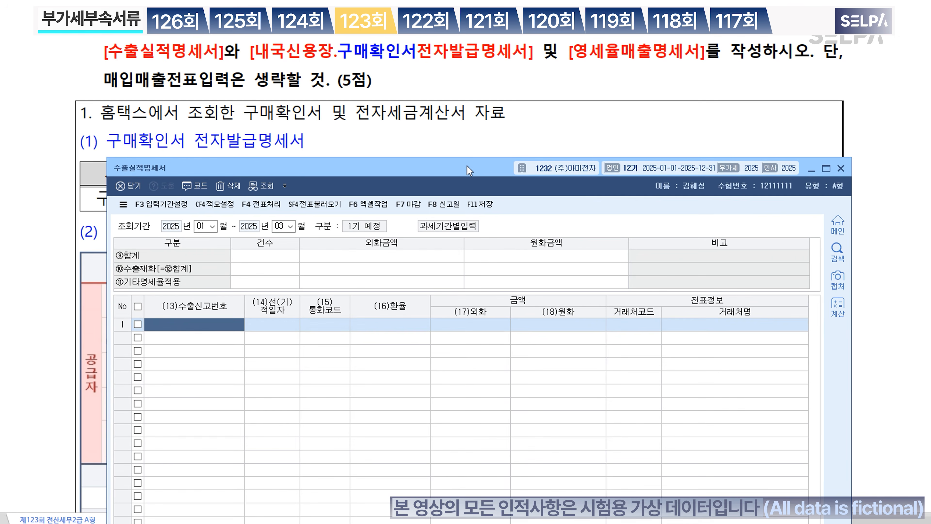
click(471, 156)
key(alt+Tab)
drag(462, 156, 464, 351)
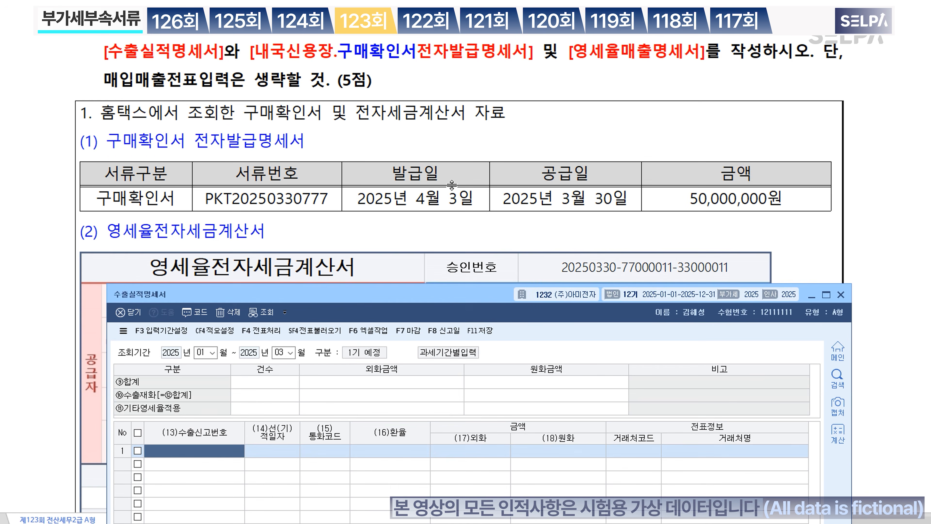
scroll(454, 183, down, 15)
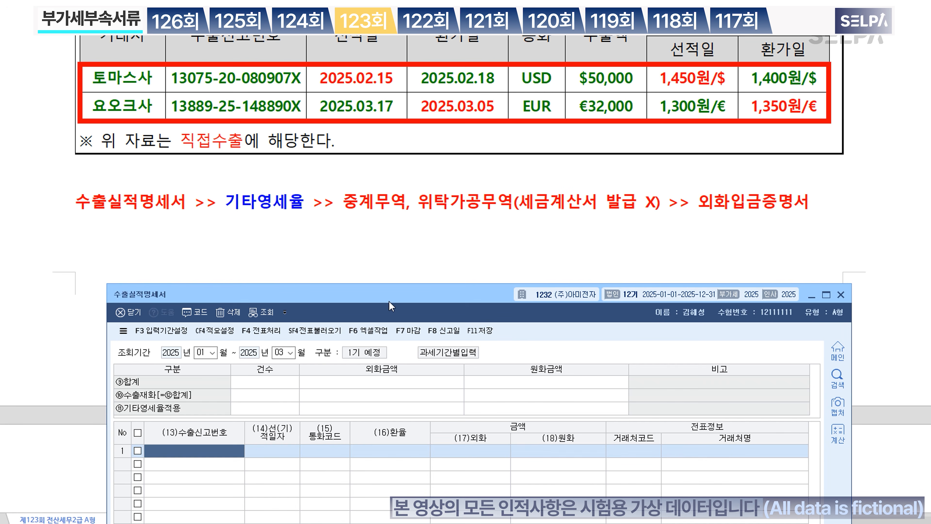
drag(428, 293, 398, 183)
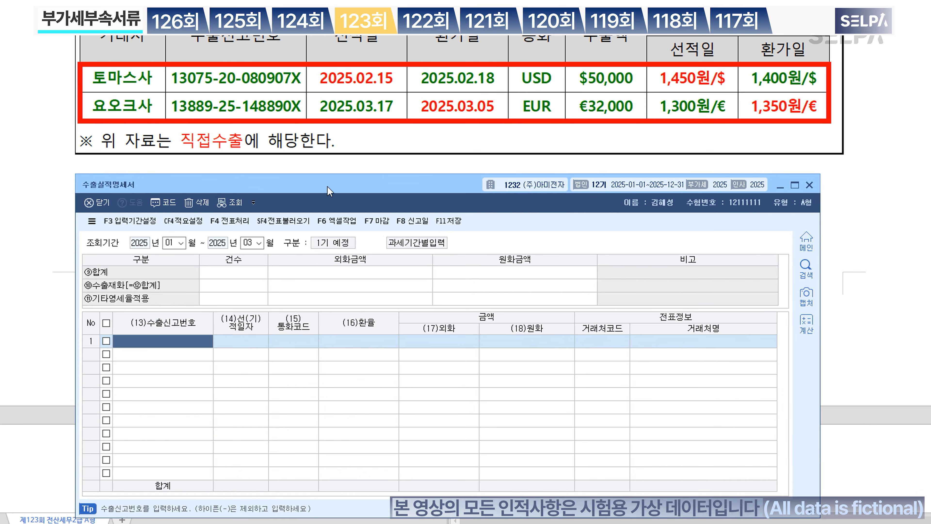
text(13)
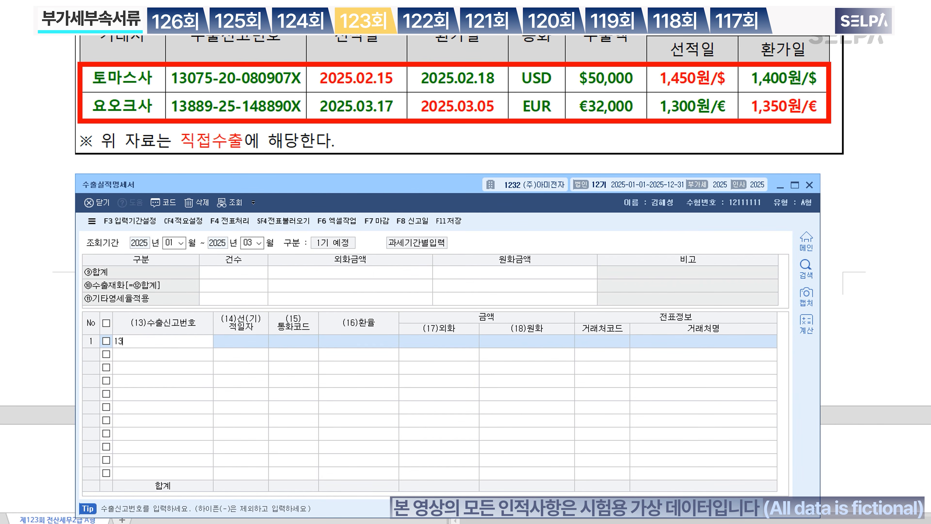
text(075-20-080907X)
key(Return)
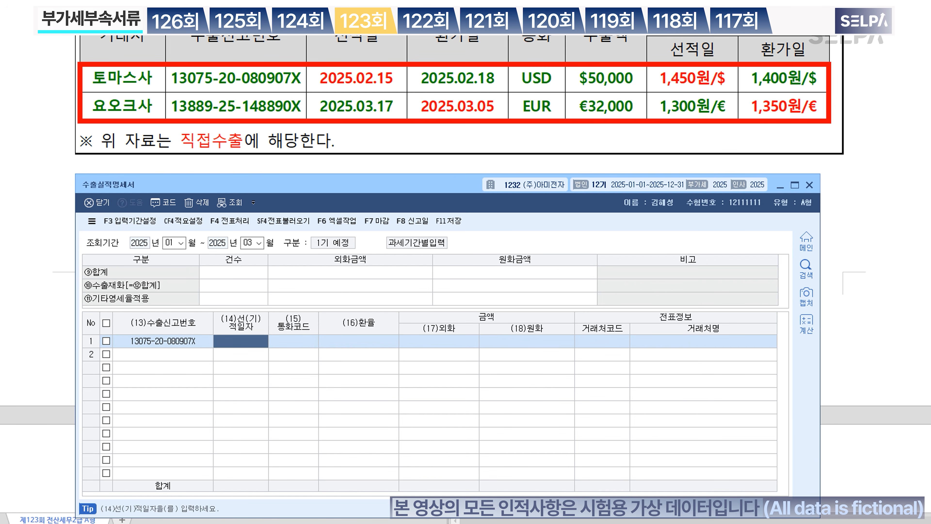
text(20250215)
key(Return)
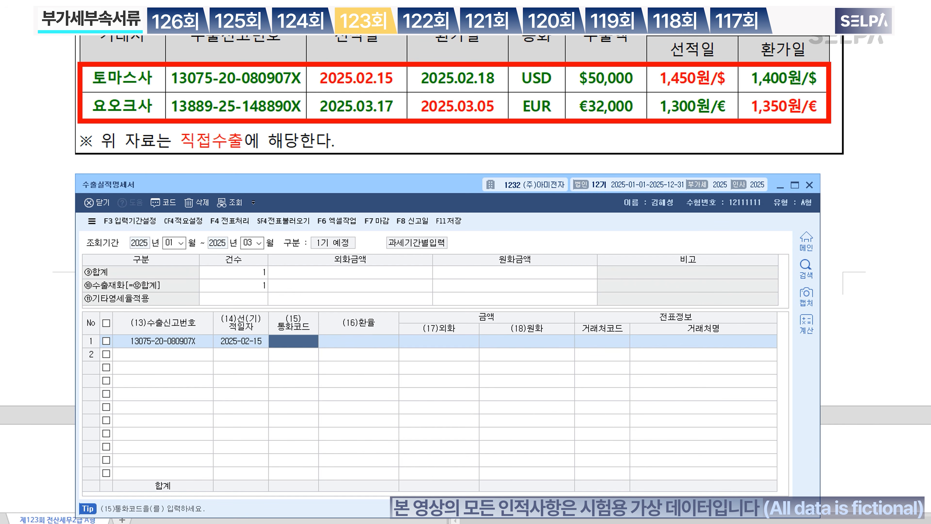
text(usd)
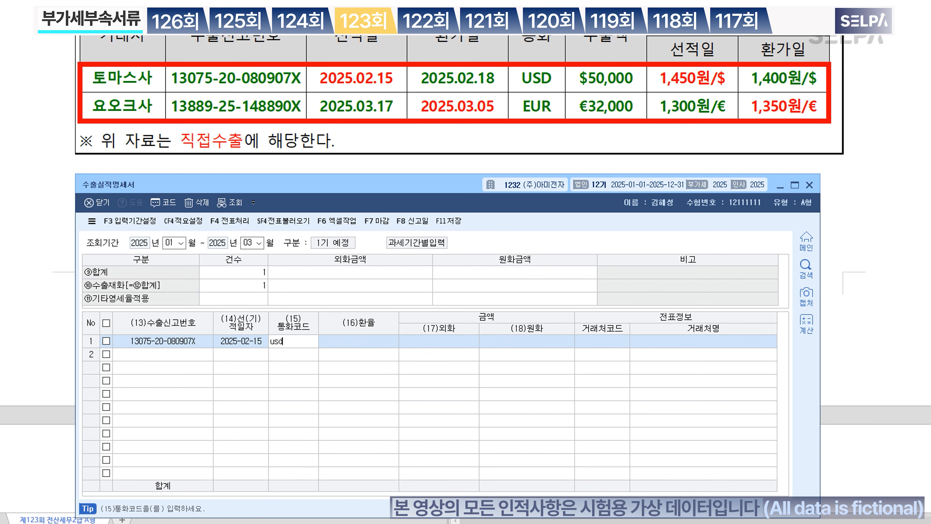
key(Return)
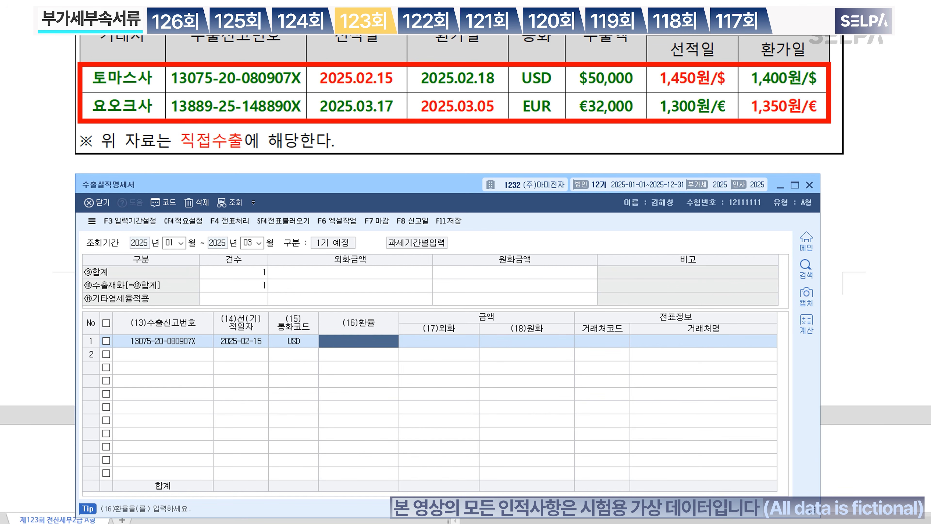
text(1450)
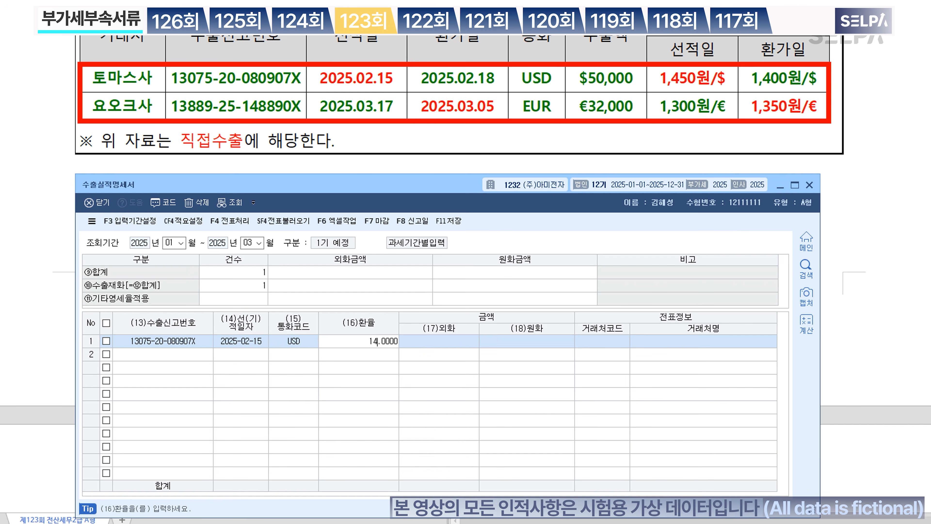
key(Return)
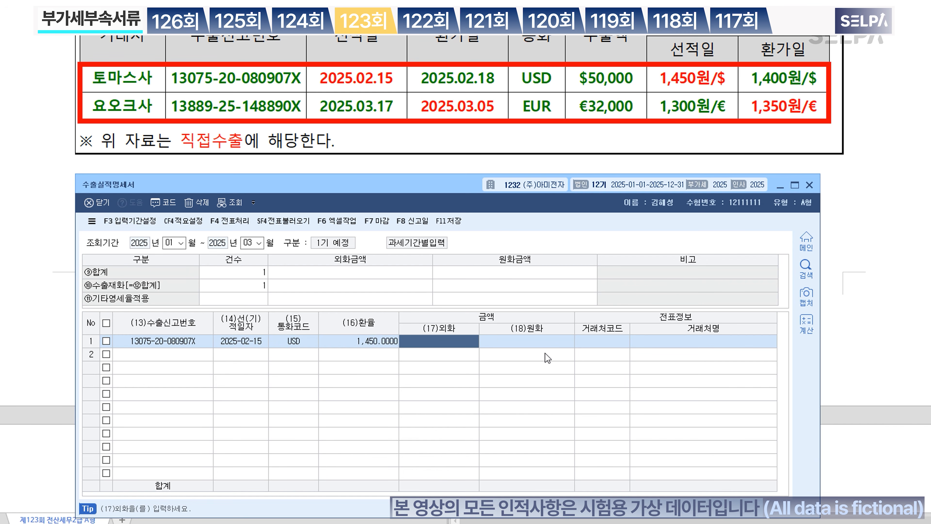
text(500000.00)
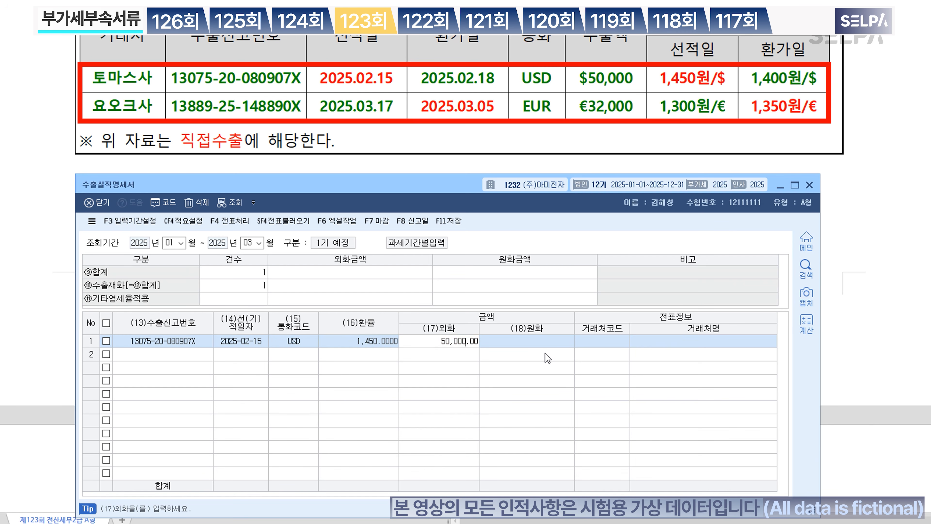
key(Return)
key(Return)
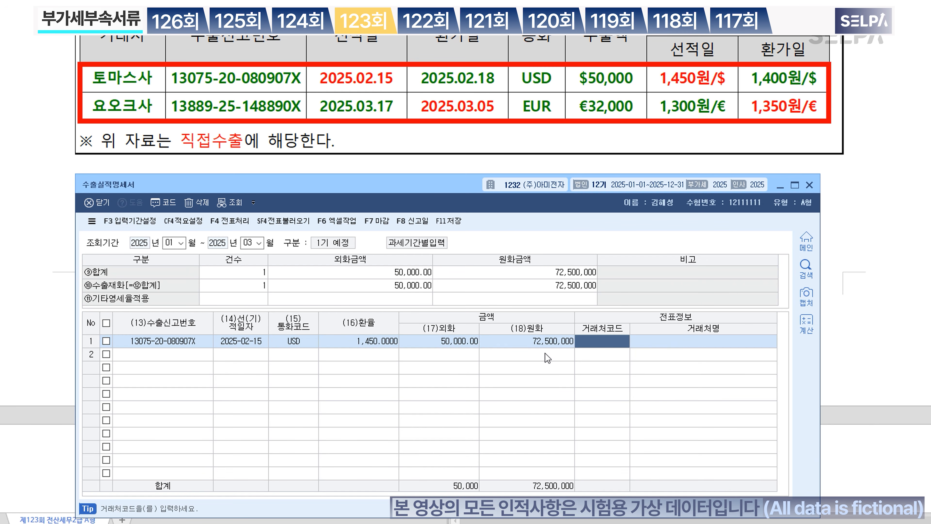
key(F2)
text(토)
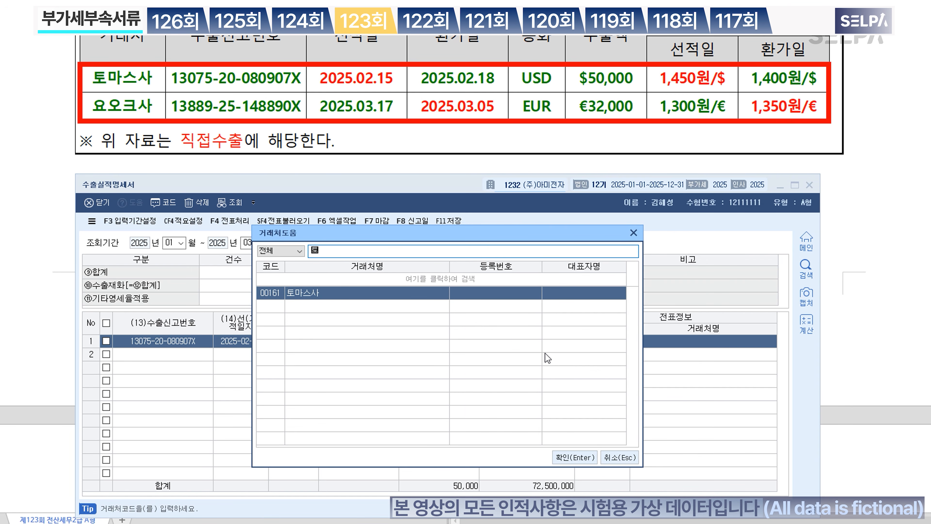
key(Return)
key(Return)
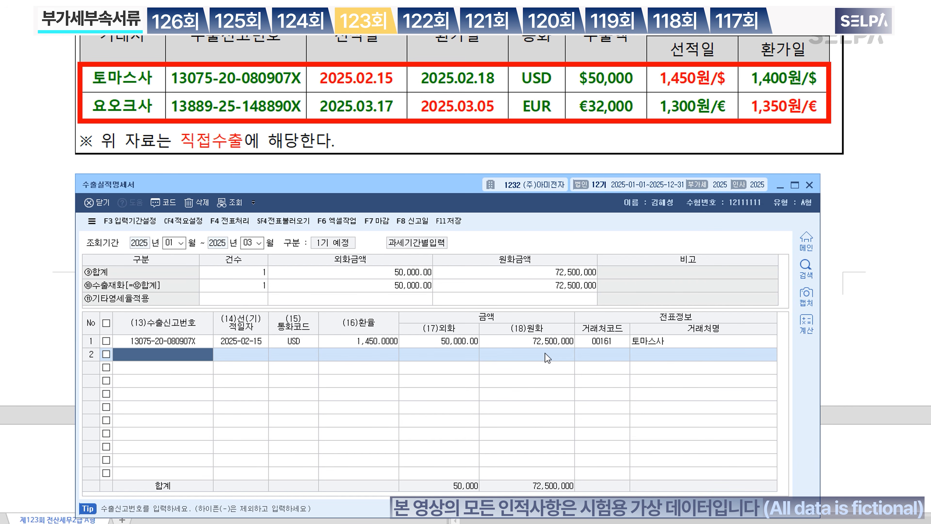
text(13889-2)
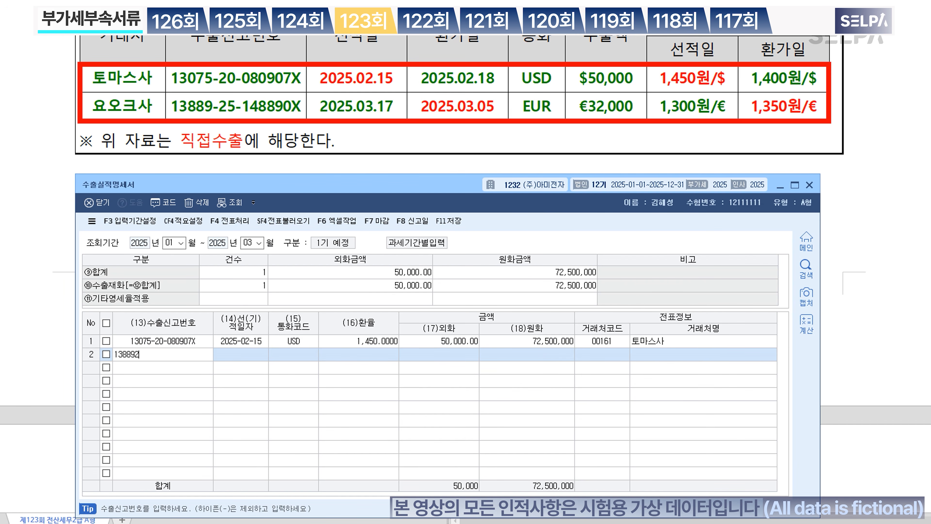
text(5-148890X)
key(Return)
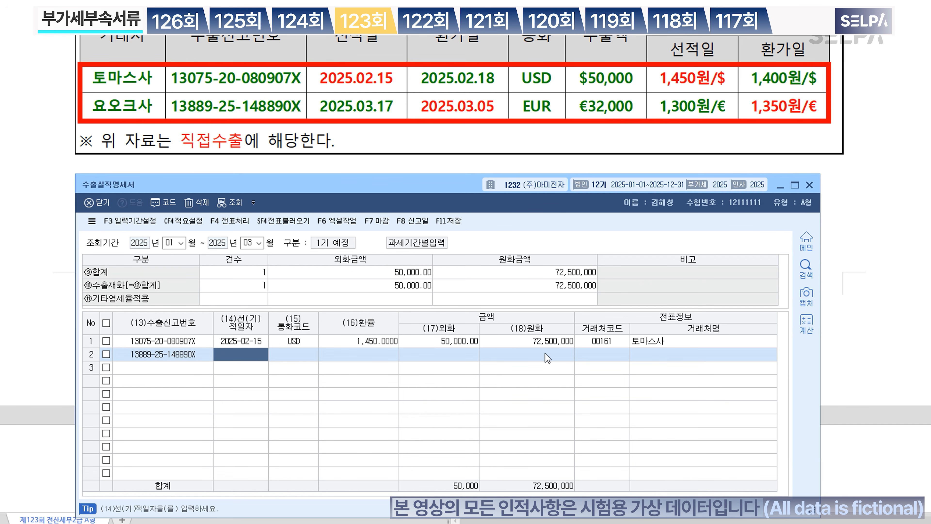
text(20250317)
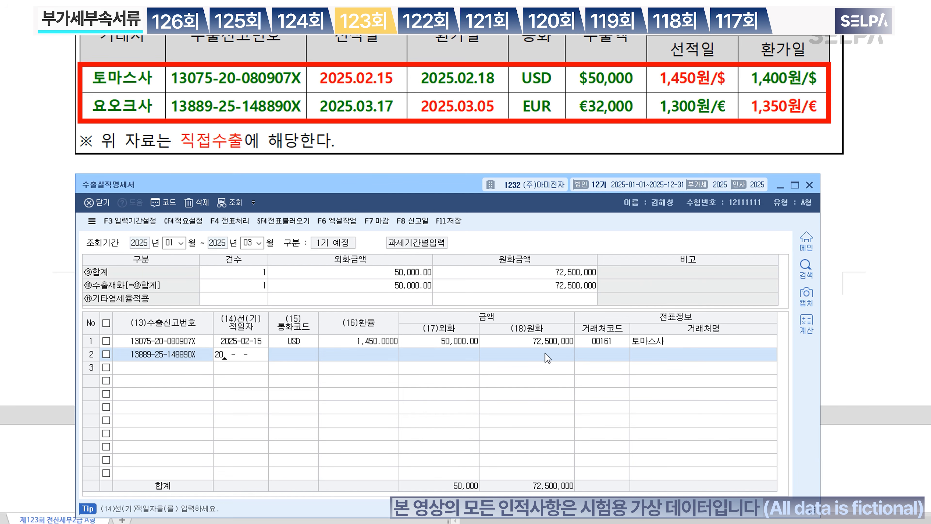
key(Return)
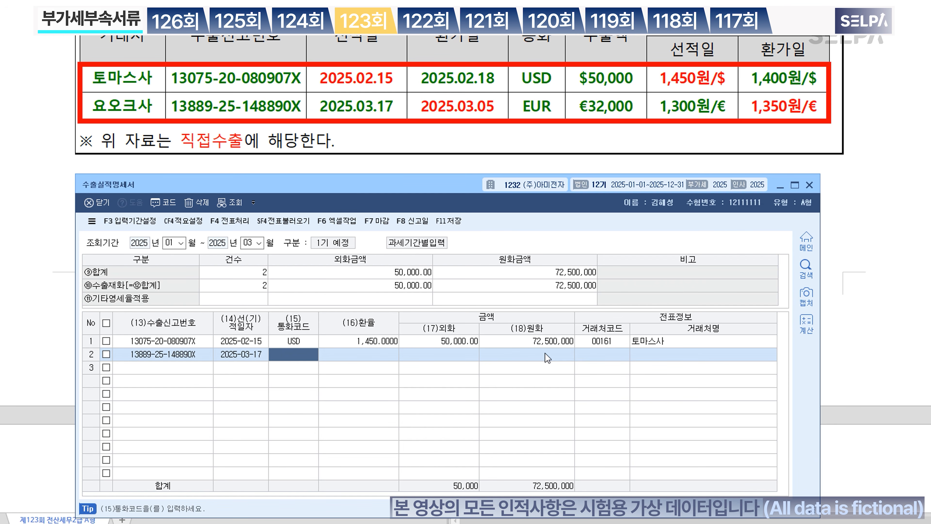
text(EUR)
key(Return)
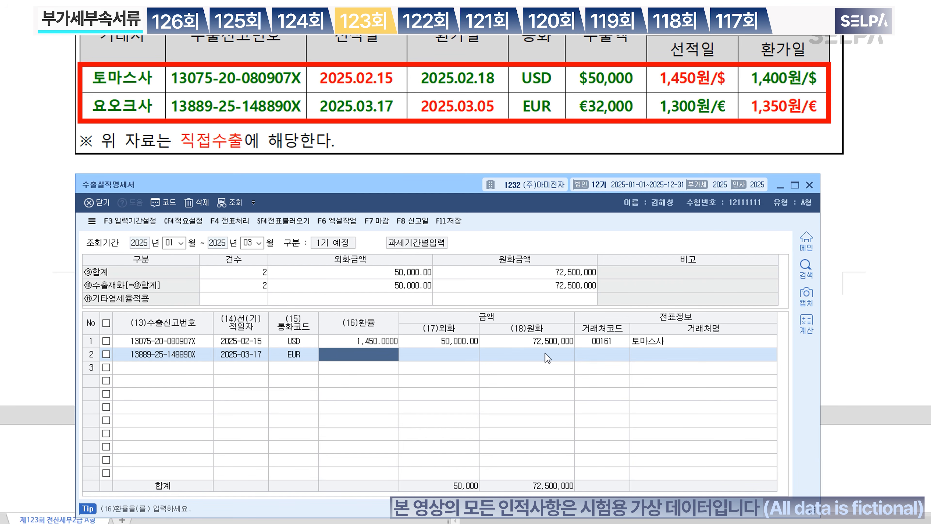
text(1350)
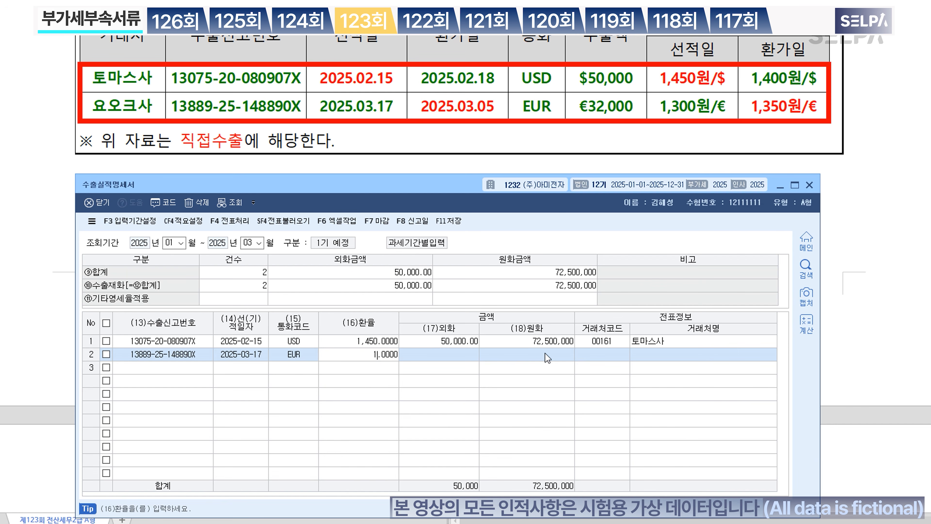
key(Return)
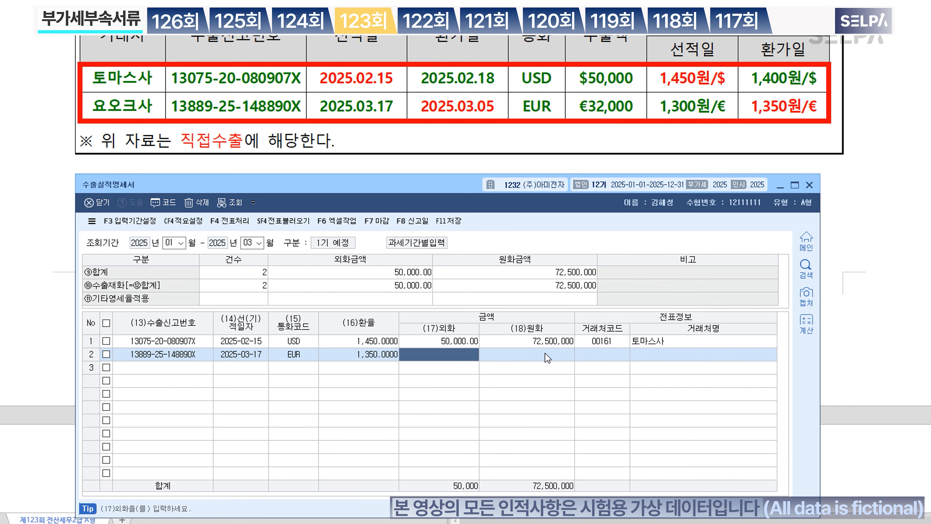
text(320000.00)
key(Return)
key(Return)
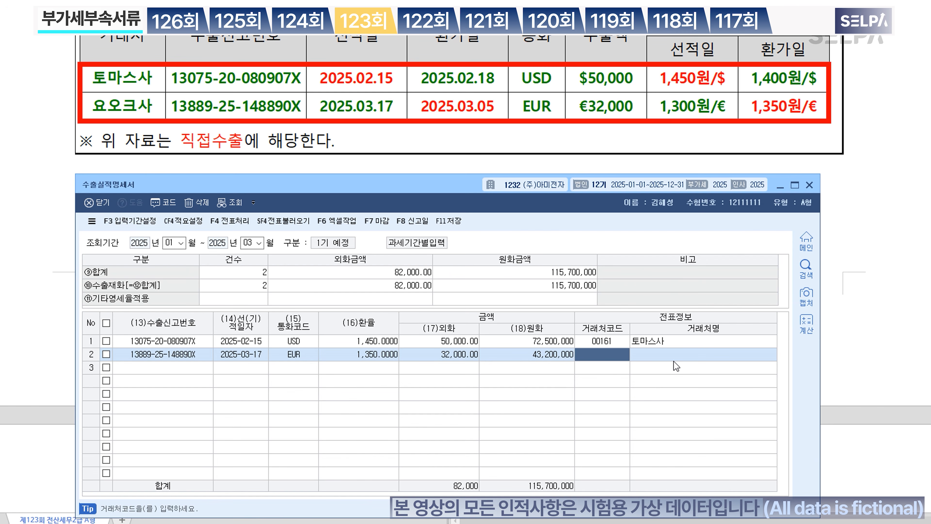
key(F2)
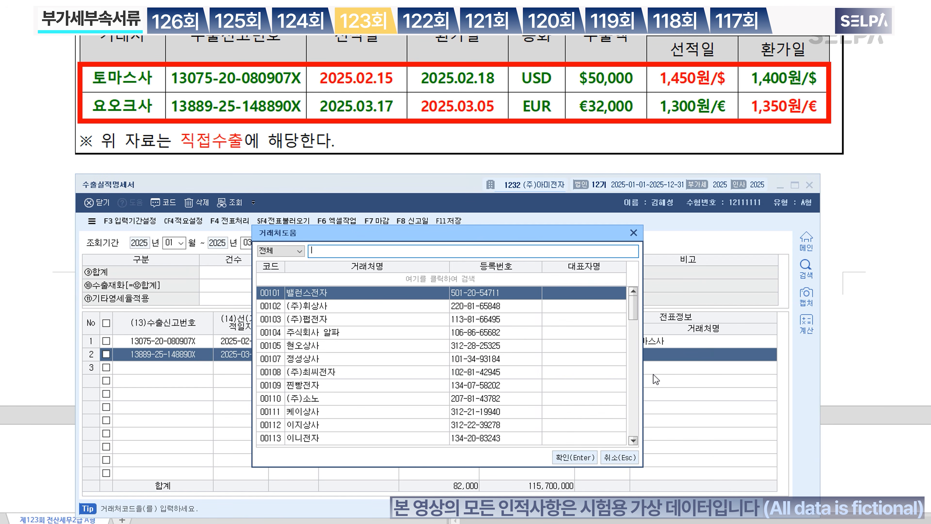
text(요)
key(Return)
key(Return)
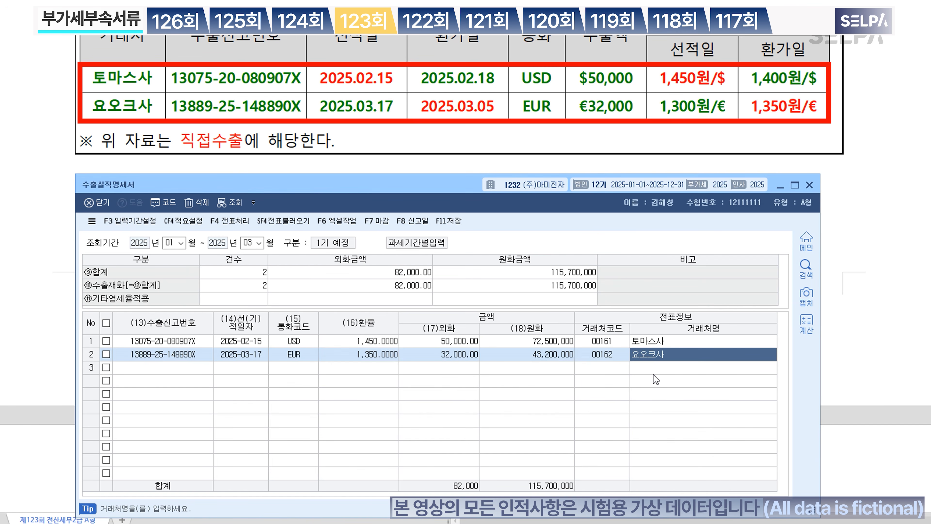
key(Return)
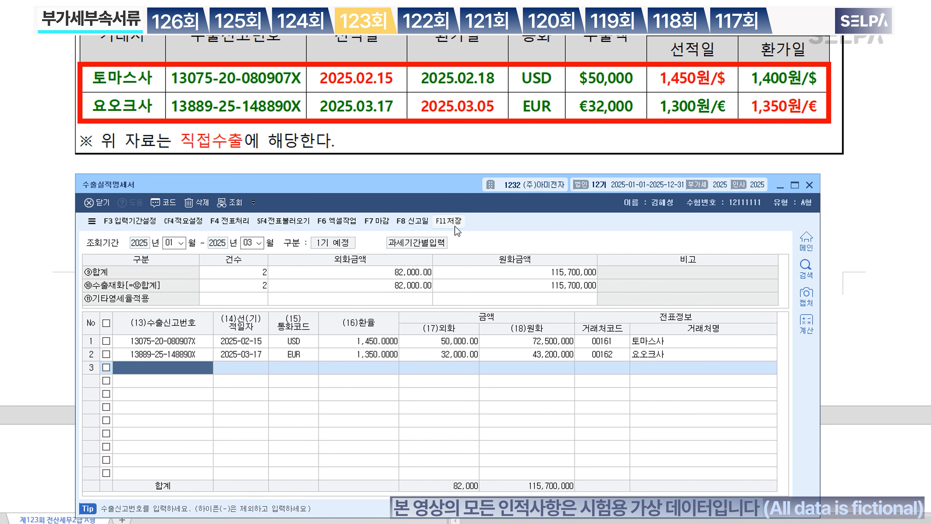
Step: Save and close the export statement, then note 115,700,000 on the exam's 직접수출 line
click(451, 220)
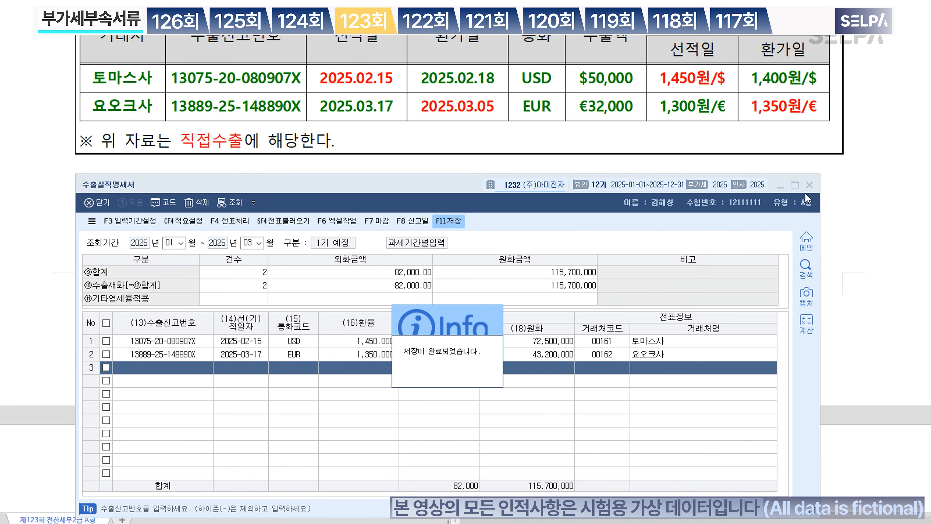
click(809, 185)
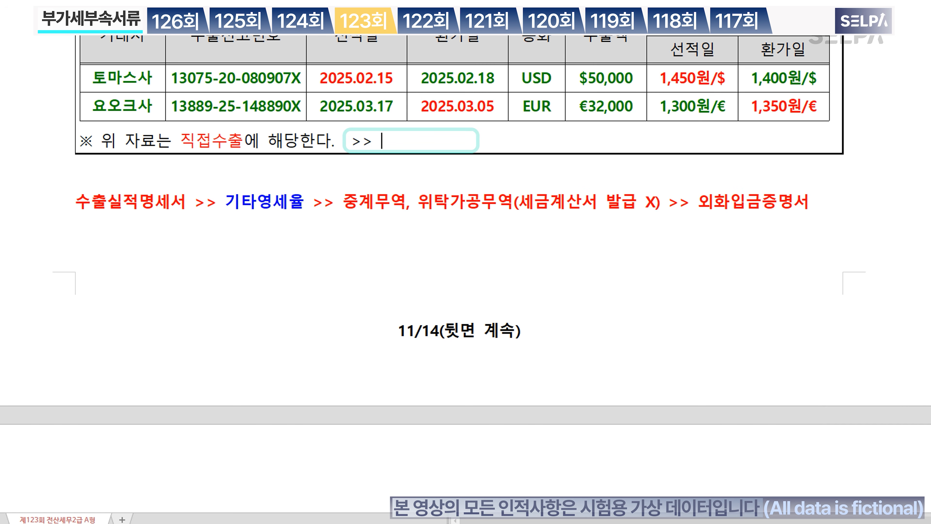
text(115,700,000)
key(Escape)
Step: Select the 115,700,000 direct-export total on the exam paper and switch back to KcLep
scroll(487, 286, up, 5)
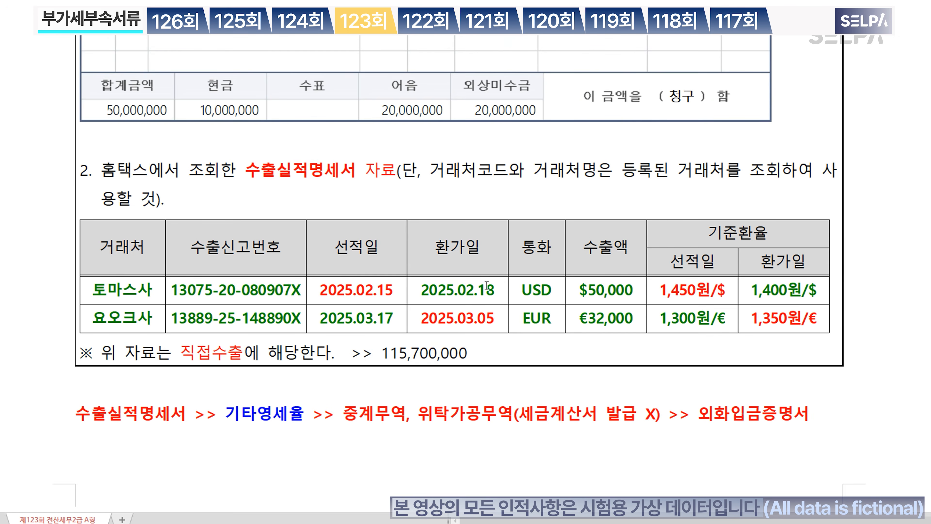
scroll(516, 295, up, 10)
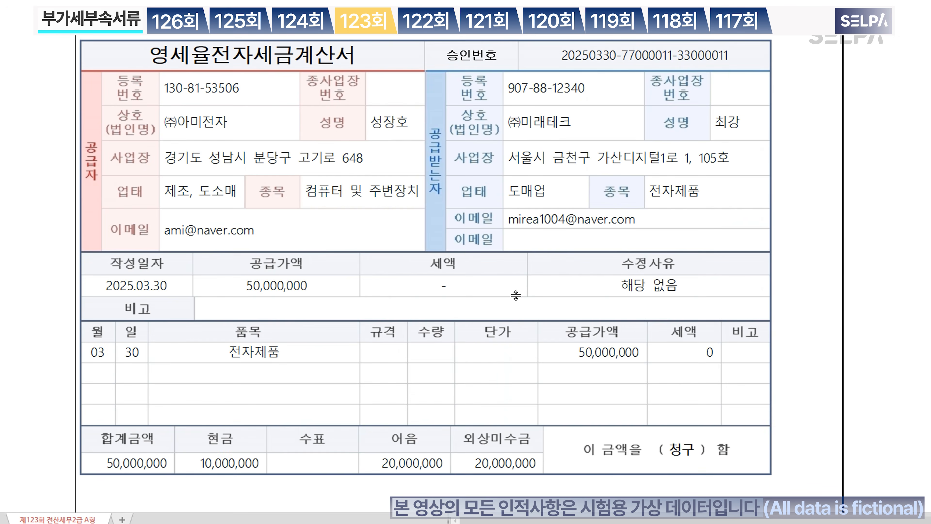
click(610, 350)
scroll(611, 351, down, 10)
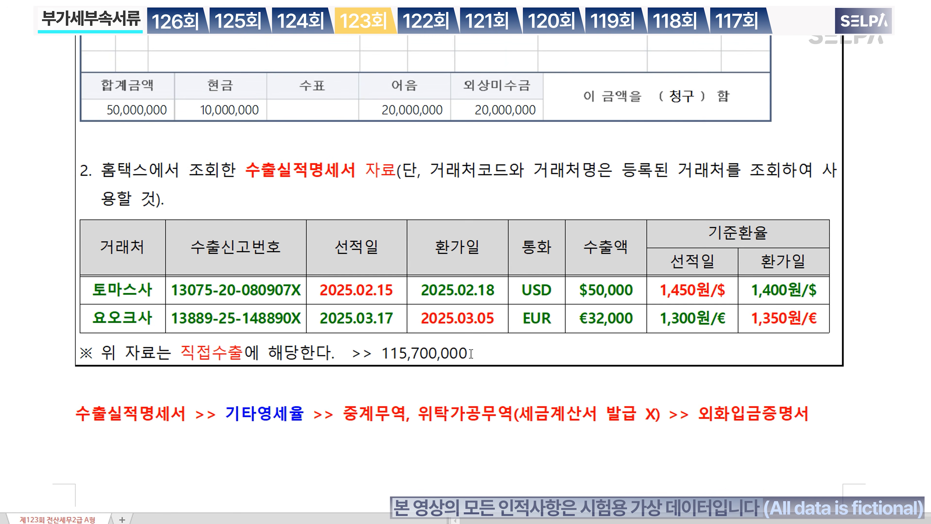
drag(471, 354, 382, 355)
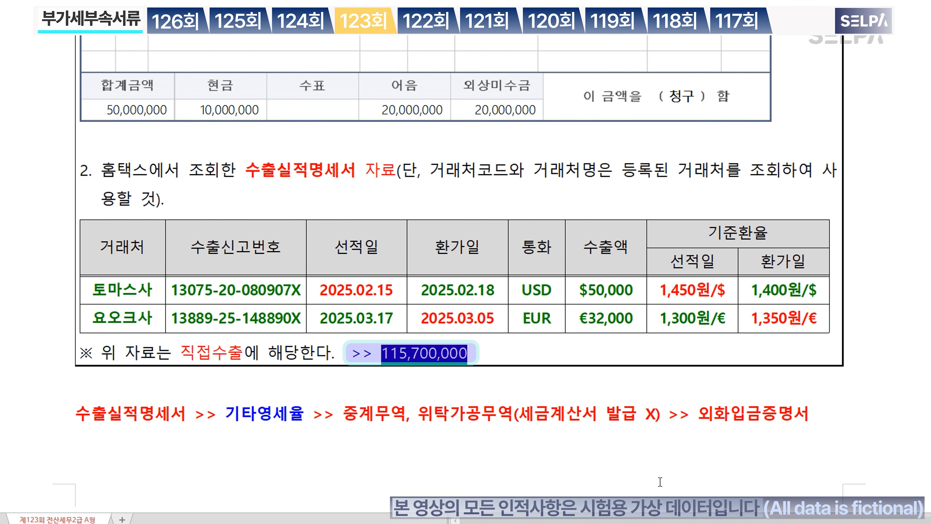
key(alt+Tab)
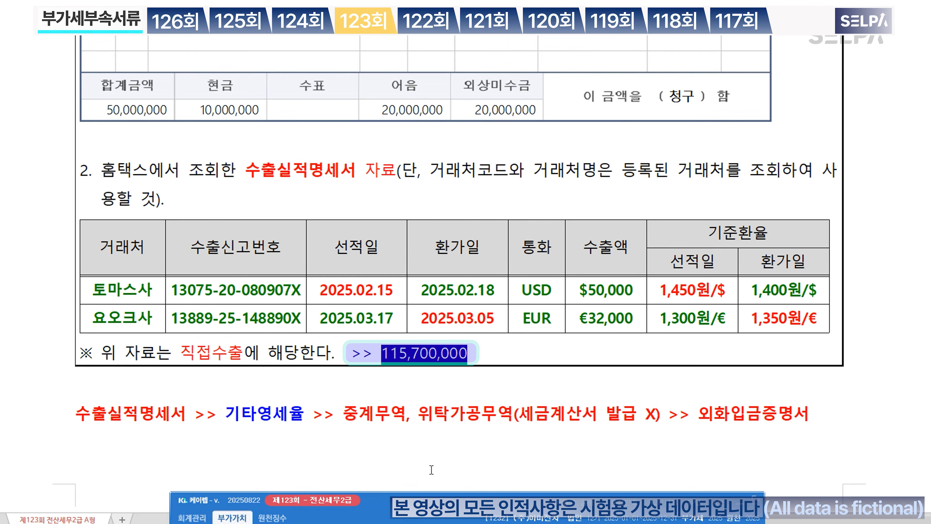
Step: Open the 영세율매출명세서 zero-rated sales statement with the period ending in month 03
text(ㅇㅅ)
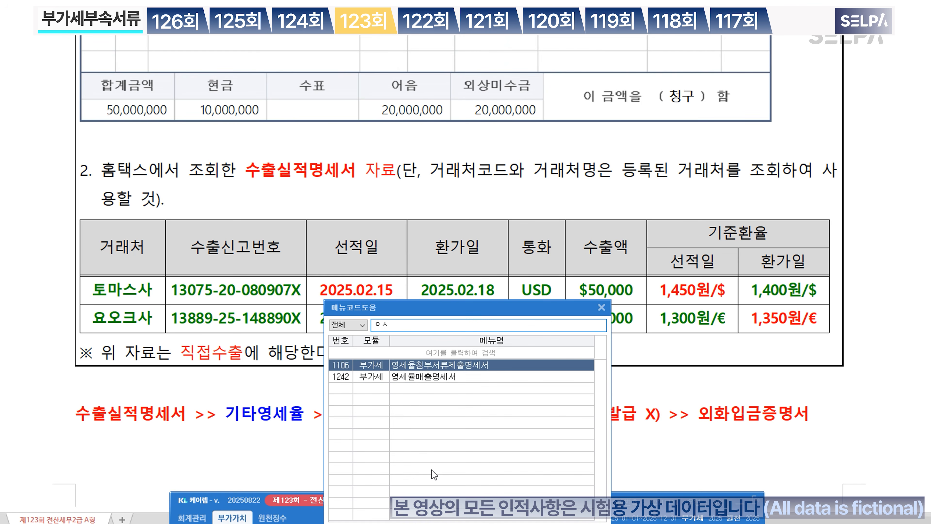
key(Down)
key(Return)
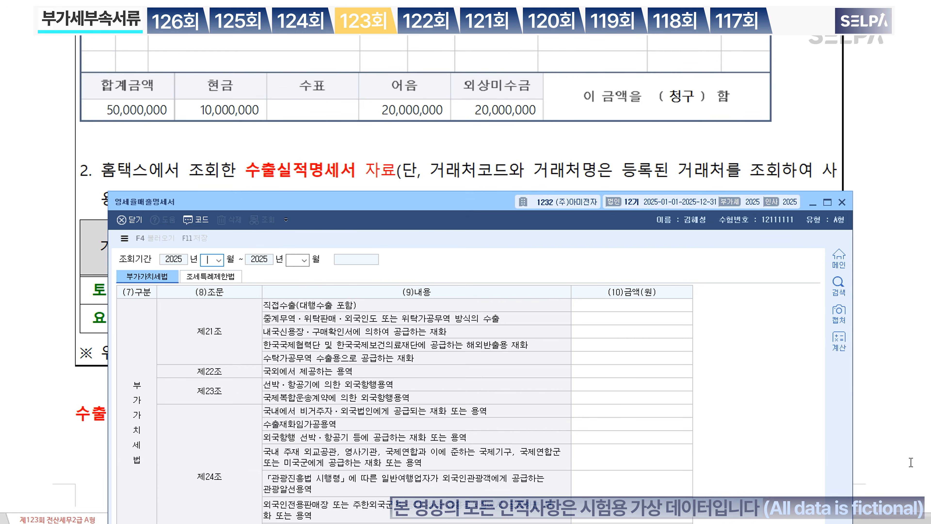
text(03)
key(Return)
Step: Enter 115,700,000 direct exports and 50,000,000 local letter-of-credit sales, then save and close
click(670, 303)
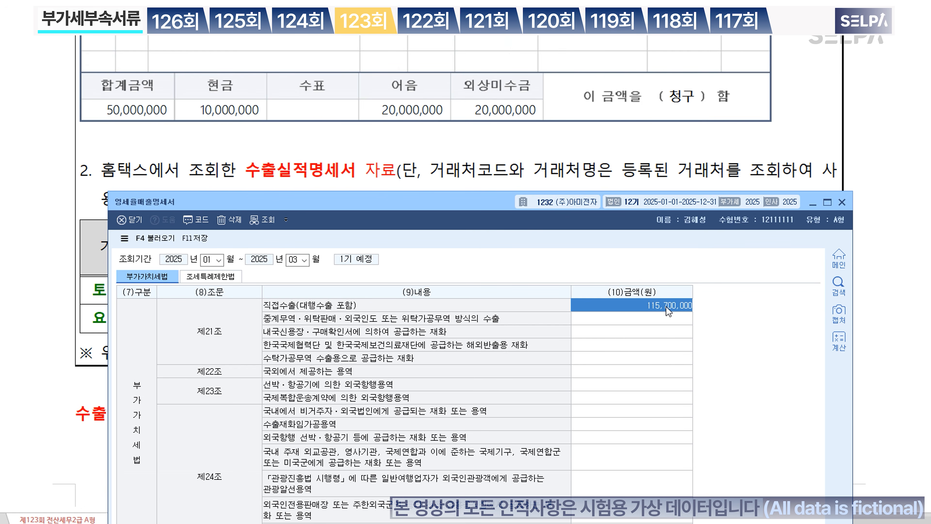
click(678, 336)
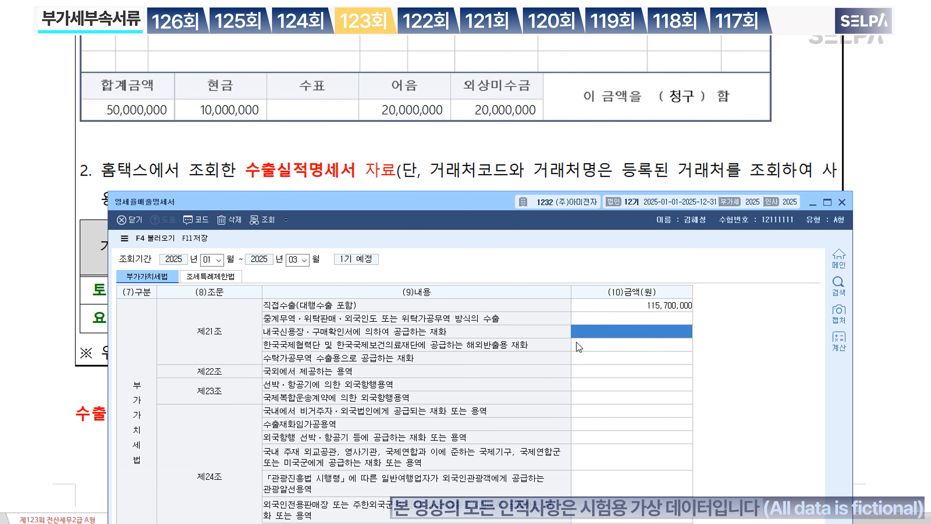
text(50000000)
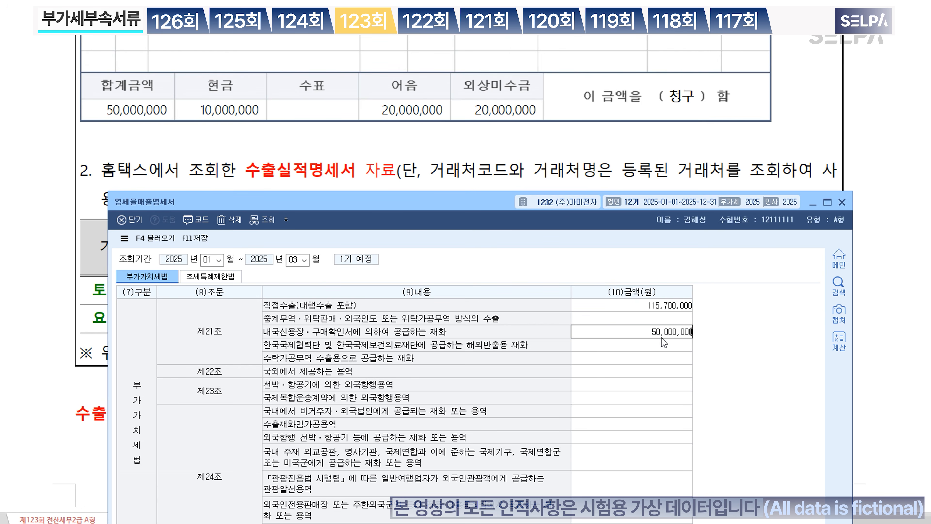
key(Return)
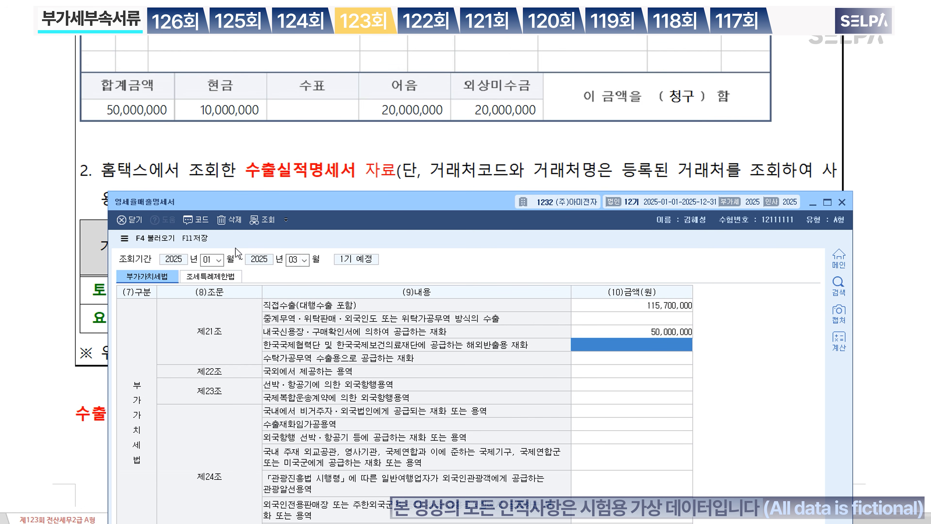
click(203, 239)
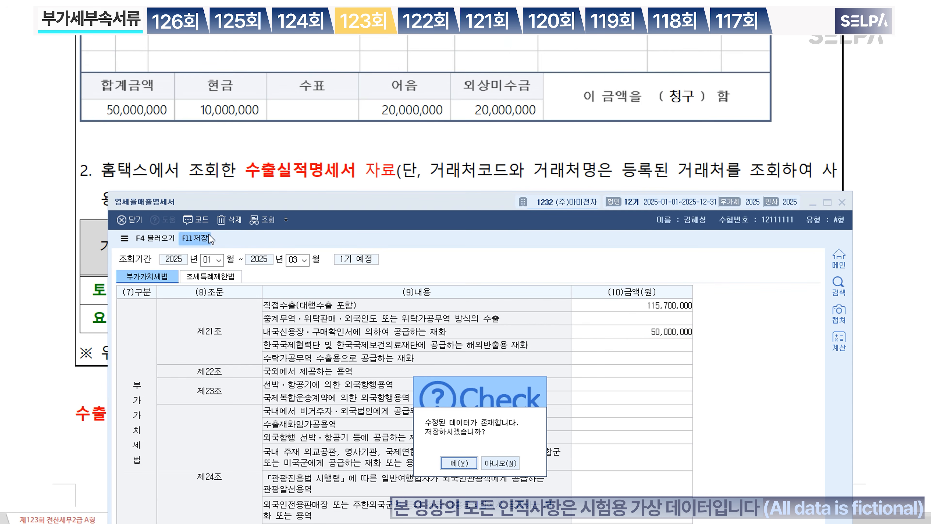
click(459, 463)
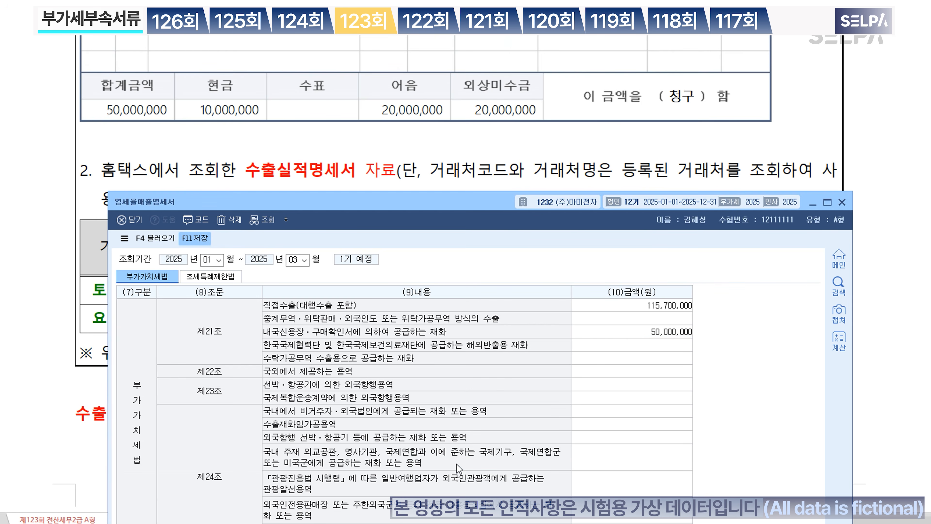
click(842, 202)
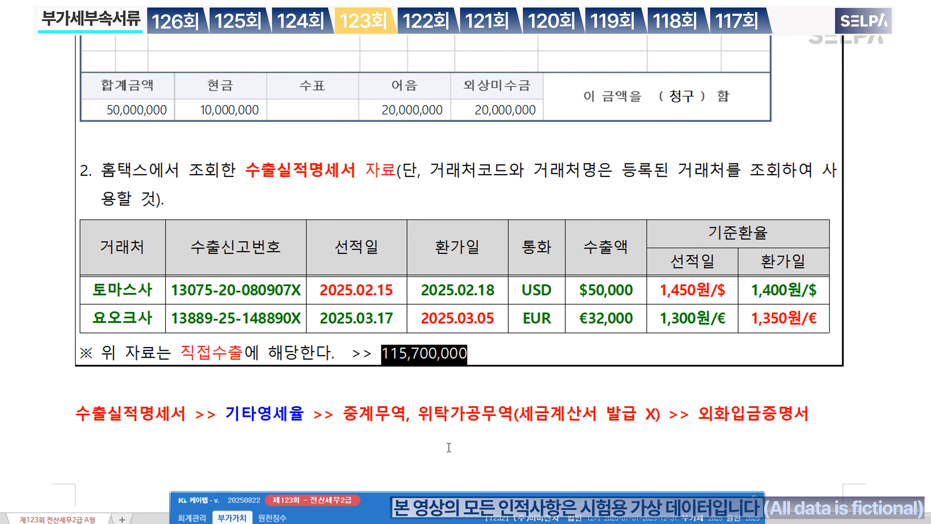
Step: Reopen the 수출실적명세서 with end month 03 and load the saved export records
text(ㅅㅊㅅ)
key(Return)
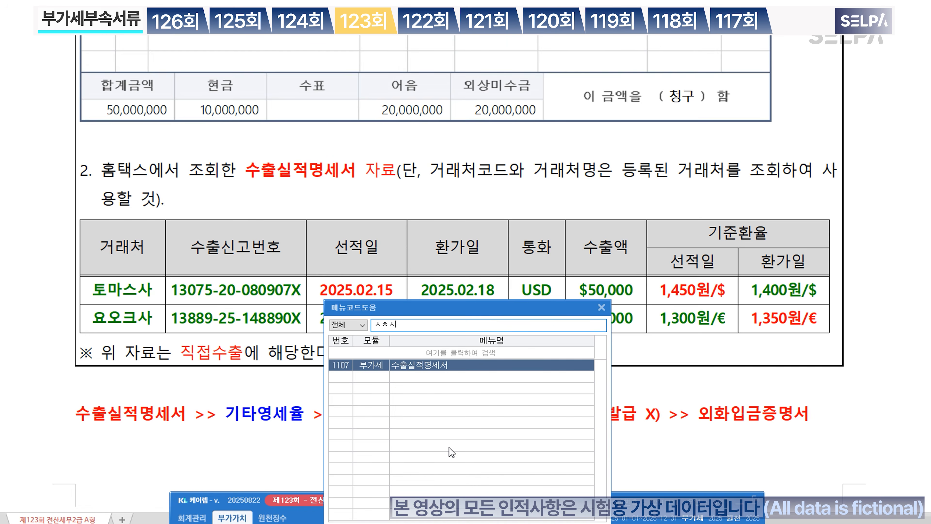
key(Return)
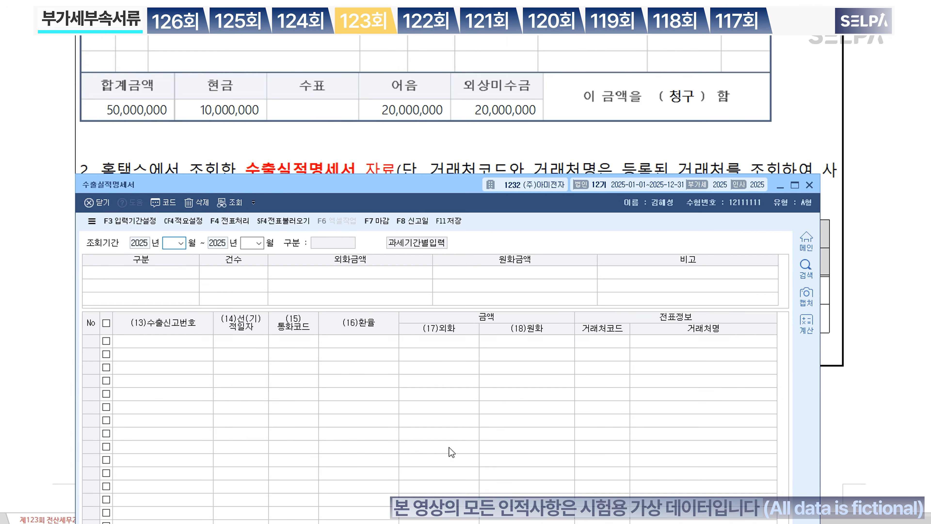
text(03)
key(Return)
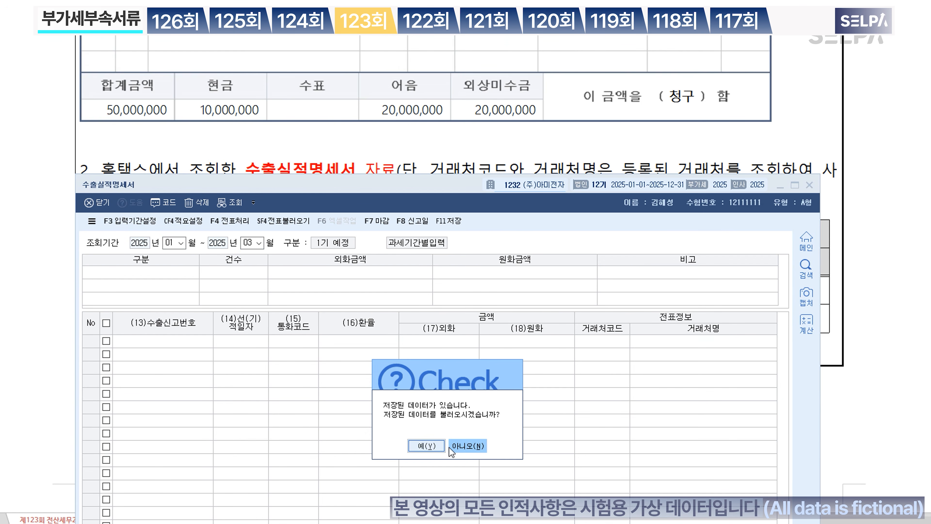
click(436, 445)
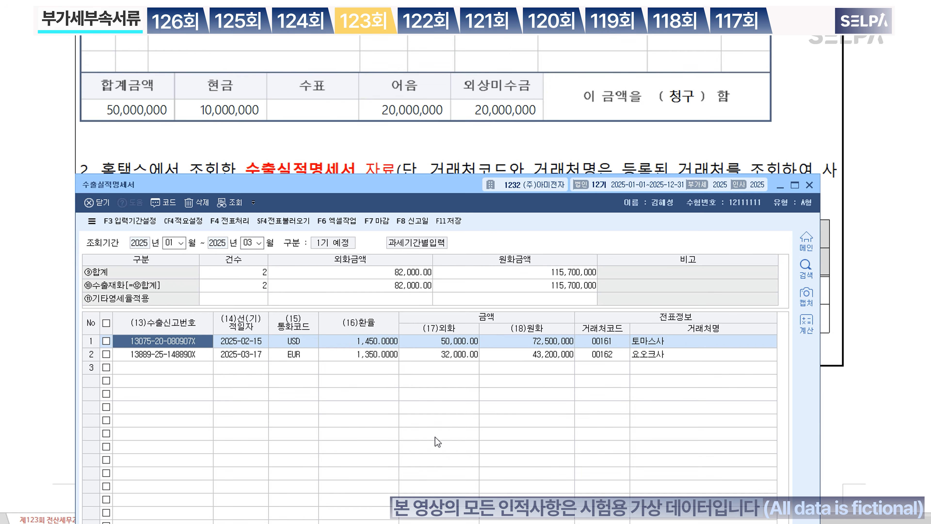
Step: Check the two export rows totalling 115,700,000 against the exam table, then close the statement
click(245, 302)
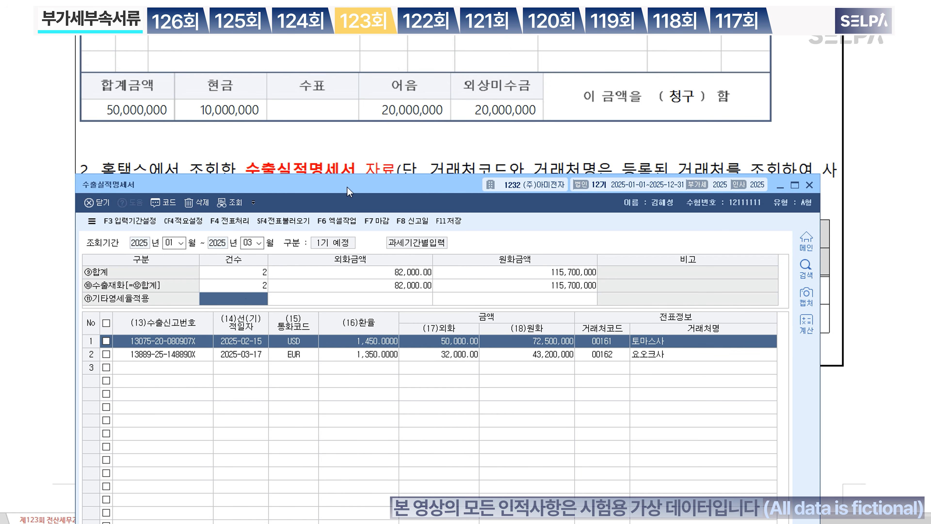
drag(345, 192, 357, 276)
scroll(285, 139, down, 8)
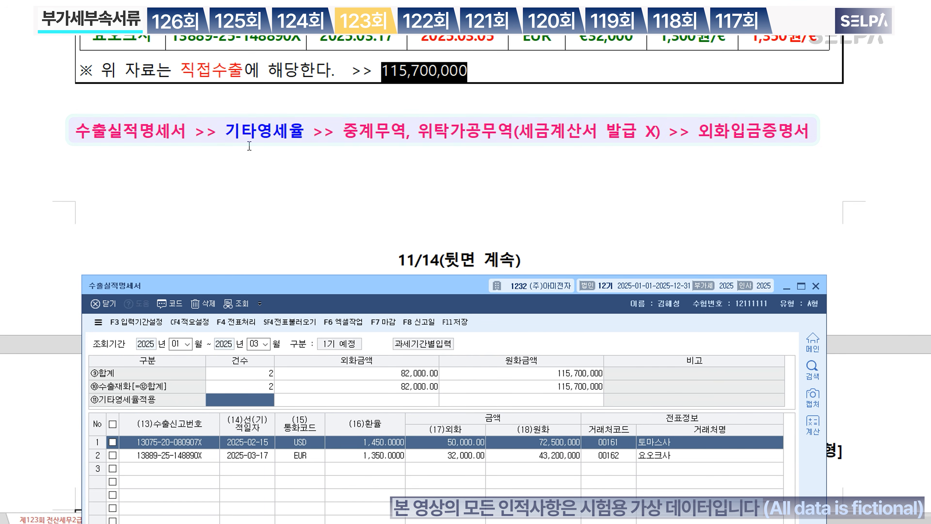
click(521, 132)
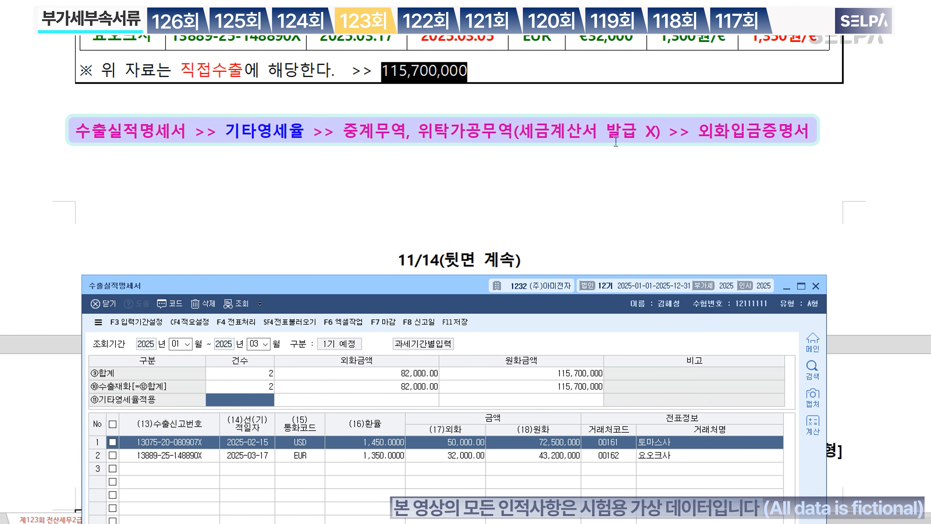
click(242, 405)
click(745, 140)
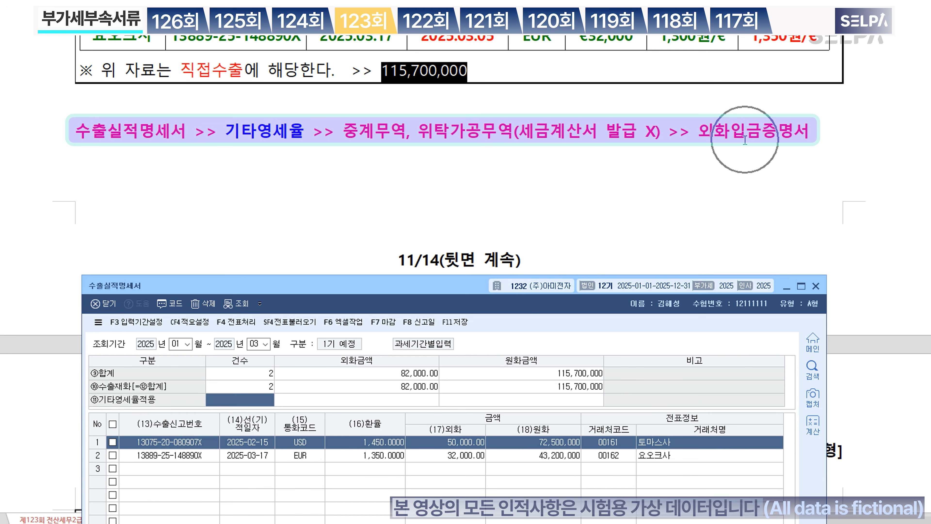
click(257, 400)
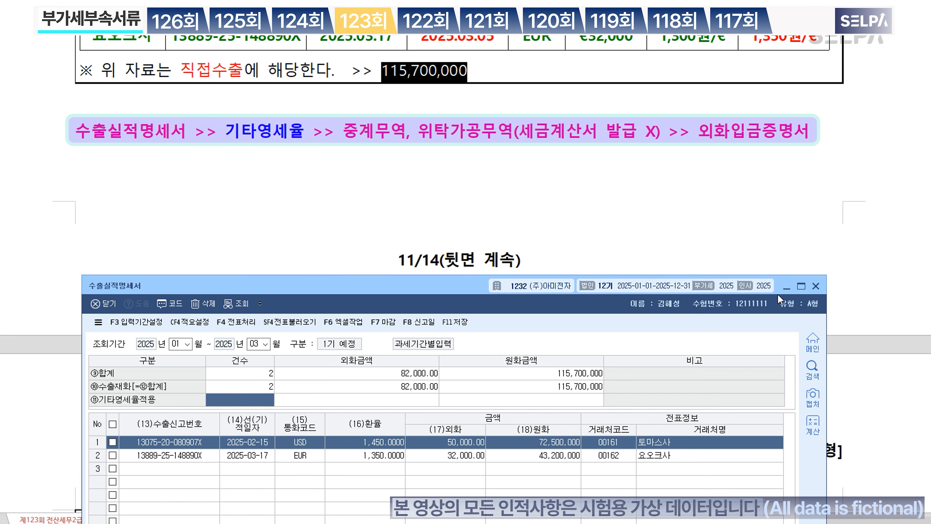
click(817, 288)
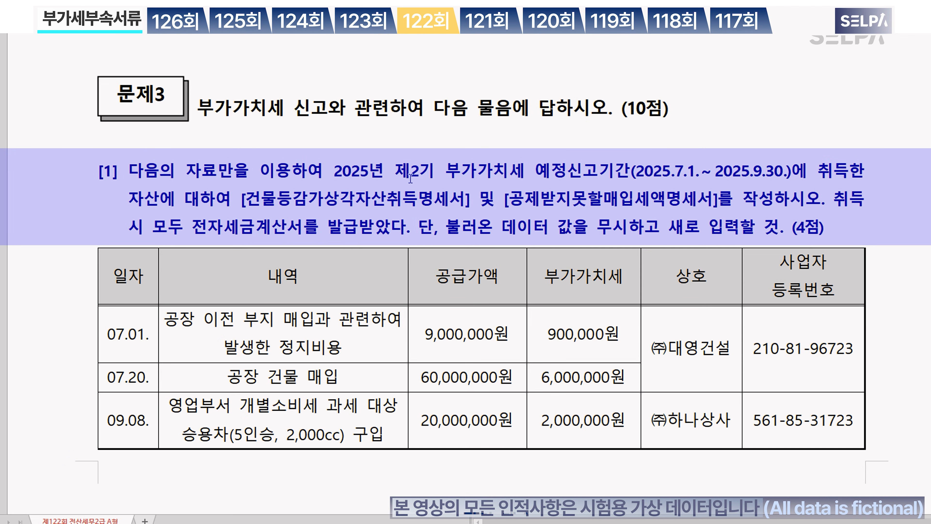
Step: Highlight the 2025 2nd-period preliminary filing dates and colour the depreciable-asset and non-deductible input tax statement names
key(ctrl)
key(ctrl)
key(ctrl)
key(ctrl)
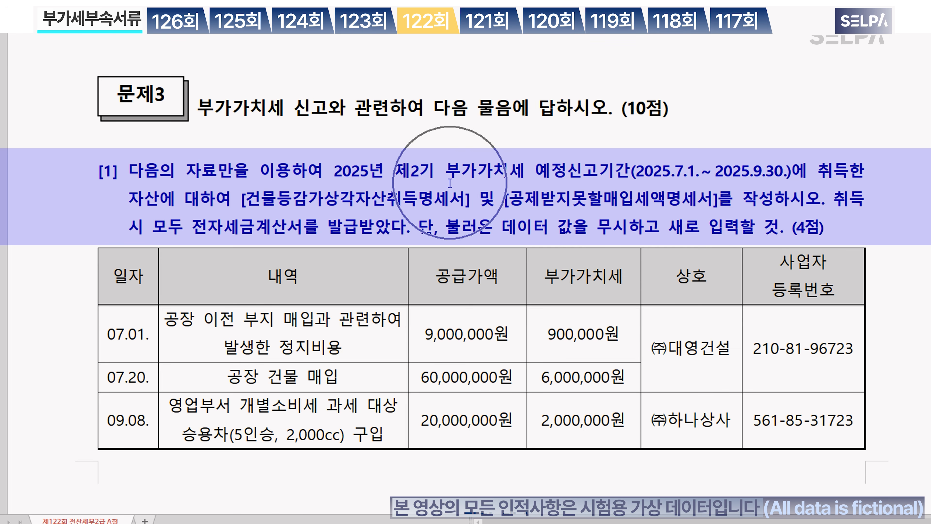
drag(329, 176, 794, 176)
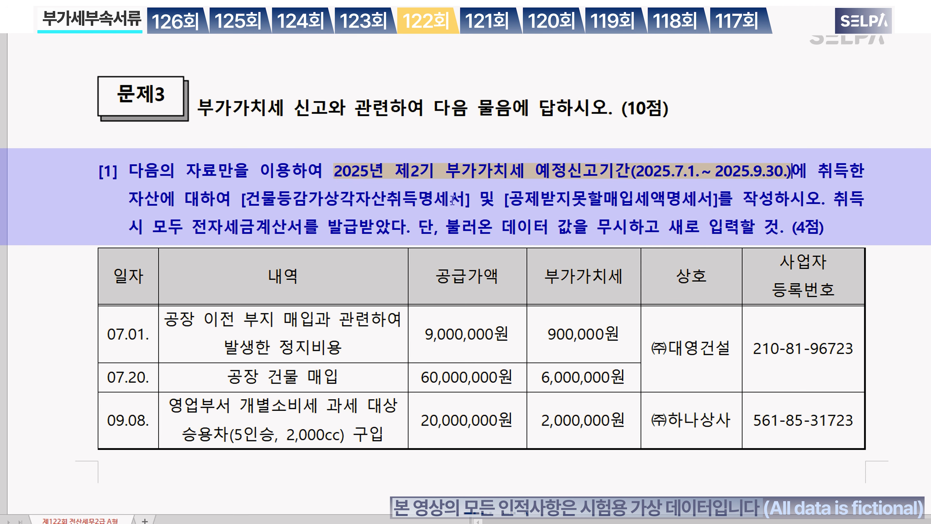
drag(240, 202, 718, 209)
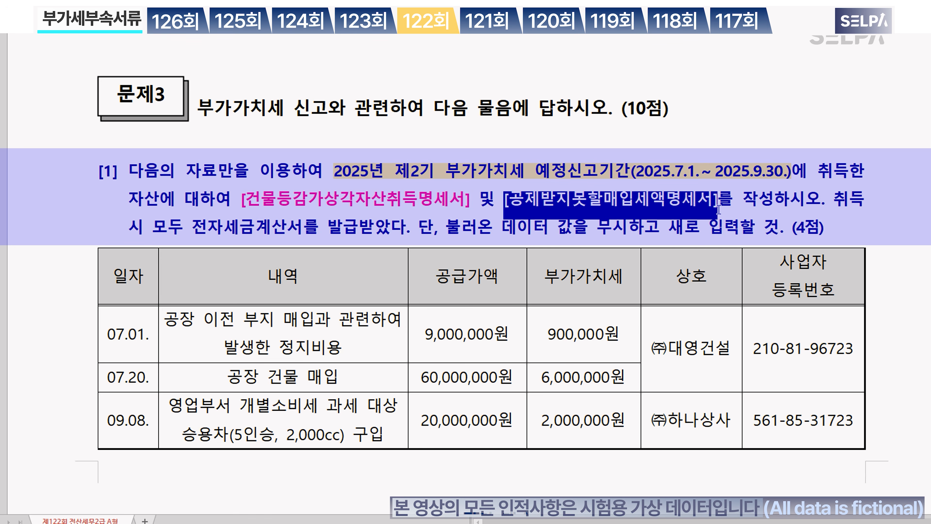
click(736, 212)
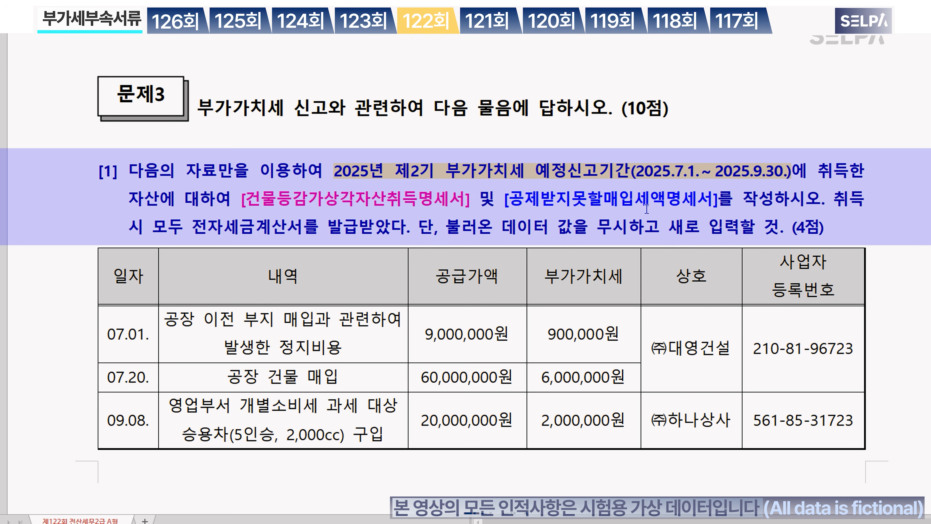
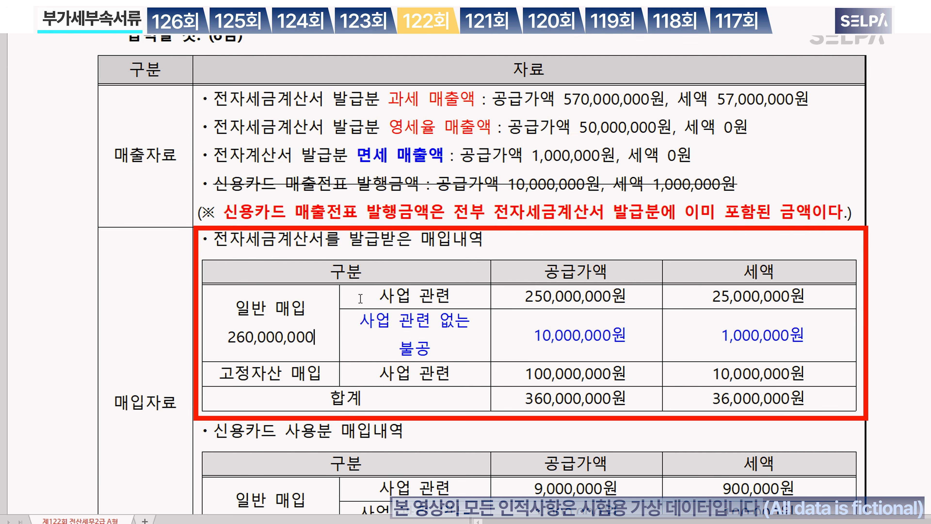
Step: Make the 260,000,000 general purchase cell red and bold
click(313, 314)
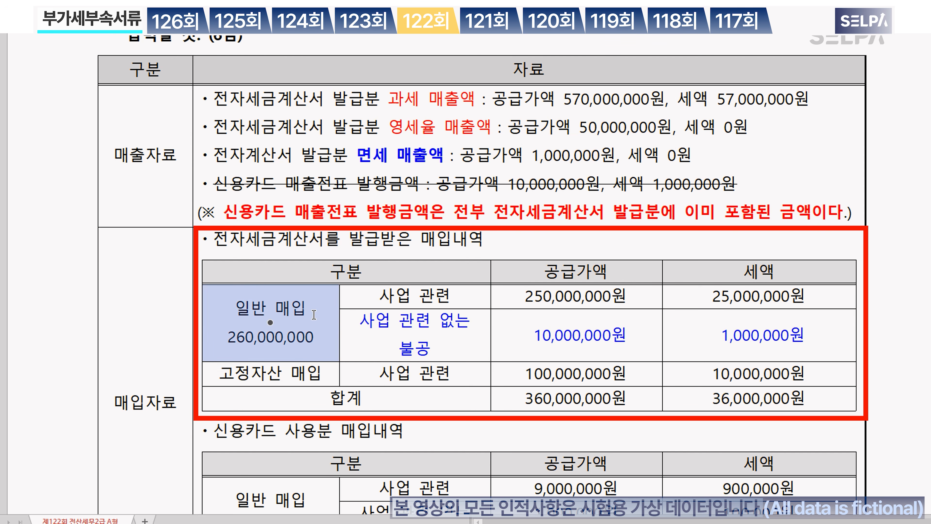
key(ctrl+m)
key(r)
key(ctrl+b)
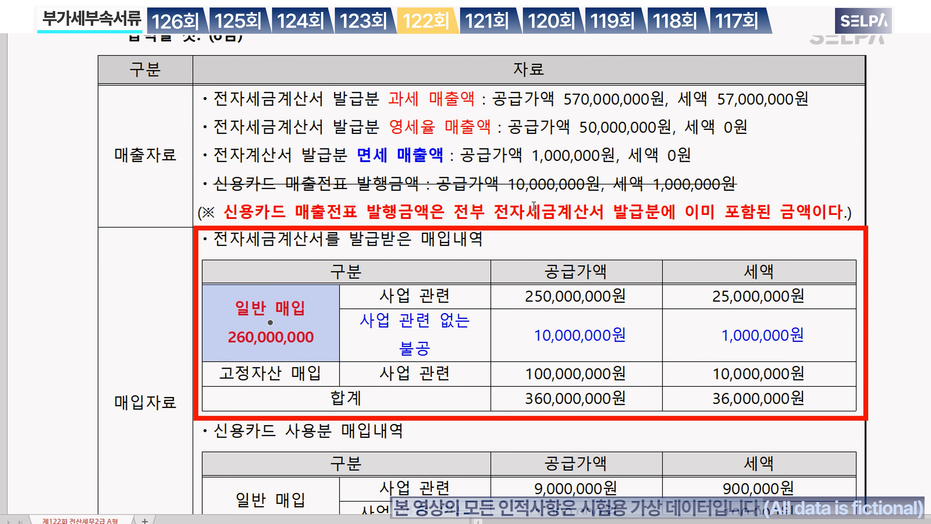
click(327, 337)
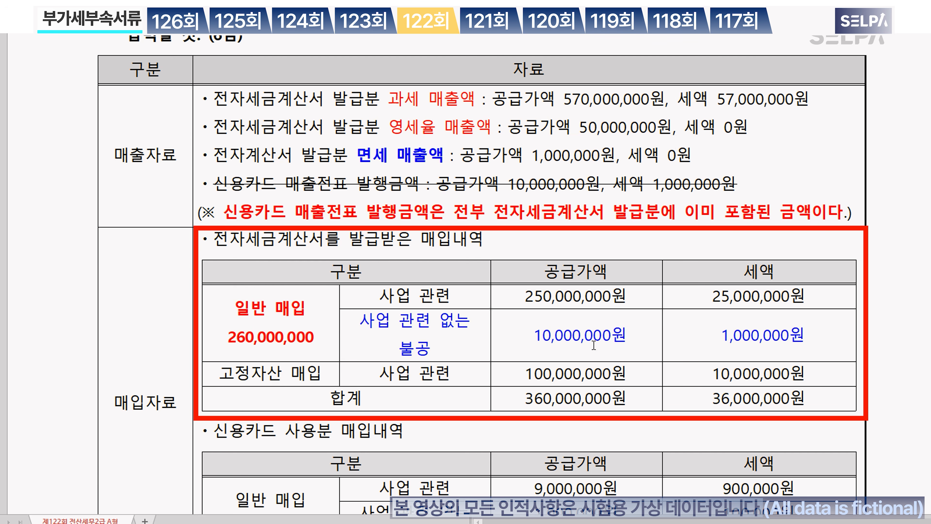
Step: Make the business-related card purchase row red and bold
click(311, 370)
scroll(562, 363, down, 3)
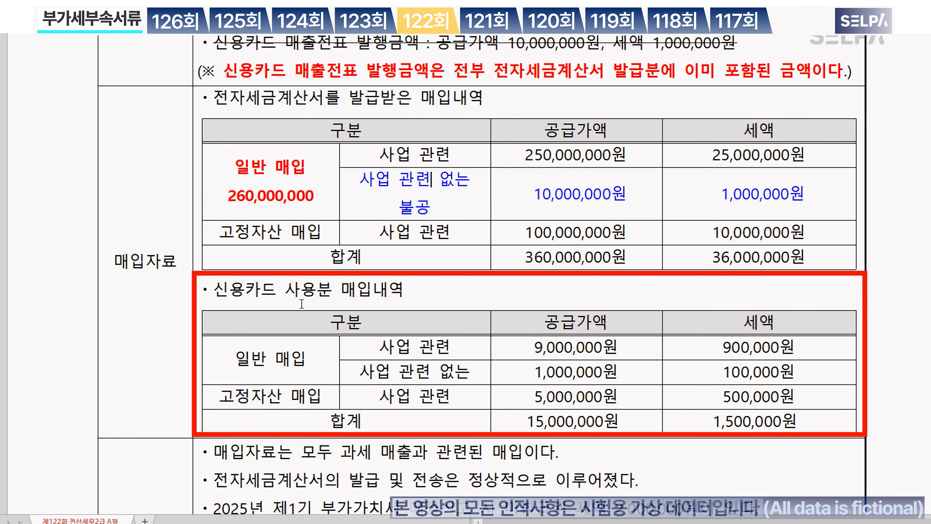
click(311, 299)
drag(374, 348, 744, 347)
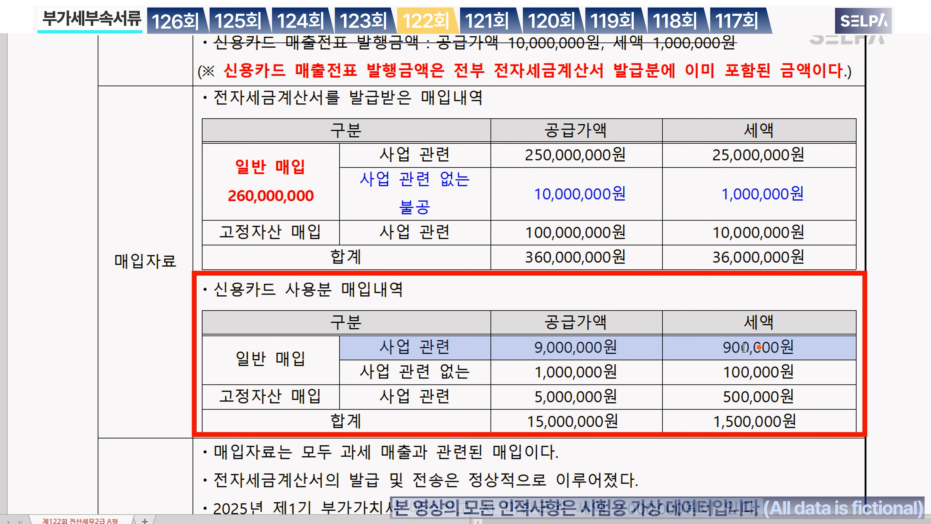
key(ctrl+m)
key(r)
key(ctrl+b)
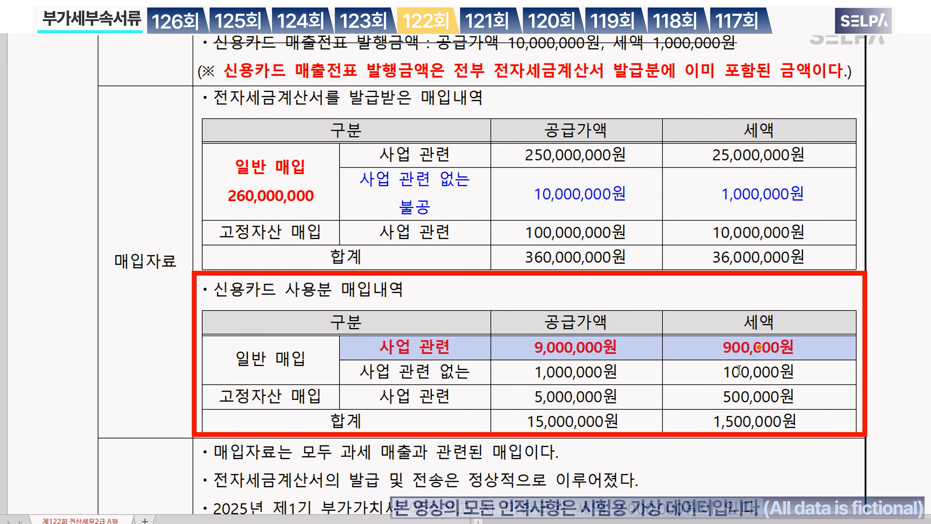
Step: Strike out the unrelated card purchase row and point out the 5,000,000원 fixed-asset card purchase
drag(447, 373, 717, 376)
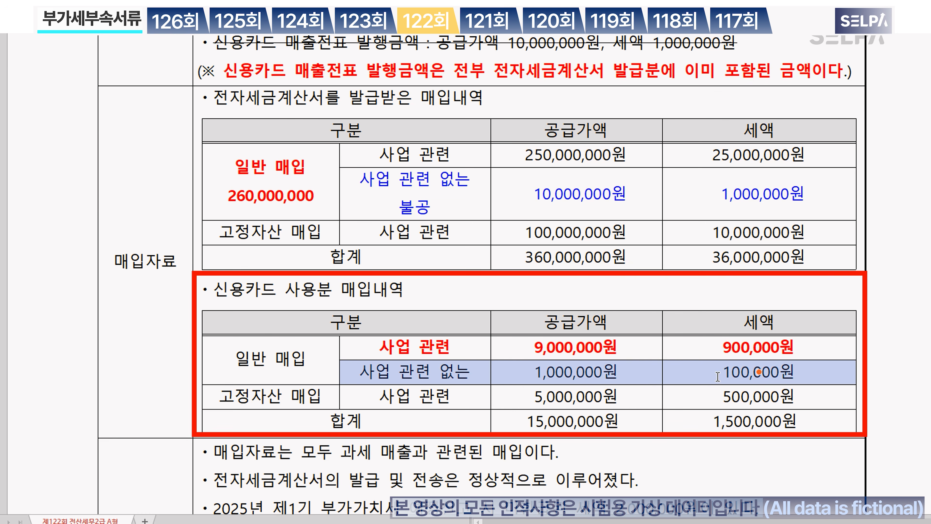
key(ctrl+d)
click(416, 398)
click(270, 396)
click(591, 396)
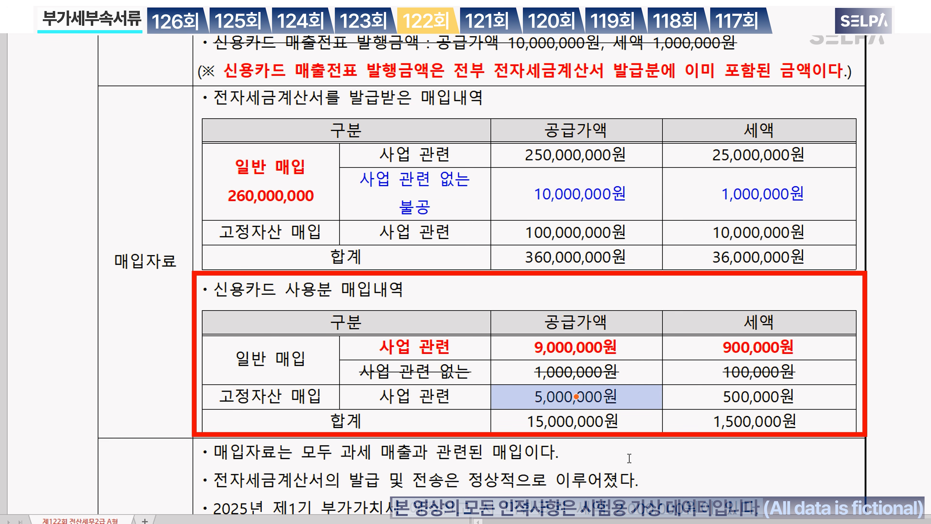
click(612, 460)
scroll(612, 460, down, 3)
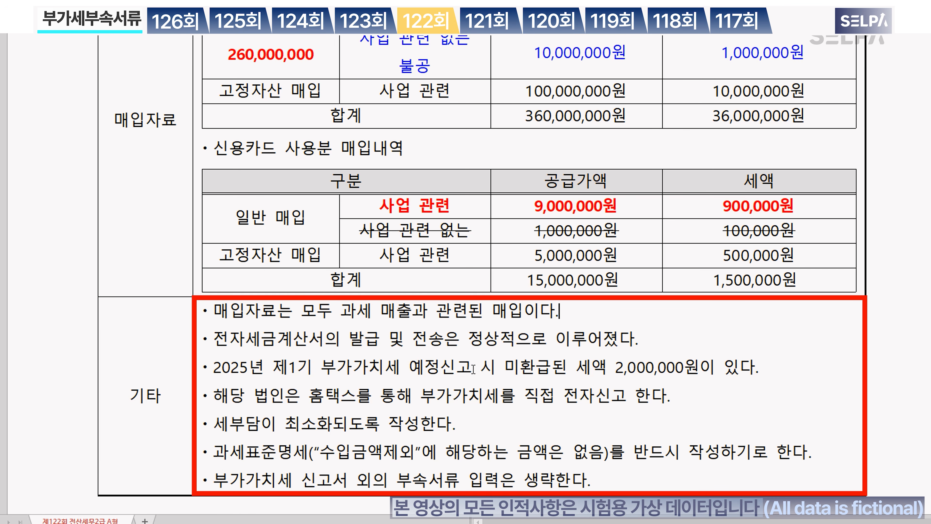
Step: Make the unrefunded 2,000,000원 tax phrase green and bold
drag(409, 368, 704, 372)
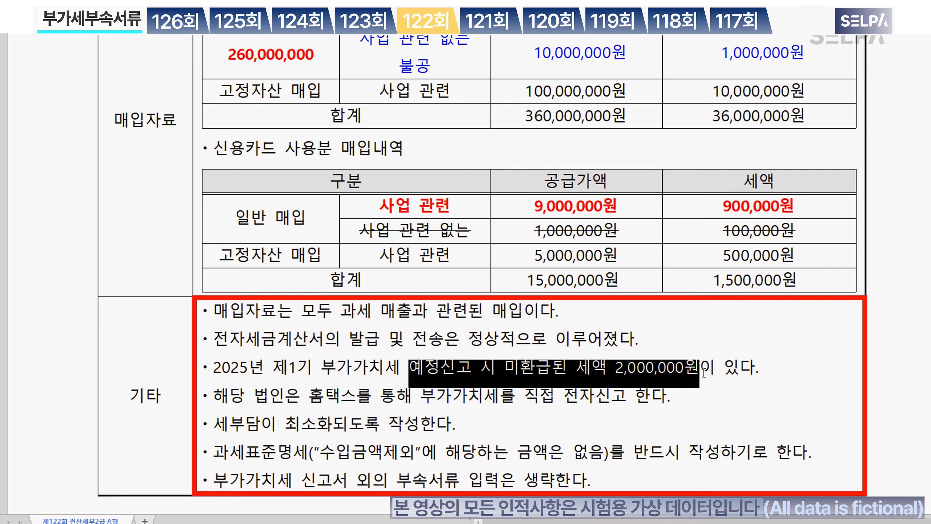
key(ctrl+m)
key(g)
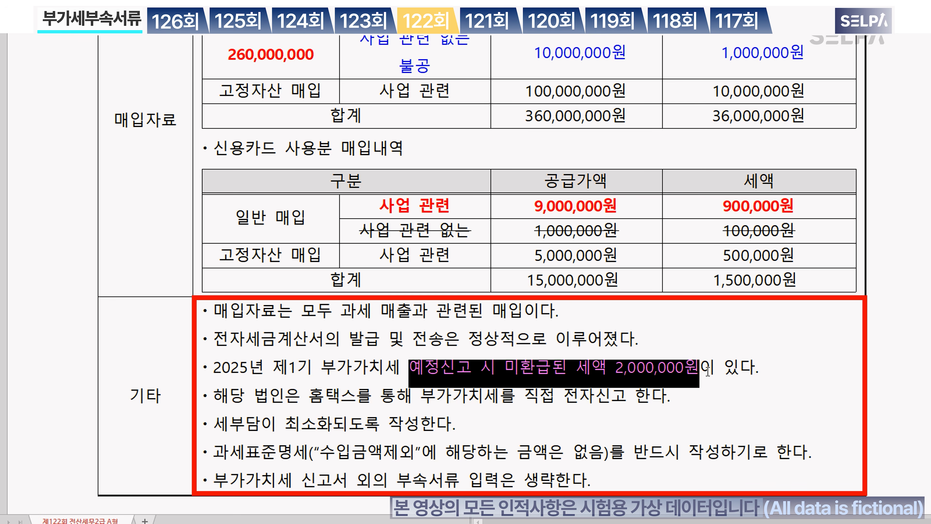
key(ctrl+b)
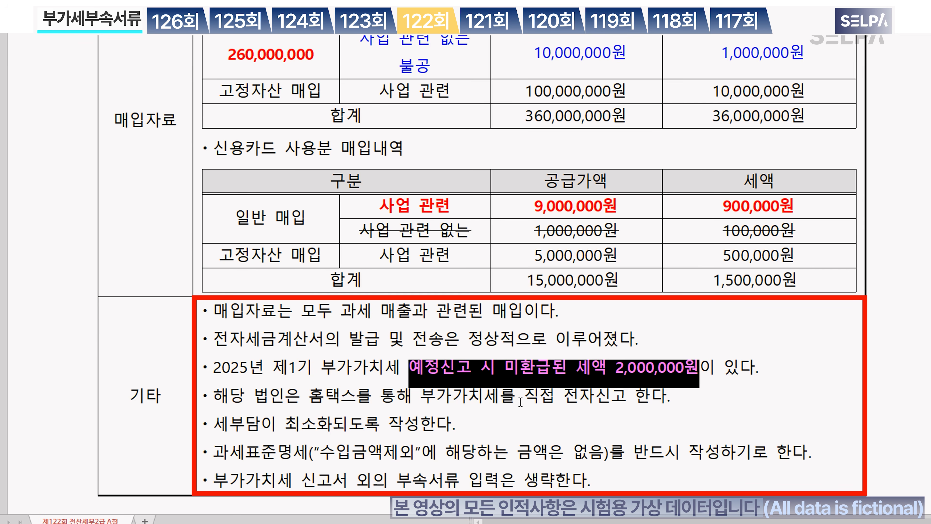
Step: Make the direct e-filing phrase green and bold, adding '>> 10,000' after 전자신고
drag(420, 397, 626, 402)
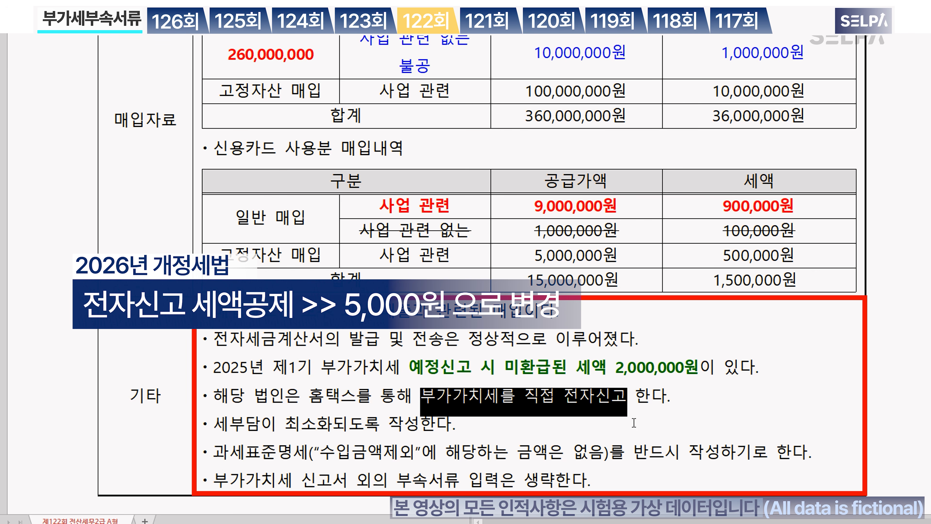
key(ctrl+m)
key(g)
key(ctrl+b)
click(626, 398)
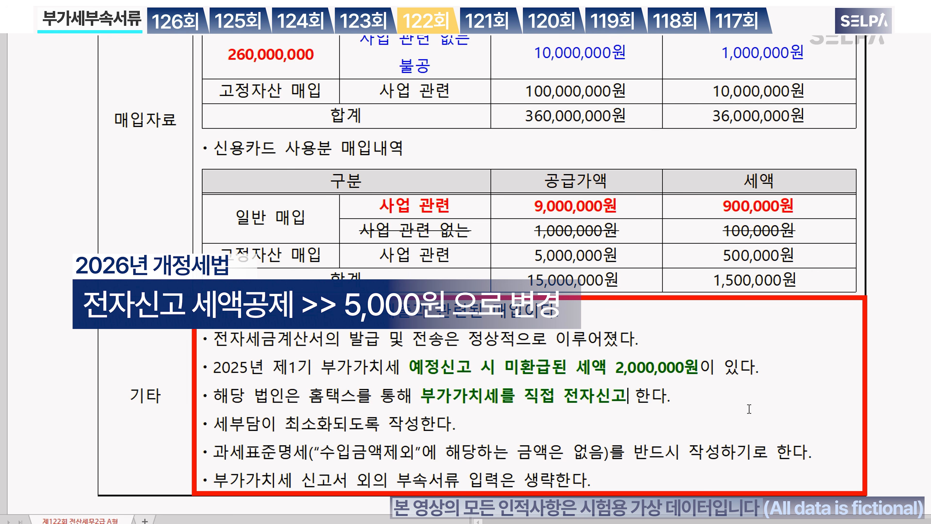
text(>> 10,000)
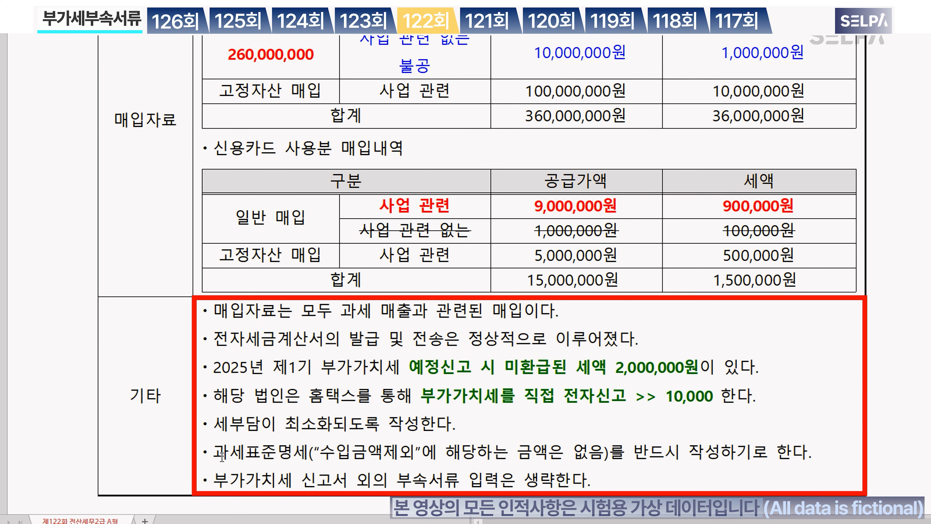
Step: Make the 과세표준명세 instruction line blue and bold, then return to the top
drag(217, 455, 807, 453)
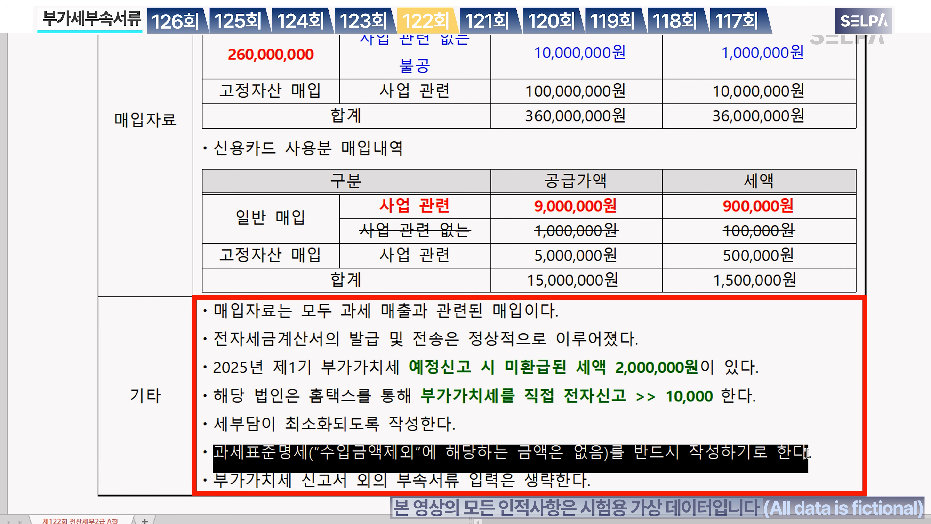
key(ctrl+m)
key(b)
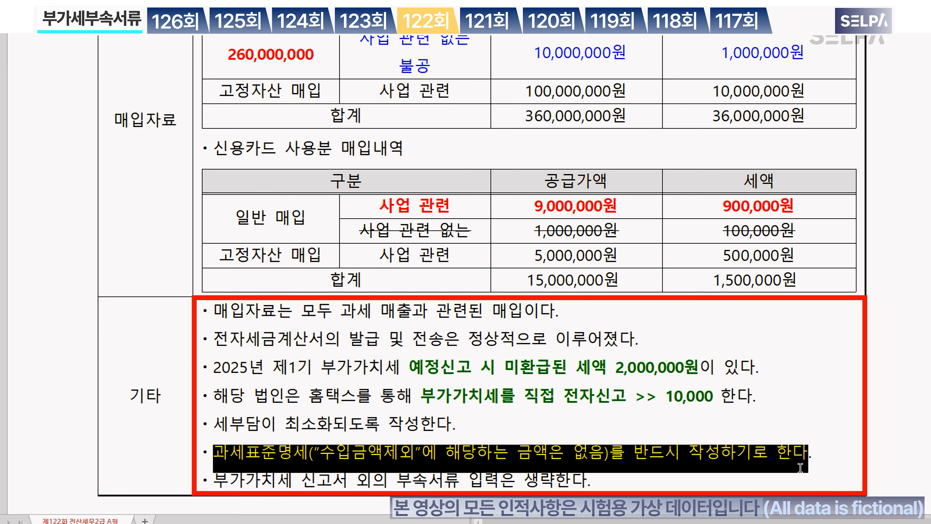
key(ctrl+b)
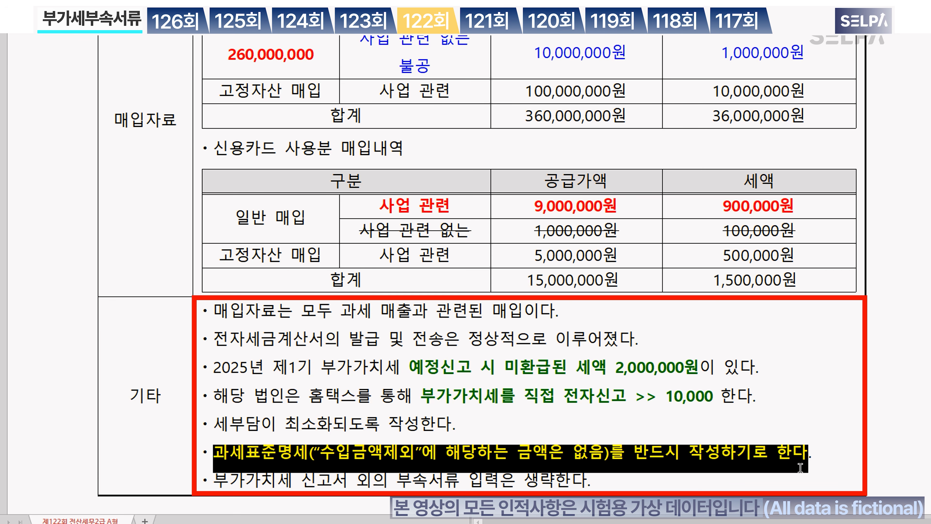
click(684, 444)
scroll(694, 354, up, 3)
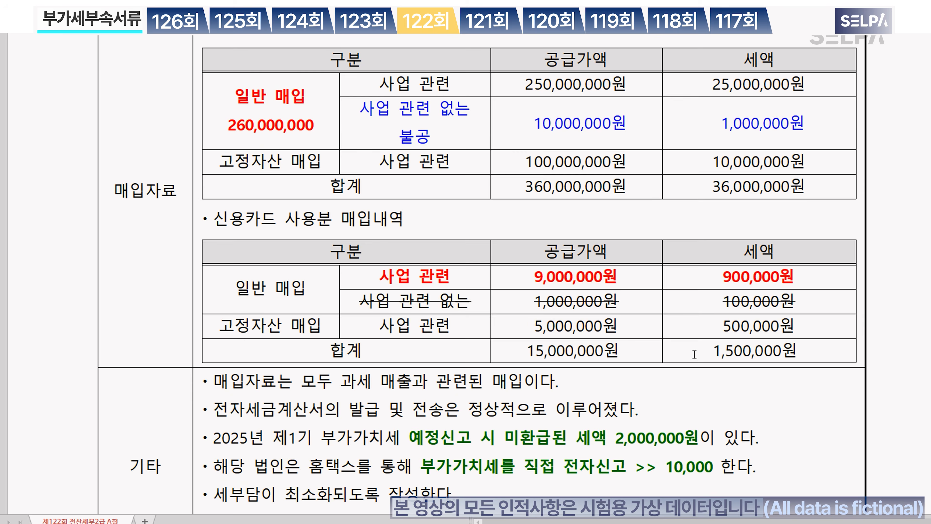
scroll(695, 354, up, 2)
scroll(694, 354, up, 4)
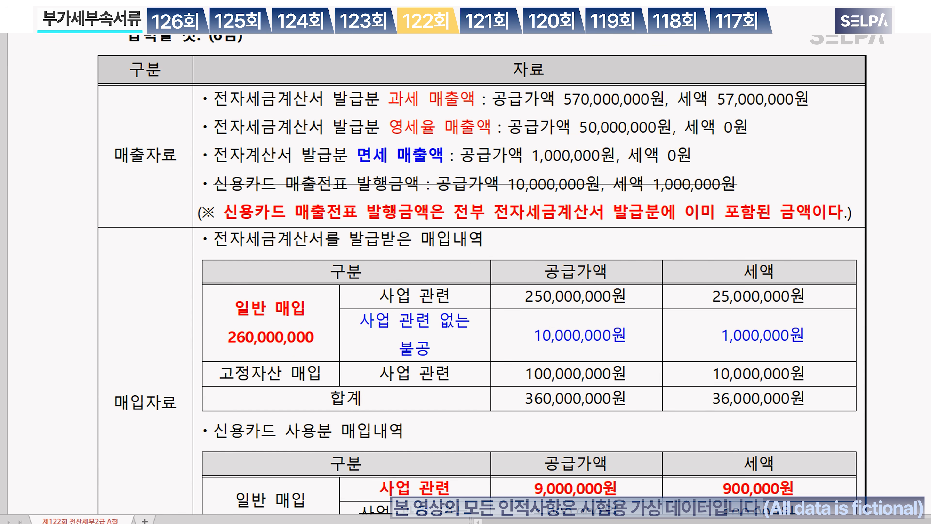
Step: Open 부가가치세신고서 with ㅂㄱㄱ for the period April 1 to June 30, 2025
key(alt+Tab)
text(ㅂㄱㄱ)
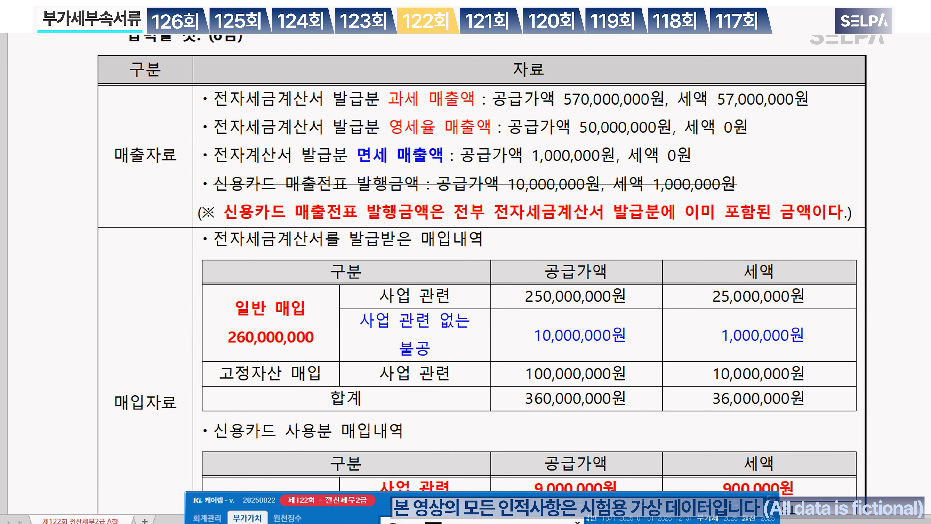
key(Return)
key(Return)
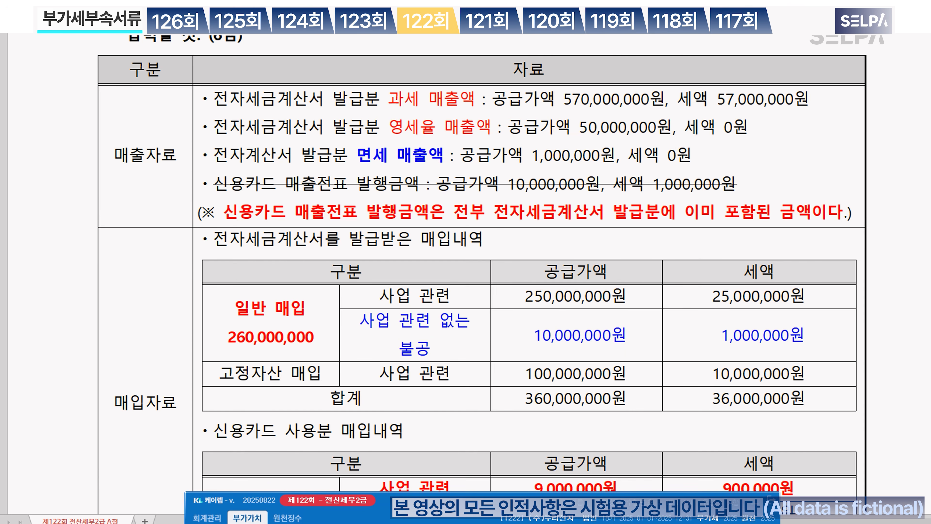
text(4)
key(Return)
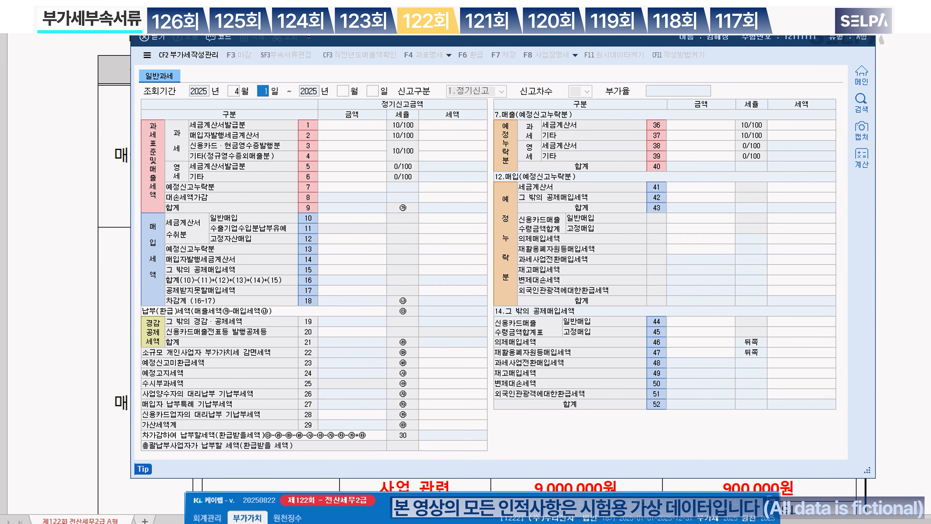
key(Return)
text(6)
key(Return)
text(30)
key(Return)
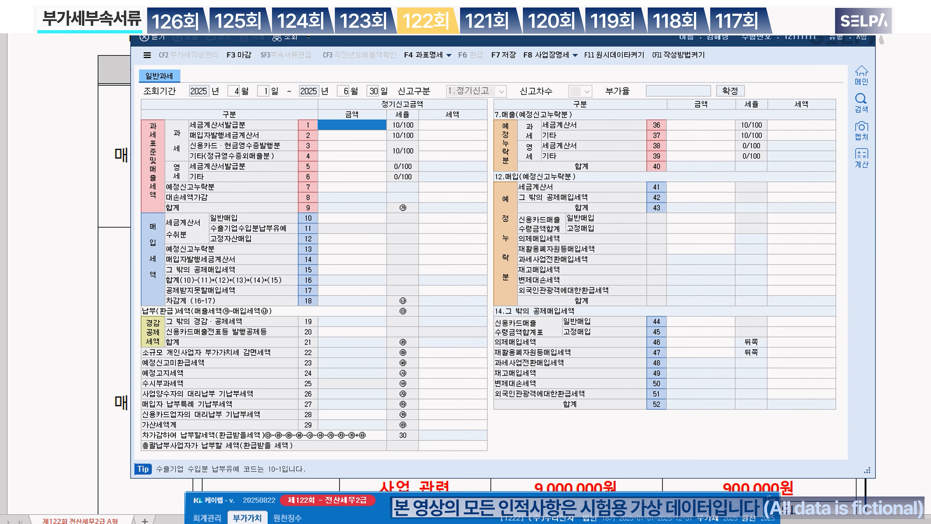
Step: Check the tax-base breakdown (과표명세) and close it
drag(486, 15, 486, 135)
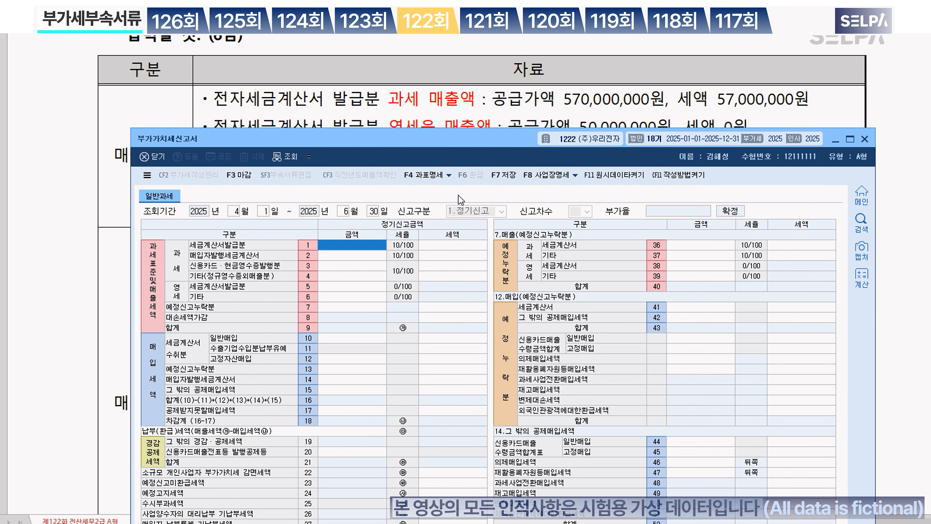
click(428, 174)
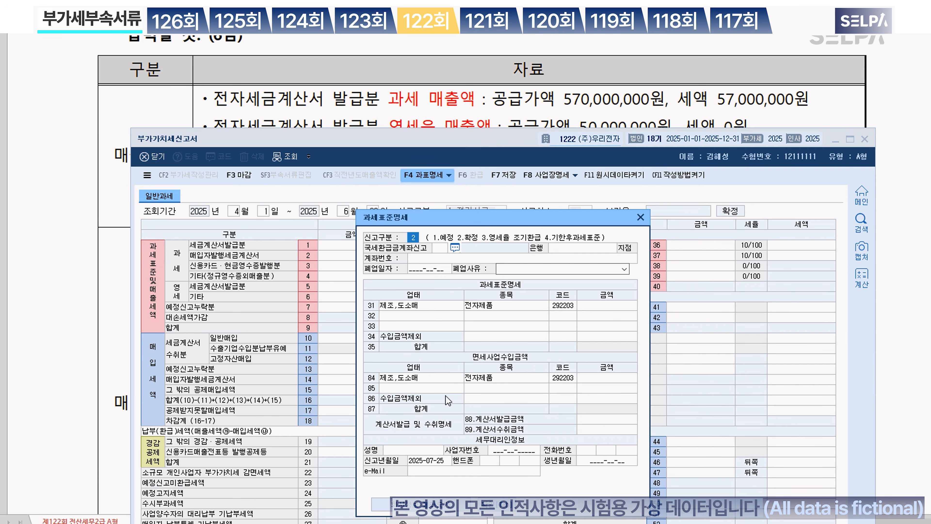
click(643, 214)
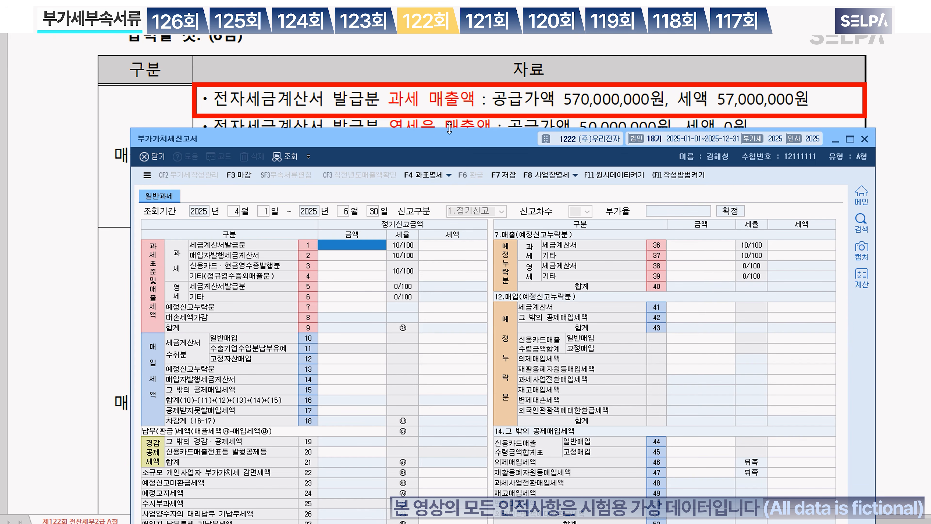
Step: Enter 570,000,000 taxable invoice sales and 50,000,000 zero-rated invoice sales on line 5
text(570000000)
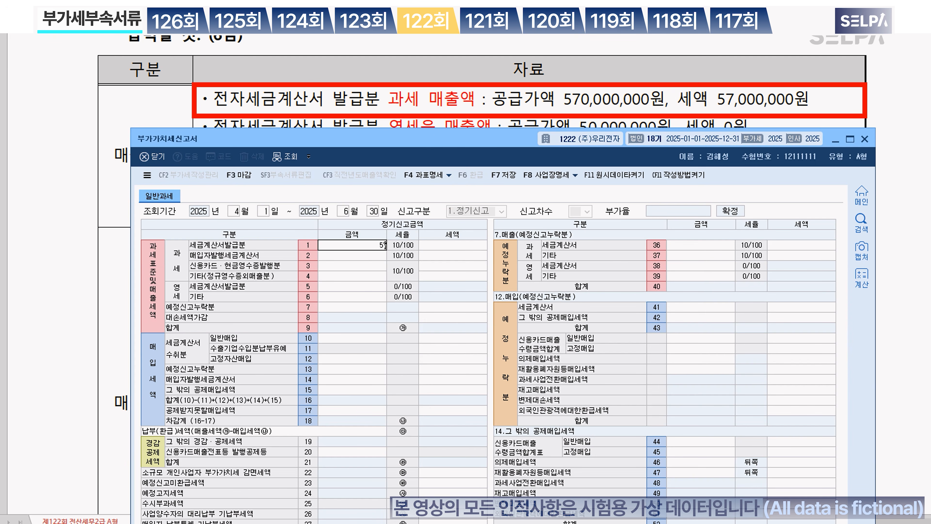
key(Return)
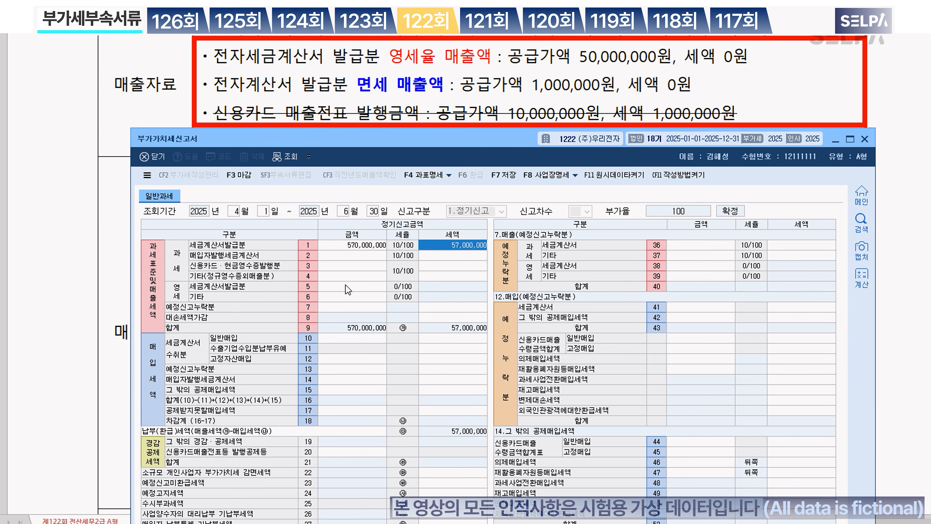
click(346, 286)
text(50000000)
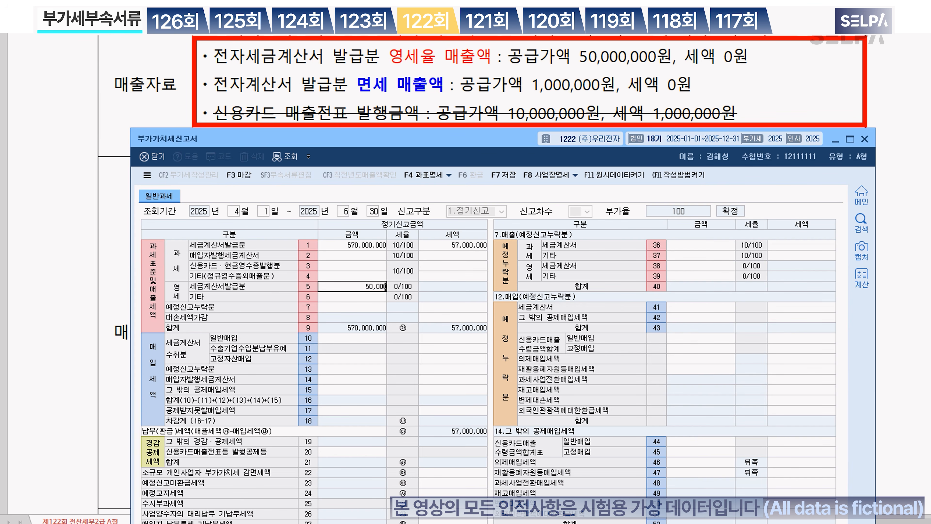
key(Return)
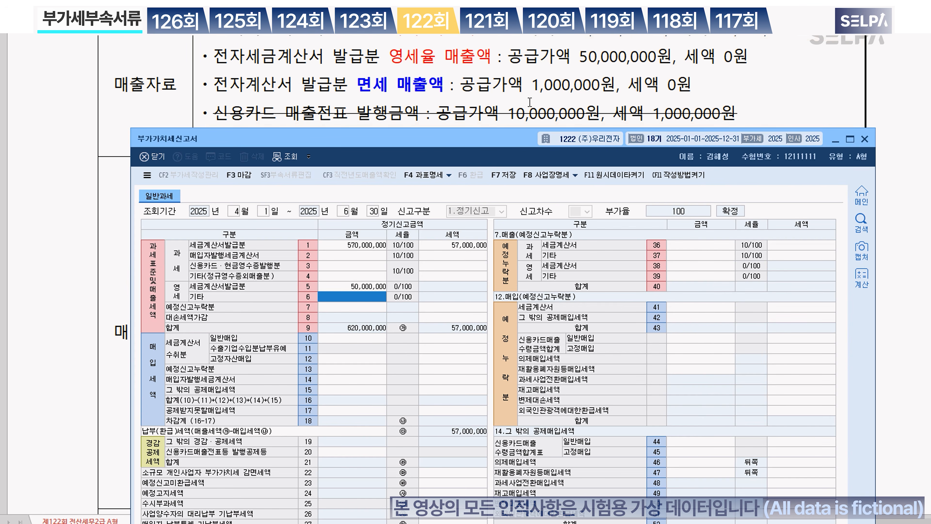
scroll(530, 102, down, 3)
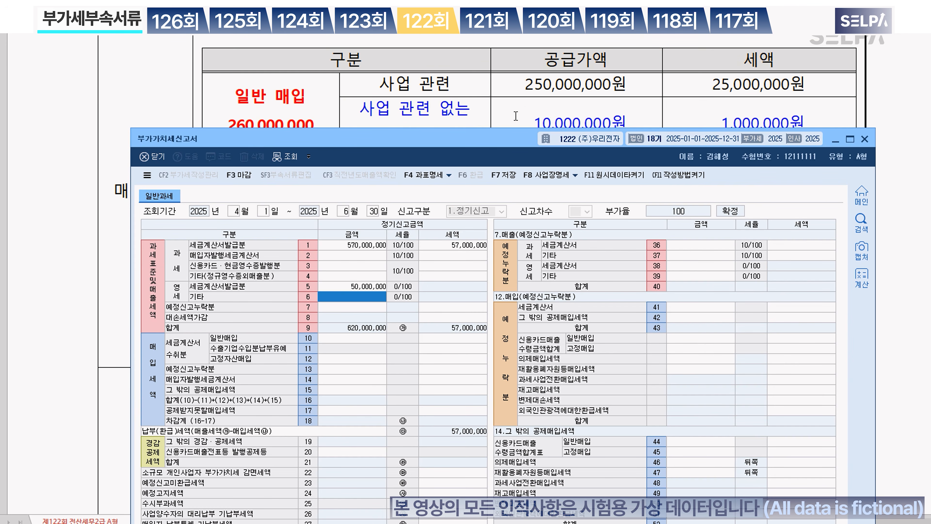
Step: Enter 260,000,000 general purchases with 26,000,000 tax on line 10
drag(492, 139, 493, 162)
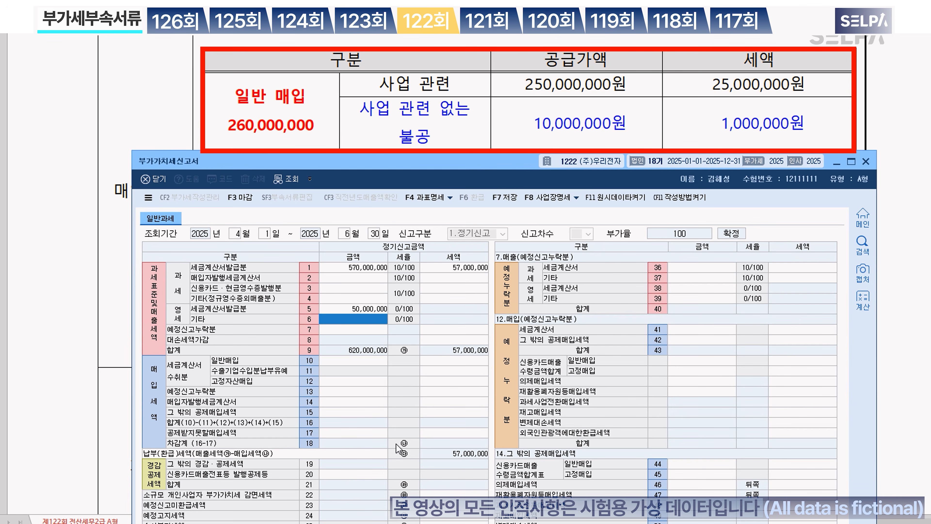
click(361, 361)
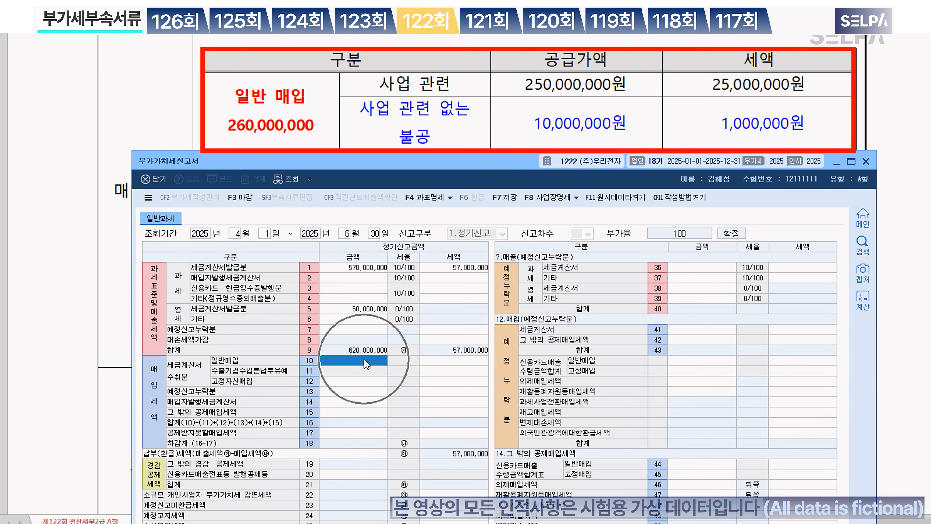
text(260000000)
key(Return)
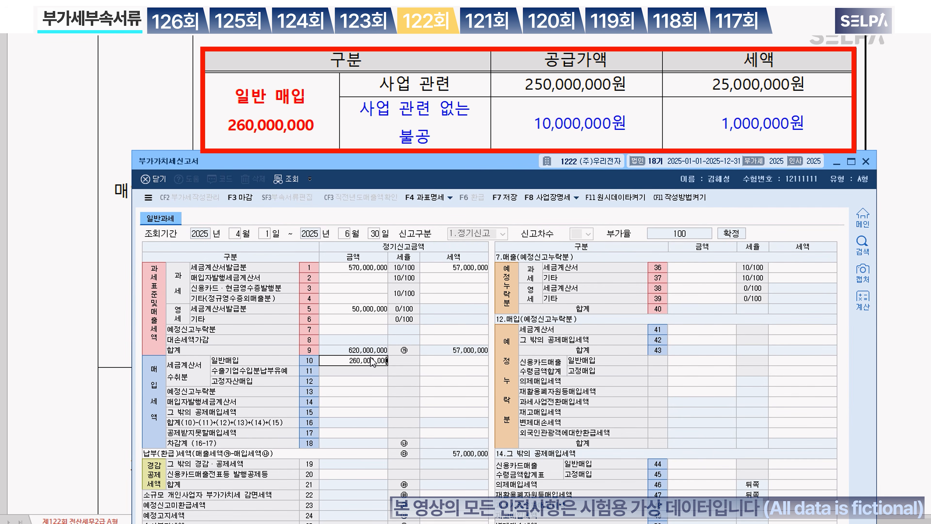
text(26000000)
key(Return)
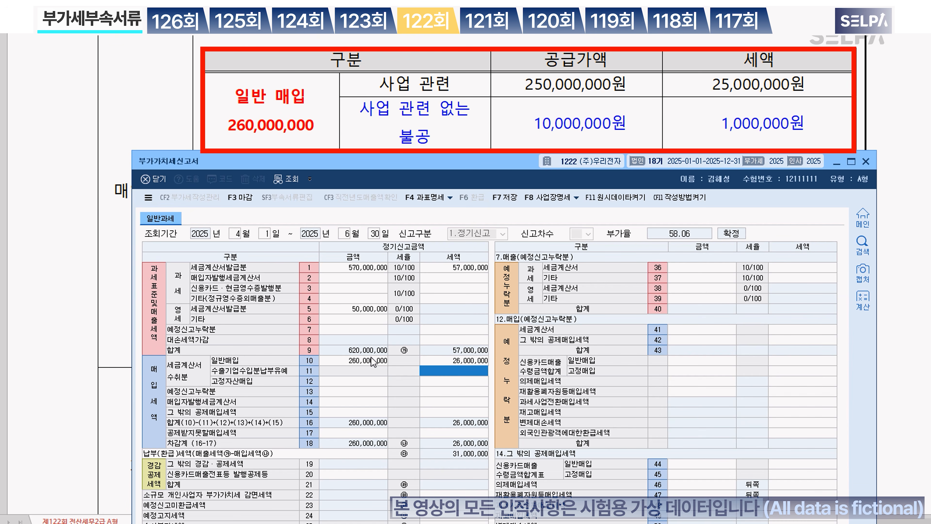
Step: Enter 10,000,000 non-deductible purchases with 1,000,000 tax on line 53
click(373, 435)
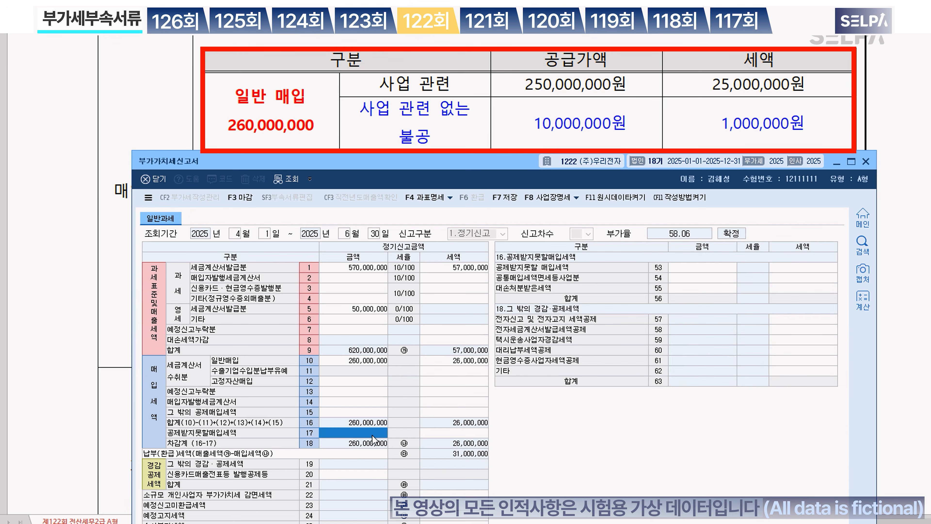
click(706, 269)
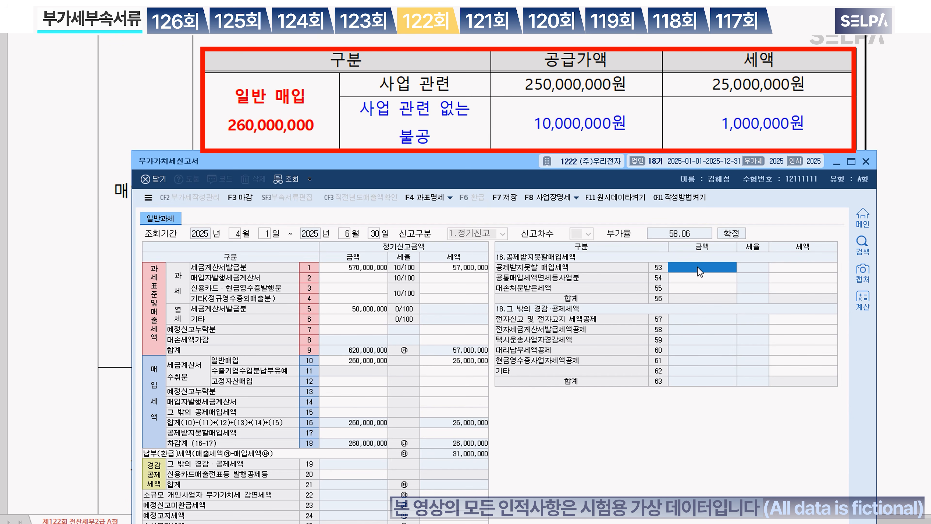
text(10000000)
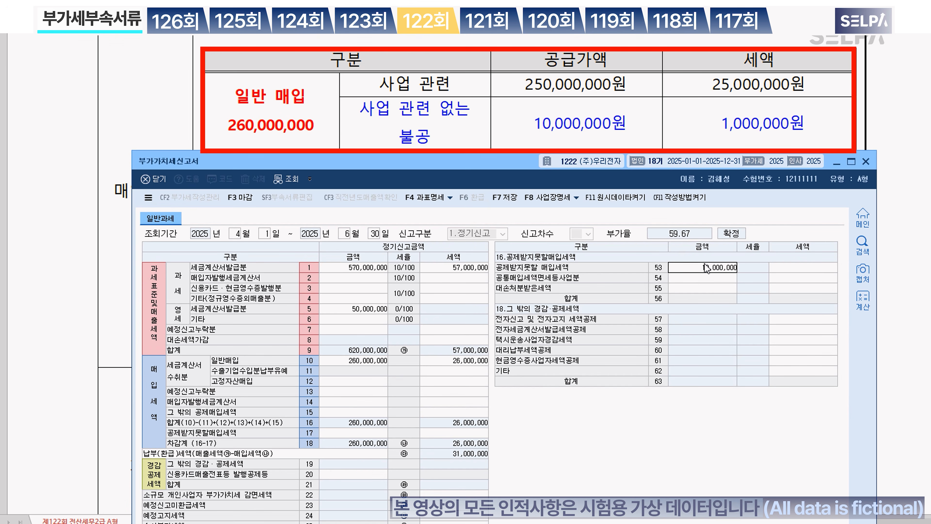
key(Return)
text(1000000)
key(Return)
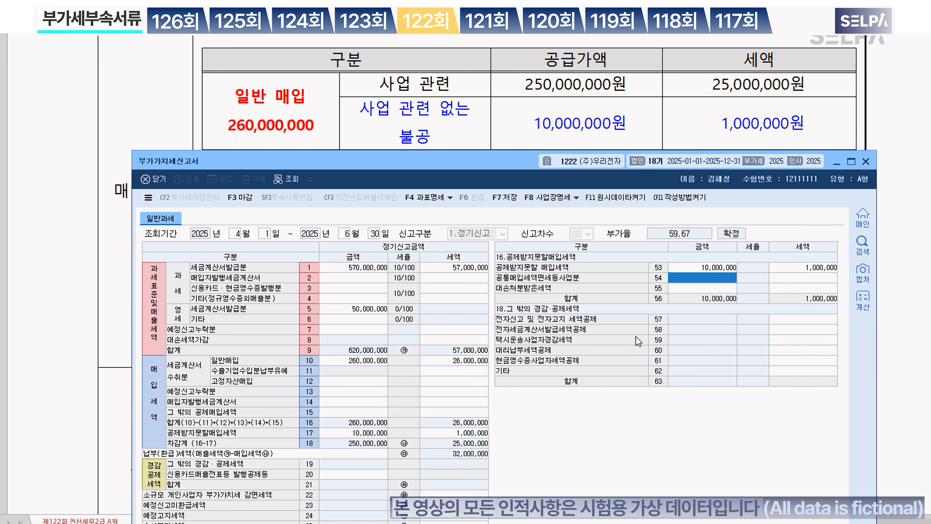
Step: Enter 100,000,000 fixed-asset purchases with 10,000,000 tax on line 12
click(458, 127)
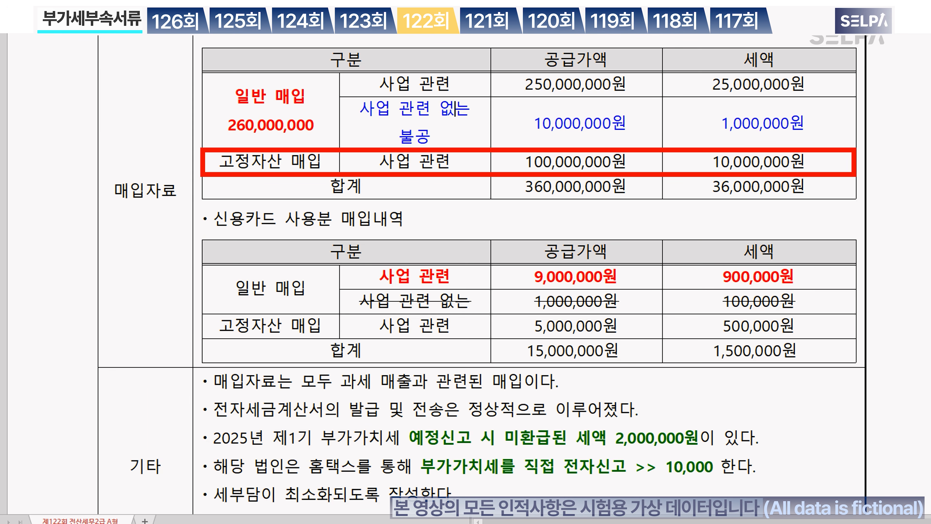
key(alt+Tab)
scroll(415, 133, down, 2)
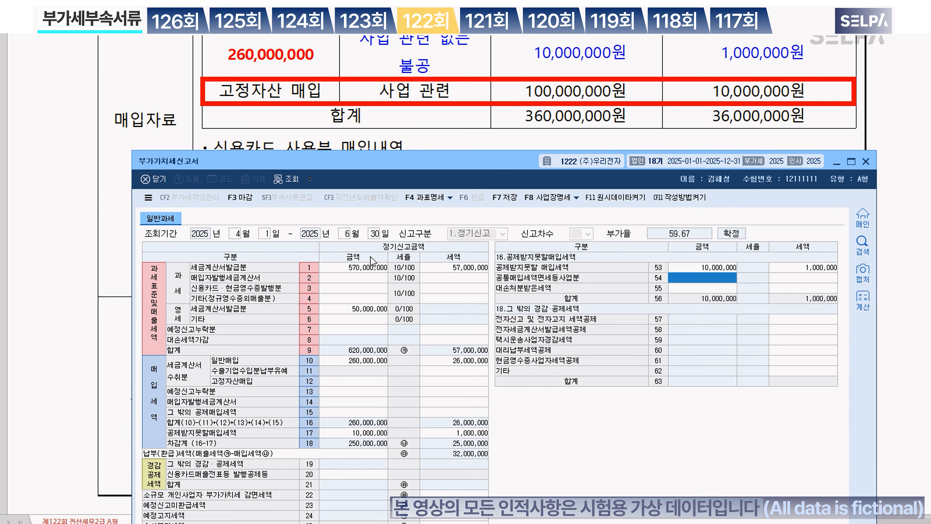
click(358, 382)
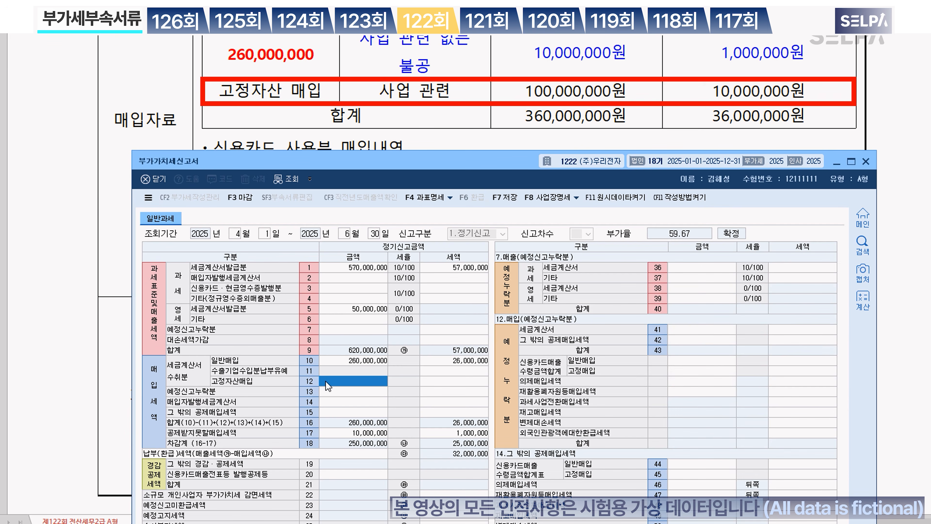
text(100000000)
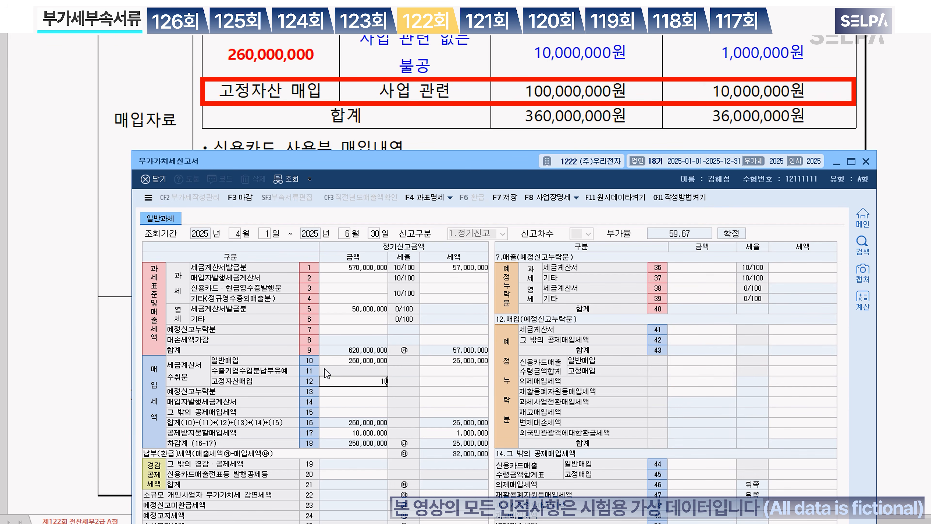
key(Return)
text(10000000)
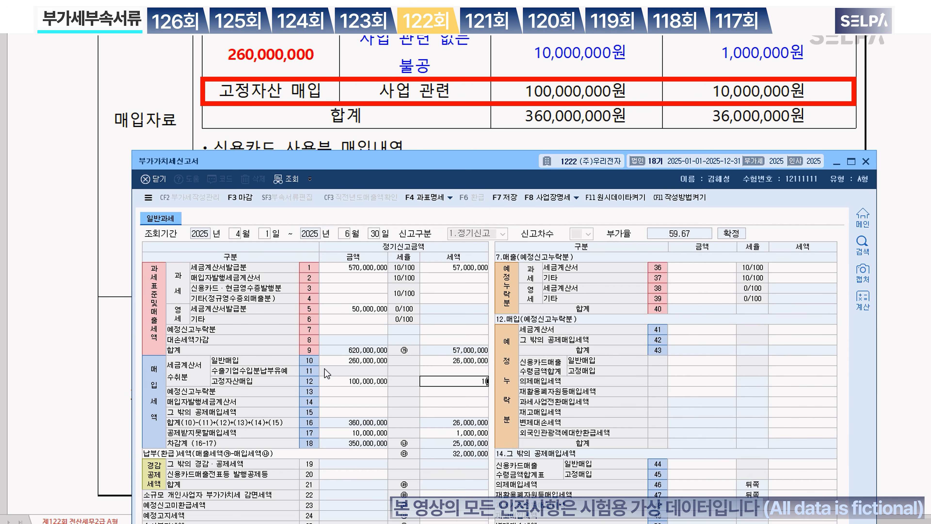
key(Return)
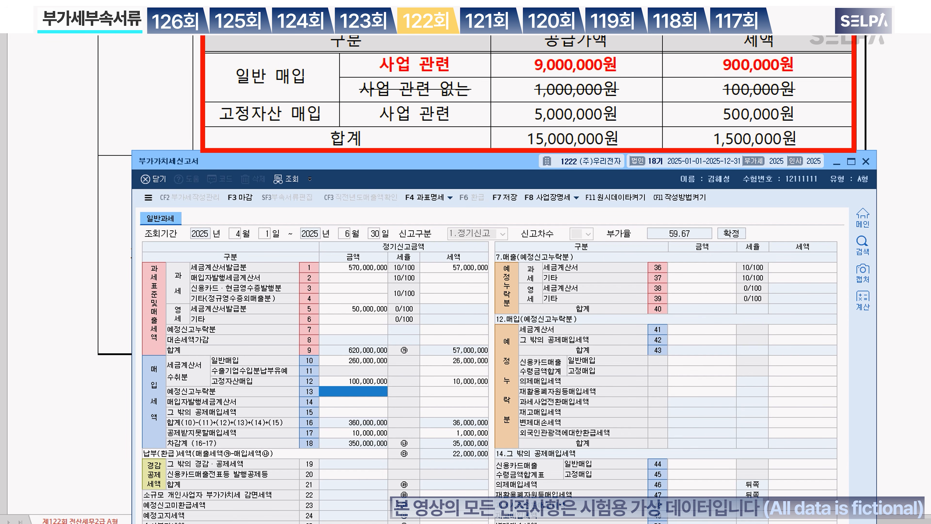
Step: Enter card purchases: 9,000,000 general (tax 900,000) and 5,000,000 fixed-asset (tax 500,000)
click(337, 409)
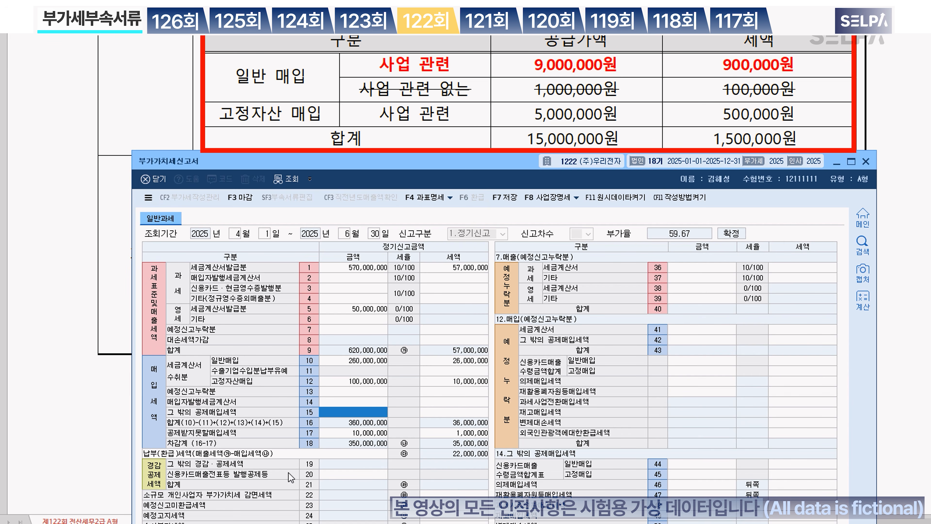
click(704, 465)
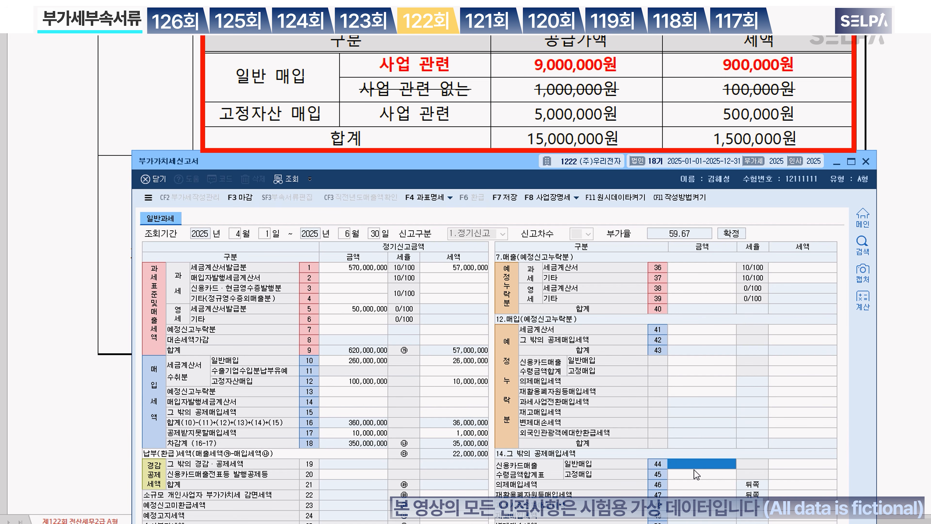
click(690, 463)
text(9000000)
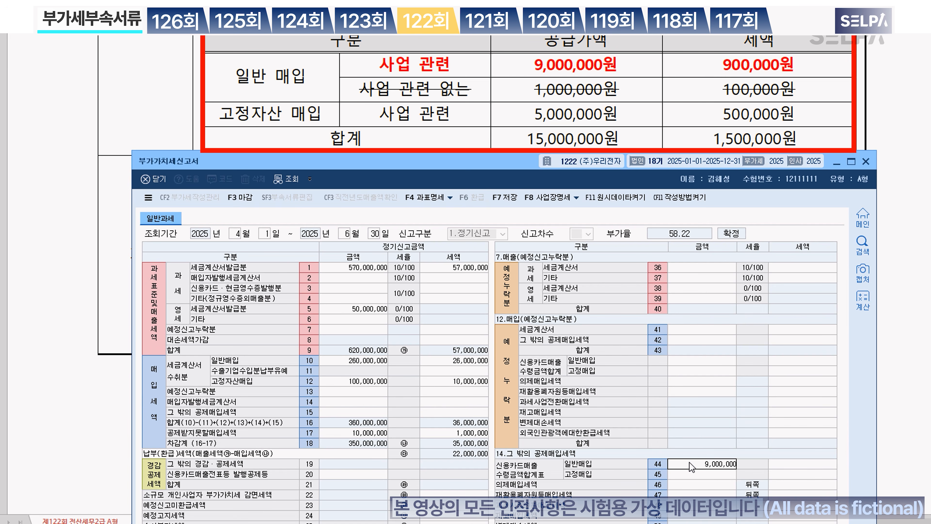
key(Return)
text(9000000)
key(Return)
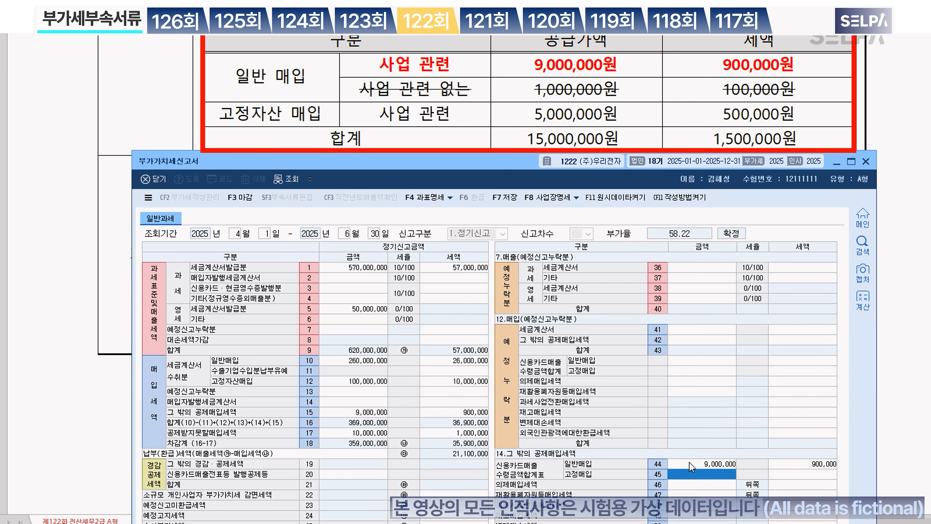
text(5000000)
key(Return)
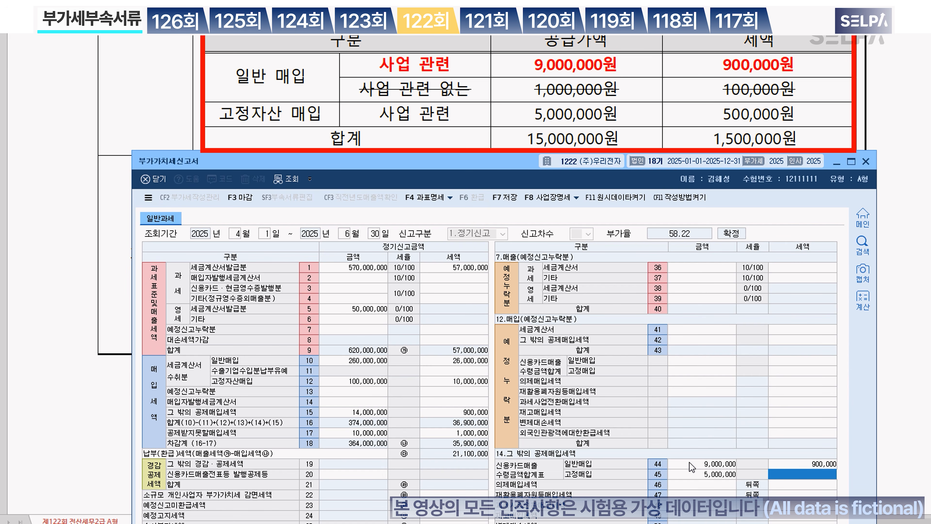
text(5,000,00)
key(Return)
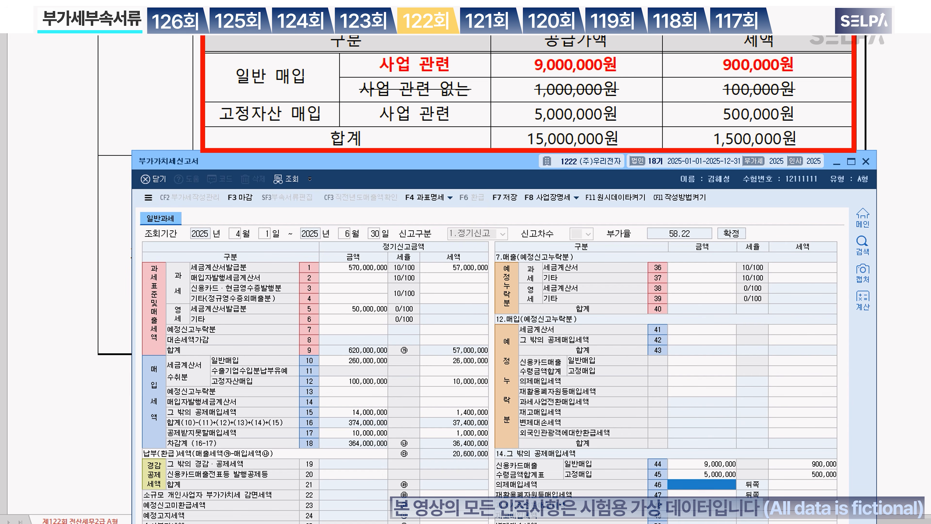
key(Page_Down)
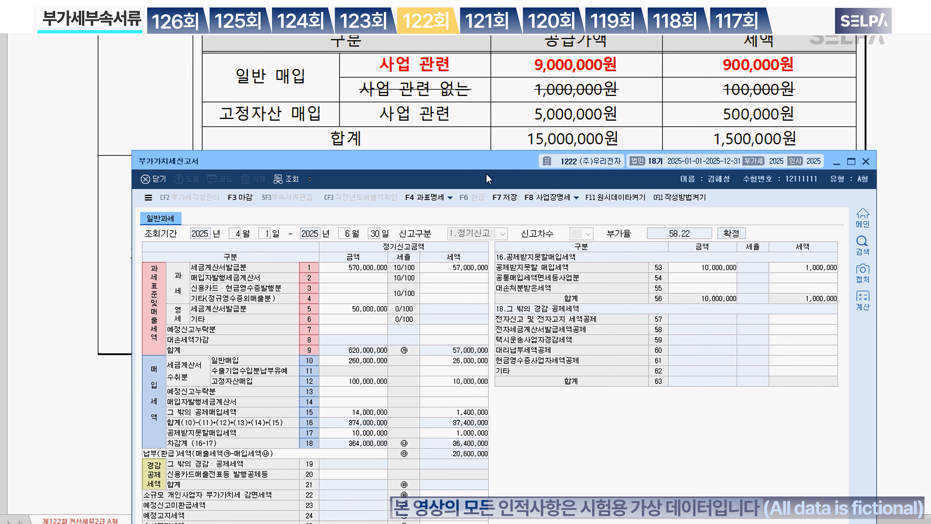
Step: Enter 2,000,000 unrefunded preliminary tax and the 10,000 e-filing tax credit on line 57
scroll(491, 106, down, 3)
text(2000000)
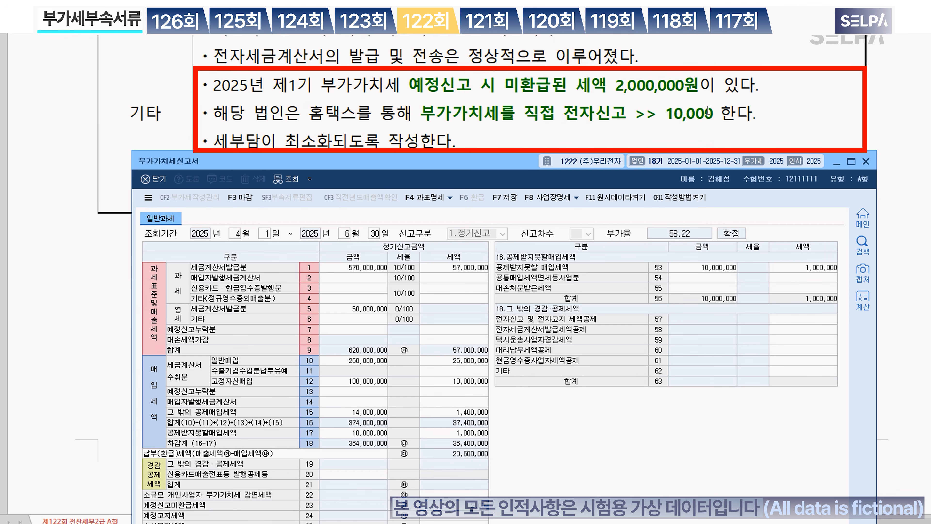
key(Return)
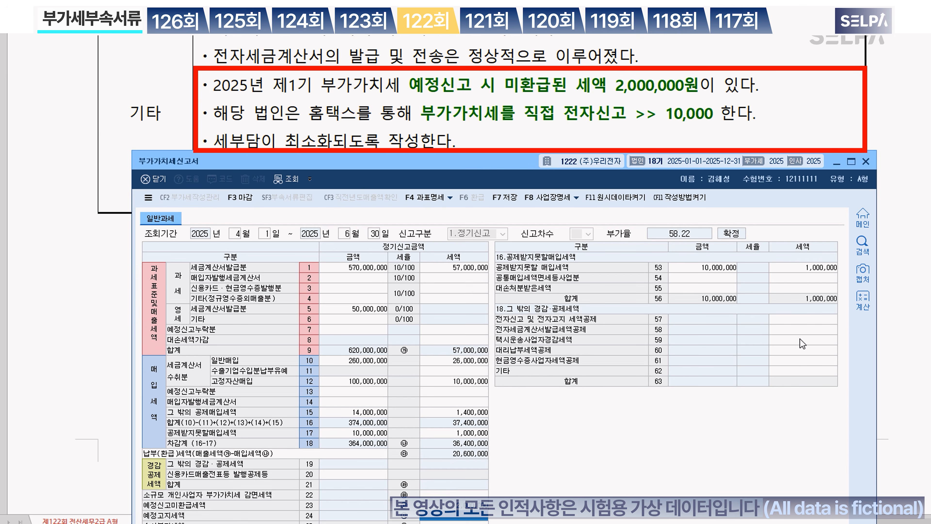
click(800, 320)
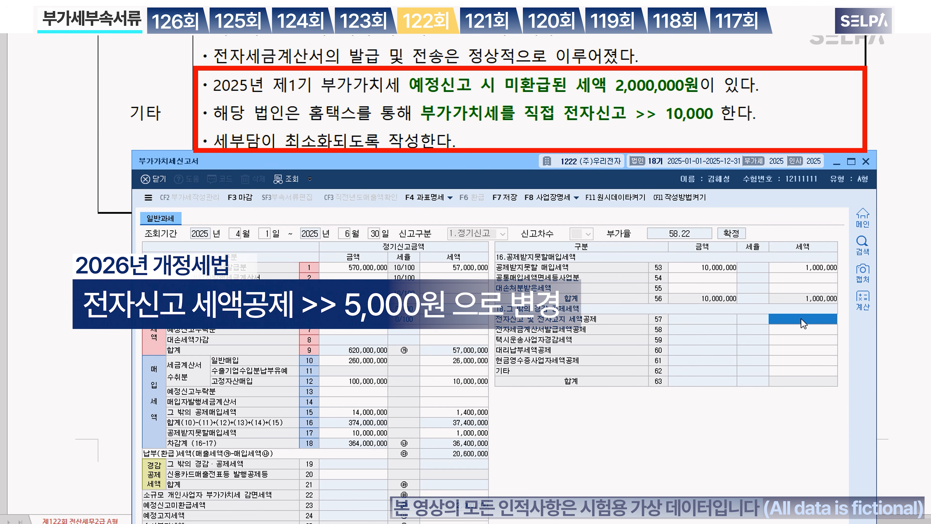
text(100000)
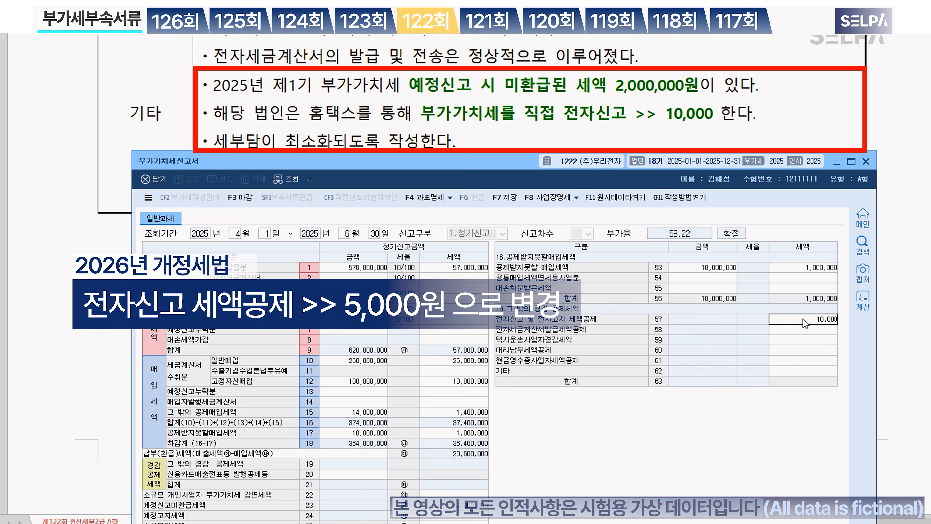
key(Return)
drag(443, 155, 485, 61)
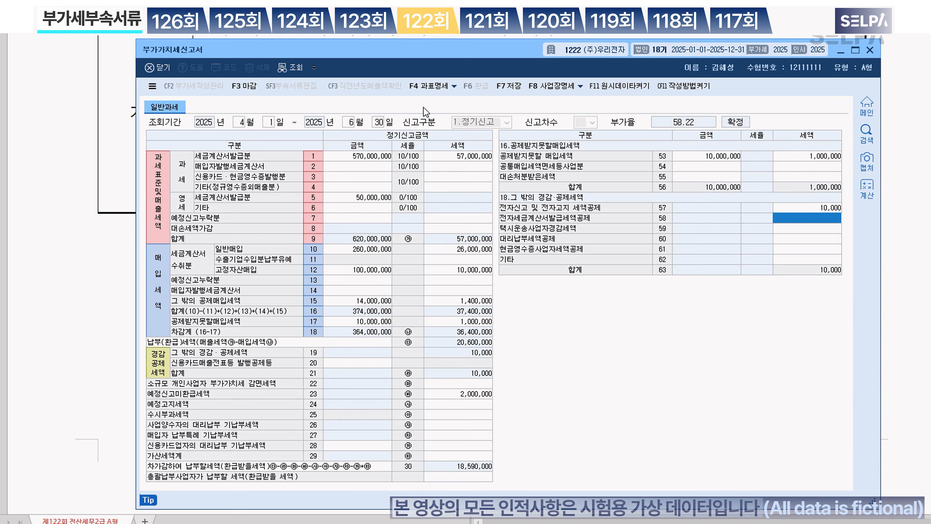
Step: Enter 620,000,000 taxable revenue in row 31 of the tax-base breakdown
click(436, 86)
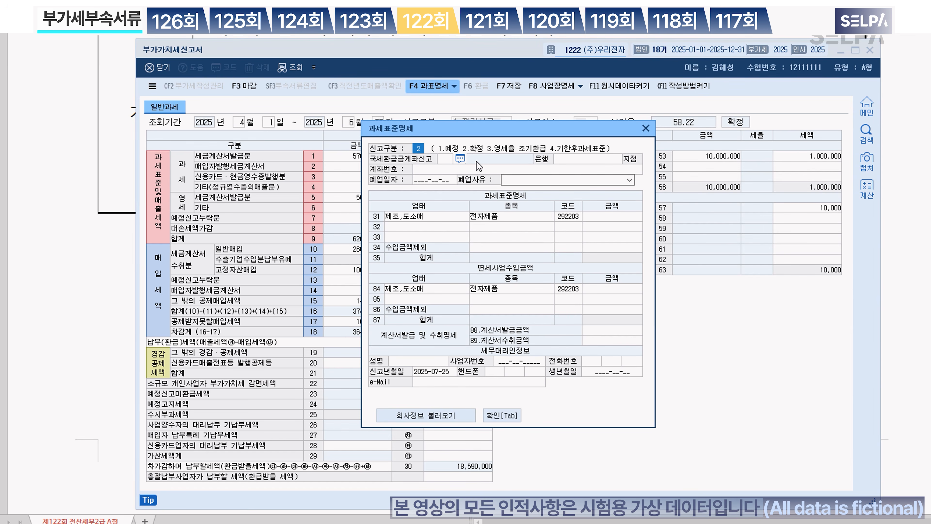
click(603, 219)
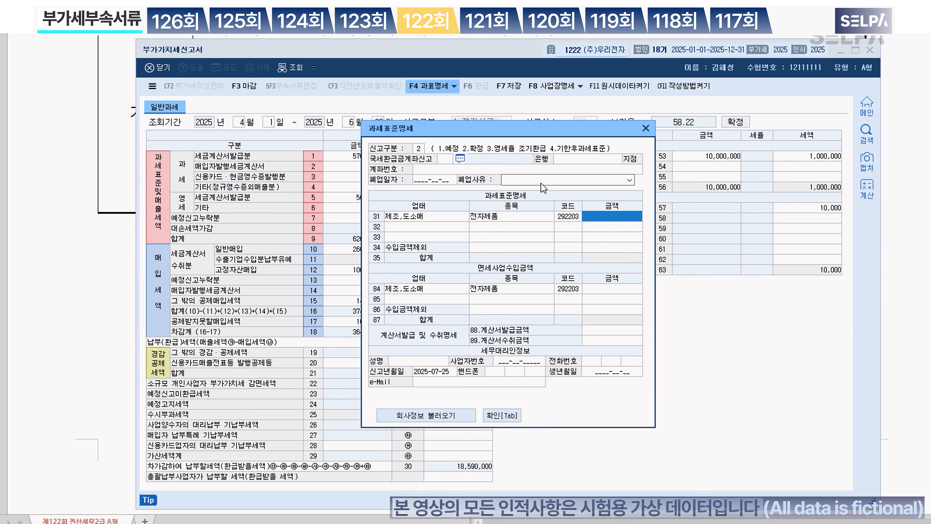
drag(515, 130, 660, 132)
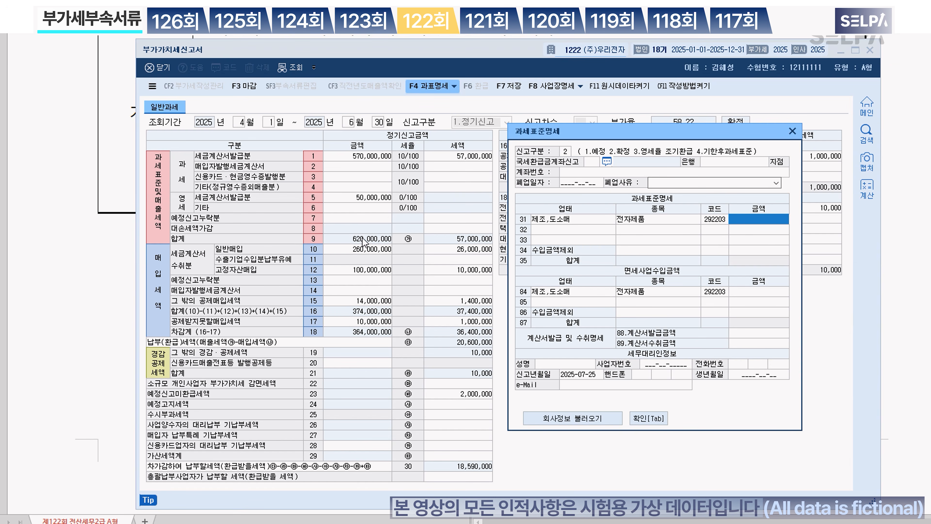
text(620,000,000)
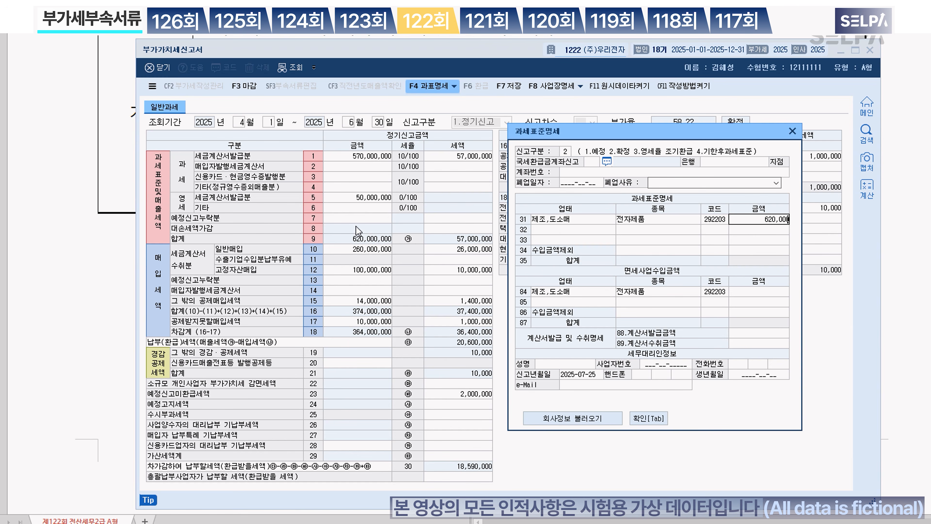
key(Return)
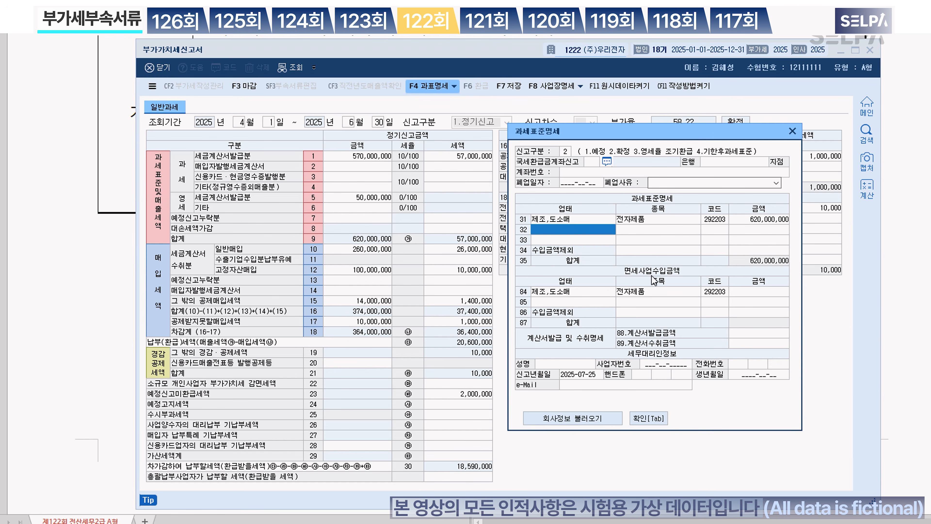
Step: Enter 1,000,000 tax-exempt revenue in row 84 after checking the exam's sales data
click(88, 268)
scroll(482, 235, up, 10)
scroll(483, 236, up, 3)
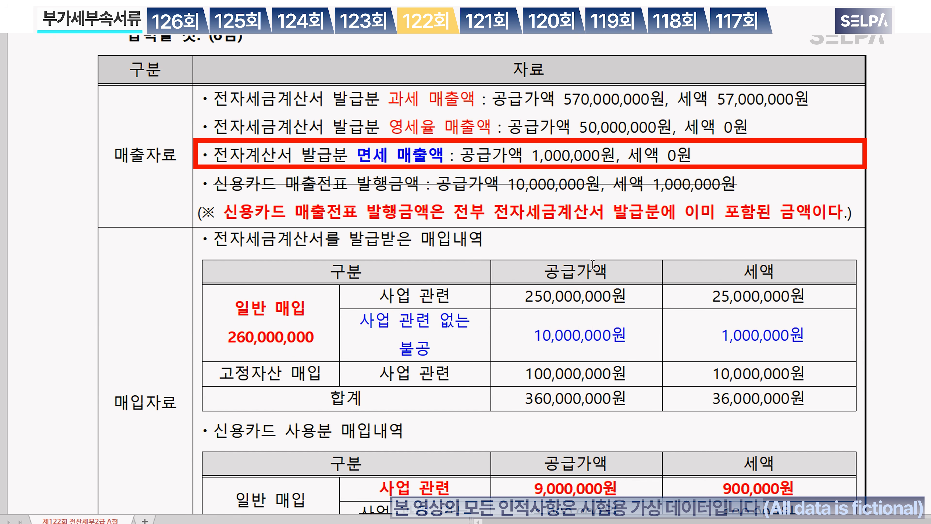
key(alt+Tab)
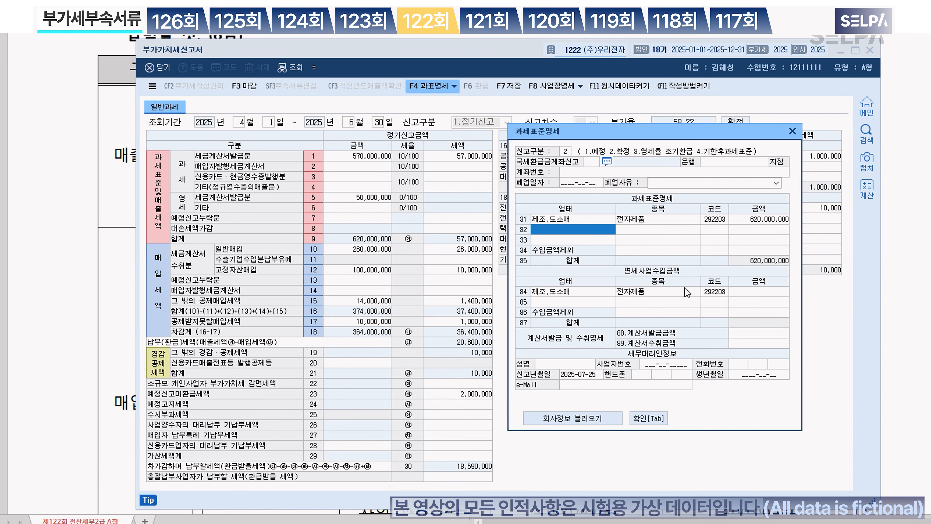
click(770, 292)
text(1000000)
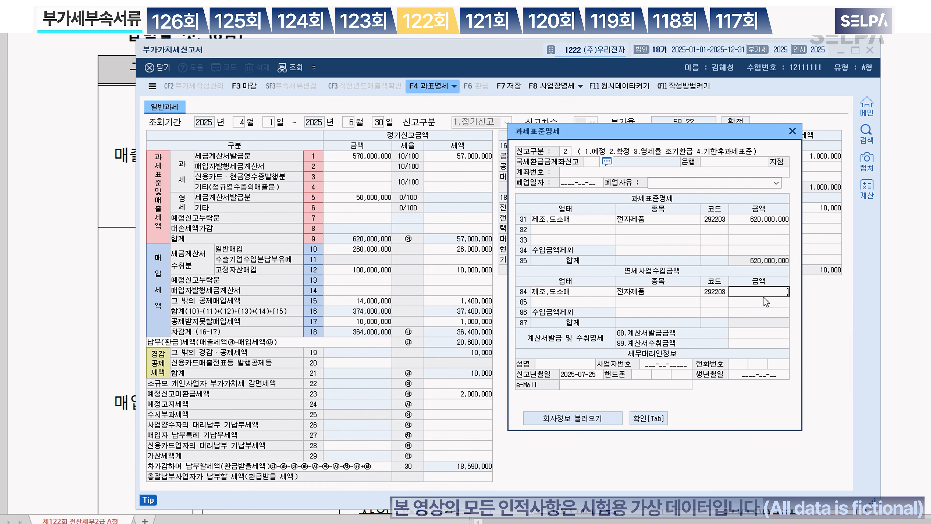
key(Return)
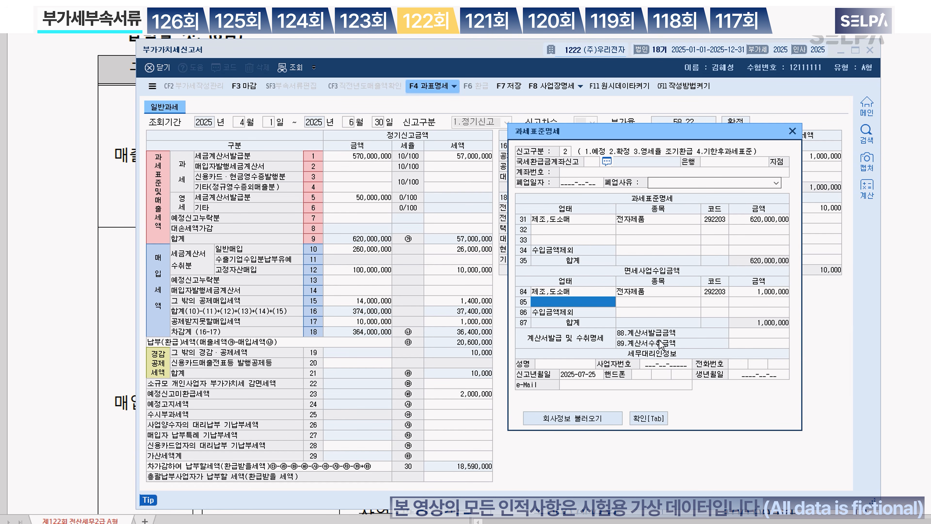
key(ctrl)
key(ctrl)
key(ctrl)
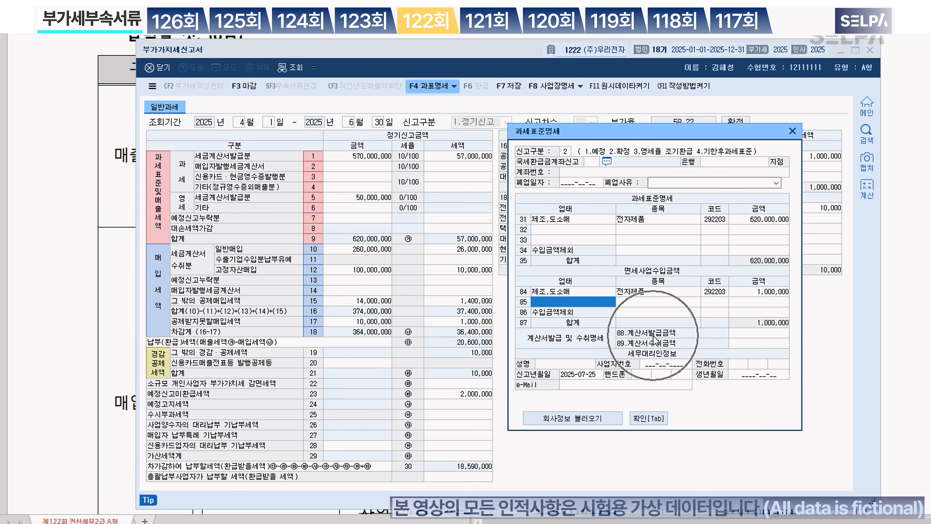
Step: Enter 1,000,000 invoices issued on line 88 and accept the tax-base details
click(761, 333)
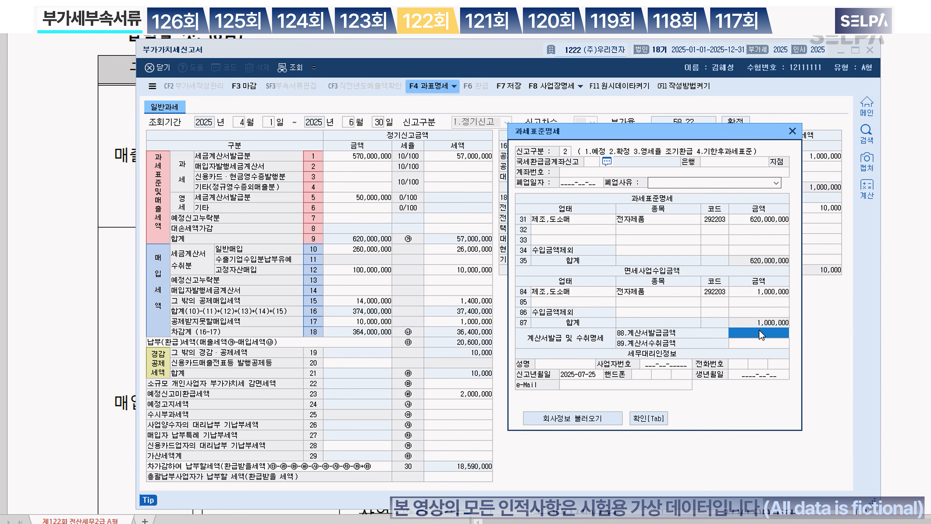
text(1,000,000)
key(Return)
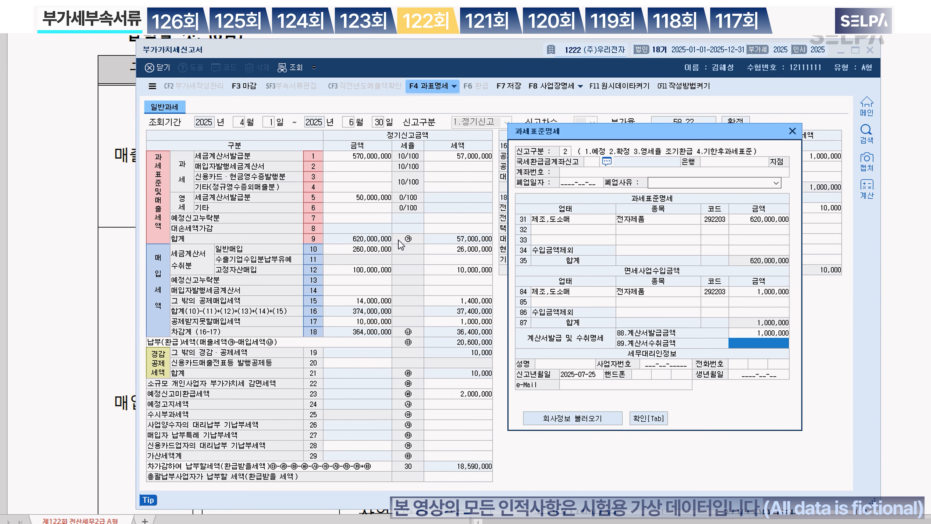
click(766, 292)
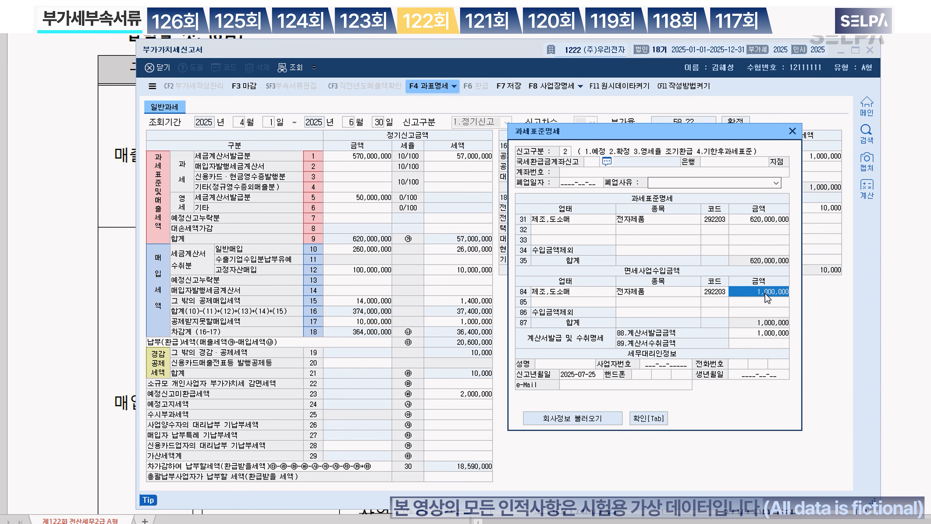
click(762, 334)
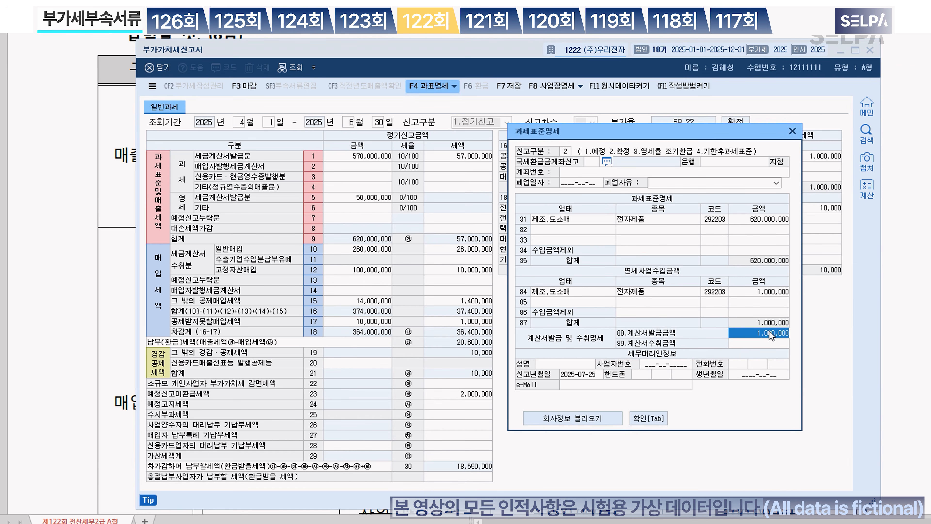
click(662, 416)
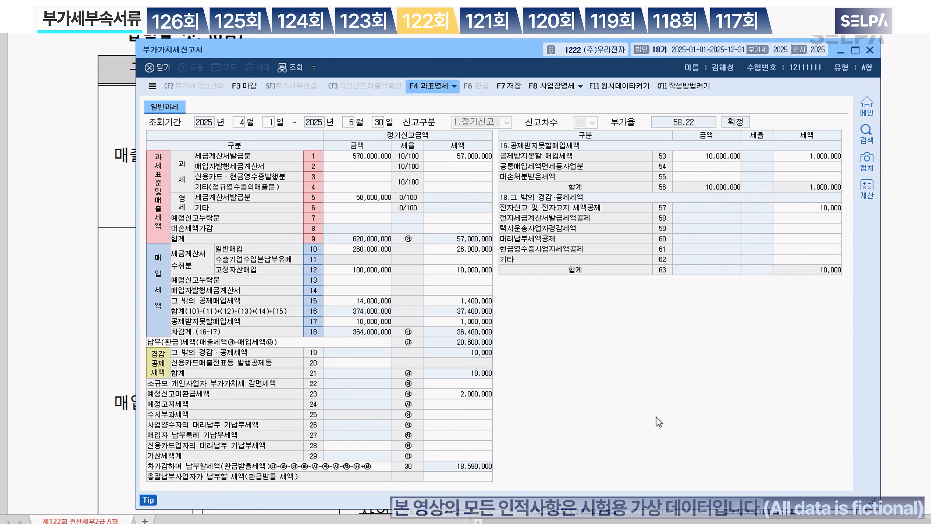
Step: Save the VAT return and highlight the 2025 first-period preliminary filing phrase in the exam
click(503, 88)
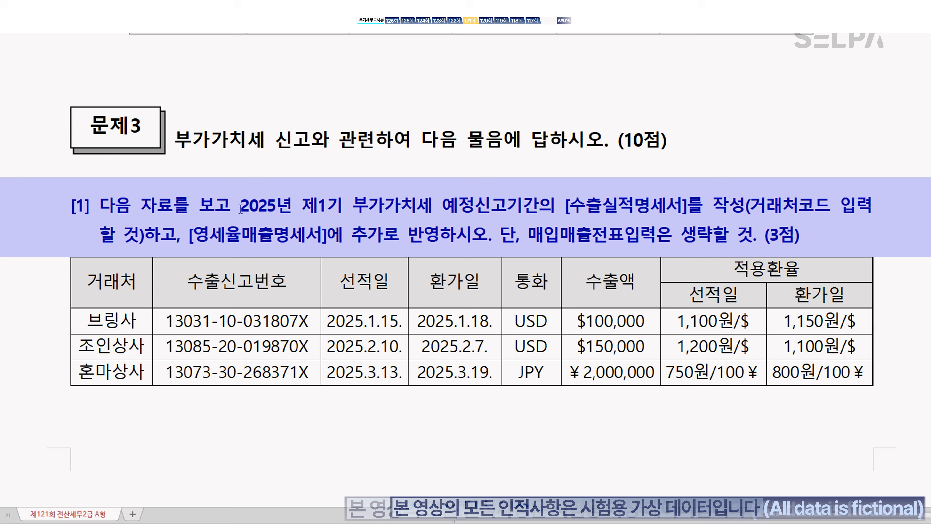
drag(241, 208, 688, 207)
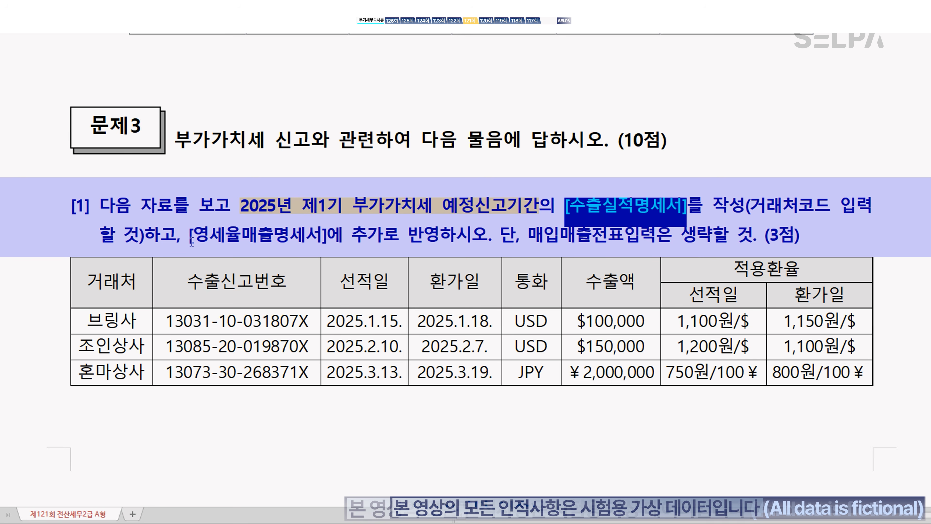
Step: Colour the [영세율매출명세서] reference in the question red
drag(189, 235, 331, 234)
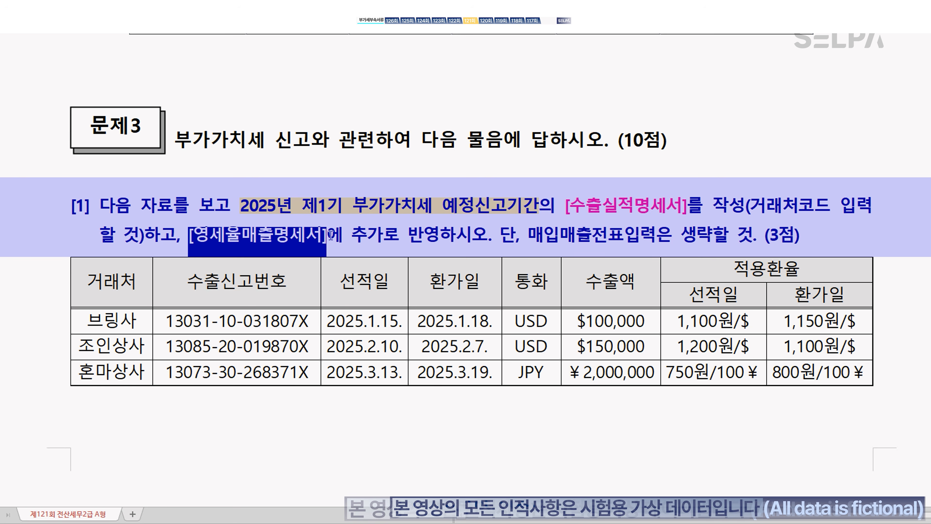
key(ctrl+m)
key(r)
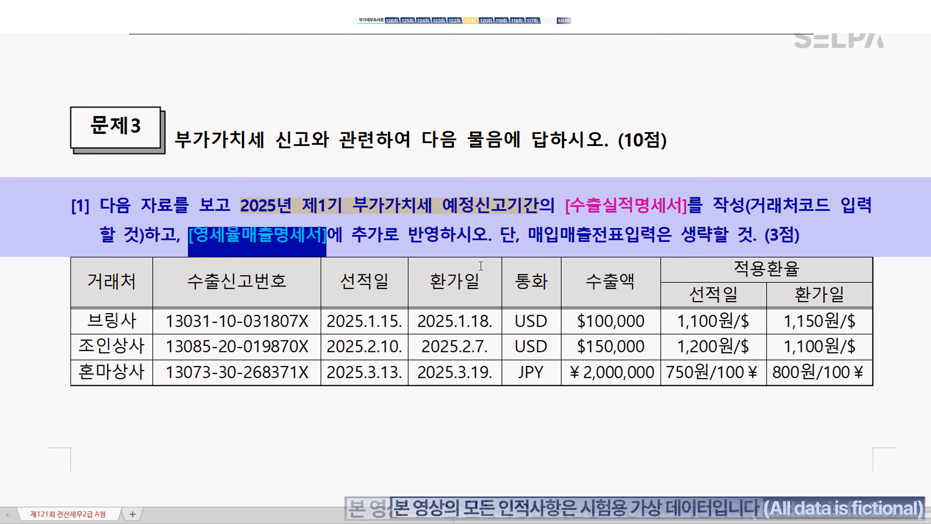
click(481, 241)
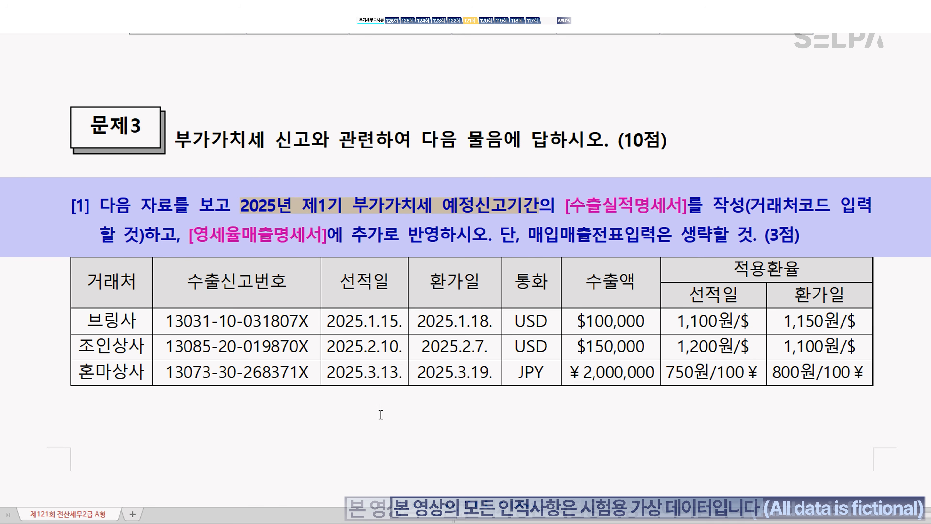
Step: Type the note '수출실적명세서 >> 환율 >>> 선적일, 환가일 중 빠른 날'
text(수출실)
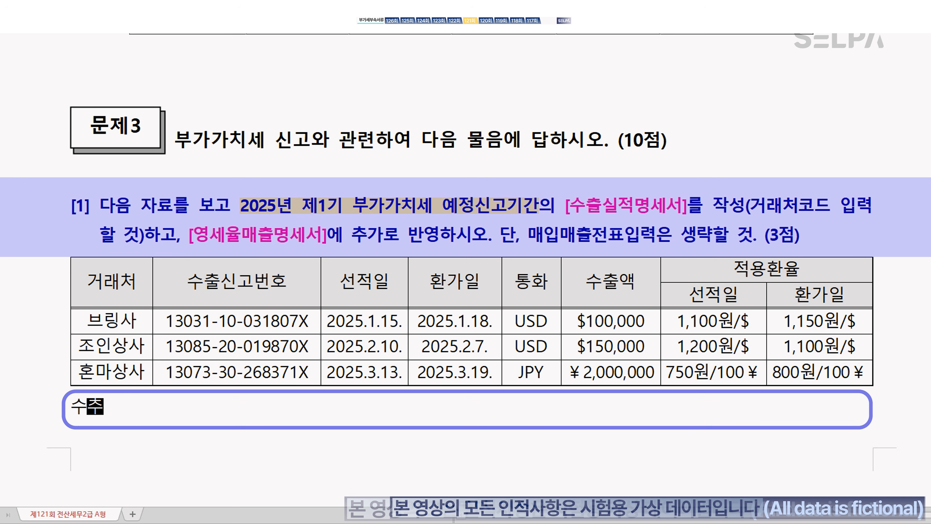
text(적명세서 )
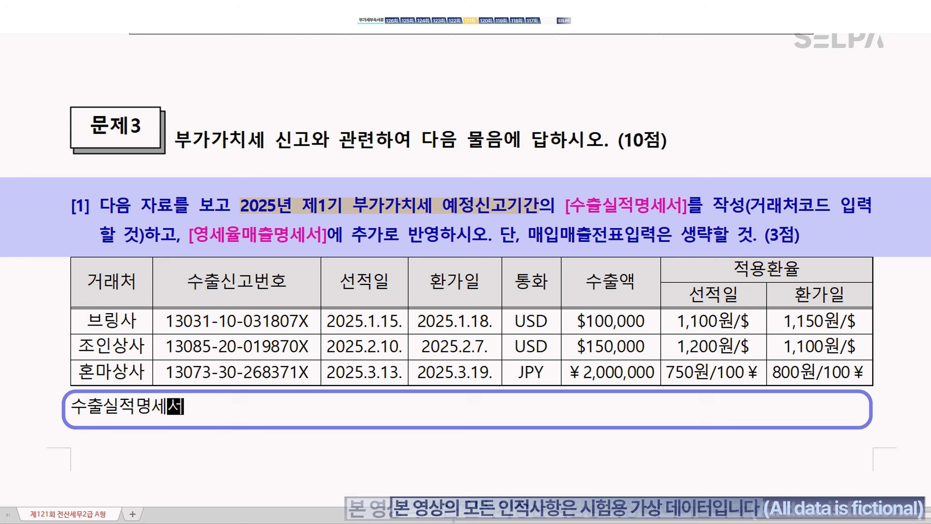
text( >> ㅎ)
text(환율)
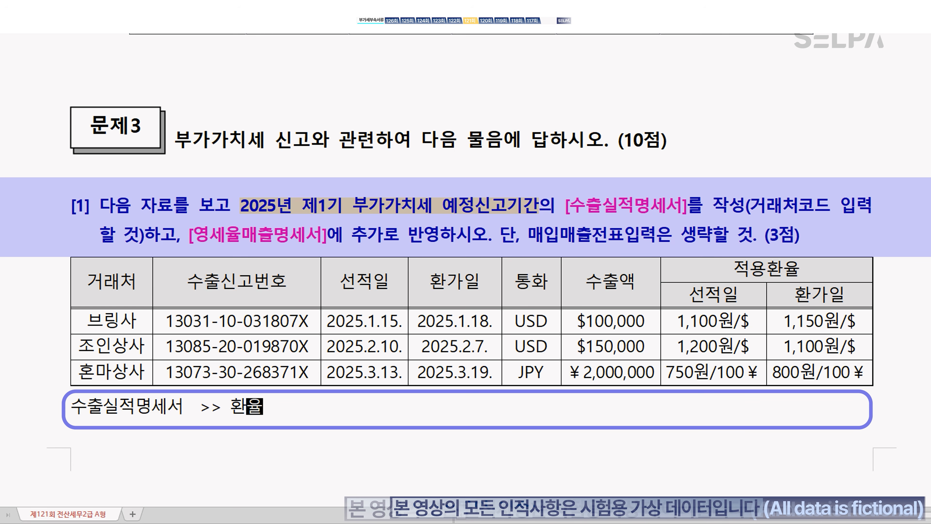
text(  >>> )
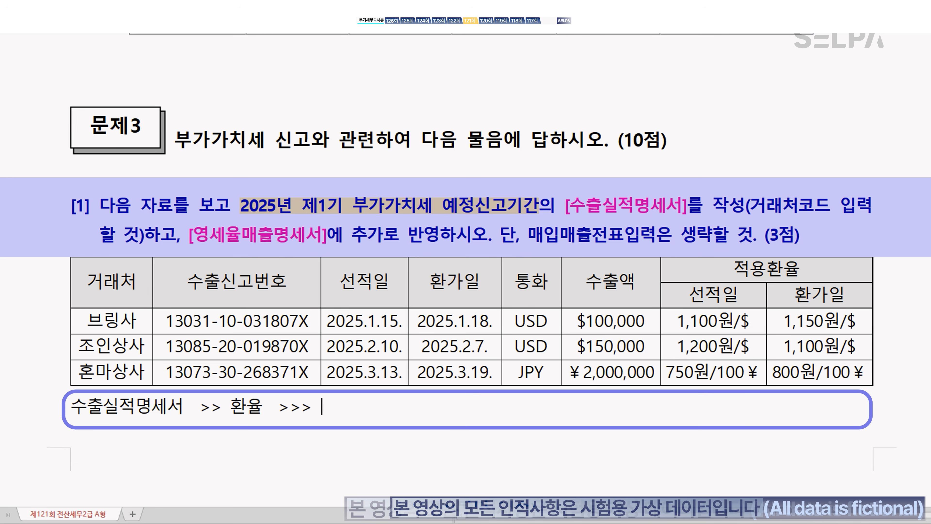
text(선적일, 환)
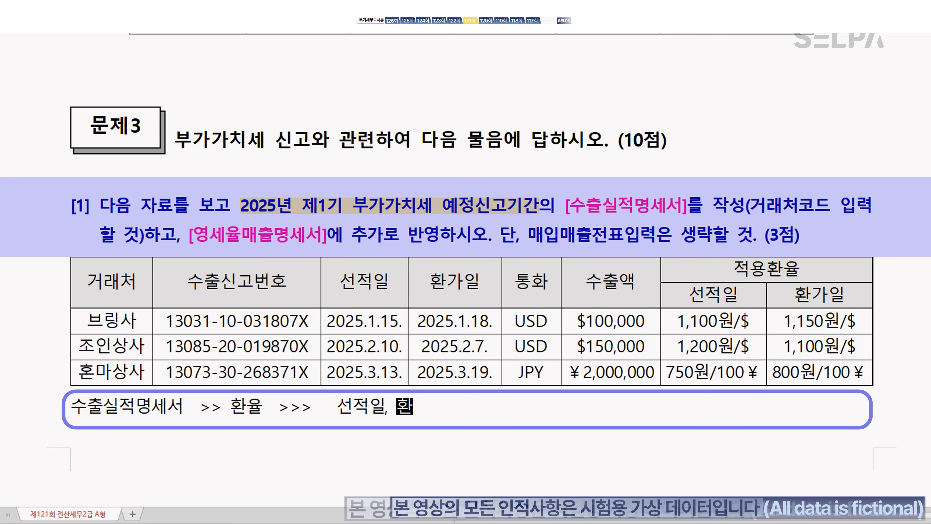
text(강일 중 ㅂ)
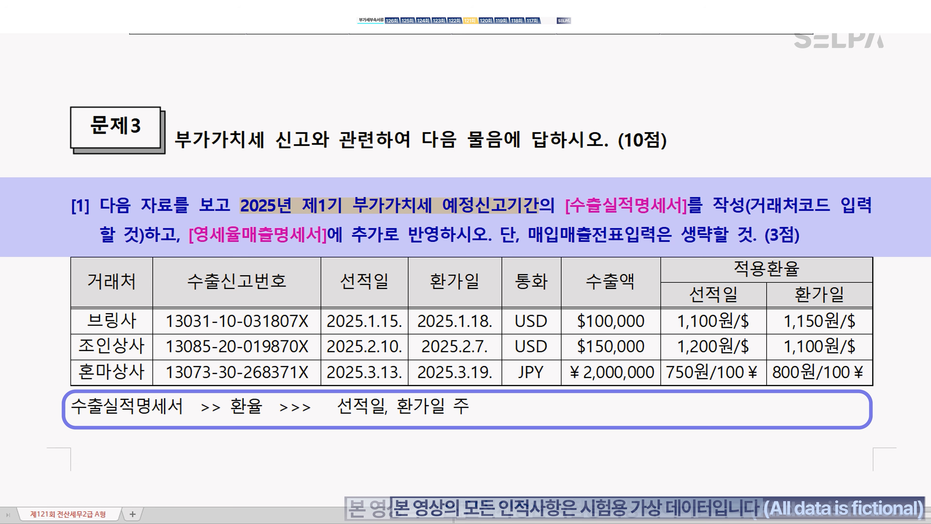
text(빠)
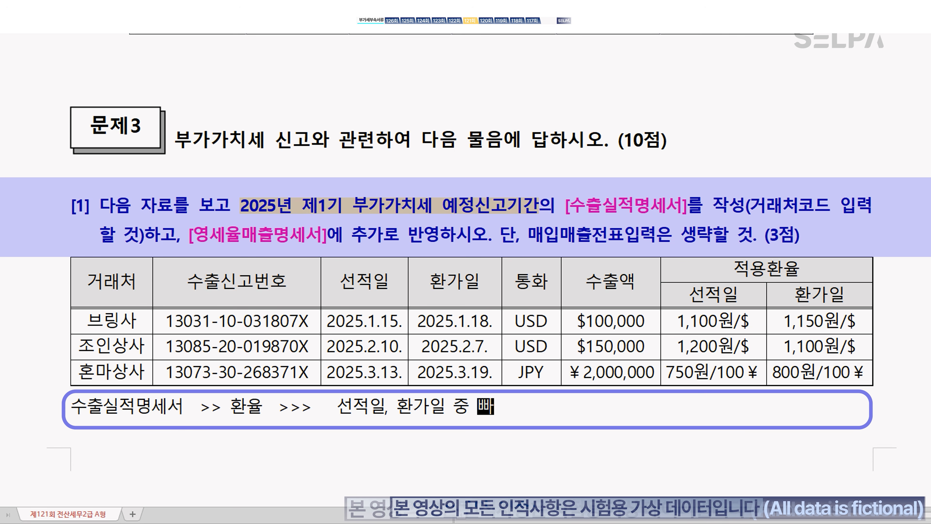
text(른 날)
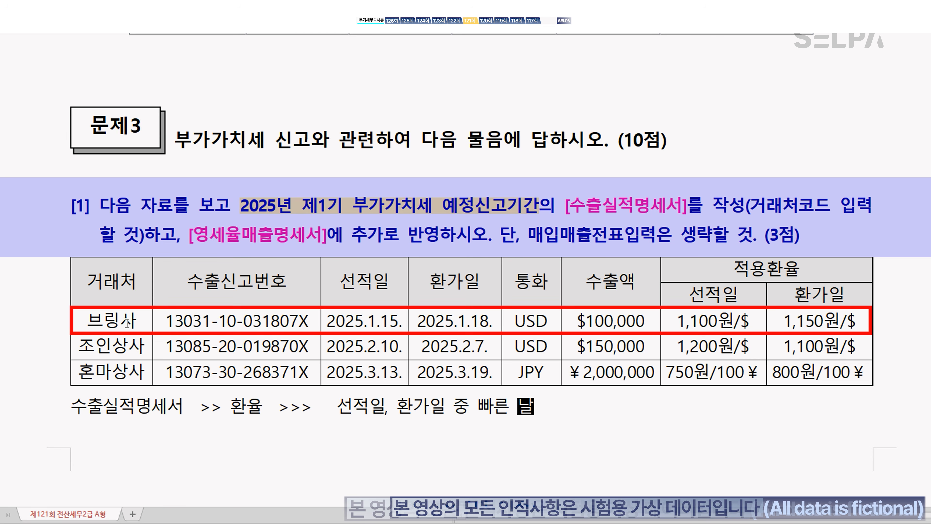
click(383, 326)
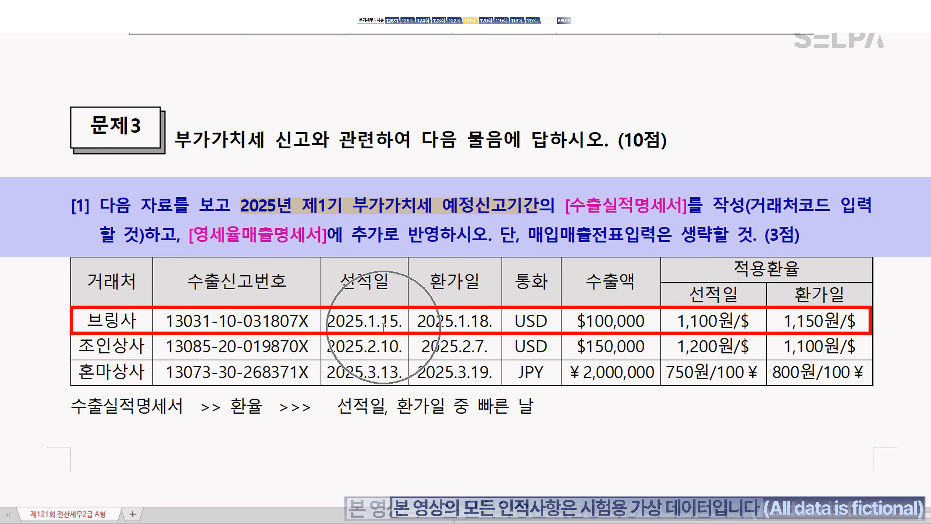
click(383, 325)
key(ctrl)
key(ctrl)
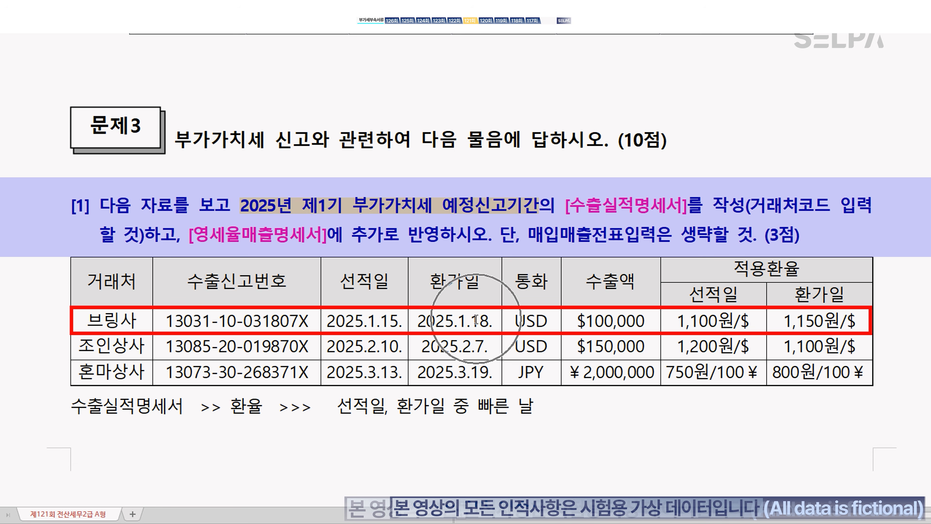
Step: Colour 브링사's date 2025.1.15 and 조인상사's date 2025.2.7 blue, with their 1,100원/$ rates
drag(328, 323, 404, 325)
key(ctrl+m)
key(b)
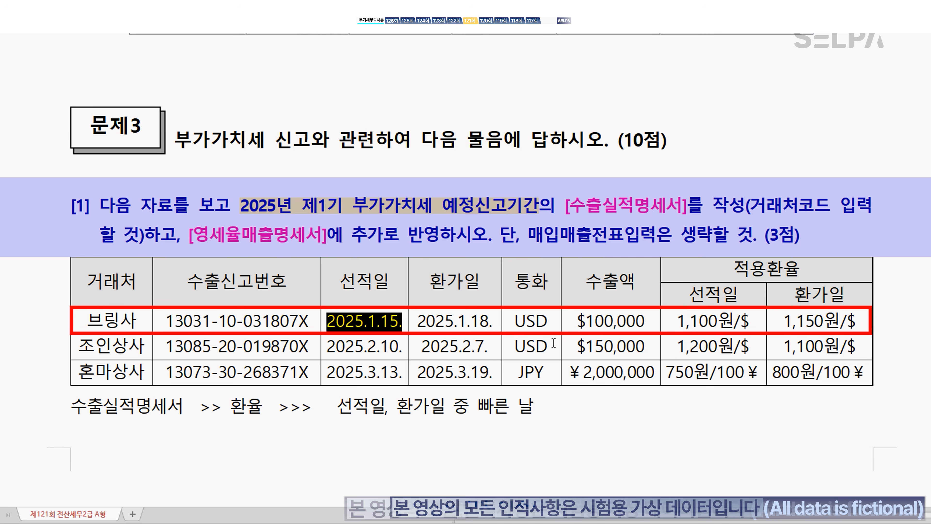
drag(677, 323, 747, 327)
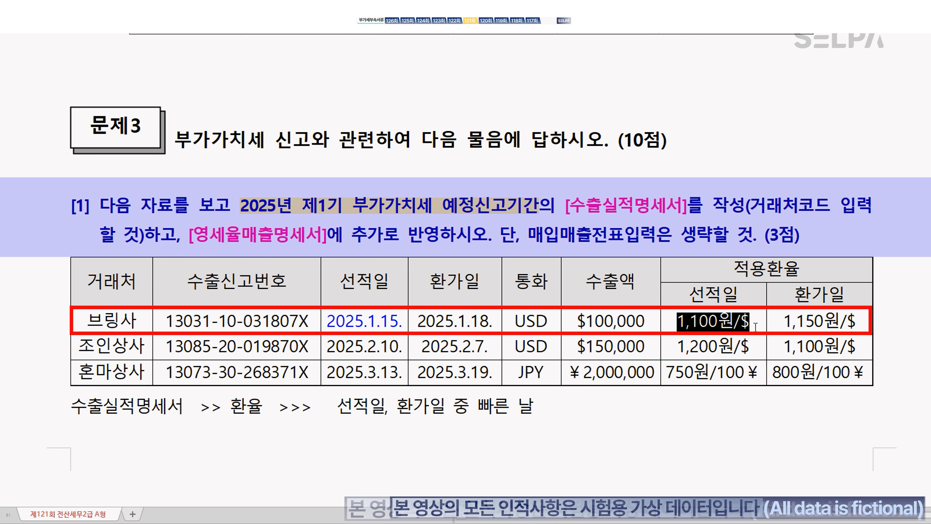
key(ctrl+m)
key(b)
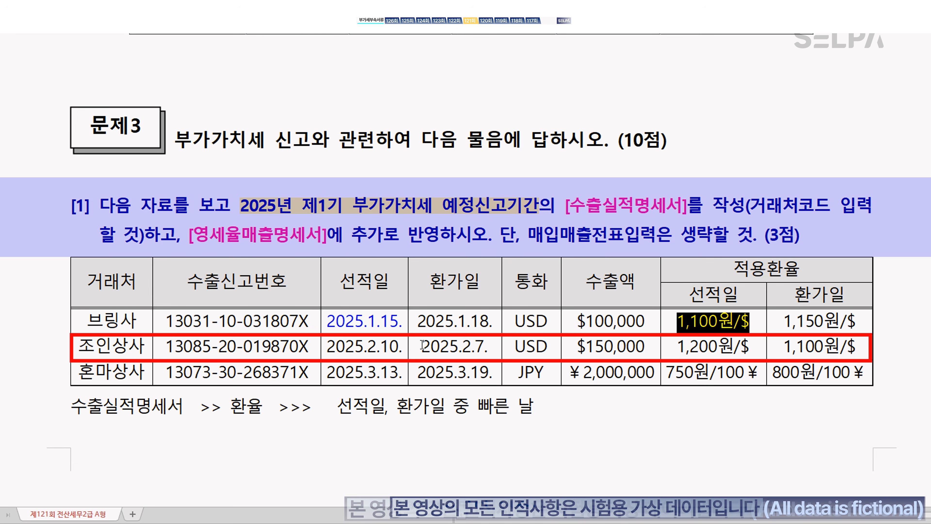
drag(423, 347, 493, 352)
key(ctrl+m)
key(b)
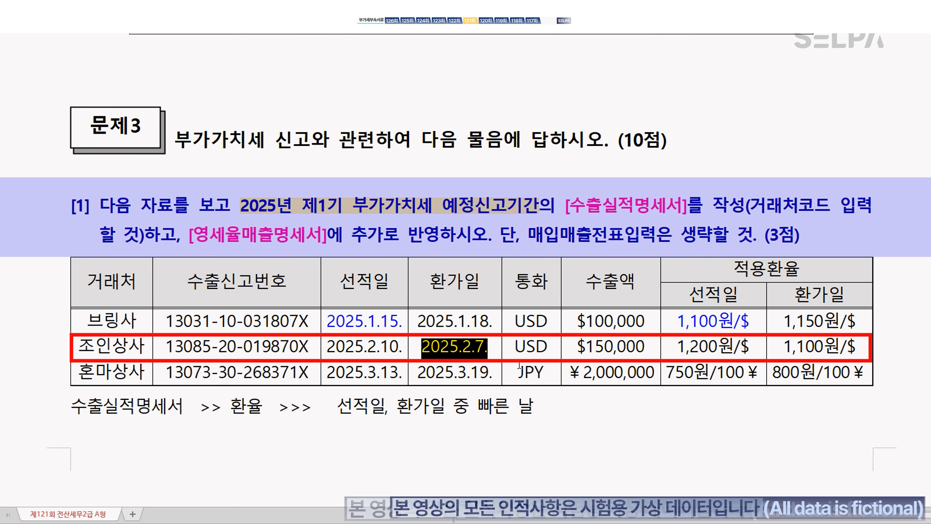
drag(784, 346, 864, 353)
key(ctrl+m)
key(b)
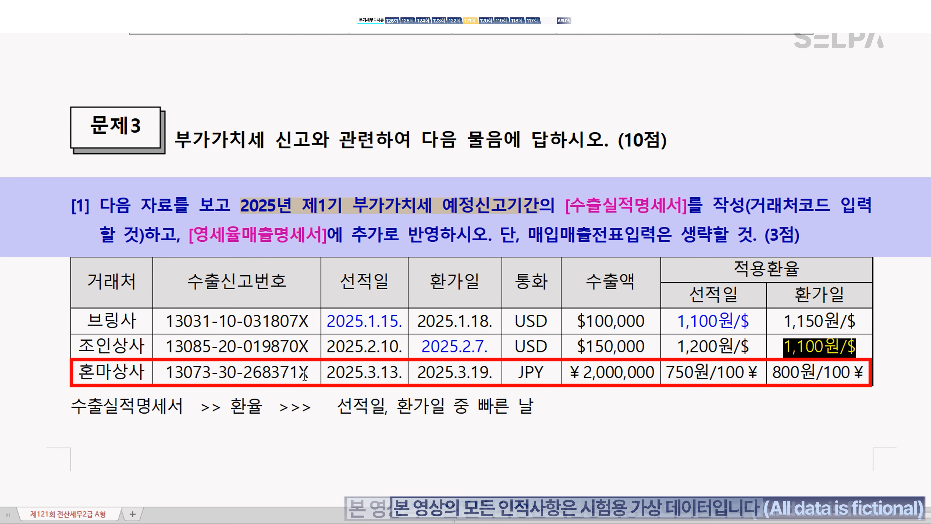
Step: Colour 혼마상사's shipping date 2025.3.13 and its 750원/100¥ rate blue
drag(326, 373, 406, 374)
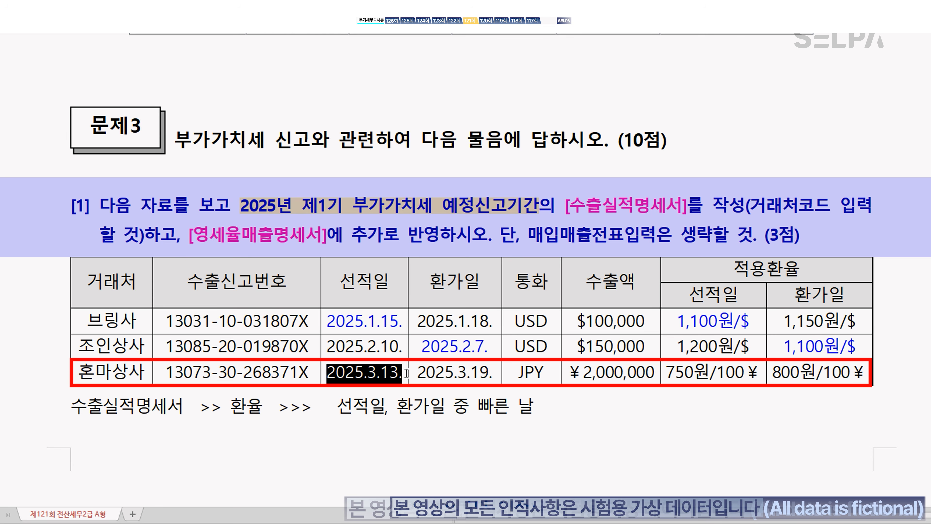
key(ctrl+m)
key(b)
drag(662, 376, 759, 385)
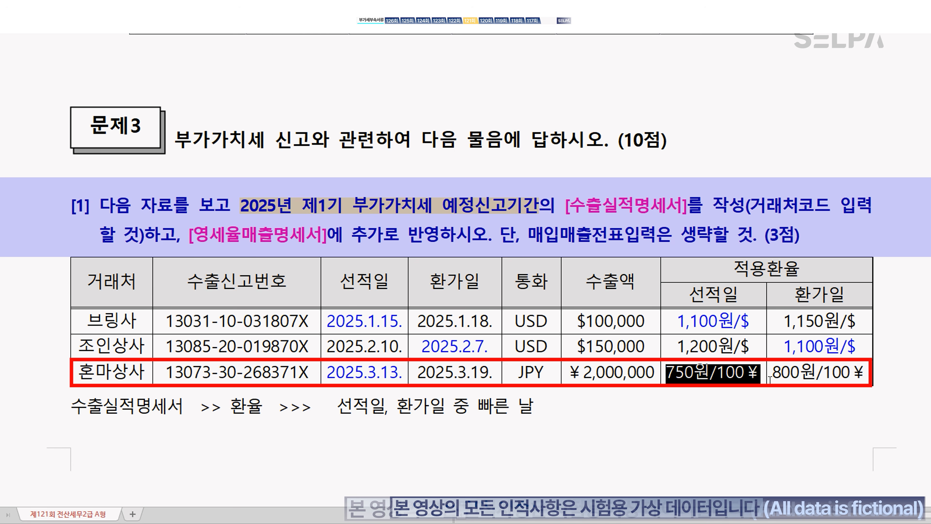
key(ctrl+m)
key(b)
Step: Add a bold '7.5원' on a new line beneath 750원/100¥
click(768, 379)
key(Return)
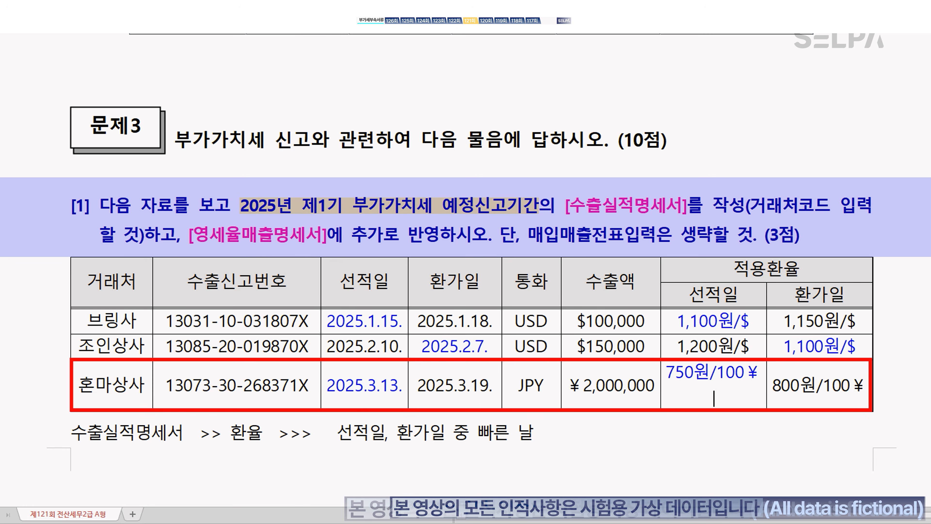
text(7.5원)
drag(692, 398, 755, 403)
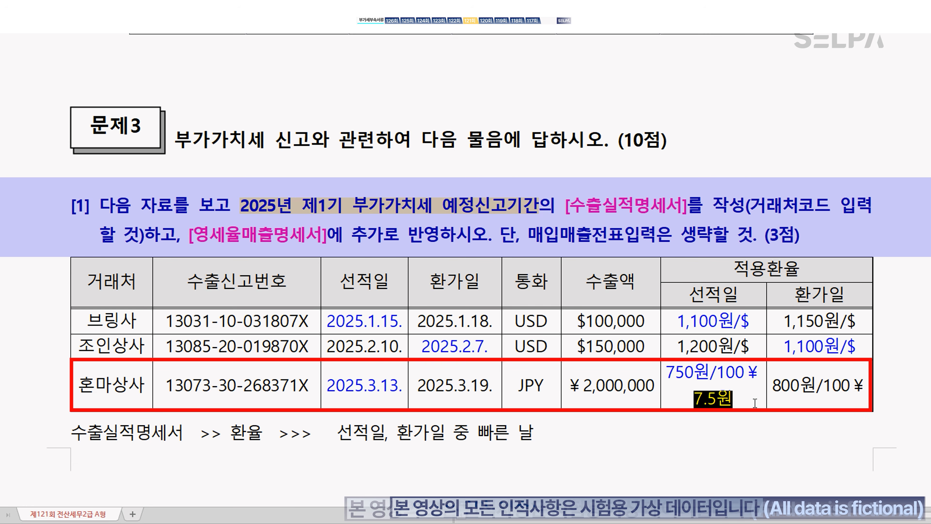
key(ctrl+b)
click(650, 446)
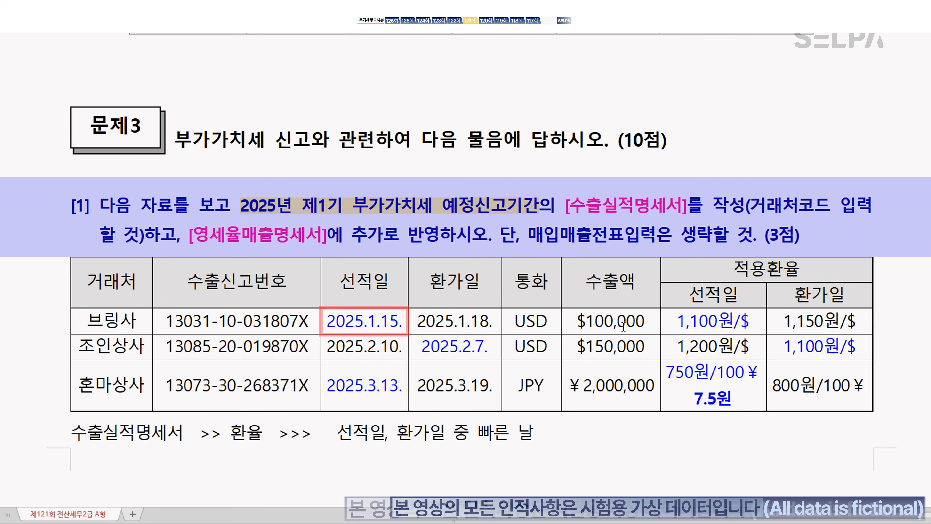
scroll(602, 336, down, 4)
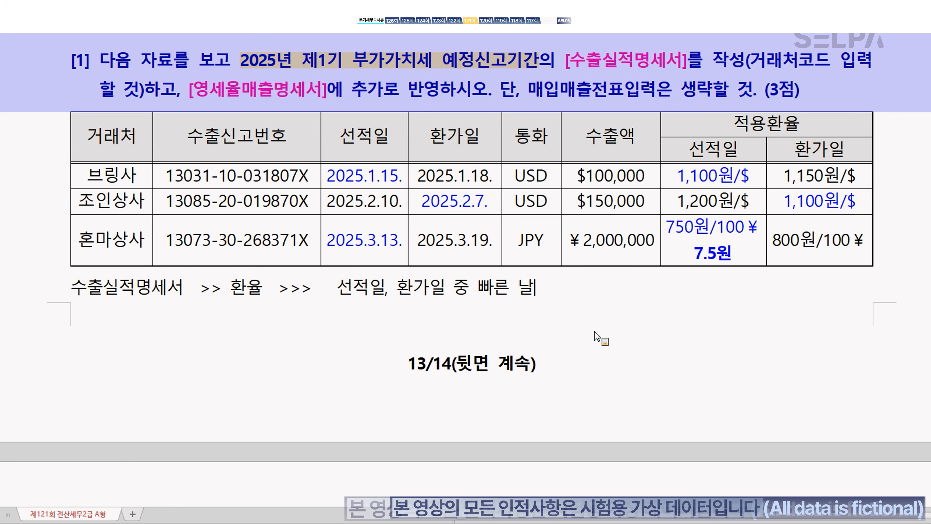
click(526, 522)
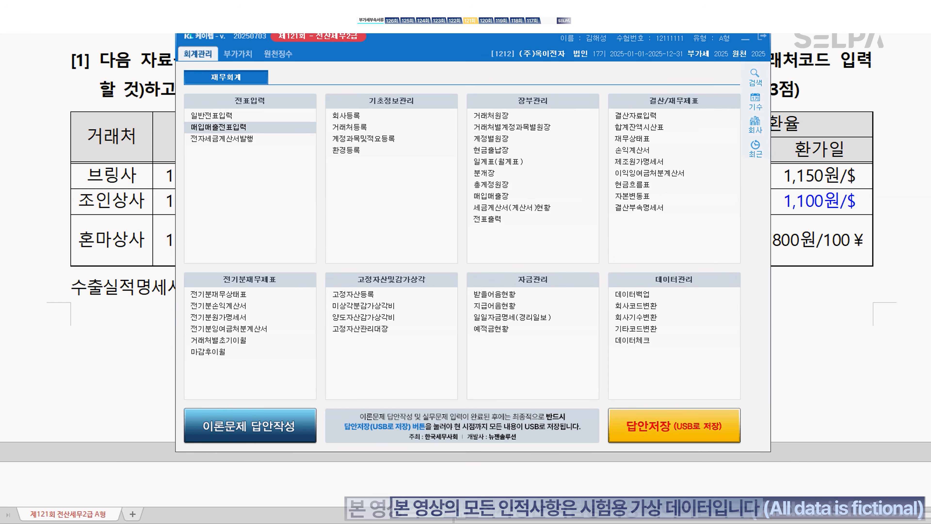
key(ctrl+Return)
text(ㅅㅊ)
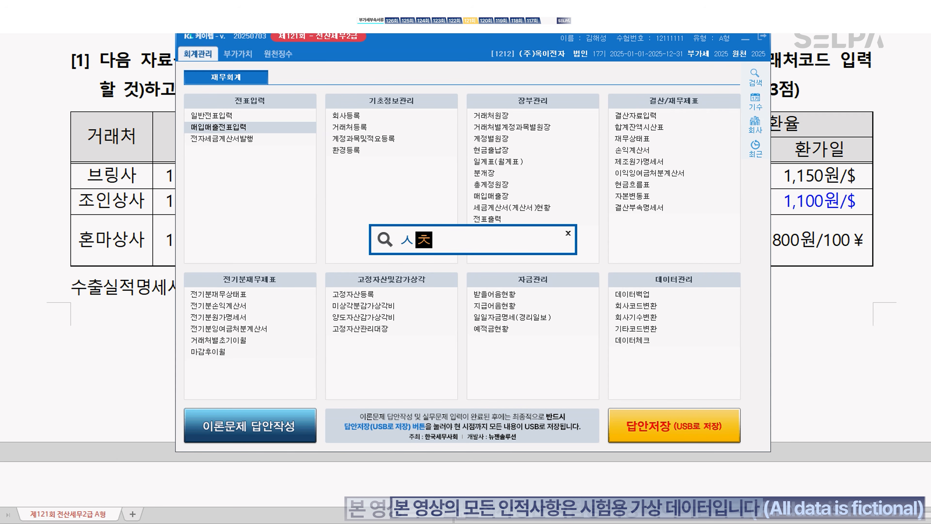
key(Return)
key(Return)
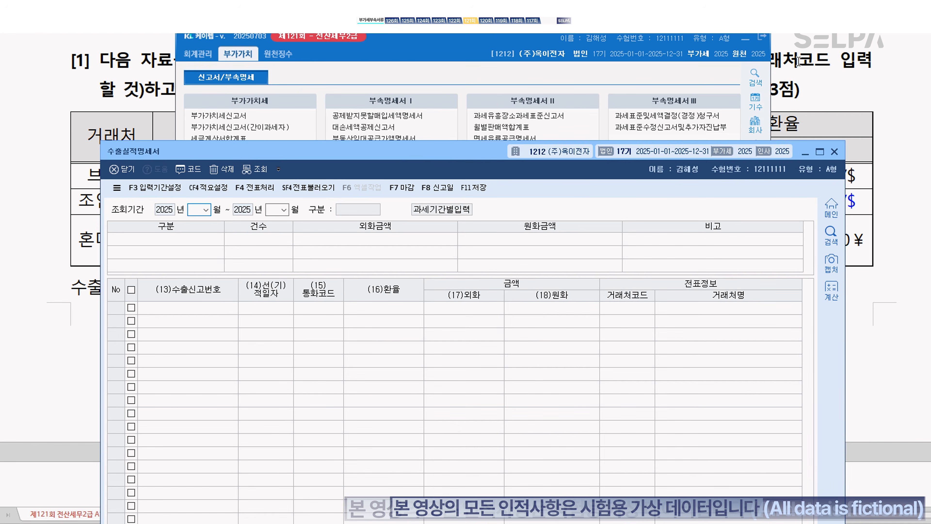
click(747, 40)
drag(508, 150, 508, 276)
click(406, 58)
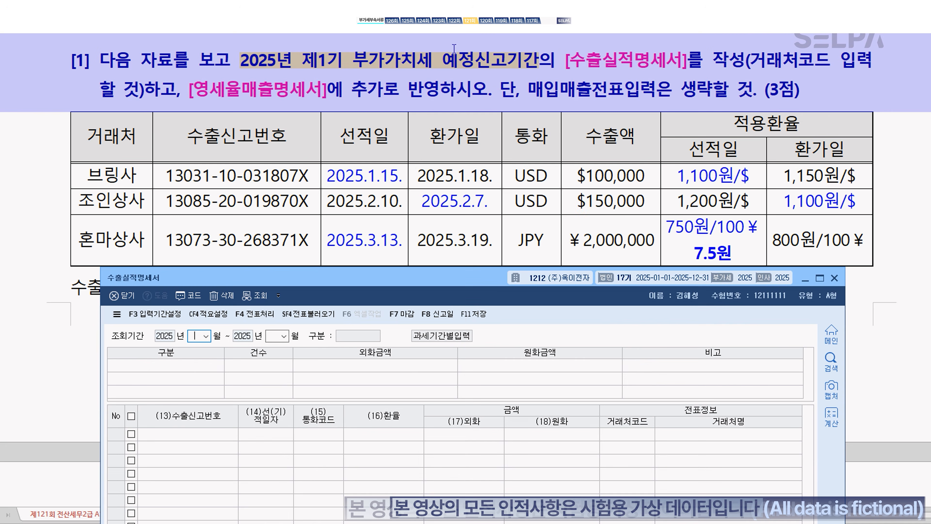
text(04)
key(shift+Tab)
text(0103)
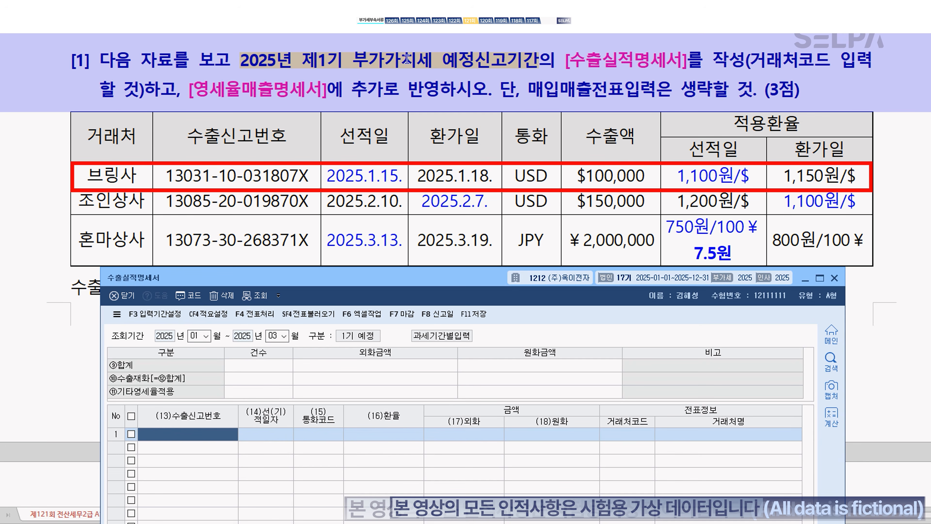
text(1303110031807)
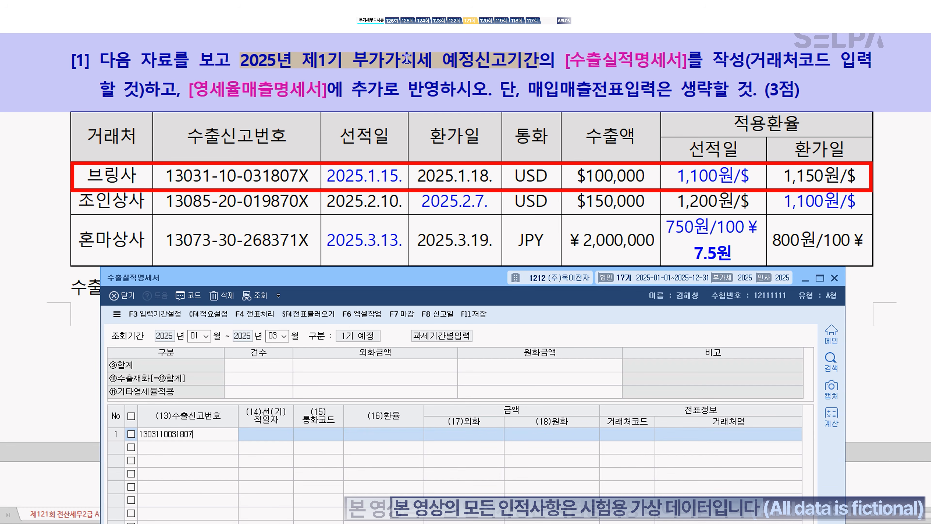
text(X)
Step: Complete row 1: shipped 2025-01-15, USD 100,000 at 1,100, customer 브링사
key(Return)
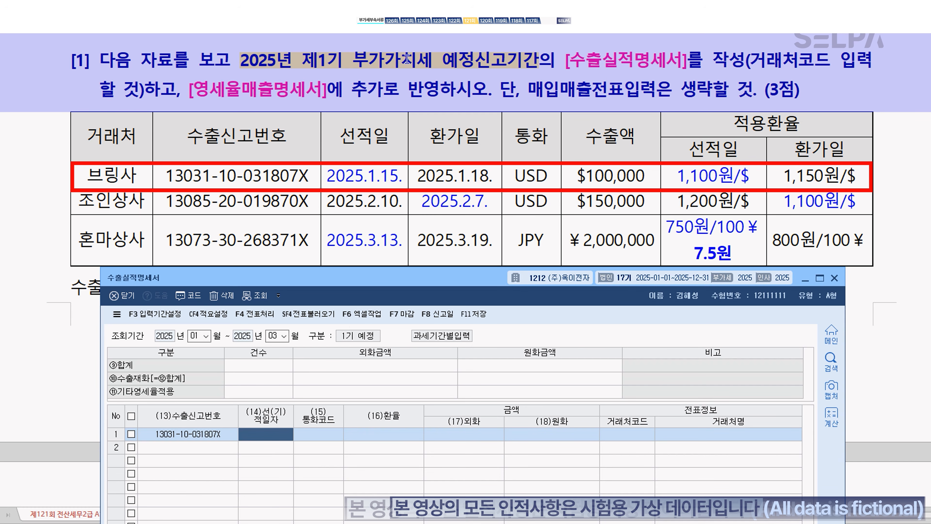
text(2025-01-15)
key(Return)
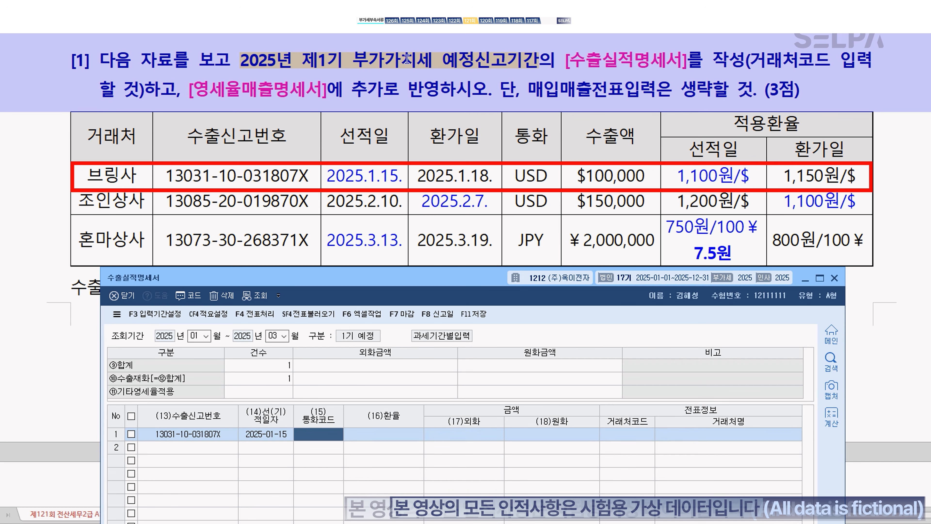
text(usd)
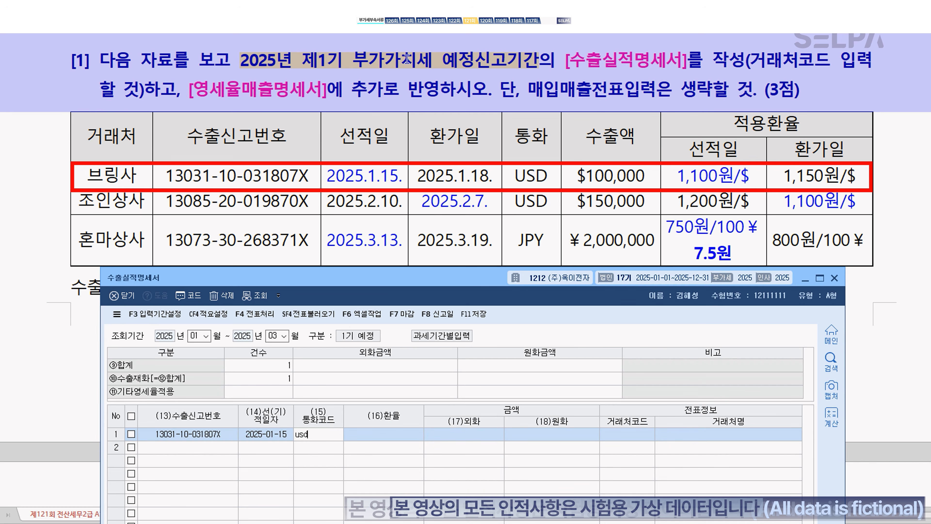
key(Return)
text(1100)
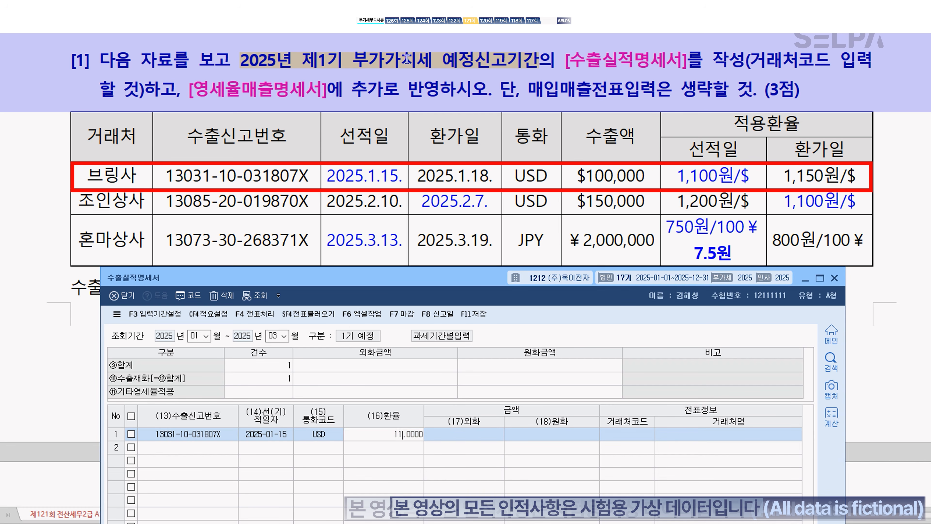
key(Return)
text(1000000.00)
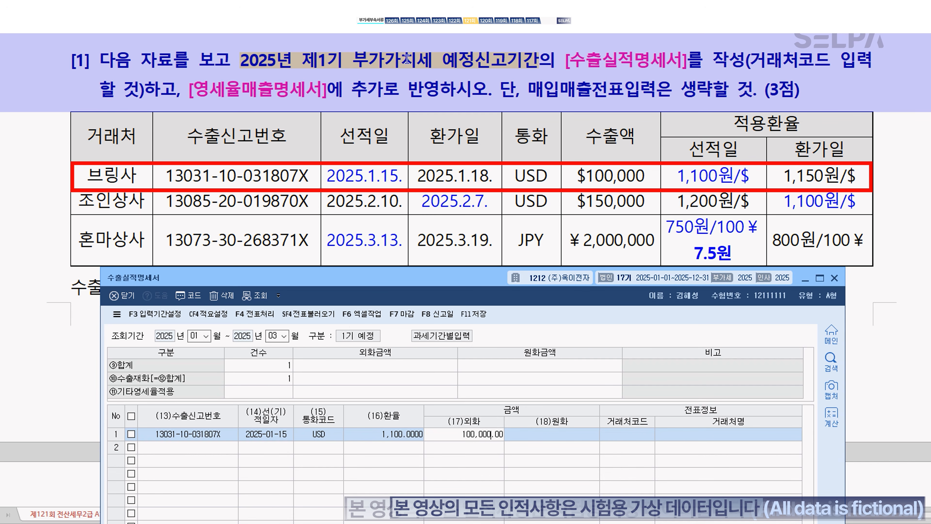
key(Return)
key(Return)
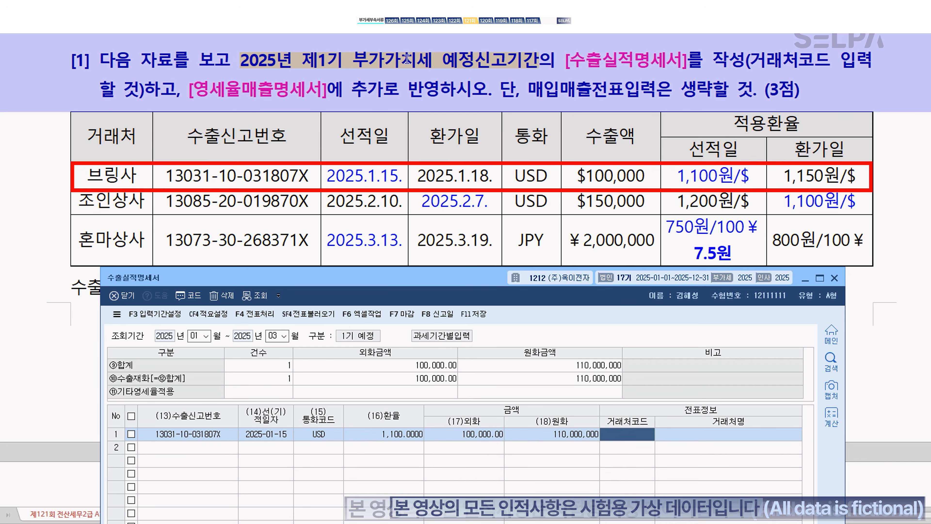
key(F2)
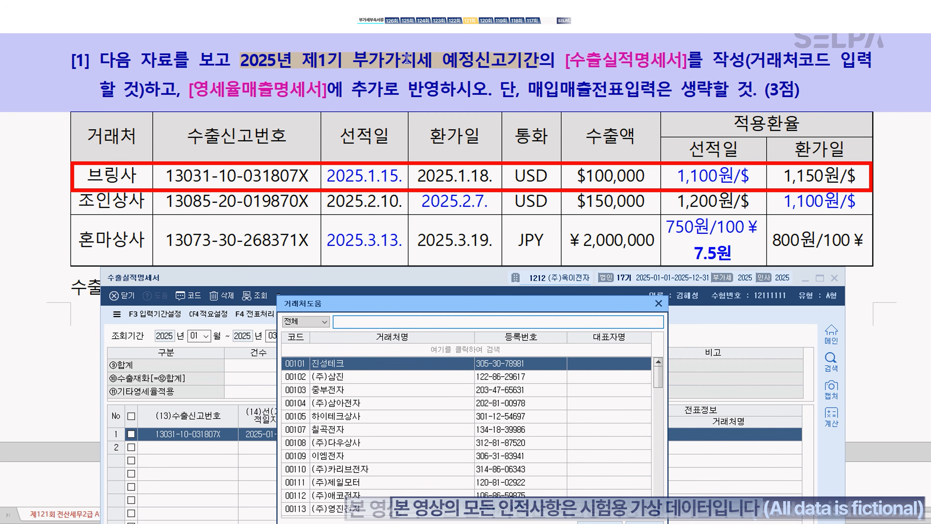
text(브)
key(Down)
key(Down)
key(Return)
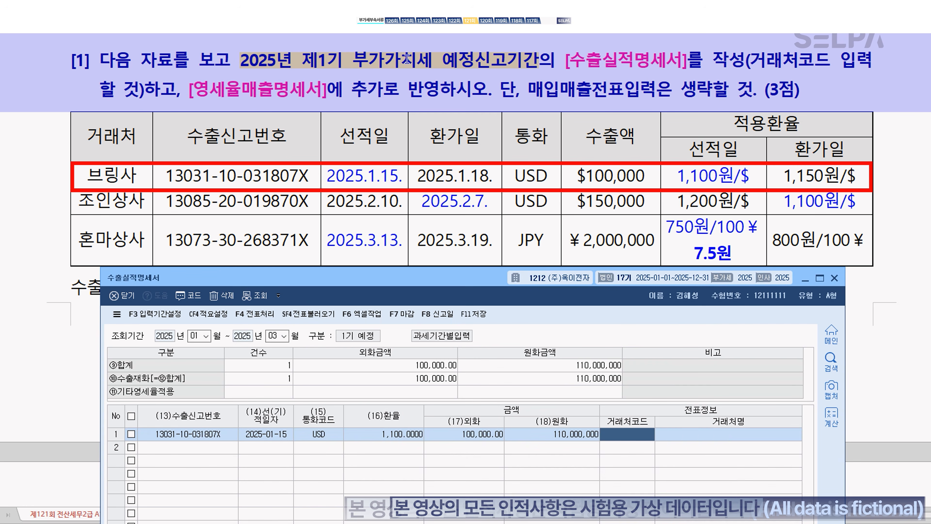
key(Return)
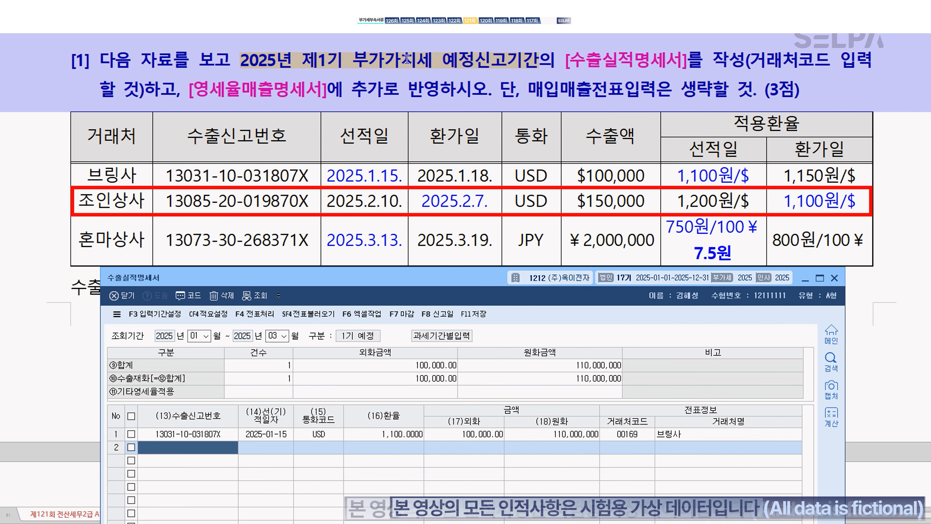
text(1308)
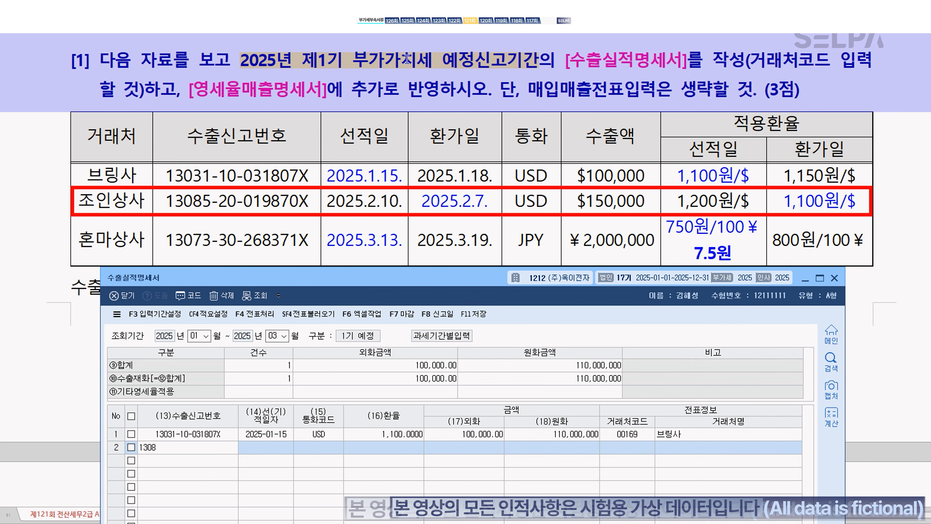
text(520019870X)
key(Return)
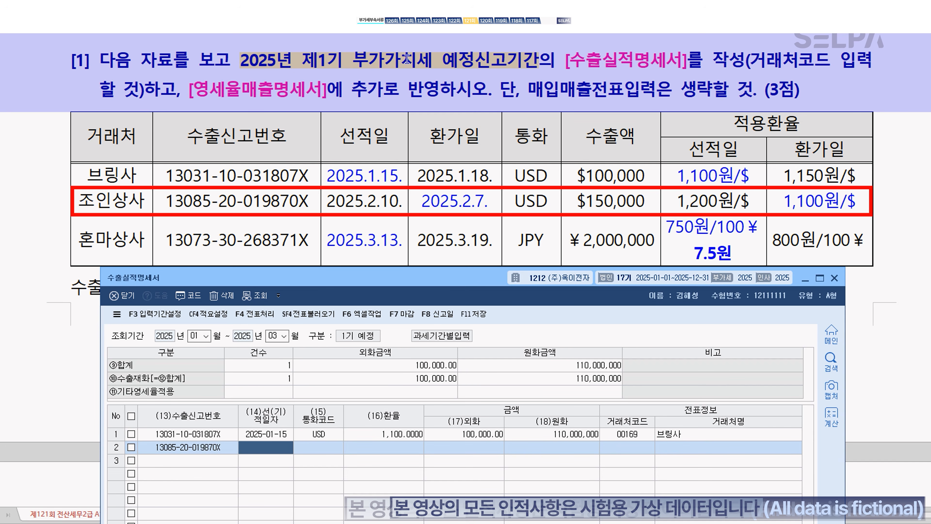
text(2025-02-1)
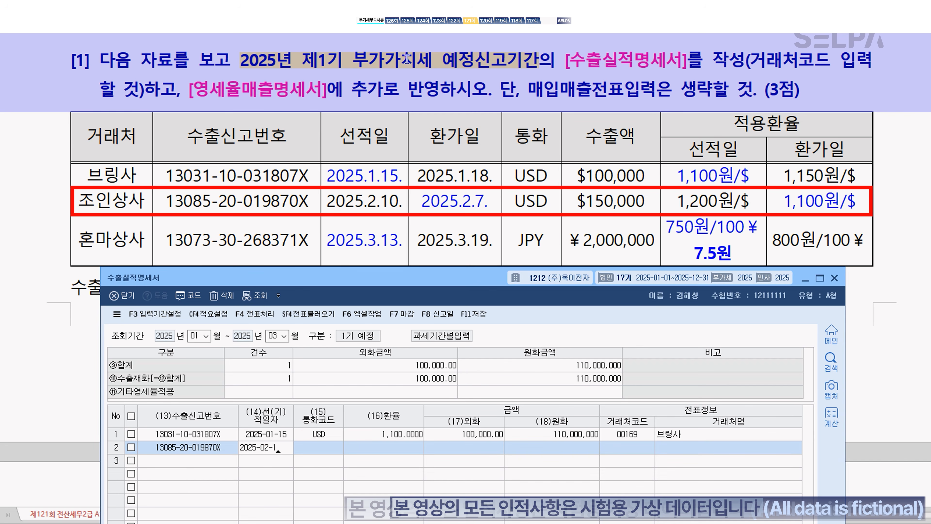
text(0)
key(Return)
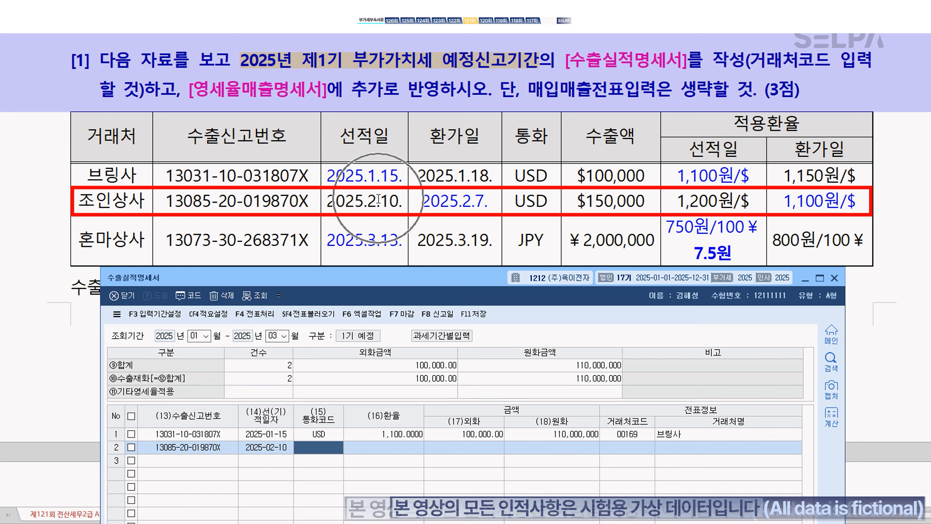
text(USD)
key(Return)
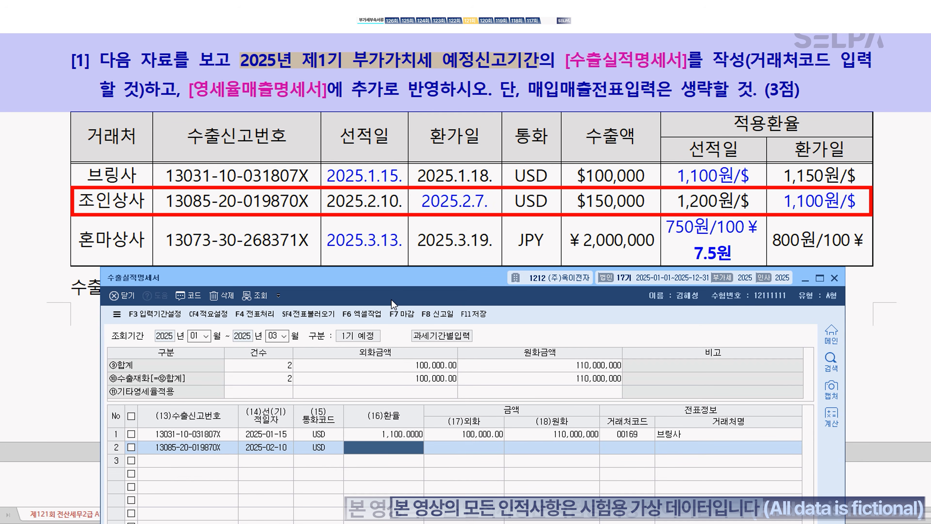
text(1100)
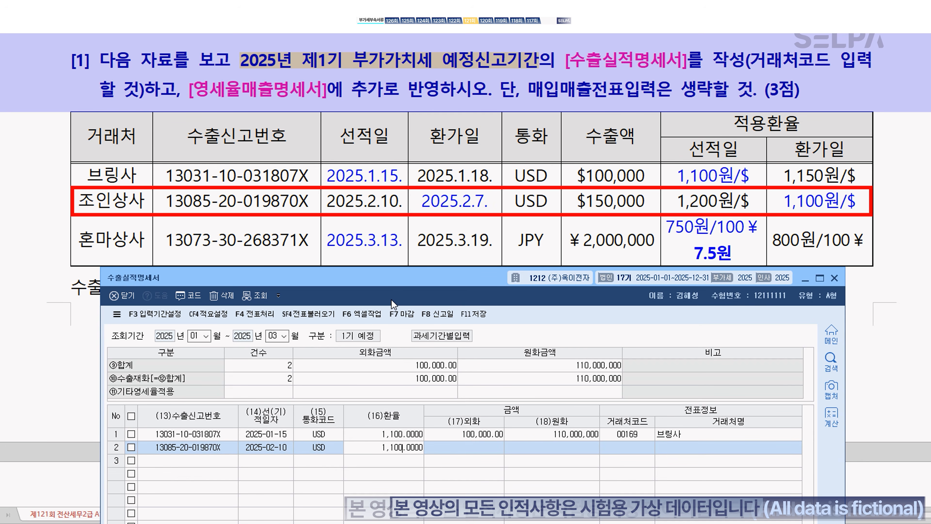
key(Return)
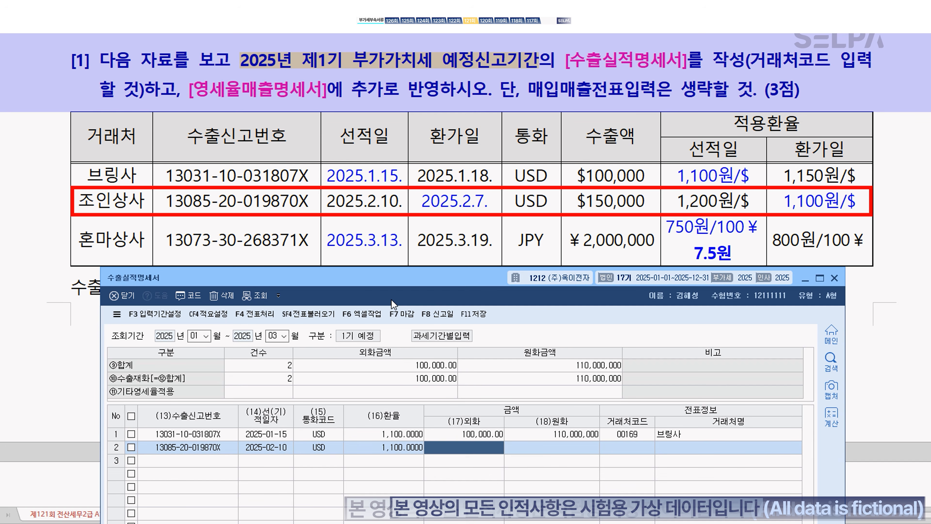
text(150000)
key(Return)
key(Return)
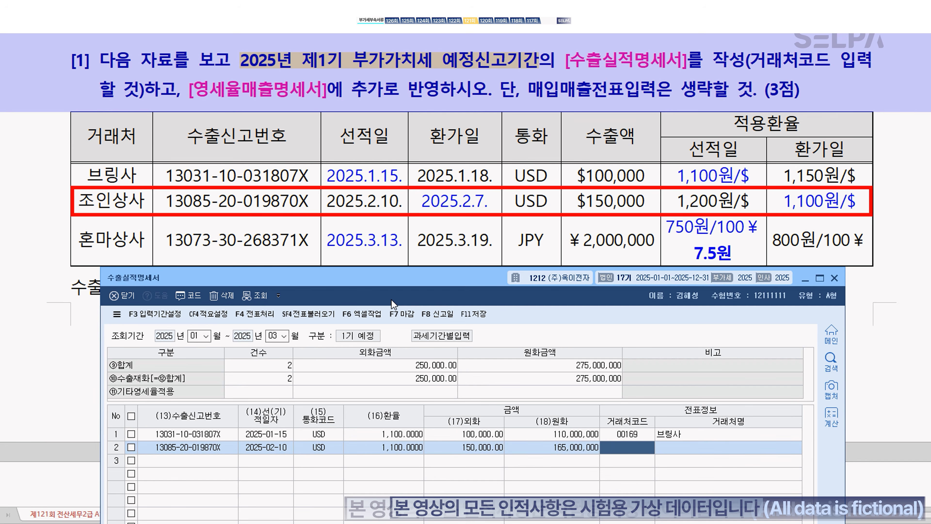
text(조이)
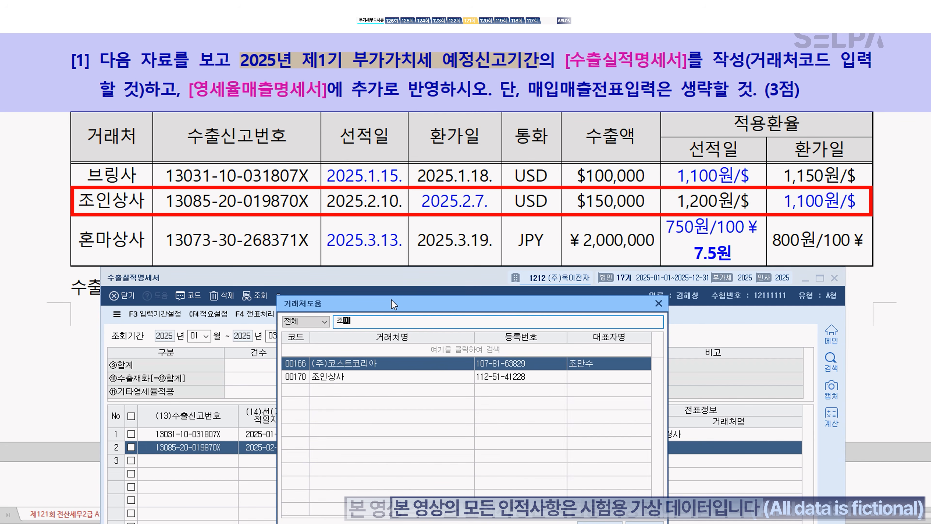
text(ㄴ)
key(Return)
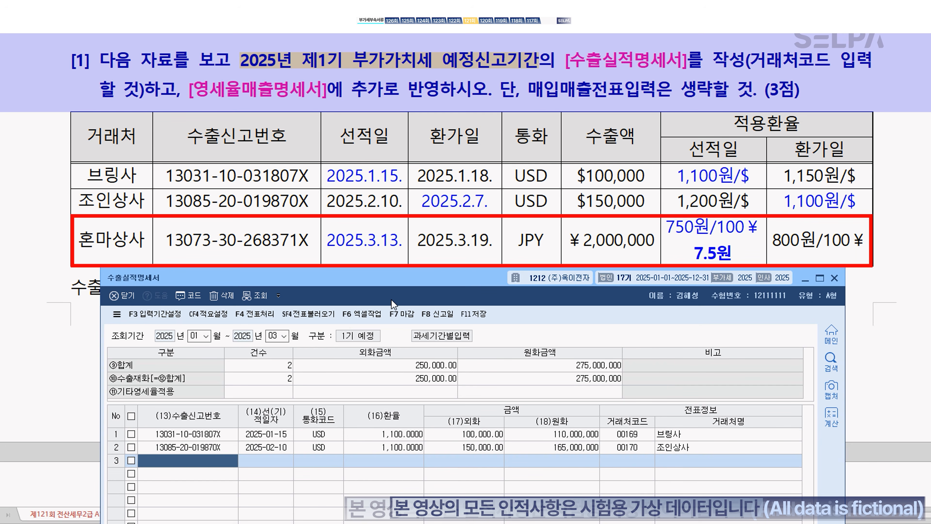
text(1307)
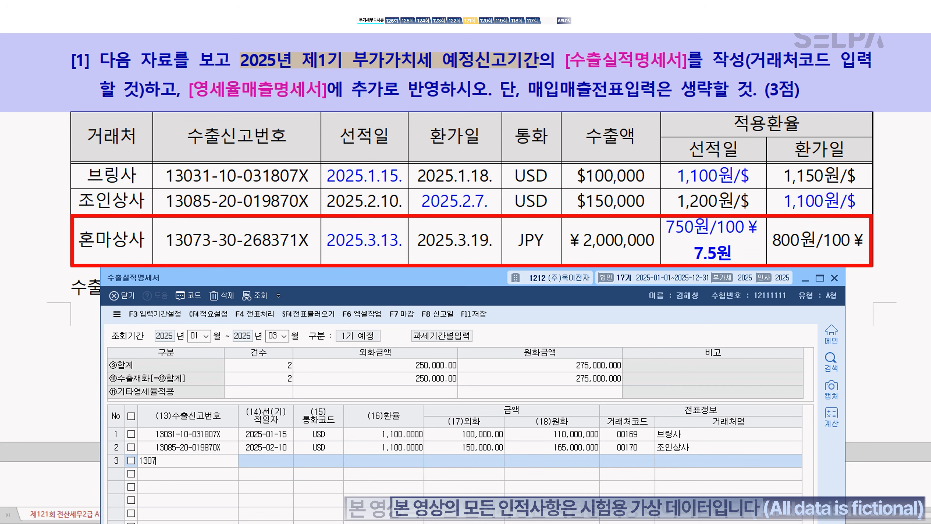
text(330268371X)
key(Return)
text(20250313)
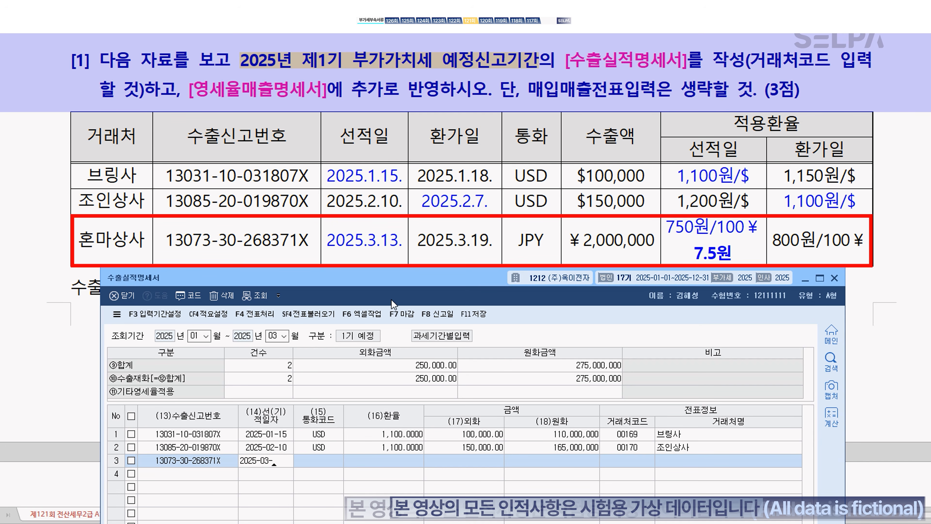
key(Return)
text(jpy)
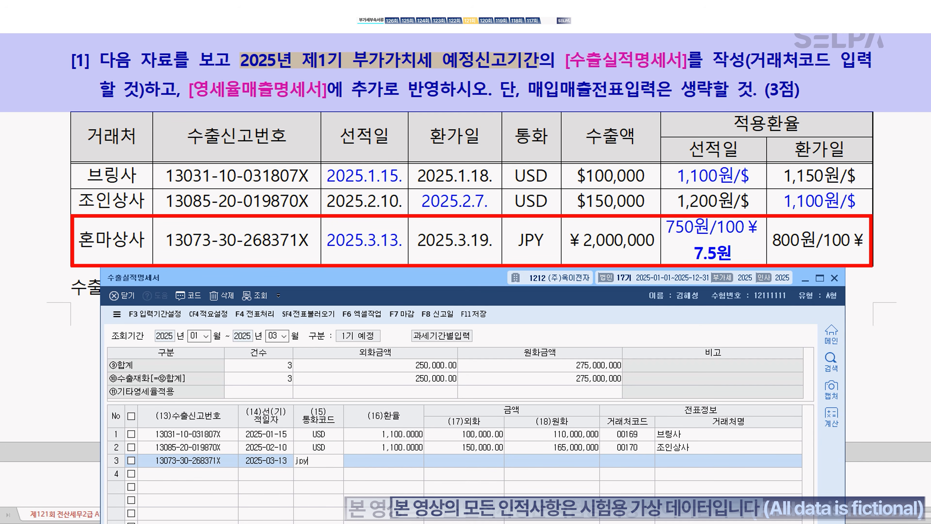
key(Return)
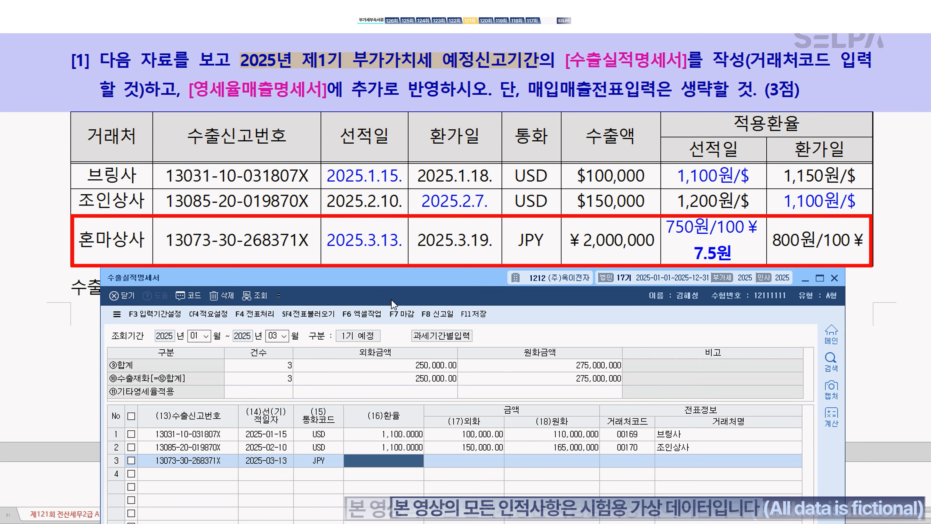
text(7.5000)
key(Return)
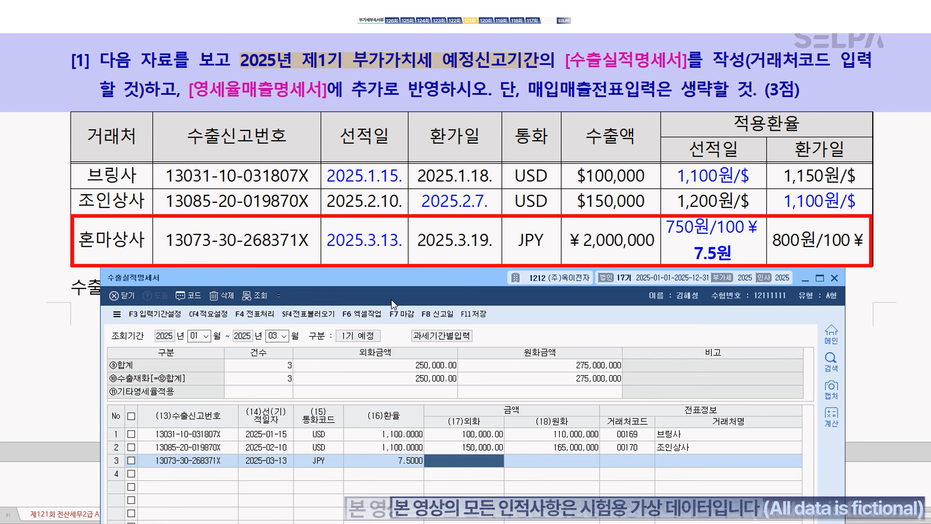
text(2000000)
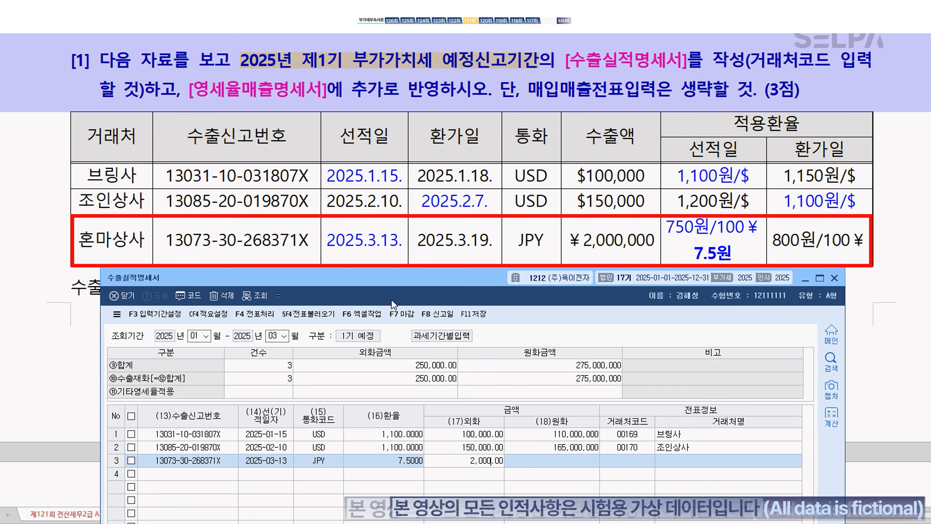
key(Return)
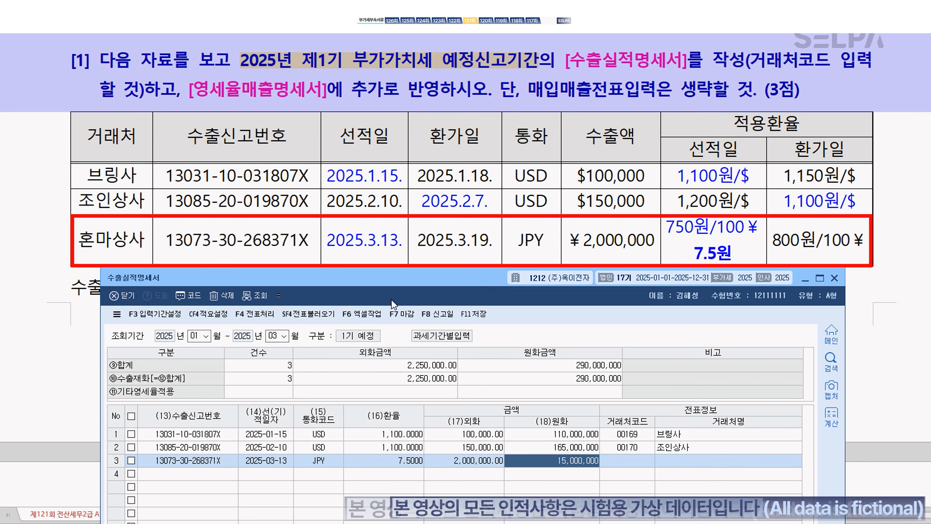
Step: Assign customer 혼마상사 to row 3 and check the 290,000,000 won total
key(Return)
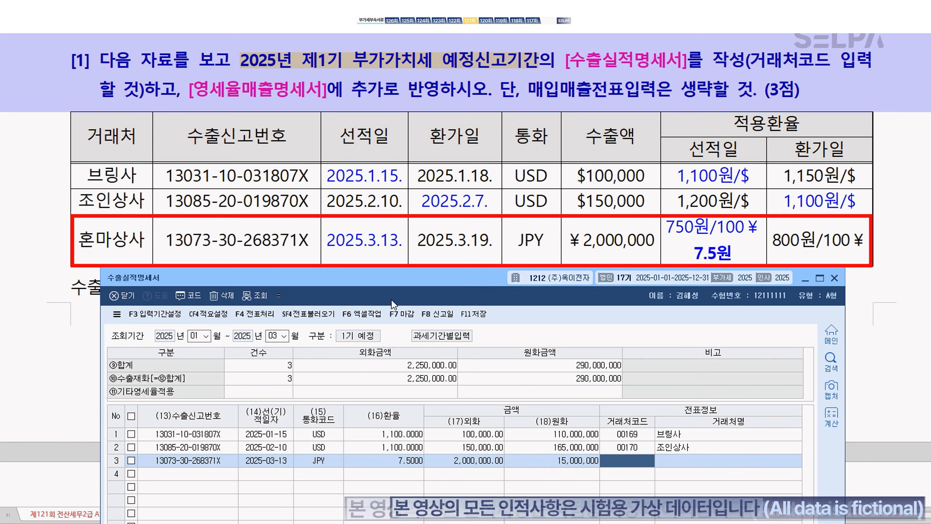
key(F2)
text(혼)
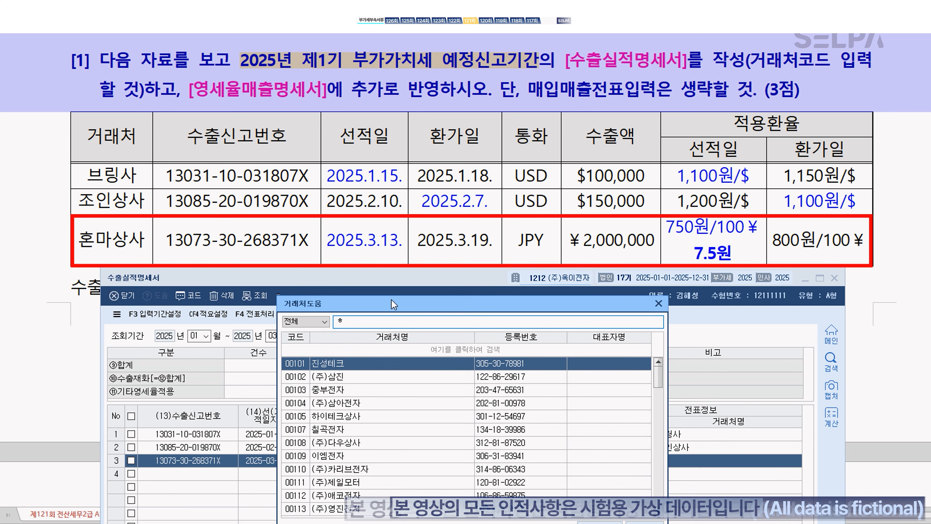
key(Return)
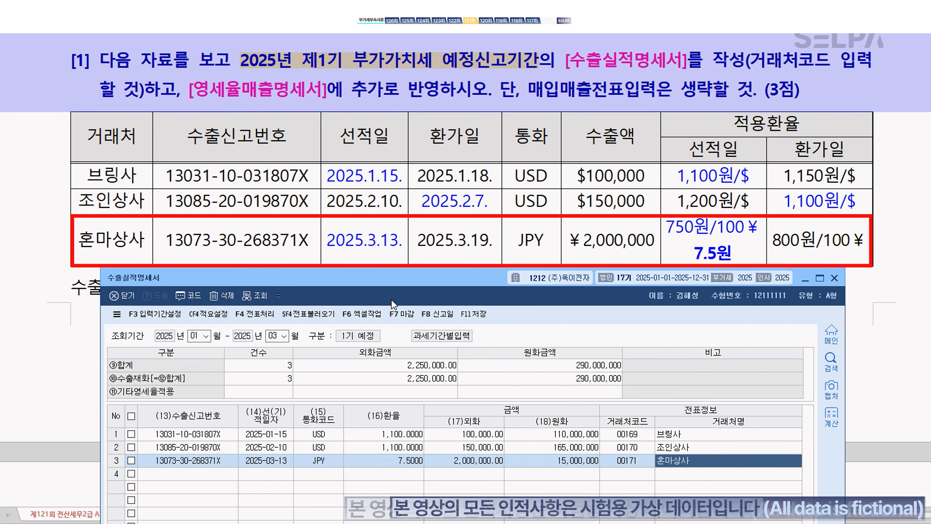
key(Return)
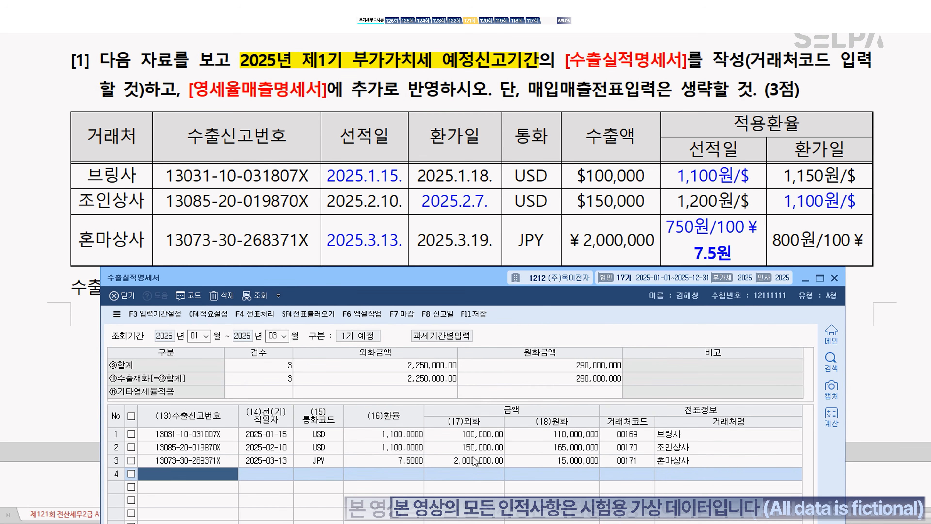
click(597, 379)
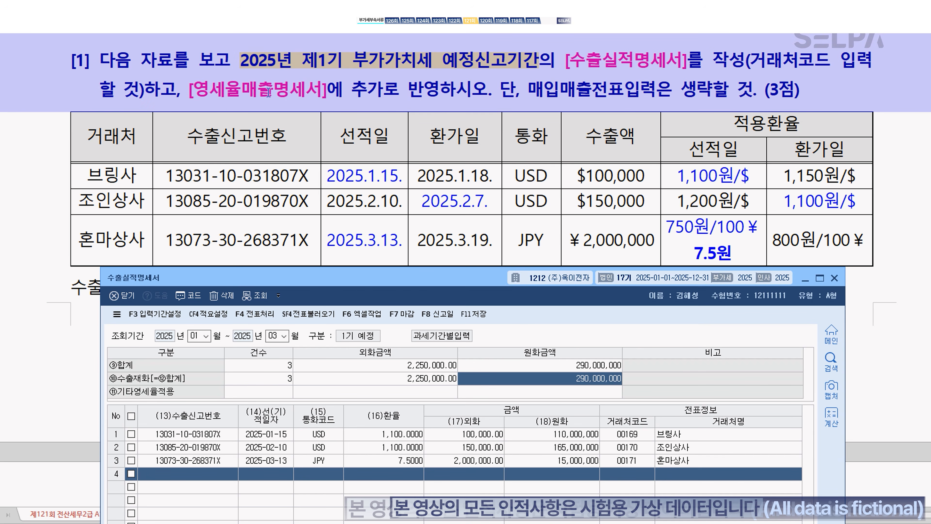
Step: Open 영세율매출명세서 via menu search ㅇㅅㅇ for the period 01–03
key(ctrl+Return)
text(ㅇㅅㅇ)
key(Return)
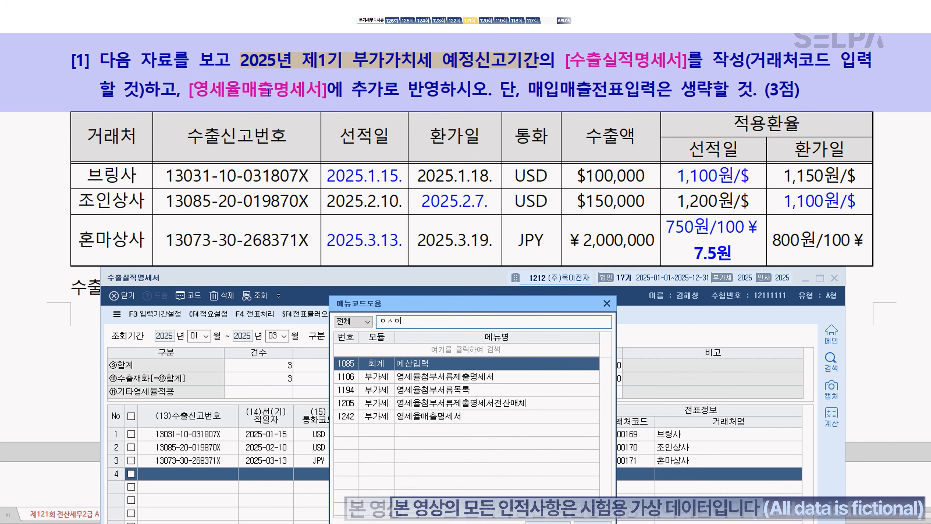
key(Down)
key(Down)
key(Down)
key(Down)
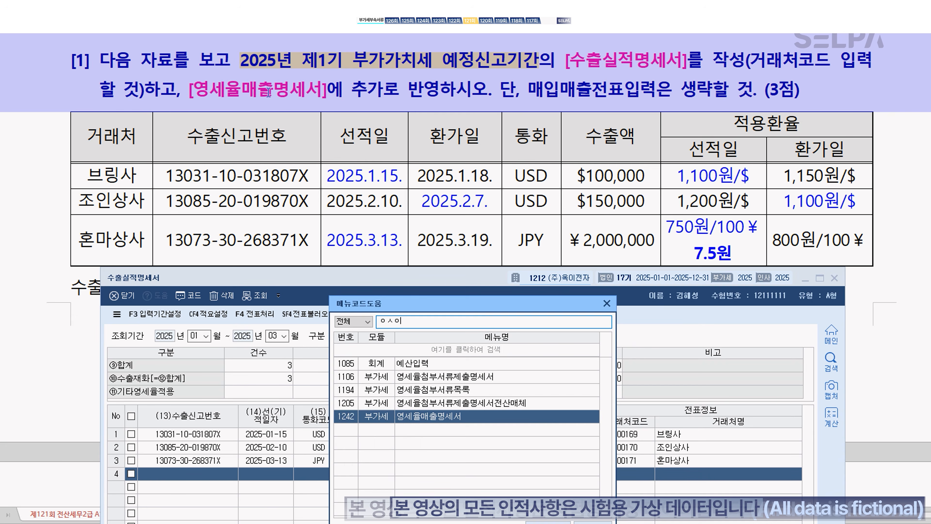
key(Return)
text(0)
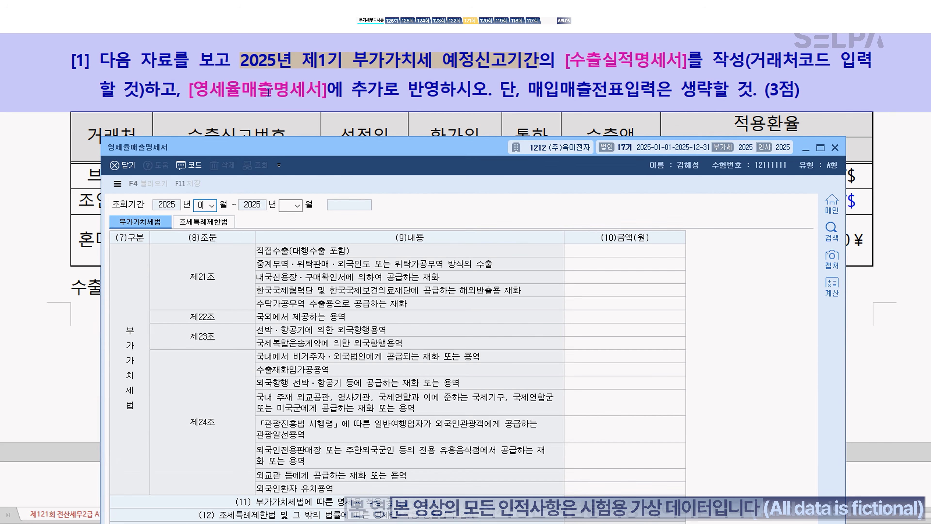
text(103)
scroll(269, 92, up, 2)
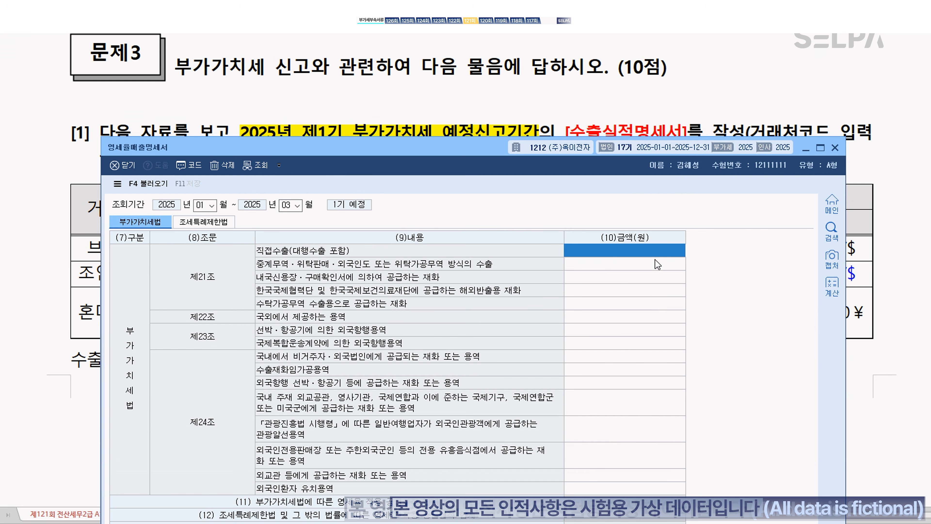
Step: Enter 290,000,000 as the direct-export amount, save, and close the statement
text(290000000)
click(657, 264)
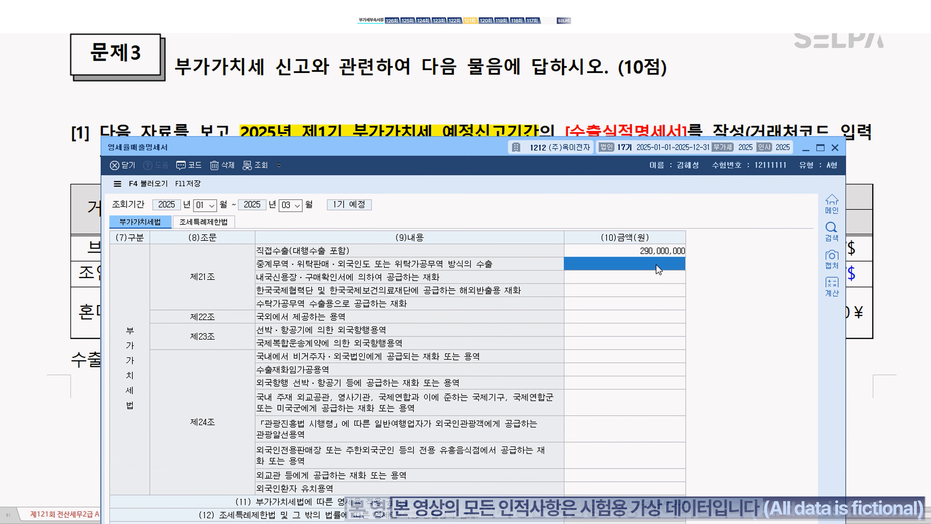
click(656, 250)
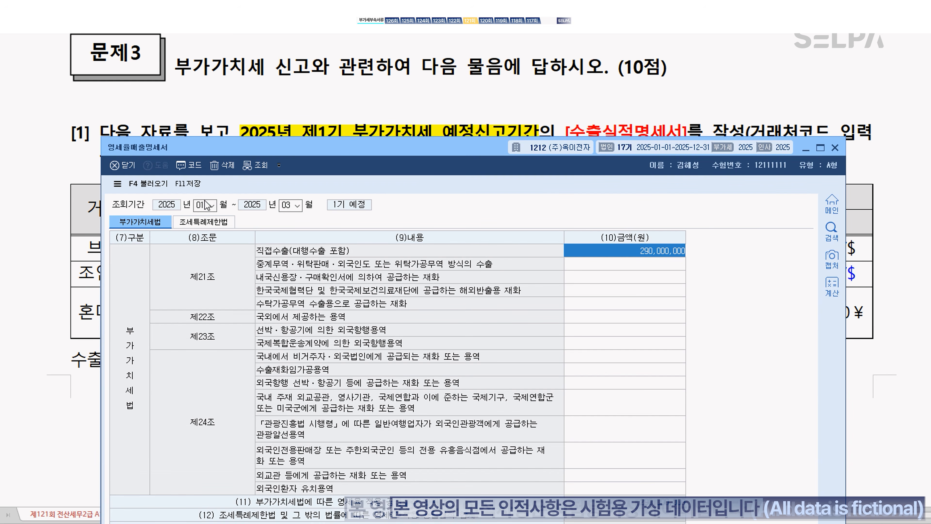
click(188, 184)
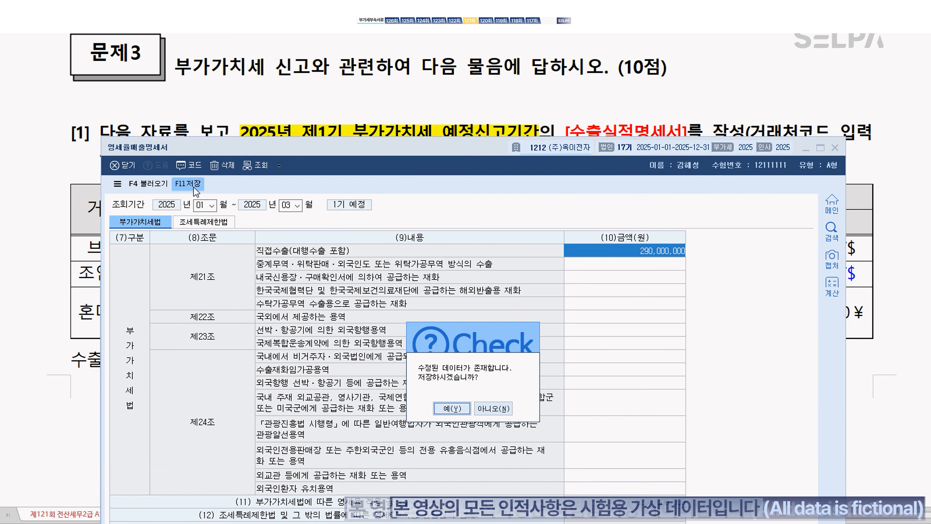
click(454, 410)
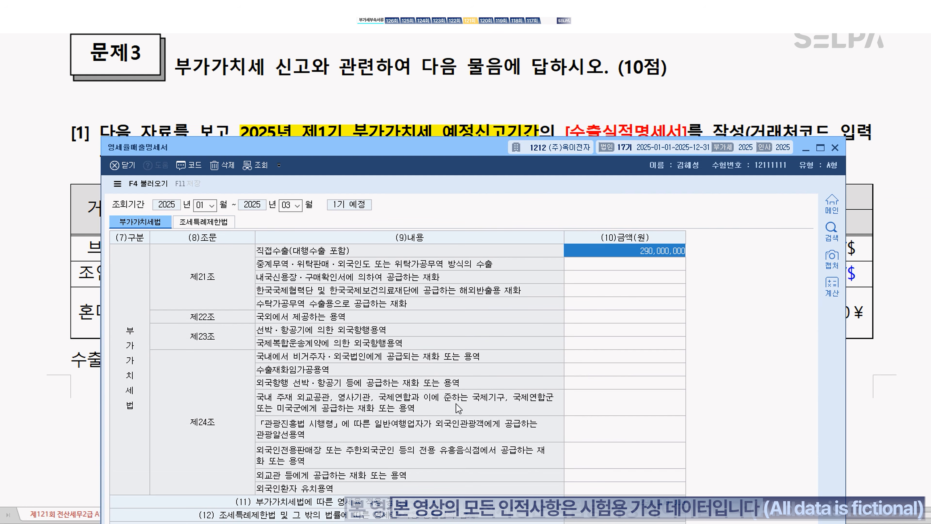
click(835, 148)
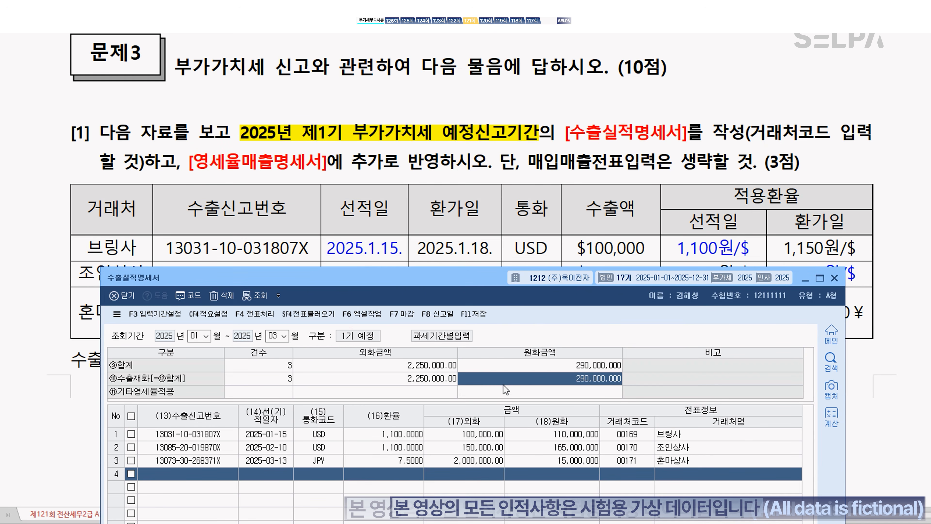
Step: Make the exchange-rate note bold red and append '엔화 = 나누기 100' to it
key(Escape)
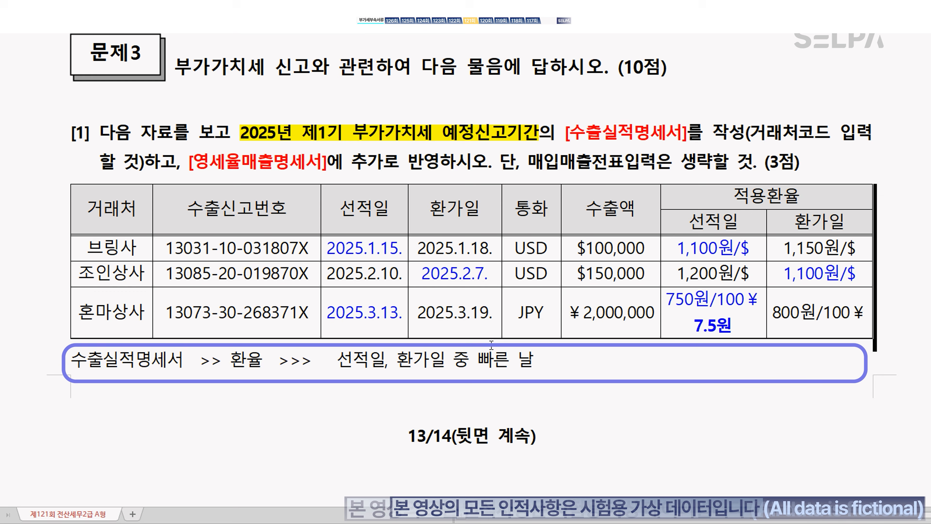
drag(71, 358, 547, 370)
key(ctrl+m)
key(r)
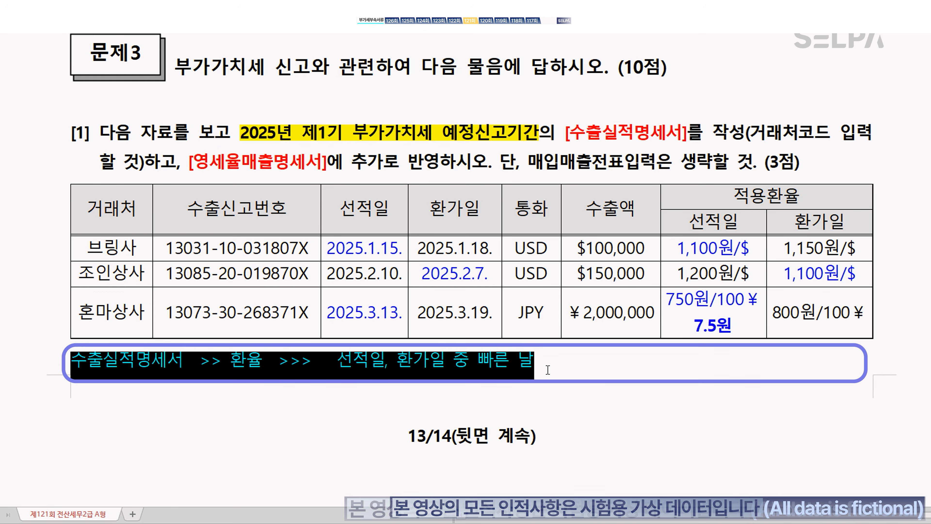
key(ctrl+b)
click(573, 373)
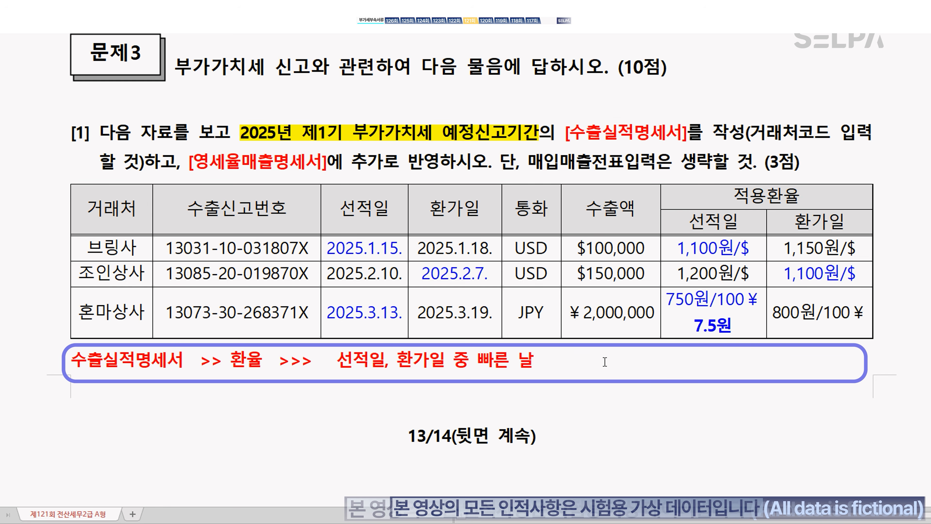
text(엔화 = 나누)
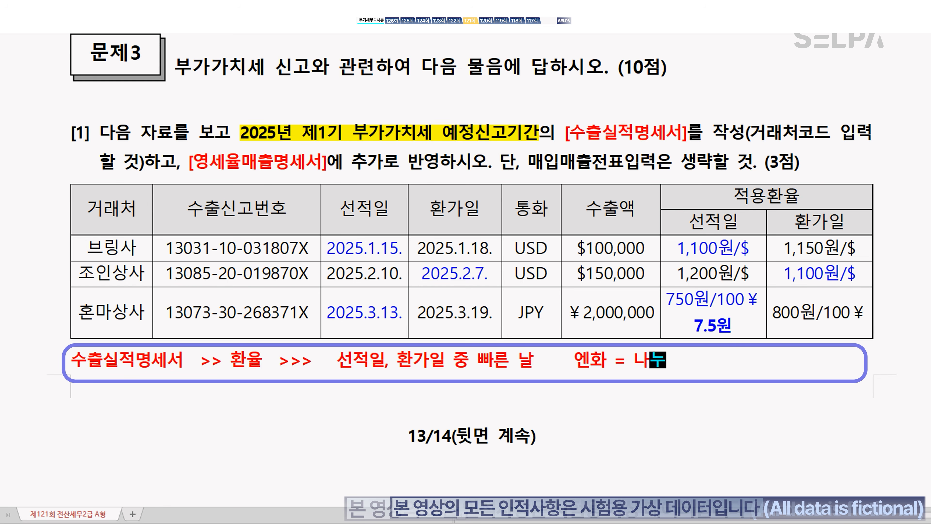
text(기 100)
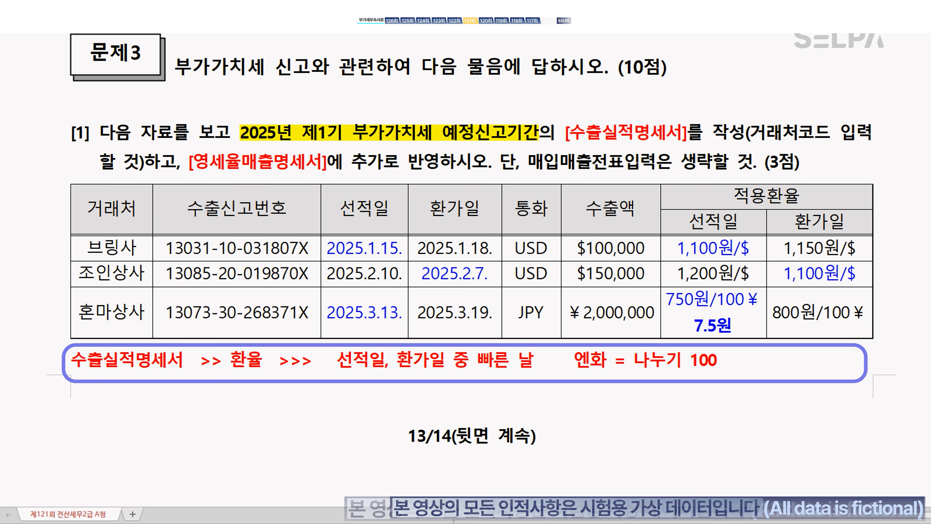
drag(707, 325, 716, 325)
click(734, 349)
Step: Highlight question [2]'s return period and colour the [부가가치세 신고서] form name magenta
scroll(678, 360, down, 10)
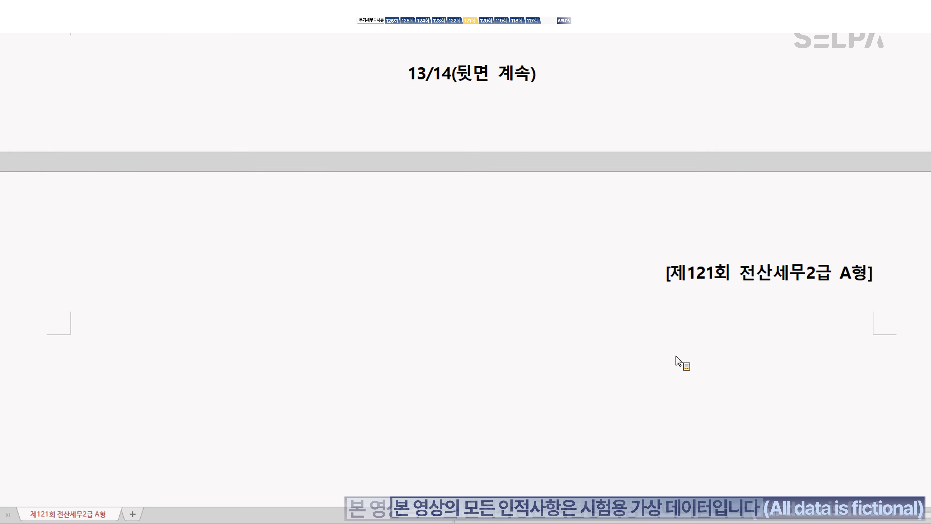
scroll(676, 346, down, 8)
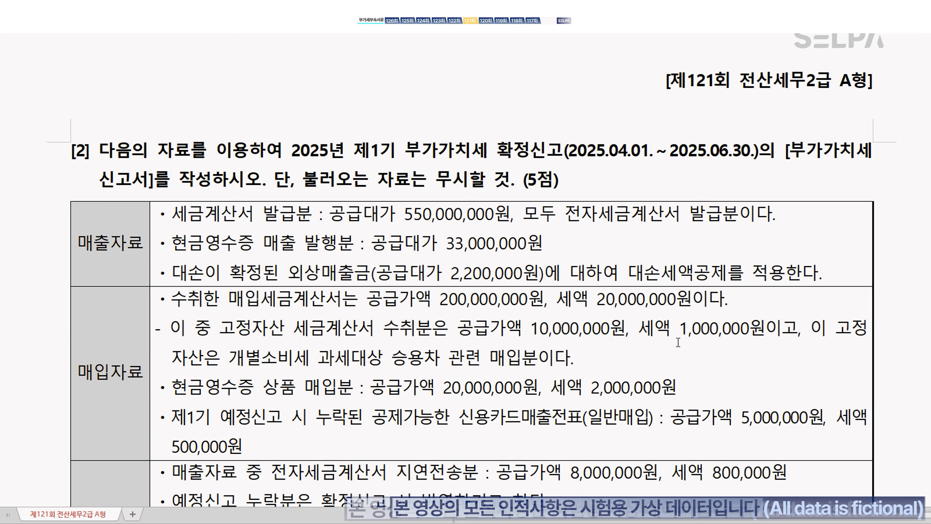
scroll(679, 342, down, 1)
scroll(678, 342, up, 1)
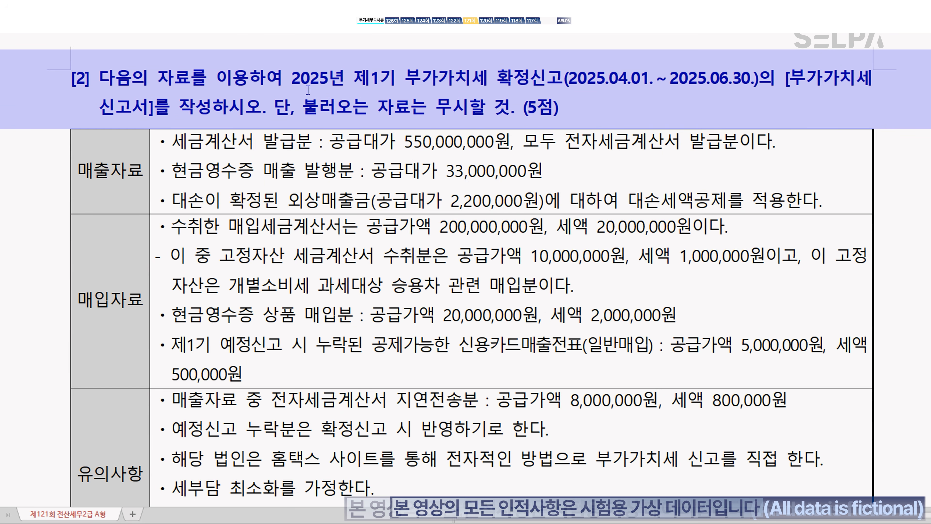
drag(293, 79, 567, 75)
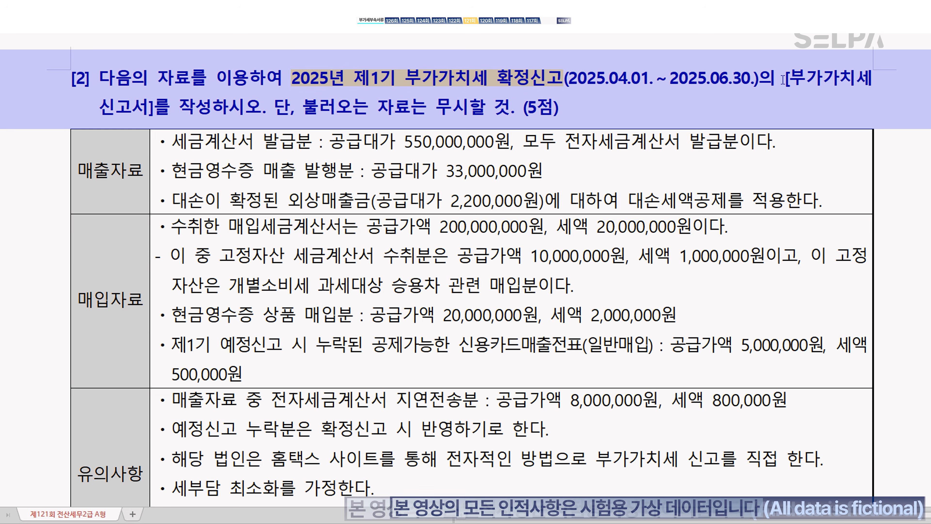
drag(784, 80, 159, 118)
click(240, 151)
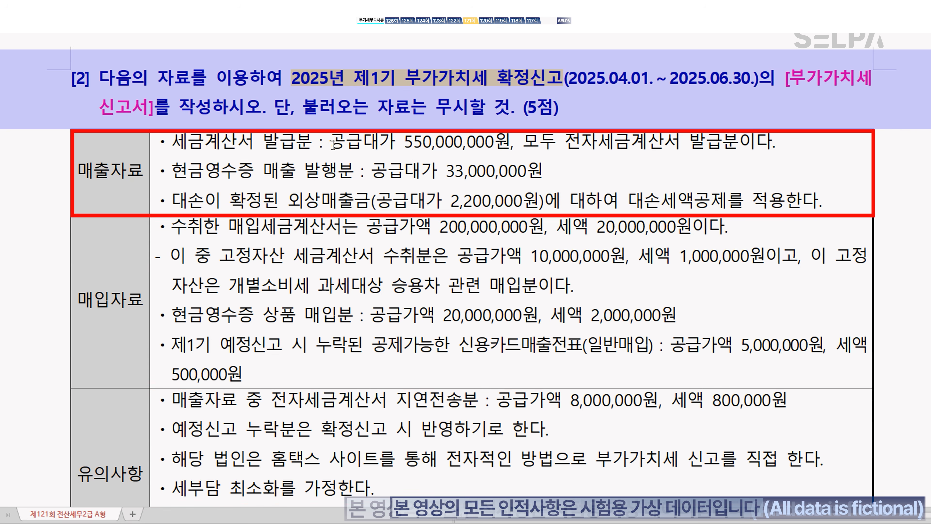
Step: Colour 공급대가 and the bad-debt amount 200,000원 blue
drag(329, 143, 392, 144)
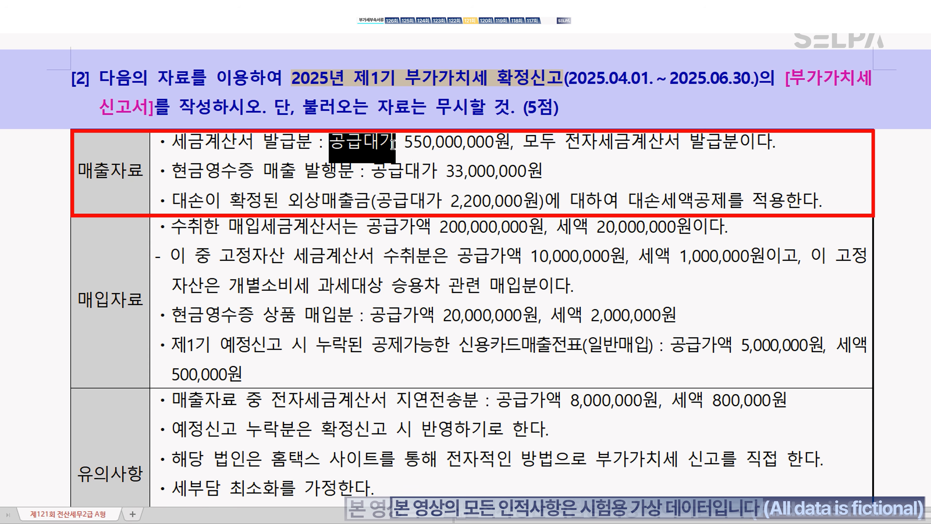
key(ctrl+m)
key(b)
click(414, 148)
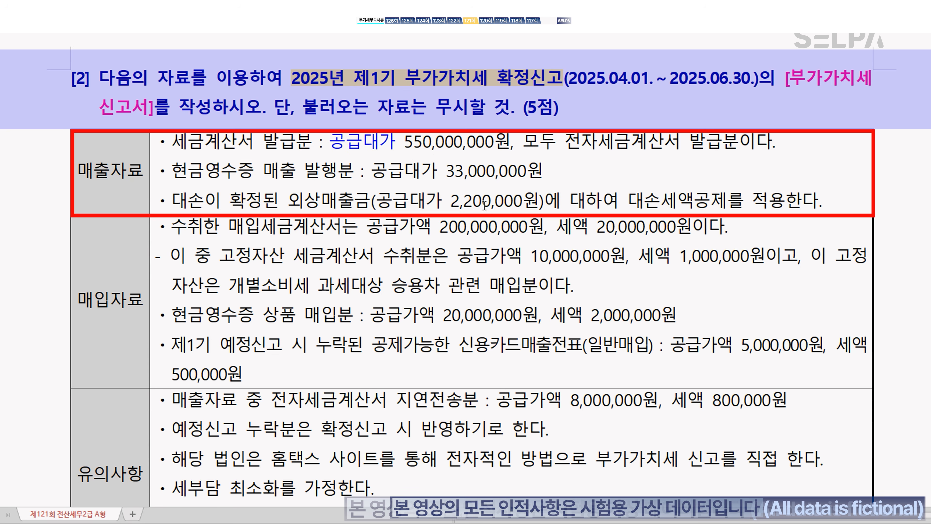
drag(466, 201, 538, 202)
key(ctrl+m)
key(b)
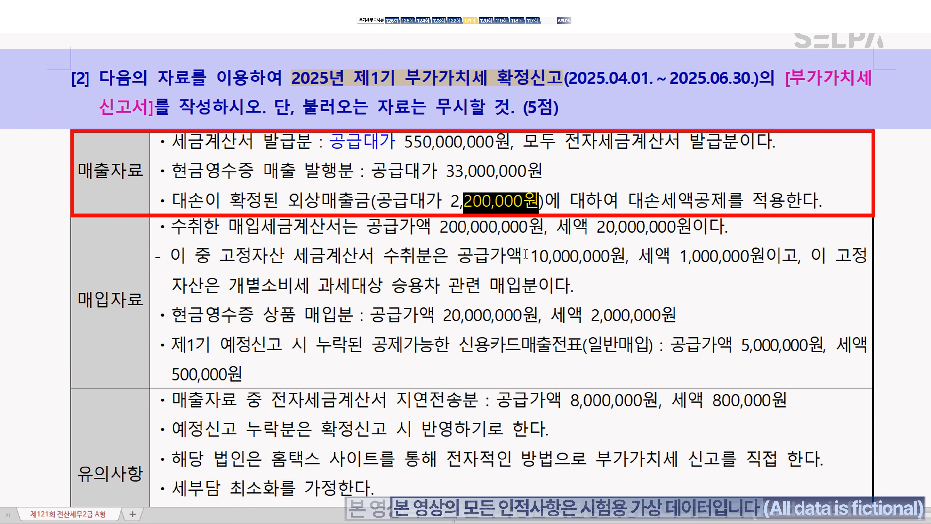
click(507, 255)
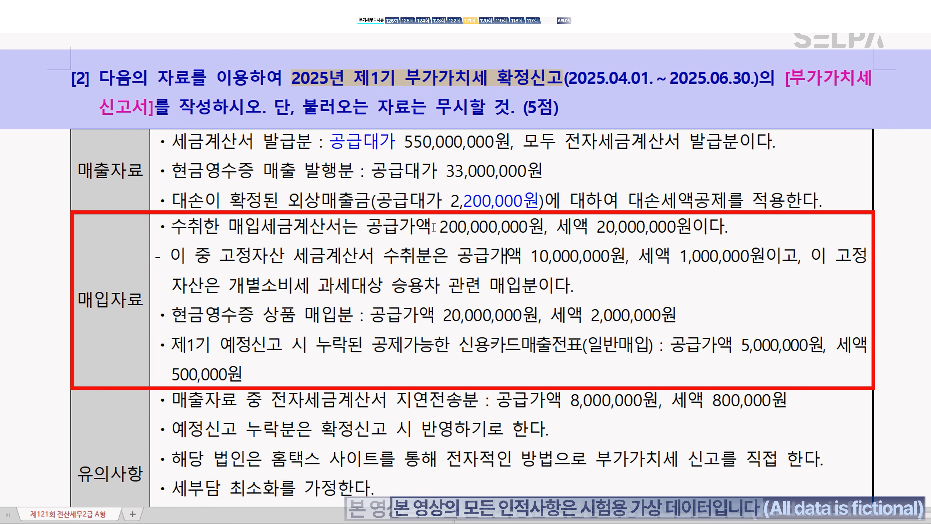
Step: Change the first purchase line to 190,000,000 supply and 19,000,000 tax, and note '>> 일반매입' after 매입세금계산서
drag(440, 228, 532, 231)
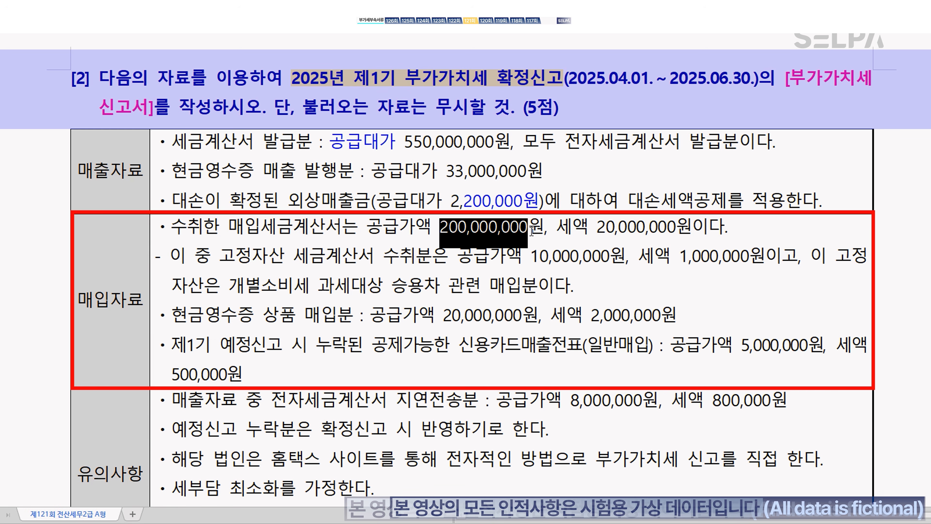
text(190,0)
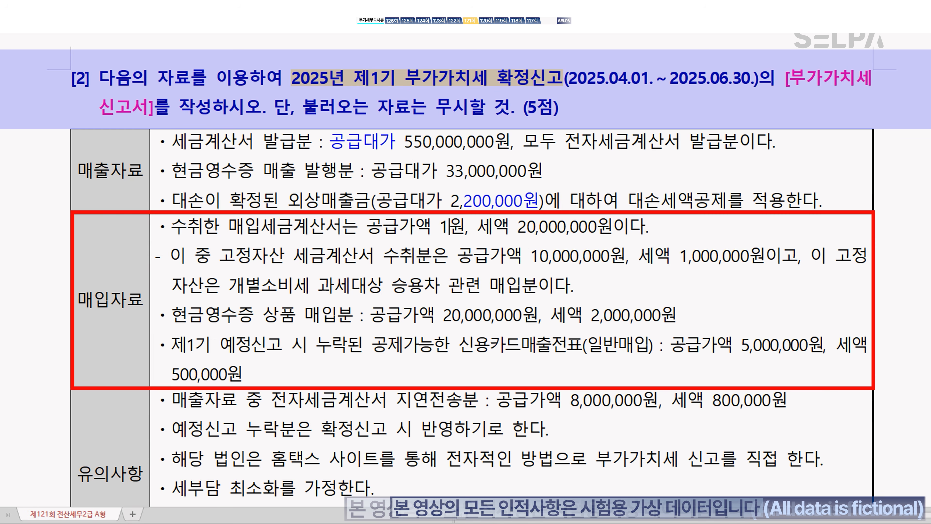
text(00,000)
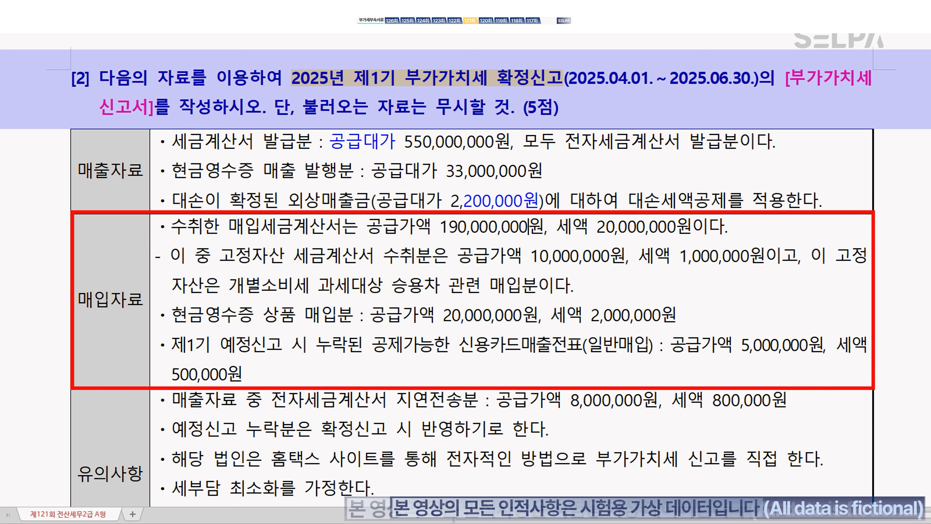
drag(597, 228, 676, 221)
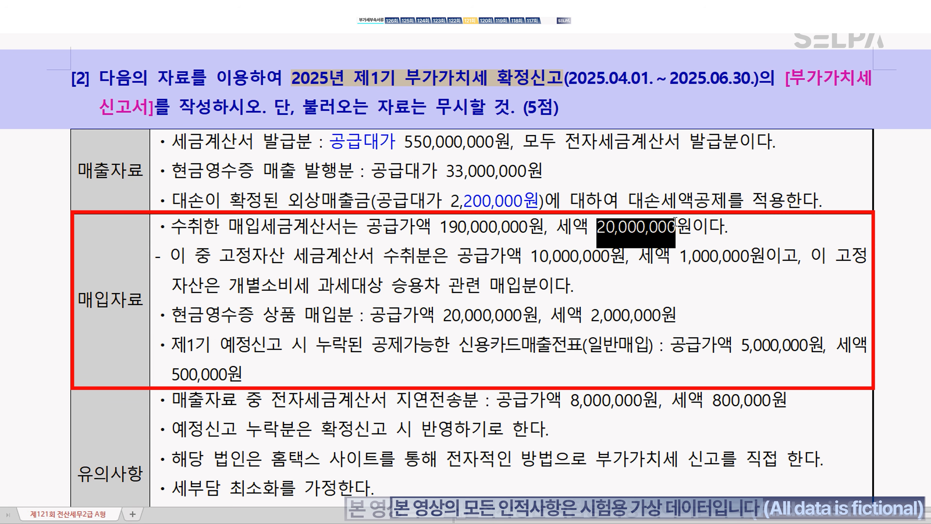
text(19,000,000)
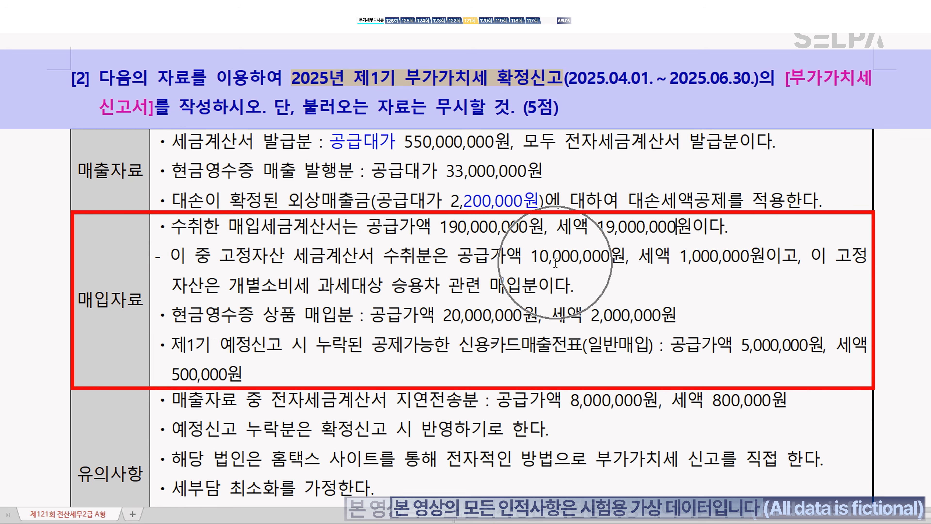
click(340, 226)
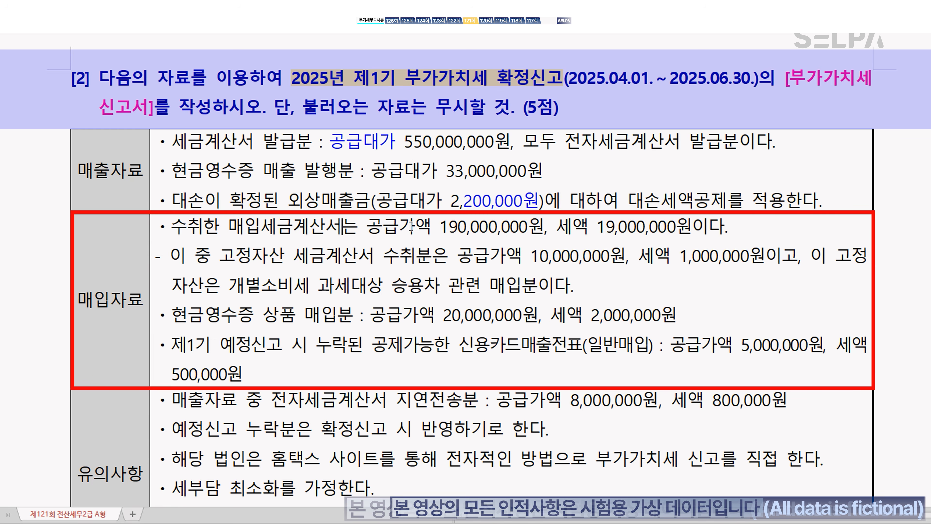
text(>>)
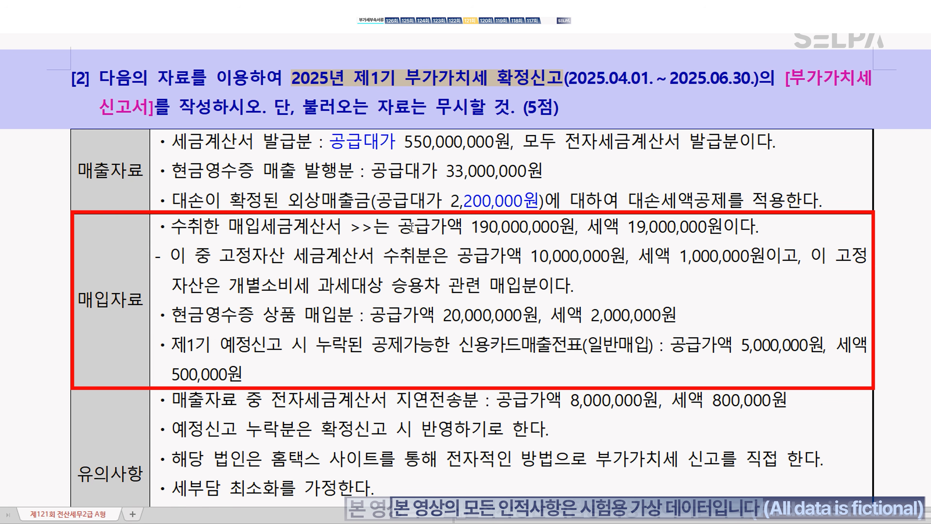
text(  일반매입)
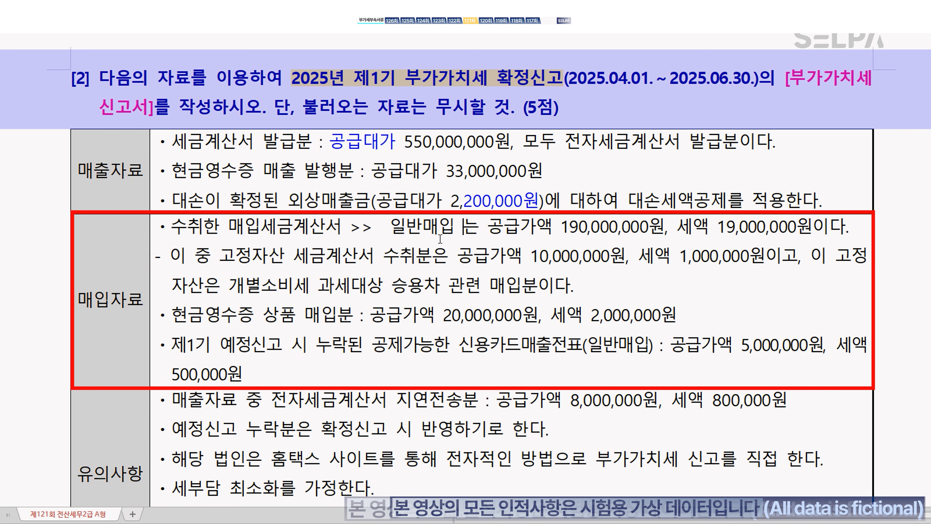
Step: Colour the general-purchase amounts blue, the fixed-asset label and amounts green, and the passenger-car phrase red
drag(390, 227, 848, 224)
key(ctrl+m)
key(b)
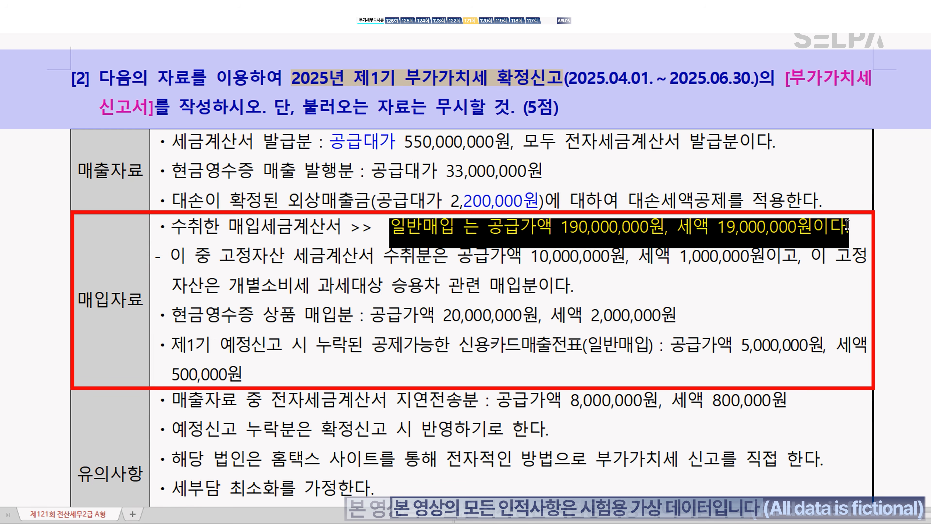
drag(221, 258, 287, 253)
key(ctrl+m)
key(g)
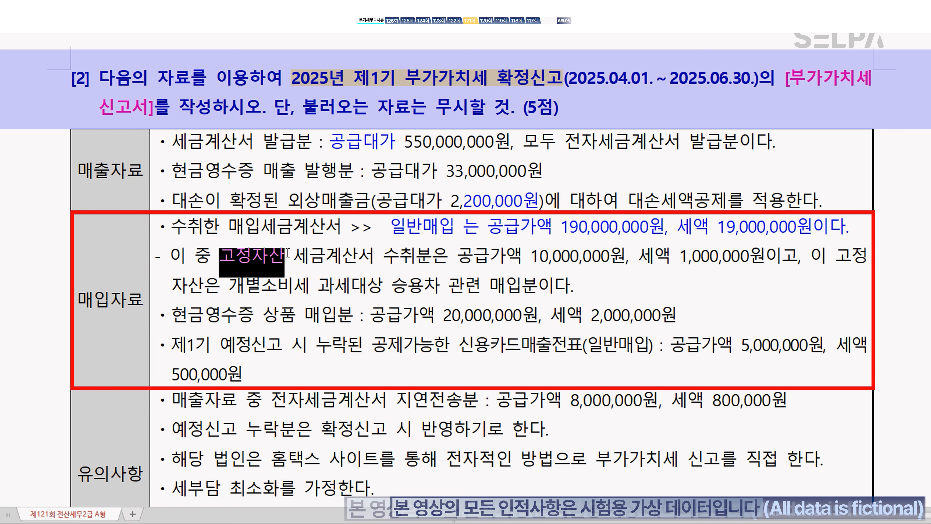
drag(461, 256, 761, 271)
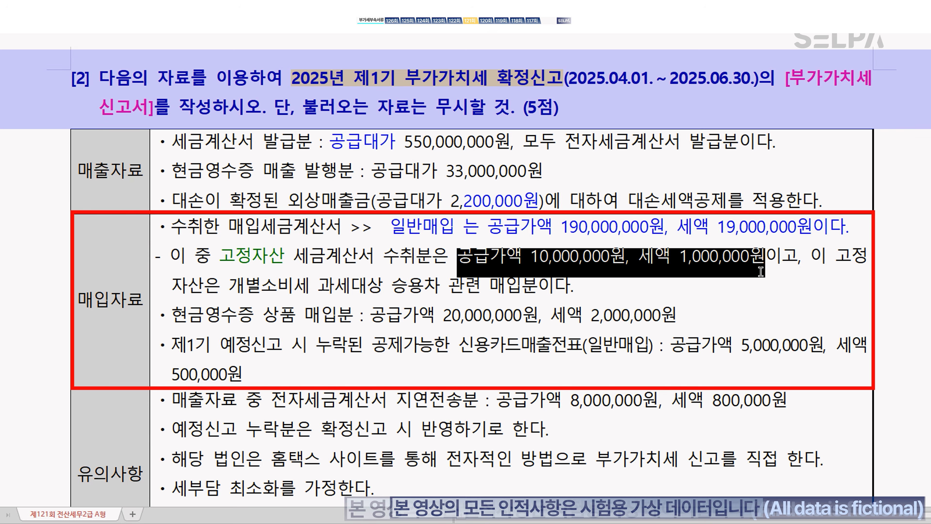
key(ctrl+m)
key(g)
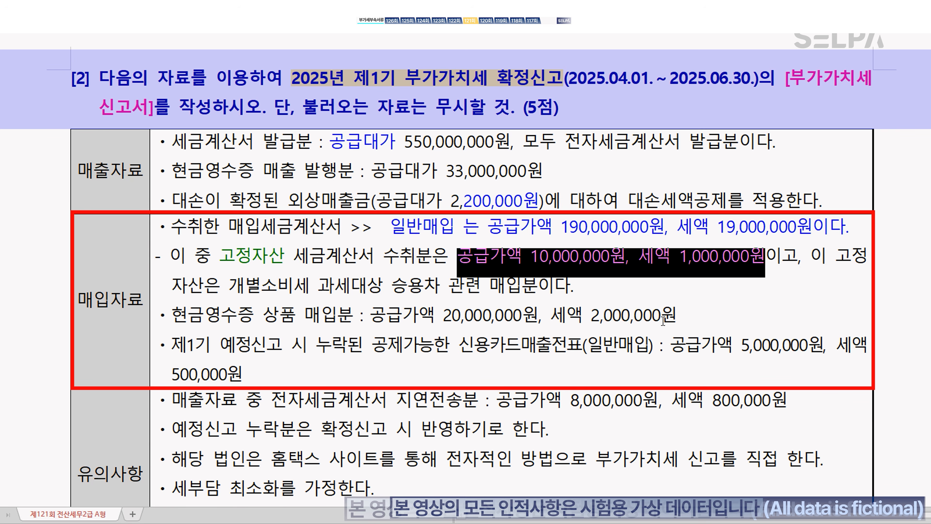
drag(298, 282, 525, 286)
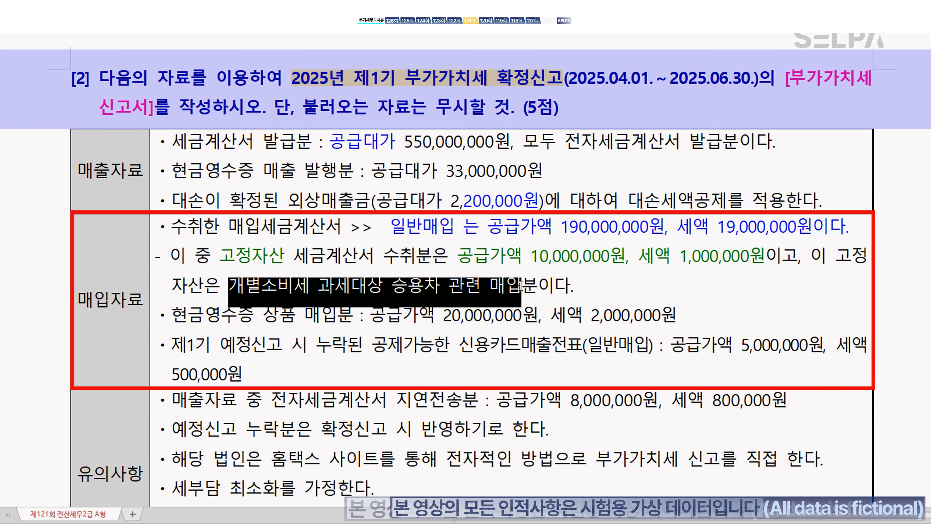
key(ctrl+m)
key(r)
Step: Append '>> 16번 한번 더' right after the red passenger-car phrase
click(525, 288)
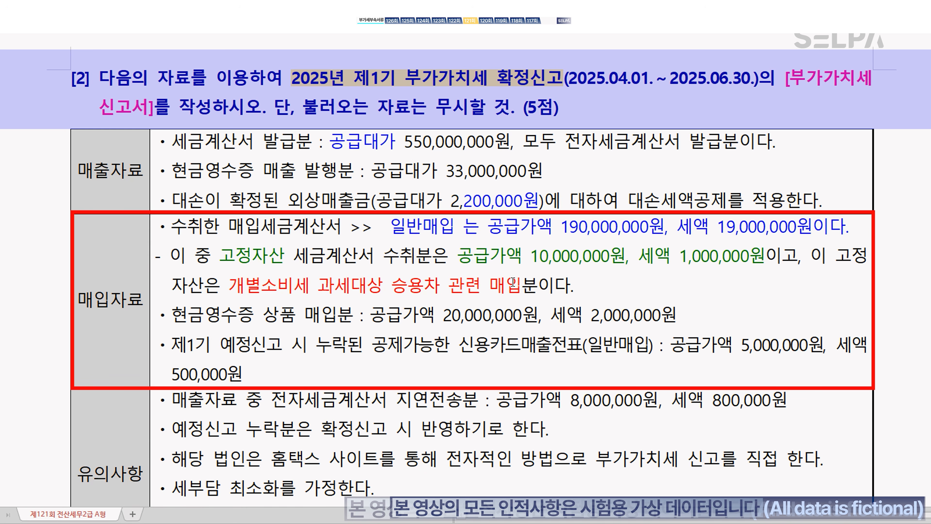
text(>> )
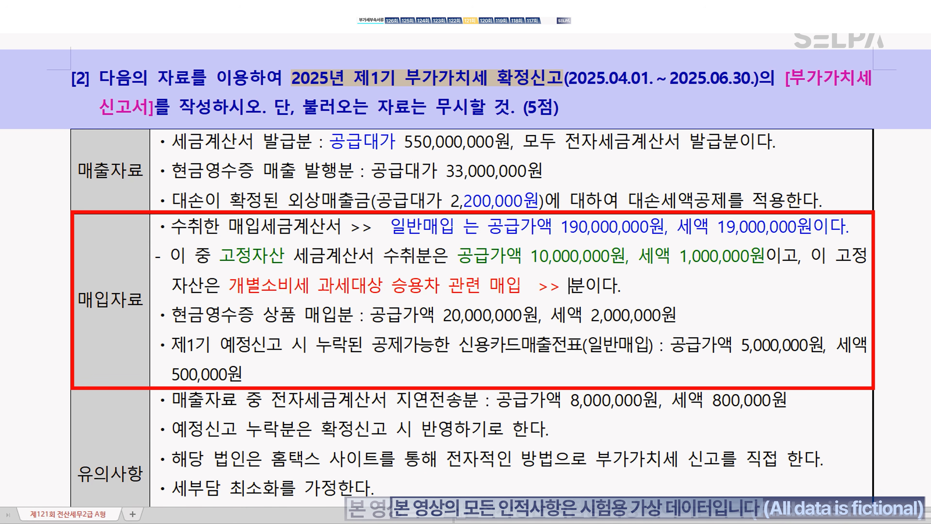
text(16번 )
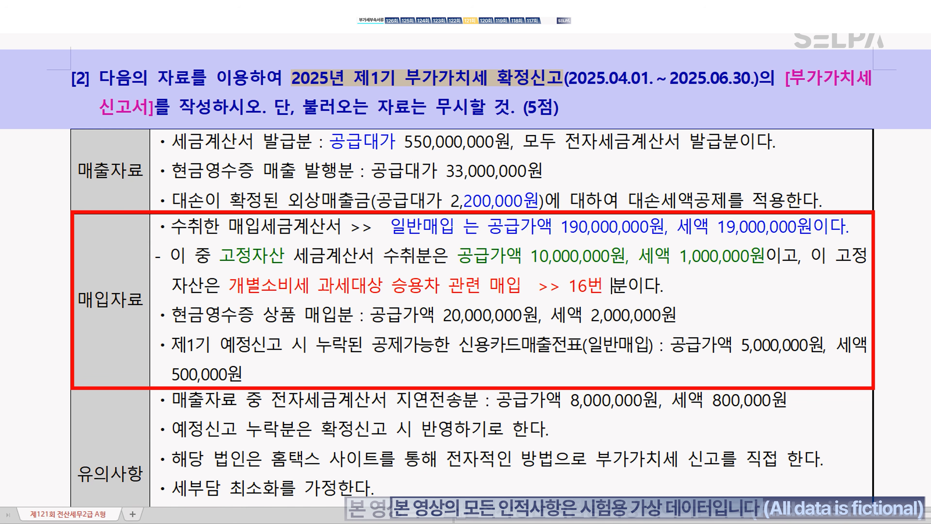
text(한번)
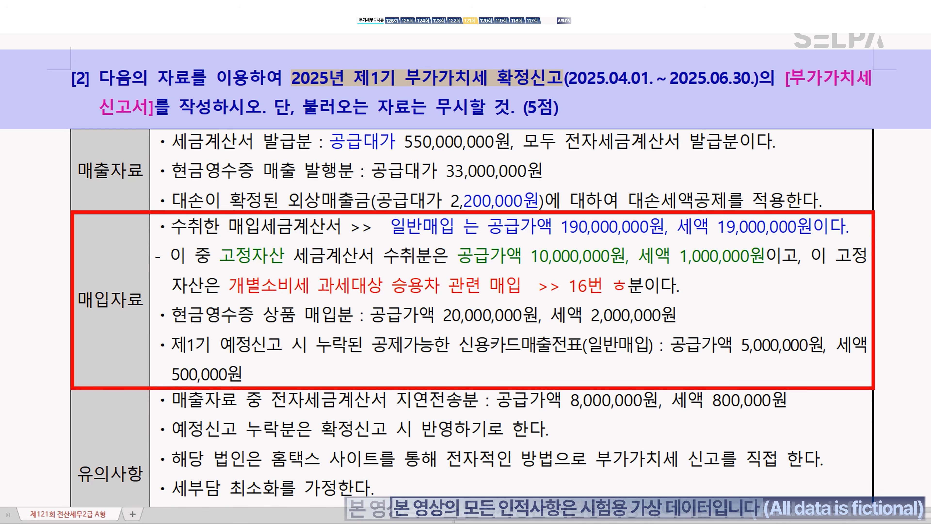
text( 더)
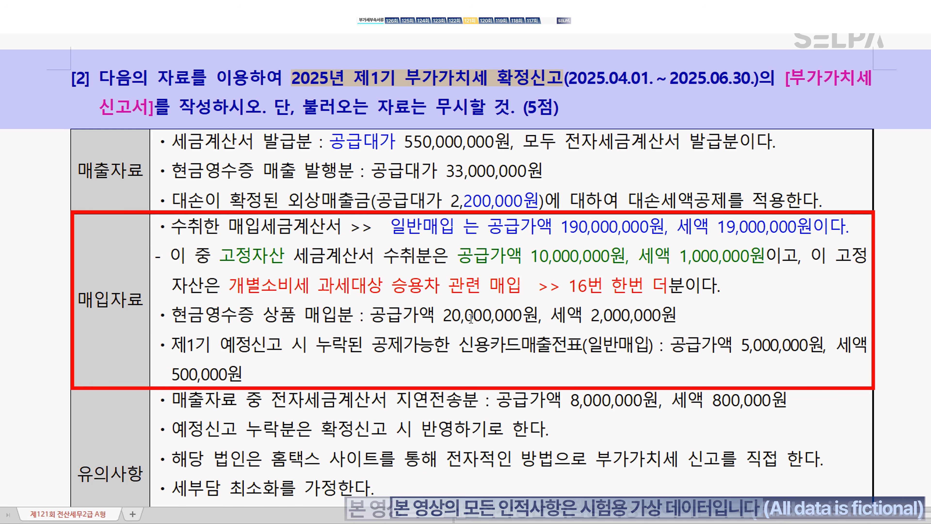
key(ctrl)
key(ctrl)
Step: Colour the late-transmission invoice amounts red
scroll(564, 349, down, 2)
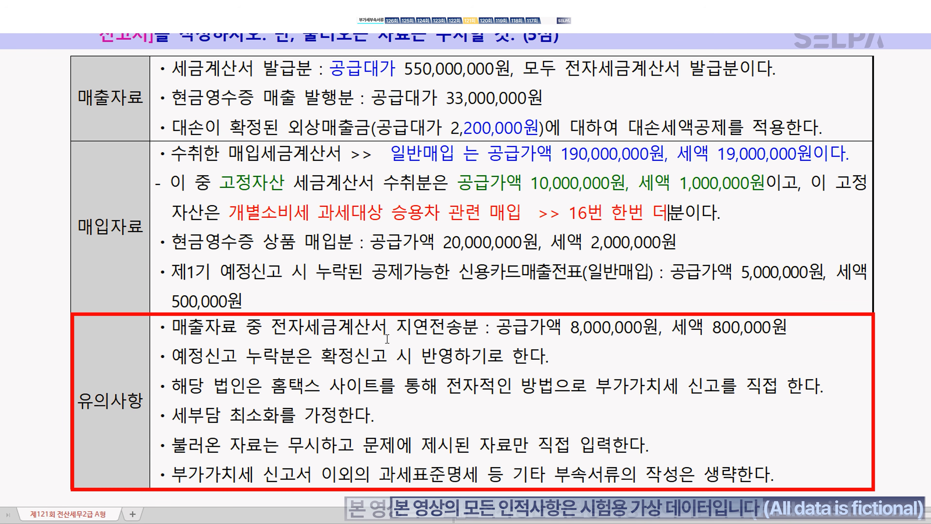
drag(397, 327, 788, 337)
key(ctrl+m)
key(r)
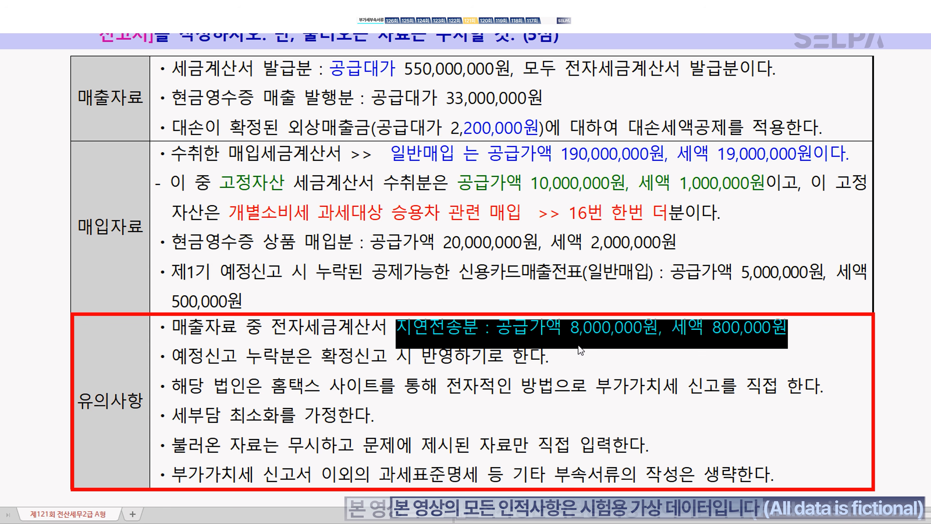
click(368, 362)
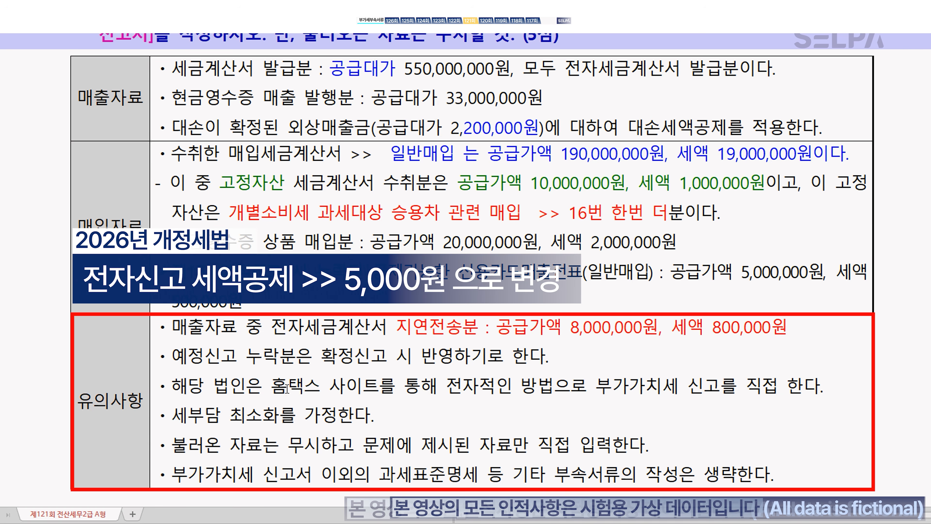
Step: Note '>> 10,000원' after the Hometax e-filing phrase, then return to KcLep
drag(270, 387, 719, 395)
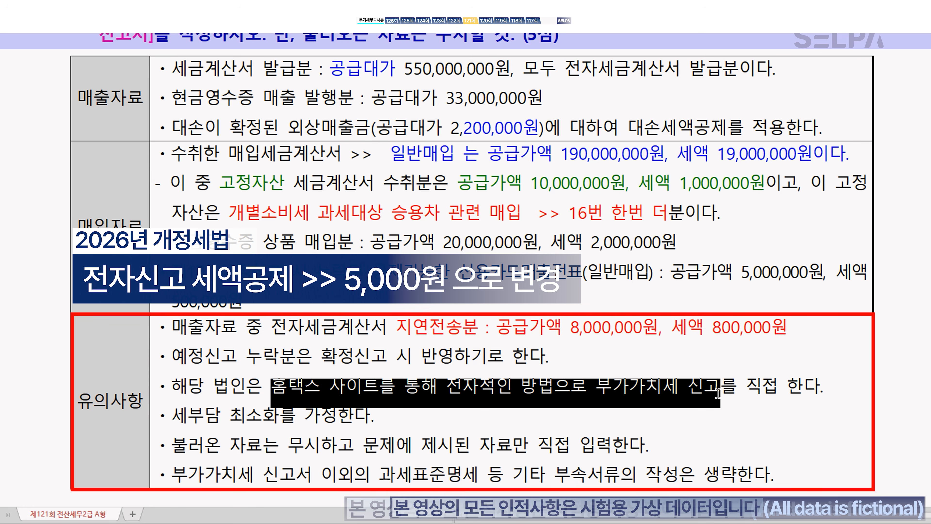
click(718, 393)
text(>>)
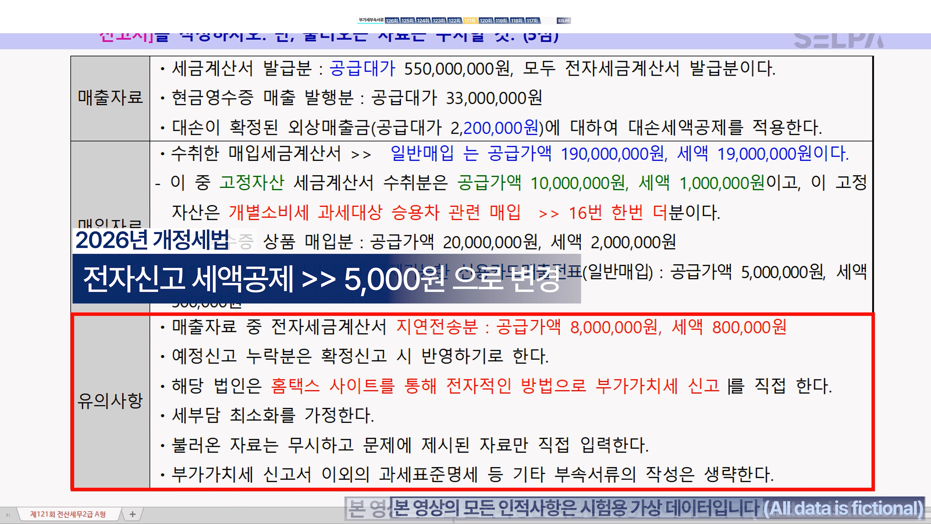
text( 10,000)
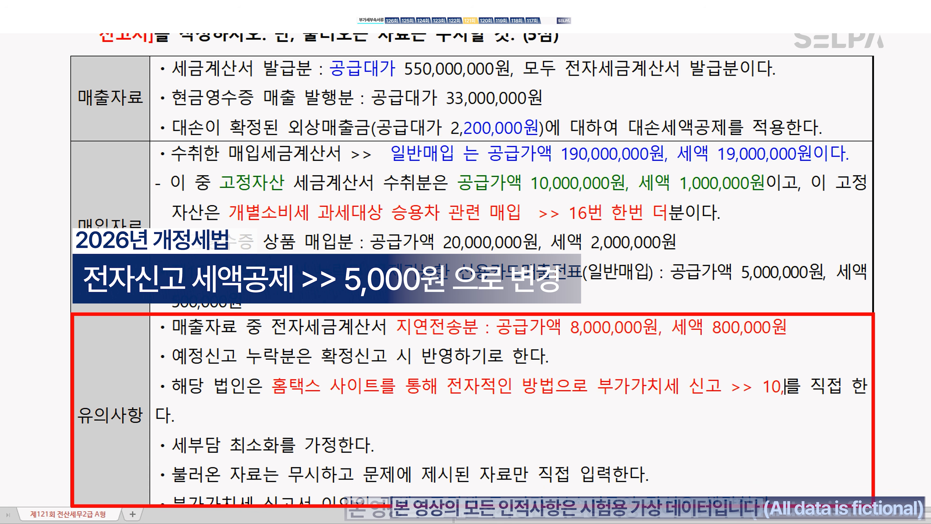
text(원)
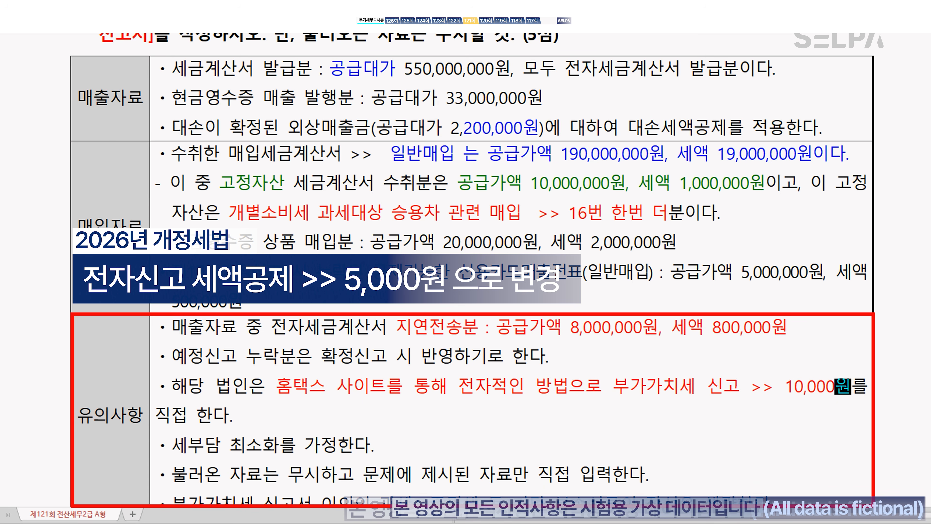
scroll(528, 431, down, 3)
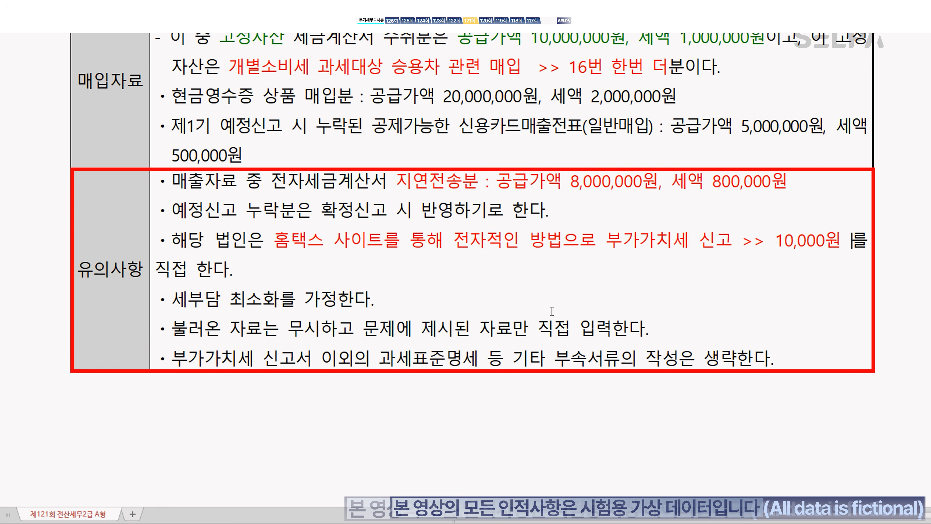
scroll(604, 293, up, 5)
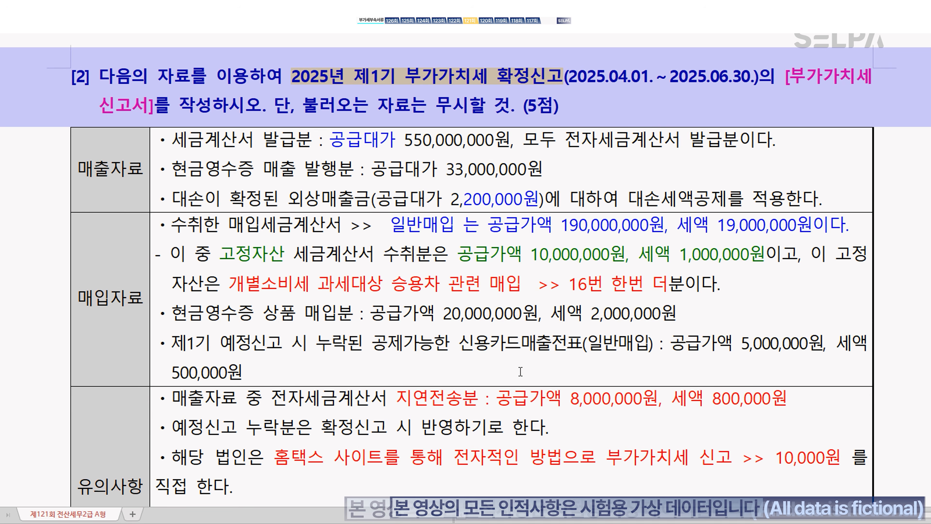
scroll(521, 371, down, 2)
scroll(514, 355, up, 2)
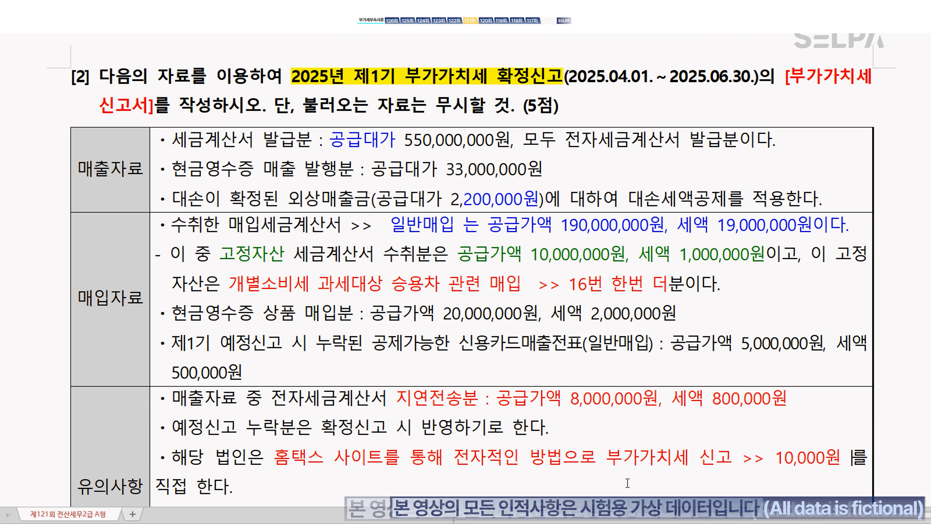
key(alt+Tab)
key(ctrl+Return)
Step: Open the VAT return form (ㅂㄱㄱ) for the April 1 to June 30 period
text(ㅂㄱㄱ)
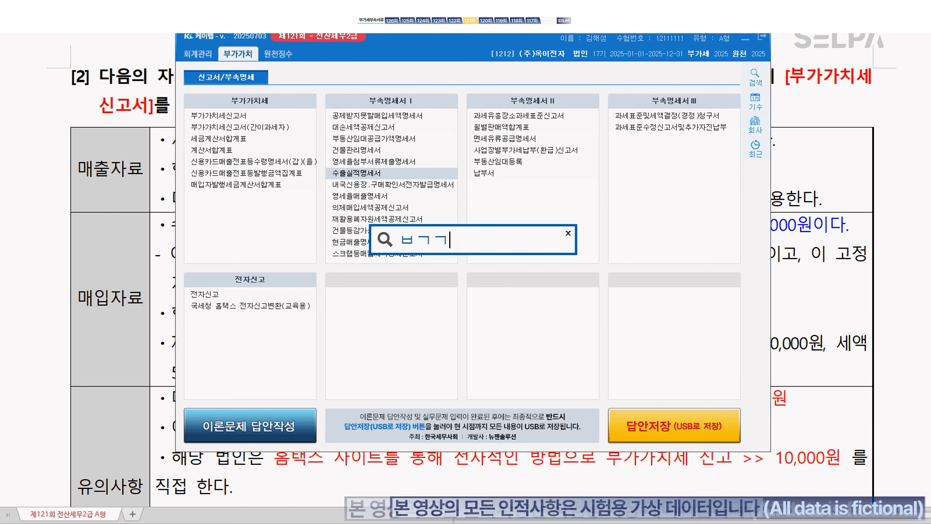
key(Return)
key(Return)
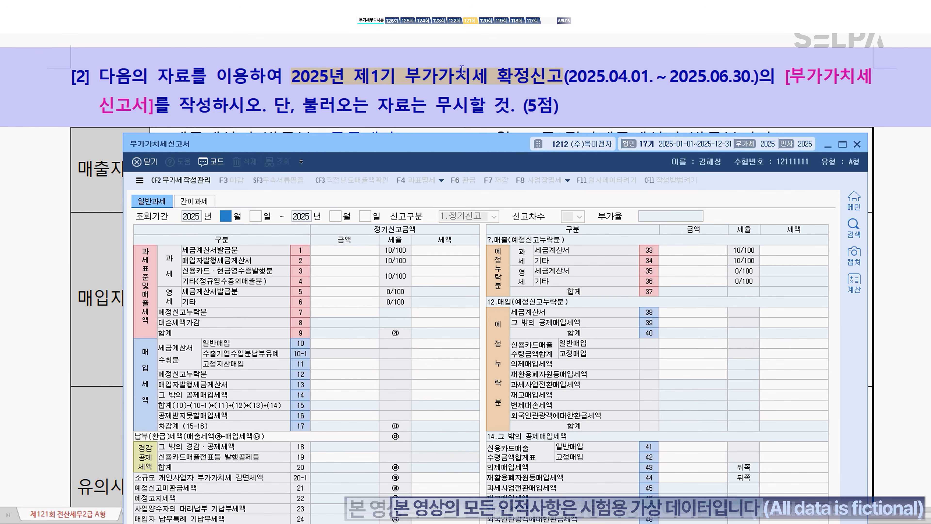
text(4)
key(Return)
key(Return)
text(6)
key(Return)
key(Return)
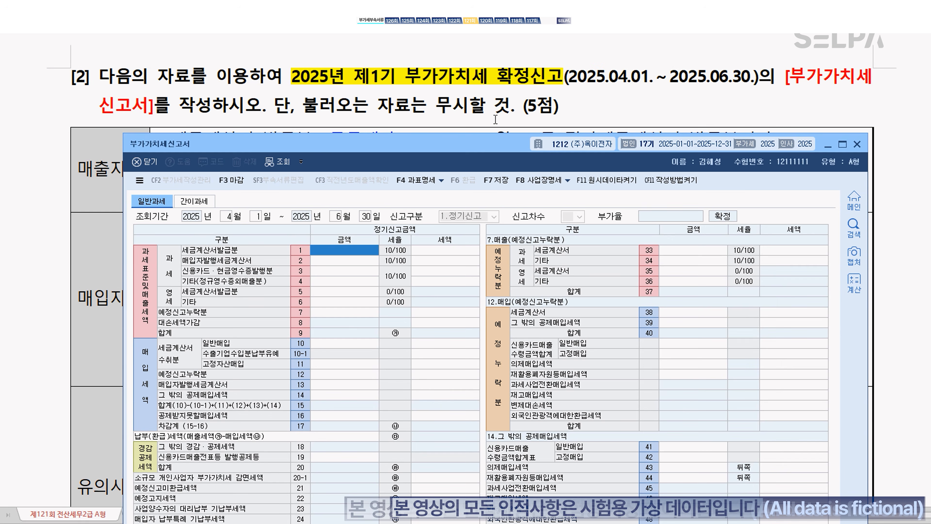
Step: Enter 500,000,000 tax-invoice sales on line 1 and 30,000,000 card/receipt sales on line 3
drag(480, 139, 479, 217)
scroll(544, 169, down, 2)
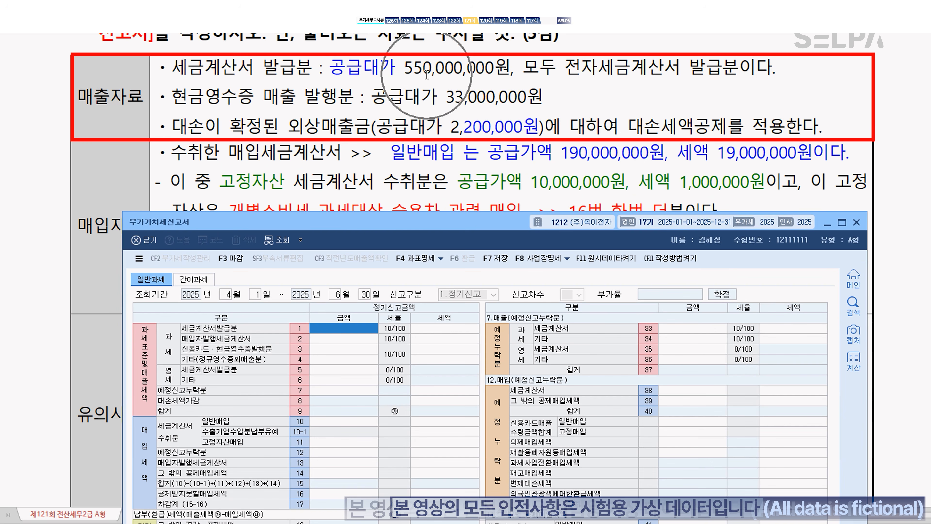
click(352, 328)
text(500000000)
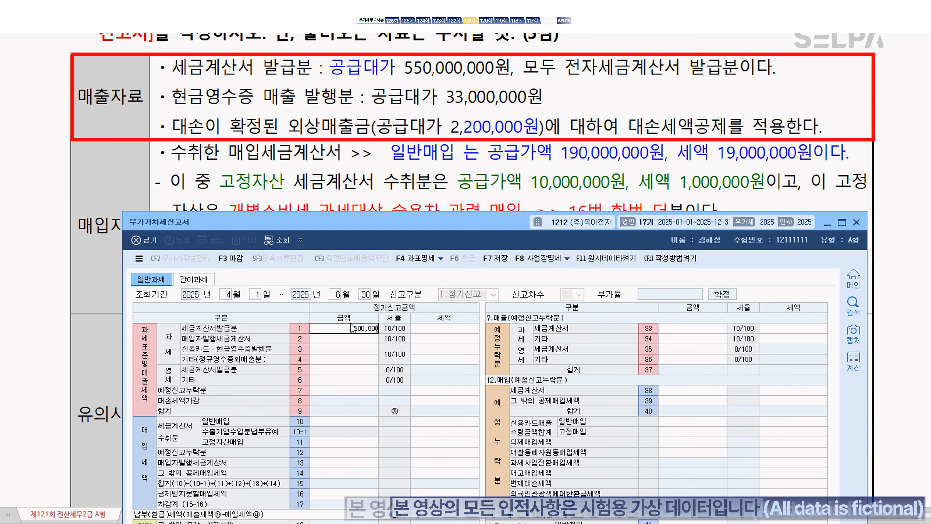
key(Return)
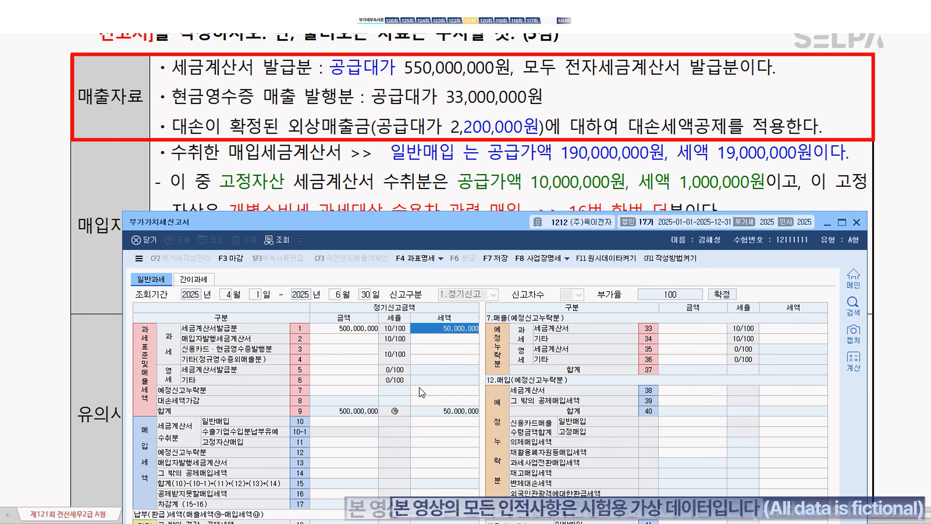
click(353, 352)
click(352, 352)
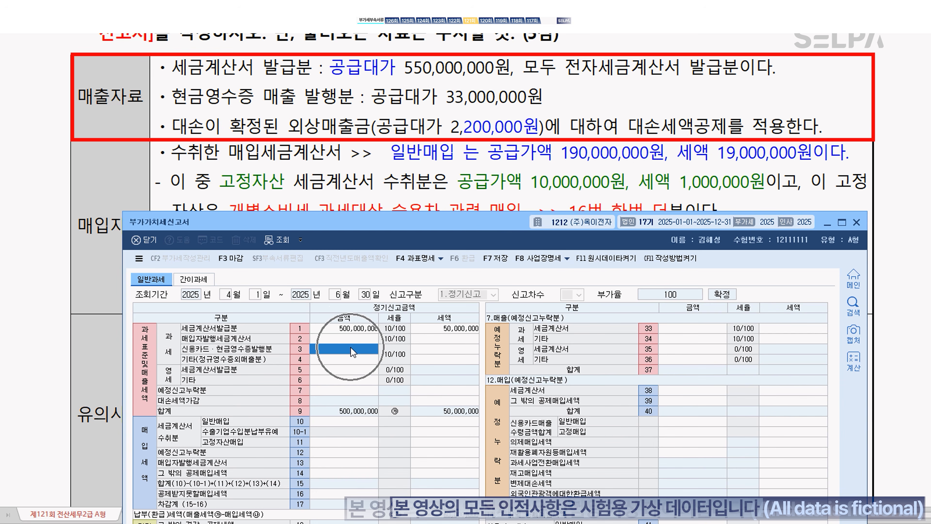
text(30,000,000)
key(Return)
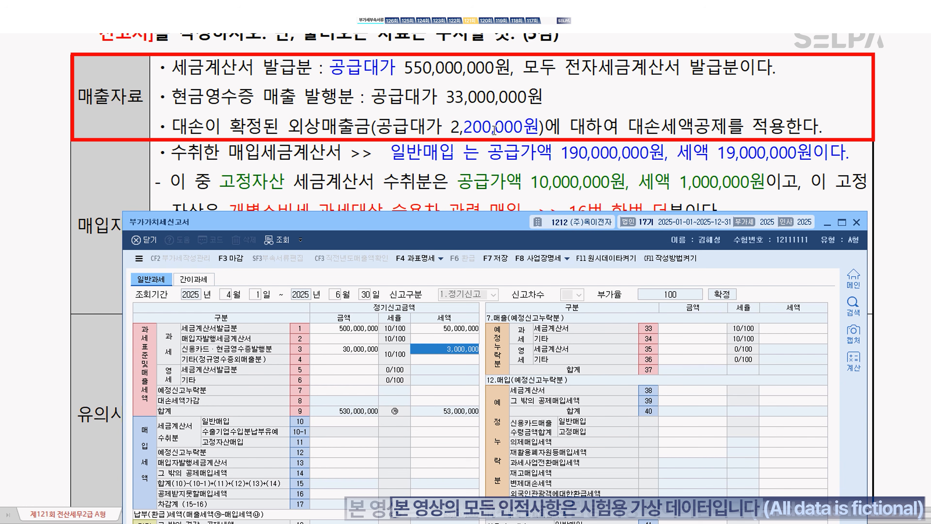
click(831, 130)
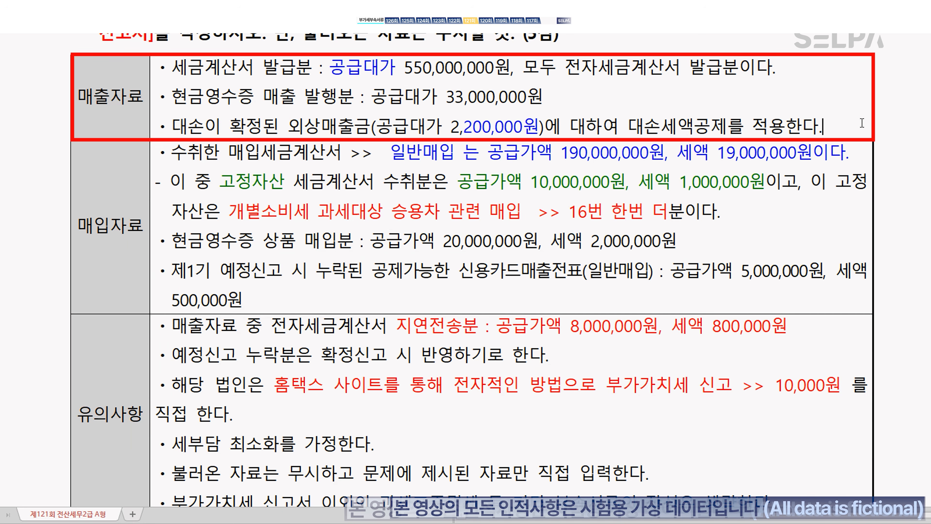
Step: Add the Hwp note '대손이 발생 >>> 음수, 대손금을 회수 >>> 양수' under the bad-debt bullet
key(Return)
text(대손이 발생)
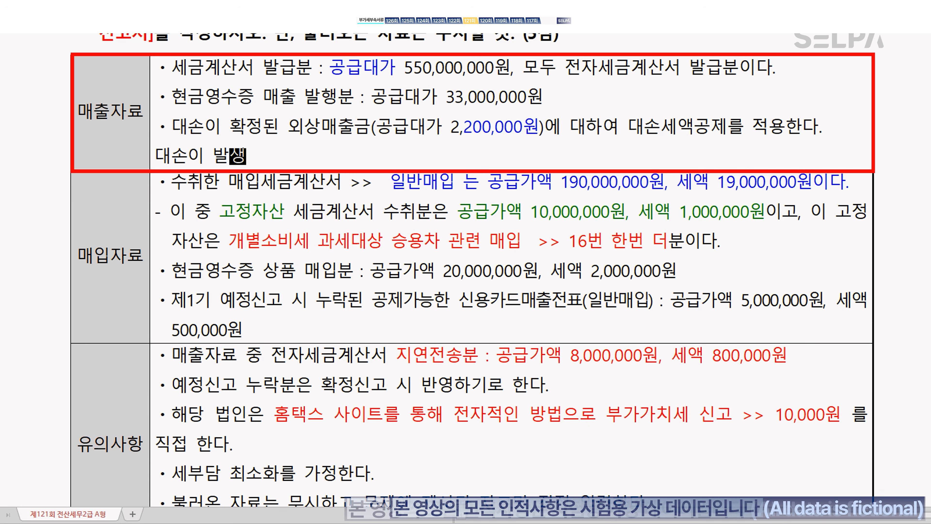
text(  >>> 음수,)
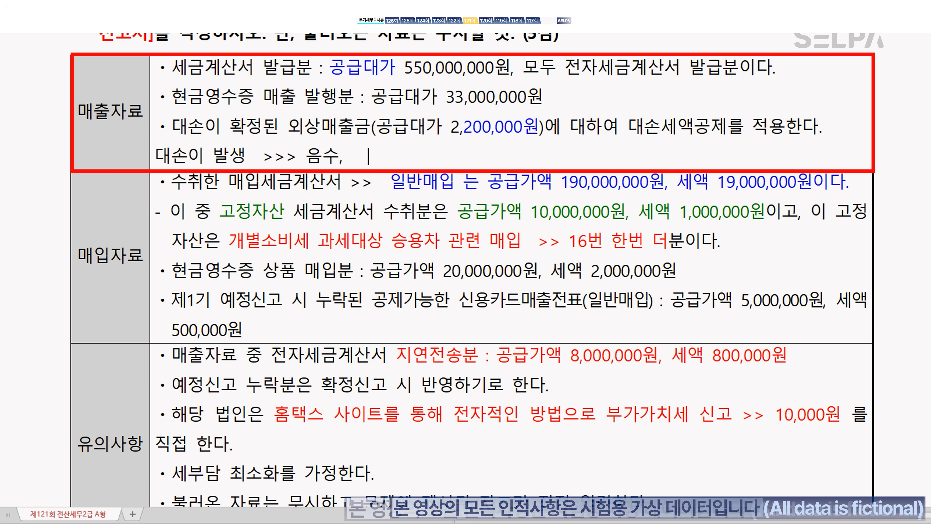
text(    대손금을)
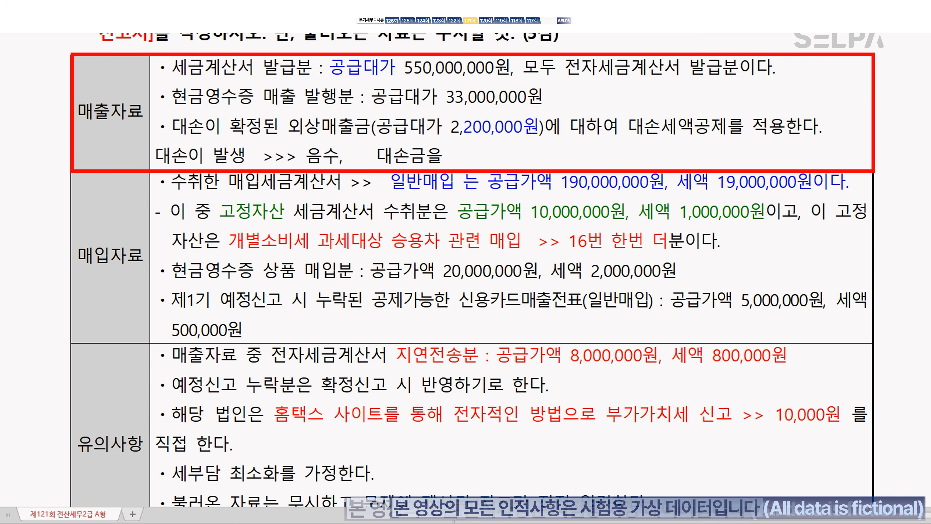
text( 회수  >>> 양수)
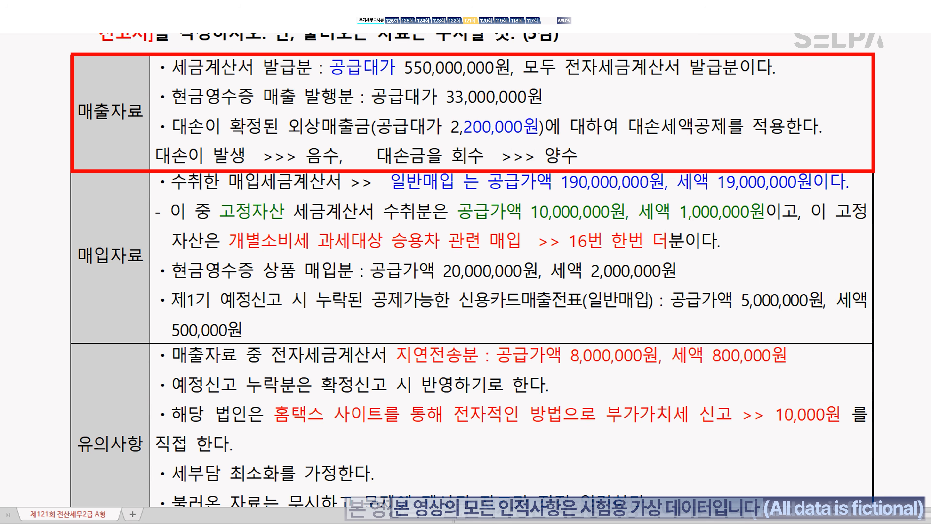
key(ctrl)
key(ctrl)
key(ctrl)
Step: Enter -200,000 as the line 8 bad-debt tax adjustment in KcLep
key(alt+Tab)
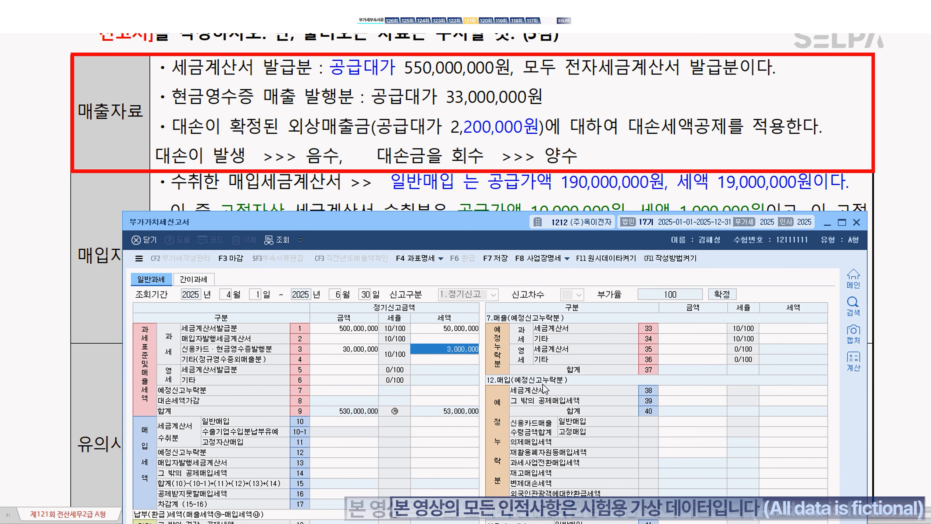
click(449, 400)
key(ctrl)
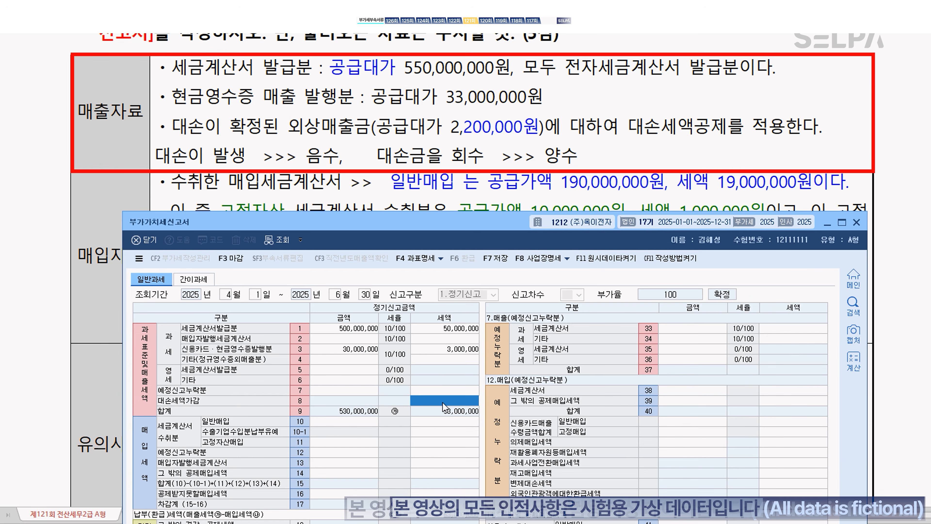
text(-2000000)
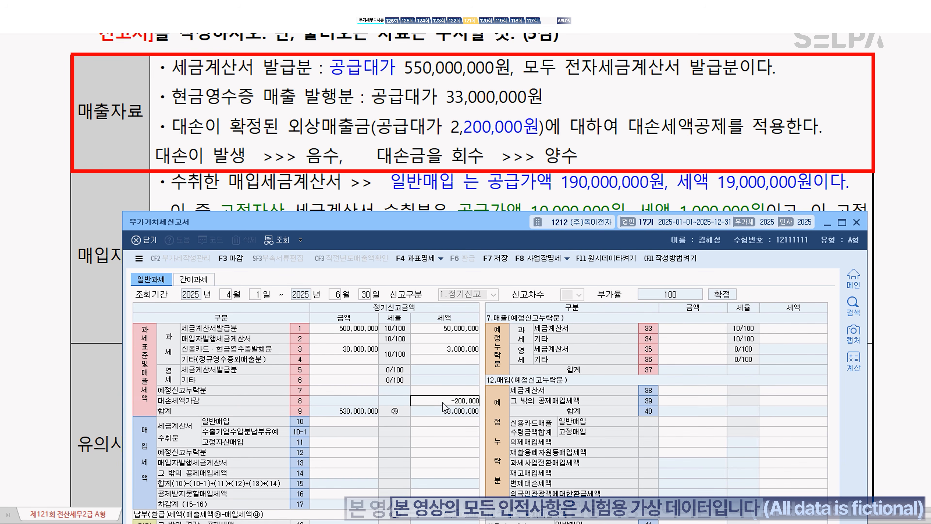
key(Return)
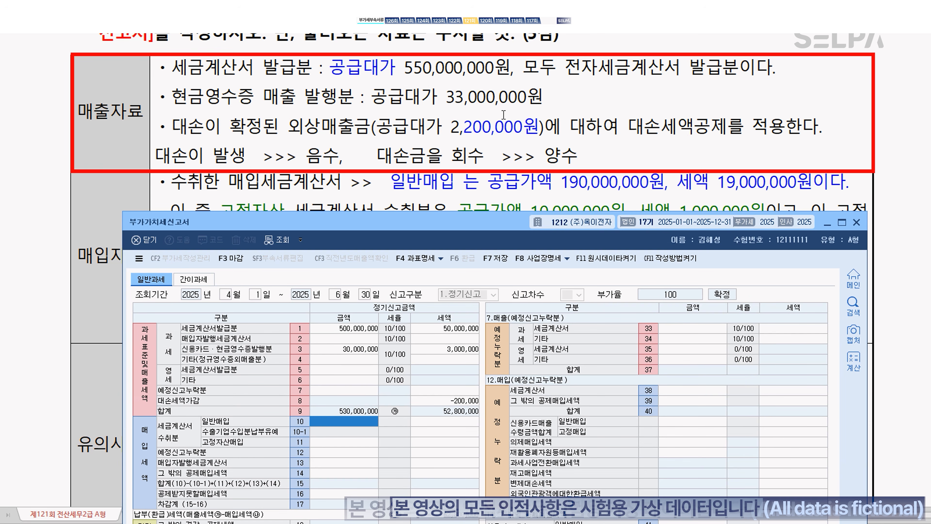
scroll(520, 137, down, 5)
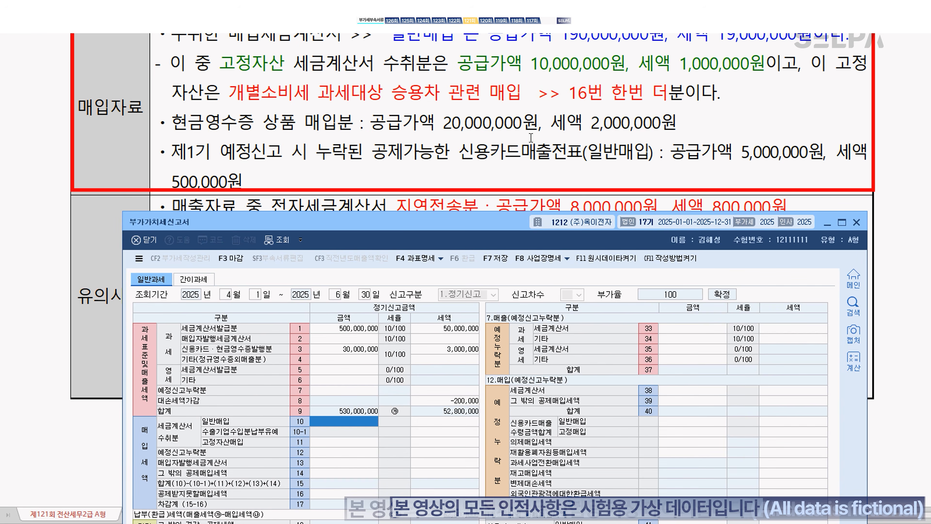
Step: Enter 190,000,000/19,000,000 general purchases on line 10 and 10,000,000/1,000,000 fixed-asset purchases on line 11
drag(433, 226, 435, 202)
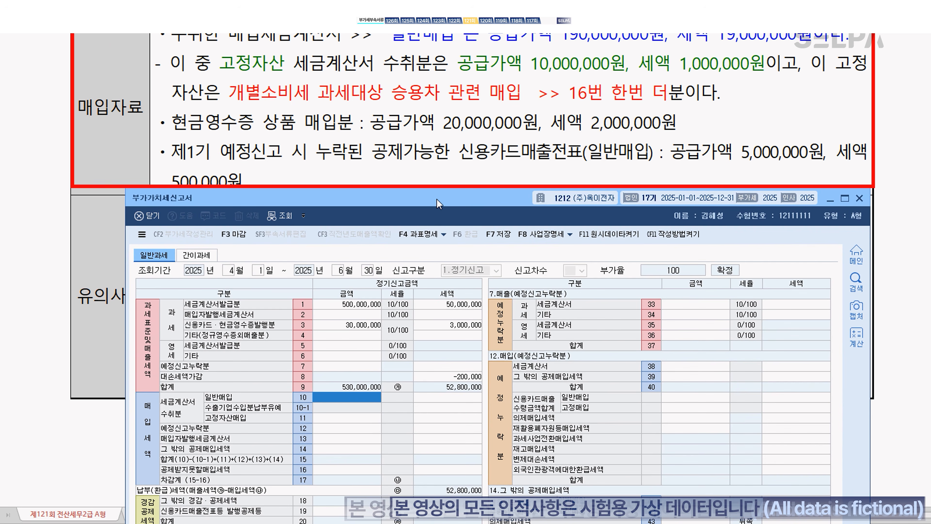
click(344, 400)
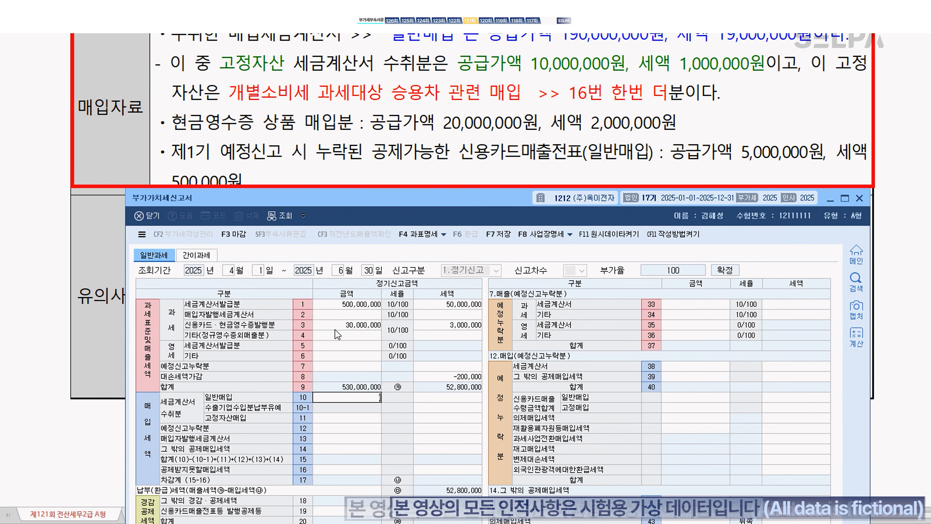
text(190,000,000)
key(Return)
text(19,000,)
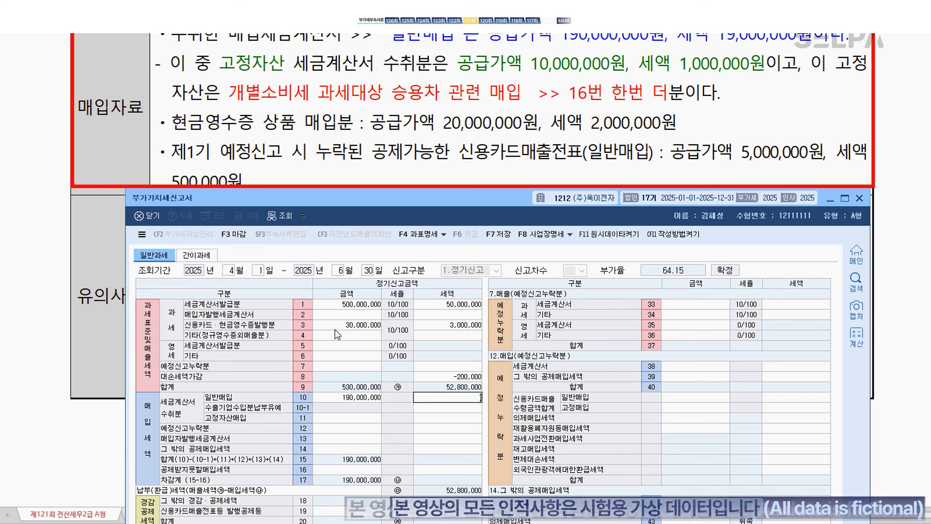
text(000)
key(Return)
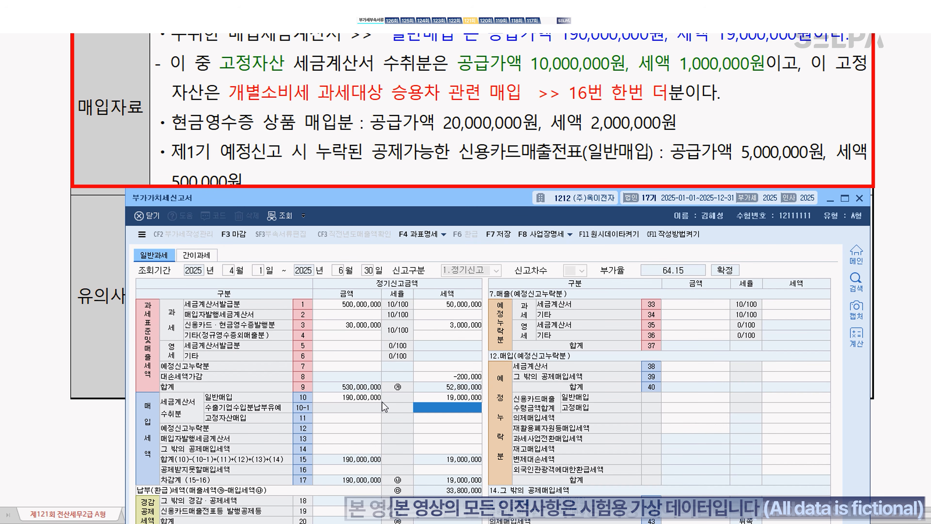
click(352, 419)
text(10,000,000)
key(Return)
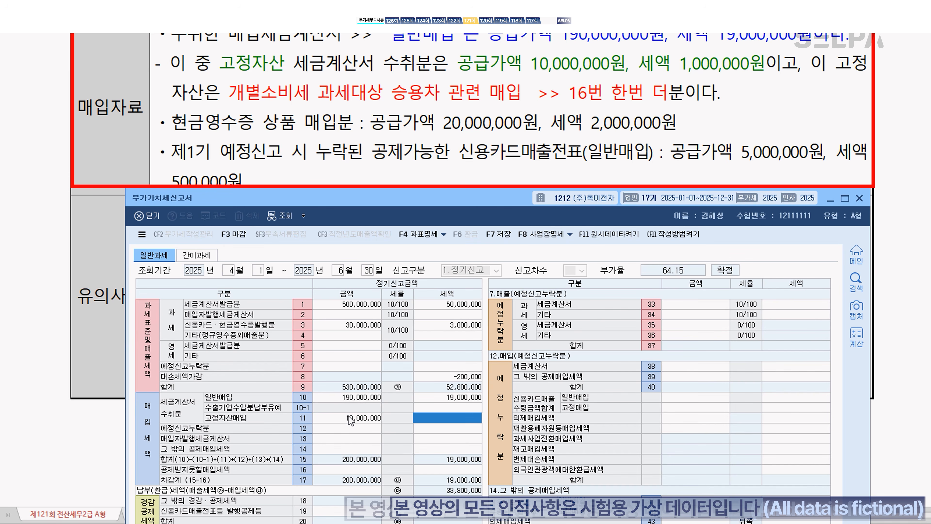
key(Return)
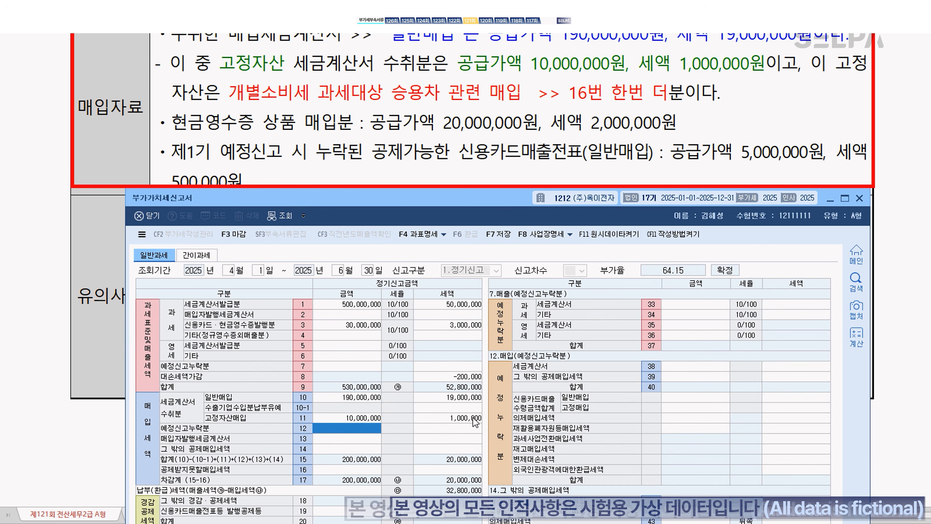
Step: List 10,000,000 with 1,000,000 tax as non-deductible purchases on line 50
click(352, 469)
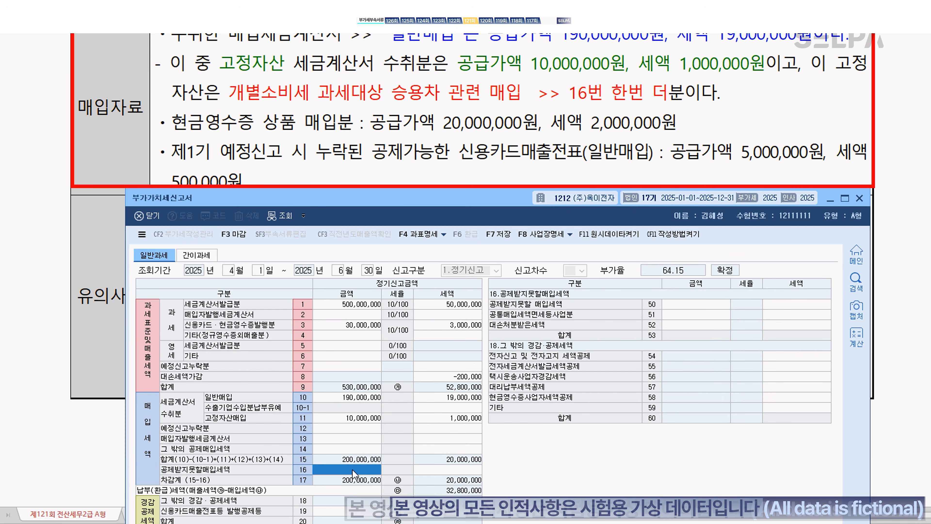
click(682, 306)
click(684, 305)
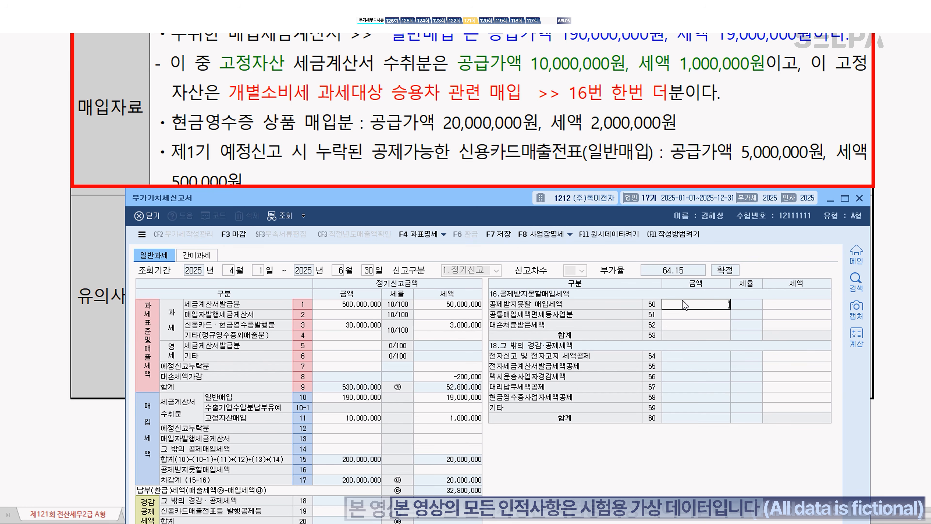
text(10,000,000)
key(Return)
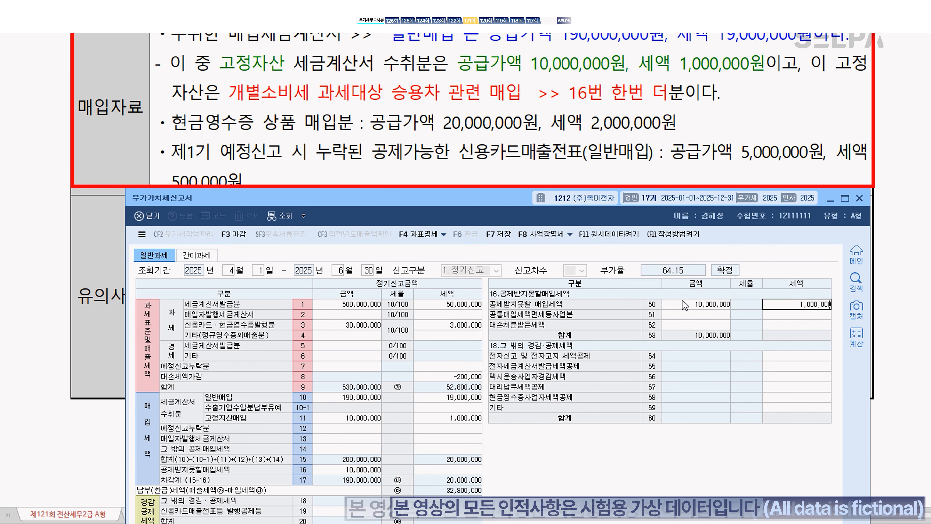
key(Return)
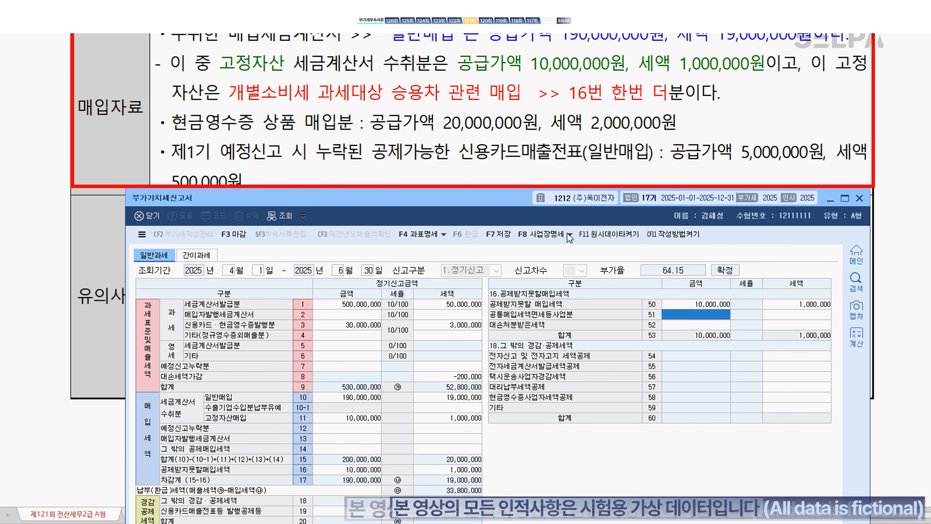
click(256, 126)
click(341, 449)
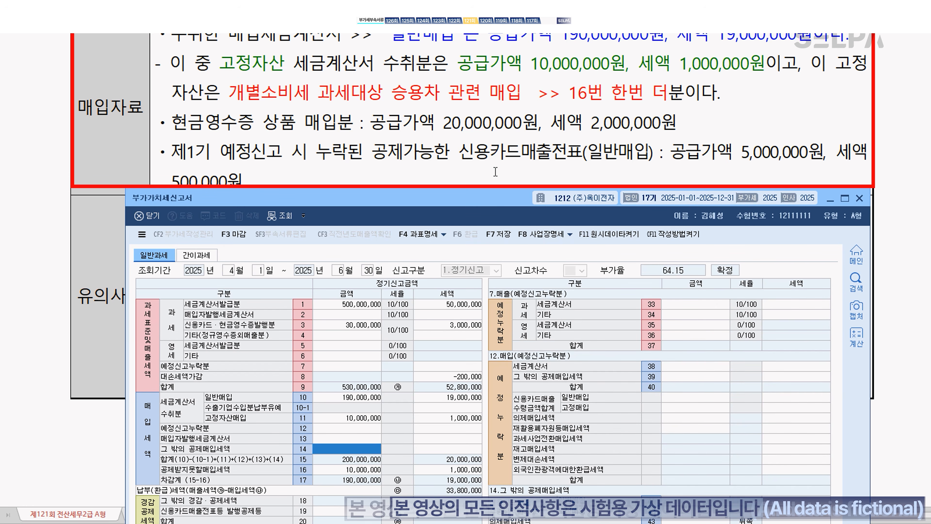
scroll(490, 137, down, 3)
Step: Enter 20,000,000 with 2,000,000 tax as other deductible general purchases on line 41
drag(478, 195, 470, 137)
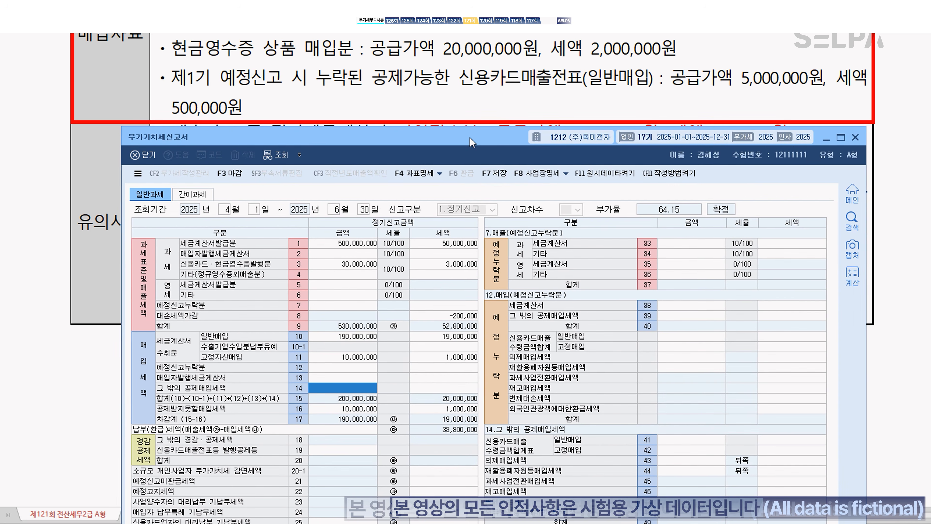
click(680, 441)
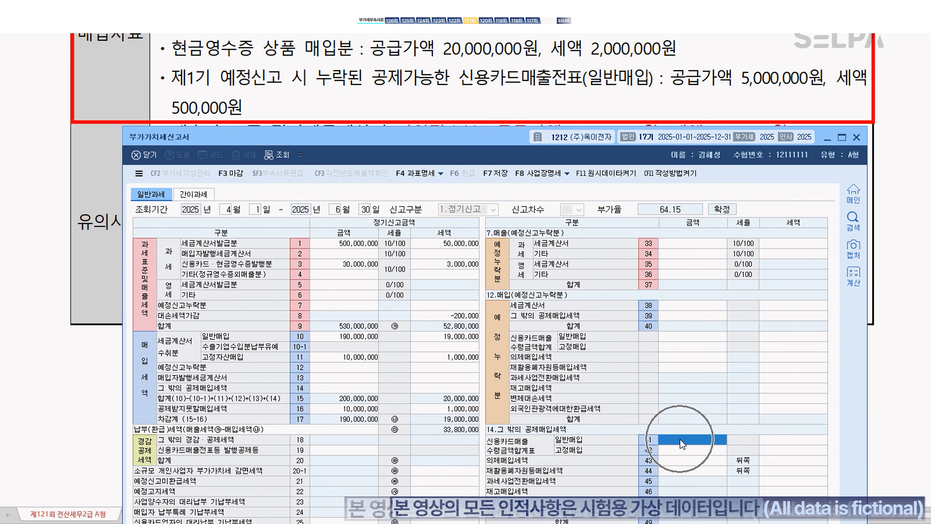
text(20000000)
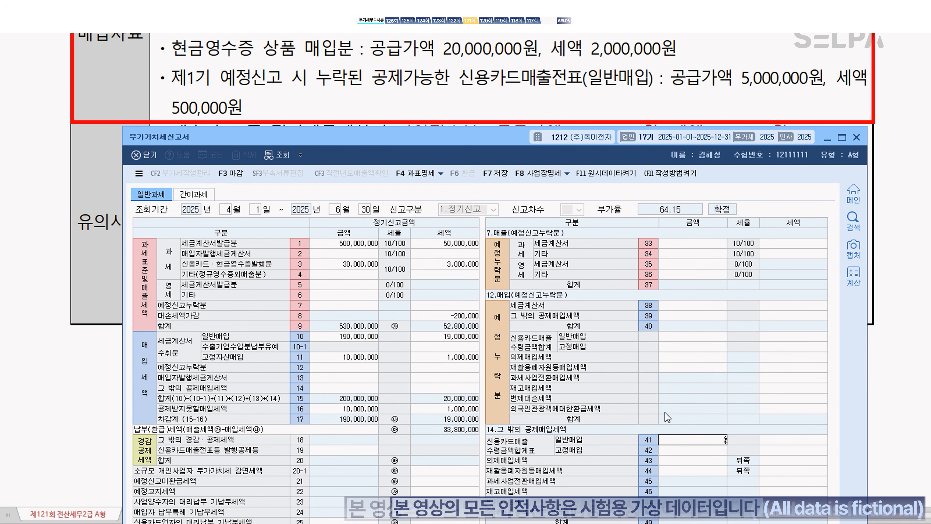
key(Return)
text(2000000)
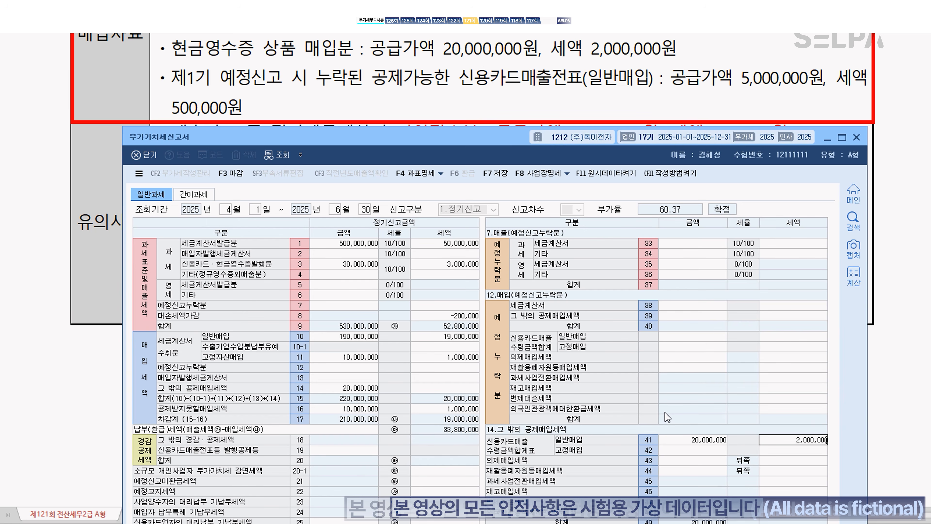
key(Return)
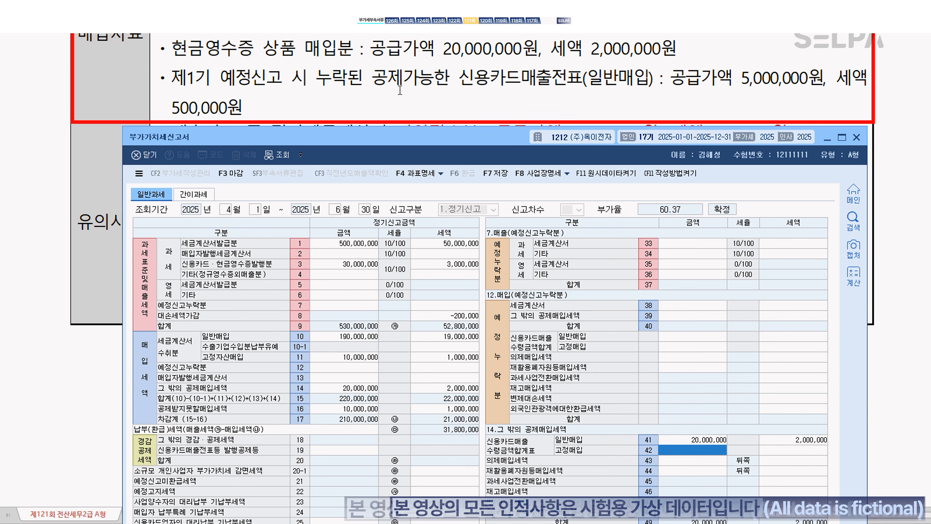
Step: Record the omitted 5,000,000 card purchase with 500,000 tax under line 12 preliminary-return omissions
click(346, 367)
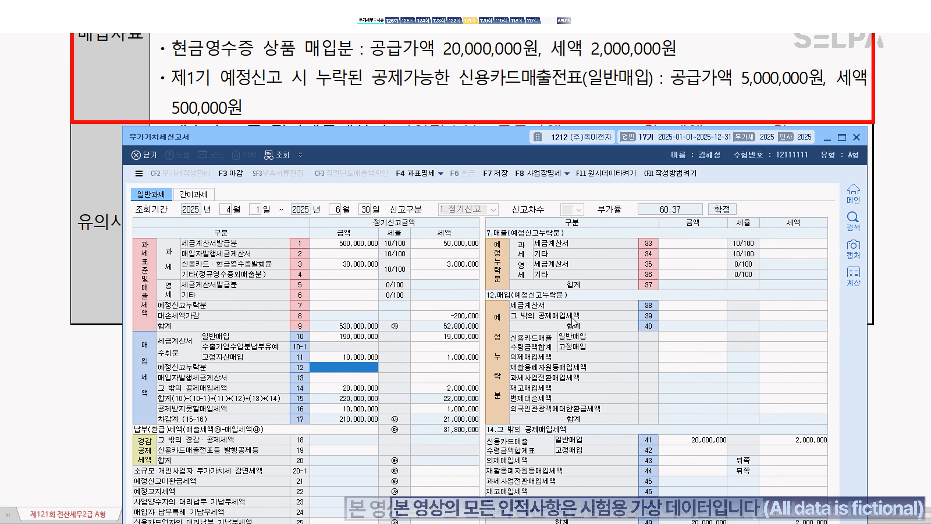
click(676, 335)
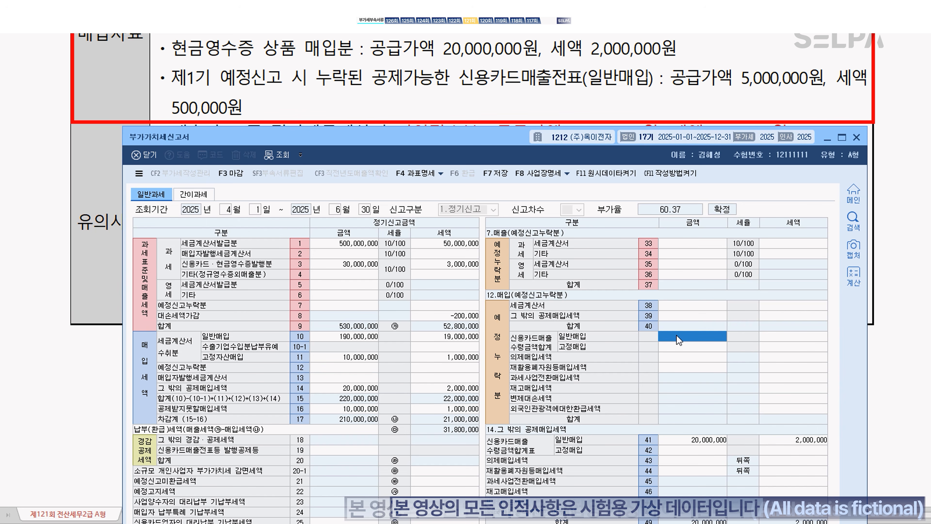
text(5000000)
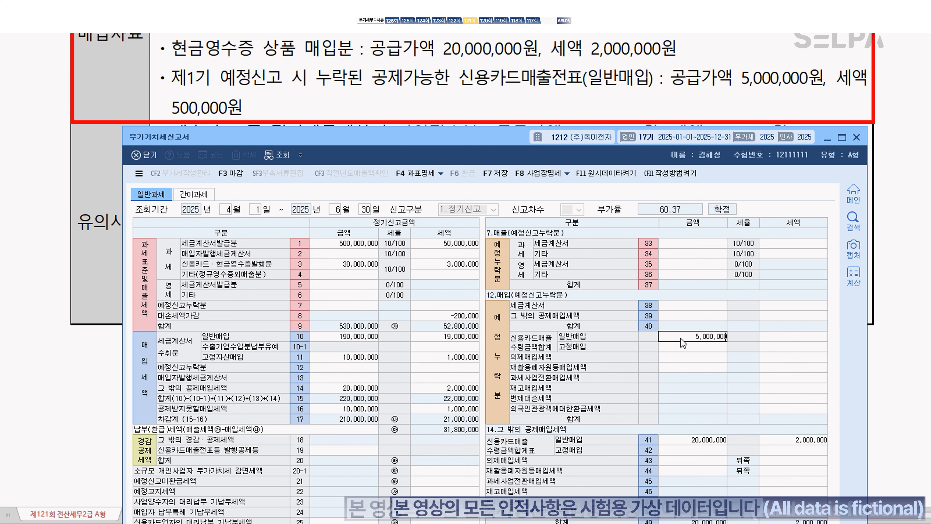
key(Return)
text(5000000)
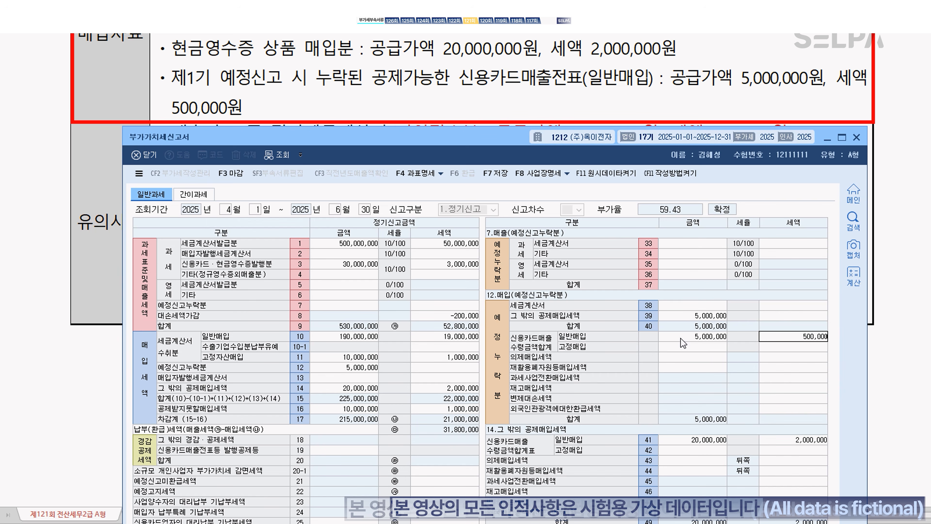
key(Return)
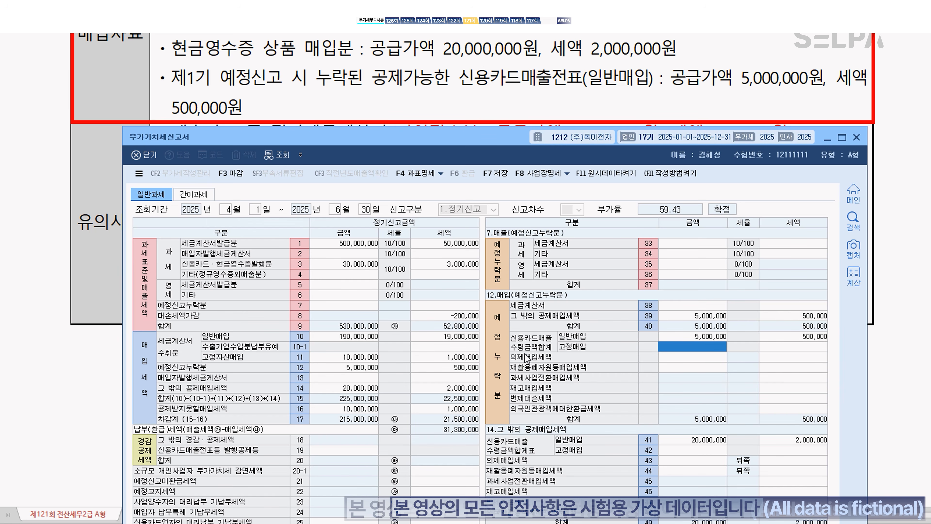
scroll(462, 97, down, 2)
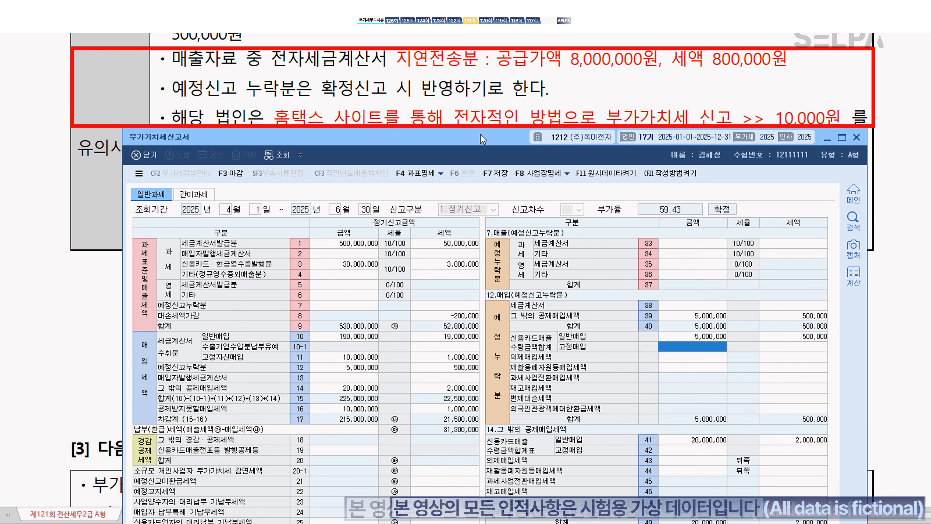
Step: Enter 8,000,000 as the late e-invoice transmission amount in the line 26 penalty details
drag(484, 139, 483, 86)
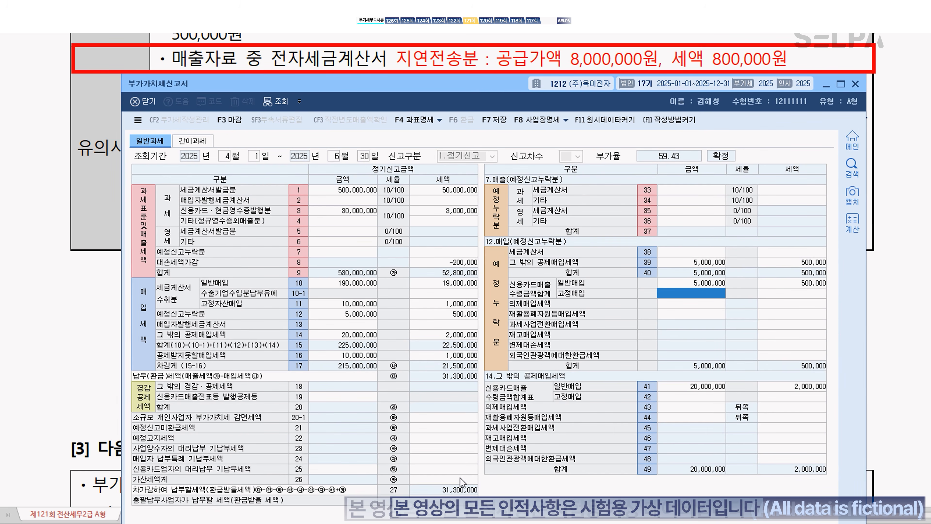
click(461, 480)
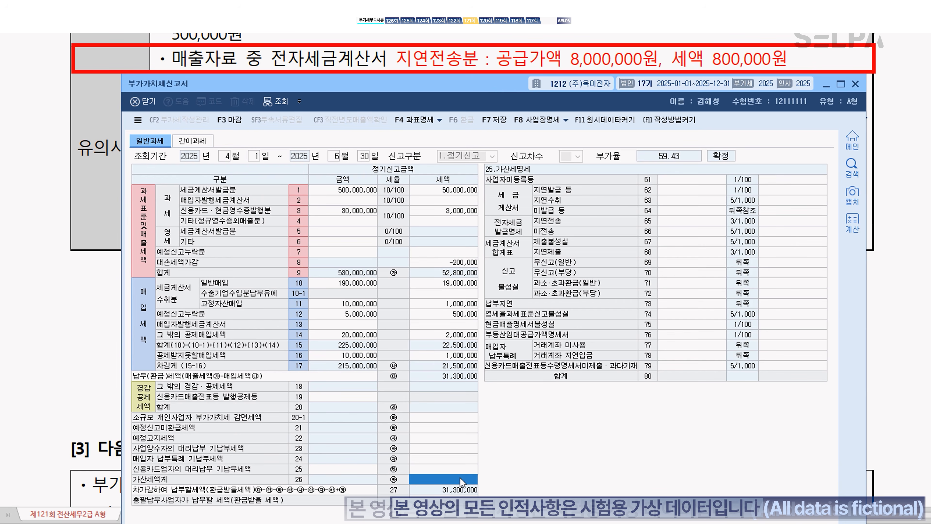
click(673, 220)
text(8000000)
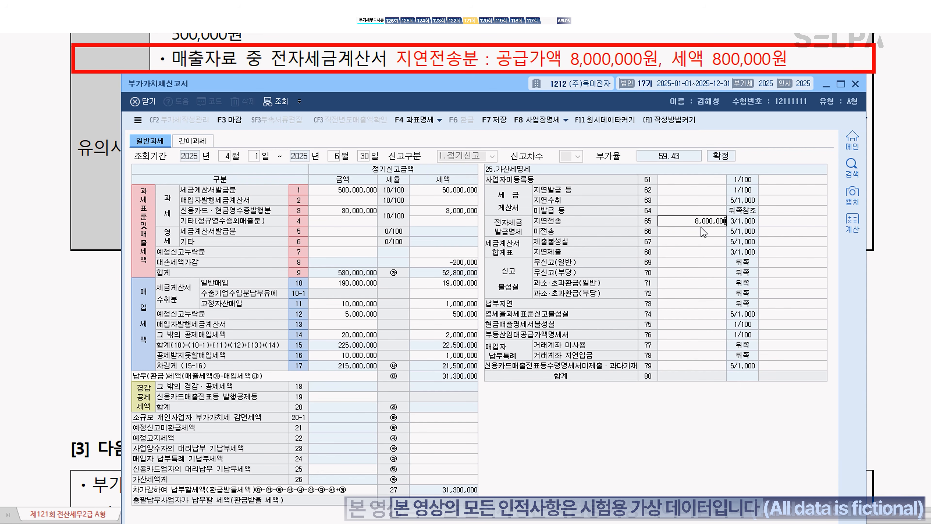
key(Return)
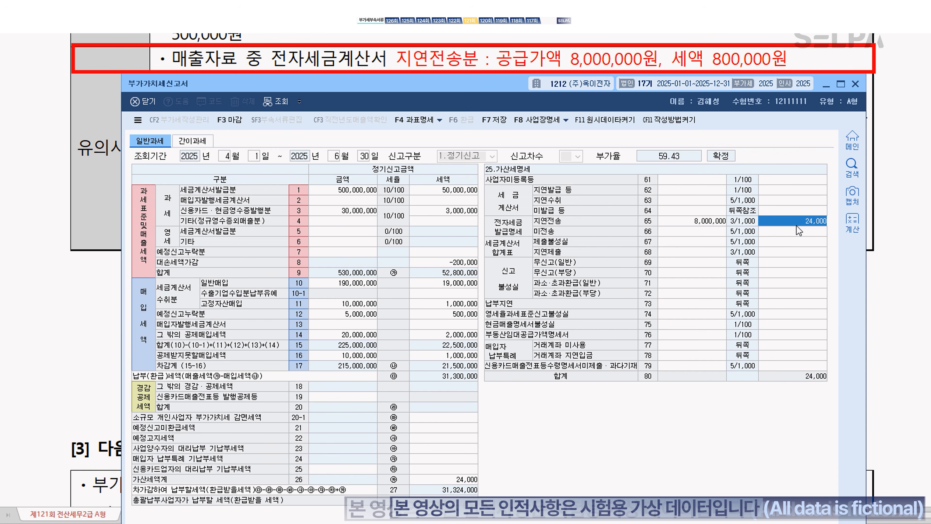
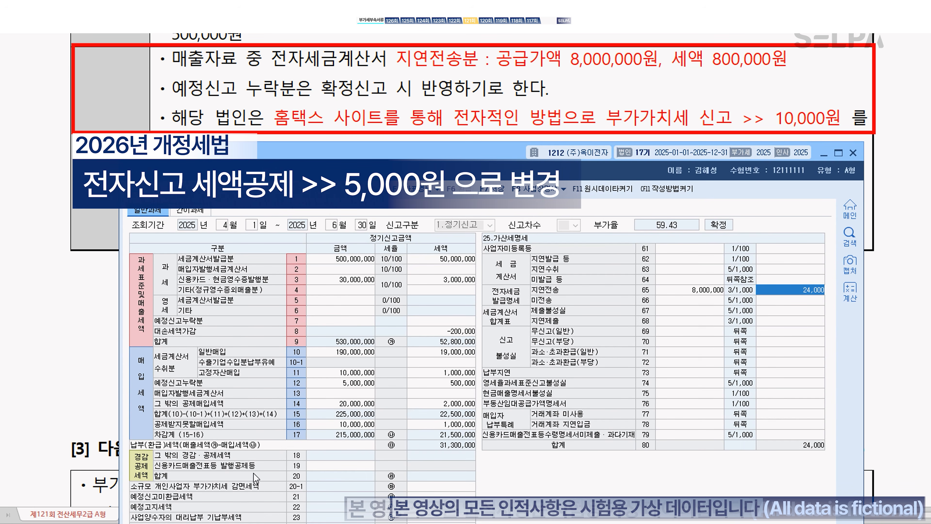
Step: Show the breakdown of line 18 (그 밖의 경감·공제세액) in the right-hand detail panel
click(310, 456)
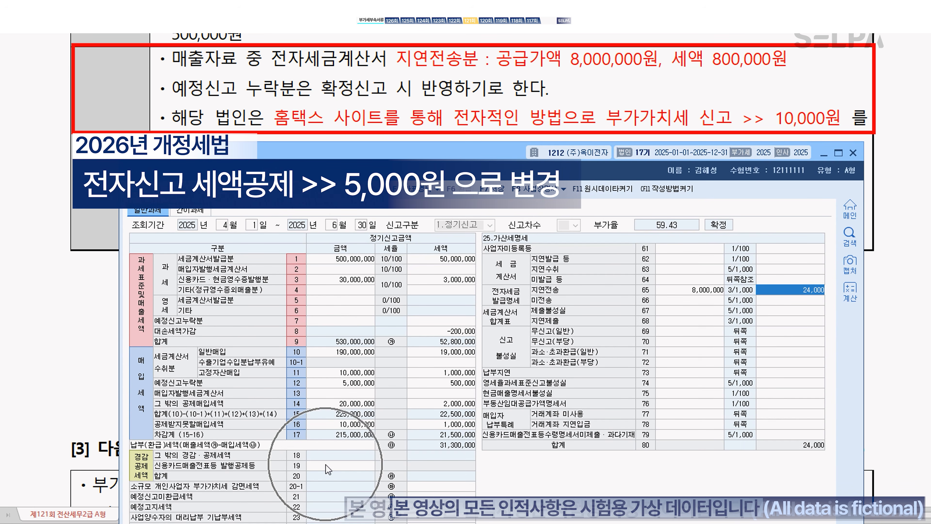
Step: Enter a 10,000 electronic-filing tax credit on line 54
click(576, 316)
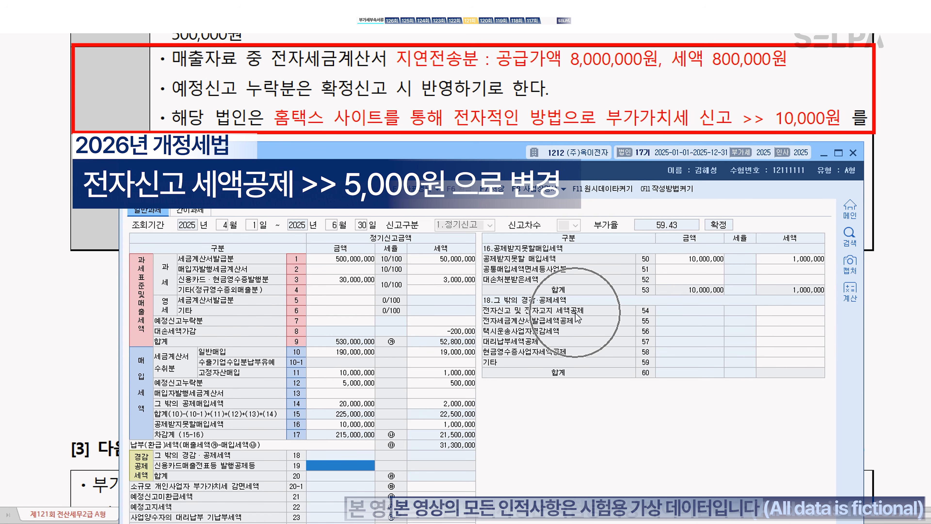
click(787, 317)
text(10000)
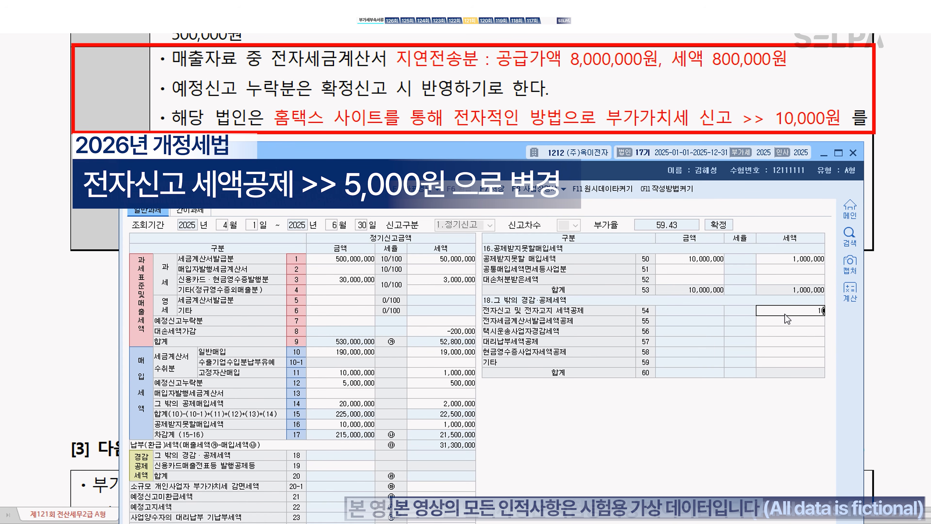
key(Return)
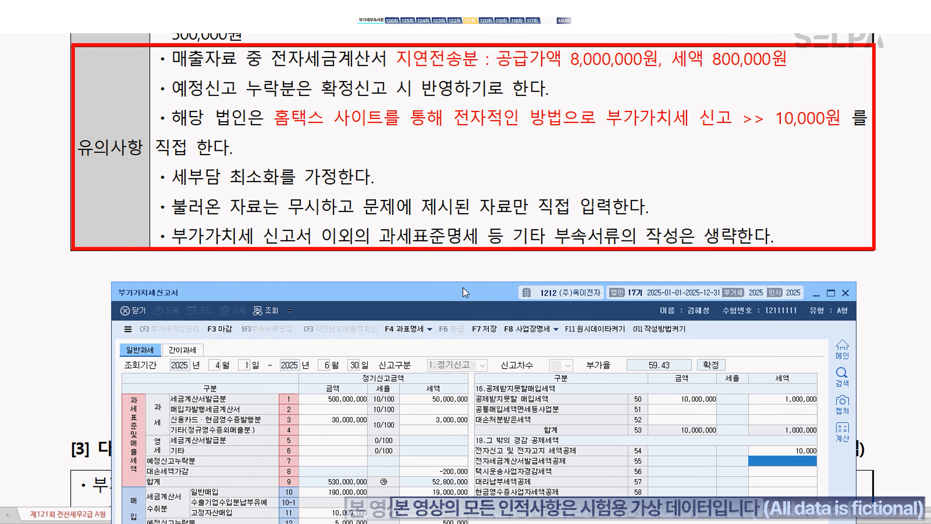
Step: Save the VAT return at 31,314,000 payable and close it
drag(465, 292, 478, 47)
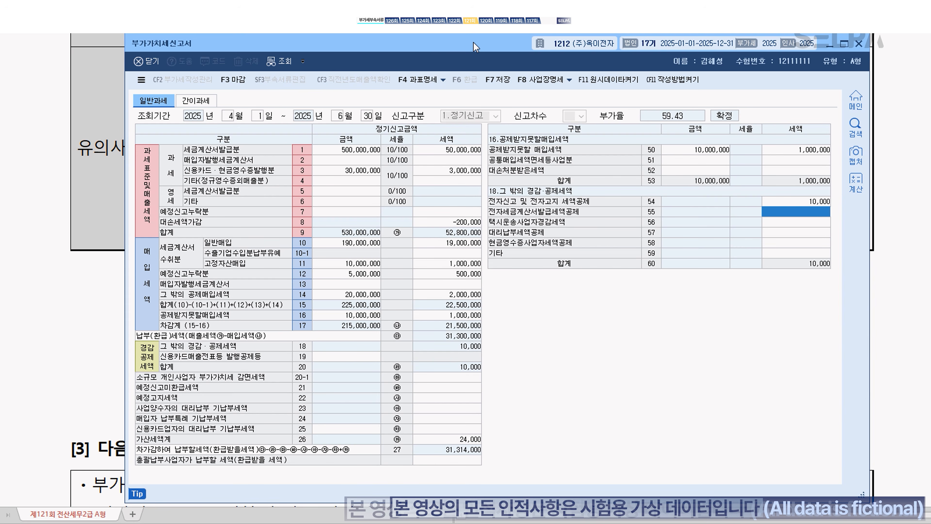
click(500, 82)
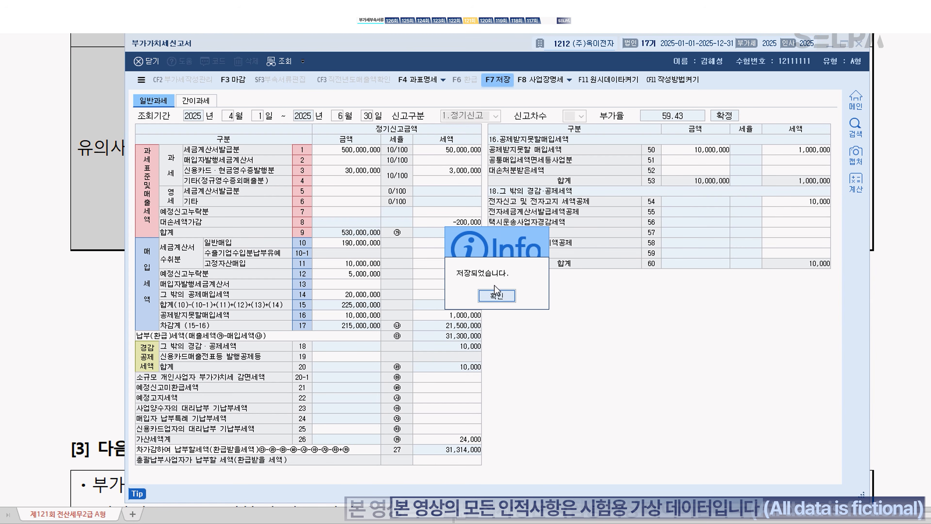
click(498, 295)
click(861, 44)
scroll(299, 292, down, 6)
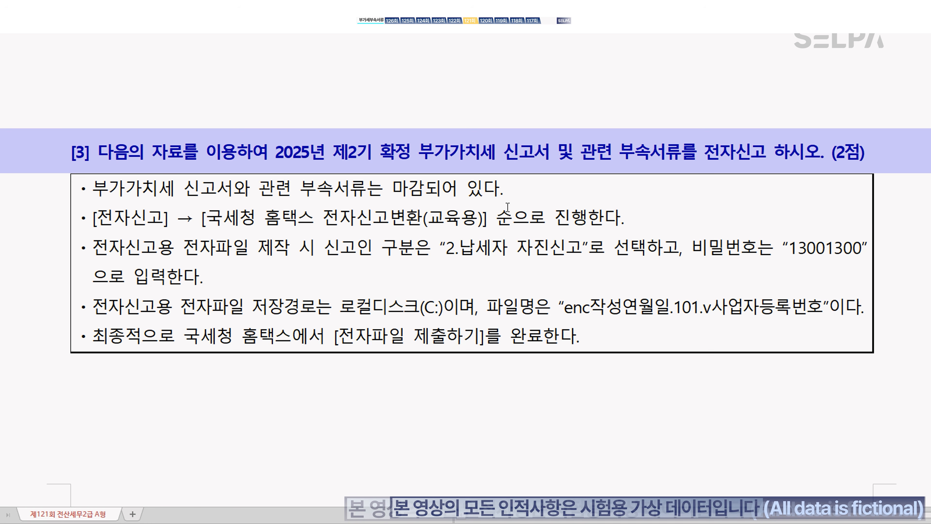
Step: Mark the heading word 전자신고 in magenta and the filing password digits in red
drag(705, 162, 766, 162)
key(ctrl+m)
key(d)
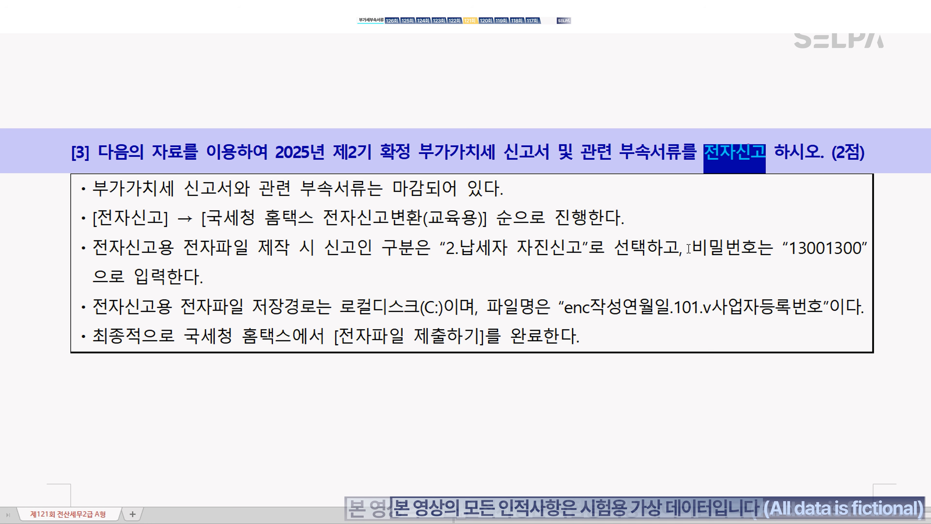
click(431, 196)
drag(787, 249, 861, 251)
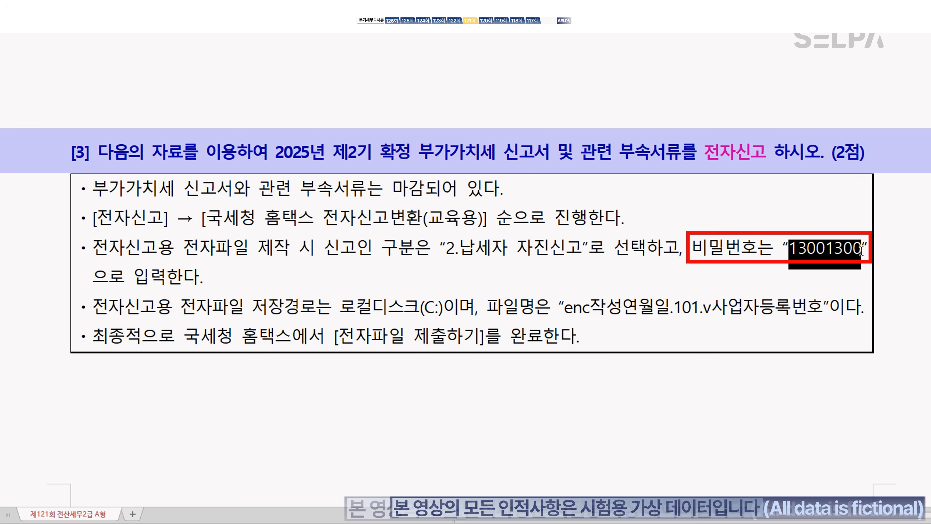
key(ctrl+m)
key(r)
click(729, 284)
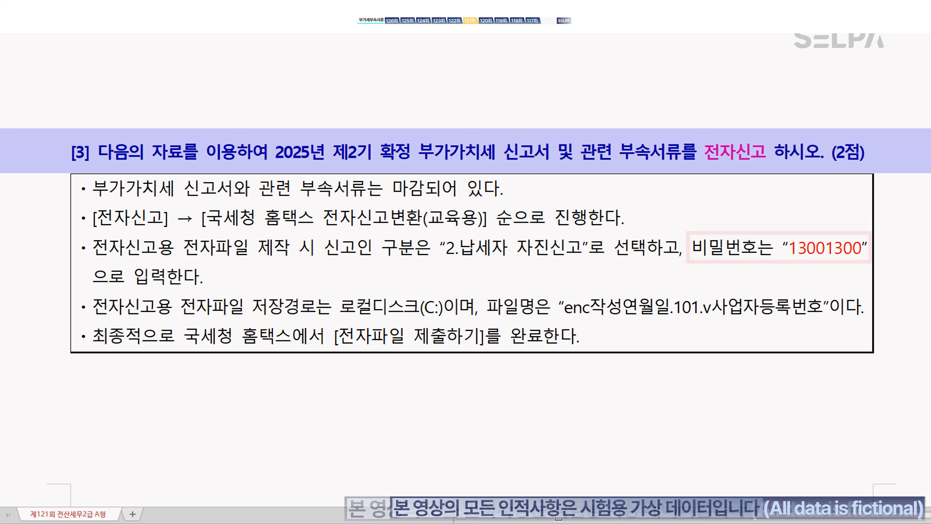
key(alt+Tab)
Step: Open the VAT electronic filing screen through the ㅈㅈㅅㄱ menu search
key(ctrl+f)
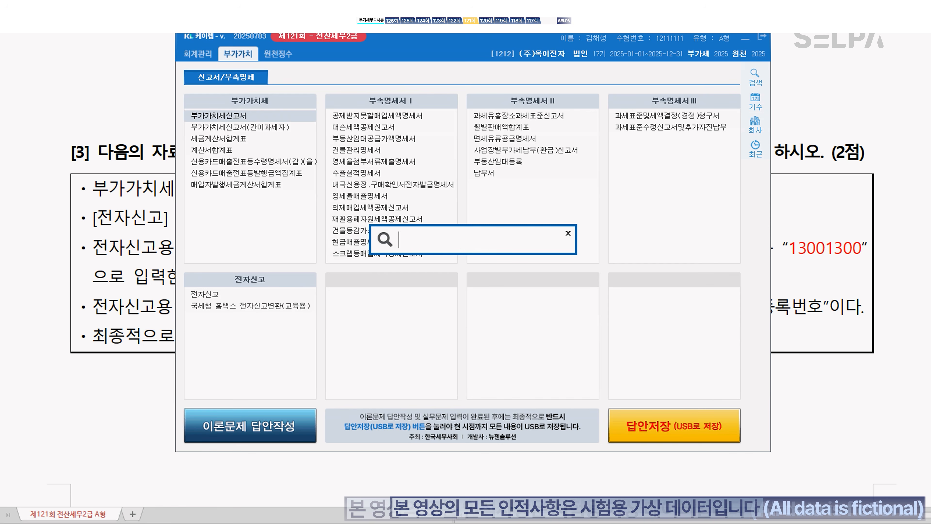
text(ㅈㅈㅅㄱ)
key(Return)
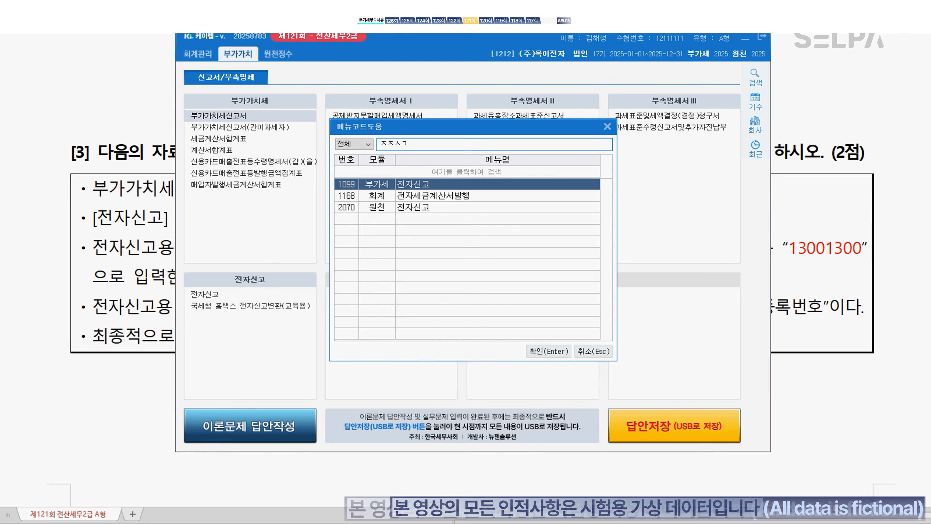
key(Return)
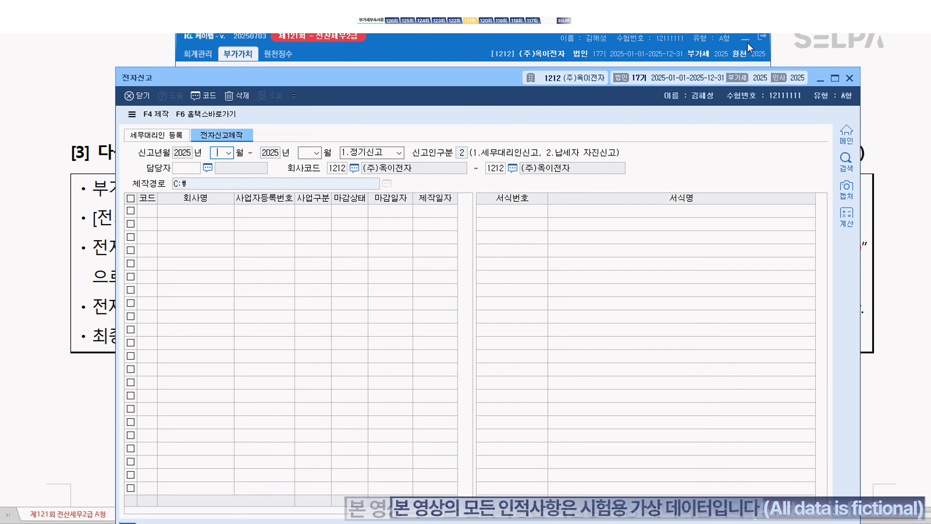
click(746, 40)
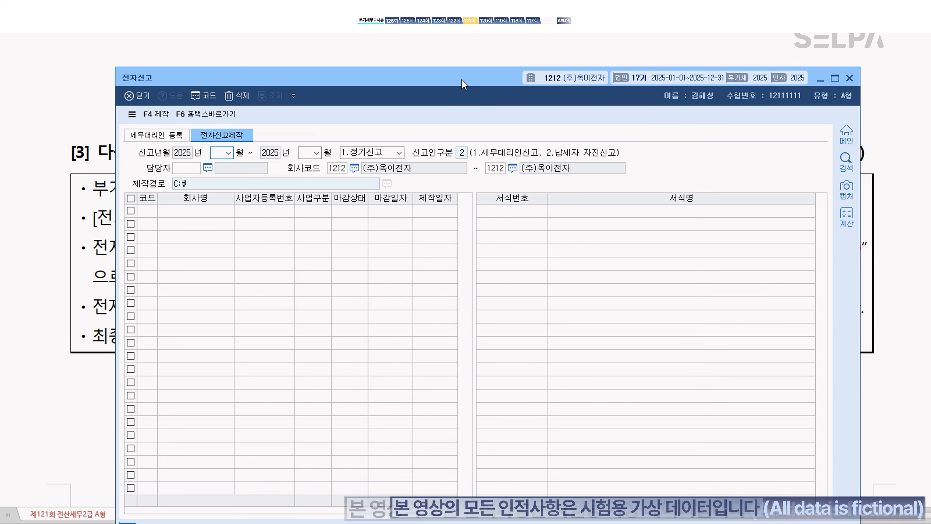
drag(463, 84, 451, 173)
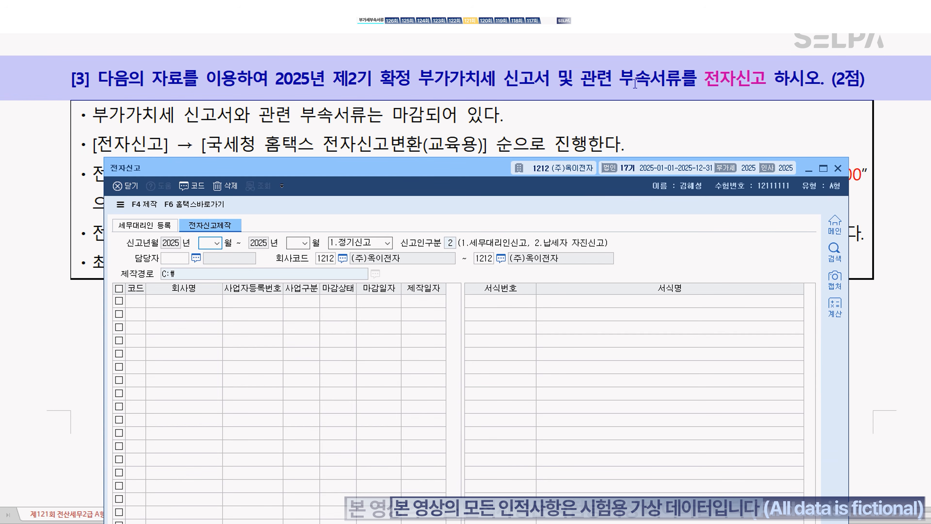
Step: Set the filing period to months 10 through 12 and select the company row
text(10)
key(Return)
text(12)
key(Return)
key(Return)
key(Return)
key(Return)
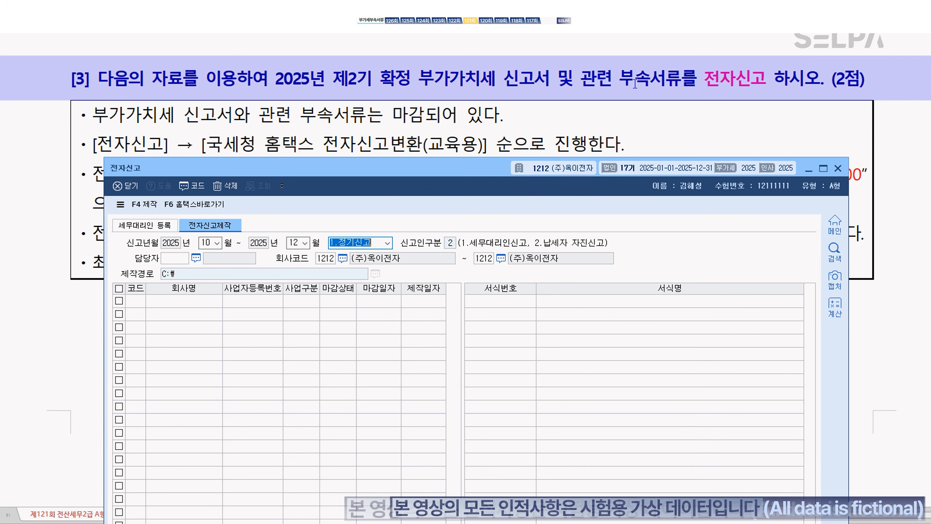
key(Return)
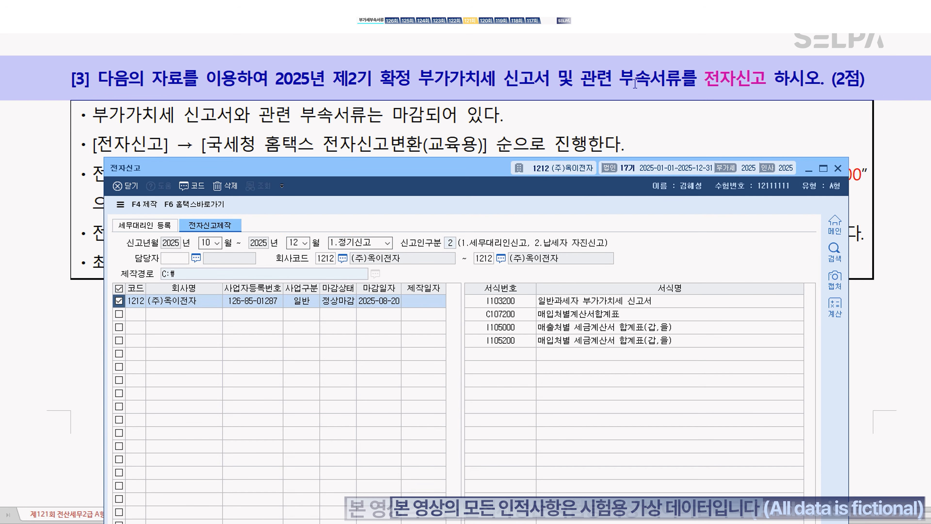
Step: Generate the password-protected e-filing file, then bring up the Hometax filing guide
click(144, 204)
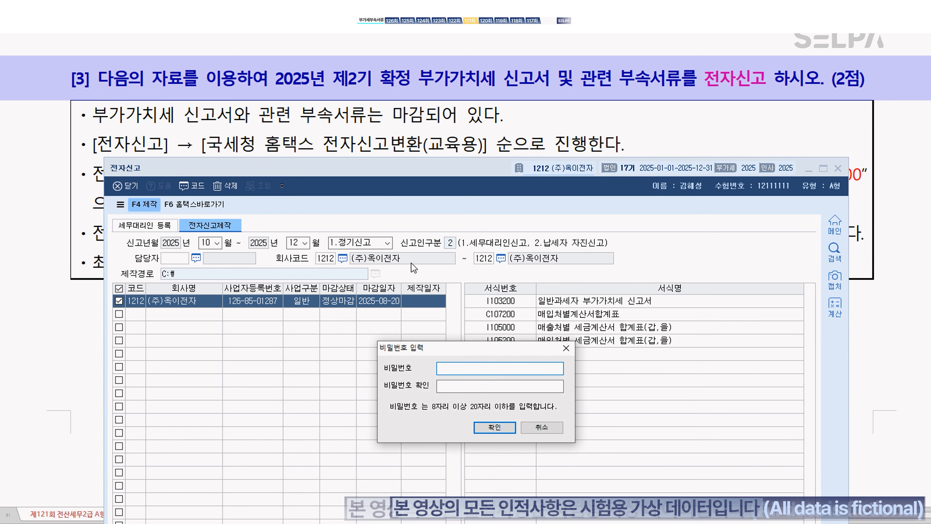
text(12)
key(Tab)
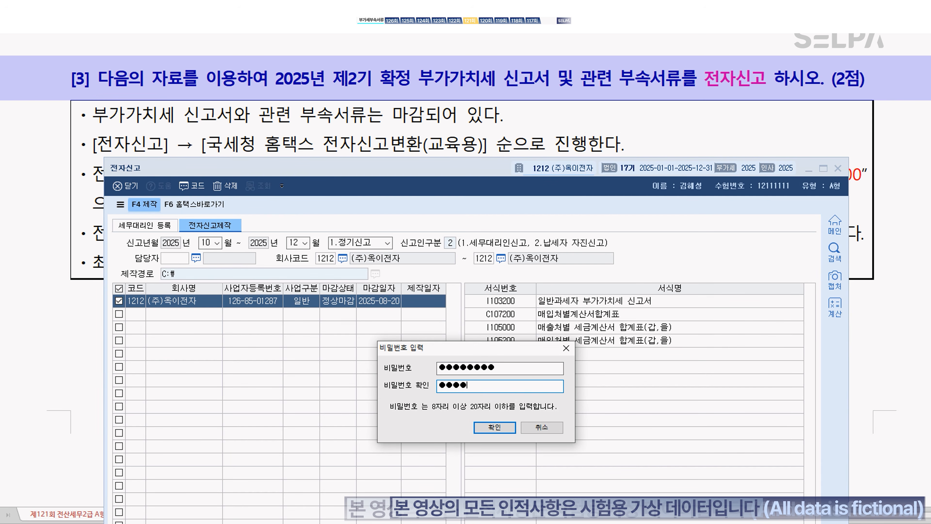
click(508, 428)
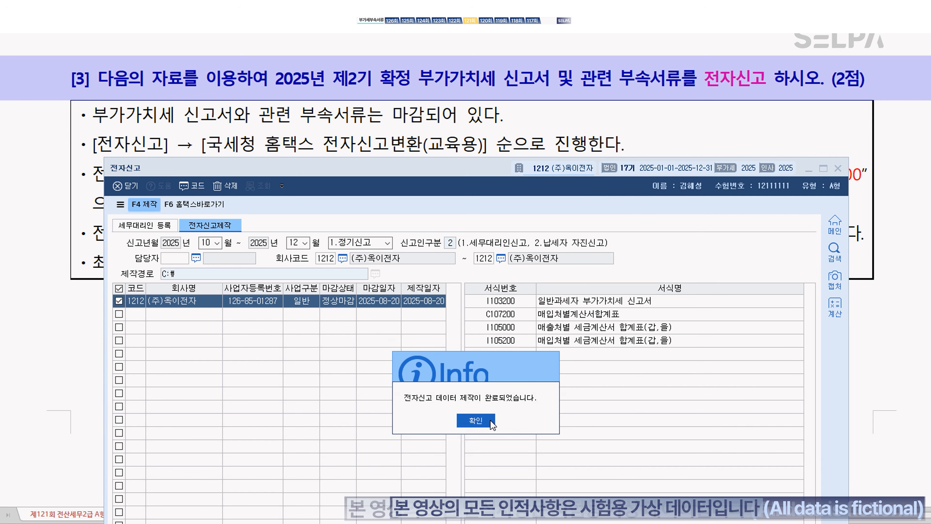
click(476, 420)
click(207, 206)
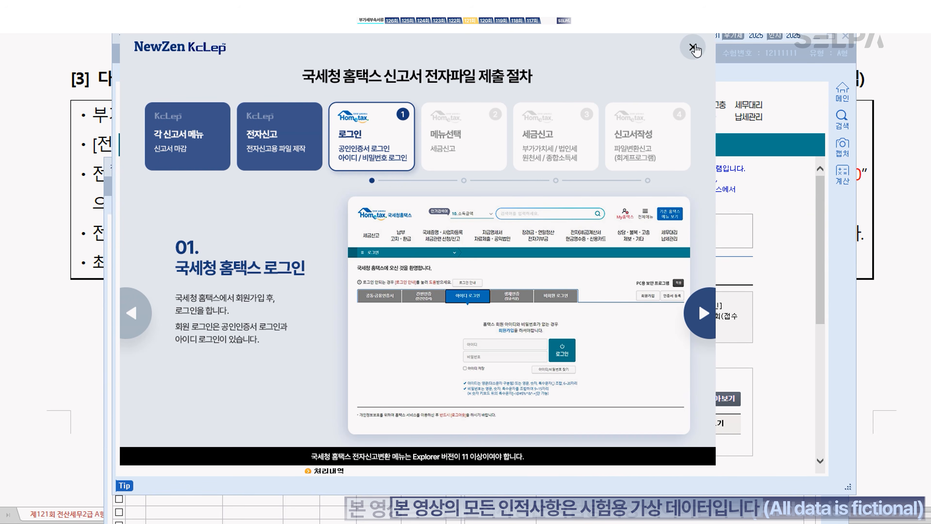
Step: Load the generated enc filing file into the Hometax conversion screen
click(692, 45)
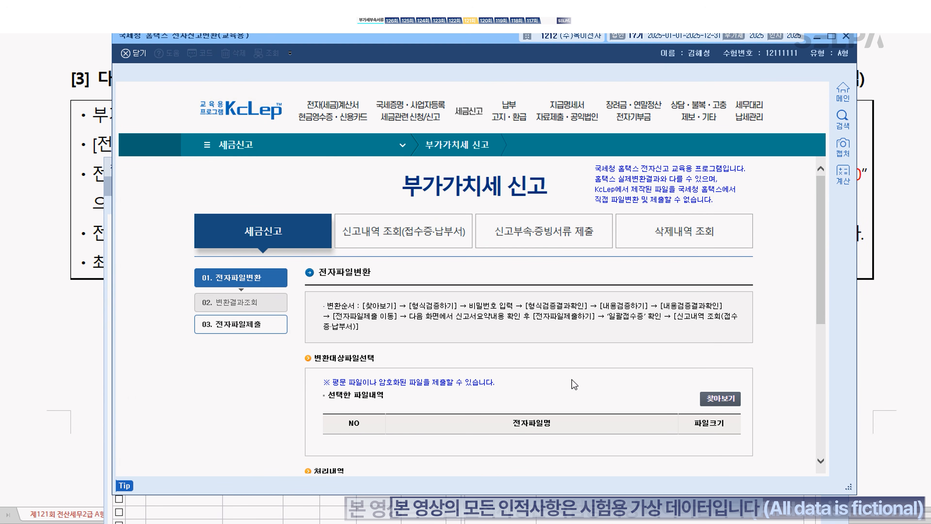
scroll(721, 385, down, 1)
click(719, 351)
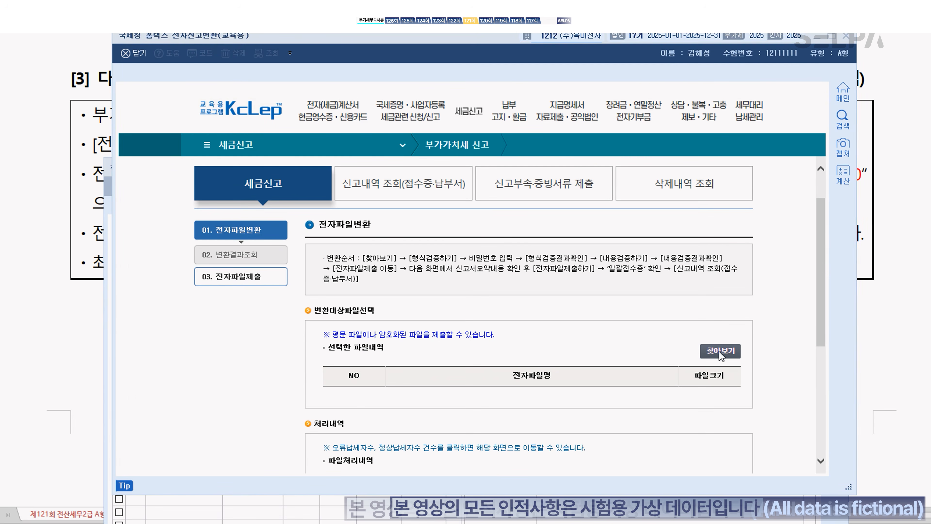
scroll(524, 250, down, 5)
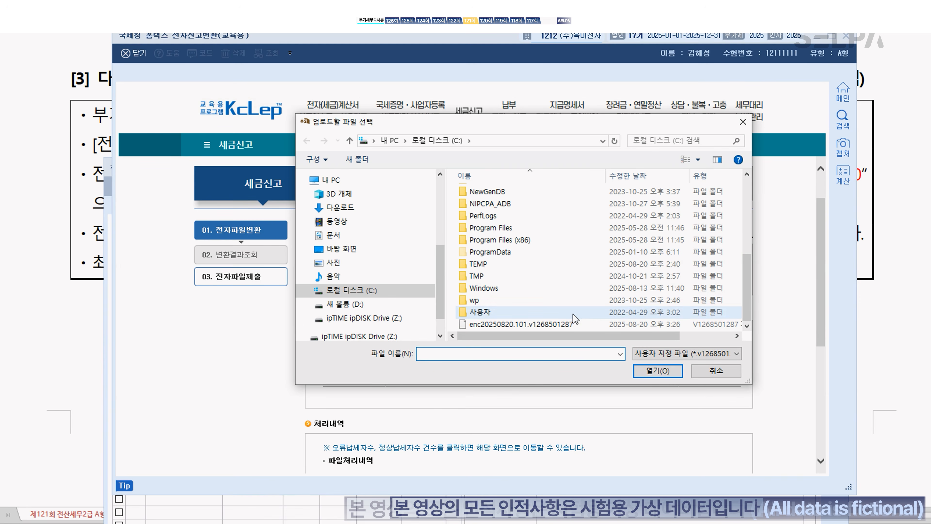
click(540, 324)
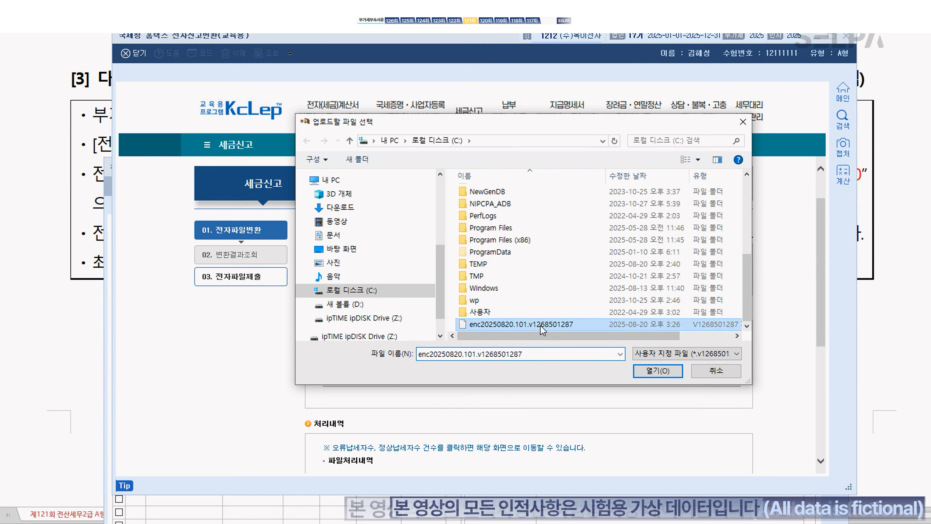
click(655, 371)
Step: Run format and content validation on the file and check both results
scroll(645, 352, down, 5)
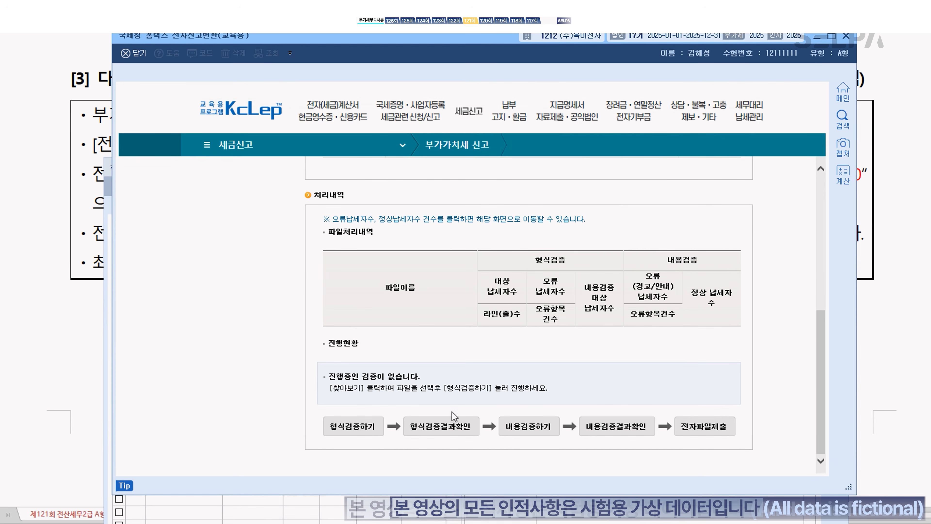
click(365, 430)
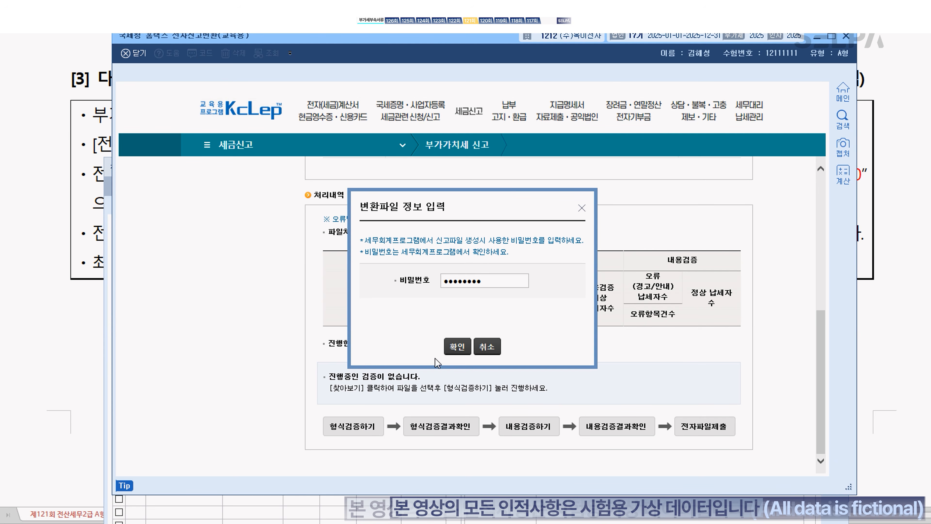
click(455, 347)
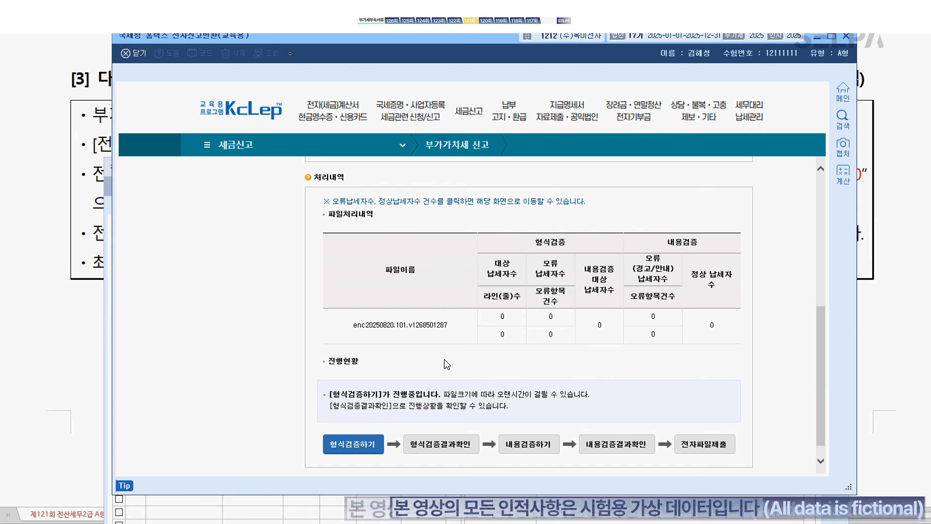
click(449, 445)
click(547, 445)
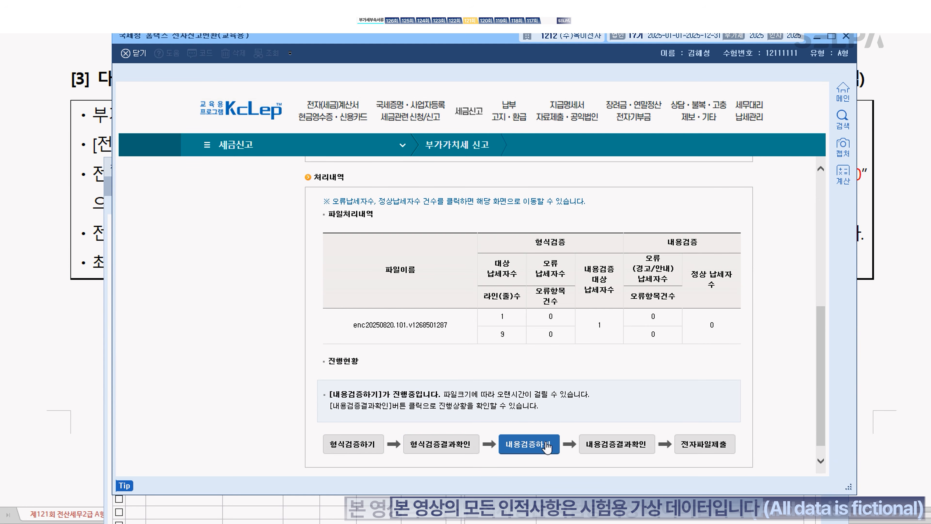
click(626, 448)
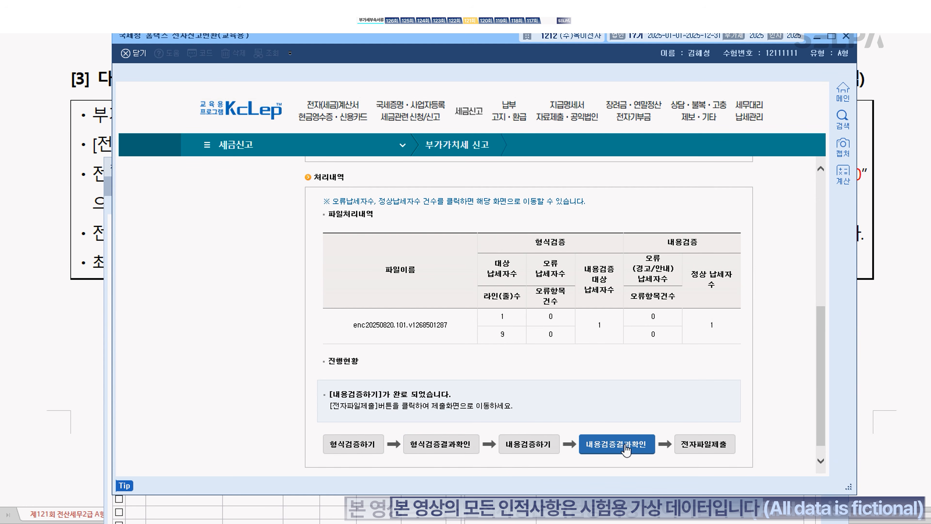
Step: Submit the converted VAT file, close the receipt, and exit the Hometax window
click(702, 445)
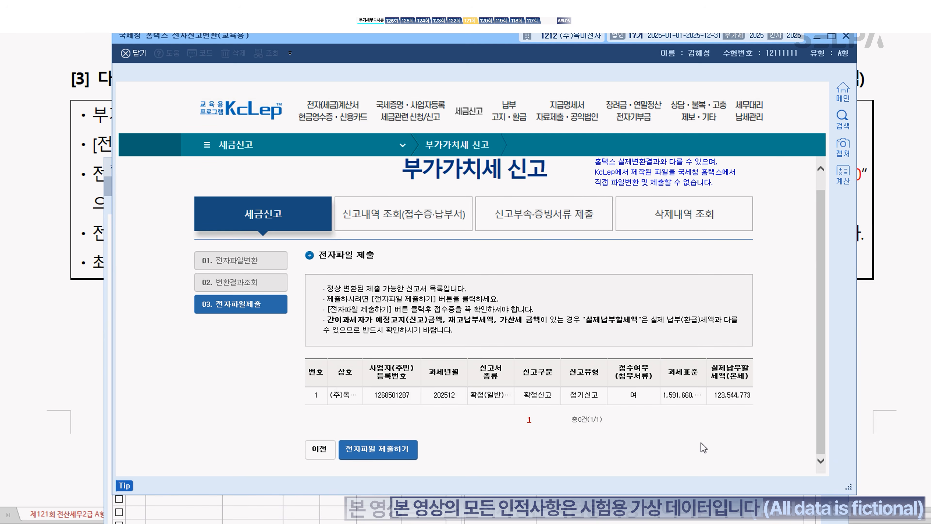
click(399, 455)
click(490, 294)
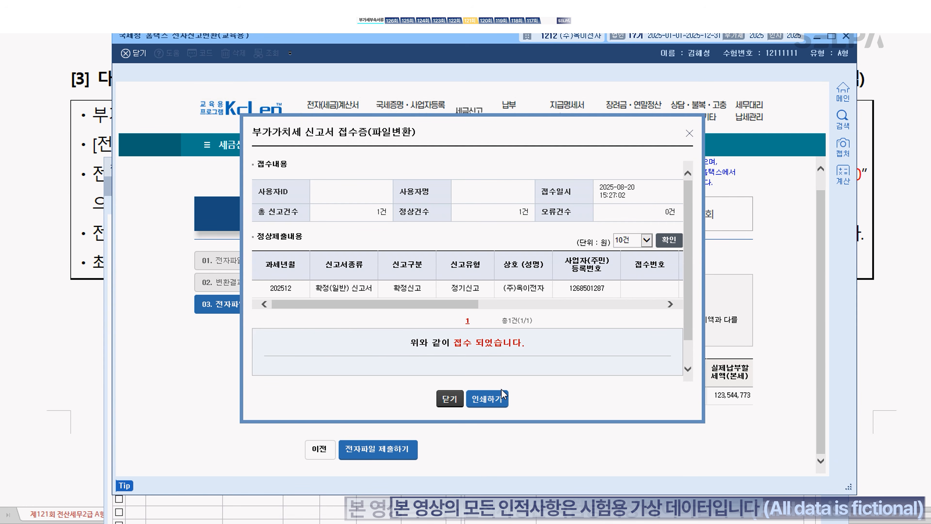
click(452, 398)
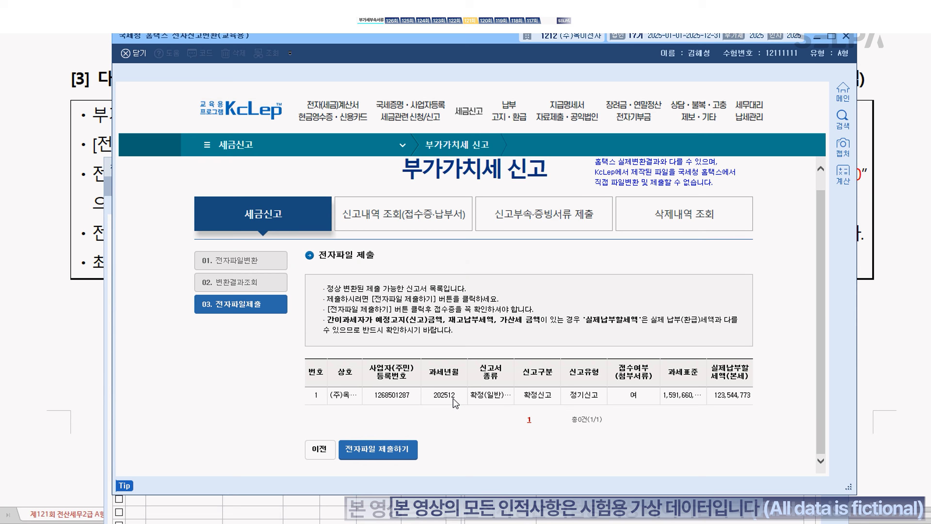
click(847, 36)
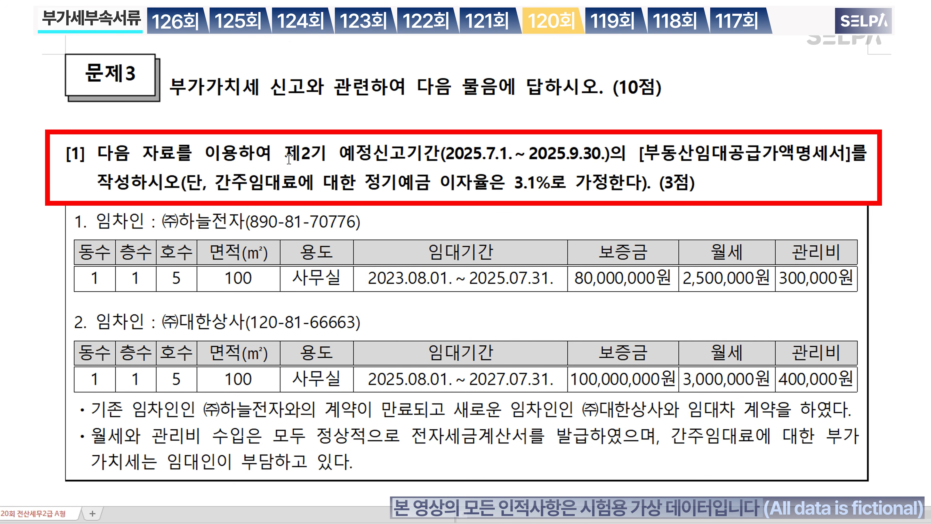
Step: Highlight the second-period preliminary dates and colour 부동산임대공급가액명세서 red
drag(285, 150, 624, 149)
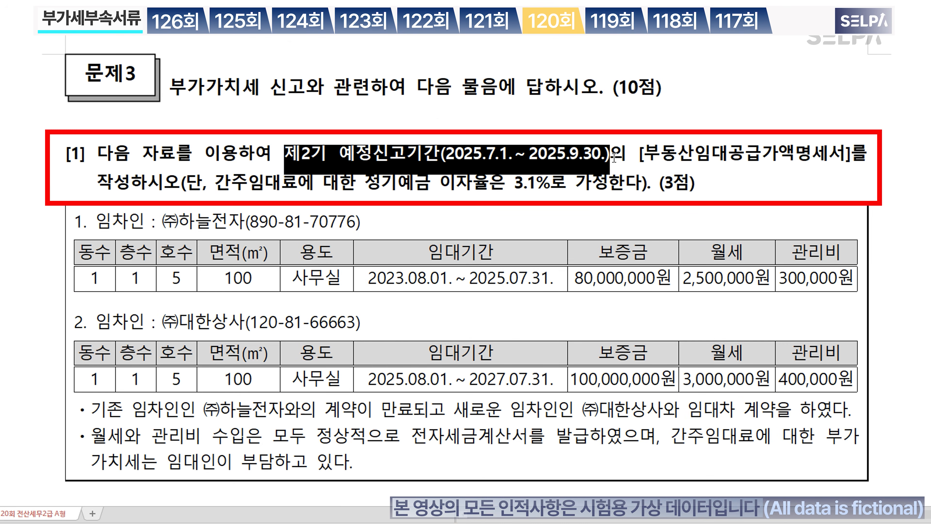
drag(643, 154, 842, 162)
key(ctrl+m)
key(r)
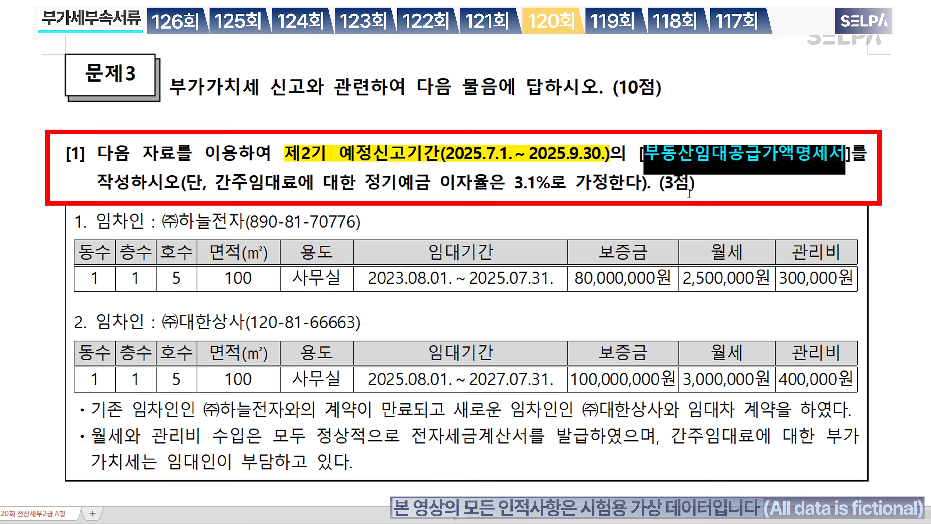
Step: Colour the phrase 이자율은 3.1% blue, then bring KcLep back into view
drag(441, 187, 546, 187)
key(ctrl+m)
key(b)
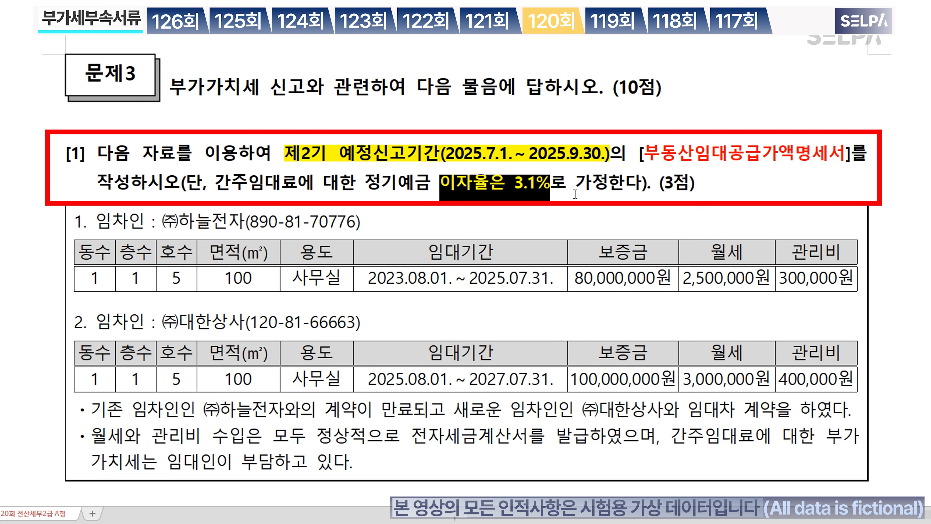
click(585, 191)
scroll(638, 191, down, 4)
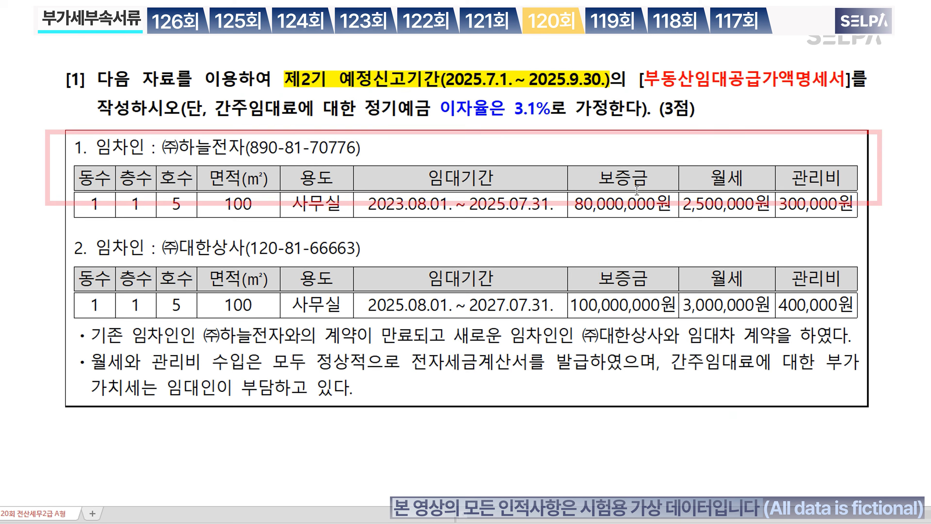
scroll(637, 190, up, 2)
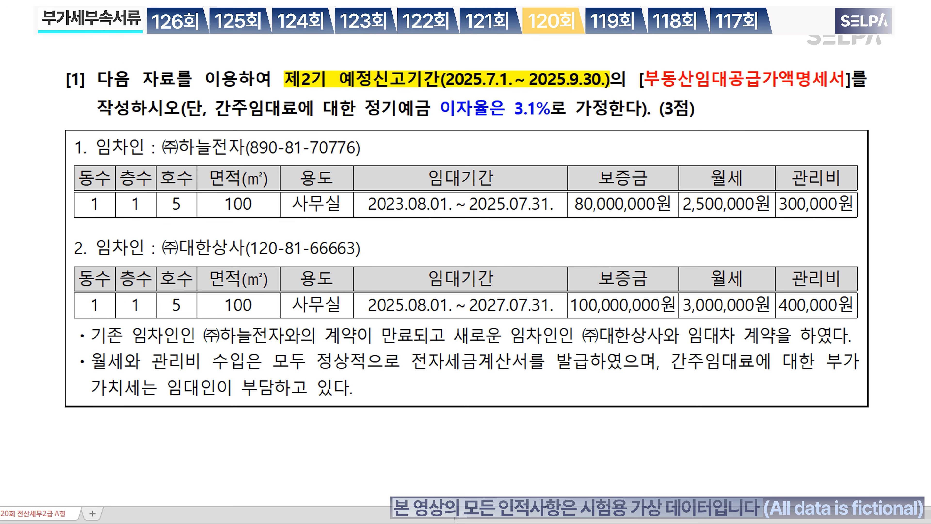
key(alt+Tab)
drag(485, 59, 484, 497)
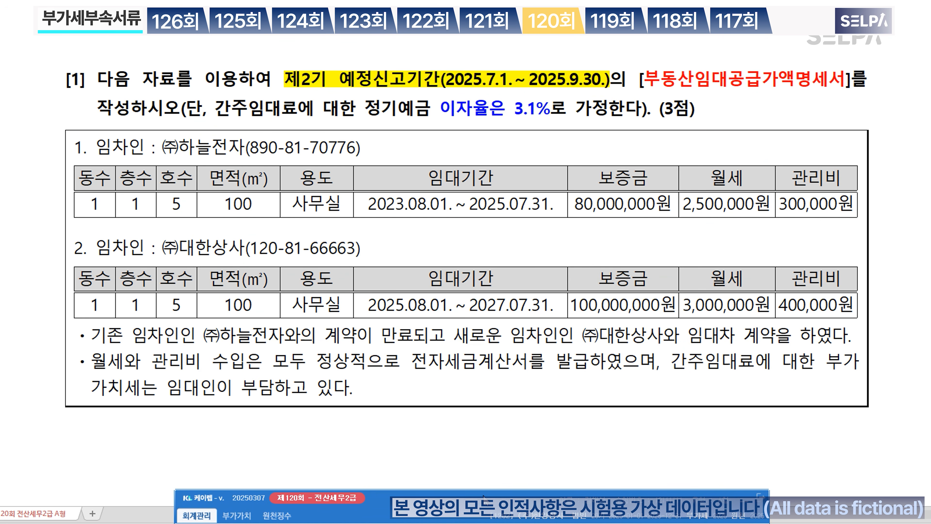
Step: Open 부동산임대공급가액명세서 via the ㅂㄷㅅ search for query period 07–09
key(ctrl+Return)
text(ㅂㄷㅅ)
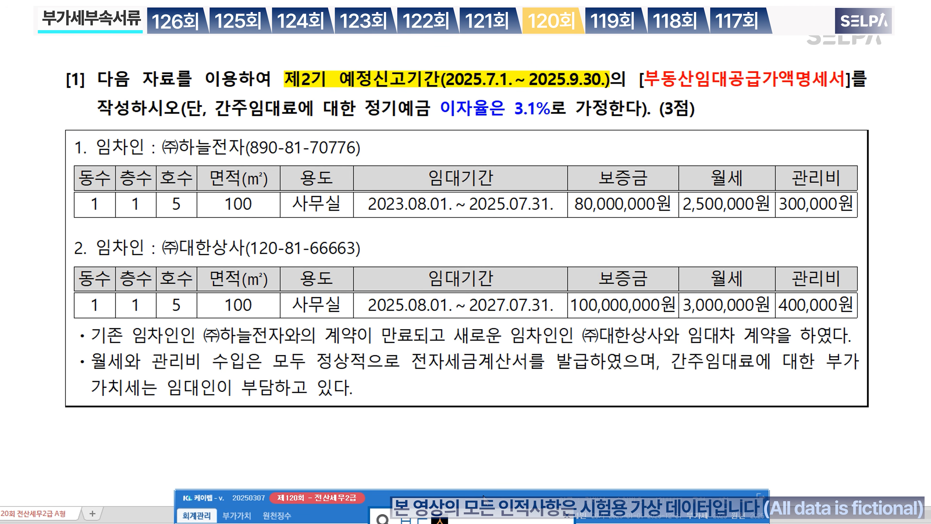
key(Return)
key(Return)
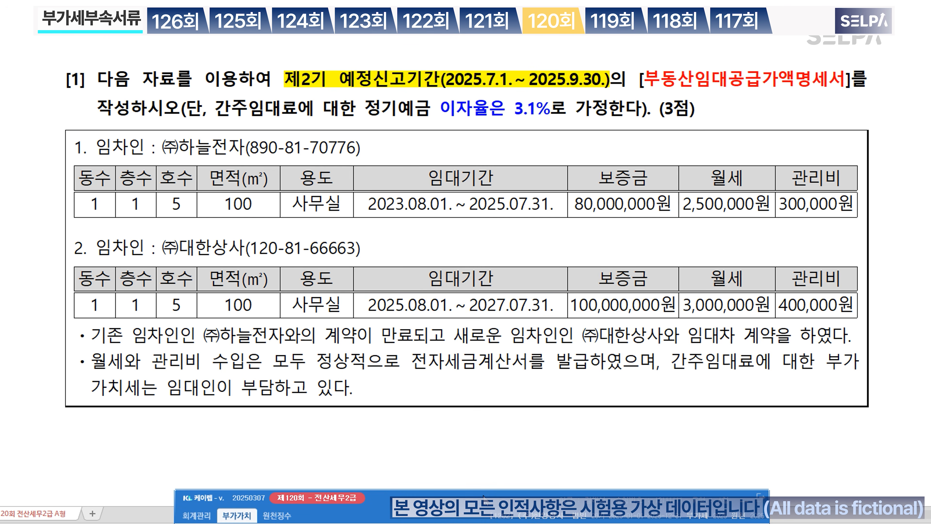
text(07)
key(Return)
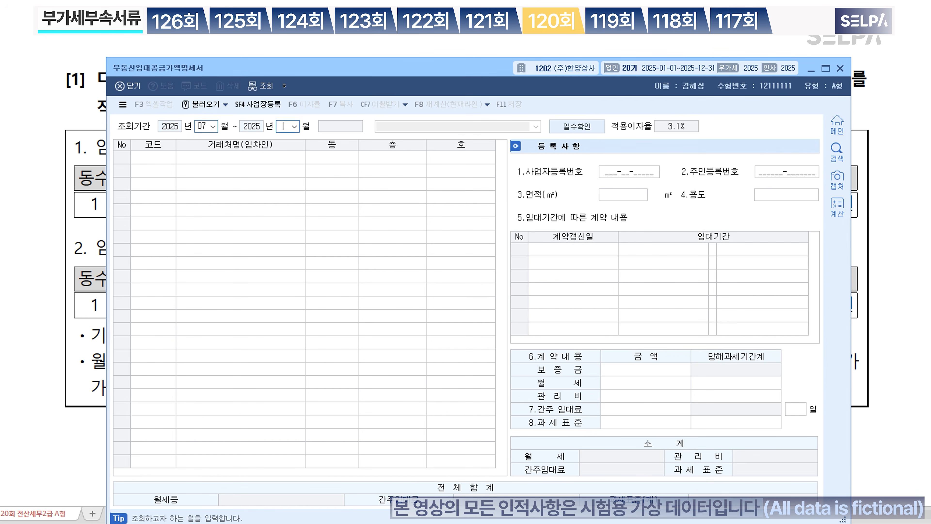
text(09)
key(Return)
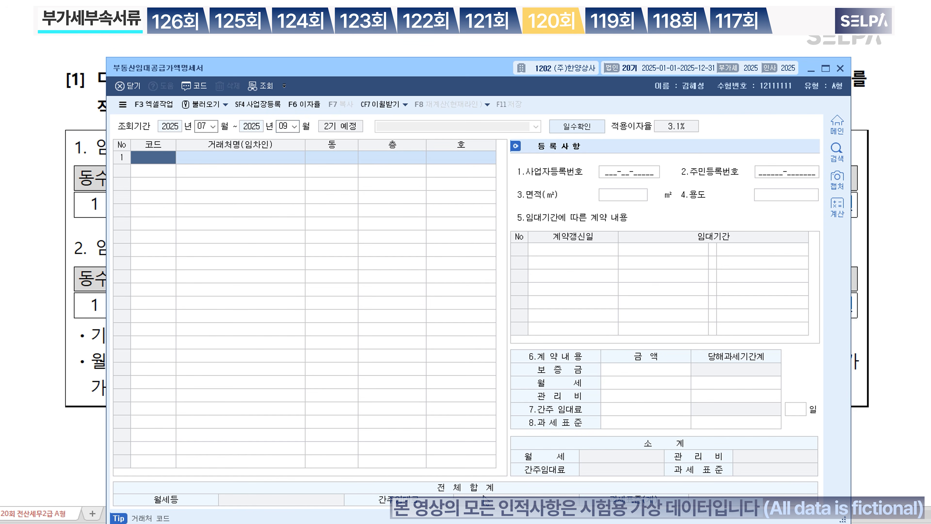
drag(468, 63, 460, 131)
Step: Apply the 3.1% interest rate to the statement
click(674, 200)
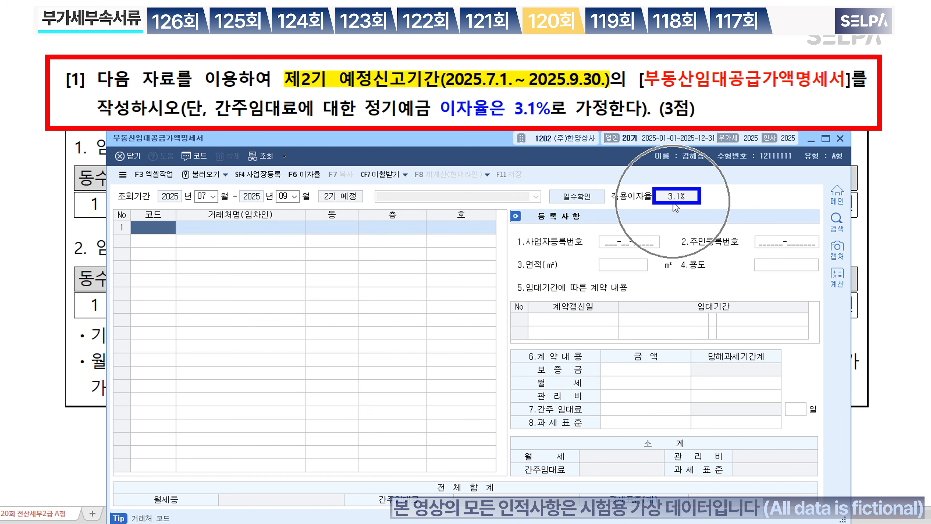
scroll(542, 90, down, 2)
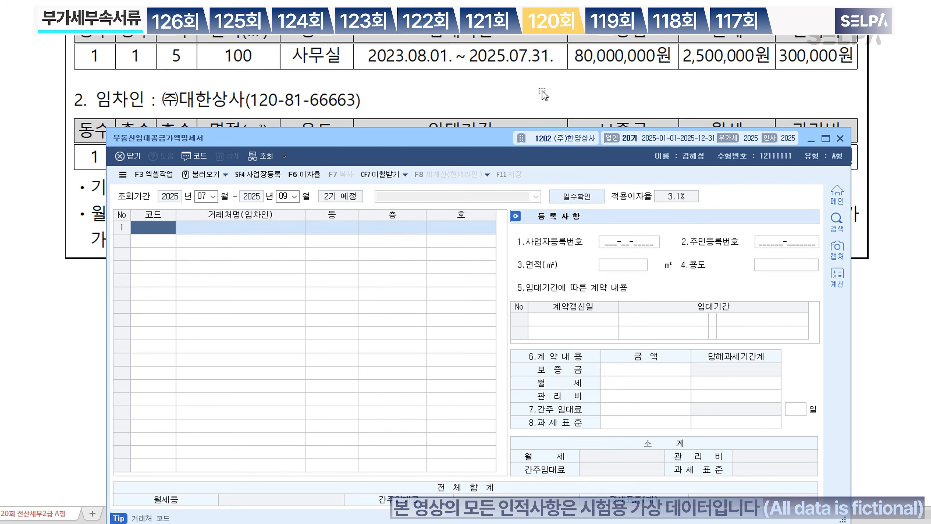
scroll(542, 90, up, 1)
drag(438, 142, 434, 168)
Step: Enter ㈜하늘전자 as the first tenant: building 1, floor 1, unit 5, 100 m² office
key(F2)
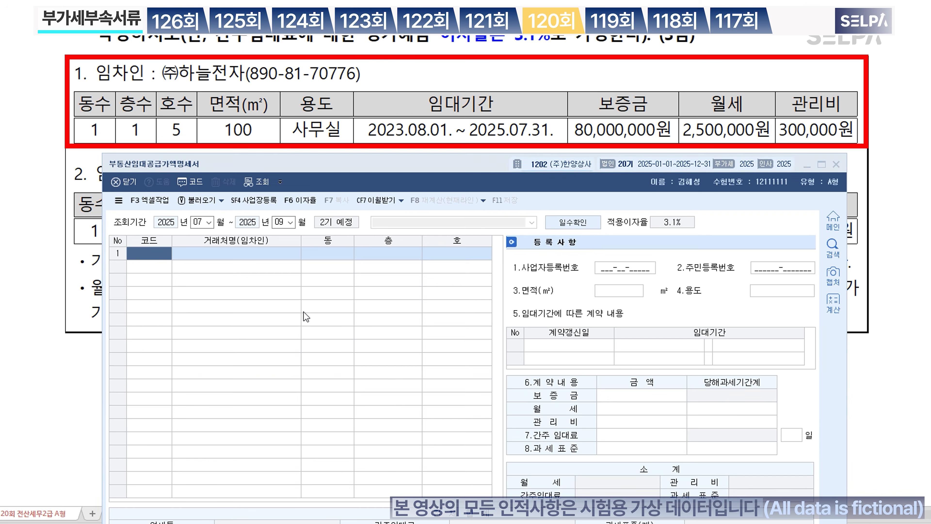
text(하늘)
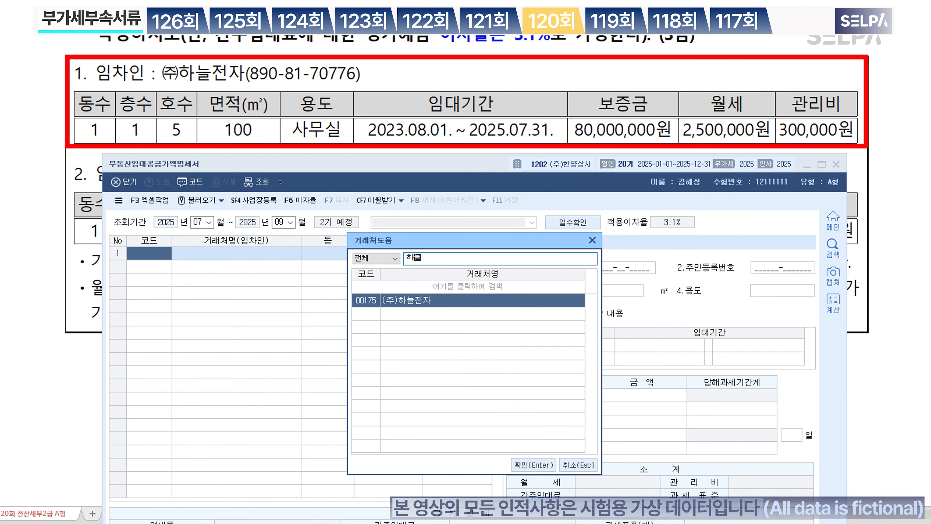
key(Return)
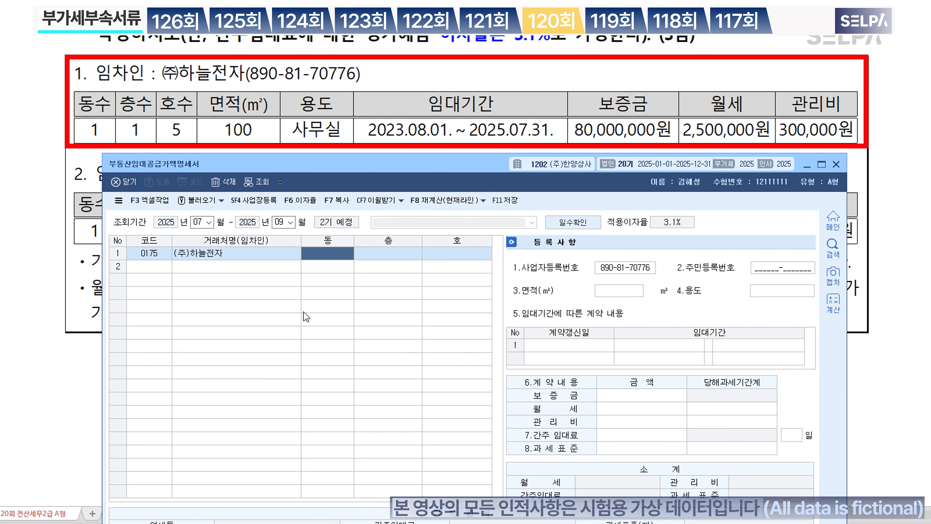
text(1)
key(Return)
text(1)
key(Return)
text(5)
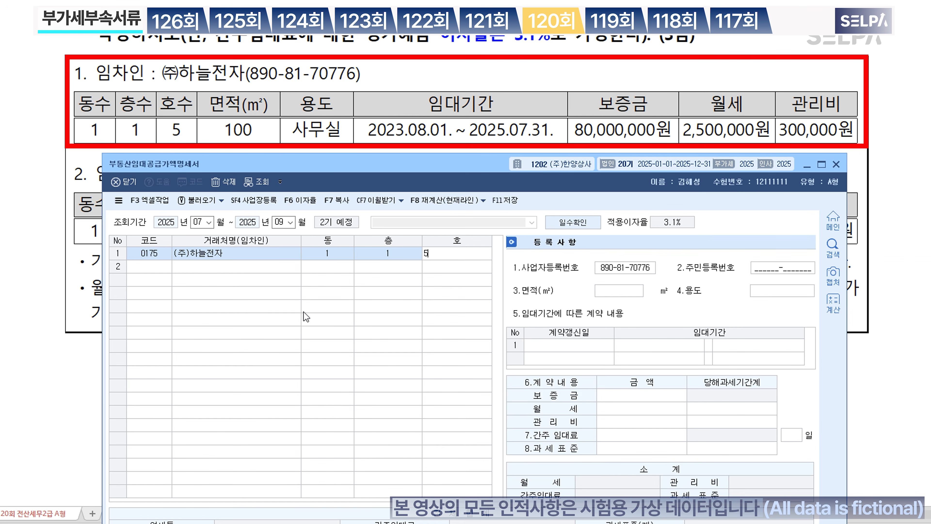
key(Return)
key(Return)
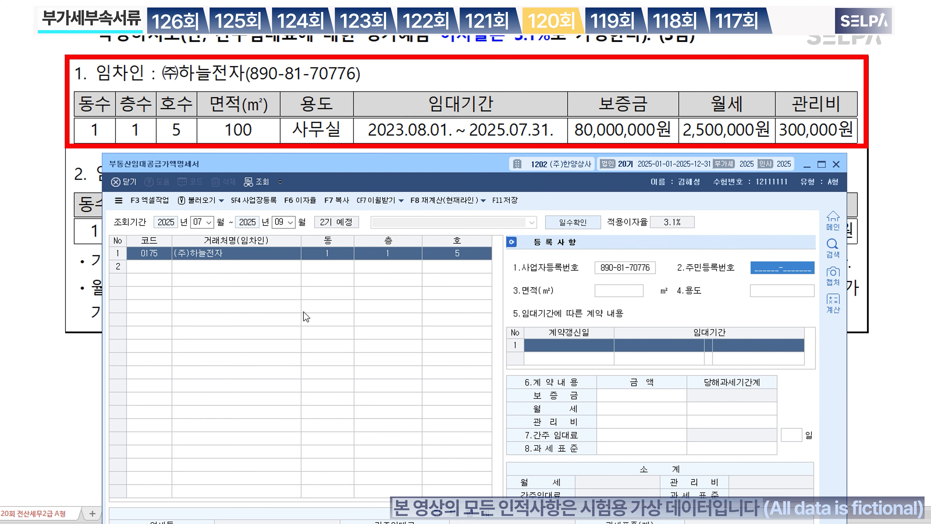
key(Return)
text(100)
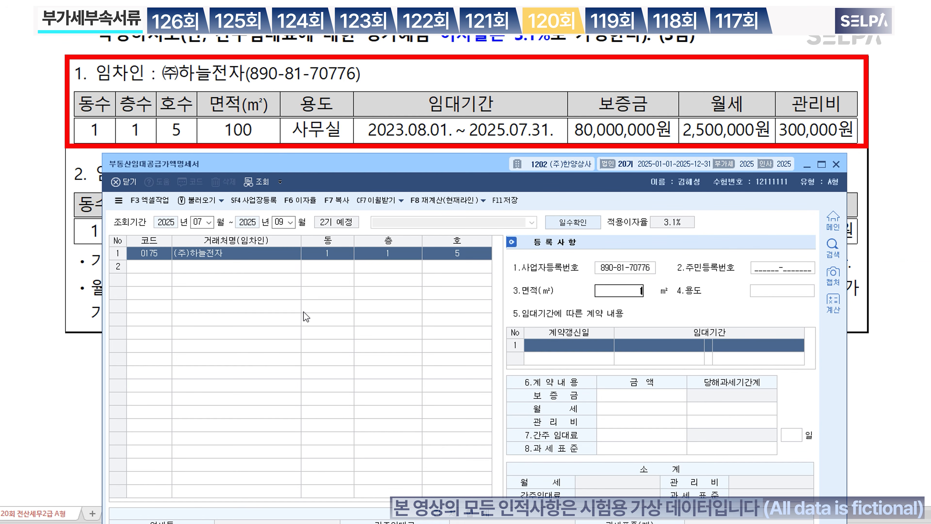
key(Return)
text(사무실)
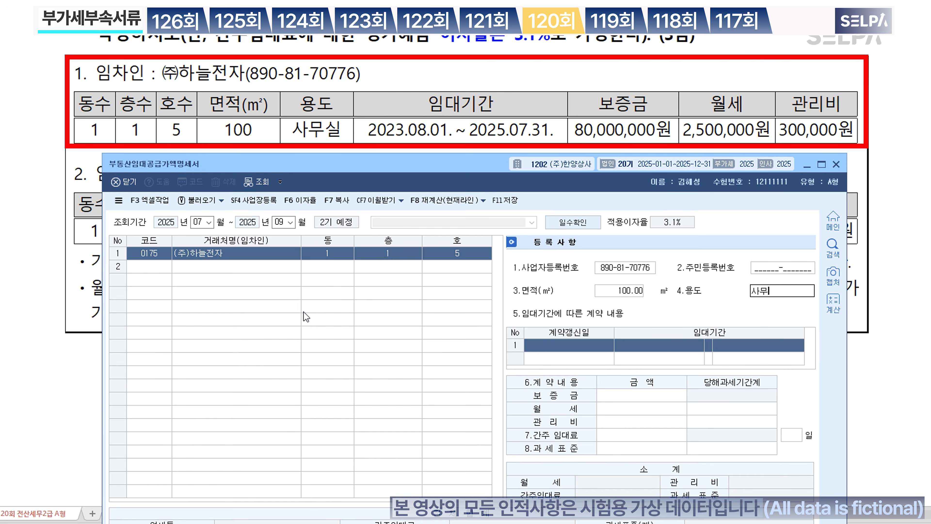
key(Return)
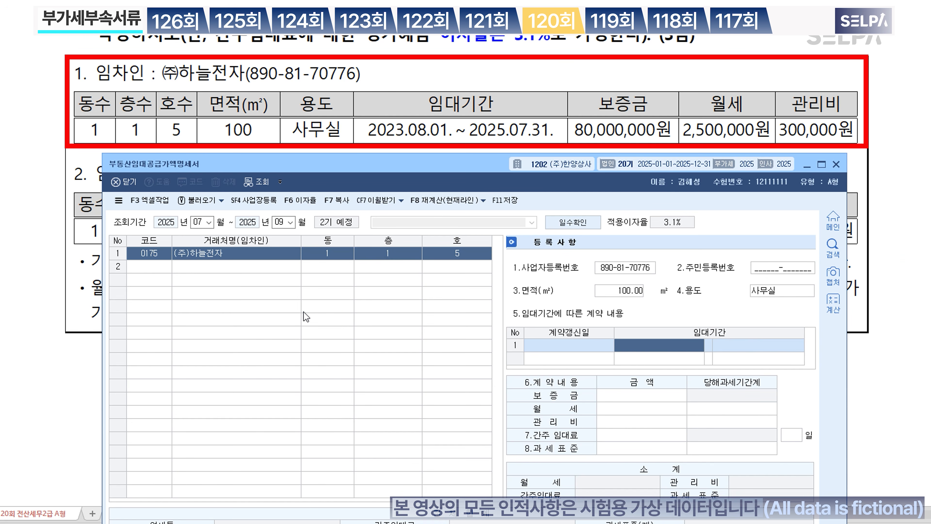
Step: Record its lease 2023-08-01 to 2025-07-31: 80,000,000 deposit, 2,500,000 rent, 300,000 fee
text(2023080)
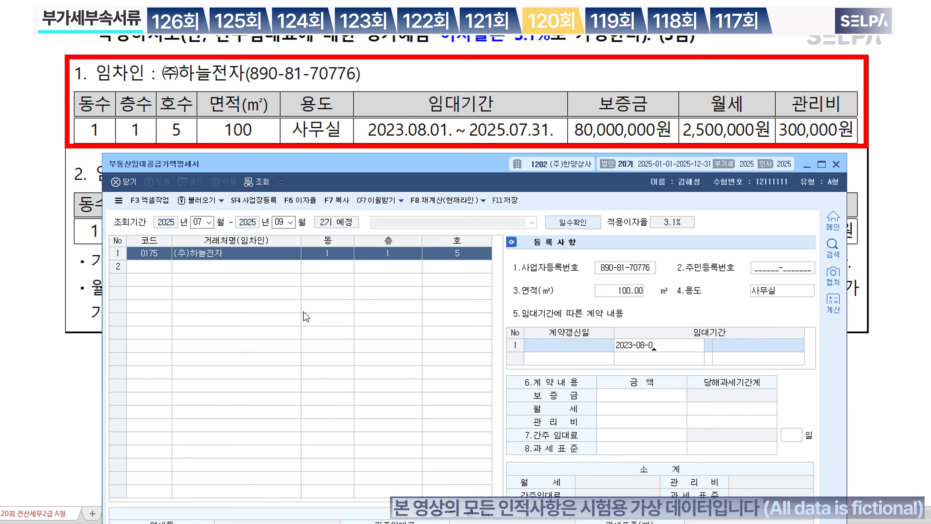
text(12025073)
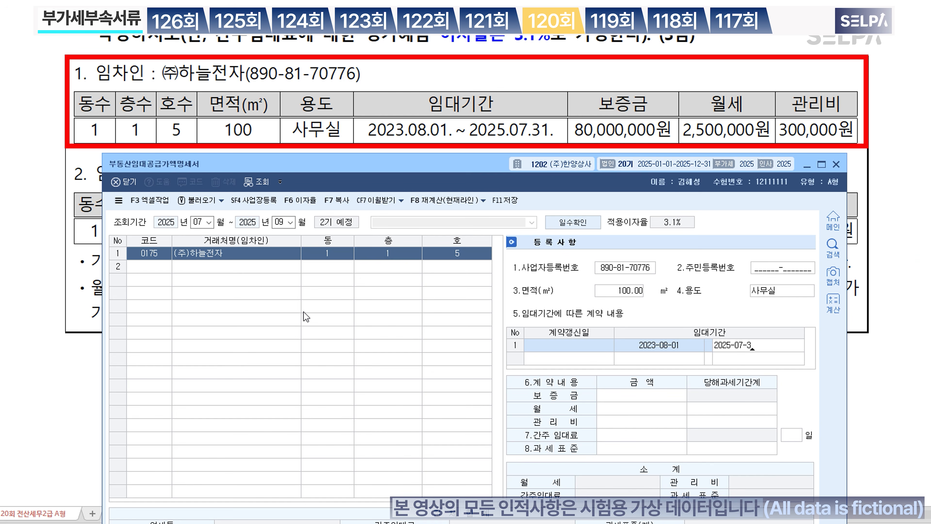
text(180000000)
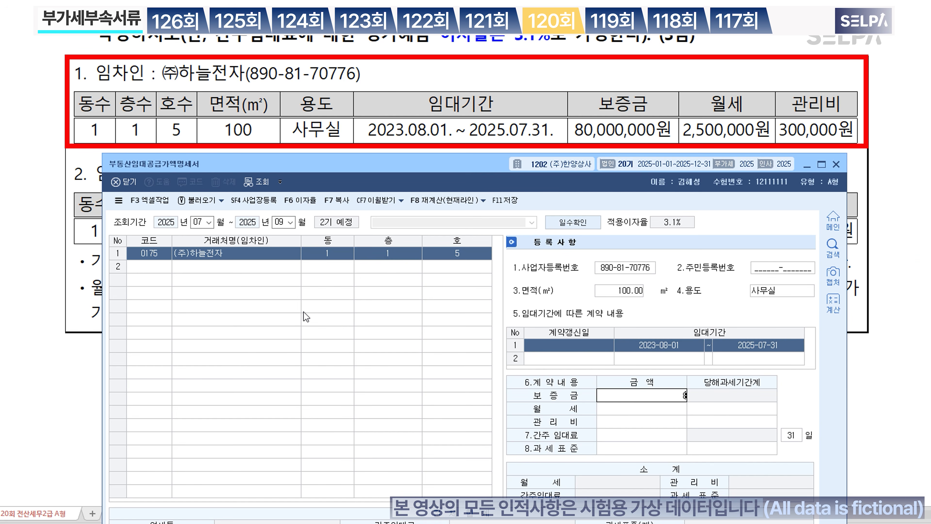
key(Return)
text(2500000)
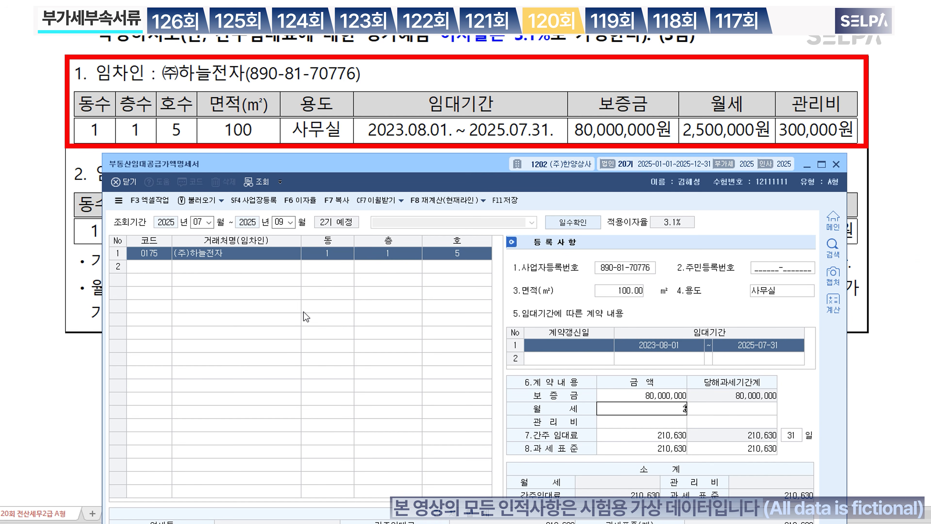
key(Return)
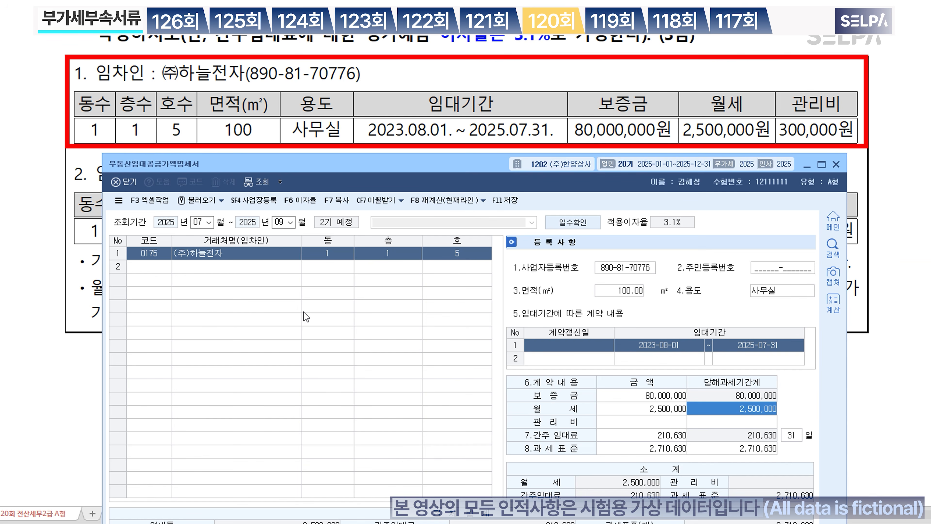
key(Return)
text(3000000)
key(Return)
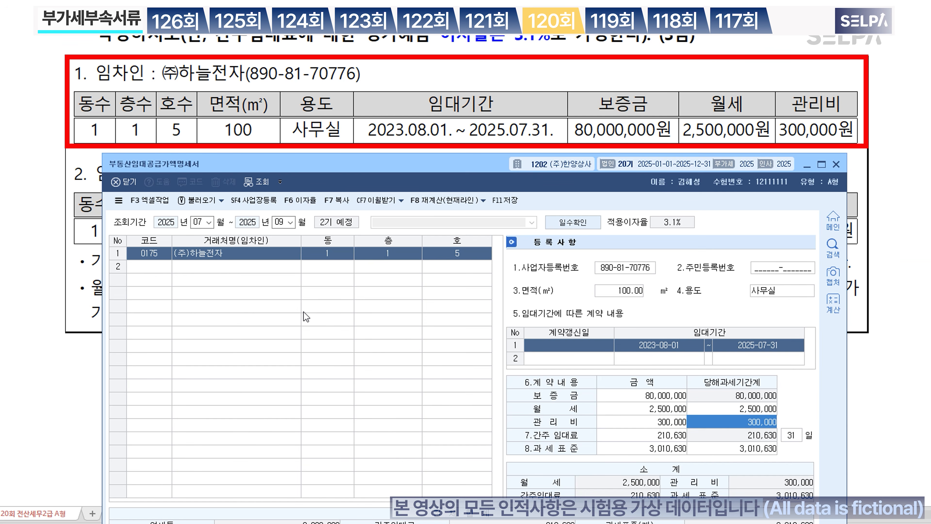
key(Return)
key(Return)
key(Return)
key(Return)
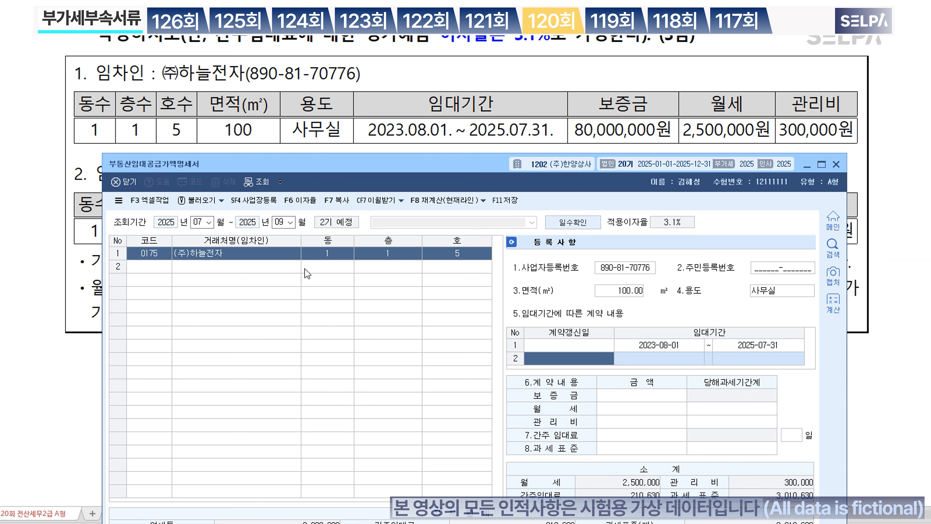
scroll(395, 94, down, 2)
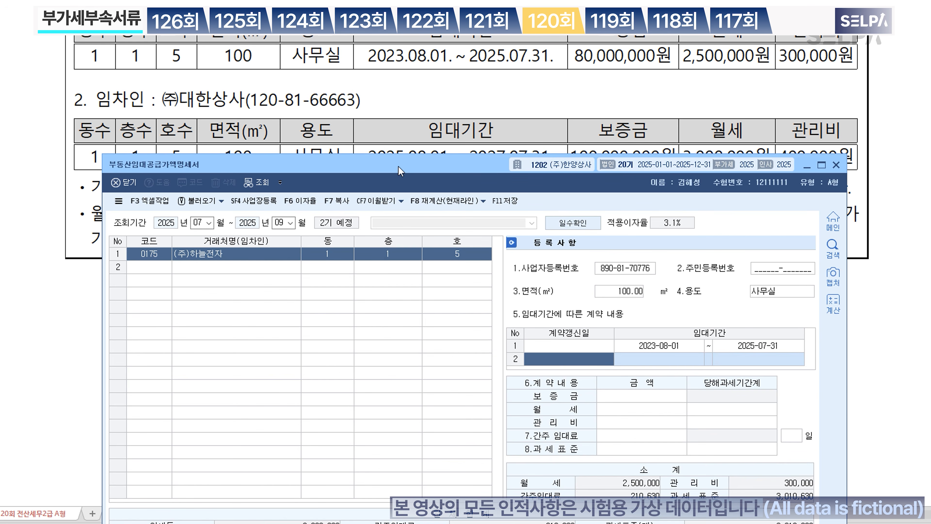
Step: Add ㈜대한상사 in row 2 at building 1, floor 1, unit 5, 100 m² office
drag(401, 171, 397, 190)
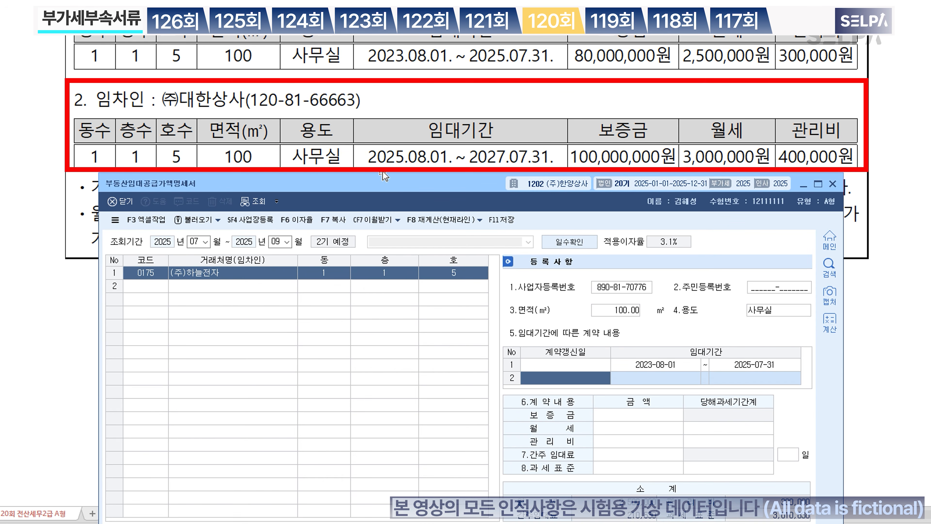
click(151, 287)
key(F2)
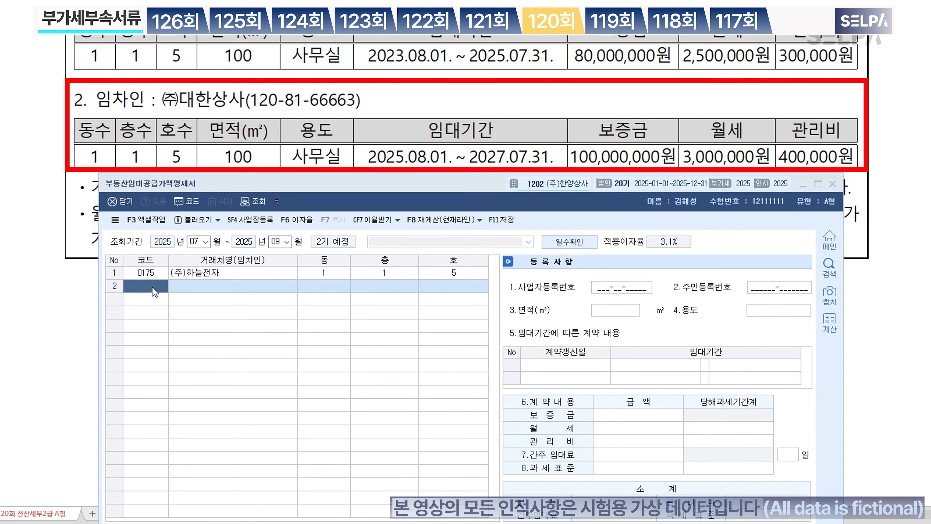
text(대한)
key(Return)
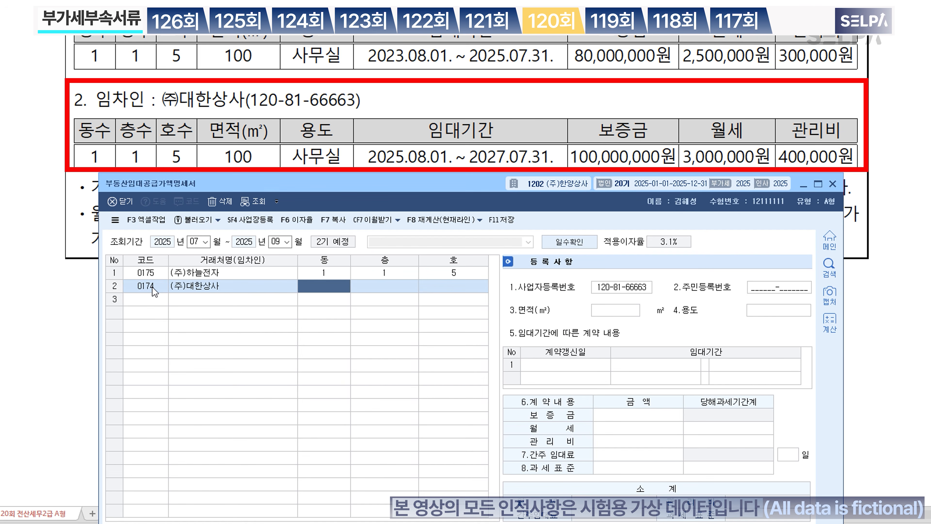
text(1)
key(Return)
text(1)
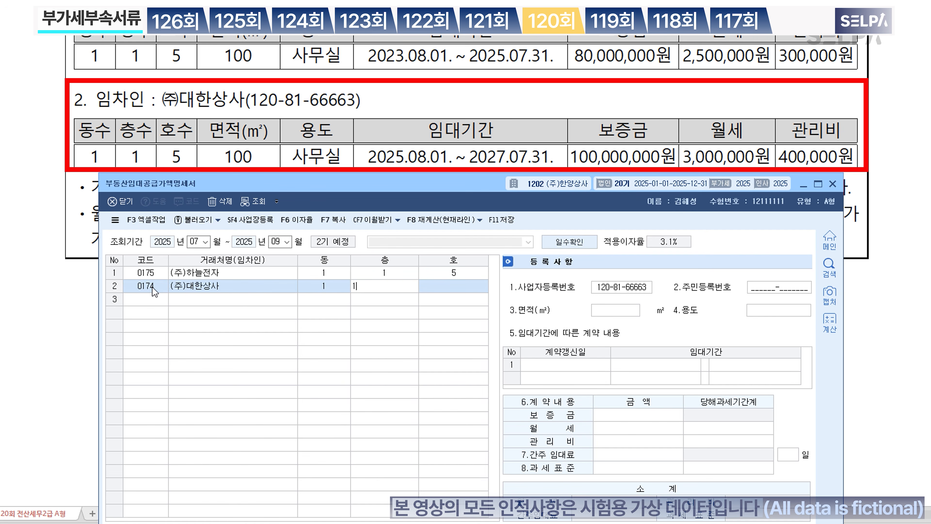
key(Return)
text(5)
key(Return)
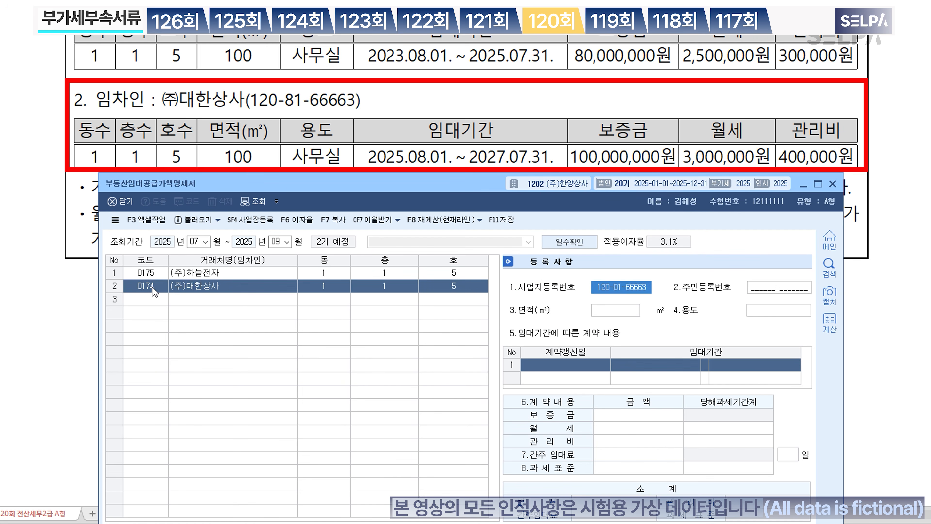
text(100)
key(Return)
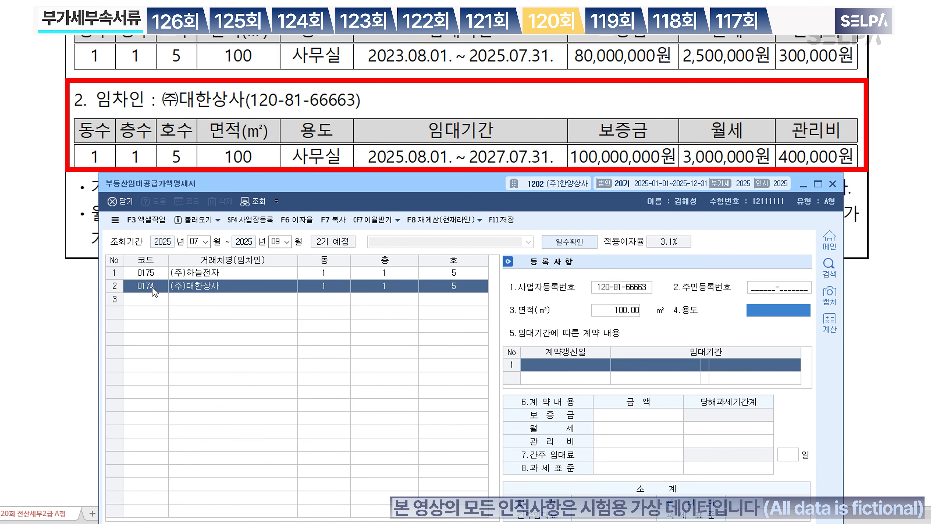
text(사무실)
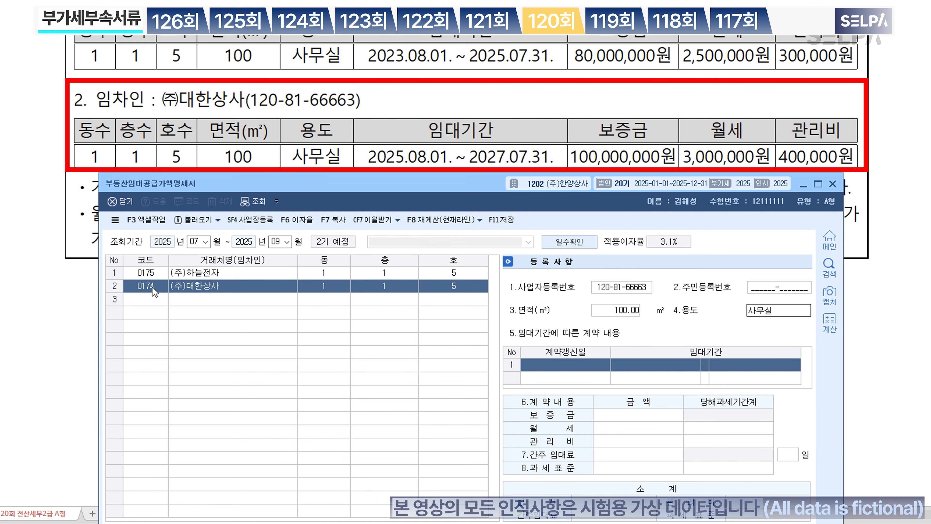
key(Return)
Step: Record its lease 2025-08-01 to 2027-07-31: 100,000,000 deposit, 3,000,000 rent, 400,000 fee
text(20250801)
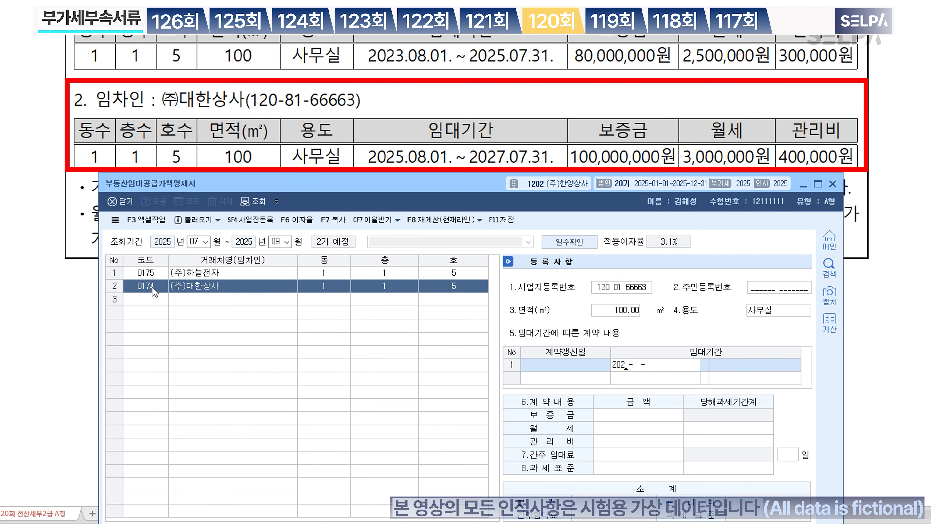
key(Return)
text(20)
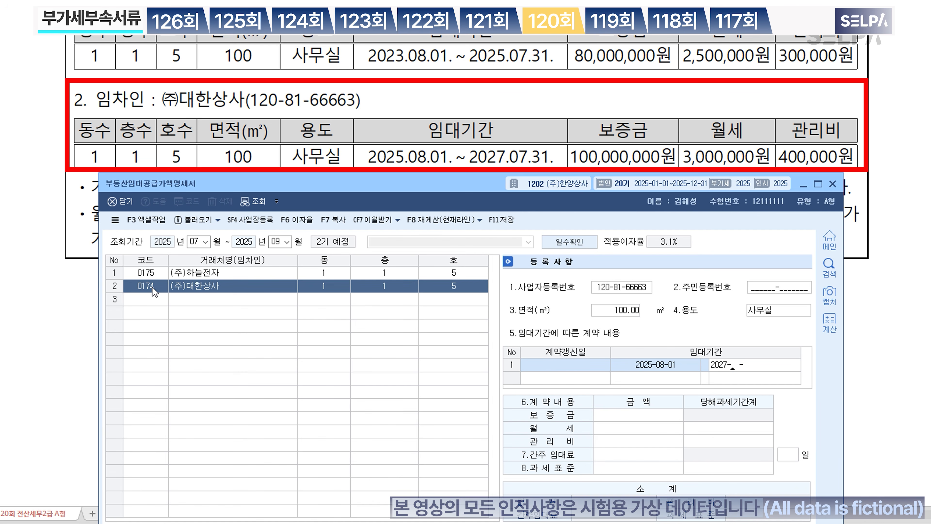
text(27-07-31)
key(Return)
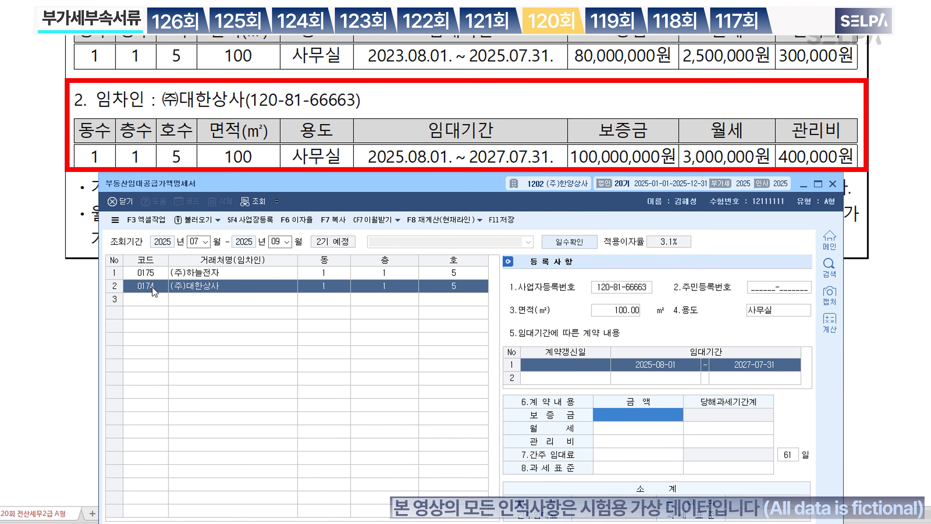
text(100000000)
key(Return)
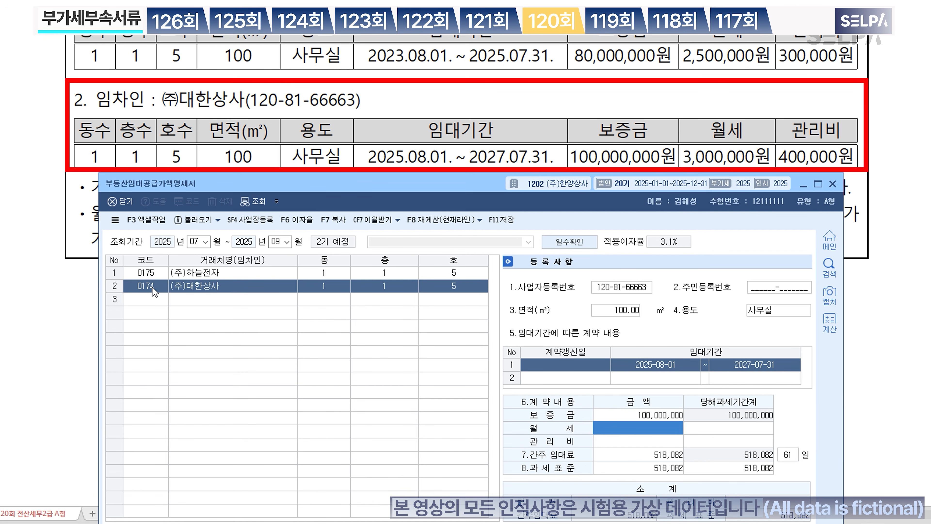
text(3000000)
key(Return)
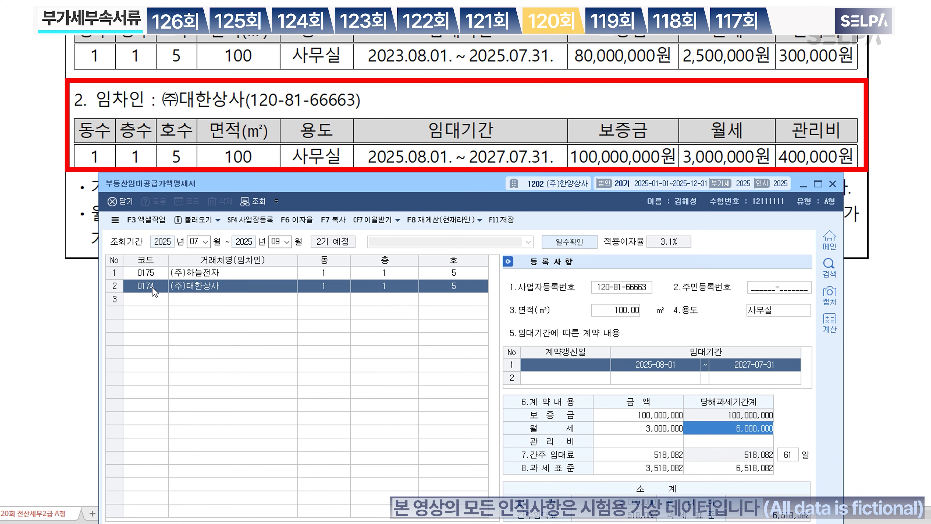
text(4000000)
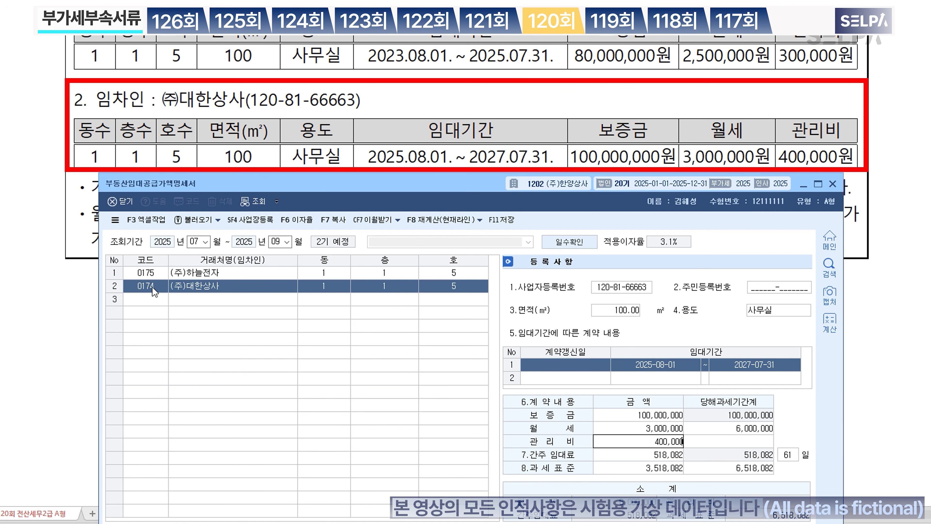
key(Return)
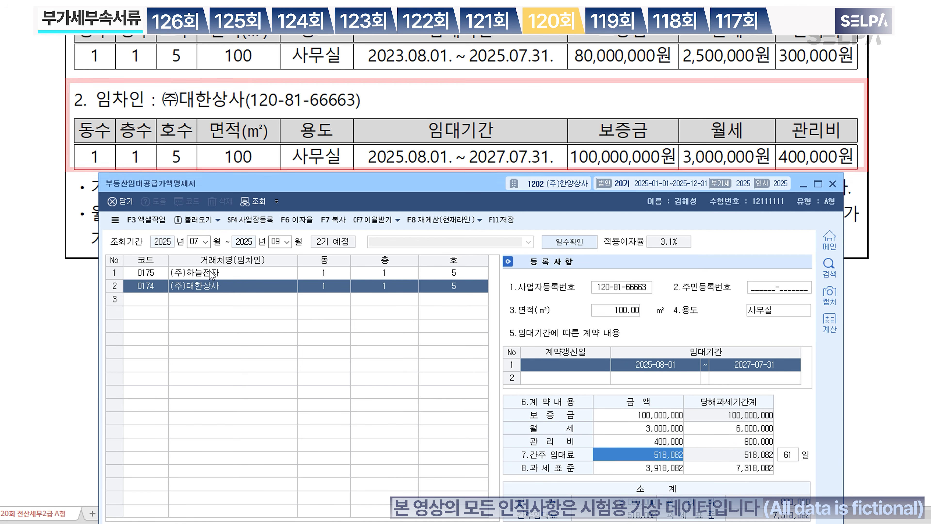
drag(440, 176, 445, 66)
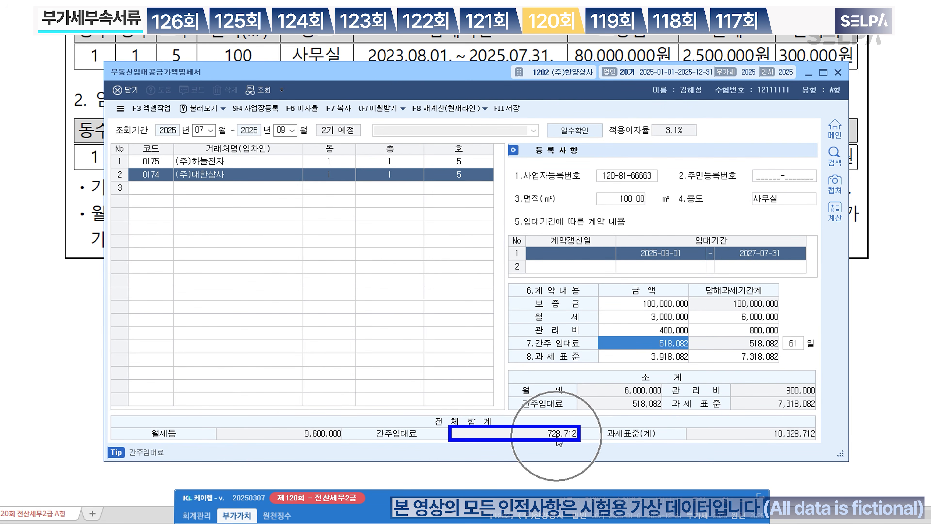
Step: Commit the second tenant, save the statement showing 728,712 deemed rent, and close it
click(164, 192)
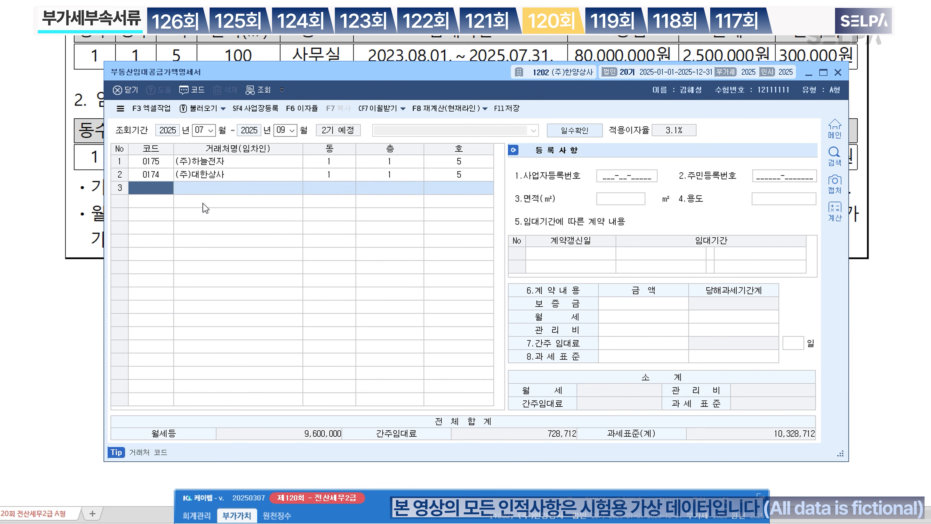
click(513, 114)
key(Escape)
key(Escape)
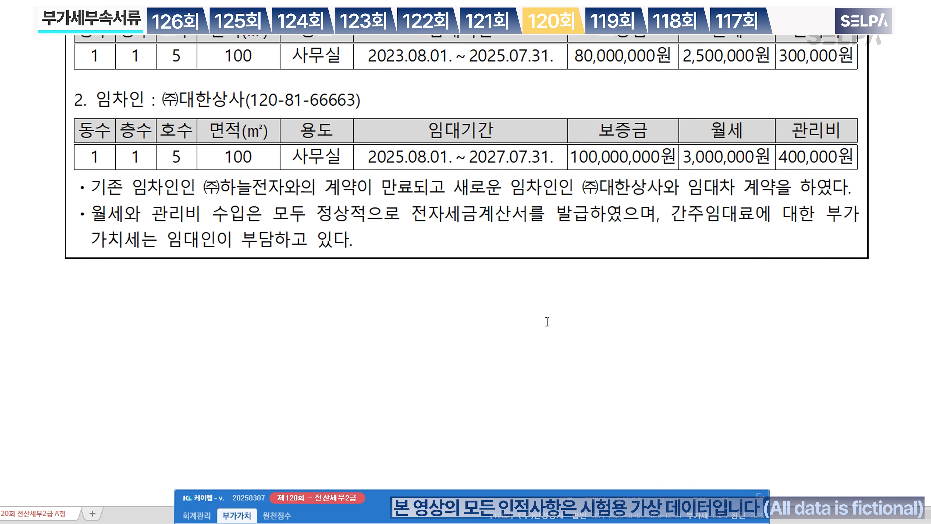
scroll(728, 230, up, 8)
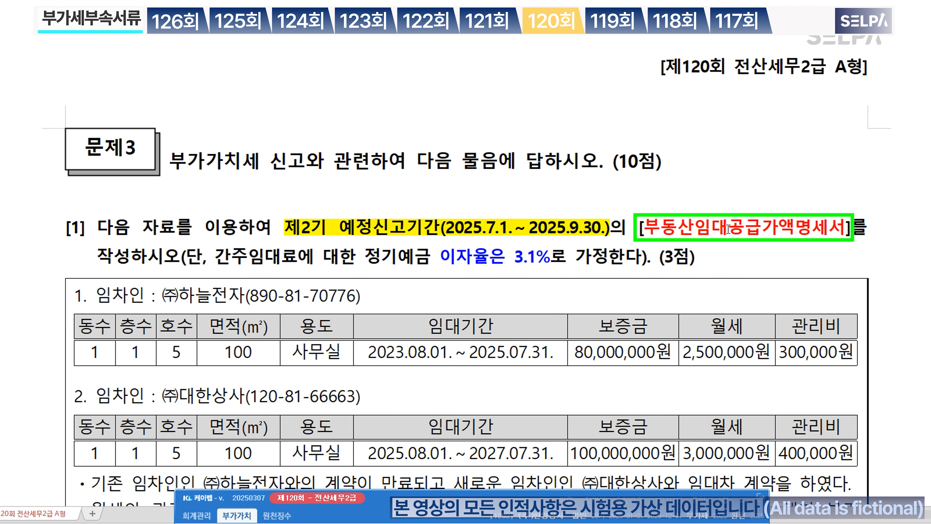
click(731, 229)
scroll(648, 299, down, 6)
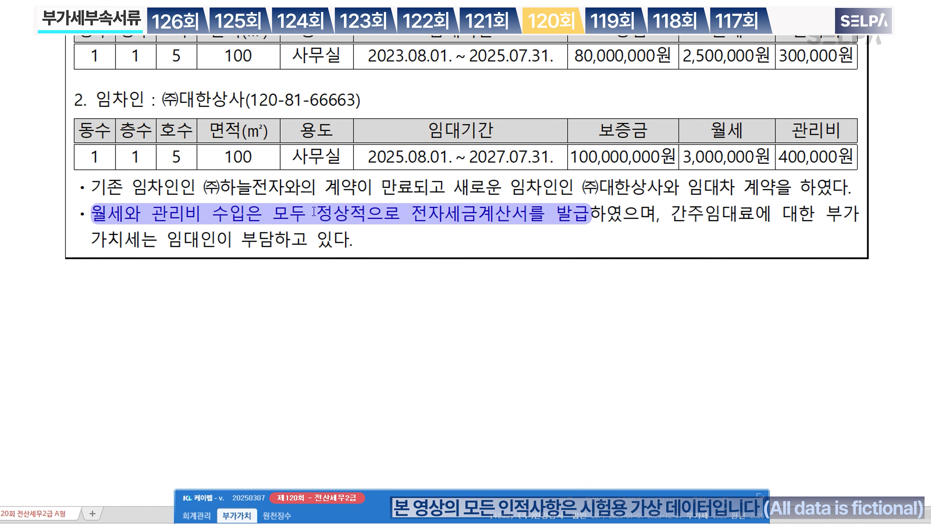
drag(411, 215, 593, 213)
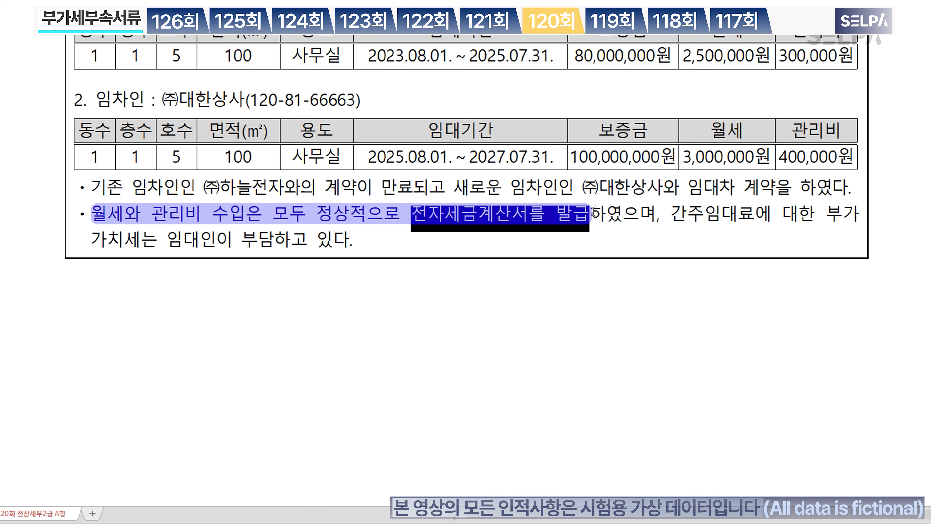
click(553, 229)
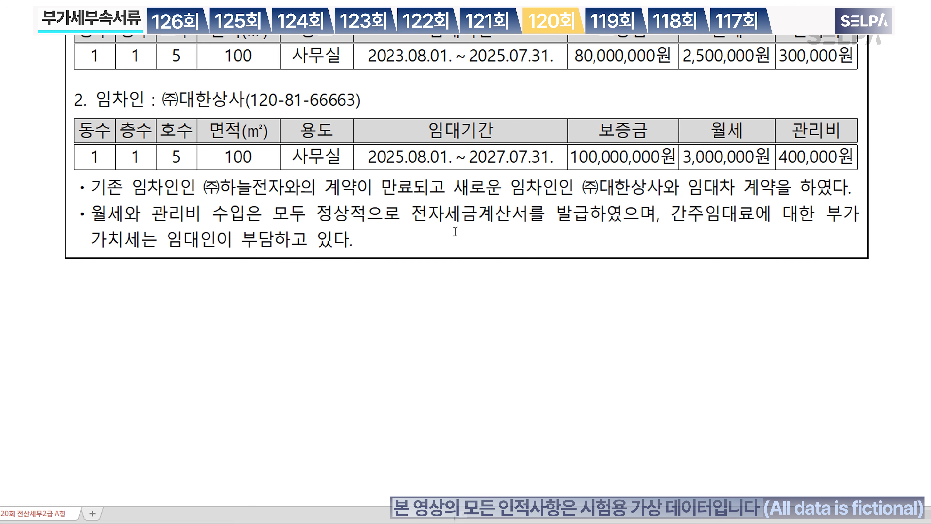
drag(411, 217, 586, 221)
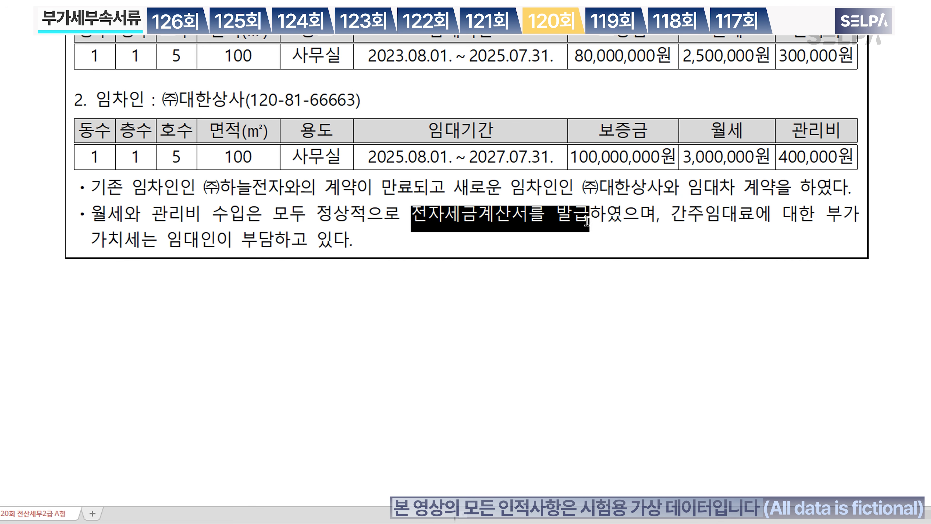
scroll(542, 244, up, 3)
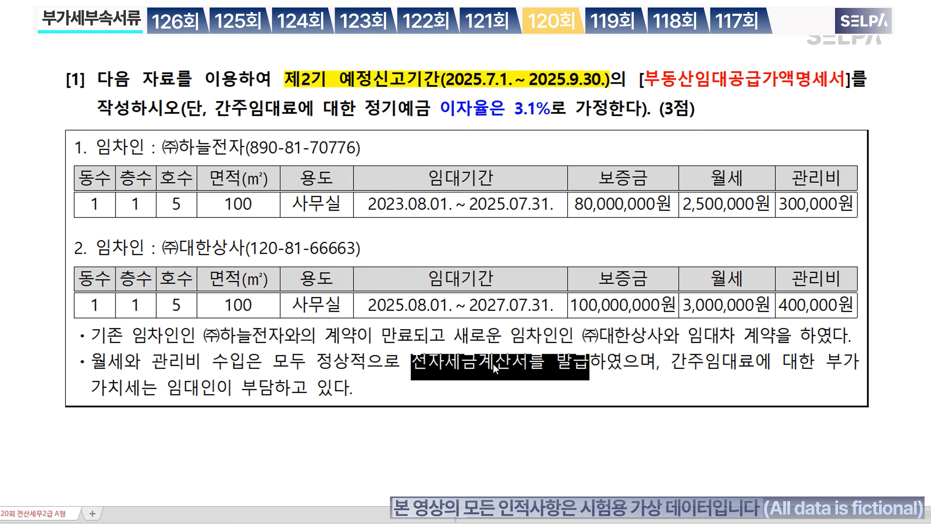
click(479, 378)
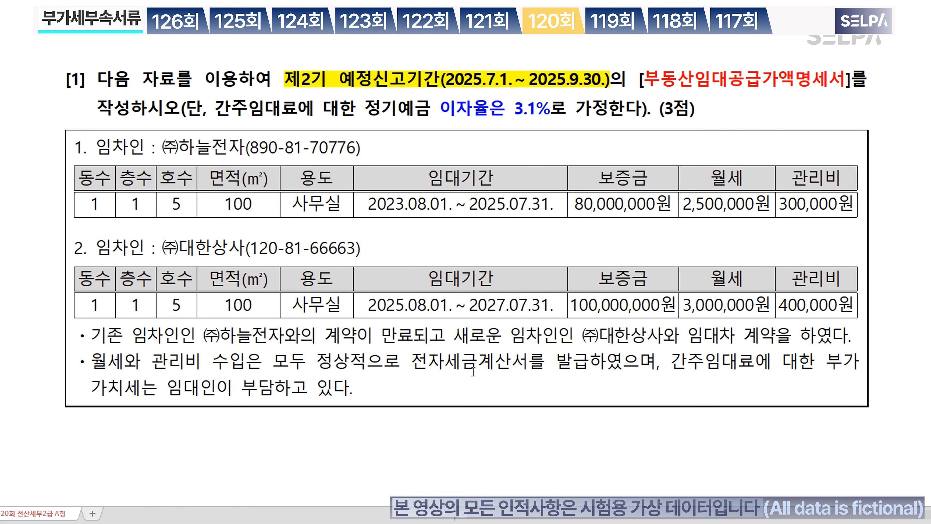
scroll(495, 347, down, 10)
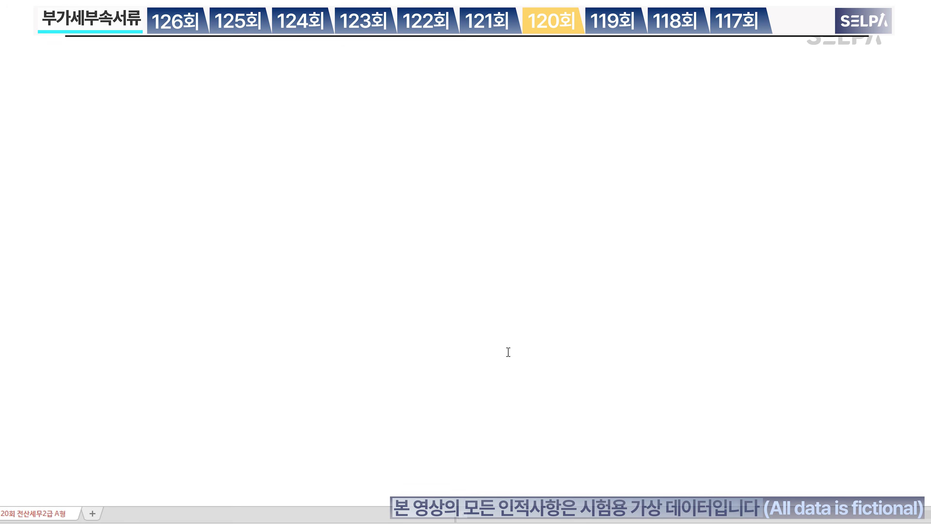
Step: Bring problem [2] into view and highlight its '제1기 확정신고기간 부가가치세신고서' requirement
scroll(518, 354, down, 10)
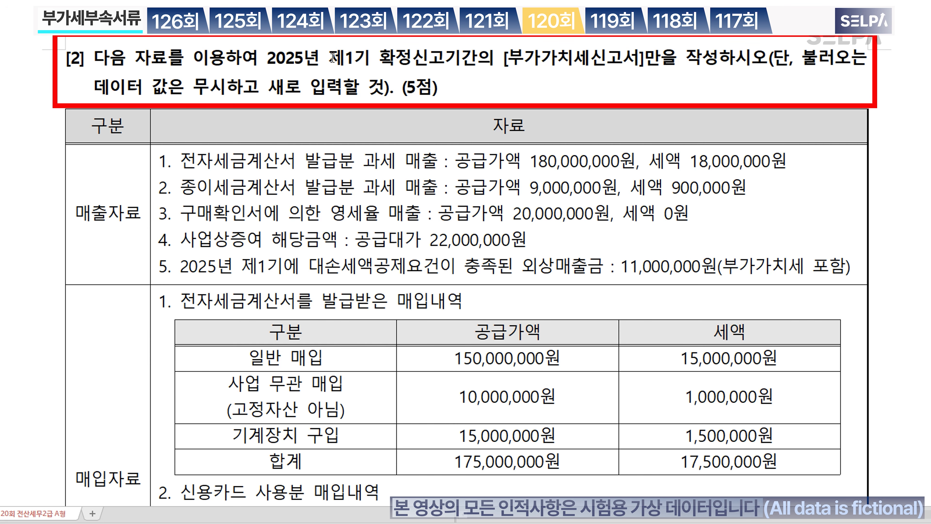
drag(331, 58, 638, 51)
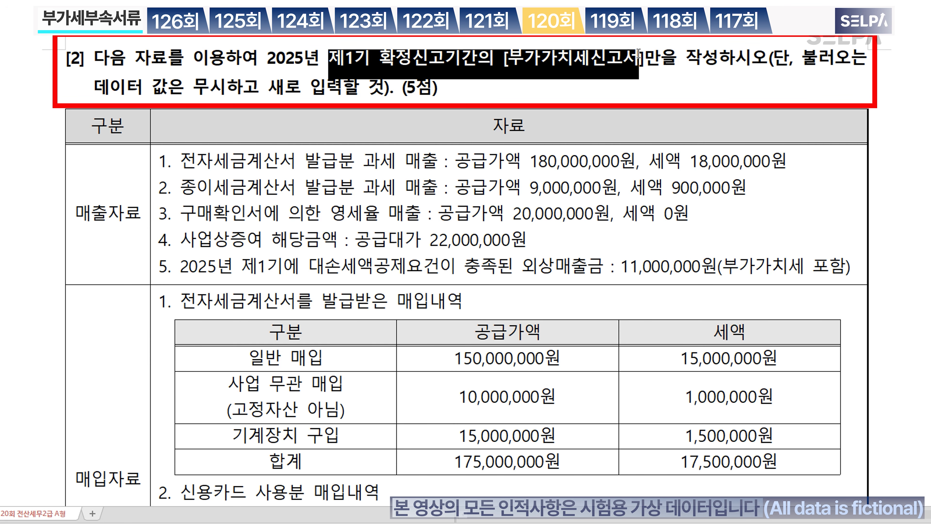
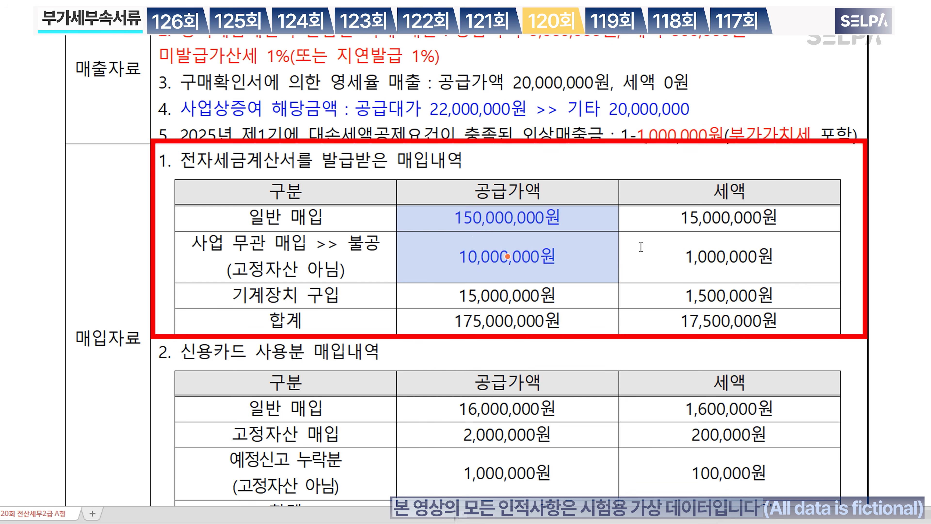
Step: Colour the first two tax amounts in purchase table 1 blue
drag(680, 222, 695, 262)
key(ctrl+m)
key(b)
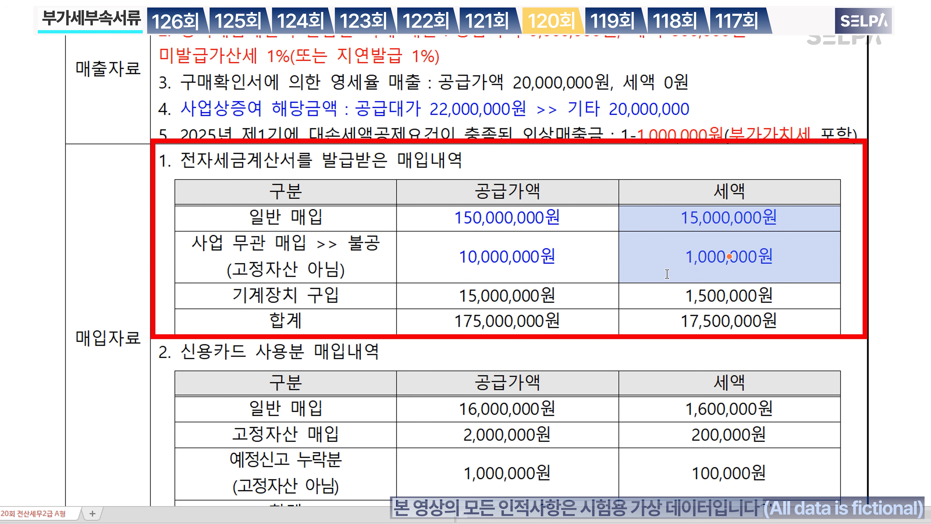
click(461, 267)
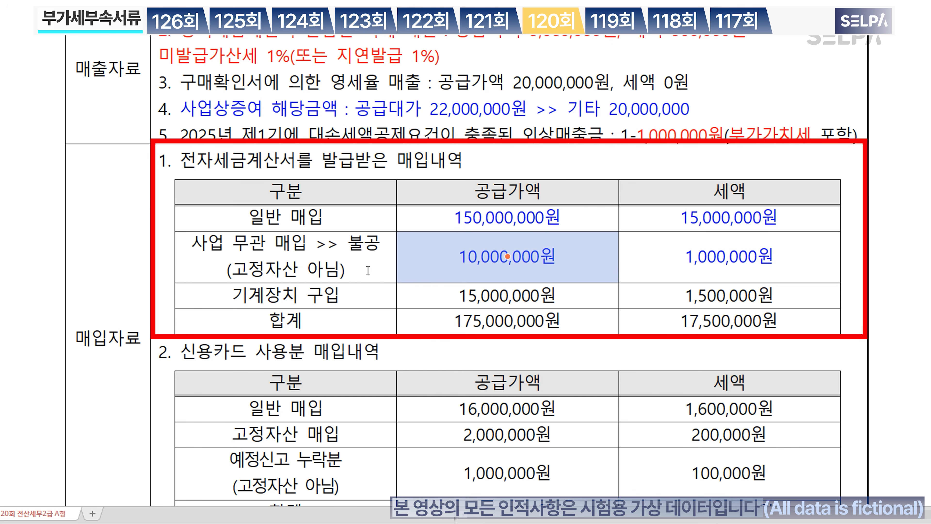
click(285, 296)
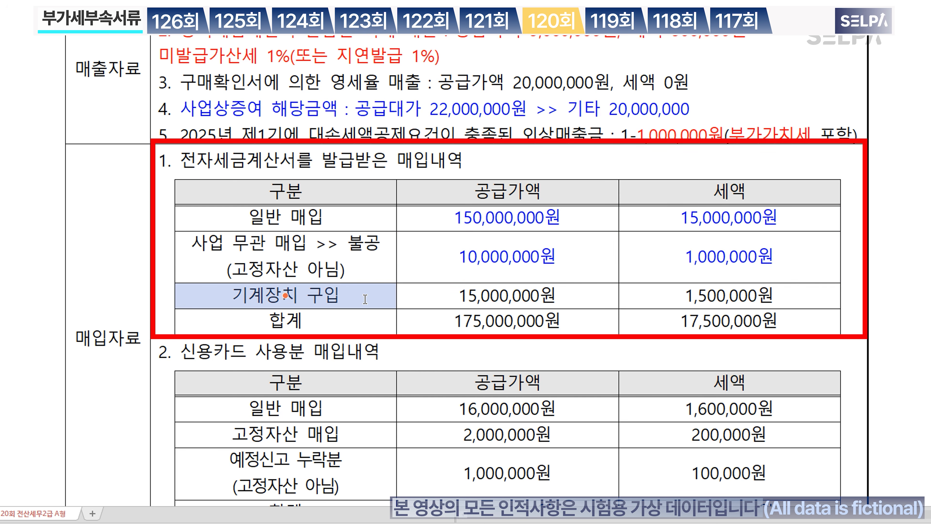
click(365, 299)
scroll(366, 299, down, 2)
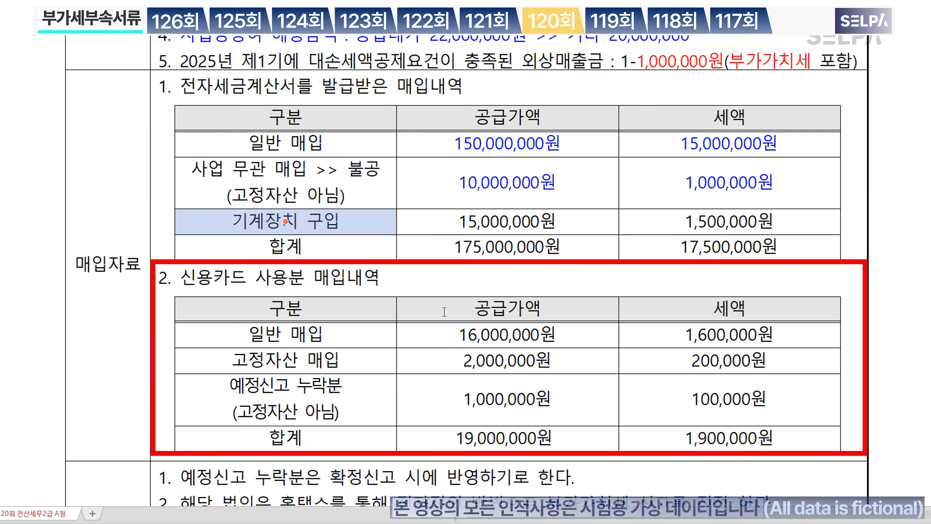
click(337, 343)
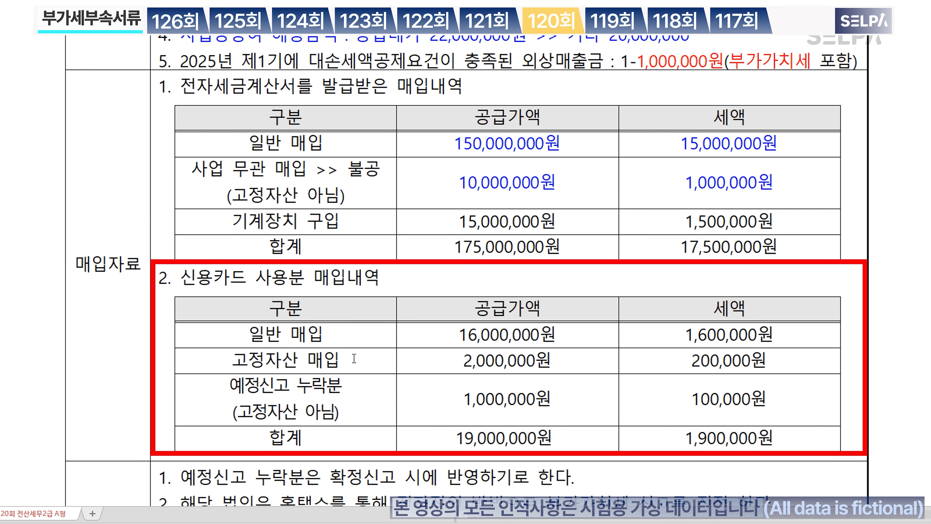
Step: Colour the 예정신고 누락분 row (1,000,000 / 100,000) green
drag(308, 409, 699, 405)
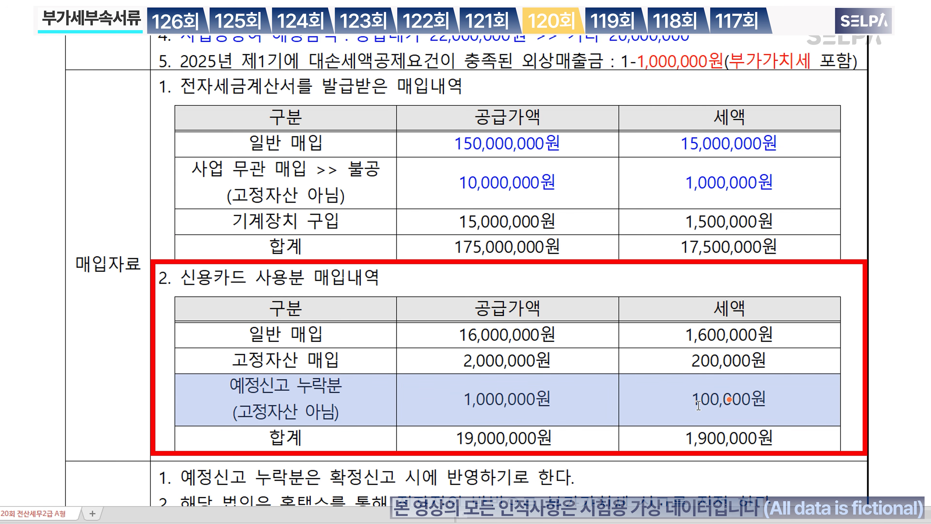
key(ctrl+m)
key(g)
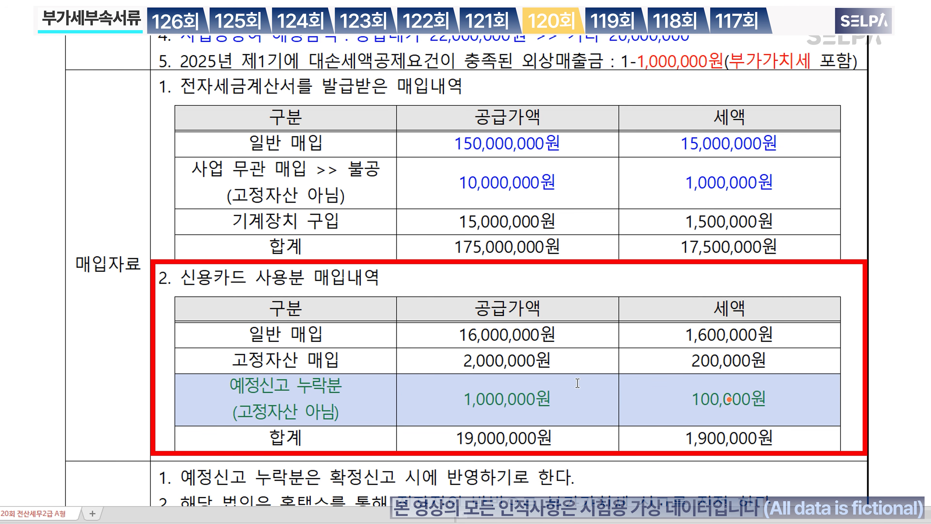
click(464, 403)
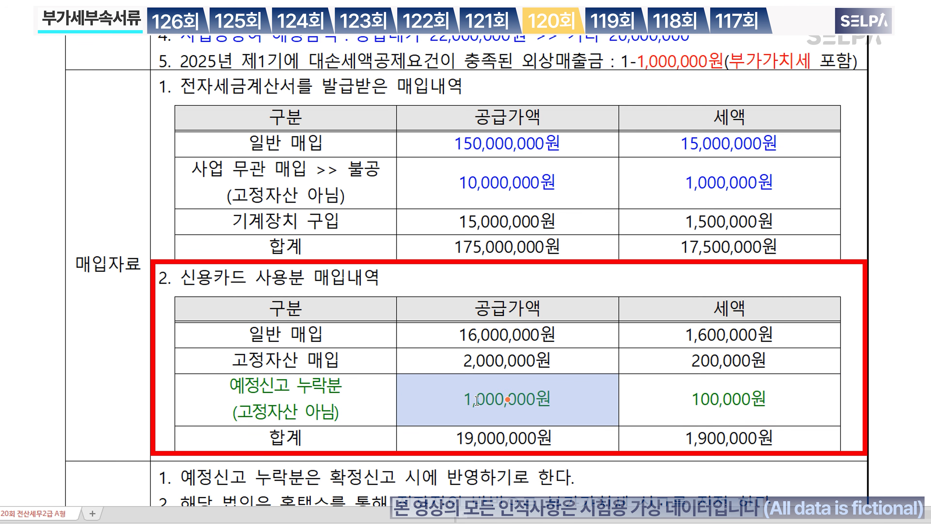
scroll(477, 400, down, 3)
scroll(482, 401, down, 3)
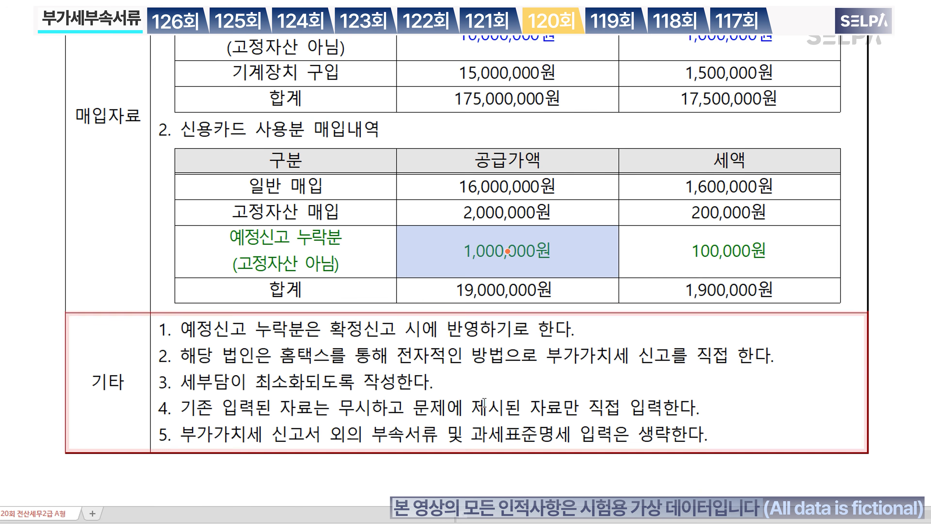
scroll(563, 339, up, 8)
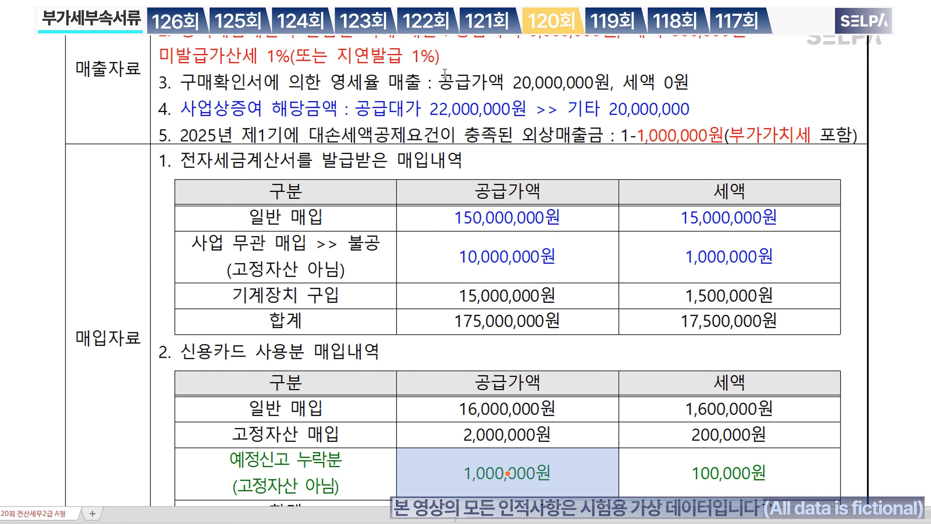
scroll(484, 128, up, 6)
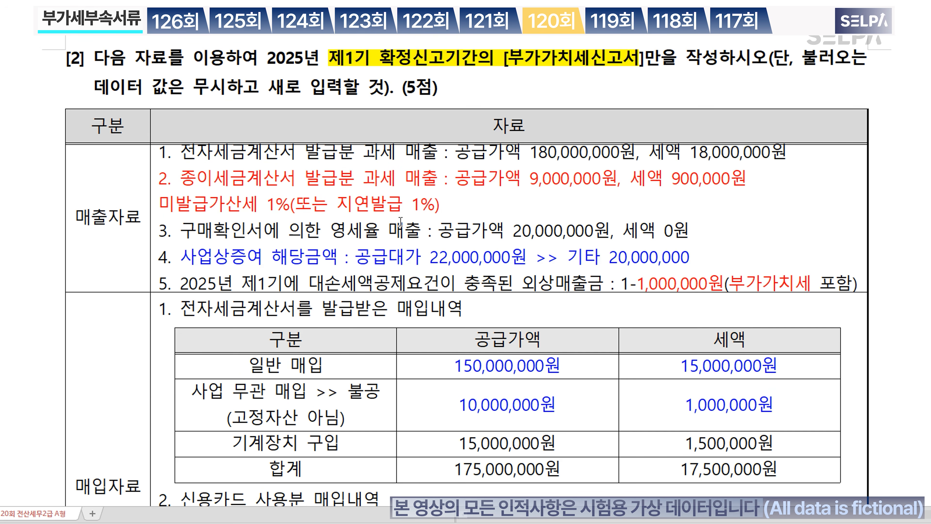
Step: Open the 부가가치세신고서 via menu search (ㅂㄱㄱ) for the period 4/1 to 6/30
key(alt+Tab)
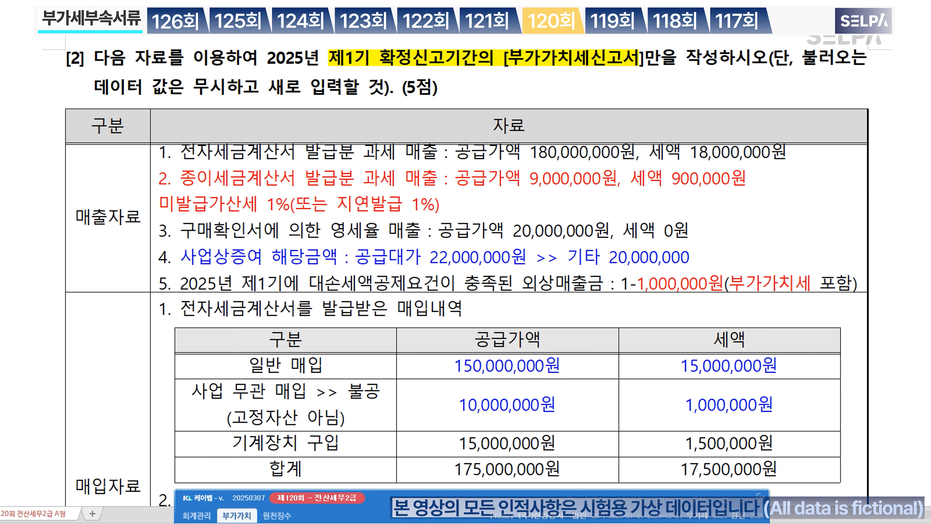
key(ctrl+Return)
text(ㅂㄱㄱ)
key(Return)
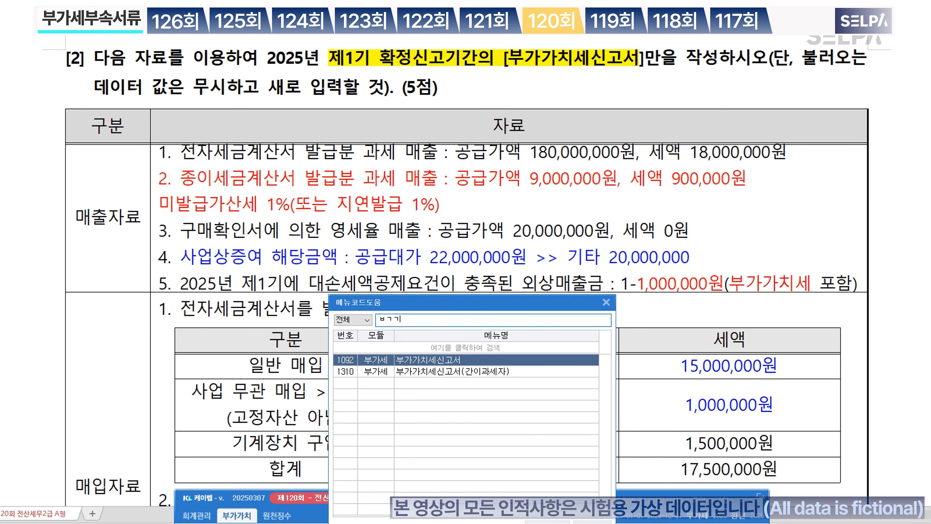
key(Return)
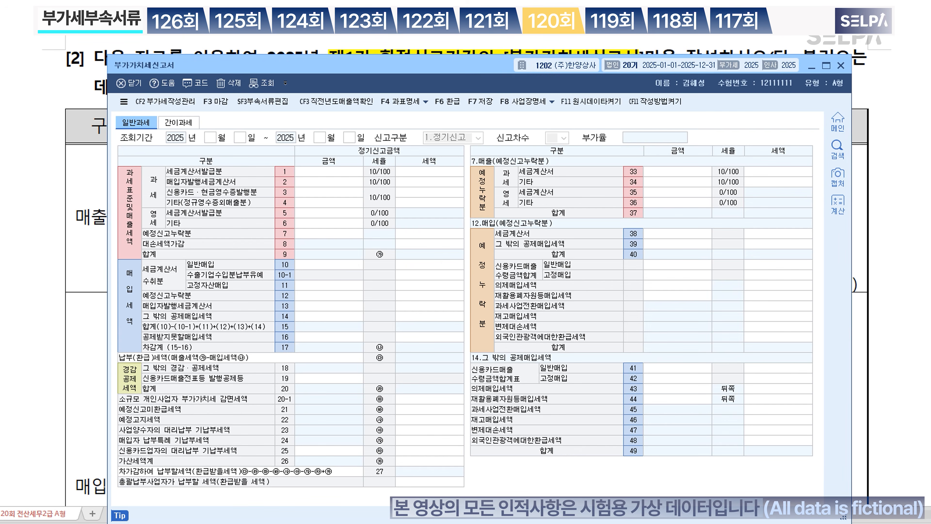
text(4)
key(Return)
text(1)
key(Return)
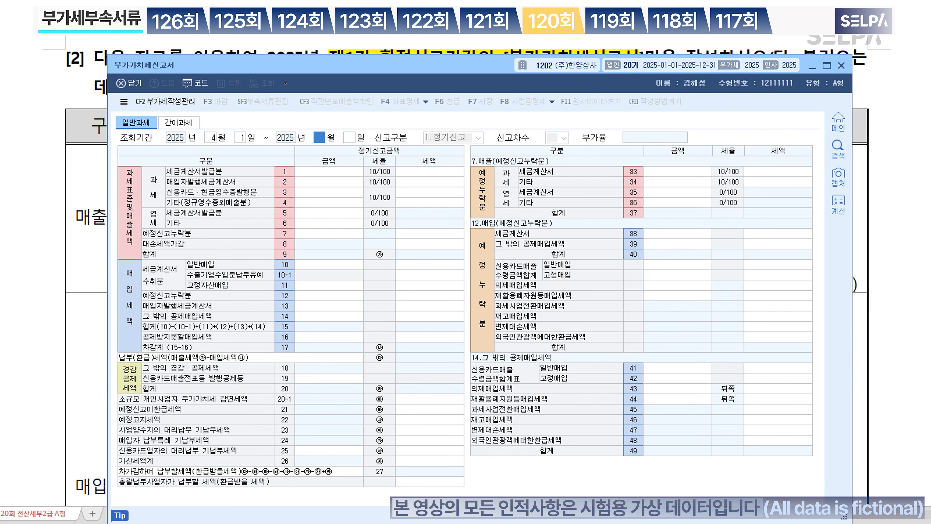
text(6)
key(Return)
text(30)
key(Return)
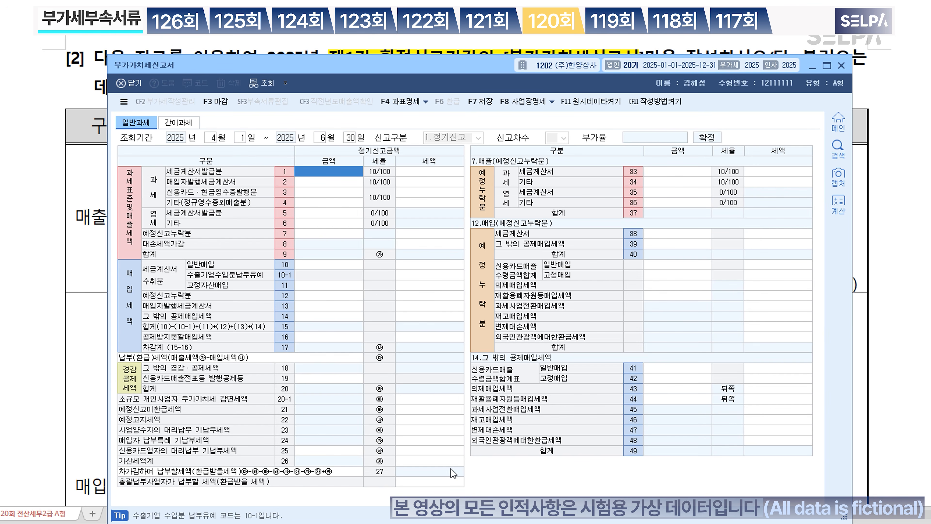
Step: Enter 189,000,000 tax-invoice sales on line 1, giving 18,900,000 tax
drag(483, 65, 466, 232)
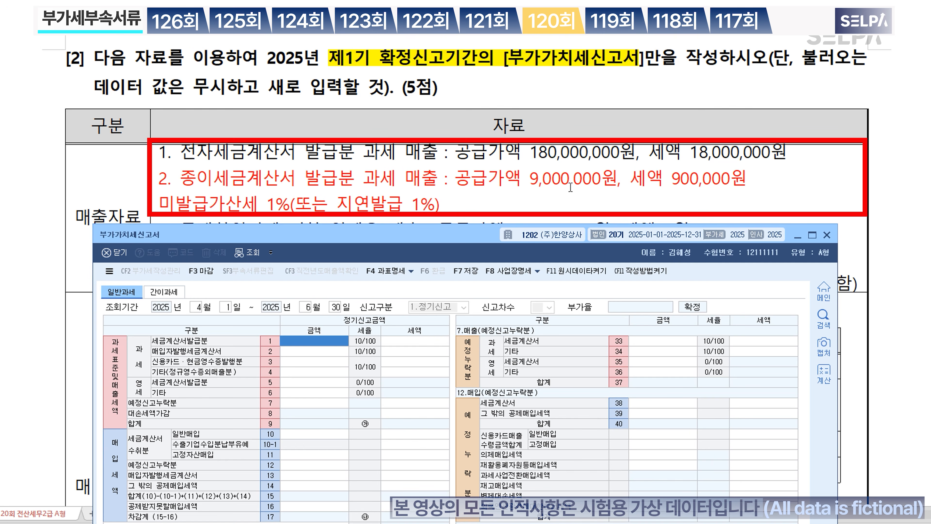
text(189000000)
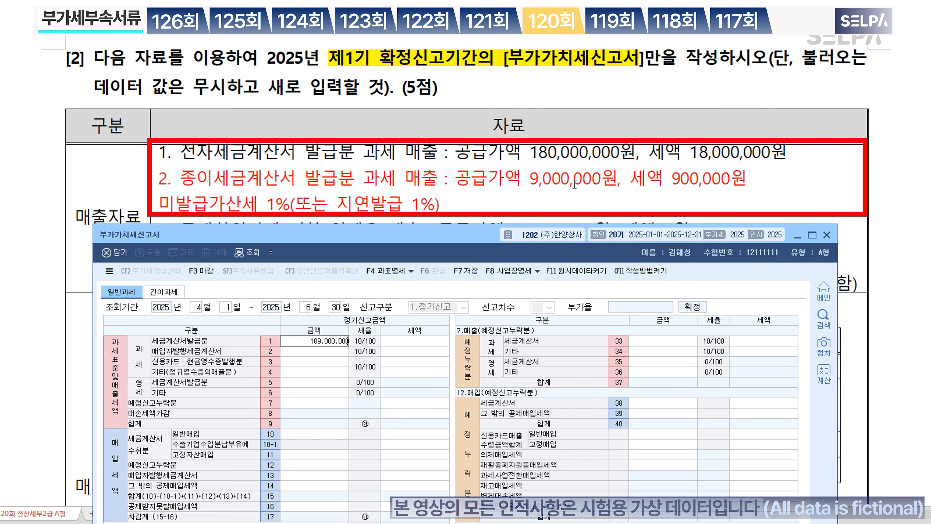
key(Return)
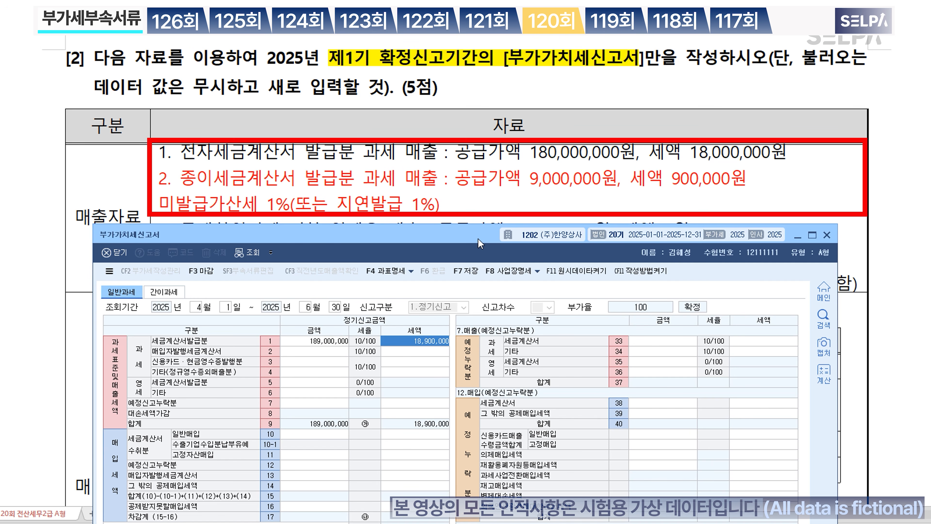
drag(479, 241, 491, 39)
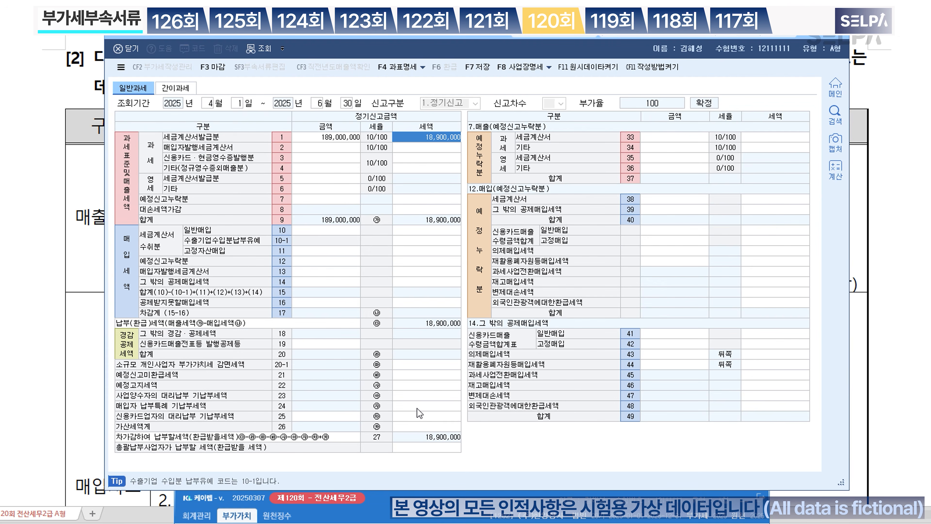
Step: Enter 9,000,000 as the 지연발급 등 amount in the penalty schedule
click(423, 427)
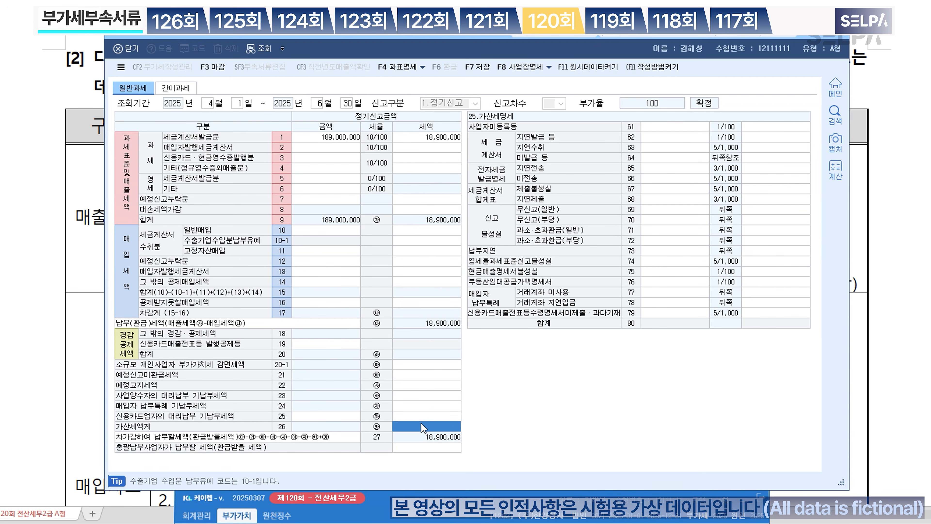
click(667, 138)
text(9000000)
key(Return)
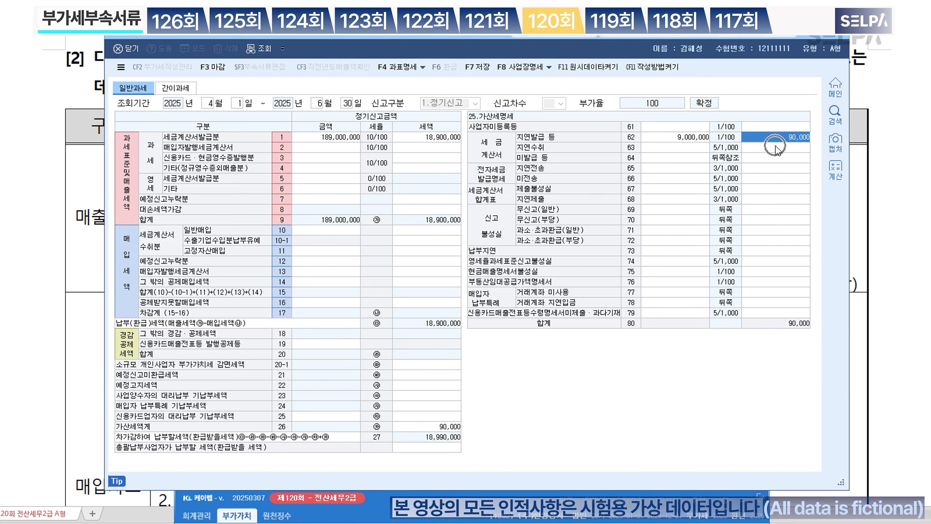
Step: Remove the mistaken 미발급 등 entry, keeping only the 90,000 late-issuance penalty
click(700, 157)
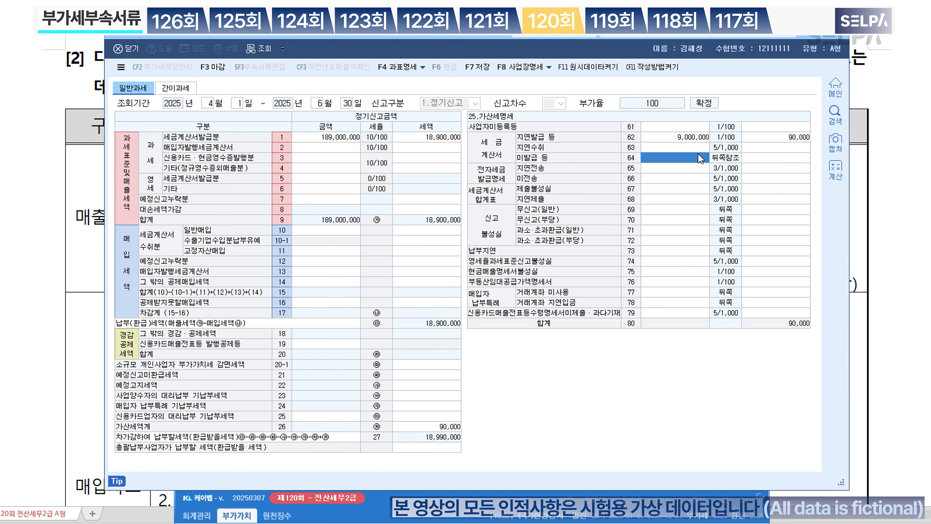
text(9000000)
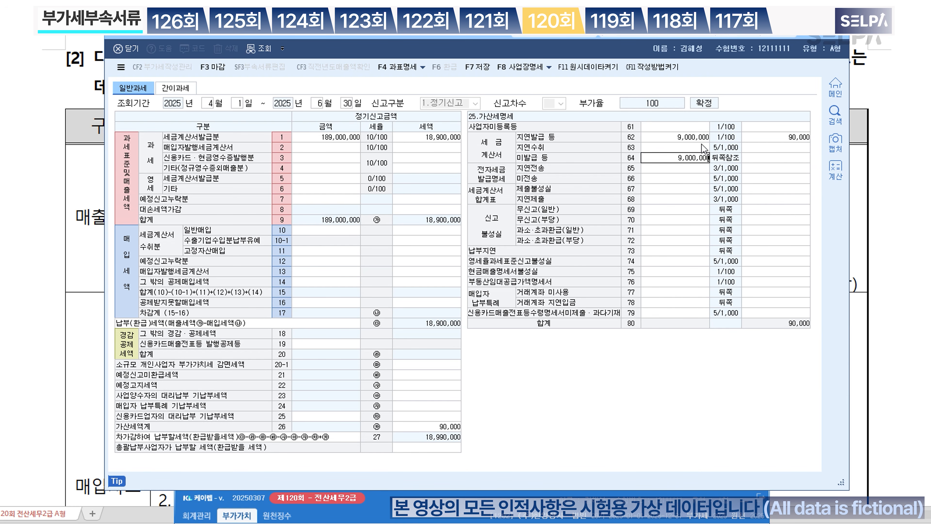
key(Return)
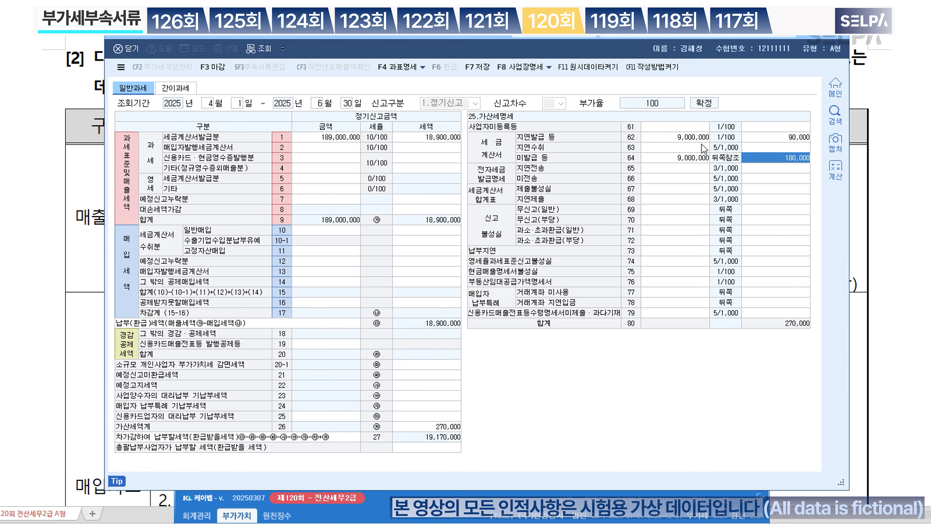
text(90000)
key(Return)
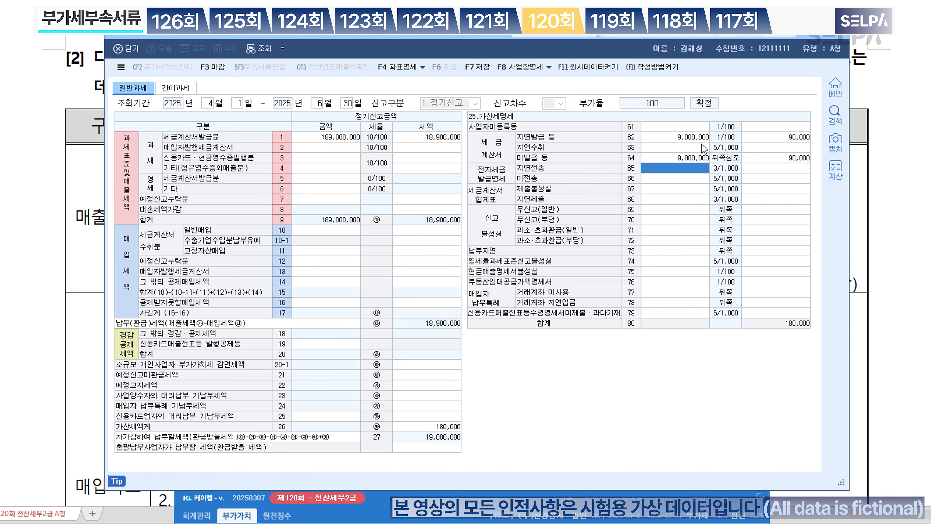
click(695, 138)
click(801, 137)
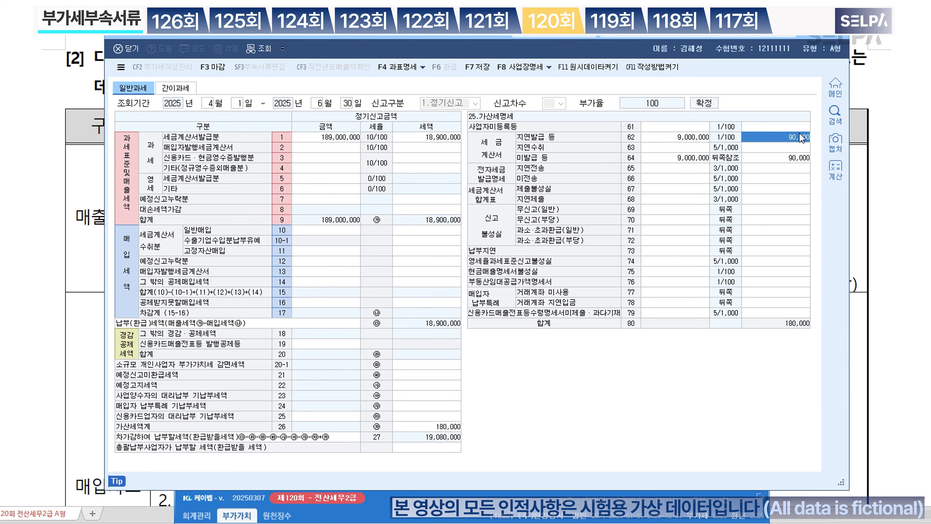
click(703, 160)
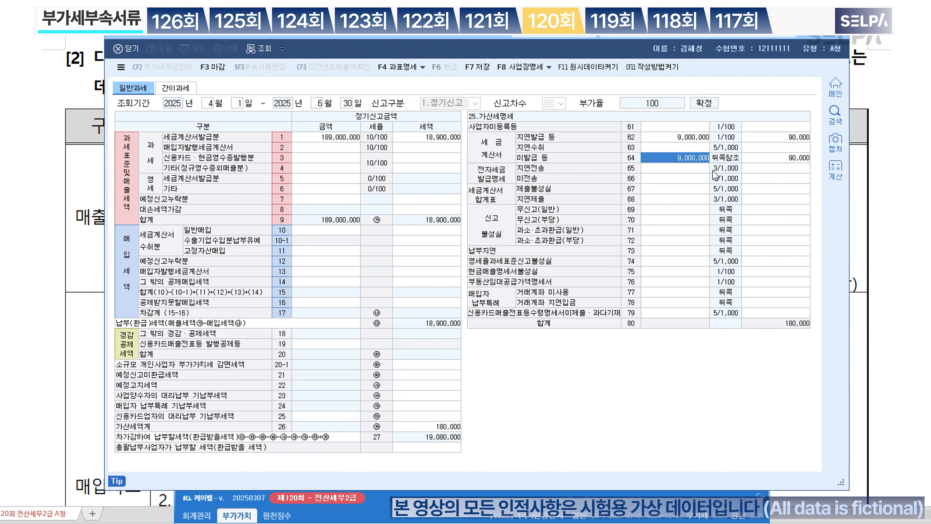
key(Delete)
key(Return)
key(Return)
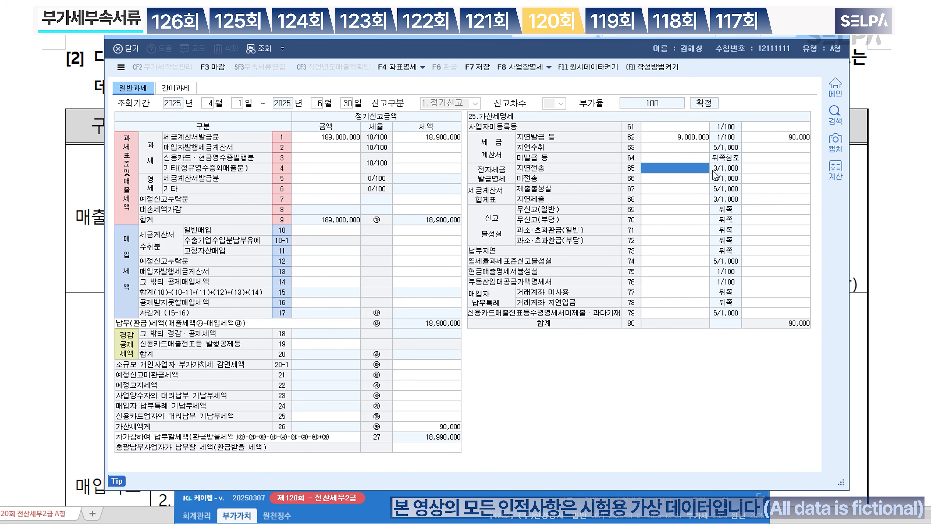
Step: Enter 20,000,000 zero-rated sales on row 5 and 20,000,000 other sales on row 4
drag(473, 36, 488, 284)
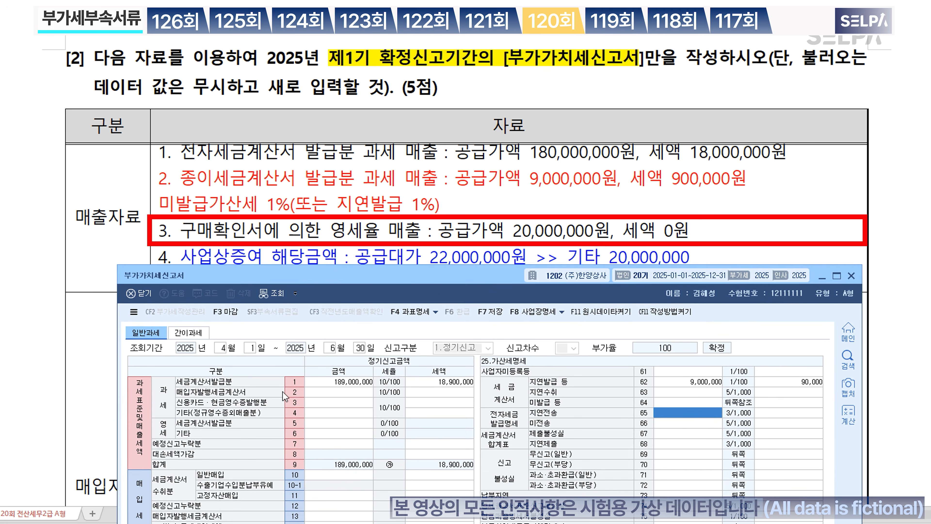
click(323, 423)
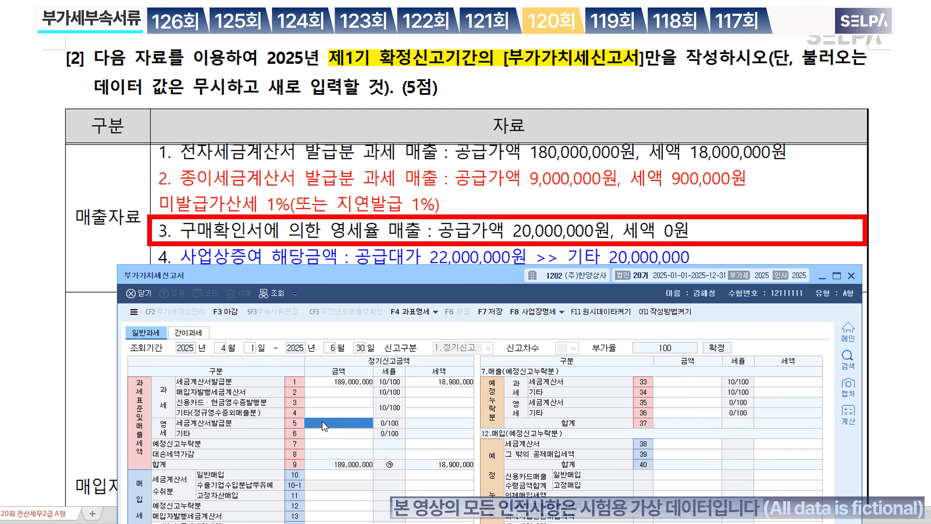
text(20000000)
key(Return)
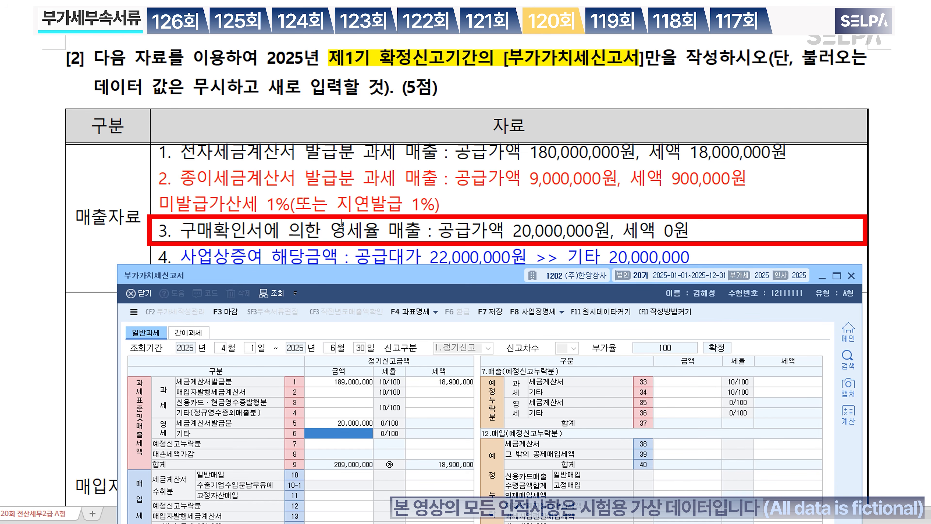
scroll(332, 207, down, 3)
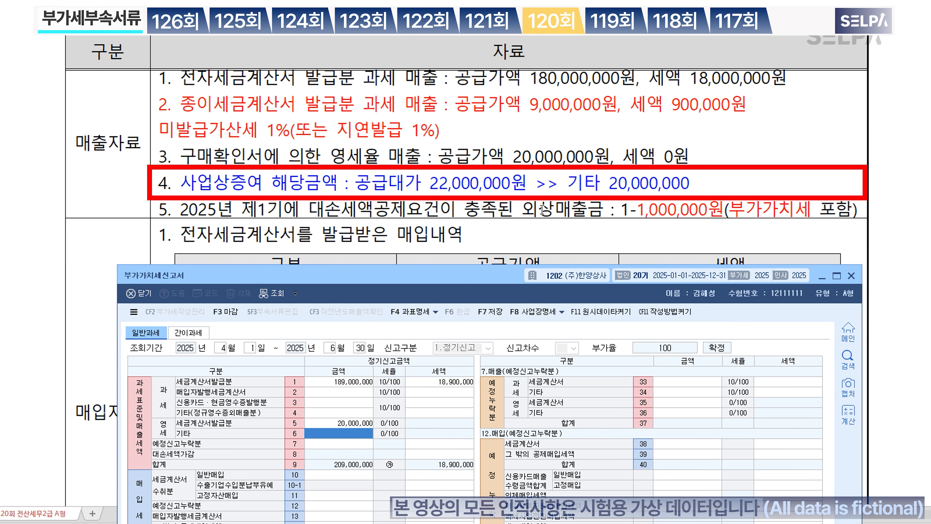
key(Up)
key(Up)
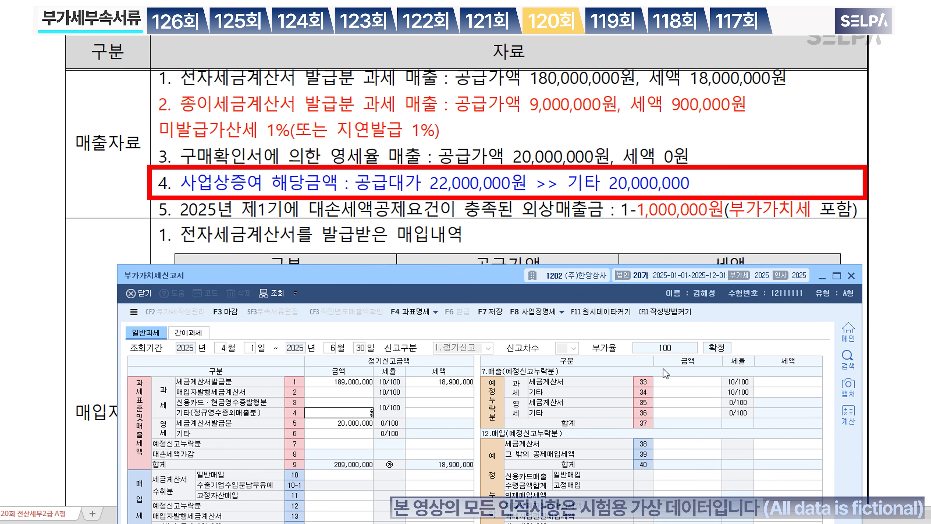
text(20000000)
key(Return)
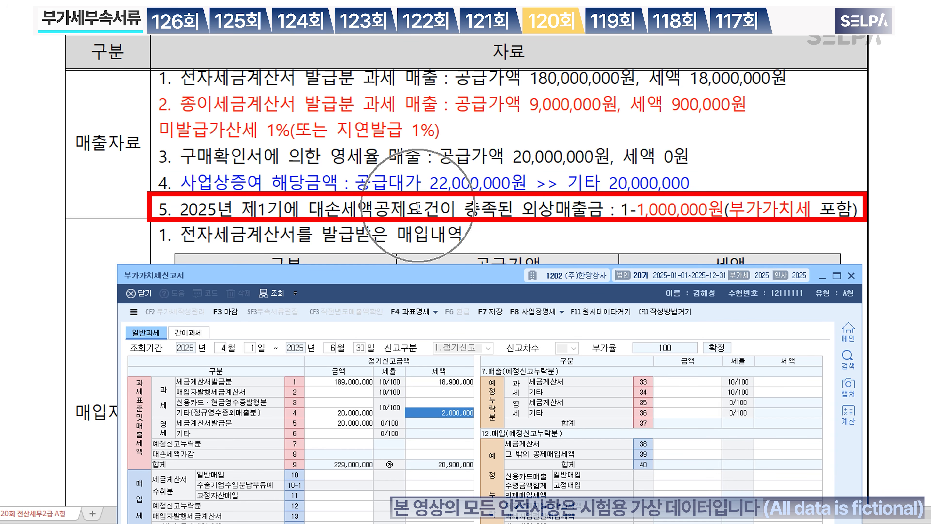
Step: Enter a -1,000,000 bad-debt tax adjustment on row 8
click(437, 455)
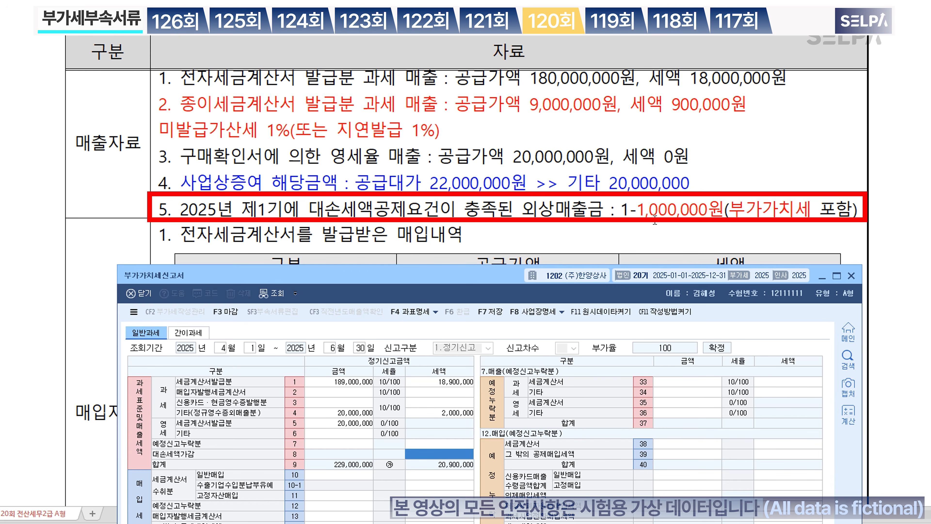
text(-1,000,000)
key(Return)
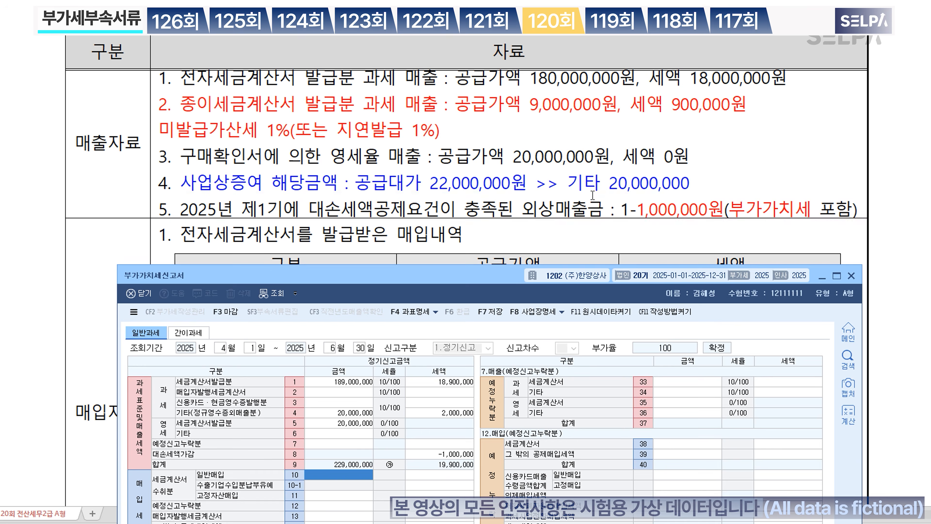
scroll(587, 235, down, 5)
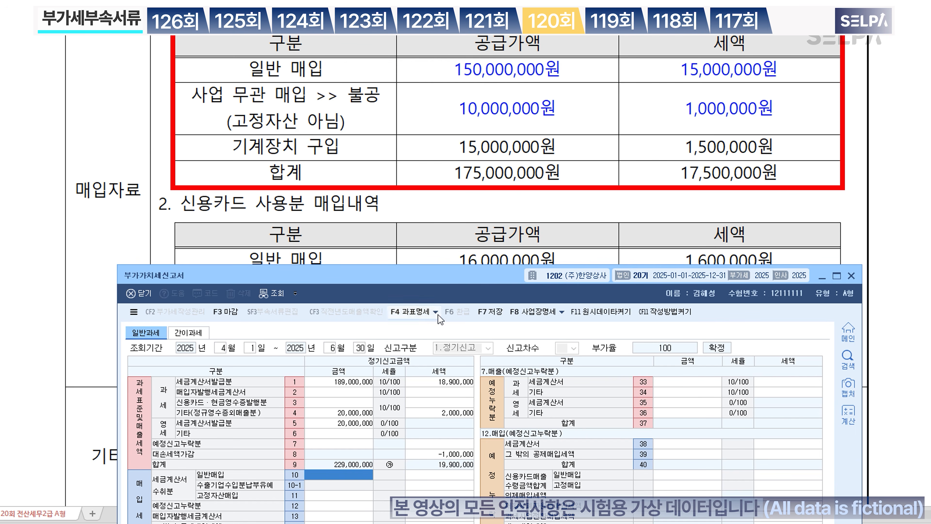
Step: Enter 160,000,000 general purchases with 16,000,000 tax on row 10
drag(443, 285, 446, 222)
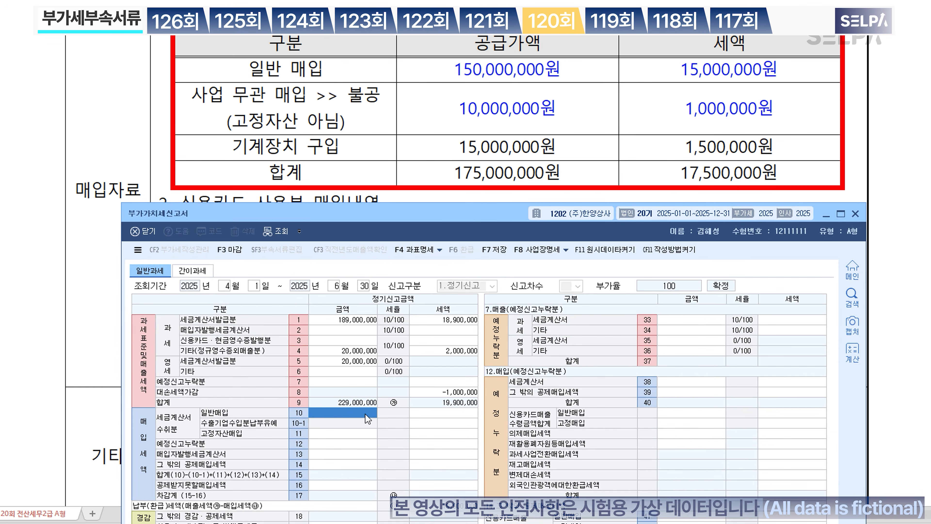
key(ctrl)
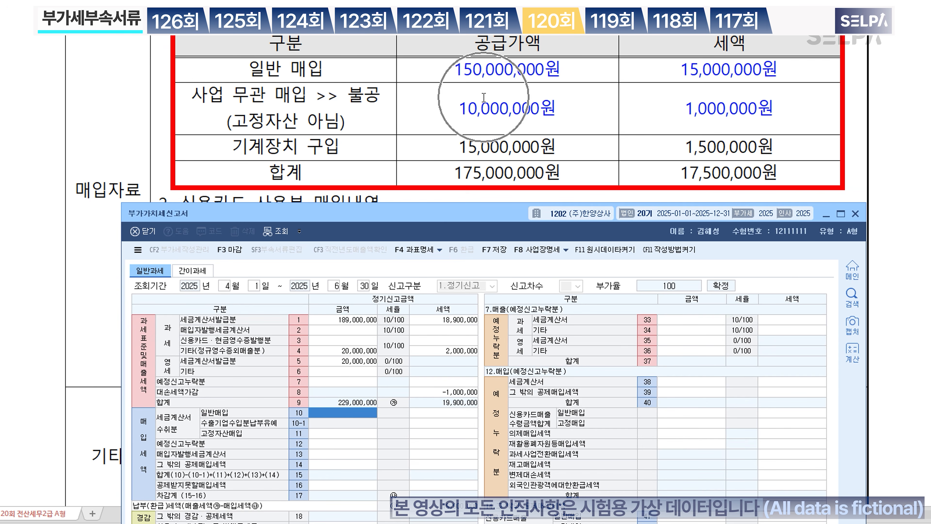
key(ctrl)
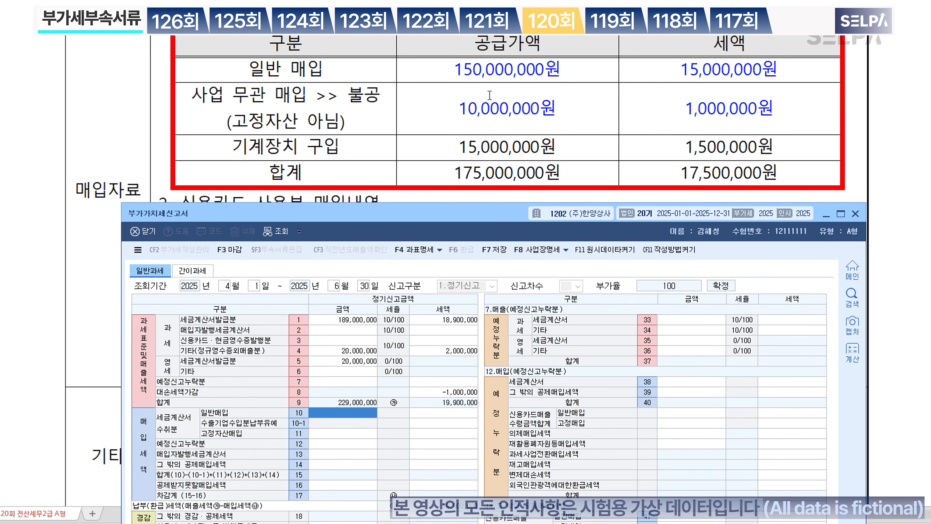
text(160000000)
key(Return)
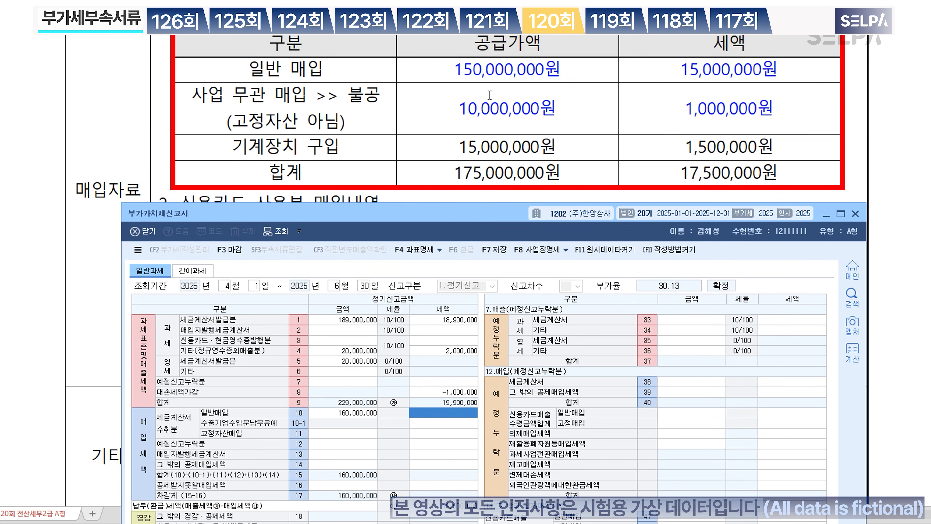
text(16000000)
key(Return)
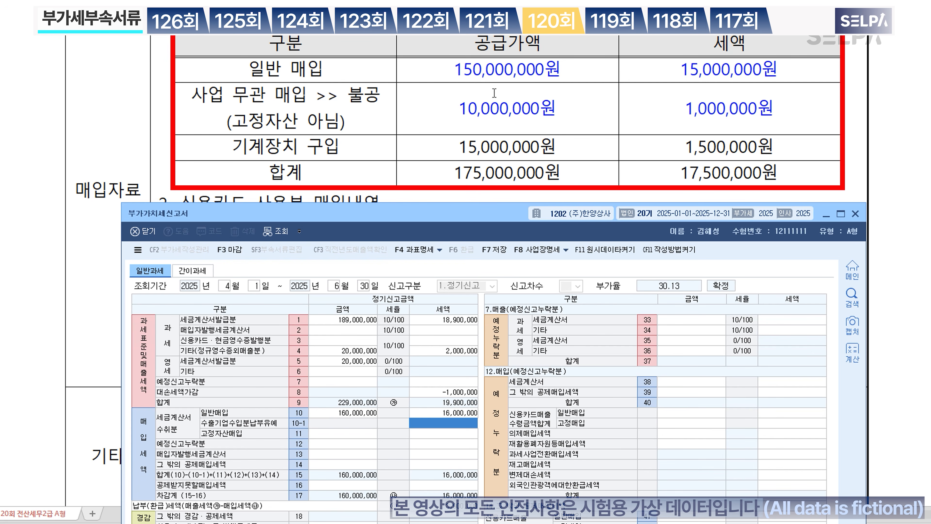
key(ctrl)
Step: Record 10,000,000 non-deductible purchases with 1,000,000 tax on row 50
click(356, 485)
click(683, 321)
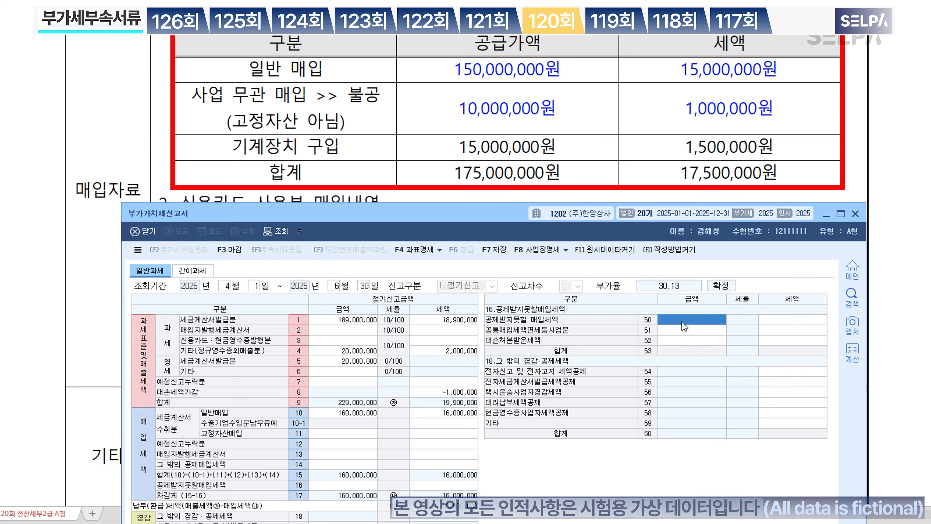
key(ctrl)
key(ctrl)
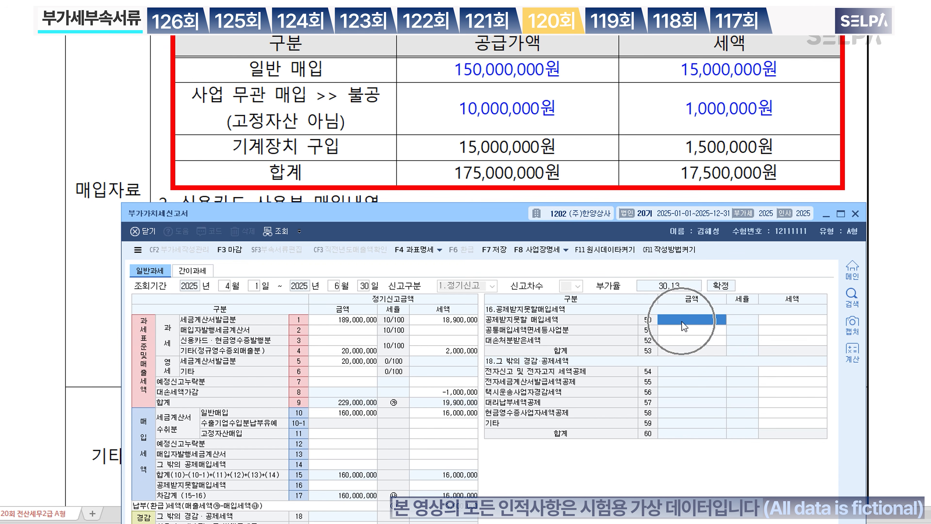
text(10,000,000)
key(Return)
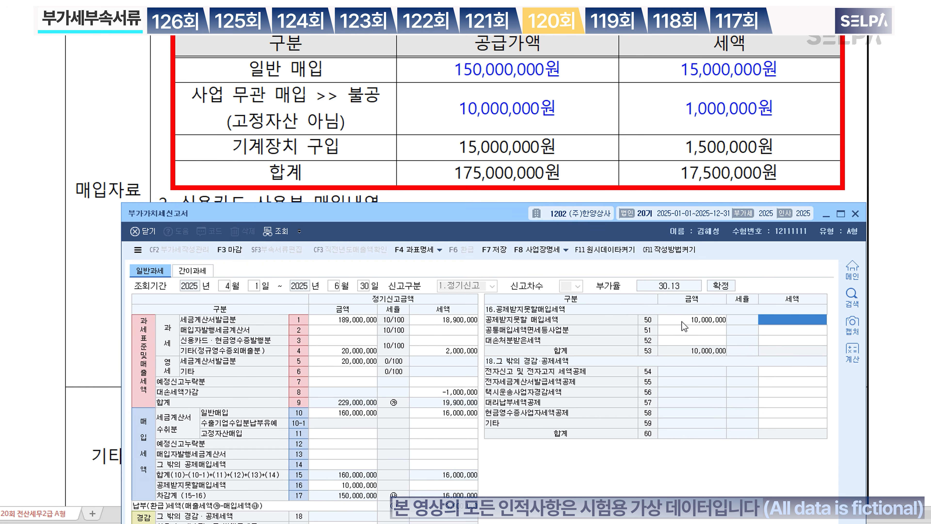
key(Return)
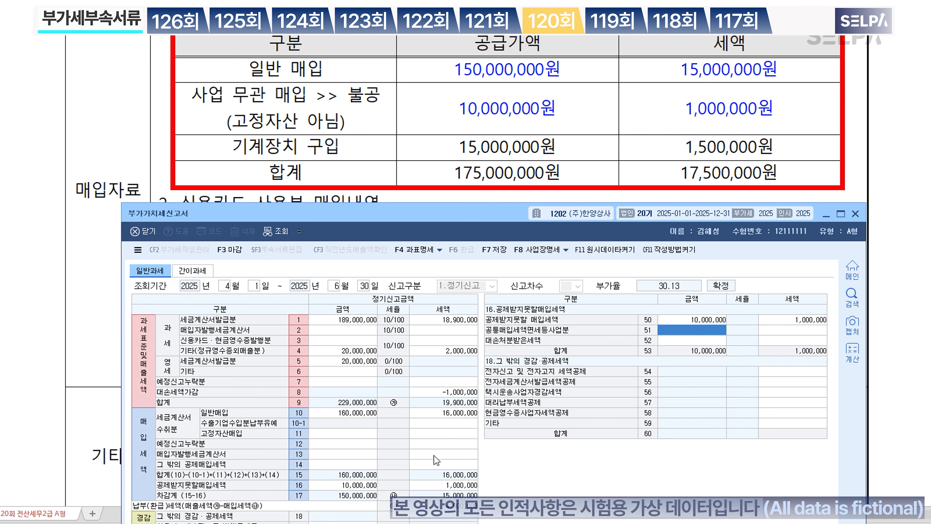
key(ctrl)
key(ctrl)
Step: Enter 15,000,000 fixed-asset purchases with 1,500,000 tax on row 11
click(349, 432)
key(ctrl)
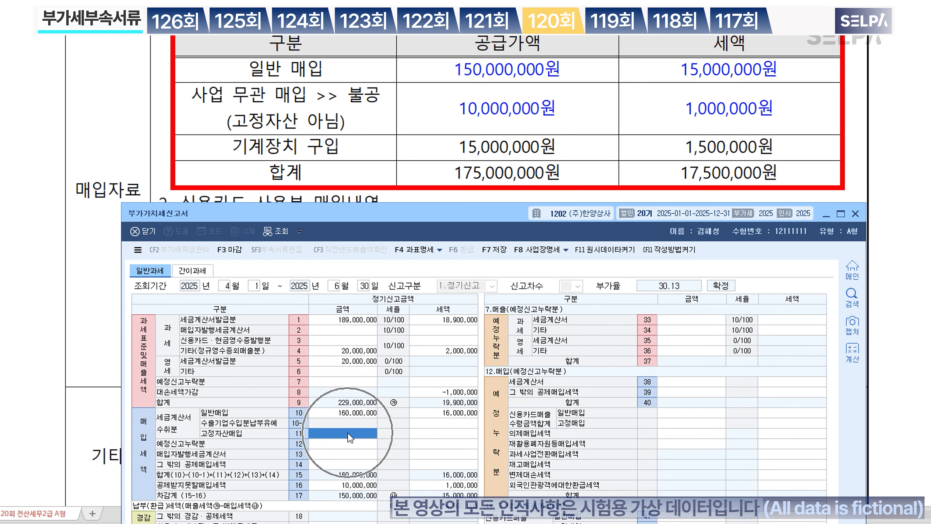
text(15000000)
key(Return)
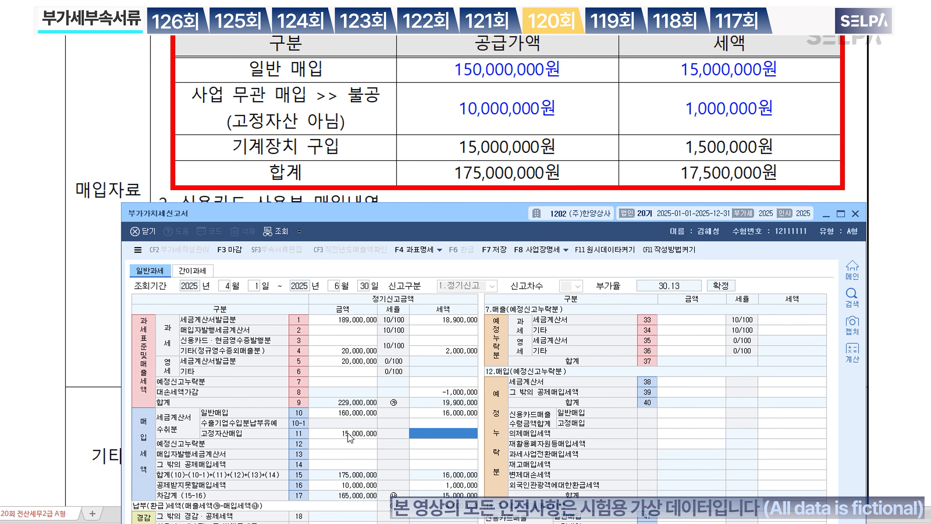
text(1500000)
key(Return)
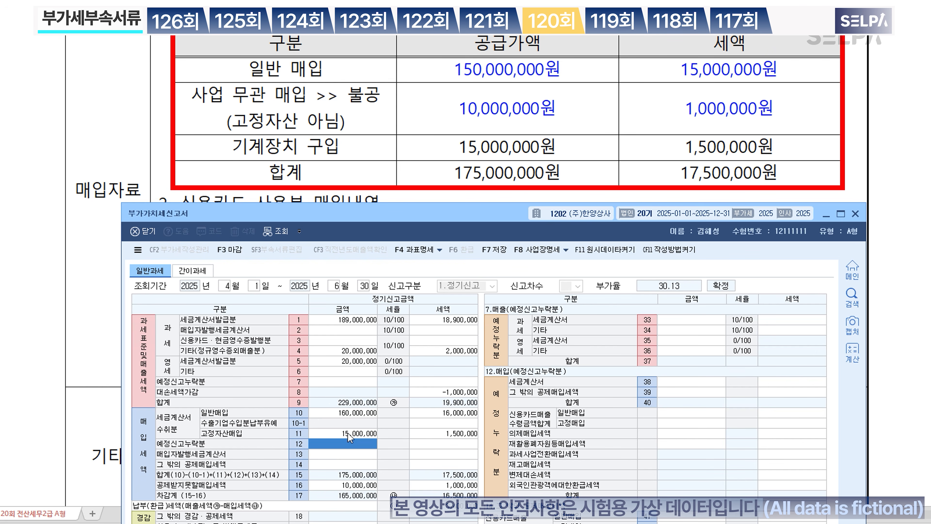
scroll(495, 137, down, 5)
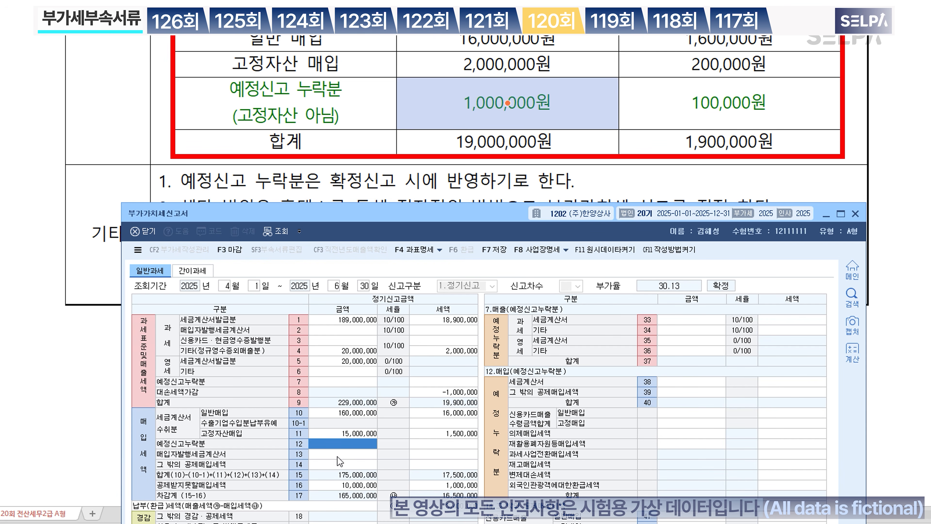
Step: Fill credit-card purchases: row 41 16,000,000/1,600,000 and row 42 2,000,000/200,000
click(336, 464)
drag(433, 214, 434, 162)
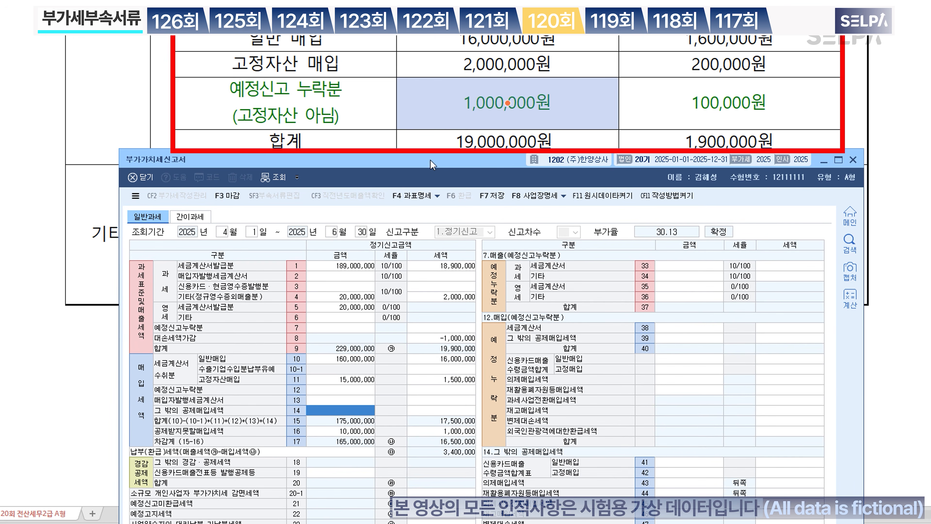
click(695, 466)
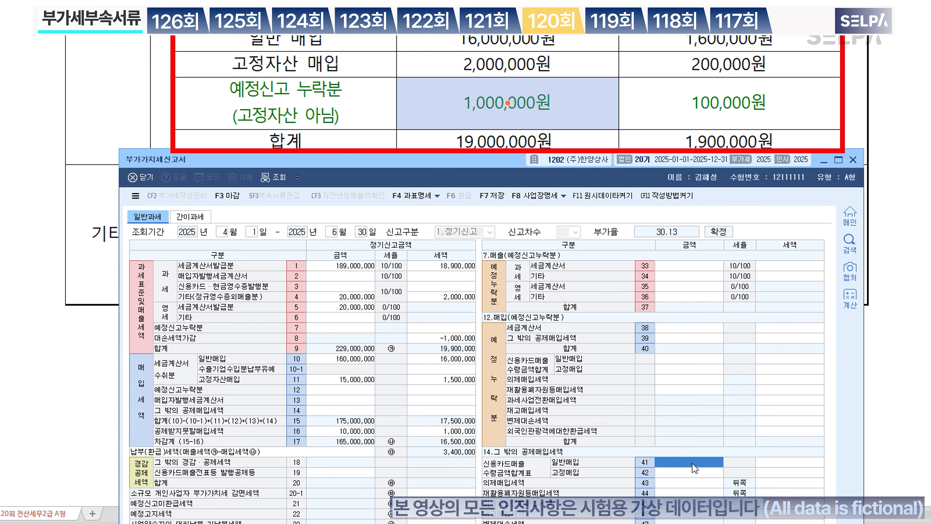
text(16000000)
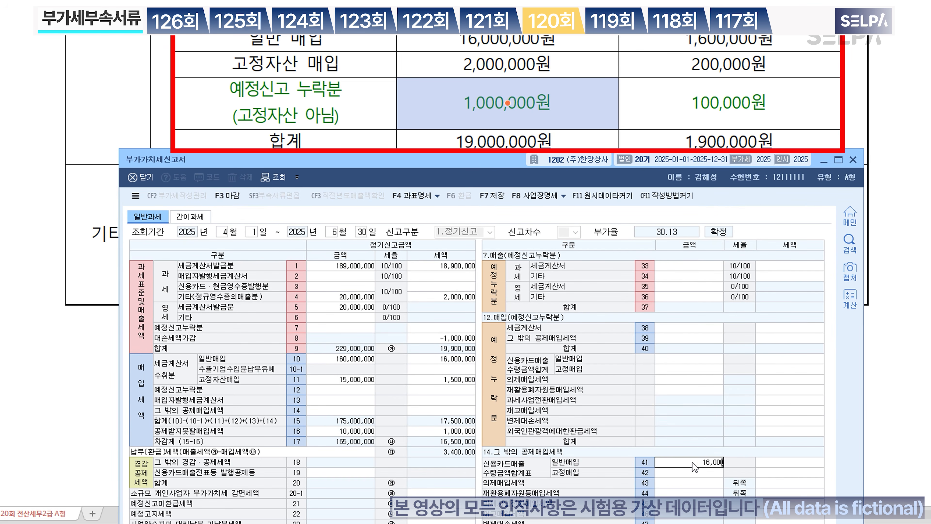
key(Return)
text(16,0)
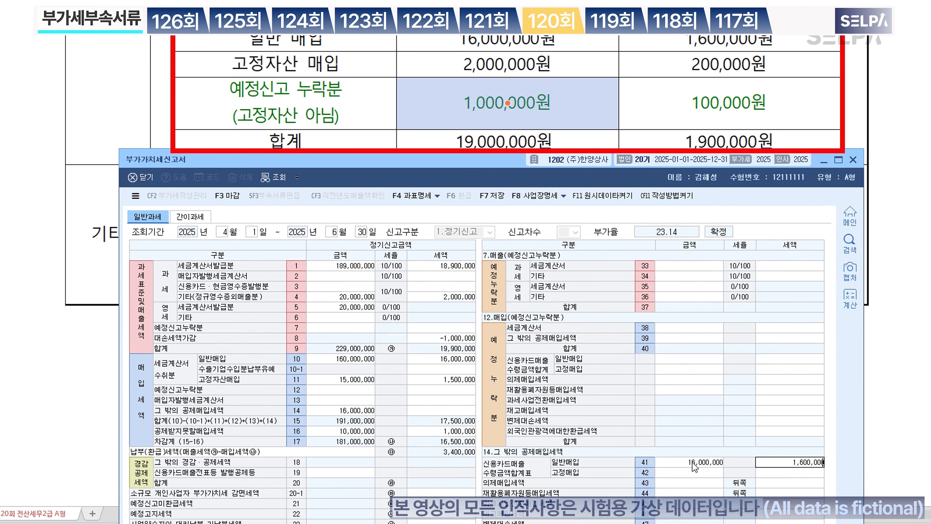
text(00,00)
key(Return)
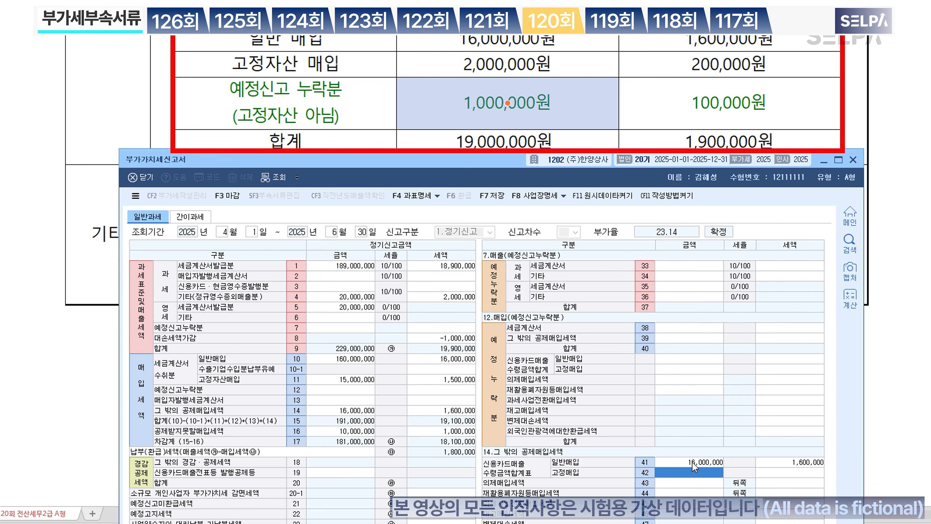
text(2000000)
key(Return)
text(2,0)
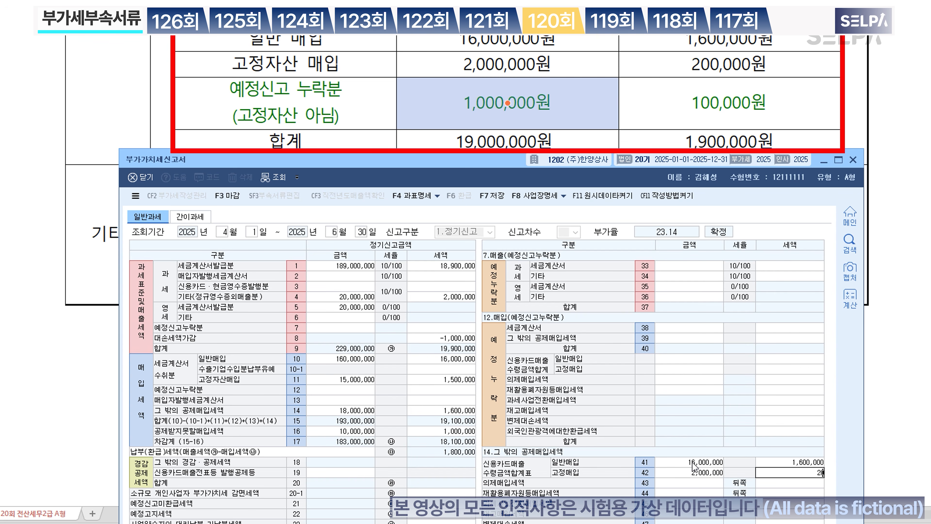
text(00,00)
key(Return)
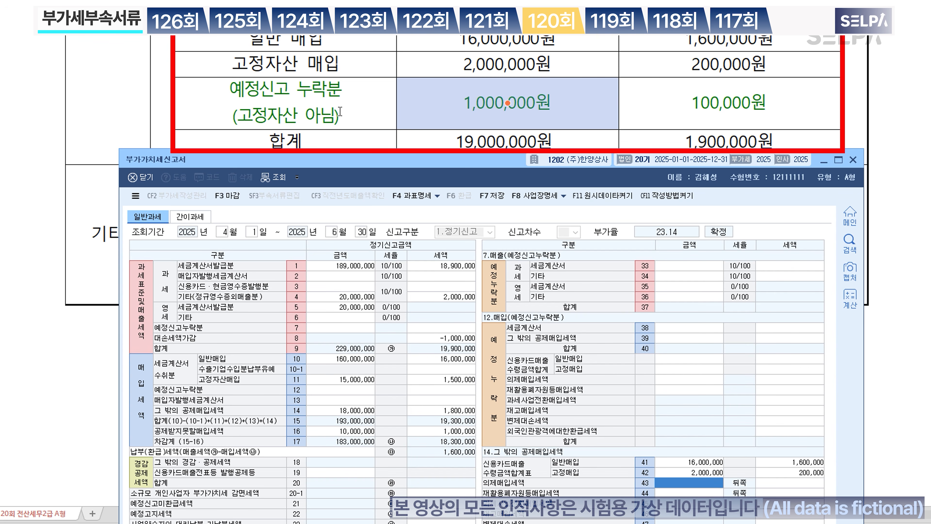
Step: Record the missed credit-card general purchase of 1,000,000 with 100,000 tax under row 12
click(329, 390)
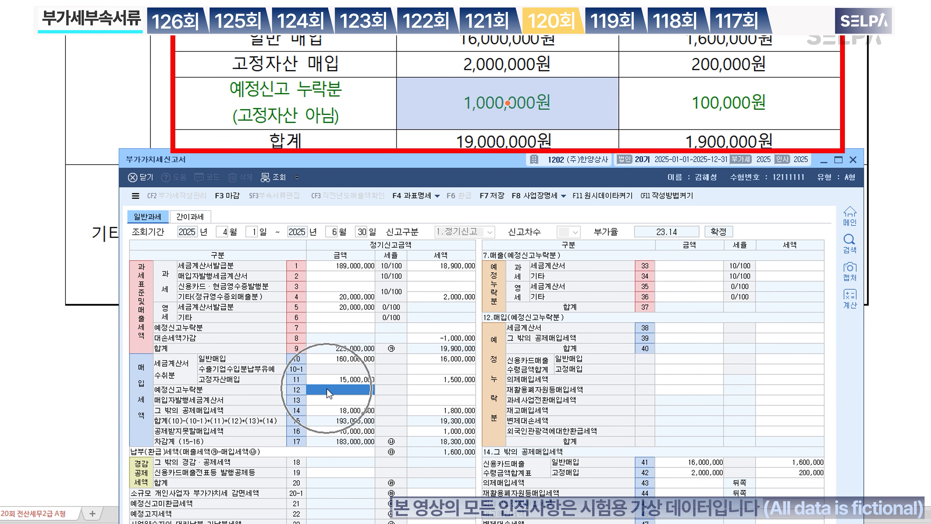
key(ctrl)
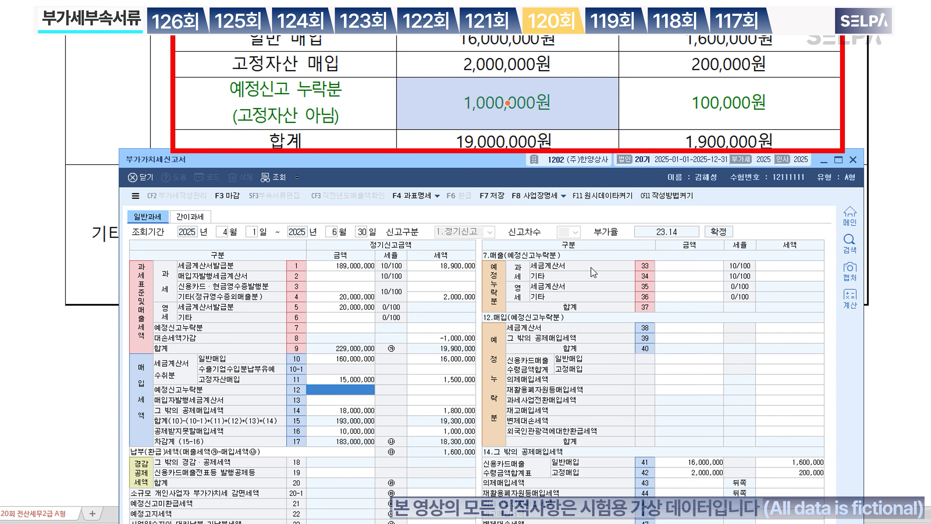
click(679, 357)
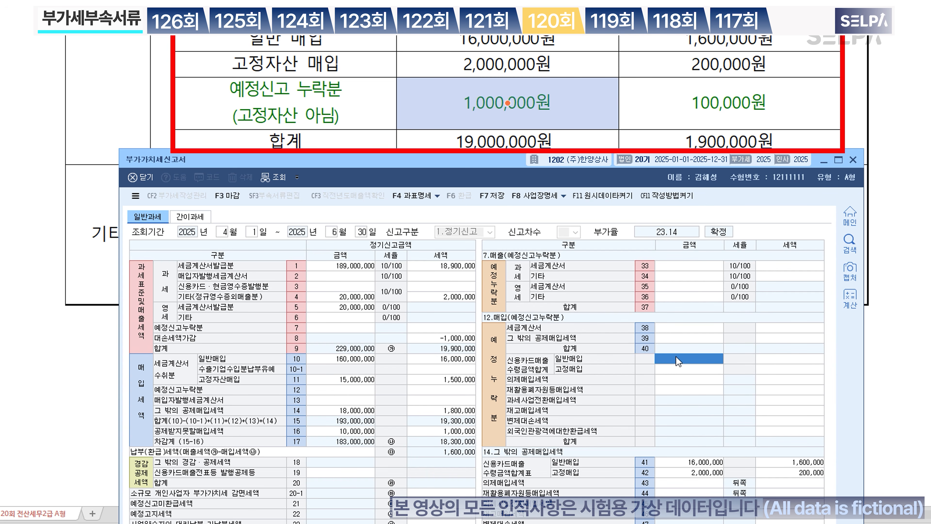
text(1000000)
key(Return)
text(1,0)
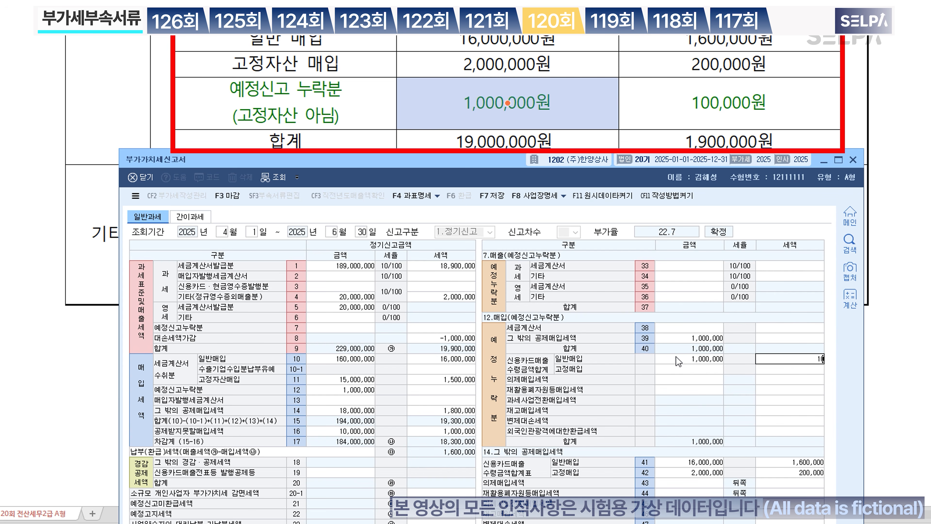
text(00,00)
key(Return)
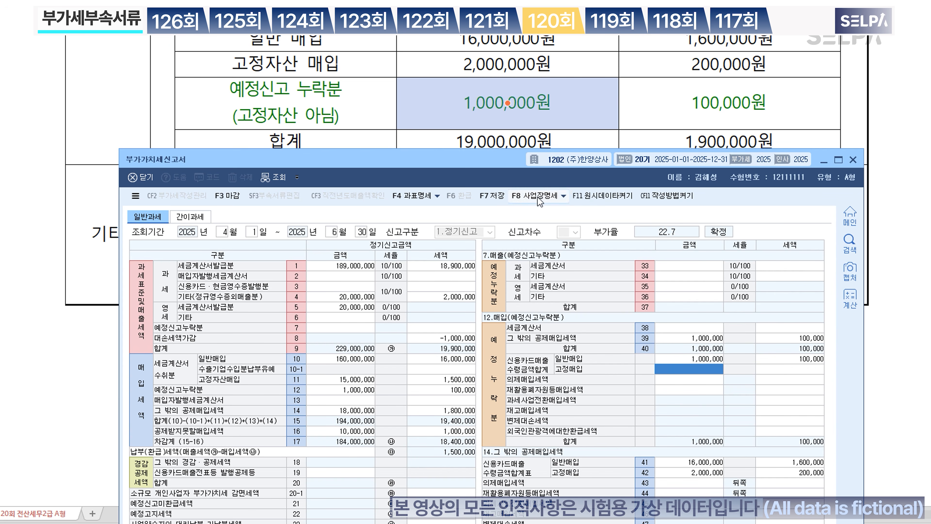
drag(484, 164, 486, 254)
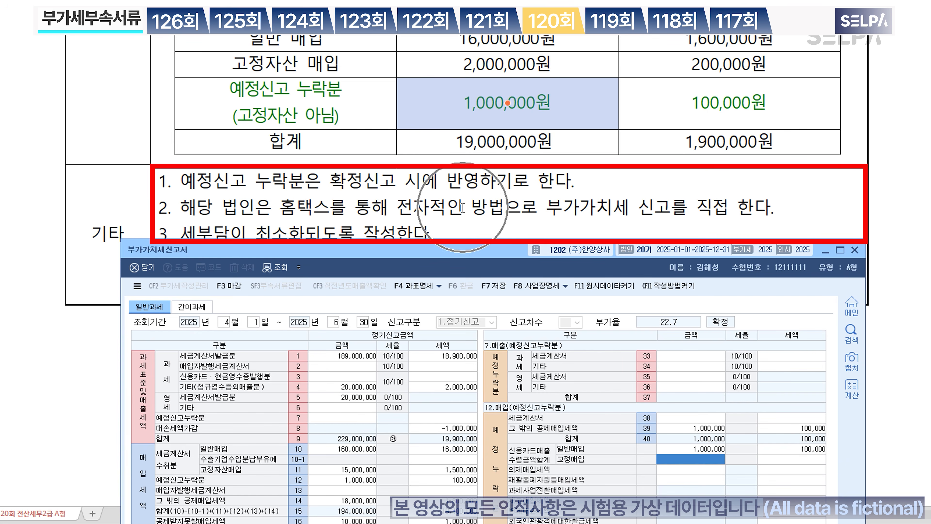
Step: Enter the 10,000 electronic-filing tax credit on line 54 of the other deductions
mouse_move(484, 251)
mouse_down()
mouse_move(452, 15)
mouse_move(460, 30)
mouse_up()
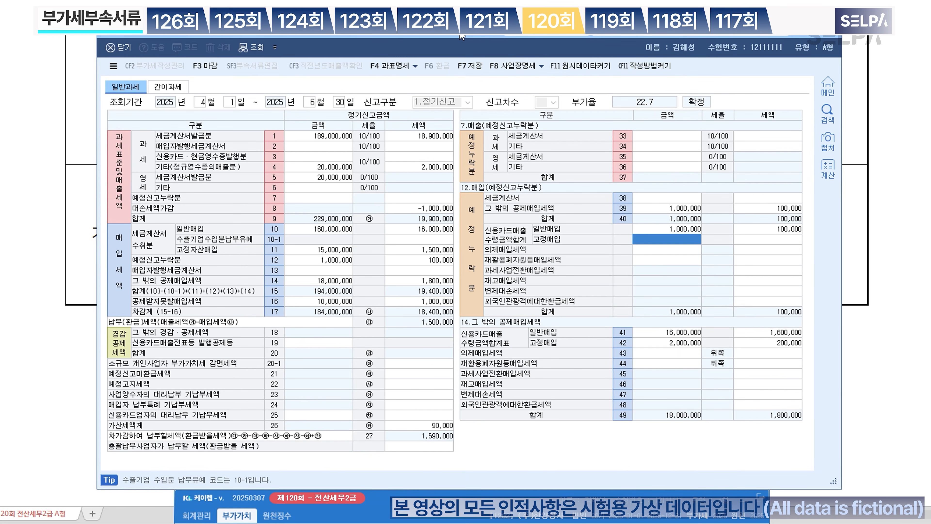
click(330, 343)
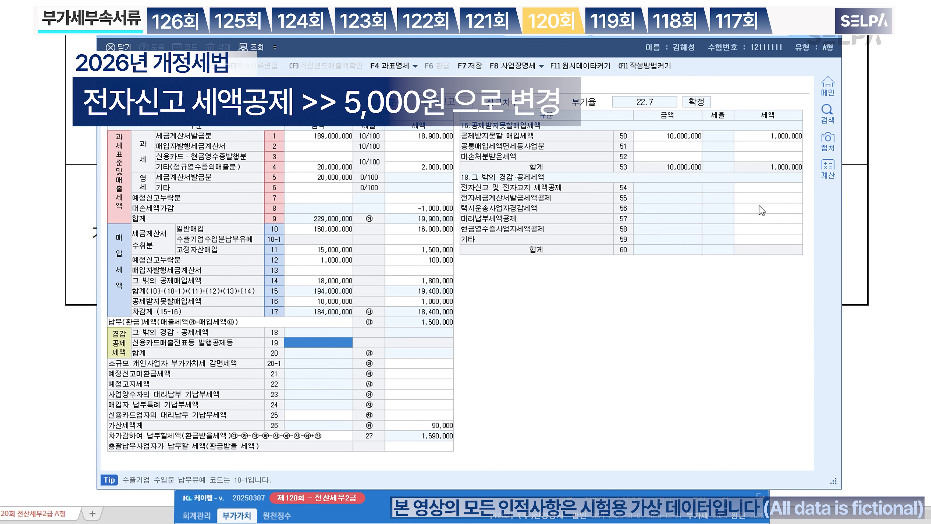
click(774, 189)
text(10000)
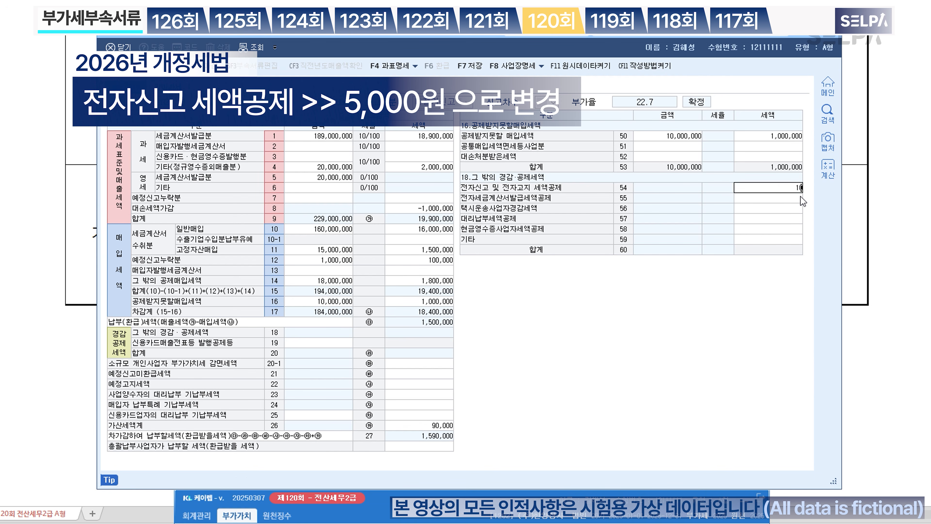
key(Return)
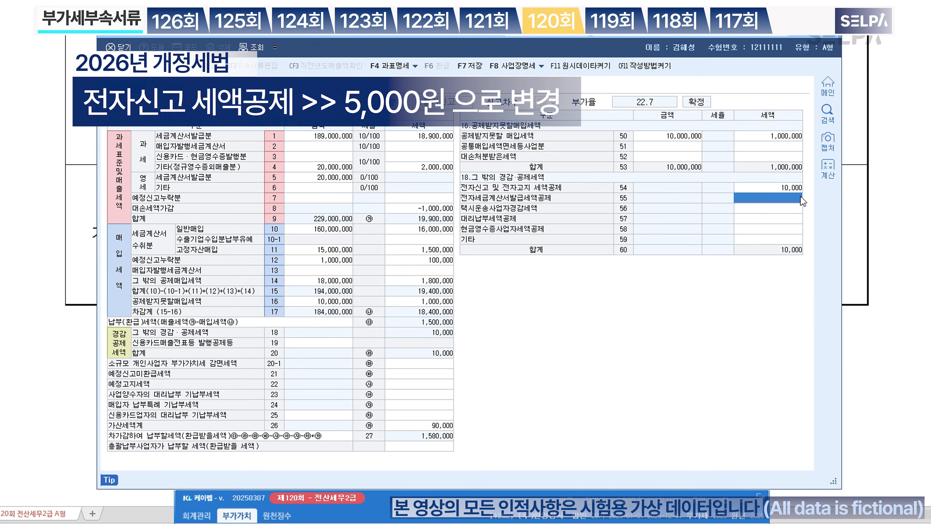
drag(460, 29, 445, 47)
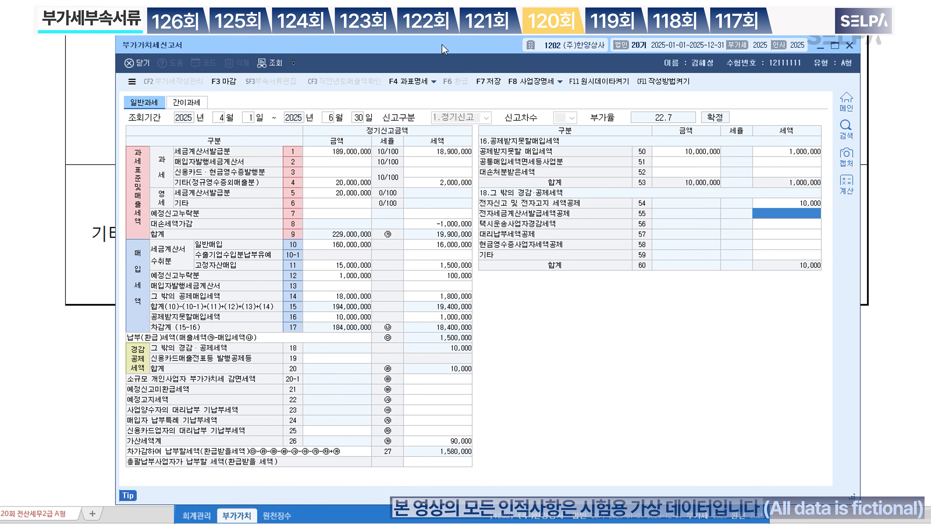
Step: Save the completed VAT return
click(495, 83)
click(96, 416)
scroll(430, 321, up, 6)
scroll(430, 320, up, 2)
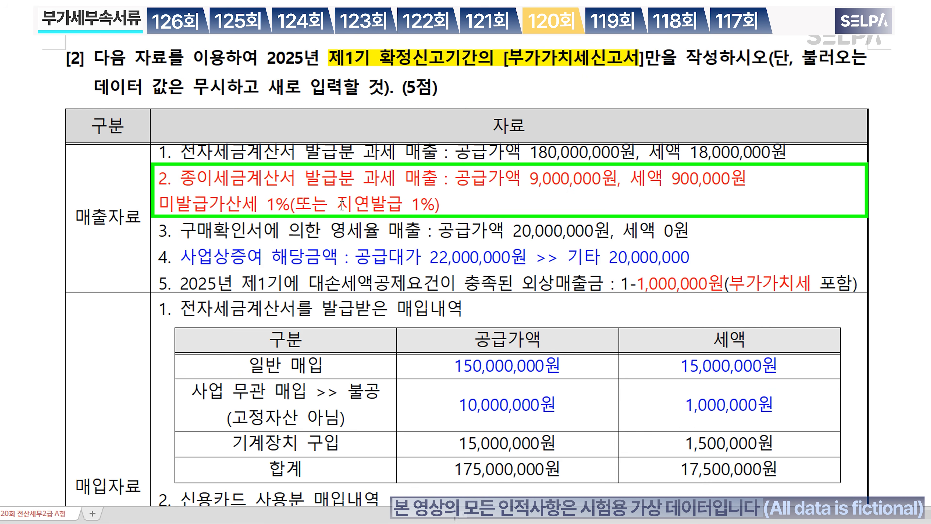
Step: Highlight 지연발급 1%, 기타 20,000,000 and the -1,000,000원 bad-debt amount in yellow
drag(342, 205, 437, 203)
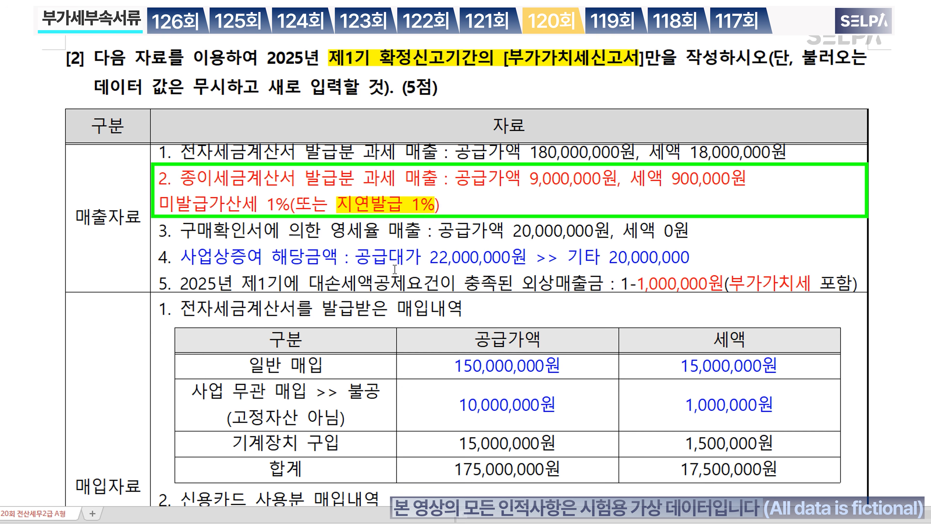
drag(179, 259, 706, 254)
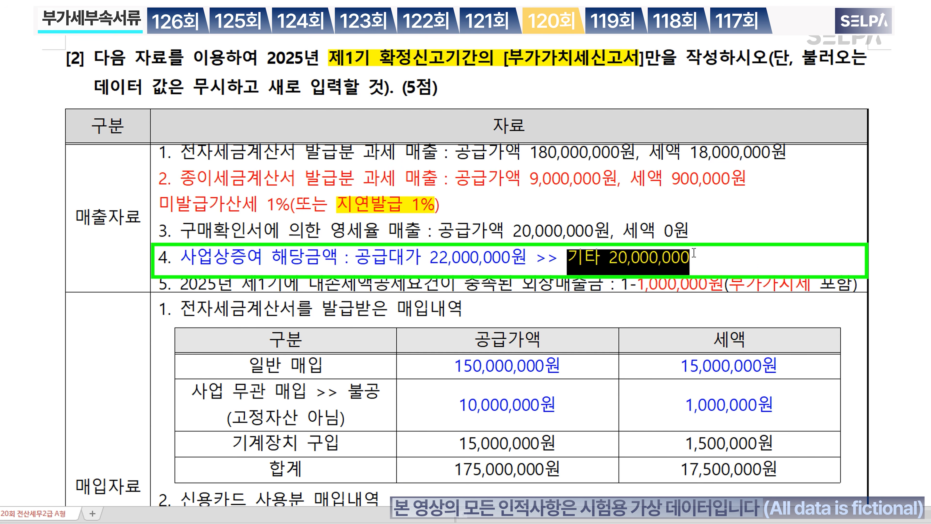
key(alt+shift+h)
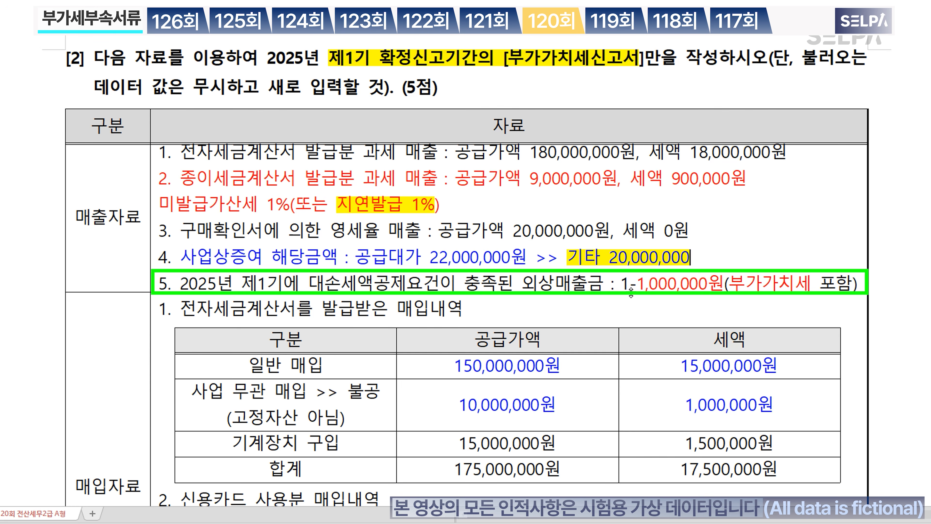
drag(630, 284, 812, 282)
key(ctrl+shift+h)
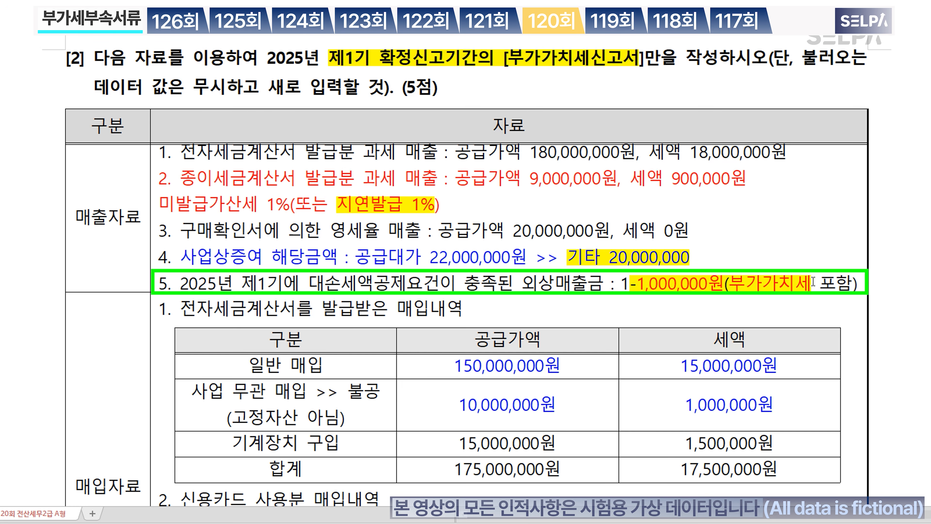
scroll(524, 355, down, 2)
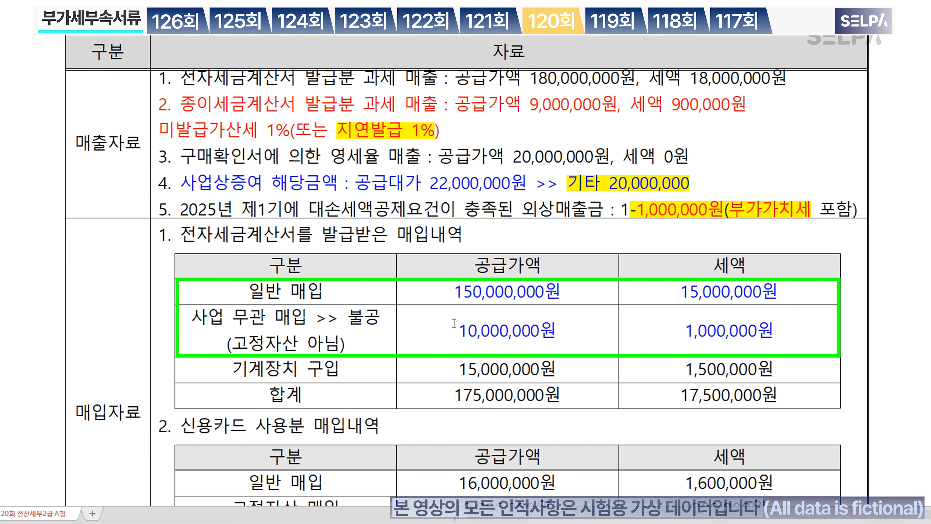
drag(441, 295, 443, 333)
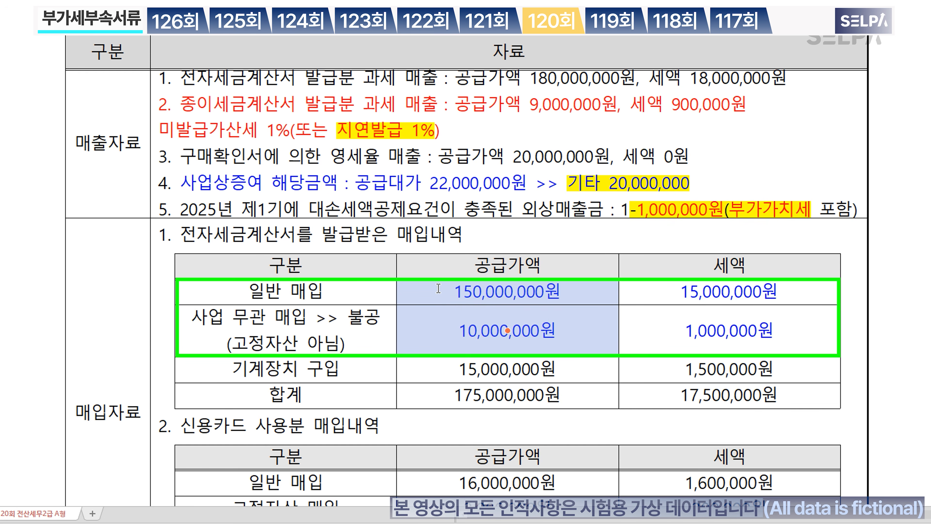
Step: Recheck the row 10, row 16 and row 50 purchase amounts in the VAT return
key(alt+Tab)
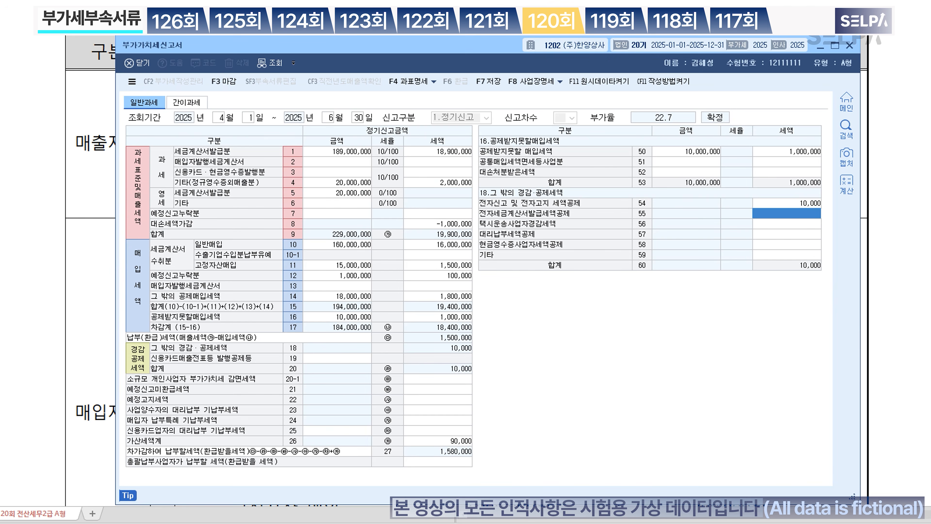
click(346, 245)
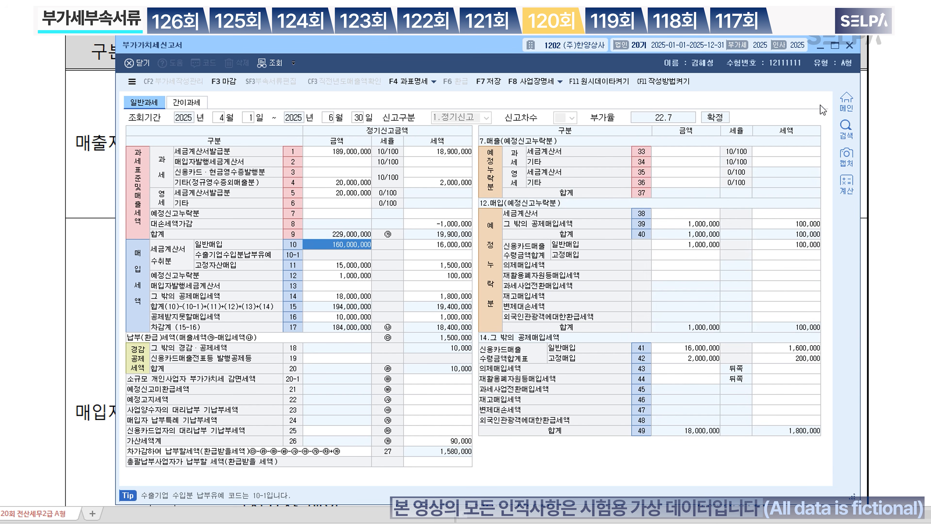
click(355, 317)
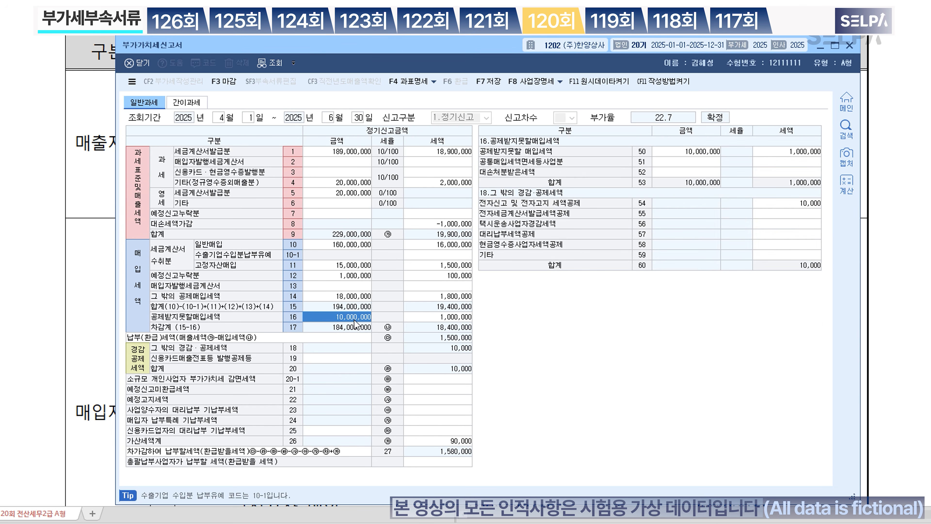
click(677, 150)
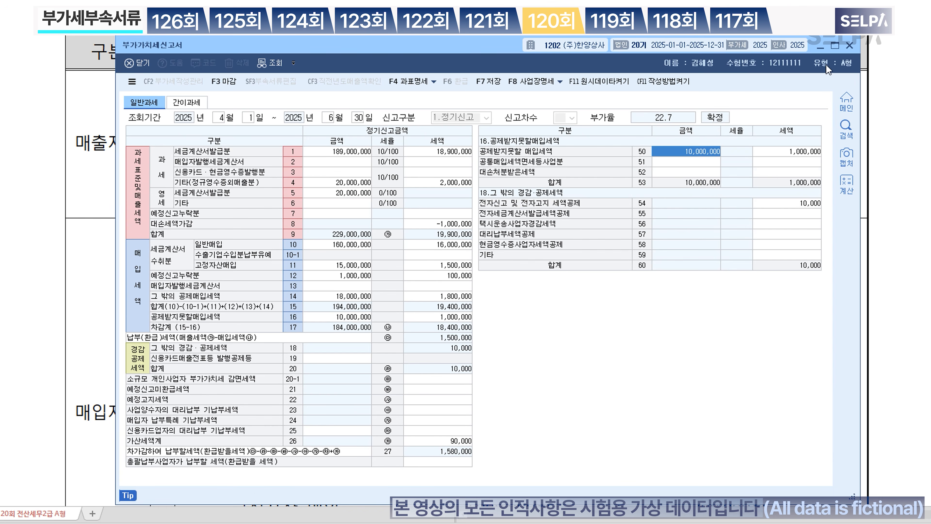
Step: Scroll the exam sheet down to problem [3], the preliminary-return e-filing task
click(822, 45)
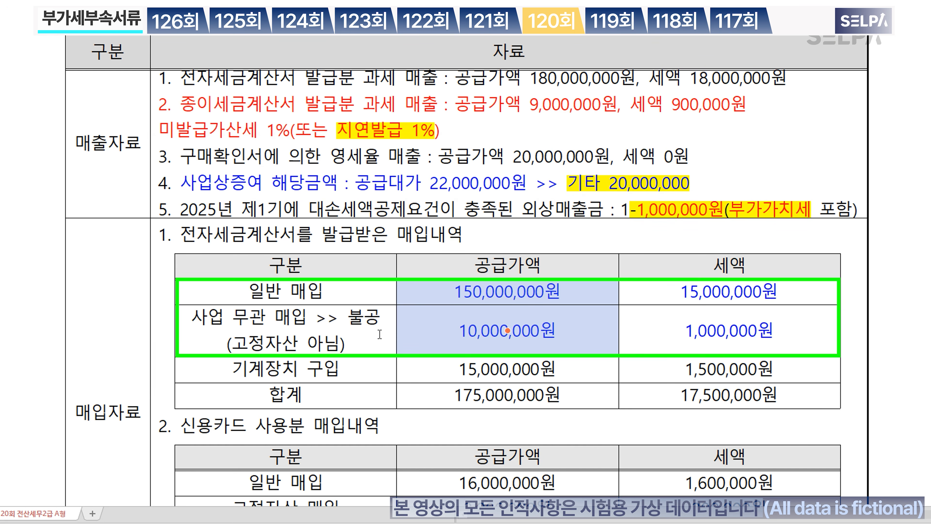
click(380, 323)
scroll(624, 345, down, 3)
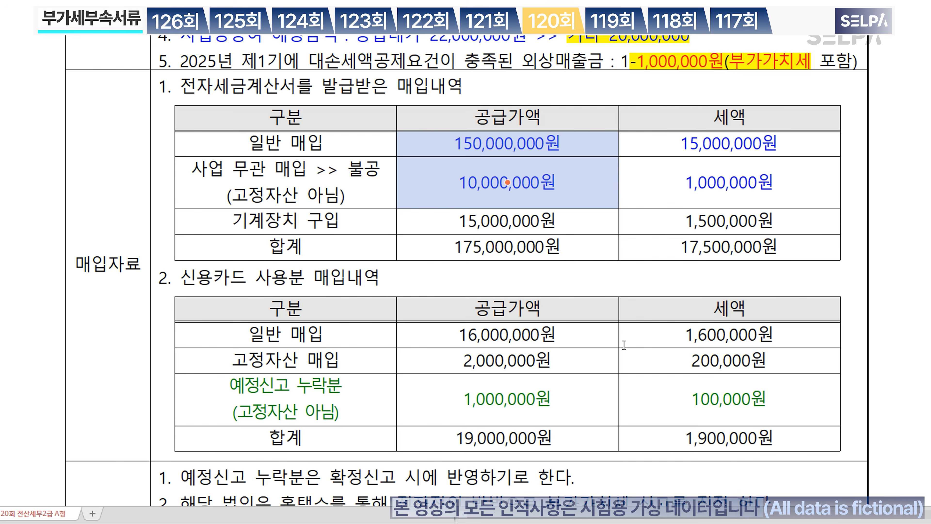
scroll(624, 345, down, 2)
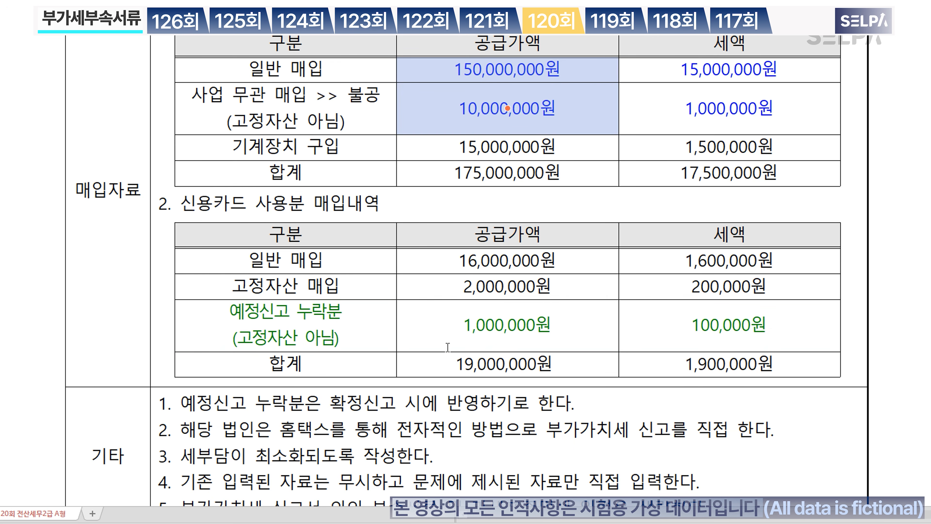
scroll(447, 346, down, 2)
scroll(455, 341, down, 10)
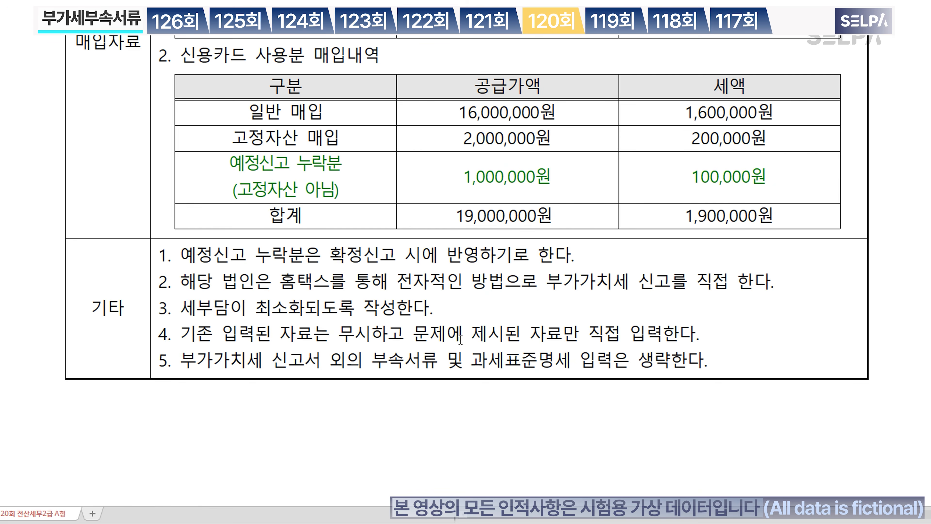
scroll(462, 343, down, 10)
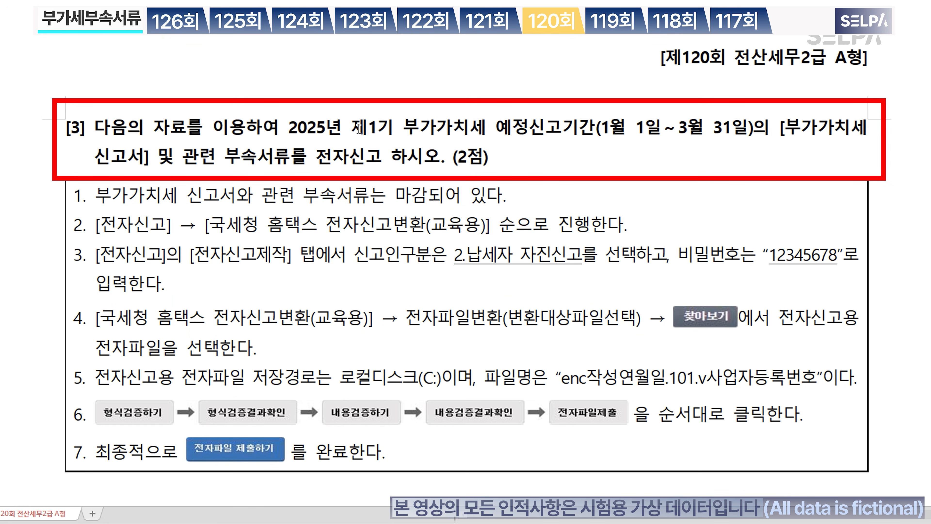
Step: Open KcLep's 전자신고 screen via the ㅈㅈㅅ menu search and set the filing months 1 to 3
drag(351, 128, 588, 121)
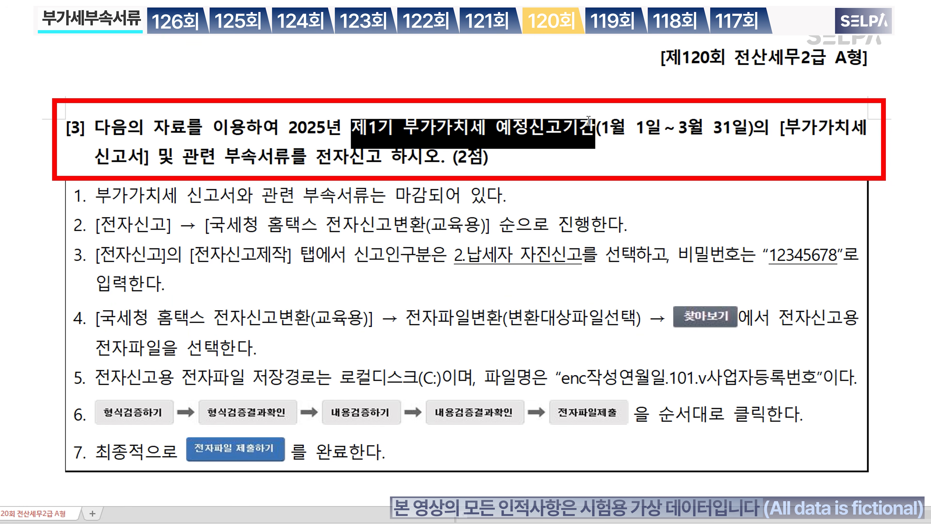
drag(315, 157, 385, 161)
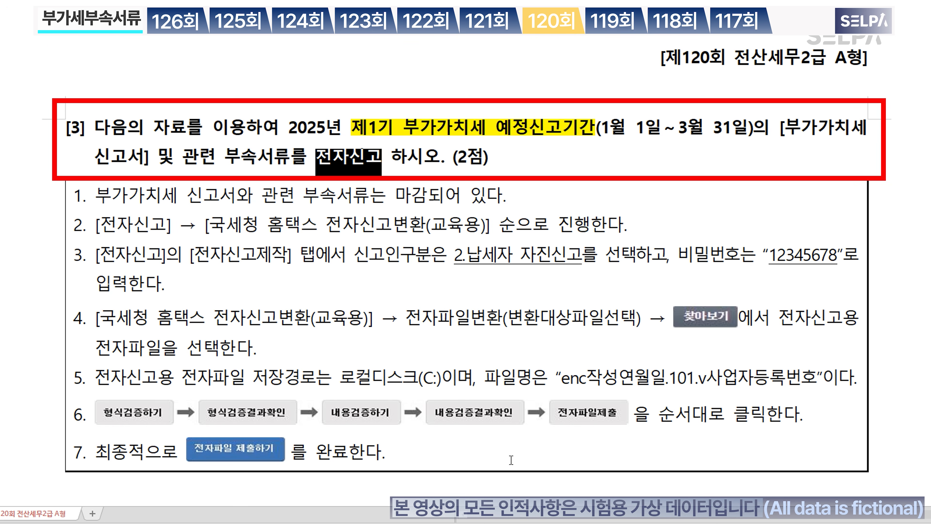
key(alt+Tab)
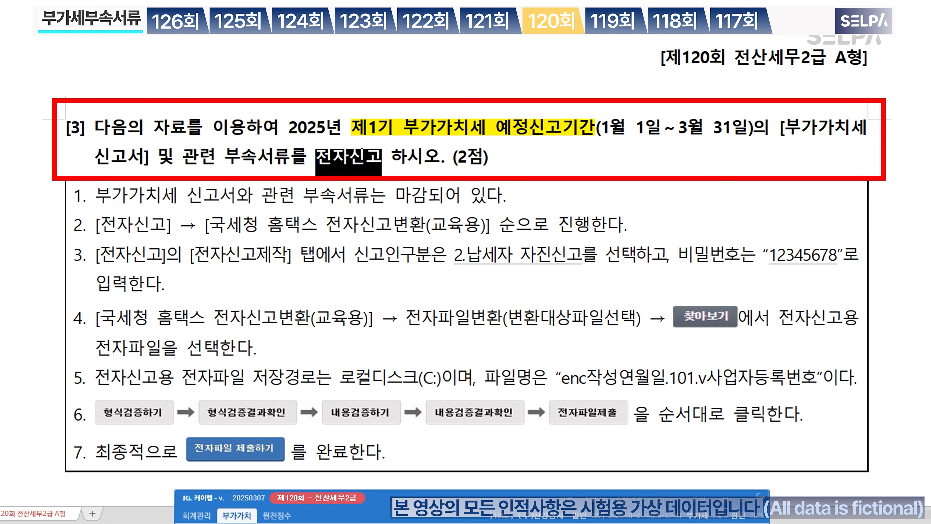
text(ㅈㅈㅅ)
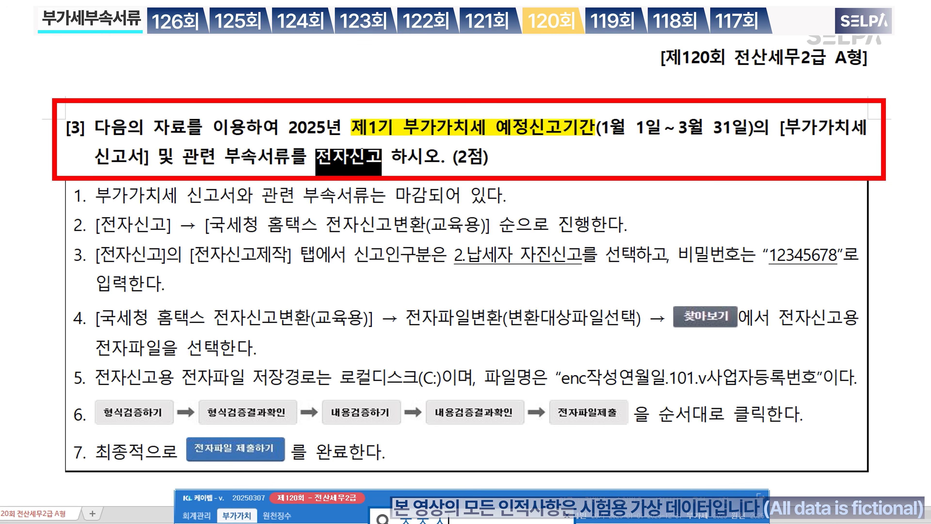
key(Return)
key(Return)
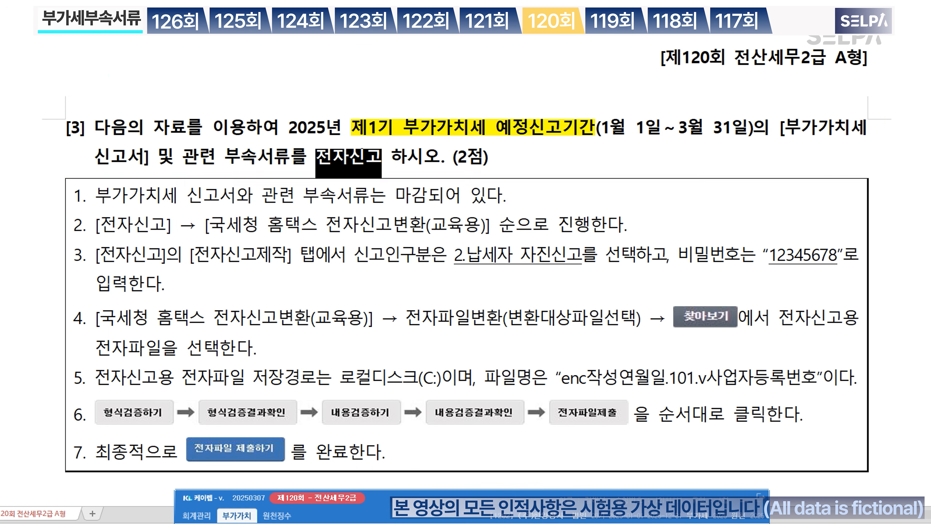
text(1)
key(Return)
text(3)
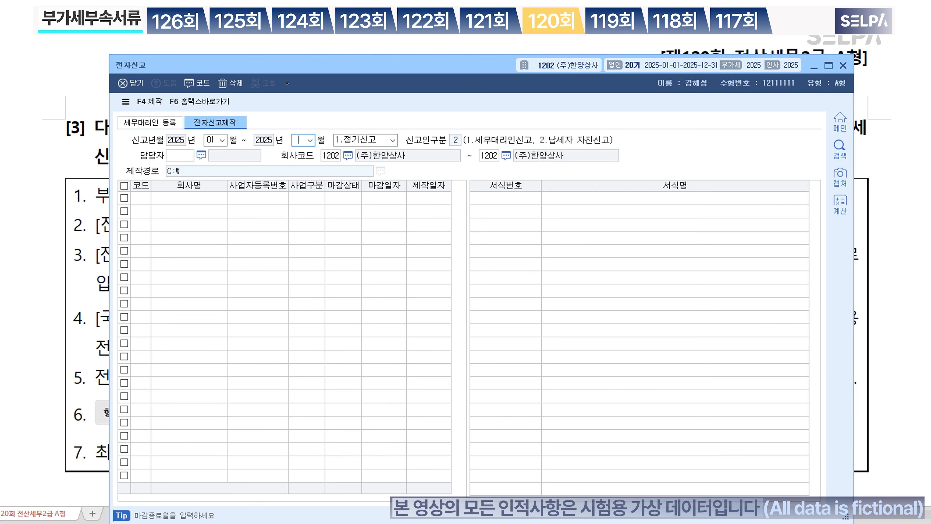
key(Return)
key(Return)
key(Return)
key(Return)
key(Return)
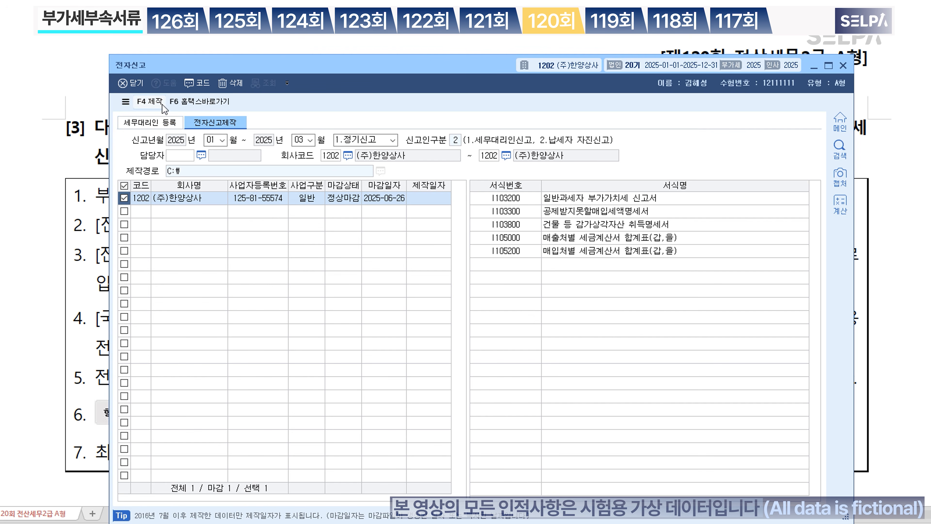
Step: Create the e-filing data, entering the file password in both fields, and dismiss the completion notice
mouse_move(325, 65)
mouse_down()
mouse_move(343, 397)
mouse_move(322, 80)
mouse_up()
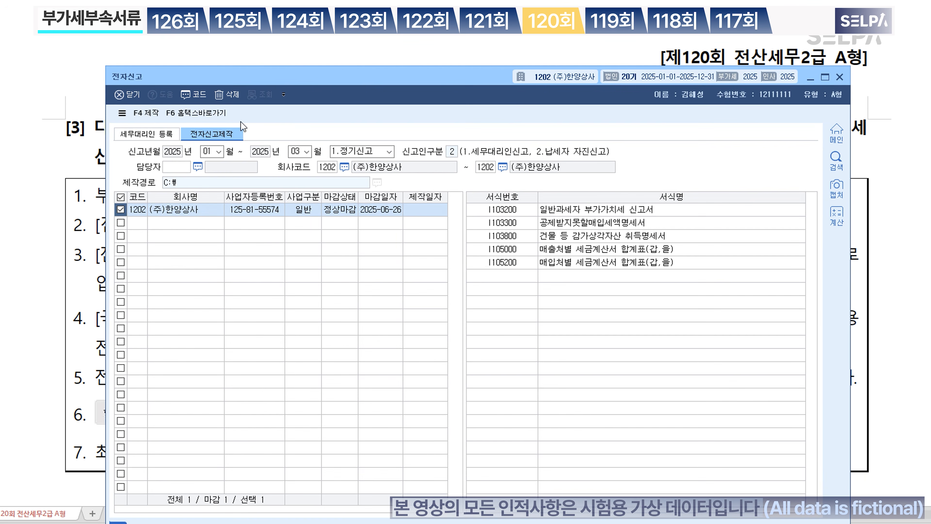
click(149, 121)
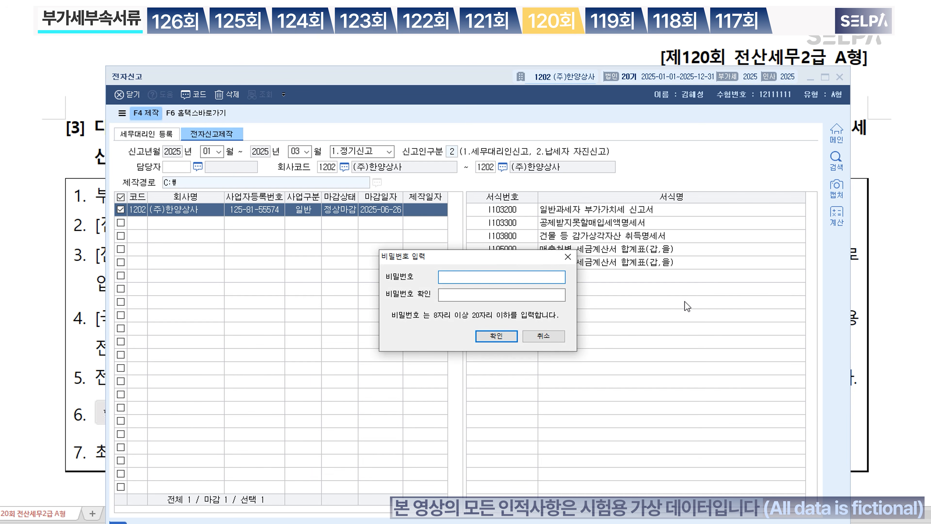
text(12345678)
key(Tab)
text(123456789)
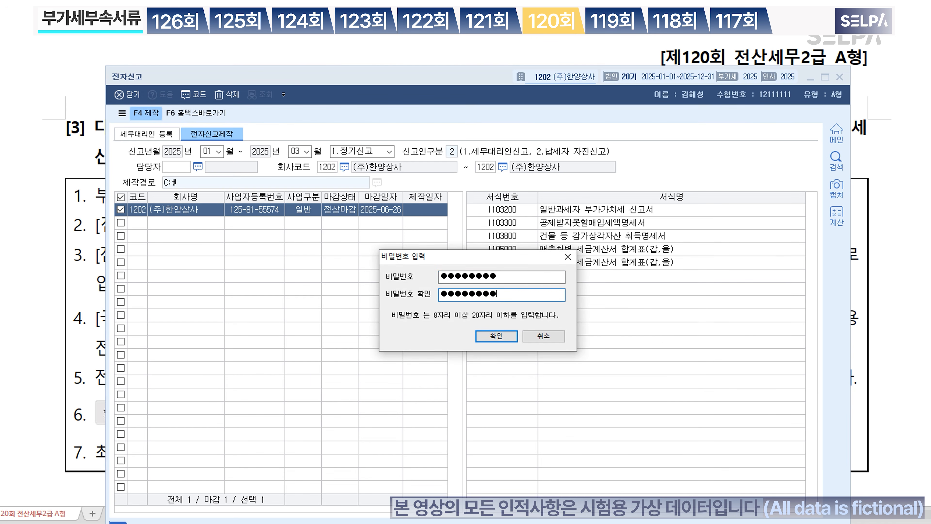
click(495, 338)
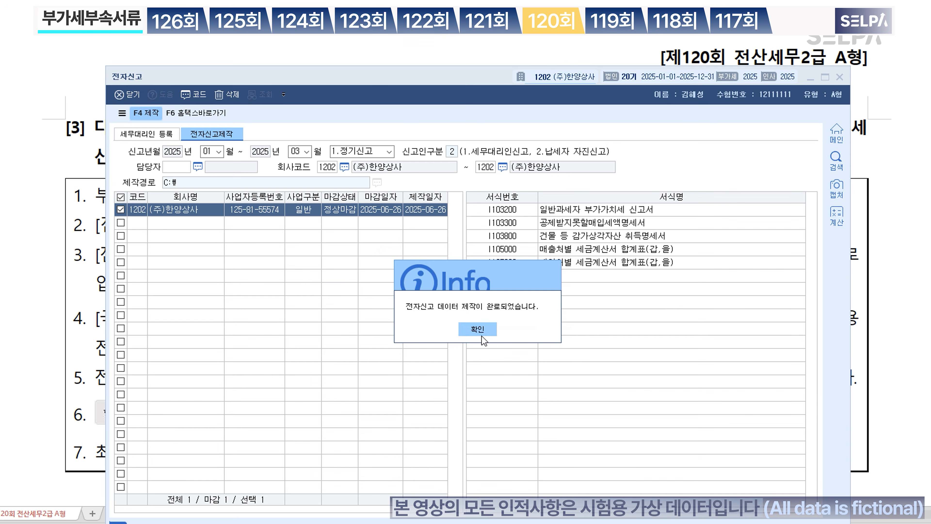
click(478, 329)
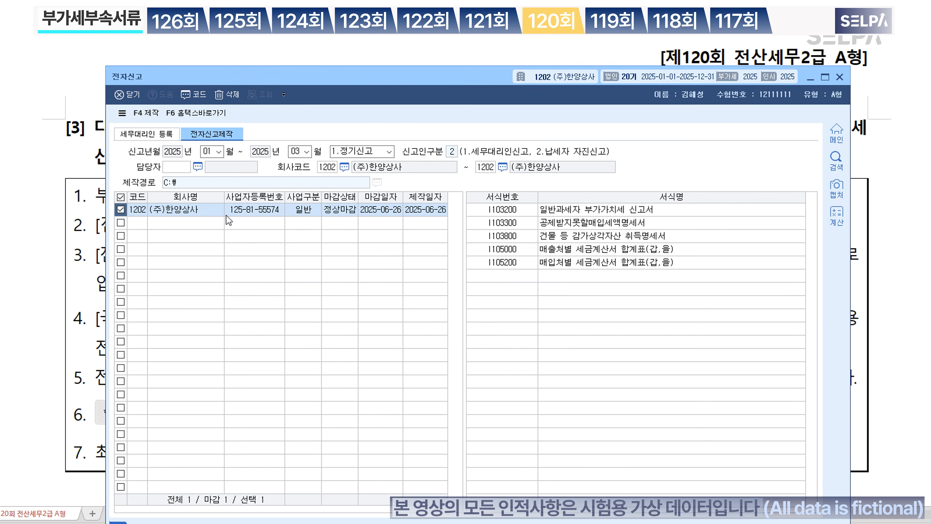
Step: Open the Hometax conversion simulator and load the generated enc e-filing file
click(206, 116)
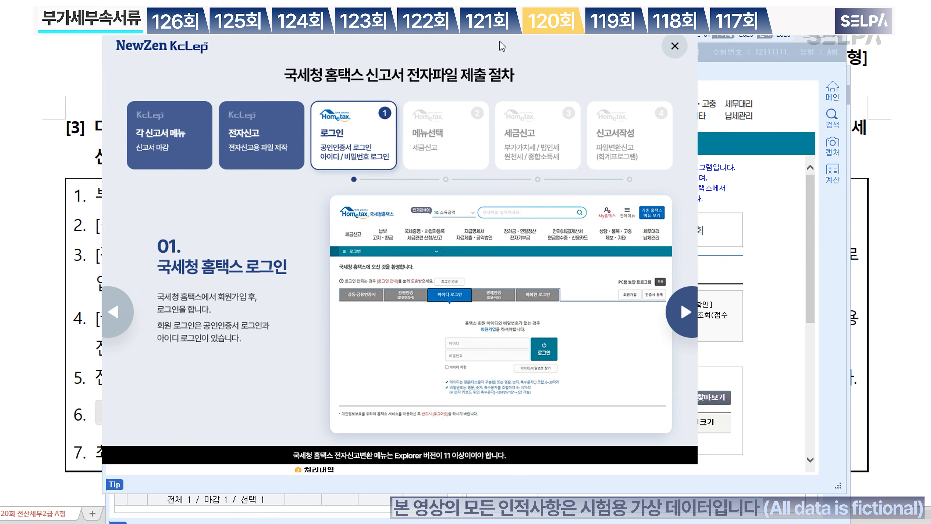
click(676, 51)
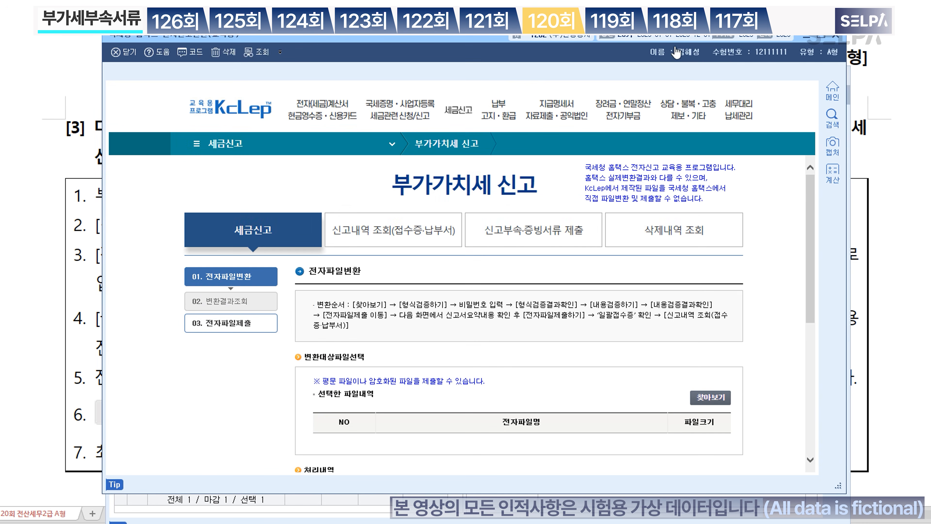
click(713, 401)
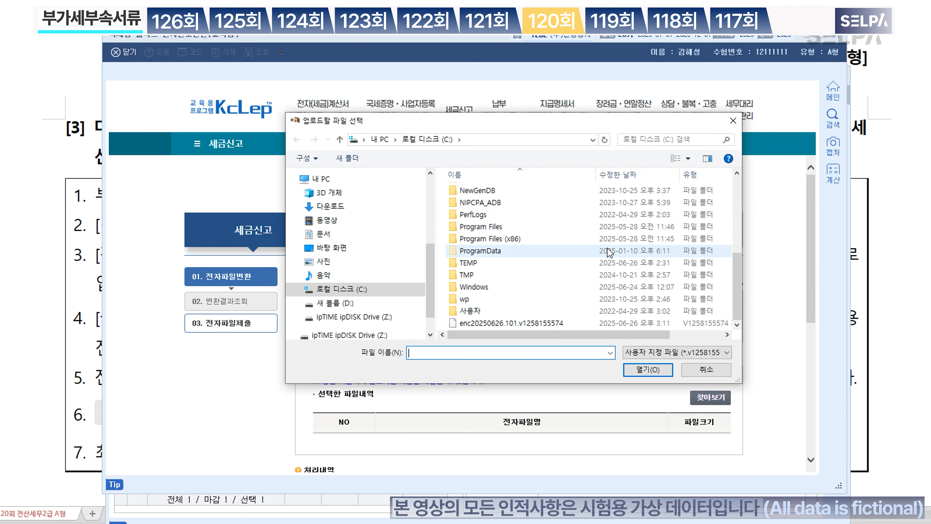
click(561, 324)
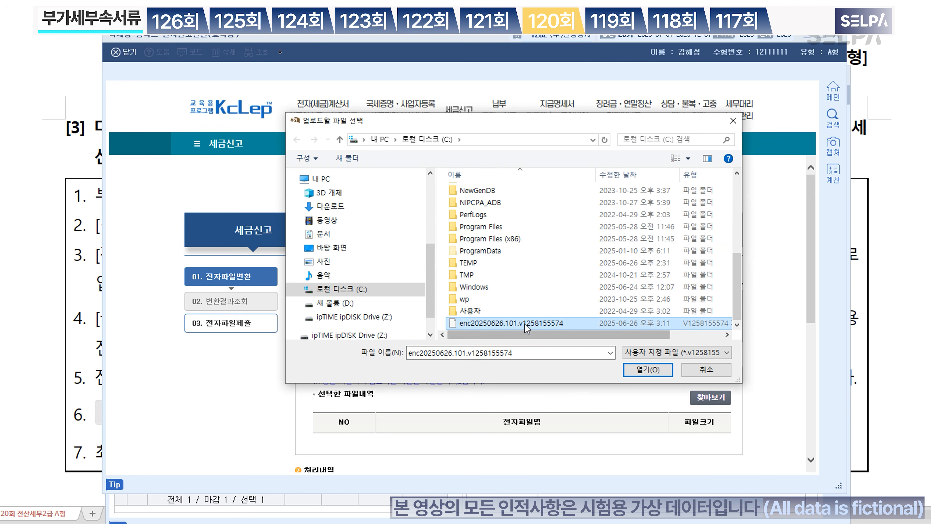
click(648, 370)
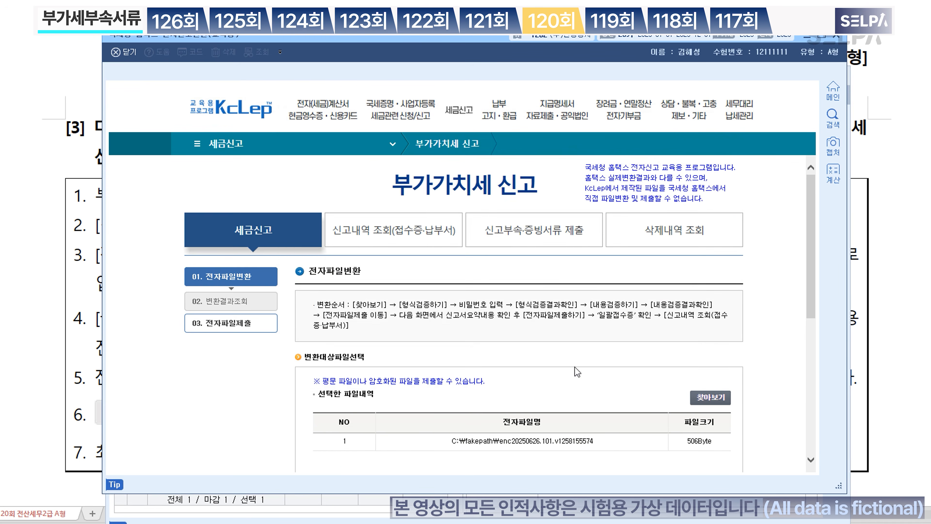
Step: Run format validation with the file password, then content validation, and check both results
scroll(751, 342, down, 5)
scroll(751, 342, down, 2)
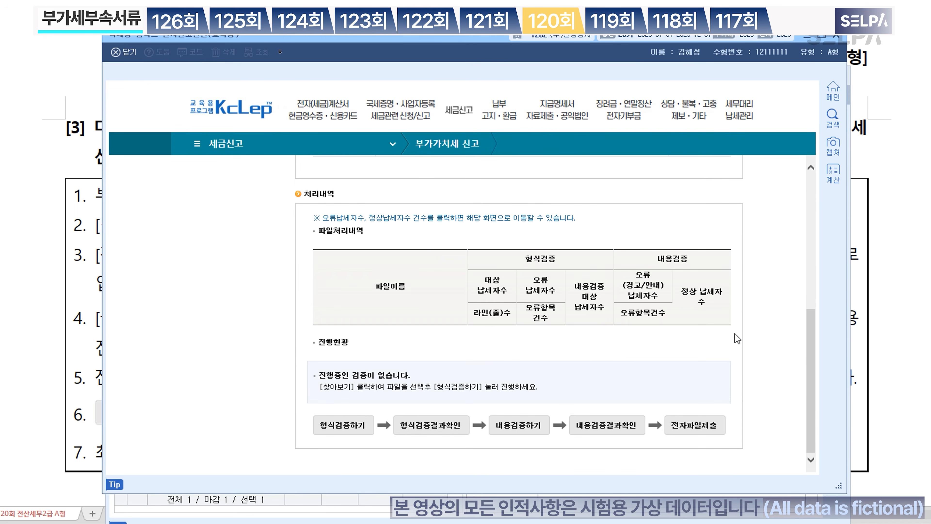
click(346, 432)
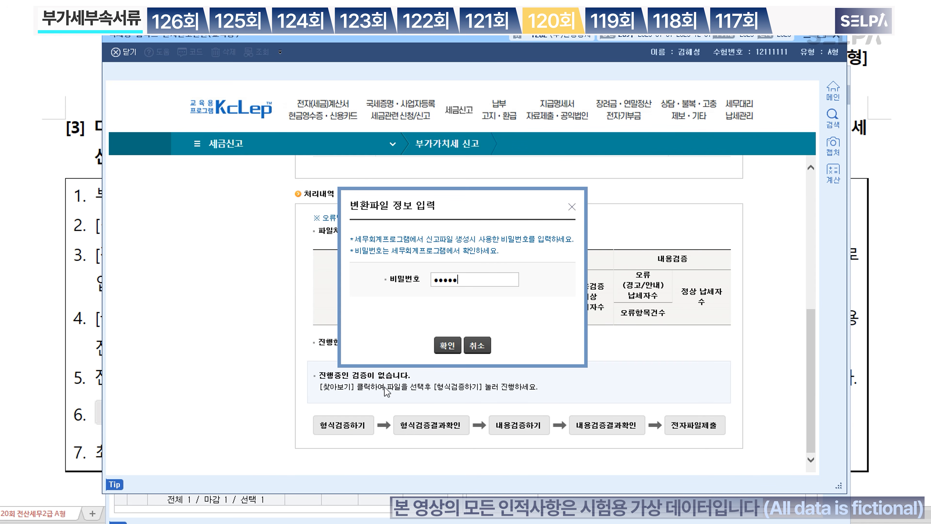
click(447, 345)
click(444, 447)
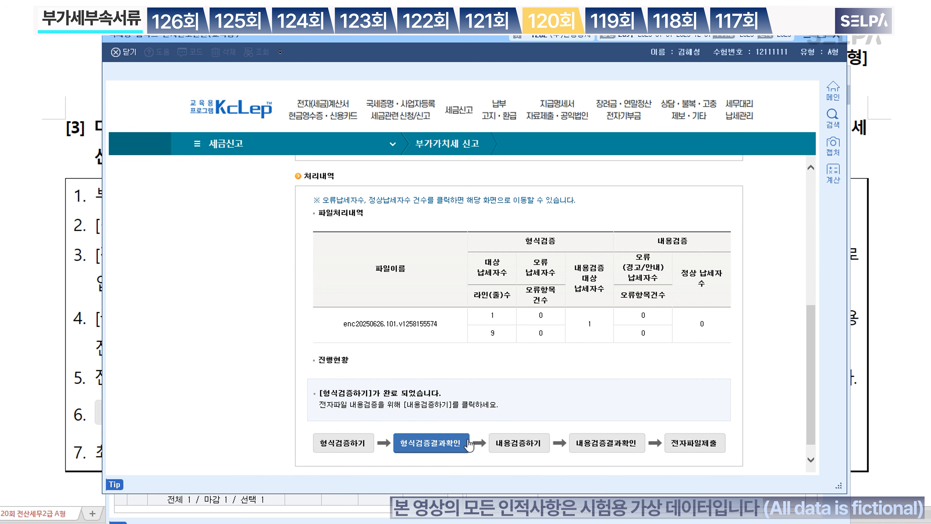
click(526, 445)
click(611, 446)
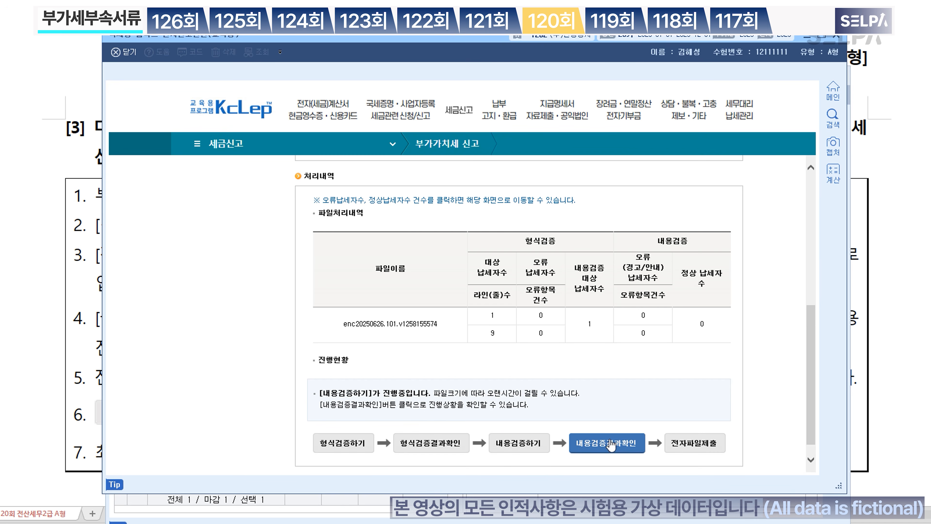
Step: Submit the converted VAT return, acknowledge the receipt, and close the simulator
click(699, 446)
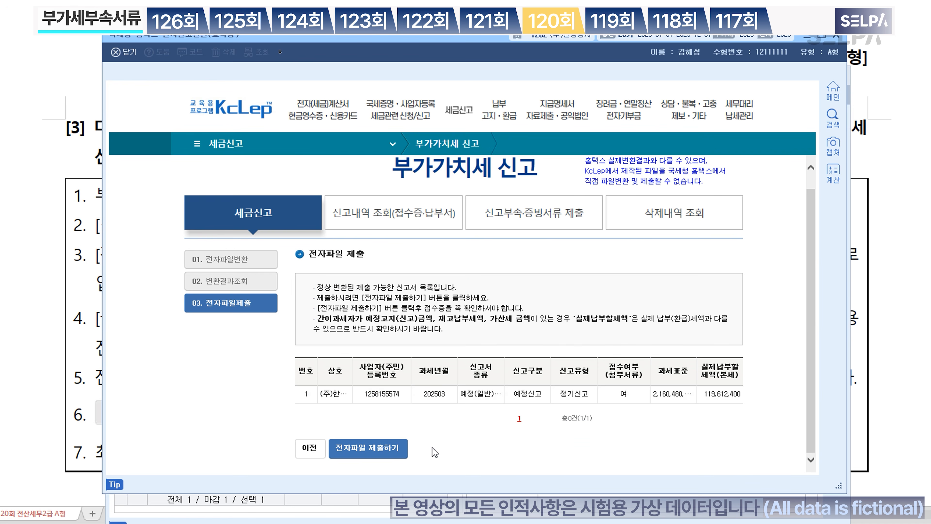
click(384, 454)
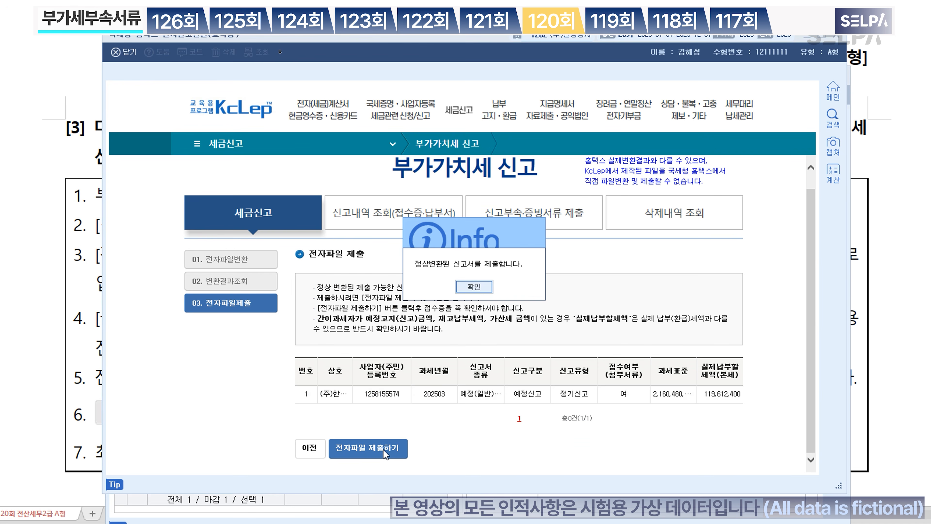
click(473, 288)
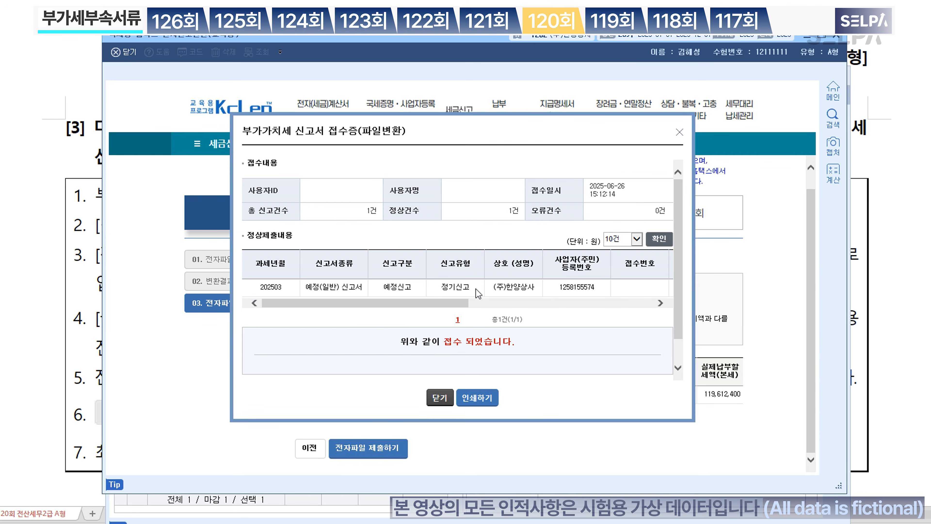
click(439, 398)
click(839, 37)
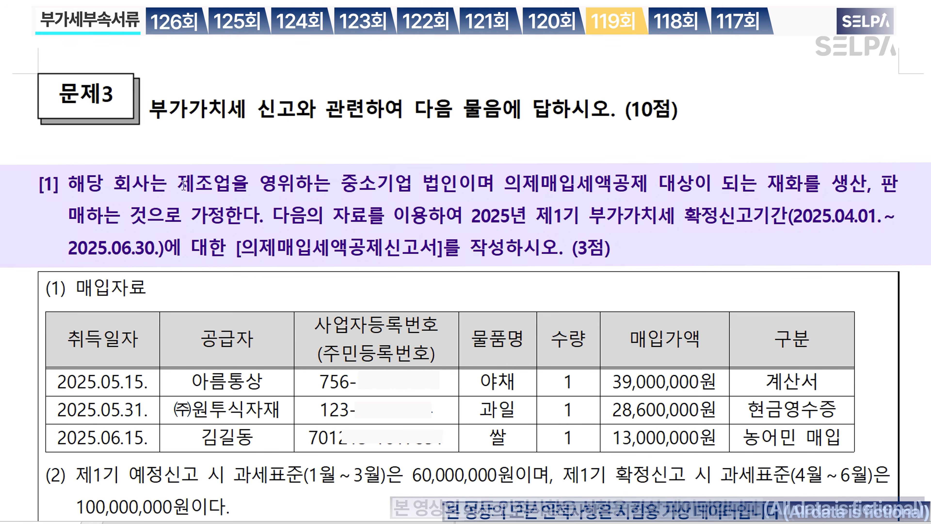
Step: Highlight 제조업을 영위, recolour 의제매입세액공제, and add the note '>> 4/104' after it
drag(178, 183, 300, 182)
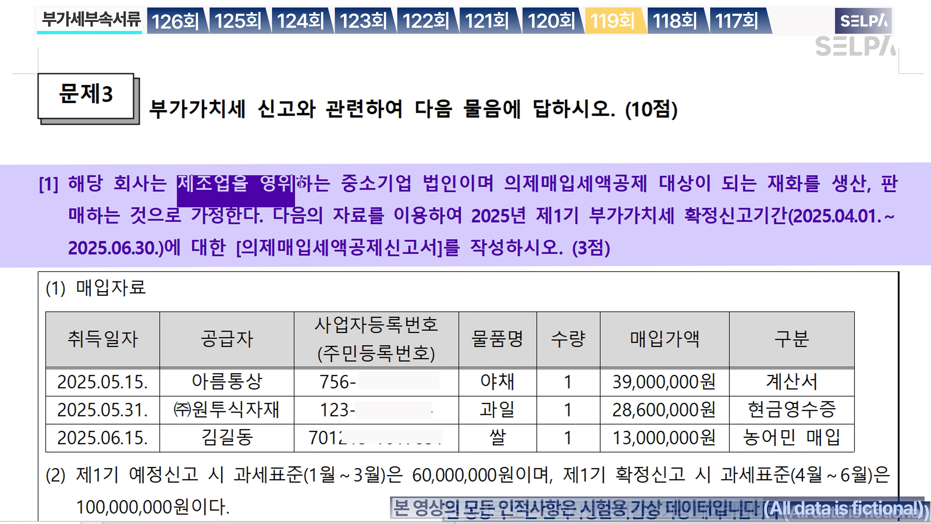
drag(504, 184, 651, 189)
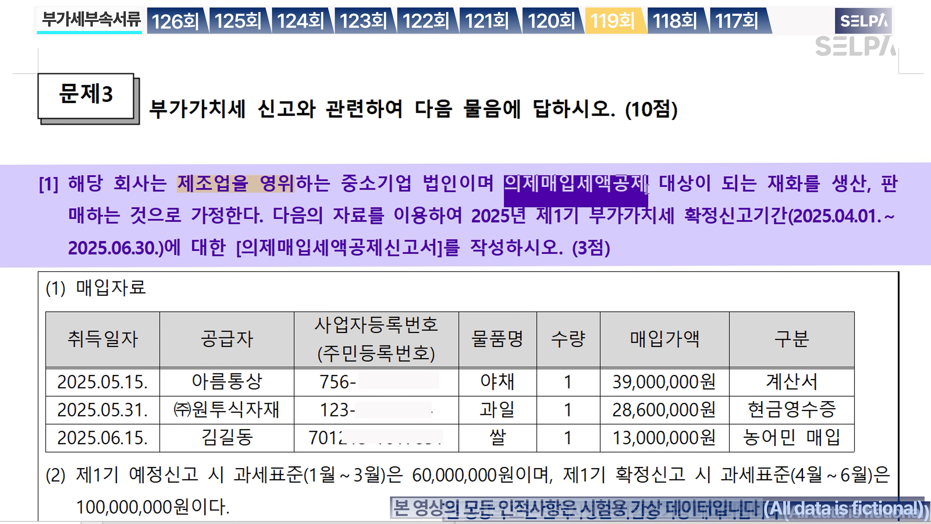
key(ctrl+m)
key(r)
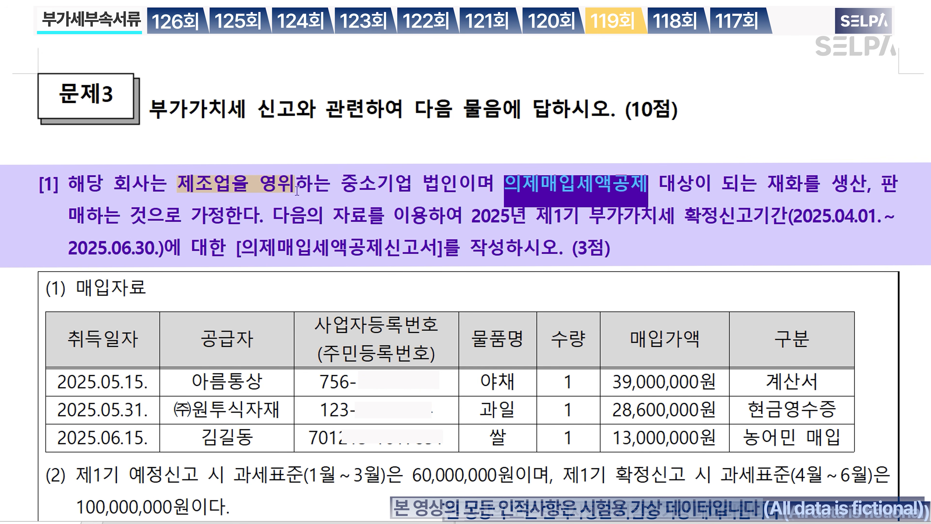
click(652, 185)
text(>>  )
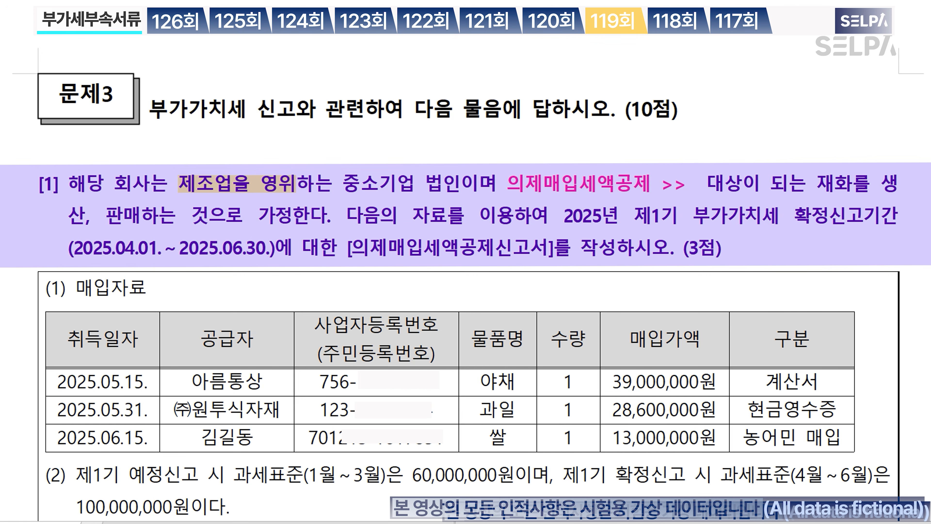
text(4/104)
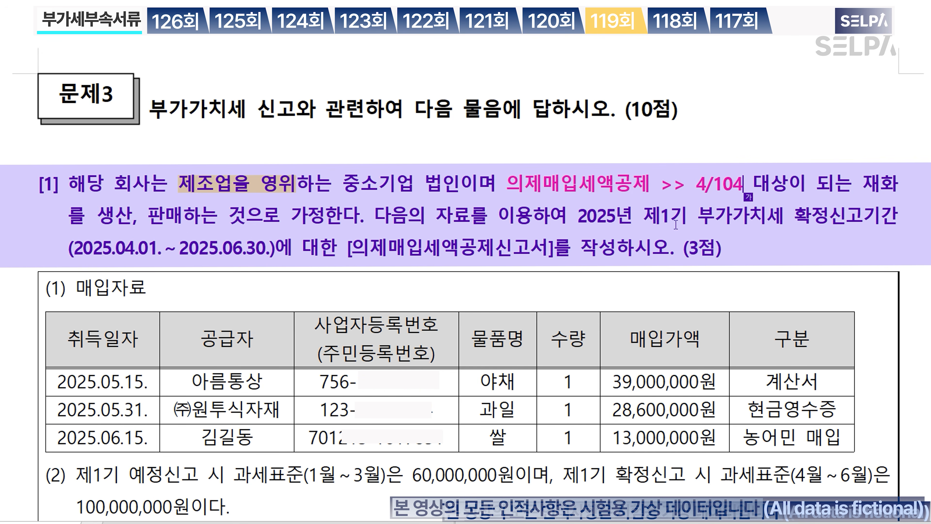
Step: Mark 2025년 제1기 부가가치세 확정 and the filing dates, then add '>> 정산' after 확정
double_click(586, 216)
drag(697, 216, 829, 224)
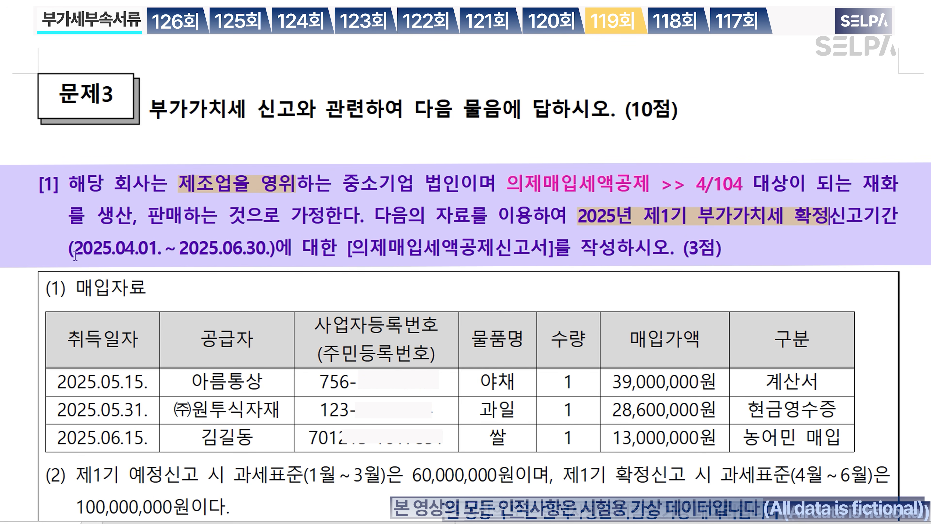
drag(74, 248, 272, 250)
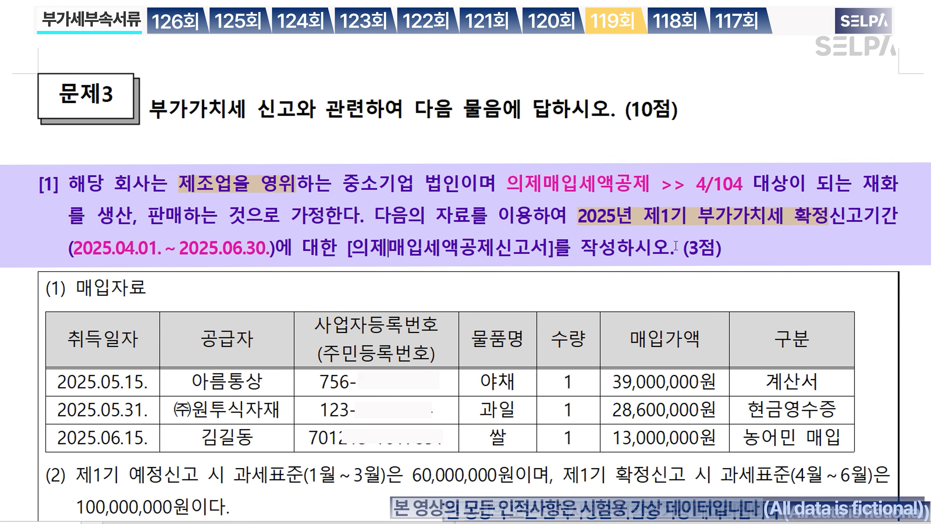
drag(796, 216, 828, 220)
text(>> 정산)
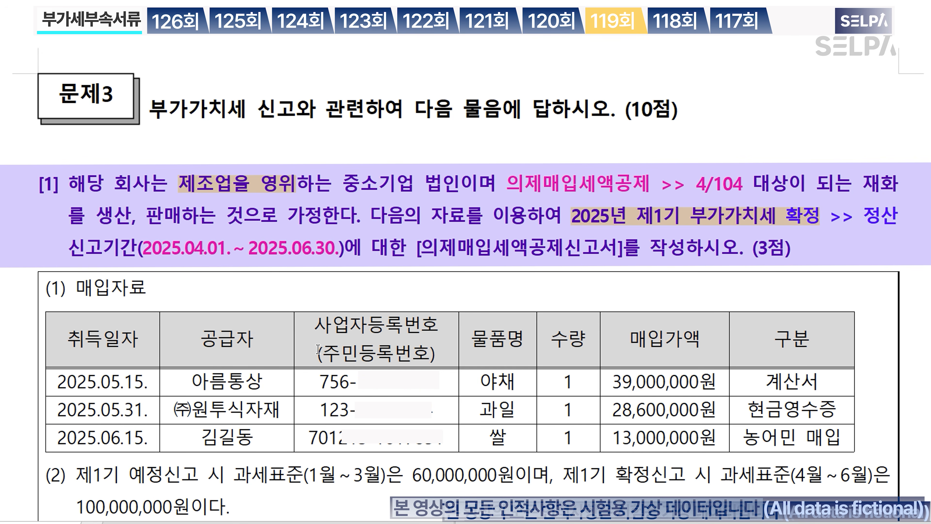
scroll(417, 366, down, 3)
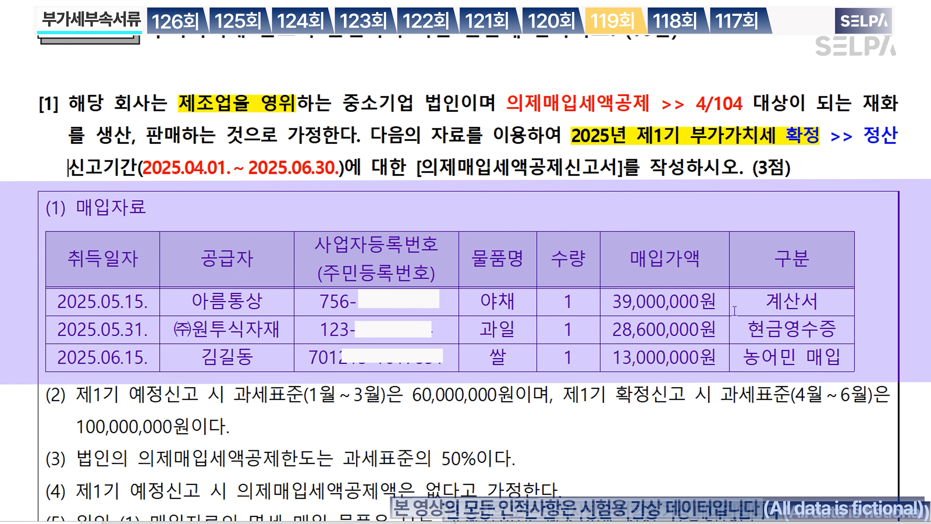
Step: Colour 농어민 매입 in the purchase table red
drag(744, 359, 836, 362)
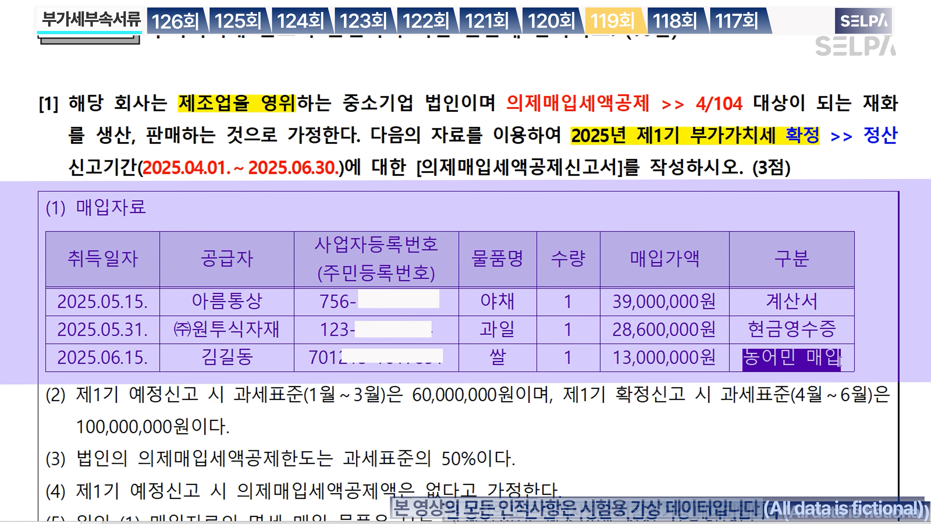
click(800, 356)
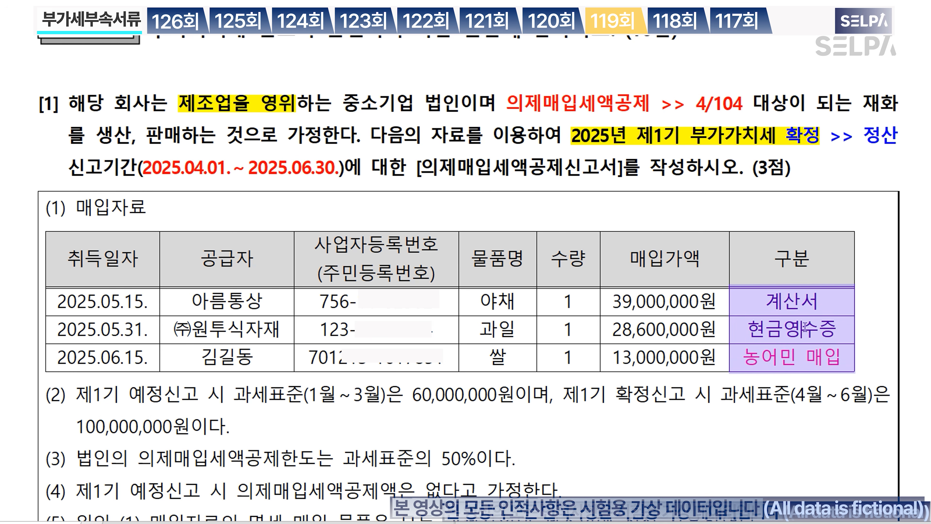
click(804, 362)
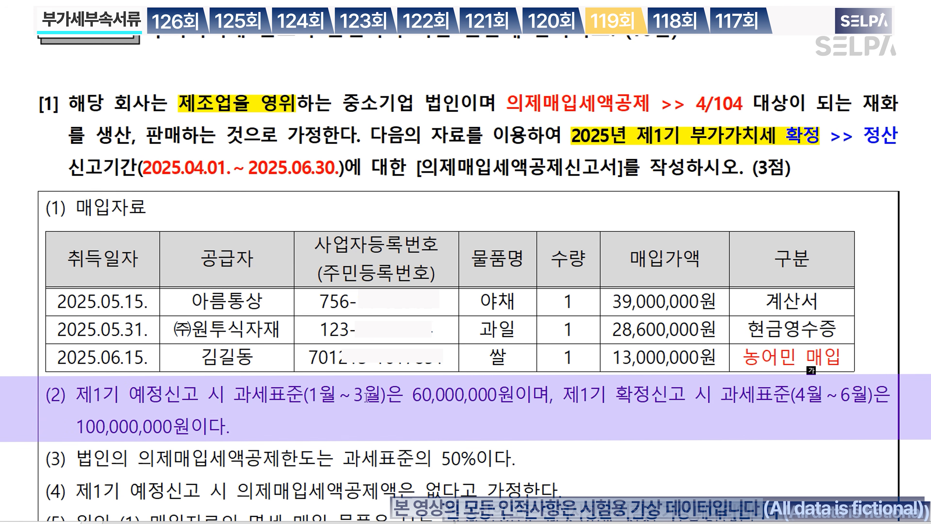
Step: Highlight the 1–3월 예정신고 and 4–6월 확정신고 tax base phrases in yellow
drag(459, 394, 515, 397)
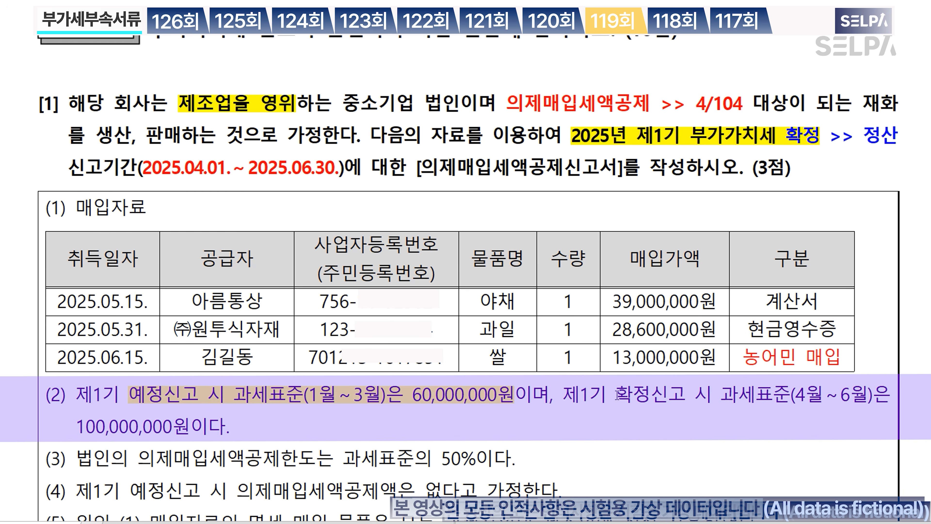
drag(617, 395, 189, 436)
scroll(385, 440, down, 2)
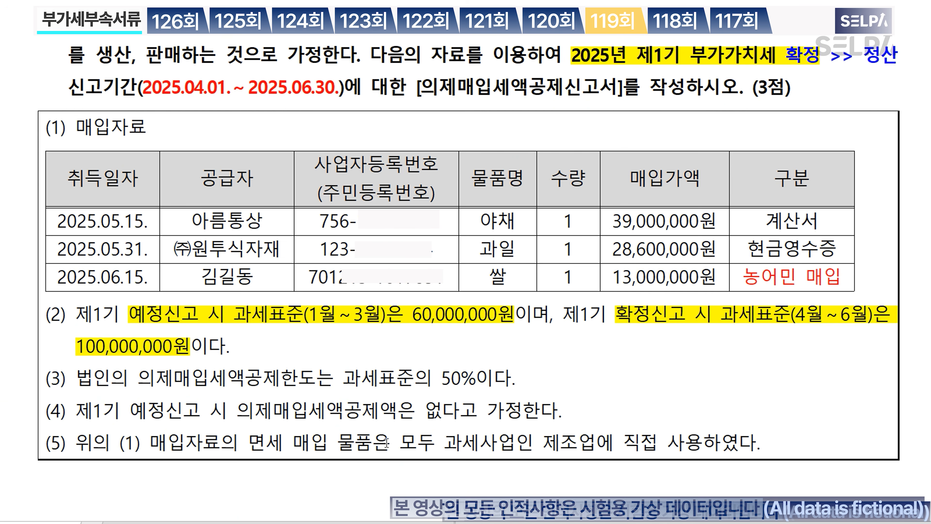
click(460, 379)
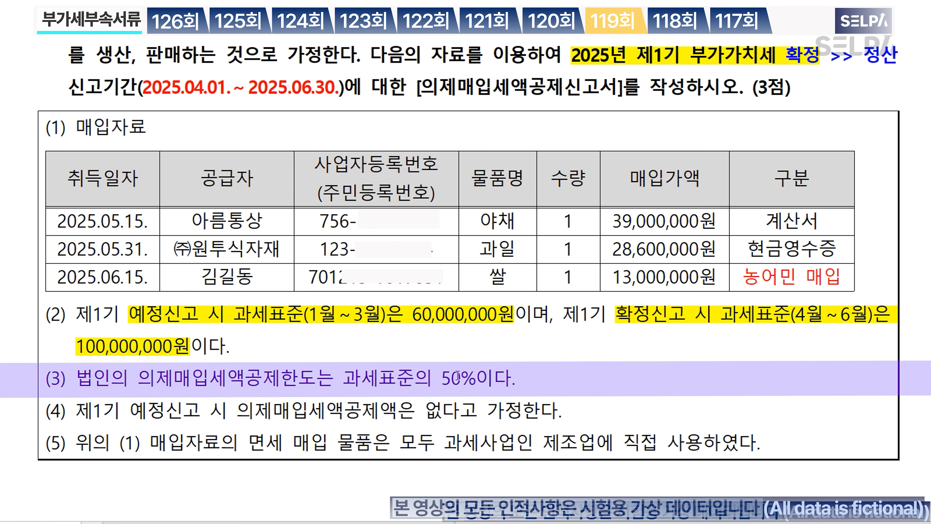
click(458, 376)
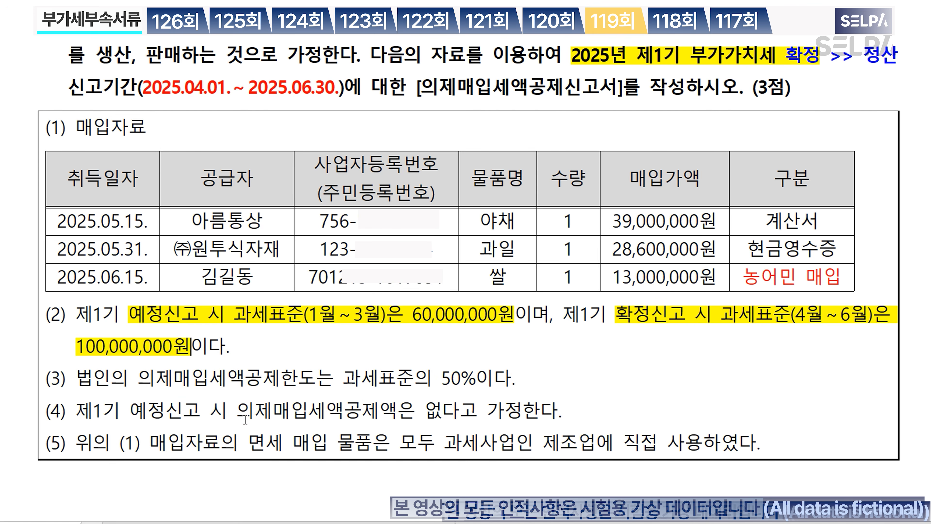
Step: Colour the line (4) no-prior-credit assumption and the [의제매입세액공제신고서] form name red
drag(236, 413, 522, 414)
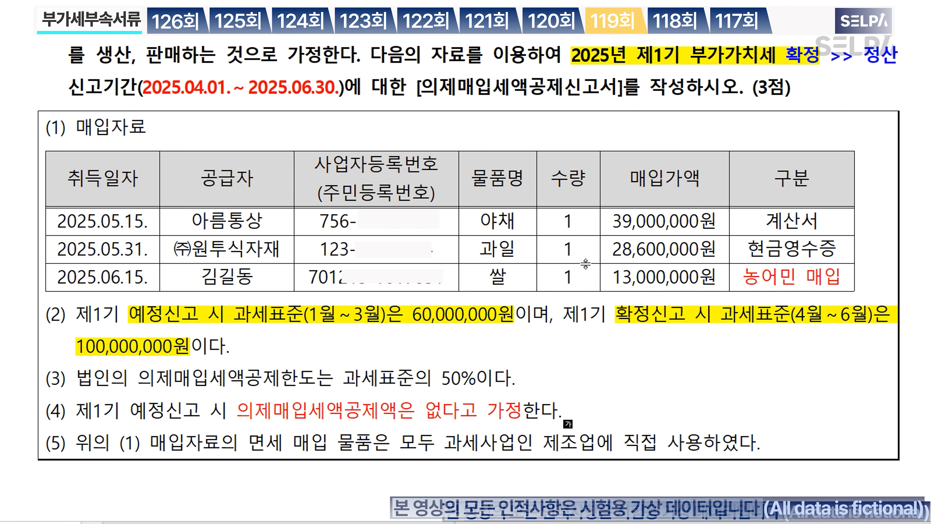
scroll(560, 294, up, 2)
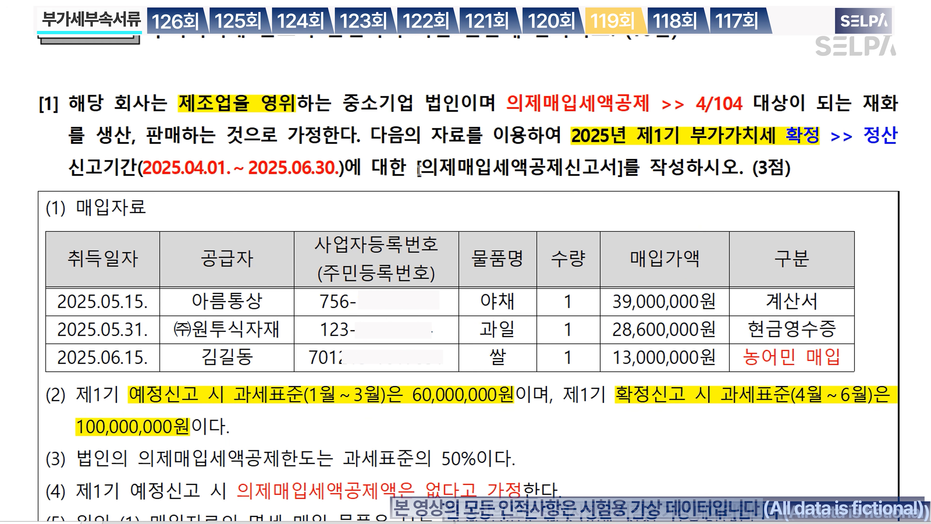
drag(418, 171, 624, 170)
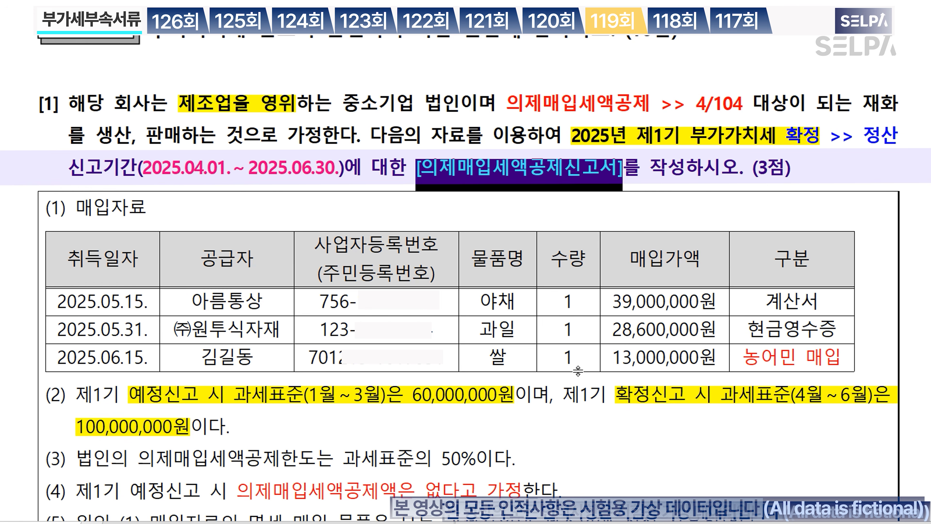
click(583, 356)
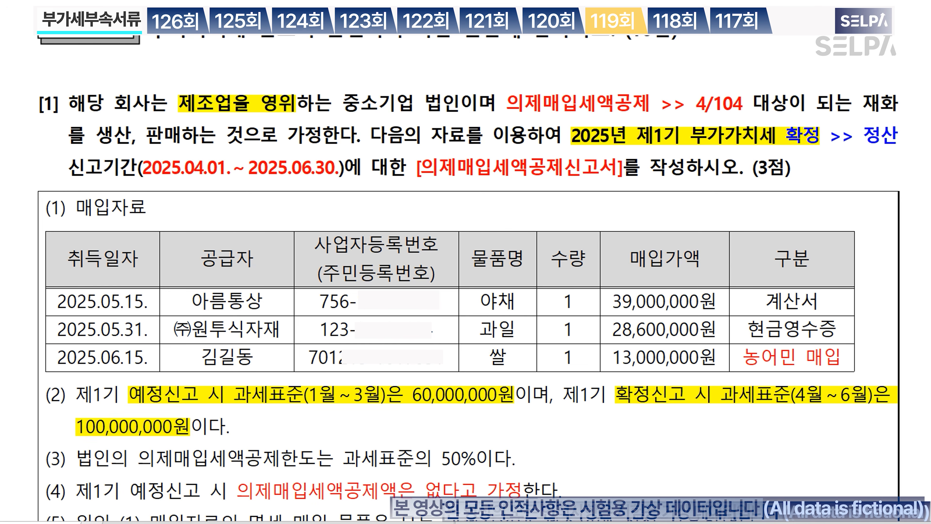
Step: Open 의제매입세액공제신고서 via the ㅇㅈ menu search and set the inquiry period to months 4 through 06
key(alt+Tab)
key(ctrl+Return)
text(ㅇㅈ)
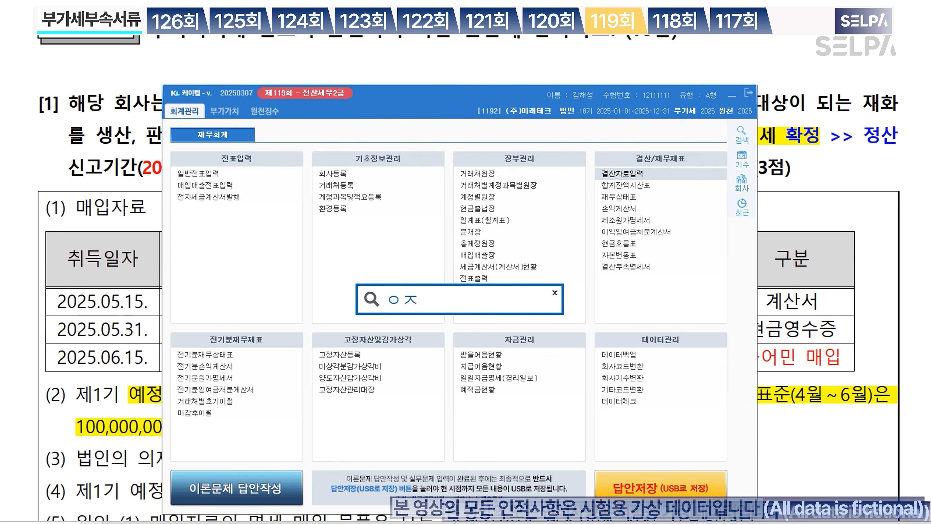
key(Return)
key(Down)
key(Return)
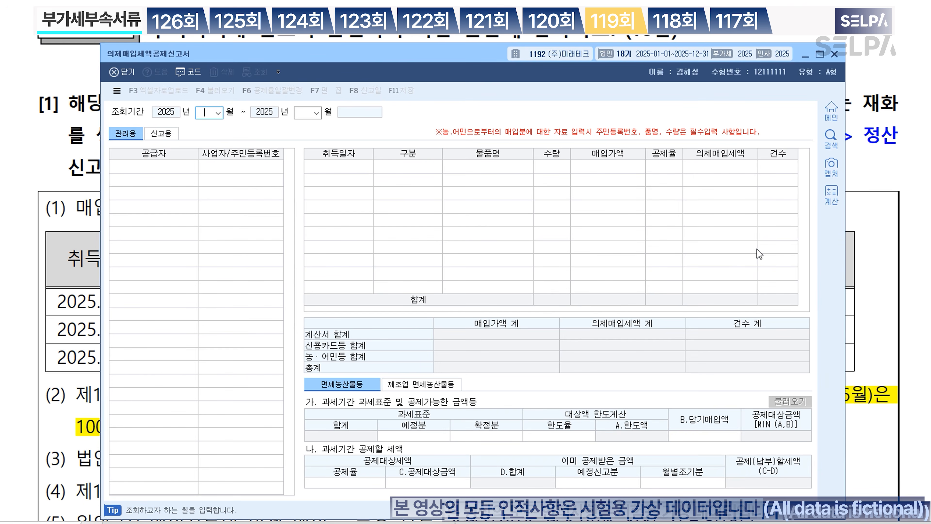
key(alt+Tab)
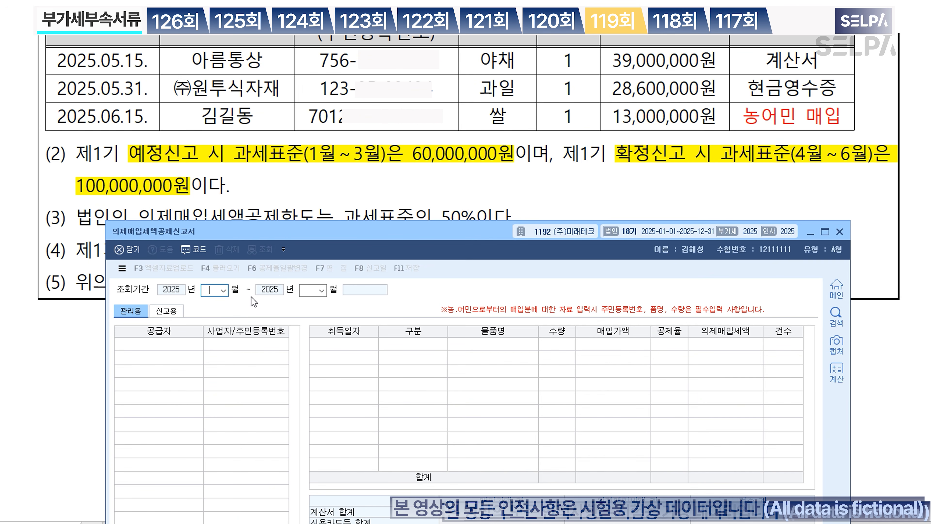
text(4)
key(Return)
text(06)
key(Return)
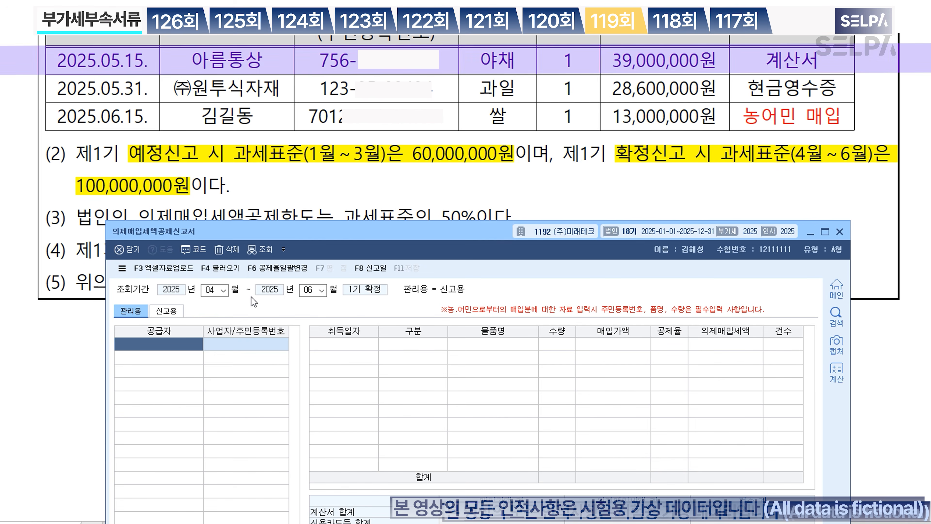
Step: Start a row for supplier 아름통상 dated 2025-05-15 with purchase type 1.계산서
key(F2)
text(아름)
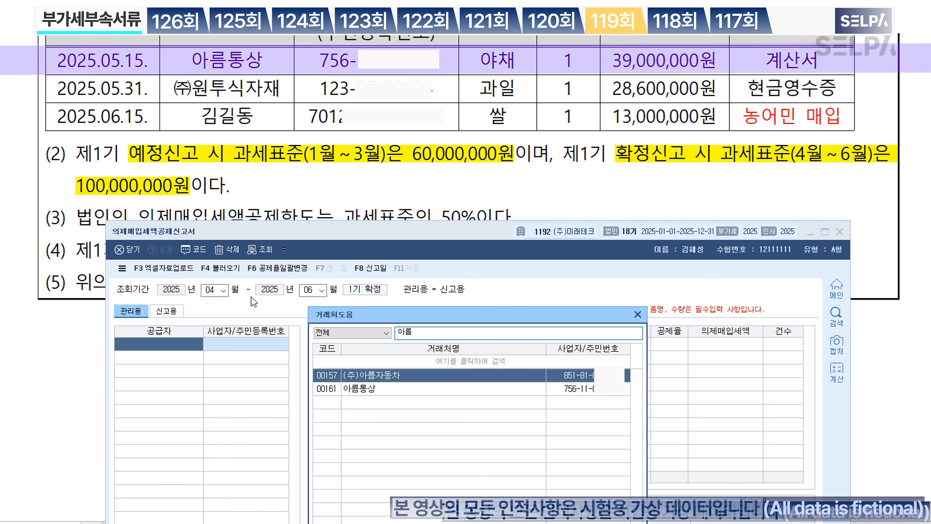
key(Down)
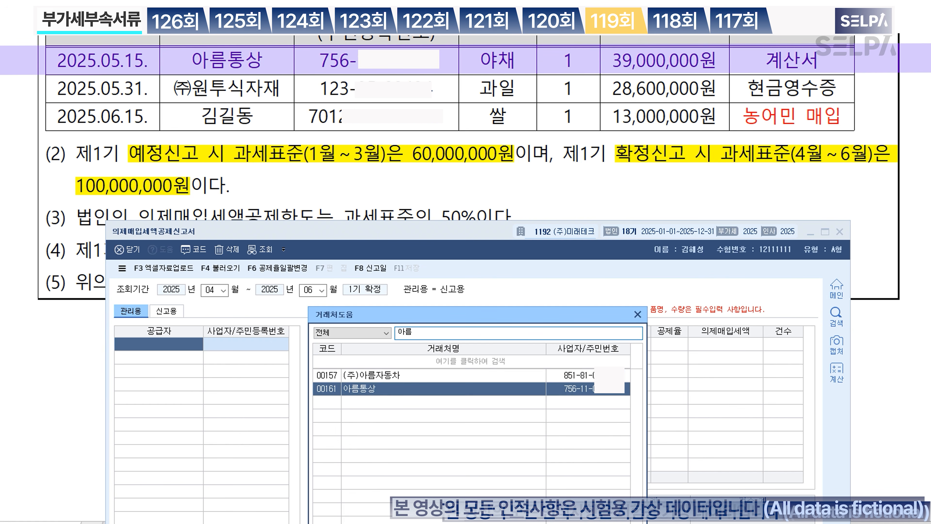
key(Return)
text(2025-05-1)
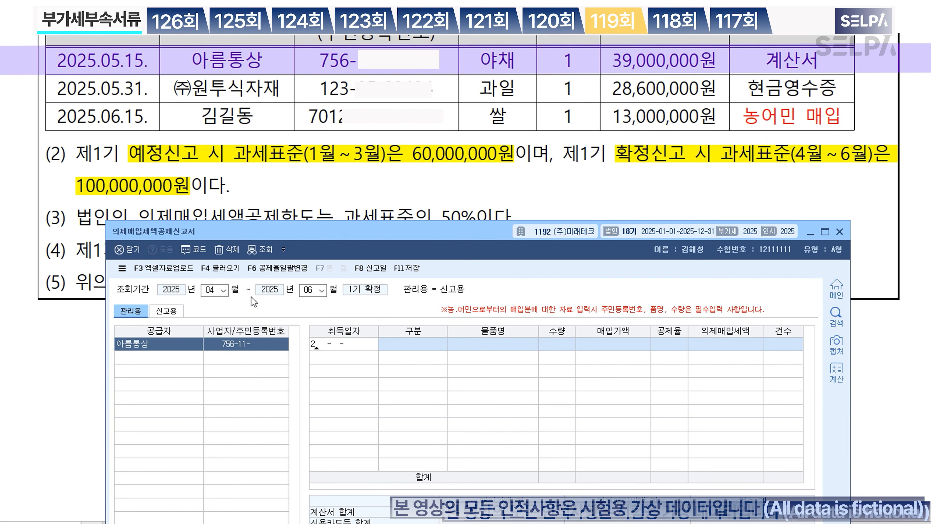
text(5)
key(Return)
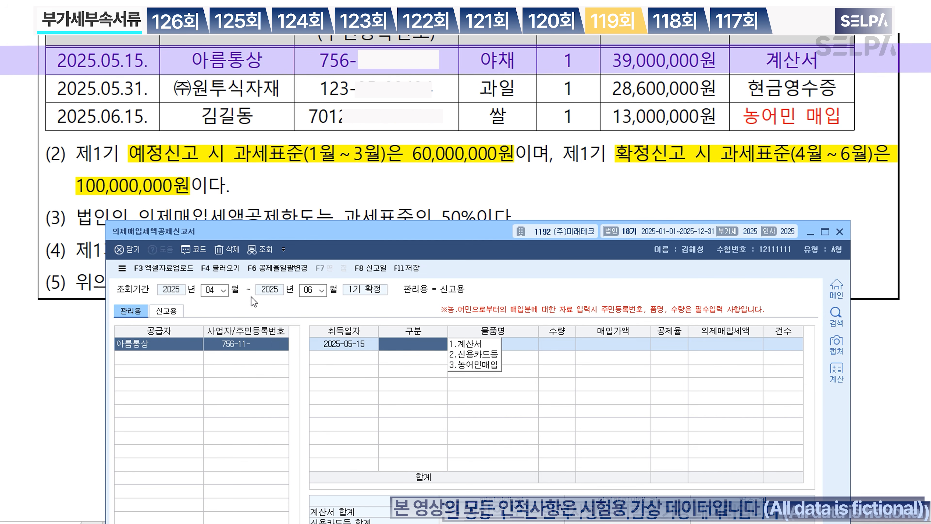
text(1)
key(Return)
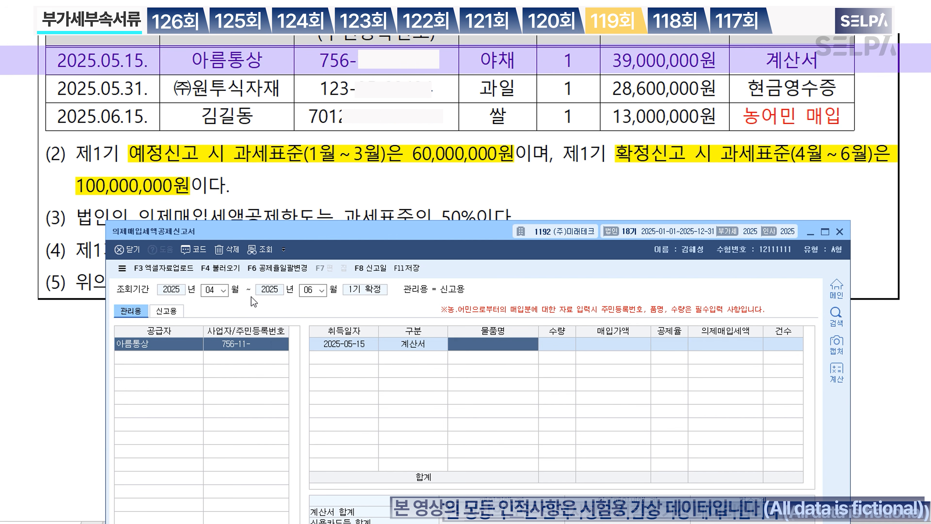
Step: Enter item 야채, quantity 1, amount 39,000,000 at the 4/104 deduction rate
text(야채)
key(Return)
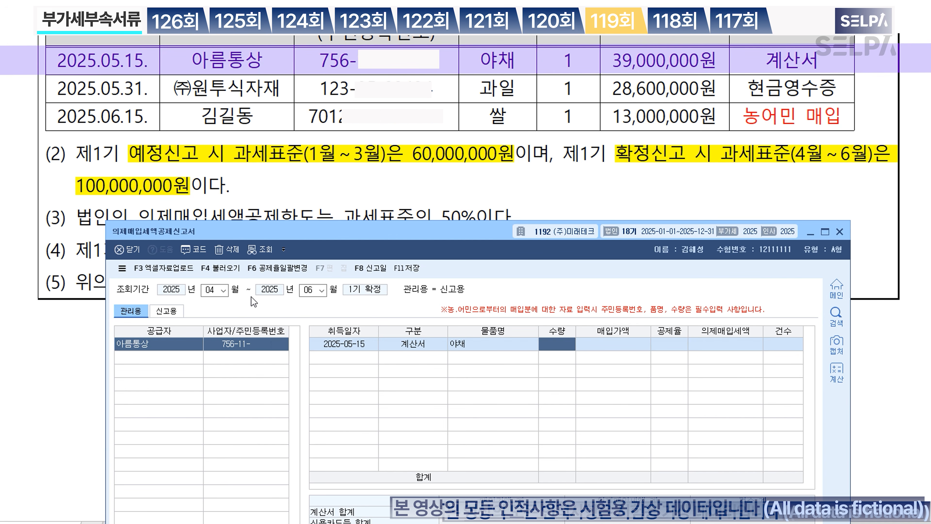
text(1)
key(Return)
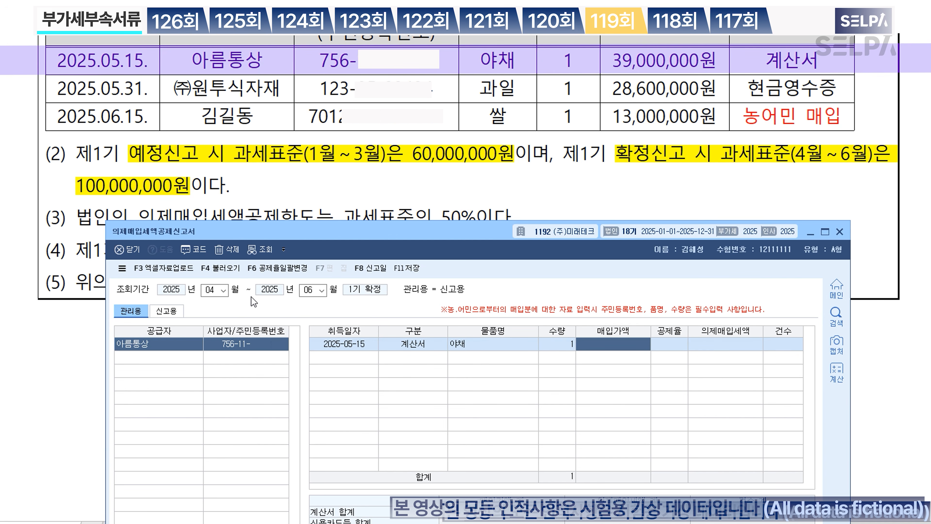
text(39000000)
key(Return)
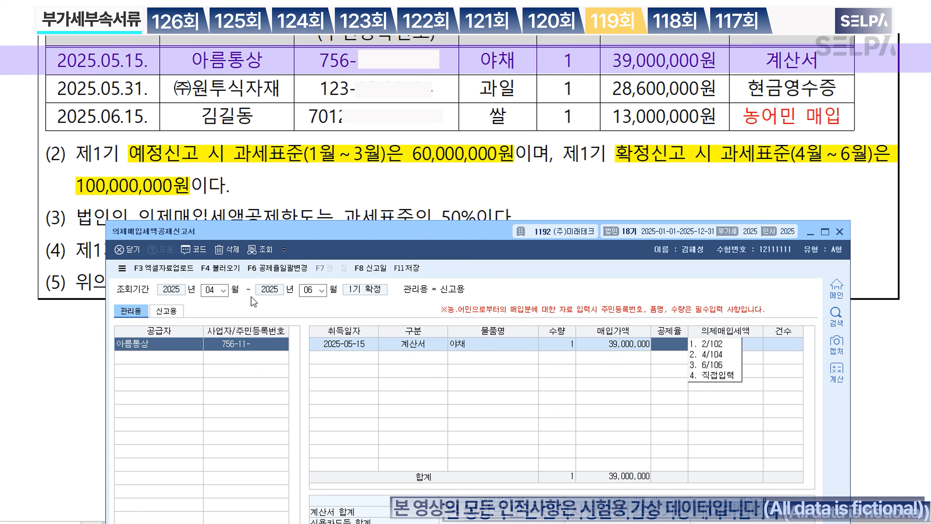
key(2)
key(Return)
key(Return)
key(Return)
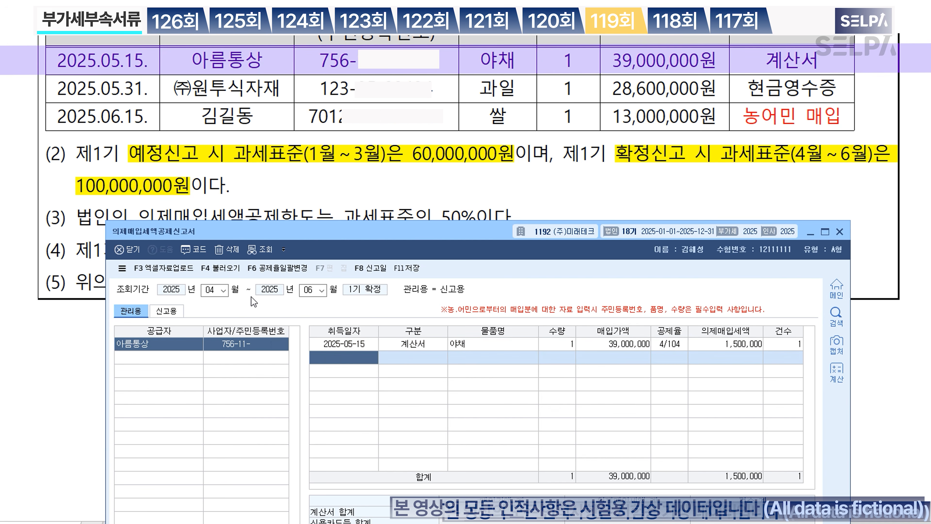
Step: Add a second supplier row for (주)원투식자재 dated 2025-05-31 with purchase type 신용카드등
click(140, 359)
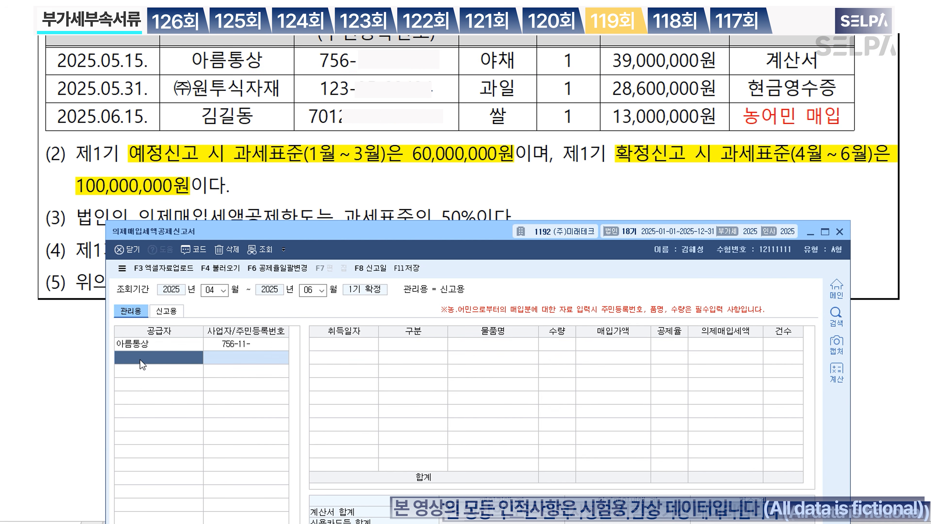
key(F2)
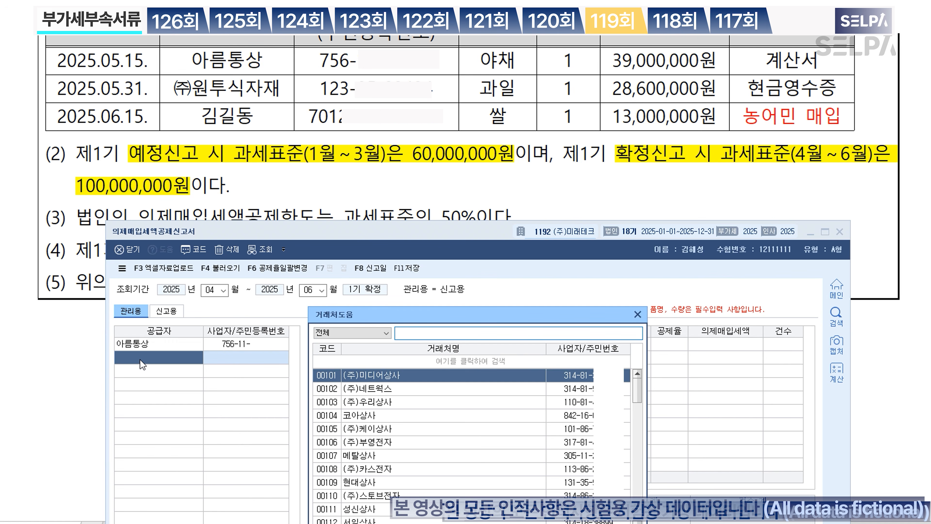
text(원)
key(Return)
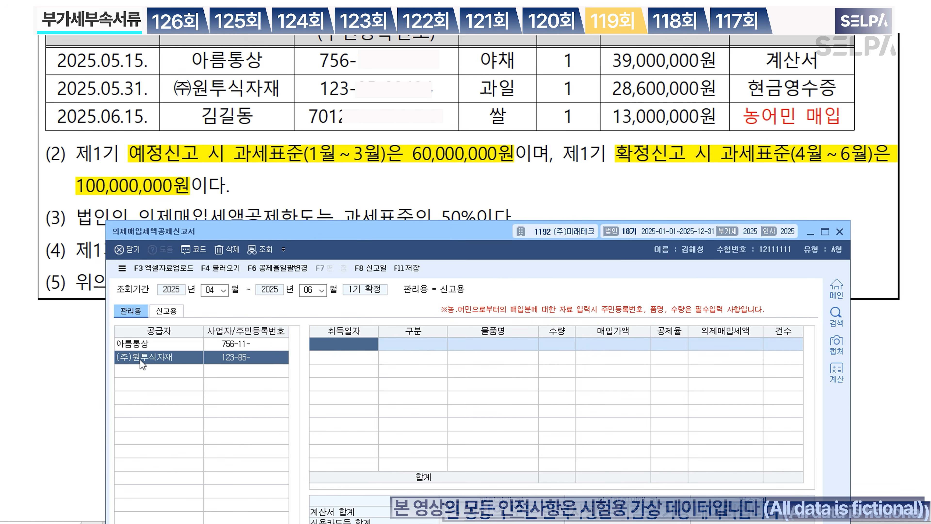
text(0531)
key(Return)
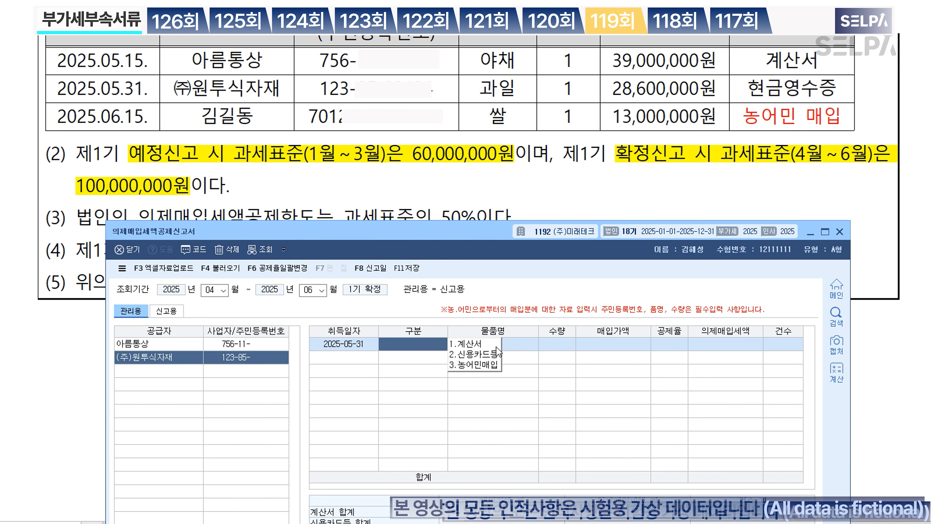
click(480, 355)
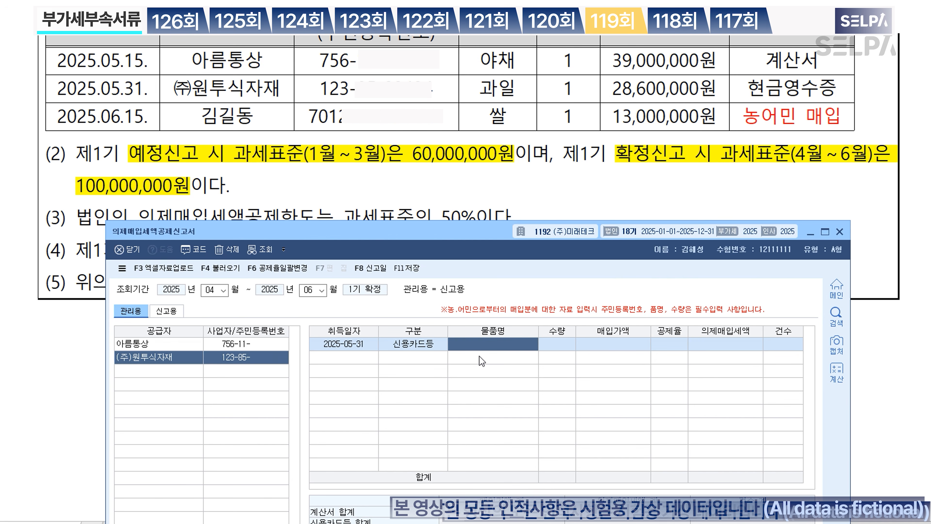
Step: Enter item 과일, quantity 1, amount 28,600,000 at the 4/104 deduction rate
text(과일)
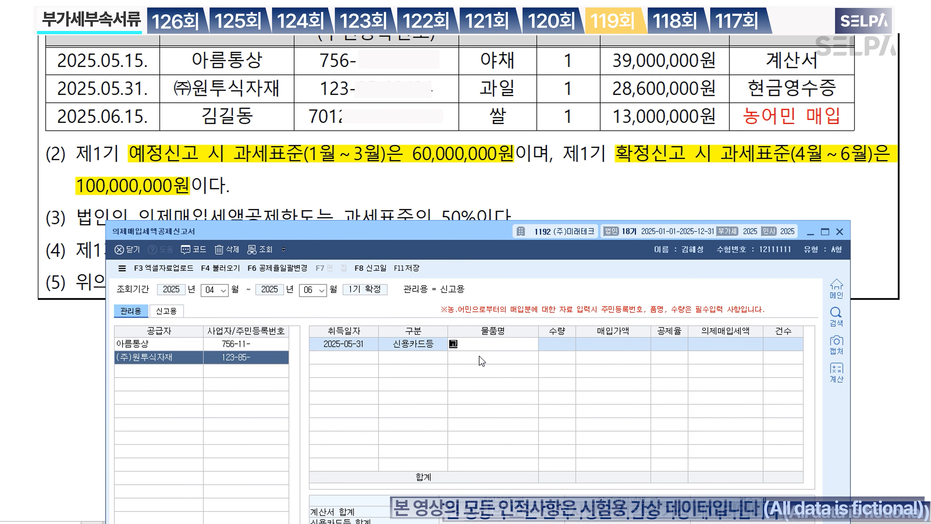
key(Return)
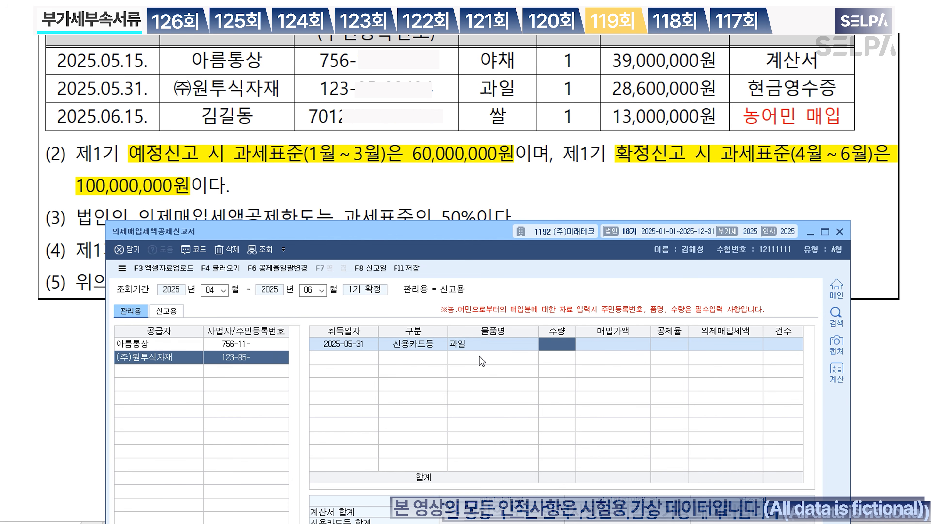
text(1)
key(Return)
text(28,600)
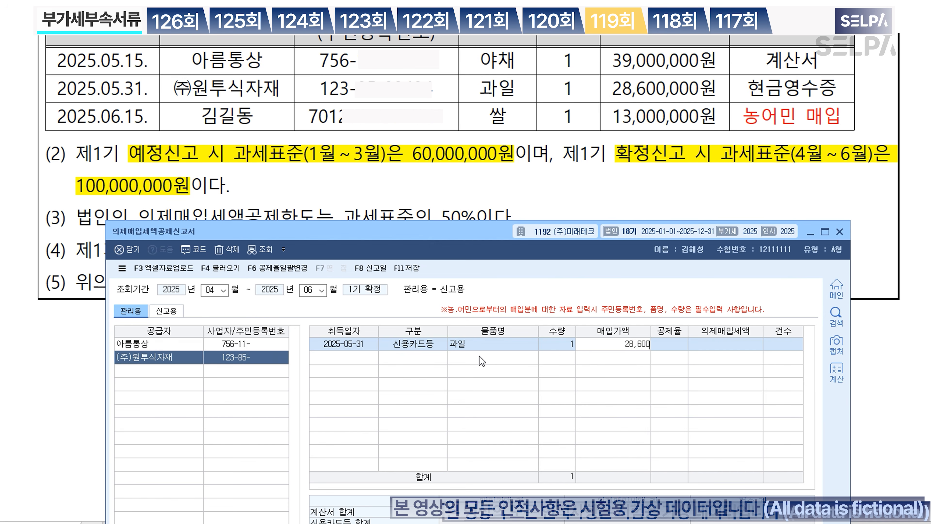
text(,000)
key(Return)
key(2)
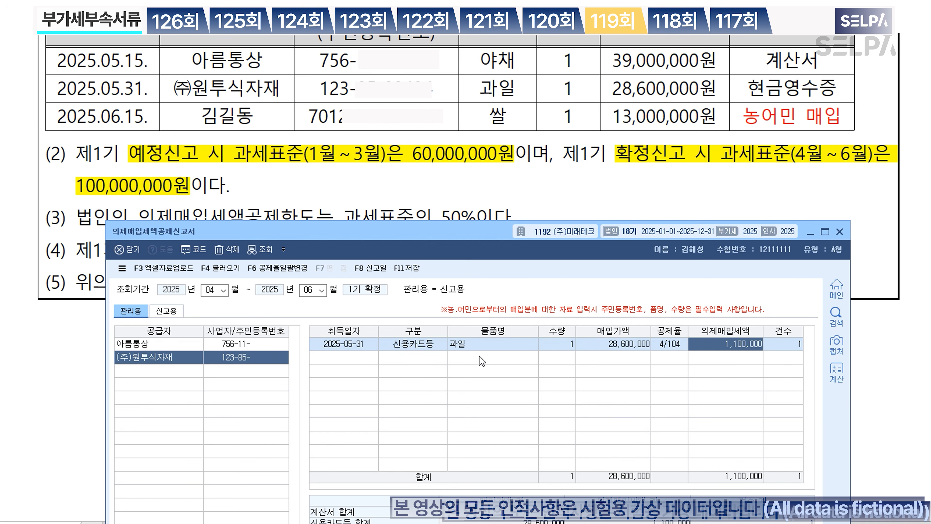
key(Return)
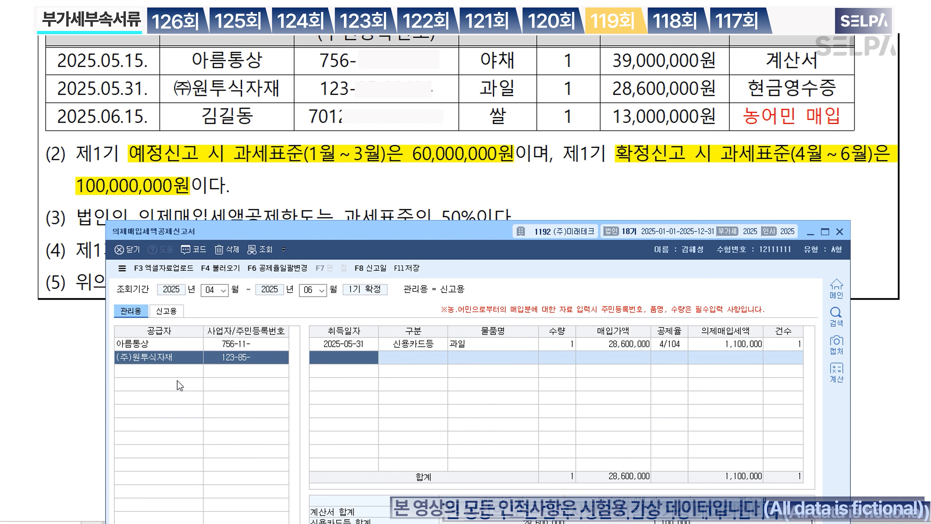
click(172, 374)
Step: Add the farmer supplier row dated 2025-06-15 with category 3.농어민매입
key(F2)
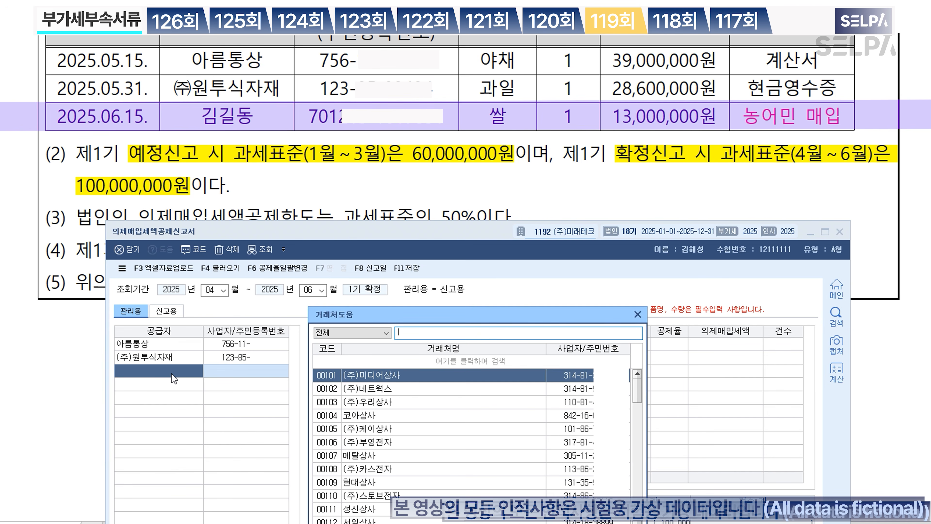
text(김길)
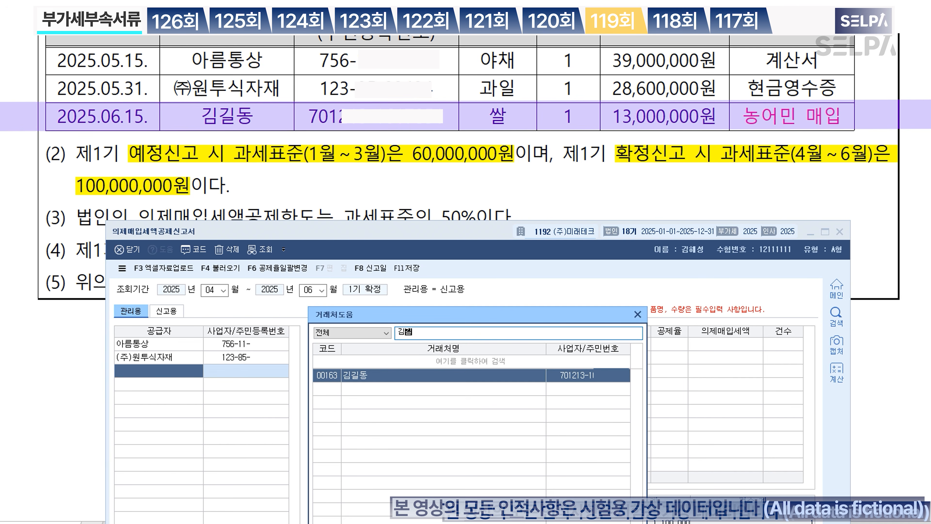
key(Return)
text(2025-06-1)
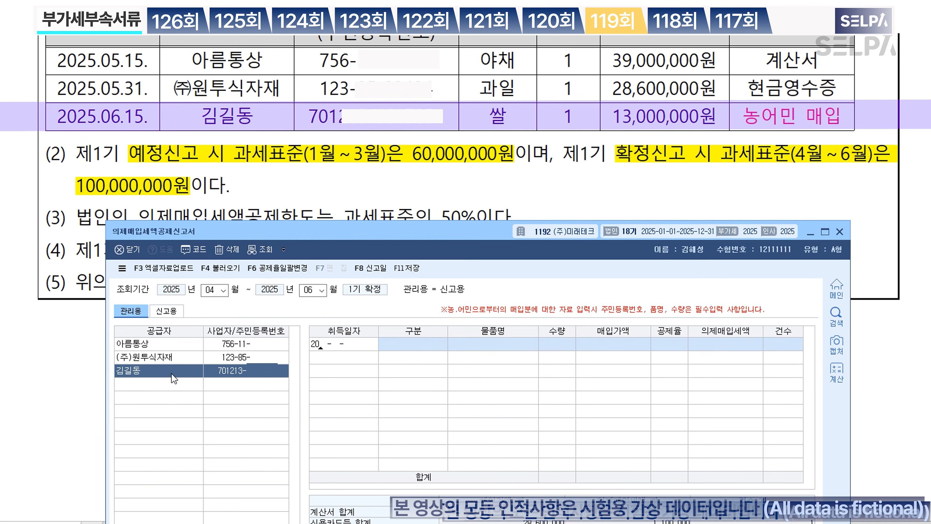
text(5)
key(Return)
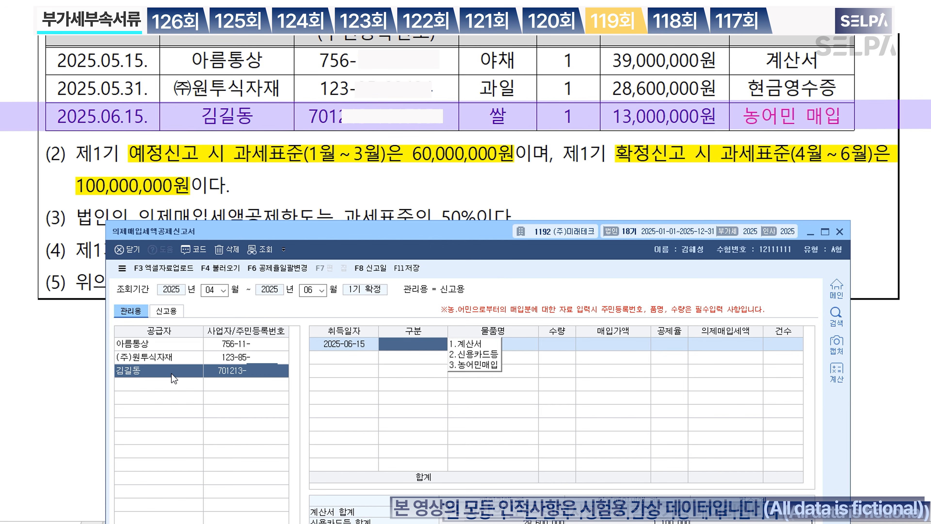
text(3)
key(Return)
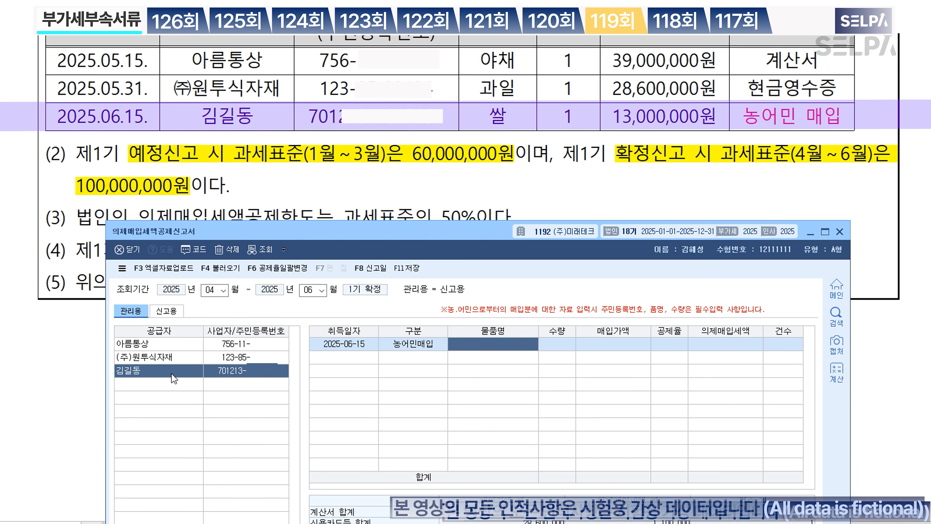
Step: Enter item 쌀, quantity 1, amount 13,000,000 at the 4/104 deduction rate
text(쌀)
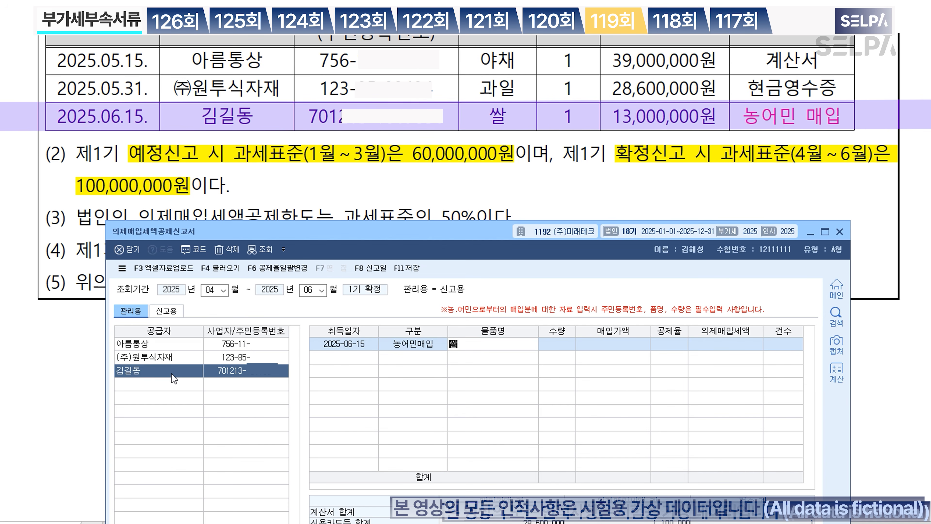
key(Return)
text(1)
key(Return)
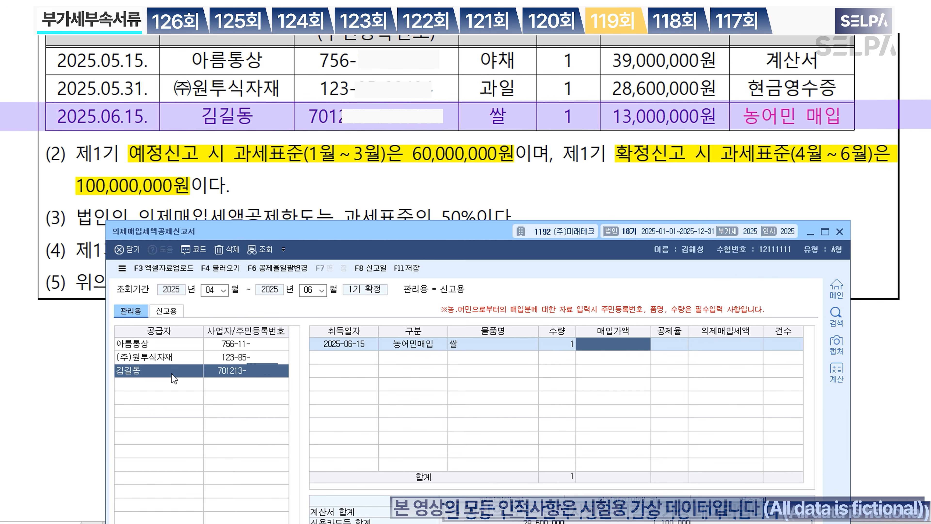
text(13000000)
key(Return)
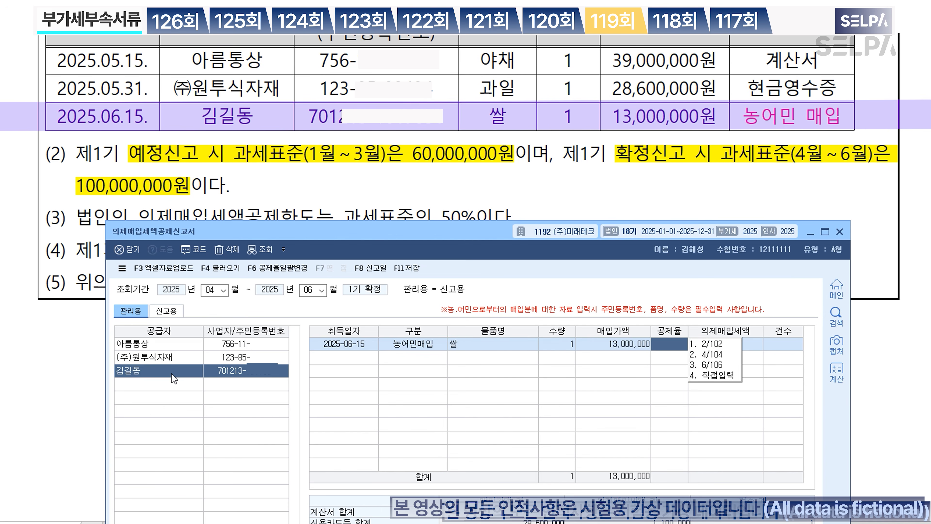
key(2)
key(Return)
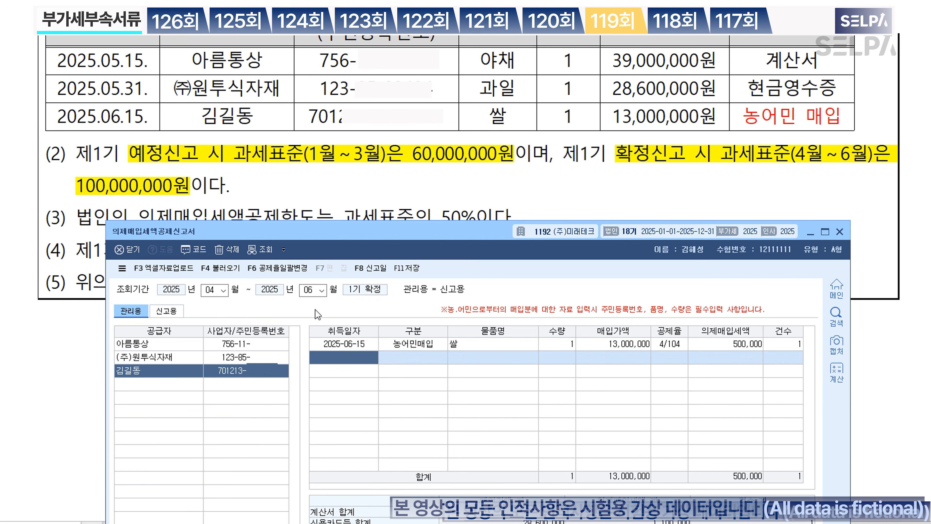
scroll(400, 152, down, 2)
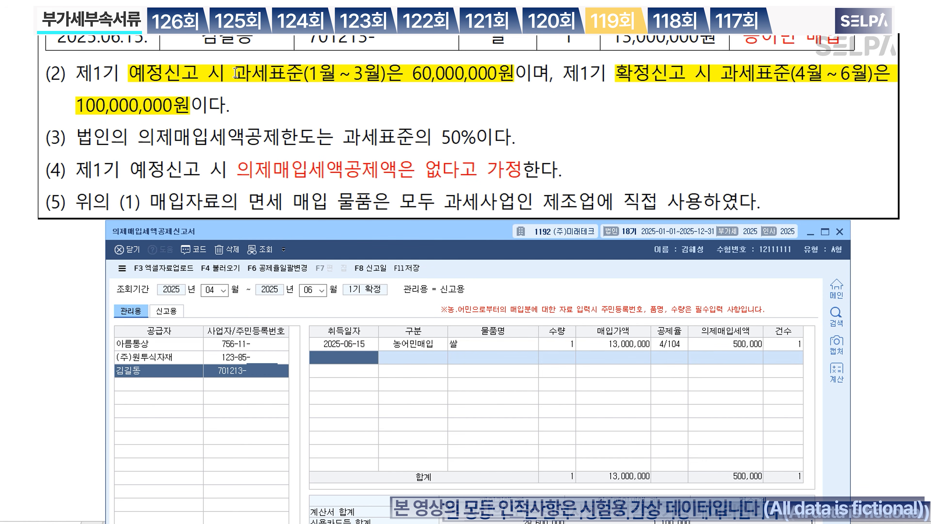
Step: Enter the 예정분 tax base 60,000,000 and the 확정분 tax base 100,000,000
drag(448, 228, 450, 149)
click(438, 482)
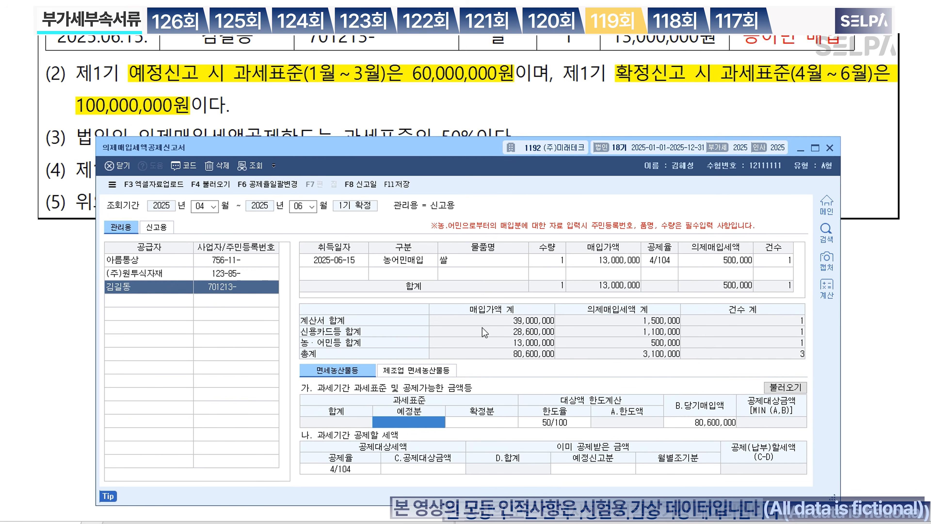
text(60000000)
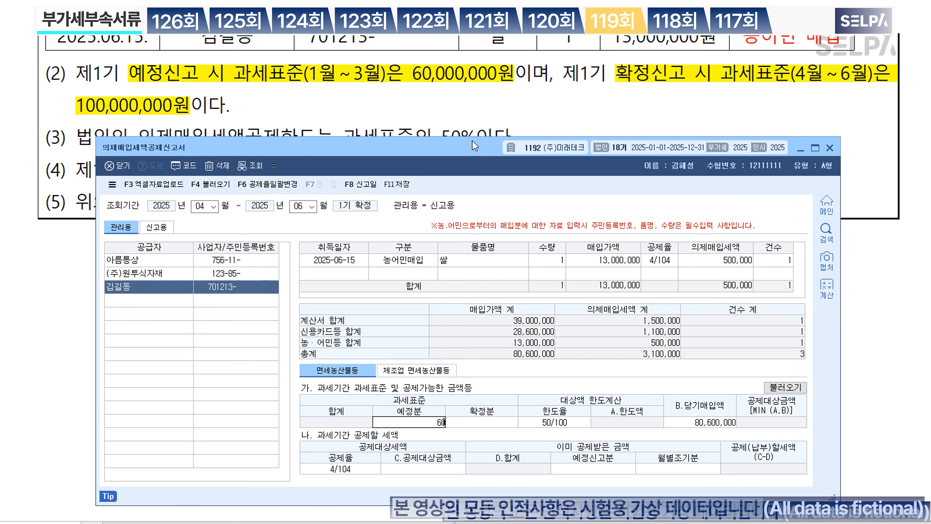
key(Return)
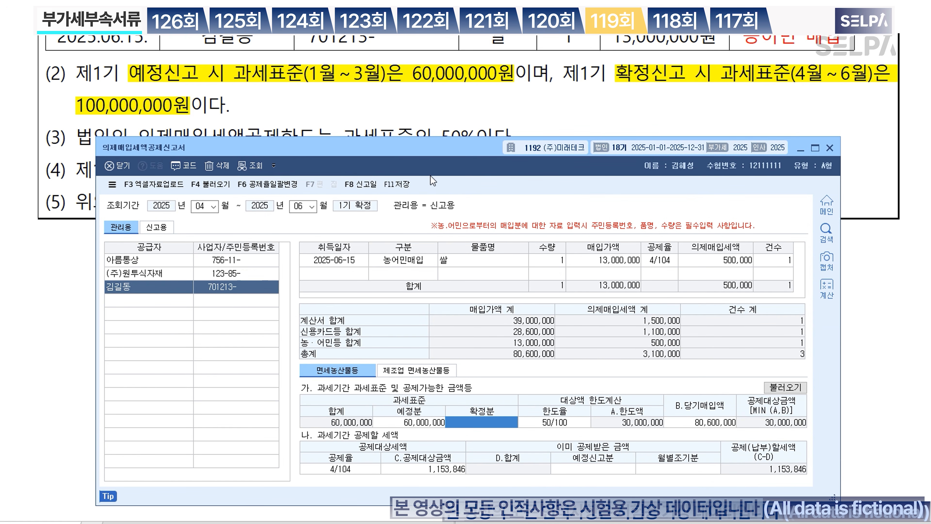
text(100000000)
key(Return)
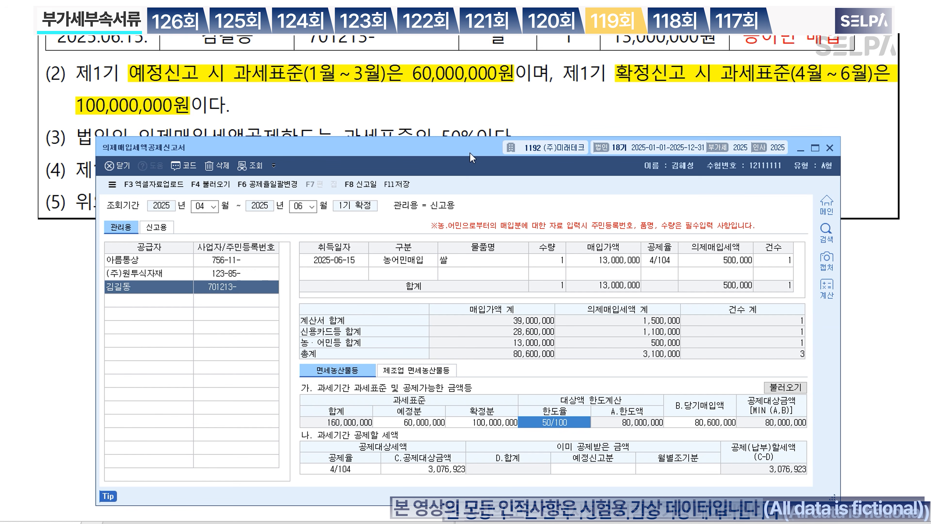
Step: Review the 80,600,000 purchase total and the amount already deducted in the preliminary filing
click(709, 423)
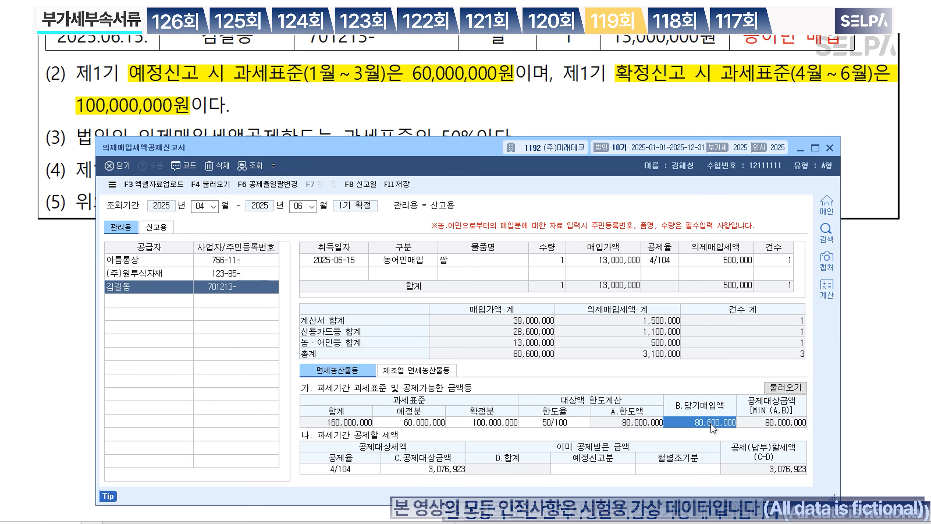
click(711, 424)
scroll(556, 105, down, 3)
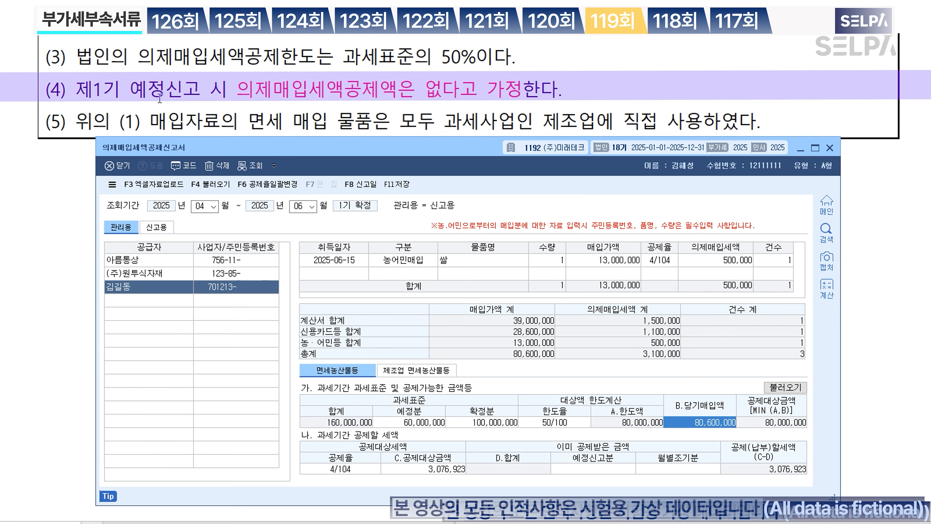
click(371, 98)
click(719, 429)
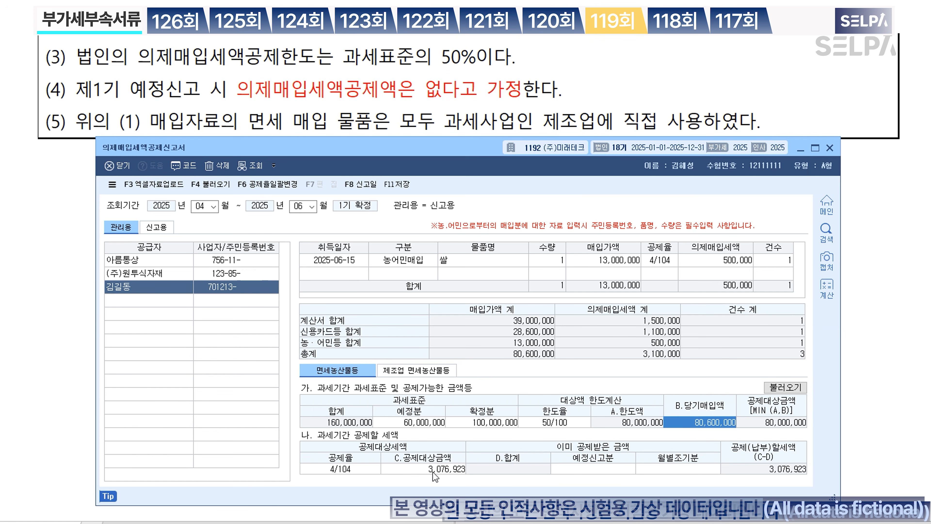
key(ctrl)
click(616, 469)
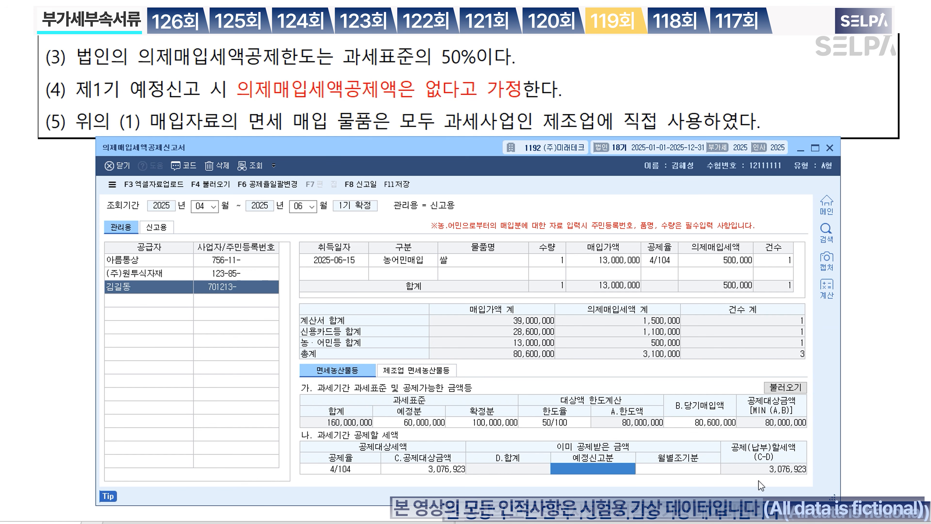
key(ctrl)
Step: Save the deemed input tax return with F11 and confirm with 예(Y)
click(401, 186)
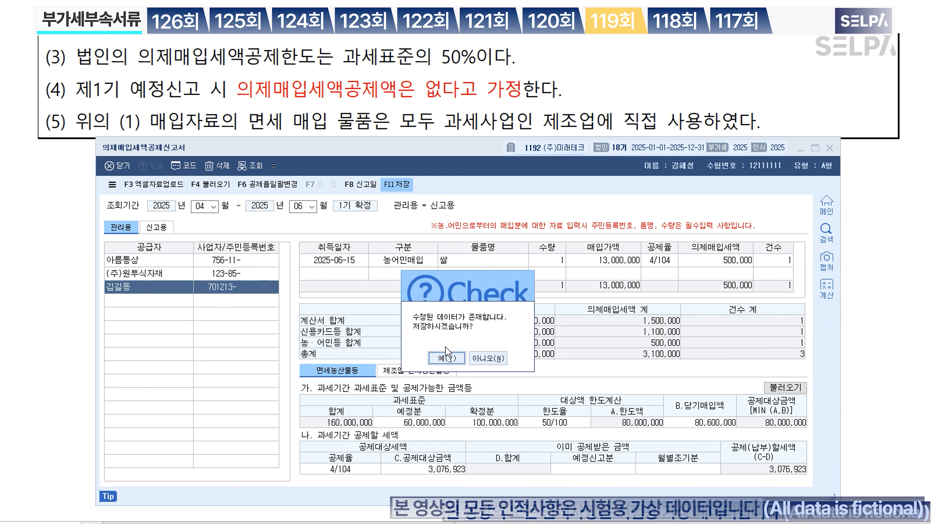
click(446, 358)
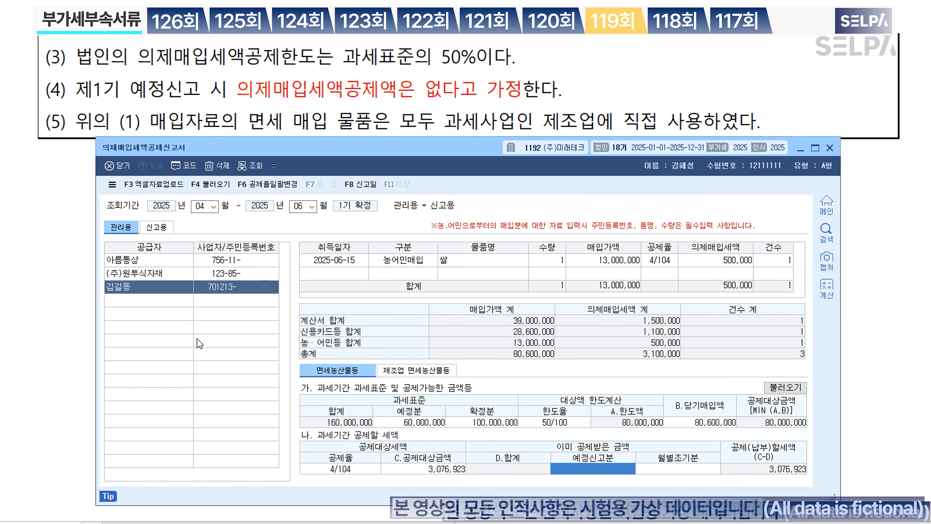
click(72, 275)
Step: Colour the phrase [부가가치세신고서]를 작성 red in question [2] of the exam text
scroll(367, 229, up, 3)
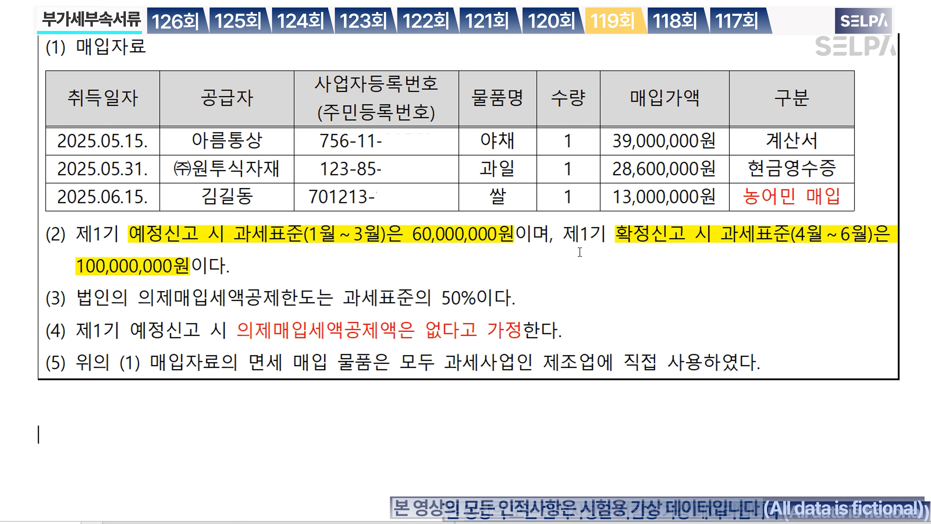
key(Hangul)
scroll(574, 256, down, 15)
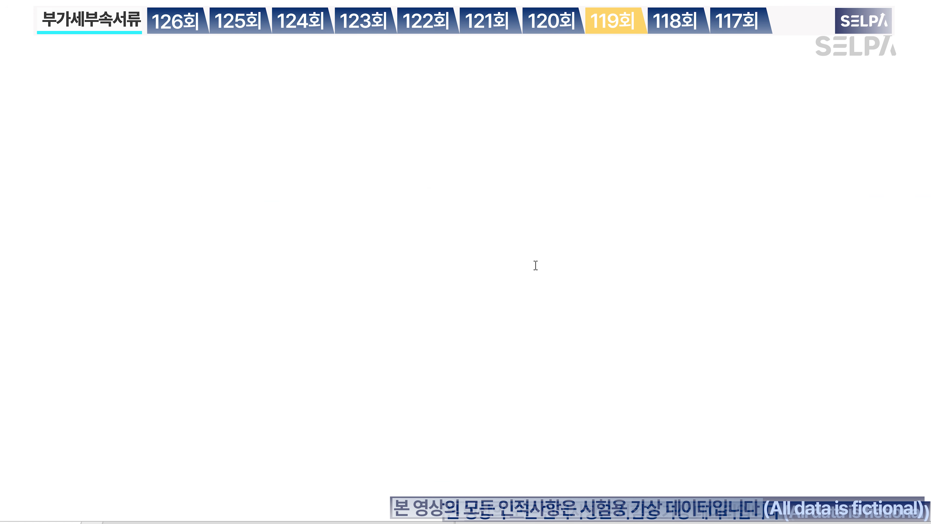
scroll(546, 264, down, 3)
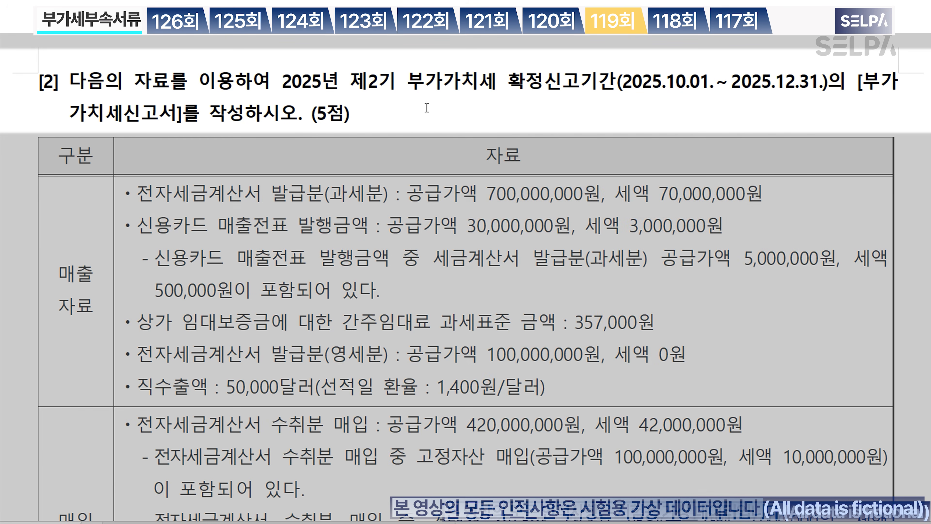
drag(352, 82, 619, 79)
drag(857, 85, 243, 117)
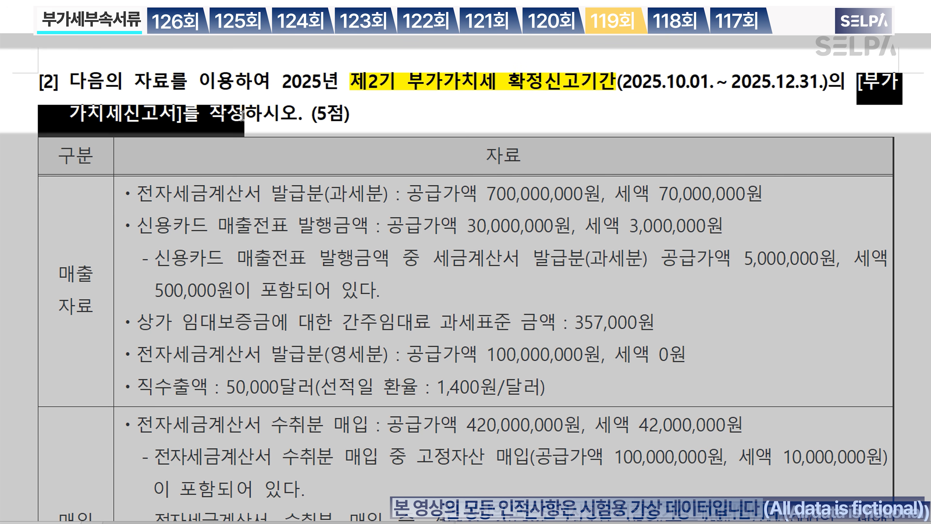
key(ctrl+m)
key(r)
click(295, 117)
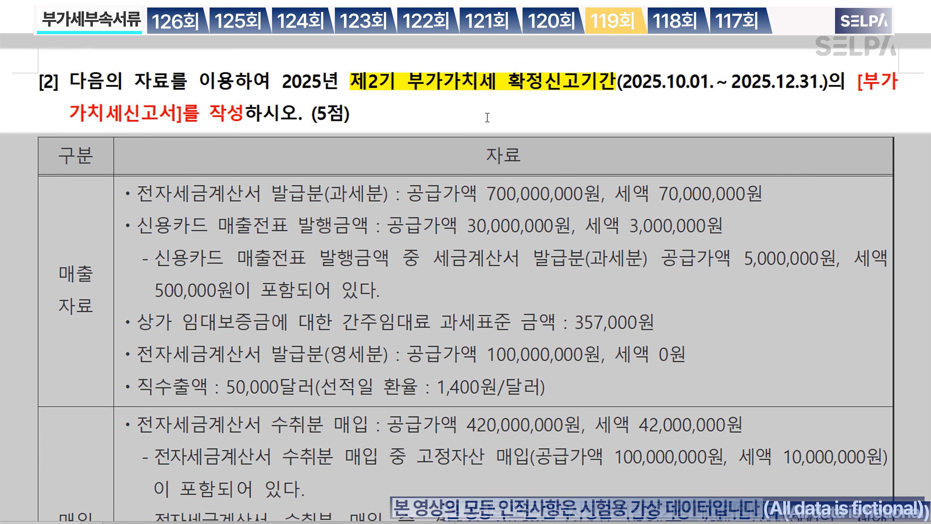
Step: Bring the KcLep VAT return form forward and move it lower over the problem text
scroll(566, 145, down, 5)
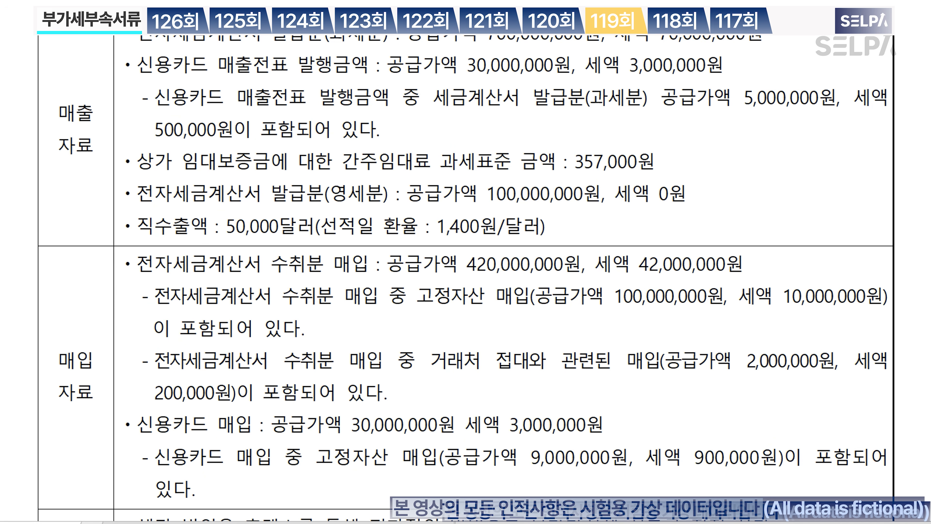
click(396, 522)
drag(404, 54, 407, 87)
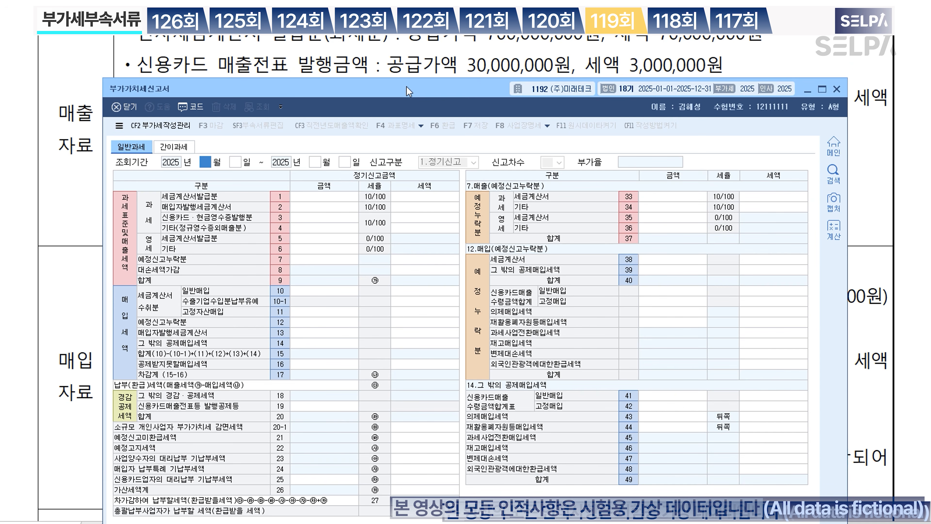
Step: Set the inquiry period to 10/1–12/31 and enter 700,000,000 taxable tax-invoice sales
text(10)
text(1)
key(Return)
text(1231)
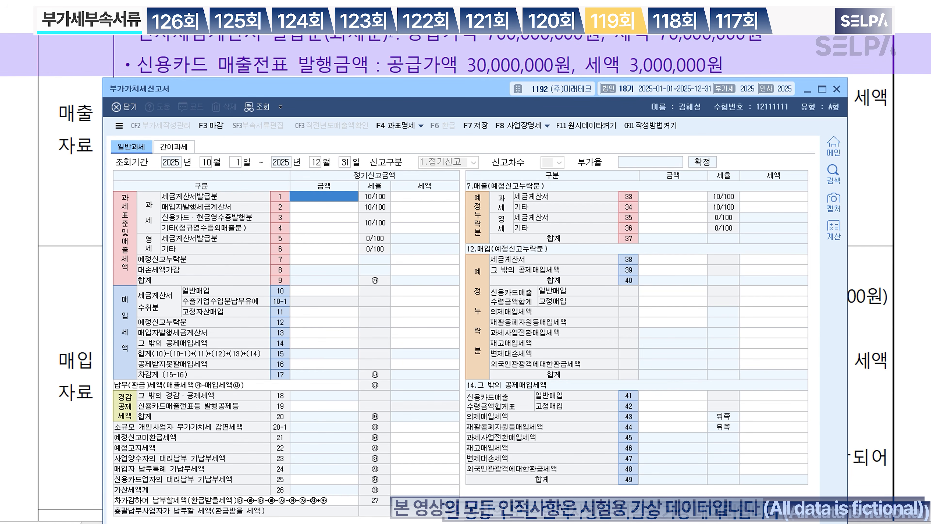
text(700000000)
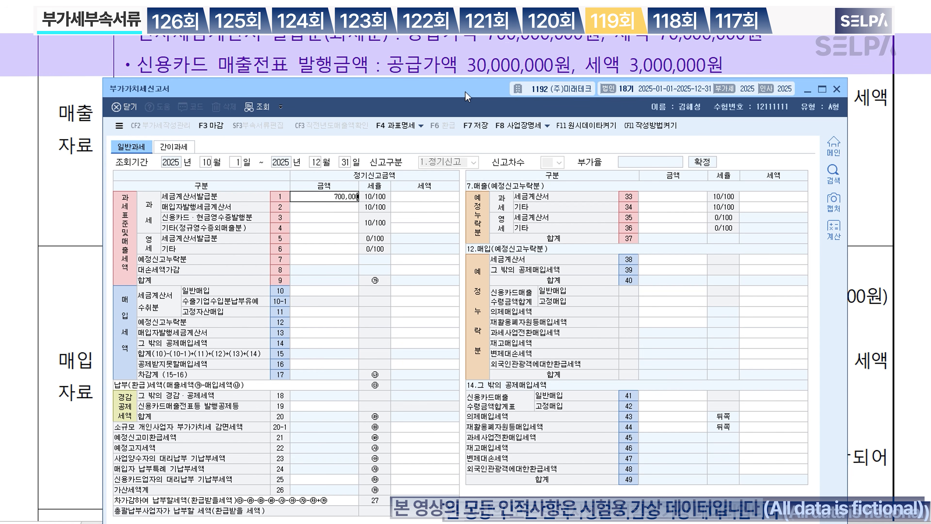
key(Return)
key(Return)
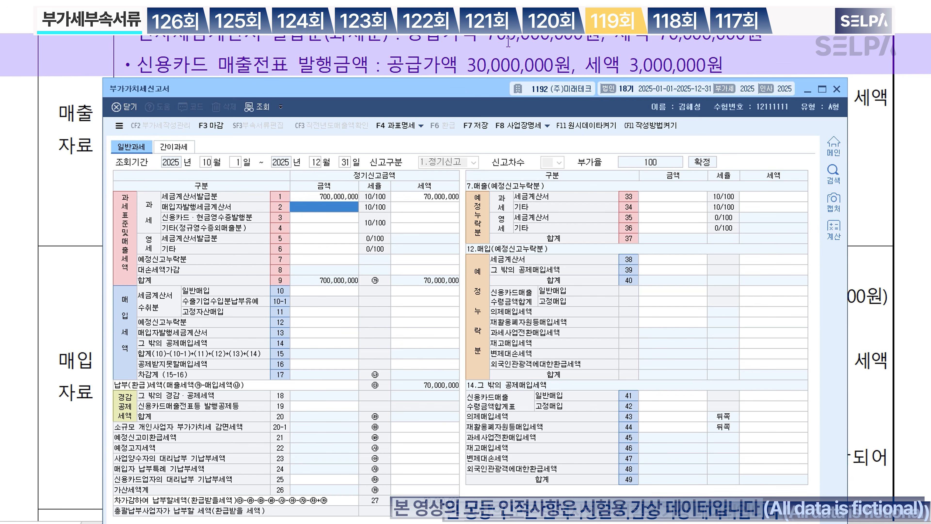
Step: Enter 25,000,000 credit-card sales on row 3, correcting the initial 30,000,000
click(317, 217)
text(30,000,000)
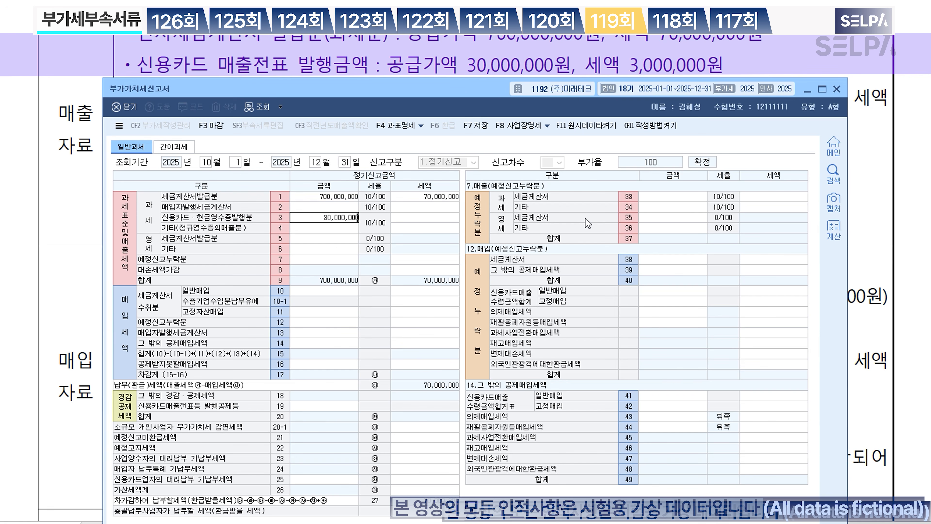
key(Return)
drag(439, 95, 442, 180)
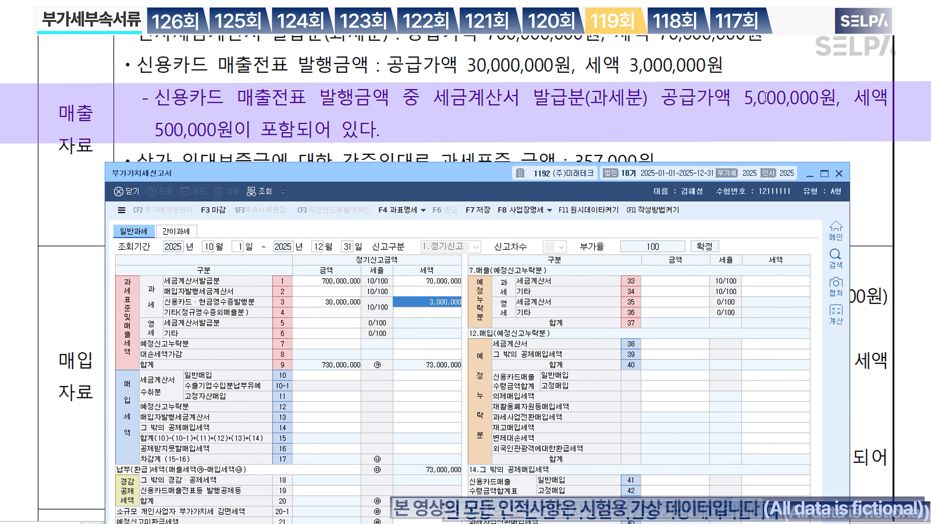
key(Left)
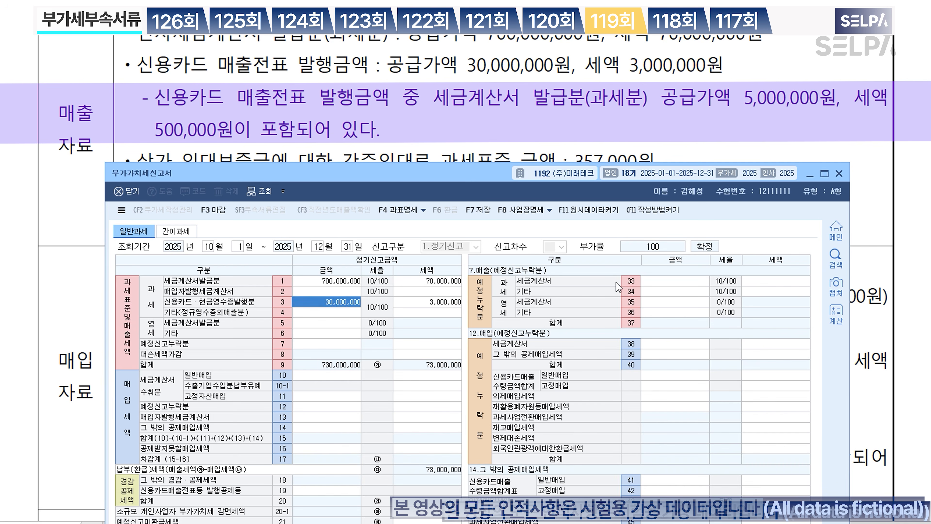
text(25000000)
key(Return)
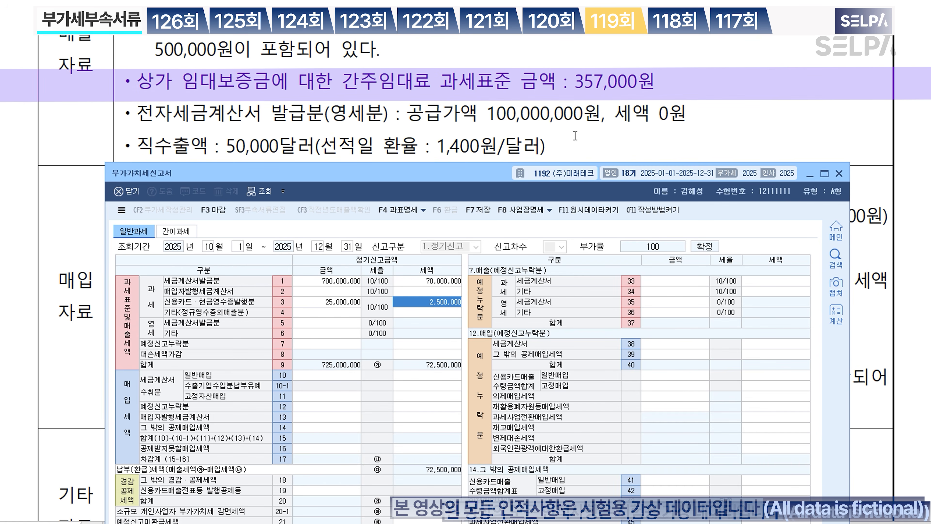
Step: Enter 357,000 other taxable sales and zero-rated sales of 100,000,000 and 70,000,000
click(320, 312)
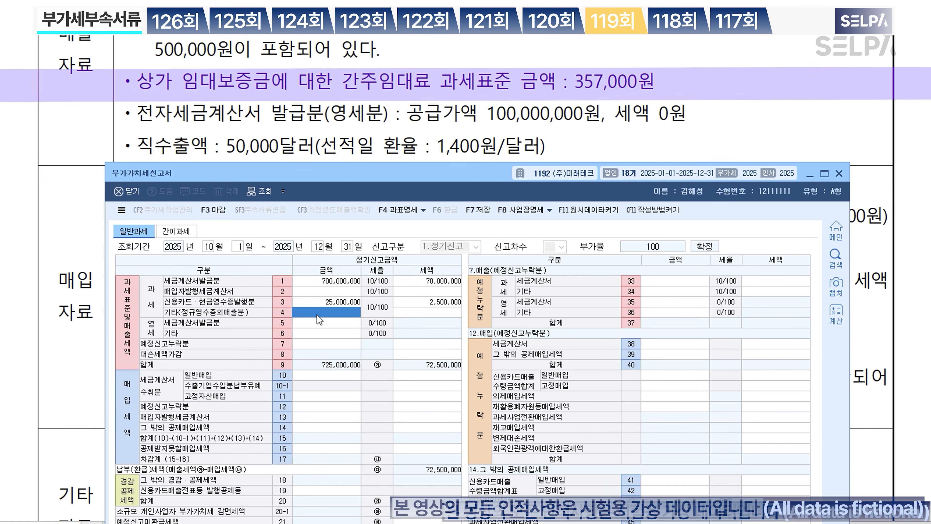
text(3570000)
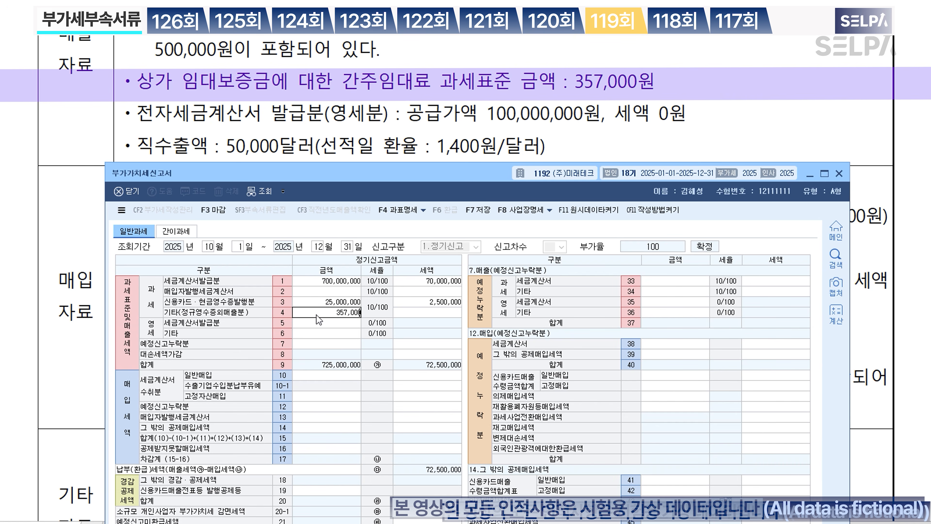
key(Return)
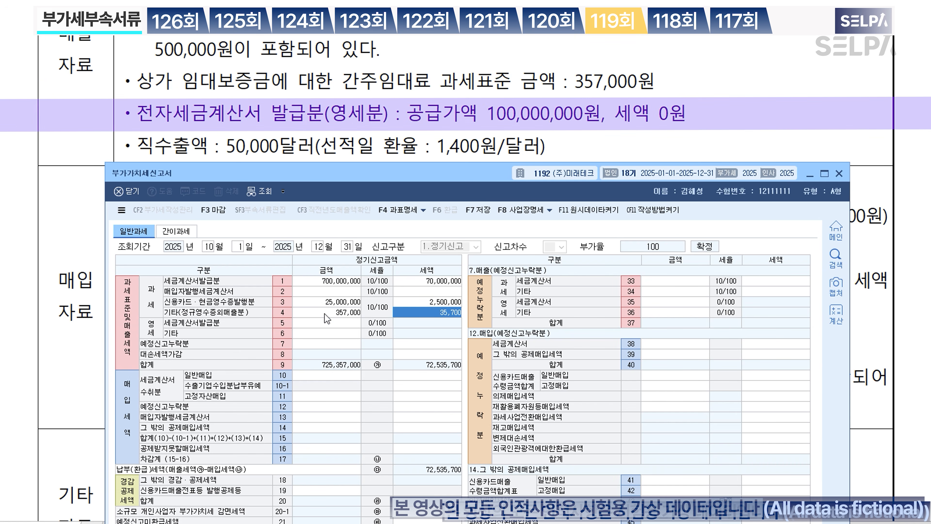
click(331, 323)
text(10)
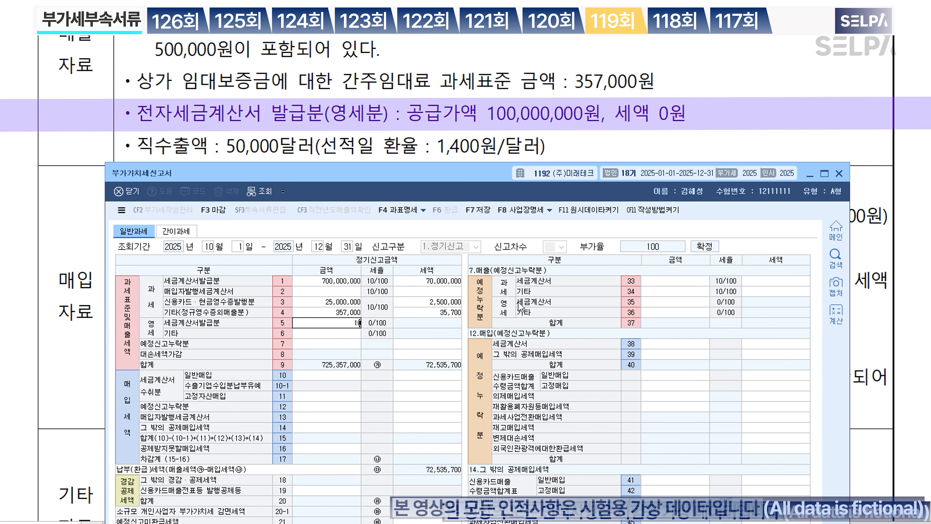
text(0,000,000)
key(Return)
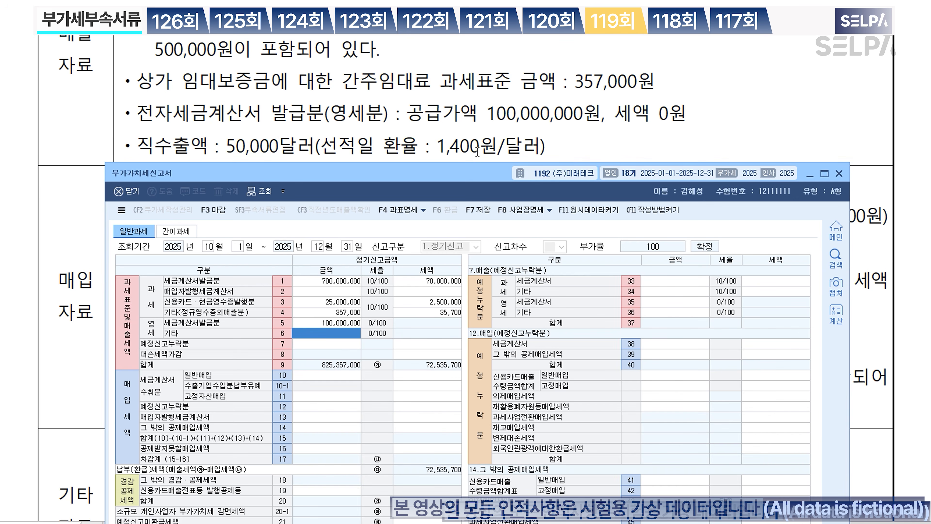
text(70000000)
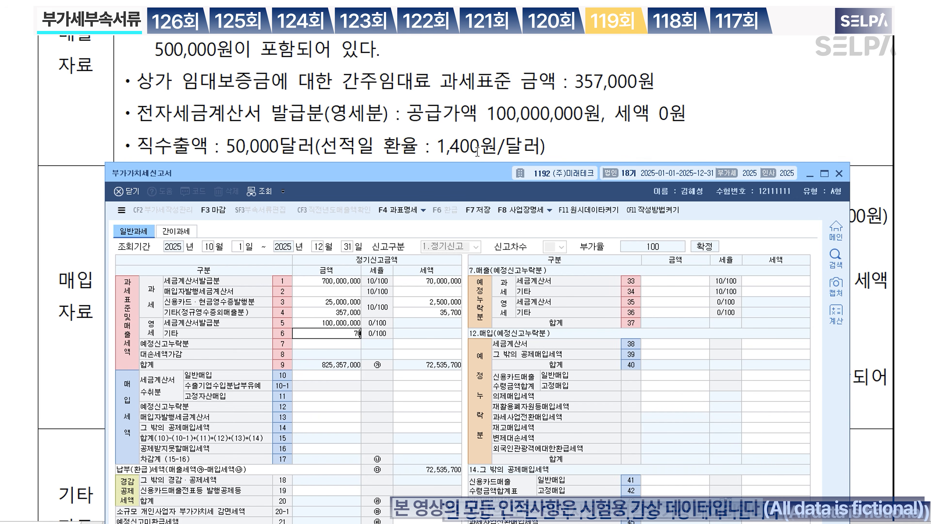
key(Return)
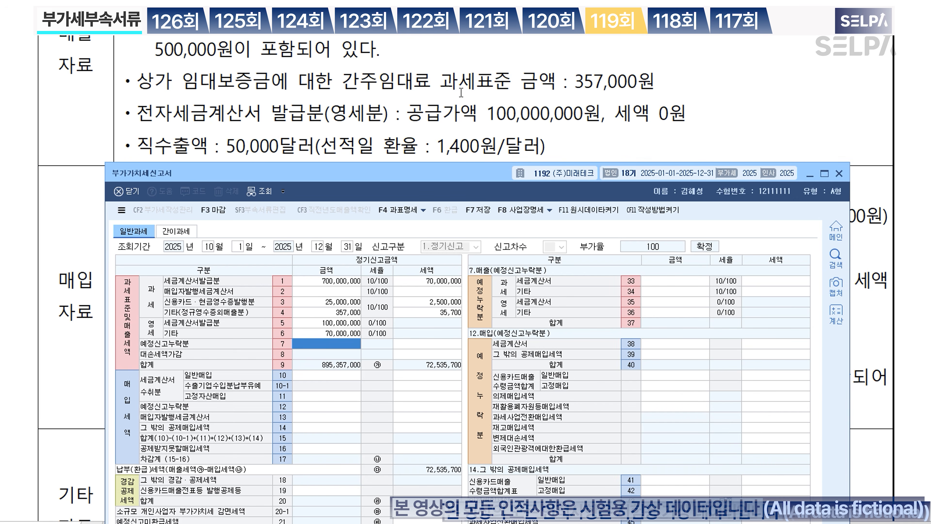
scroll(461, 93, down, 5)
scroll(474, 104, up, 3)
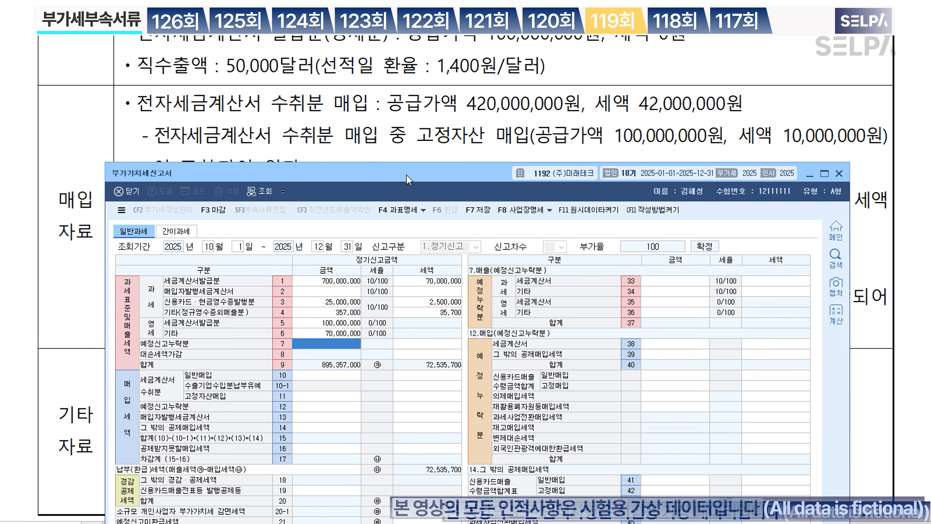
Step: Enter general tax-invoice purchases of 320,000,000 with 32,000,000 tax on row 10
drag(407, 175, 411, 208)
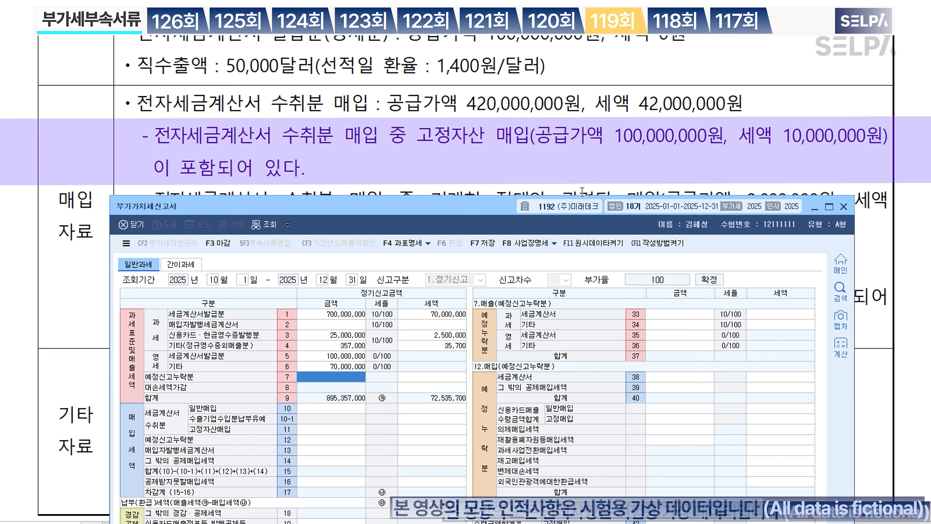
click(364, 408)
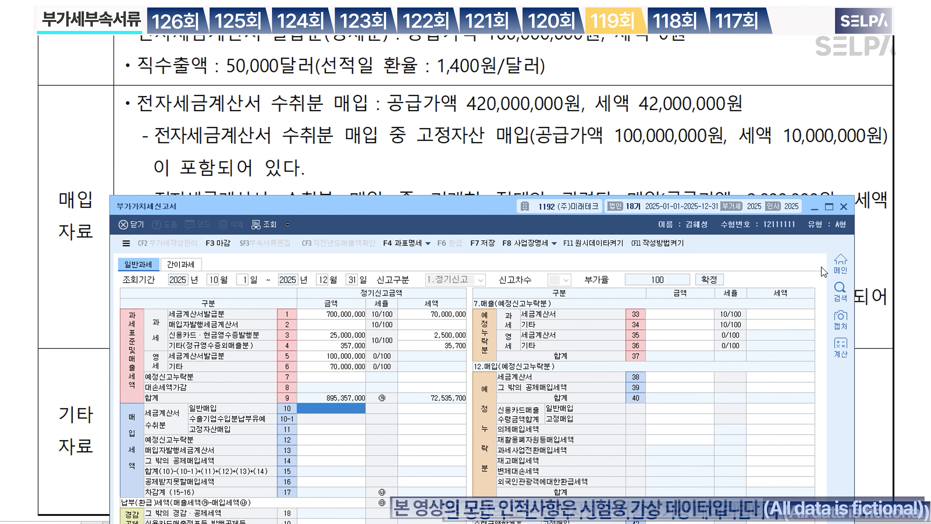
text(320000000)
key(Return)
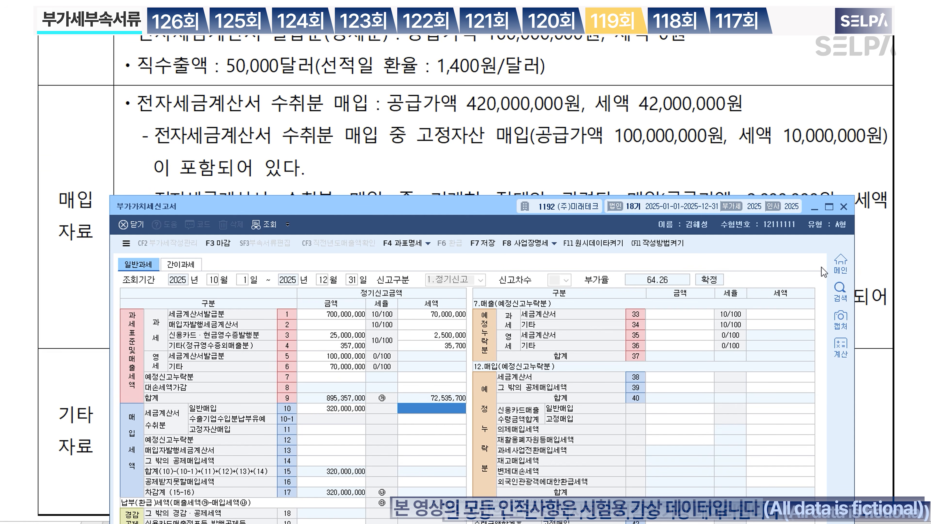
text(32000000)
key(Return)
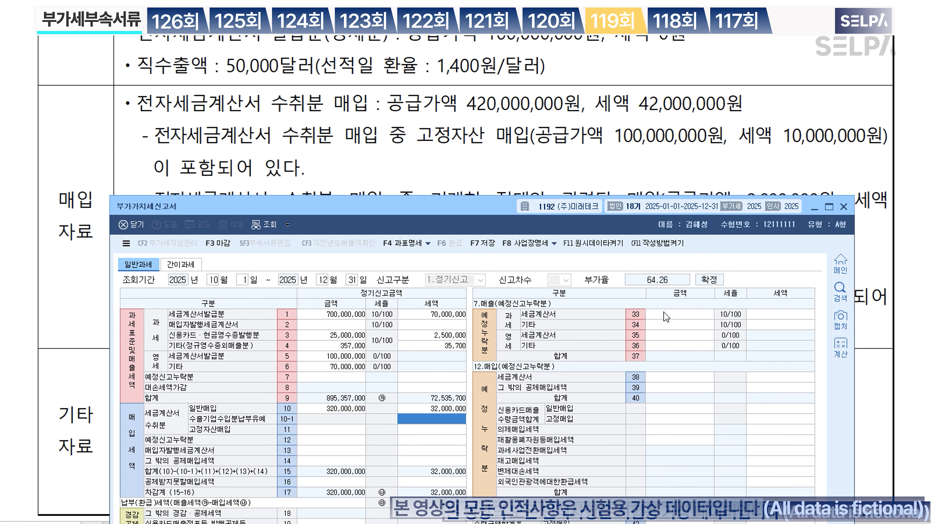
Step: Enter fixed-asset purchases of 100,000,000 with 10,000,000 tax on row 11
click(346, 430)
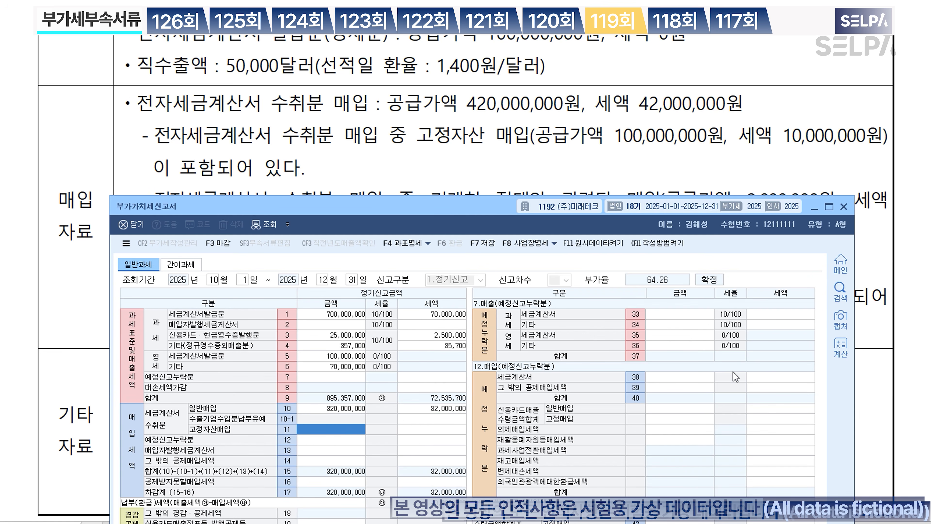
text(100000000)
key(Return)
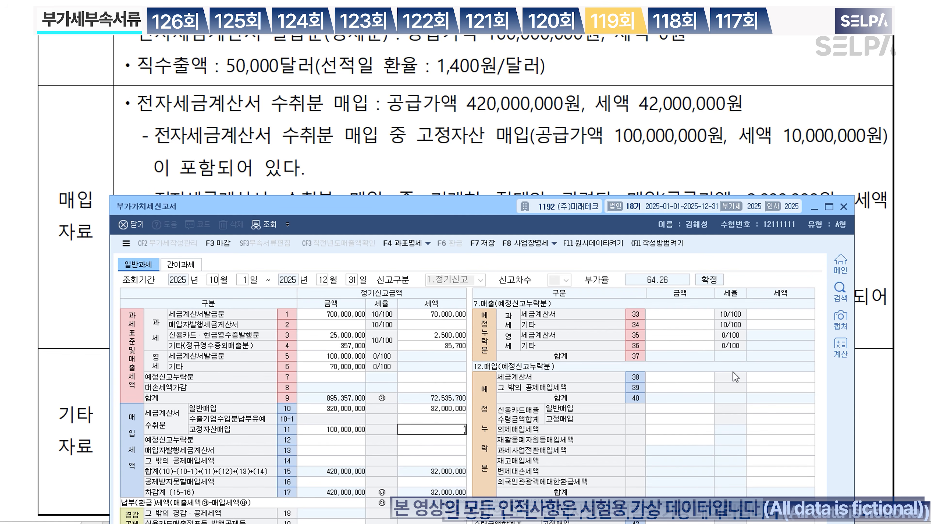
text(10000000)
key(Return)
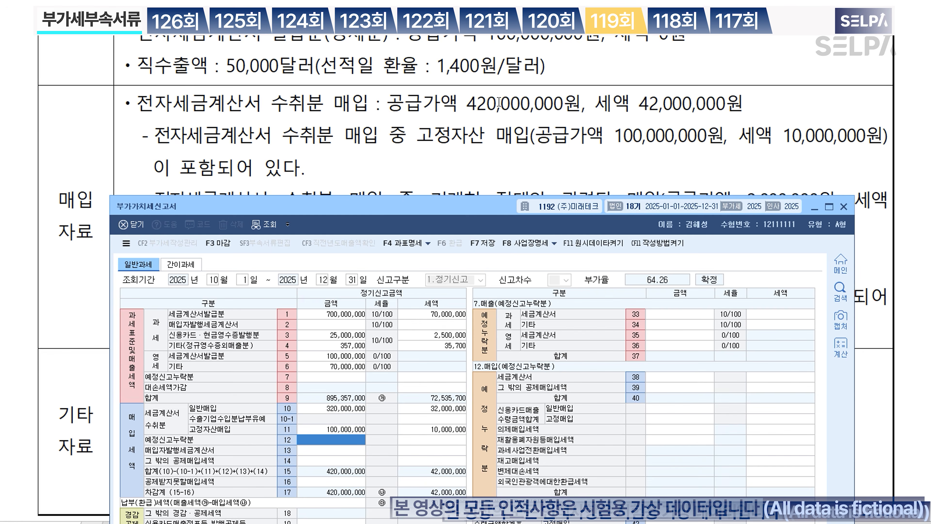
scroll(499, 104, down, 2)
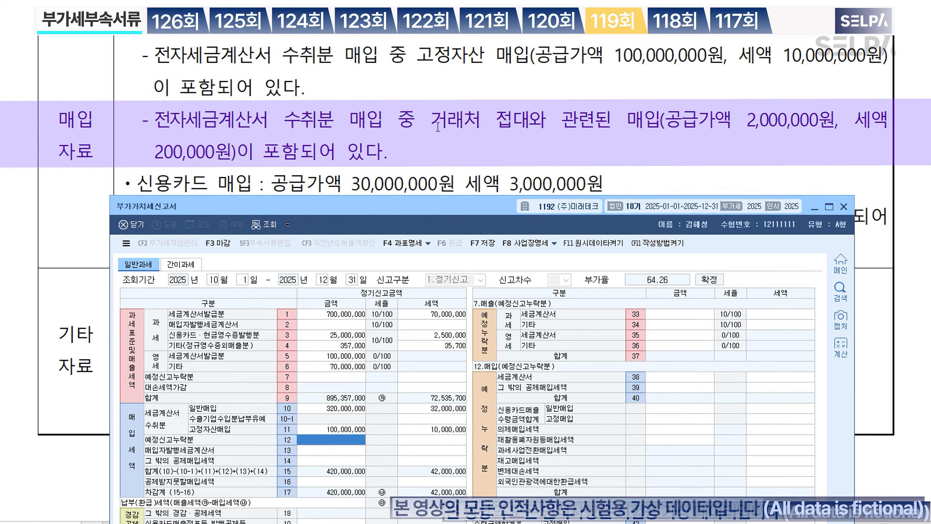
Step: Highlight 거래처 접대 in yellow in the problem text, then return to the VAT return
click(437, 127)
drag(438, 127, 528, 127)
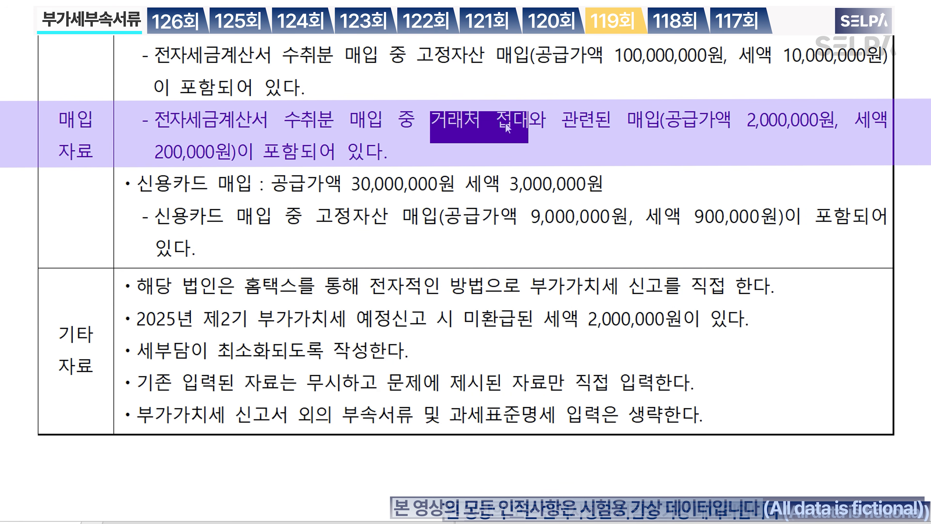
key(ctrl+shift+h)
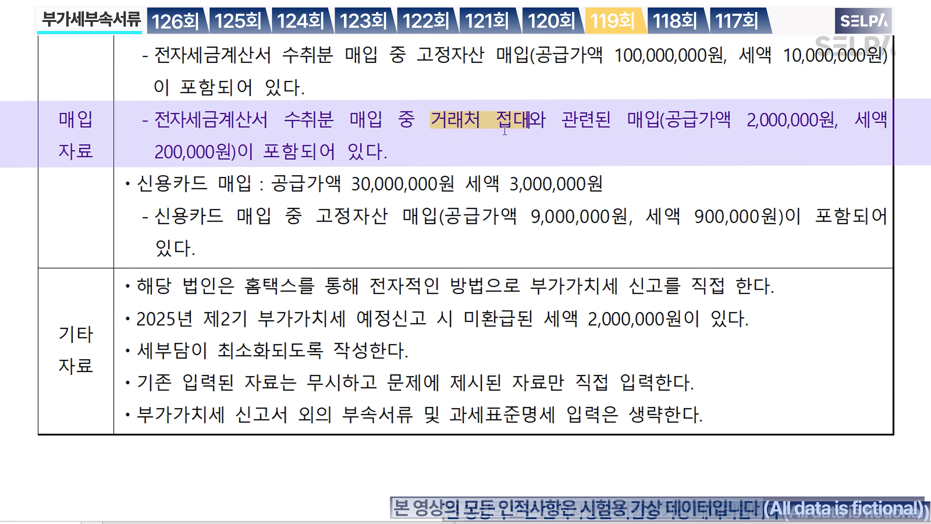
scroll(480, 79, up, 2)
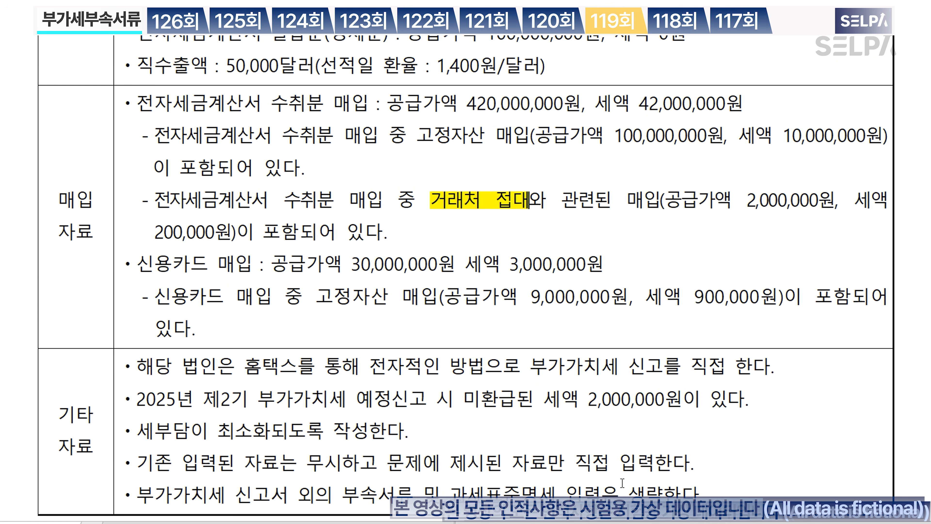
key(alt+Tab)
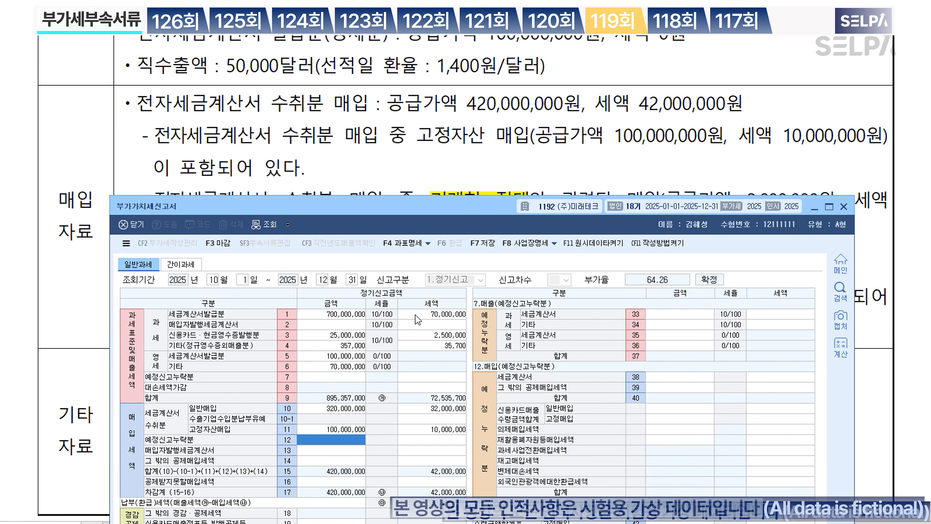
scroll(488, 149, down, 2)
scroll(488, 149, down, 1)
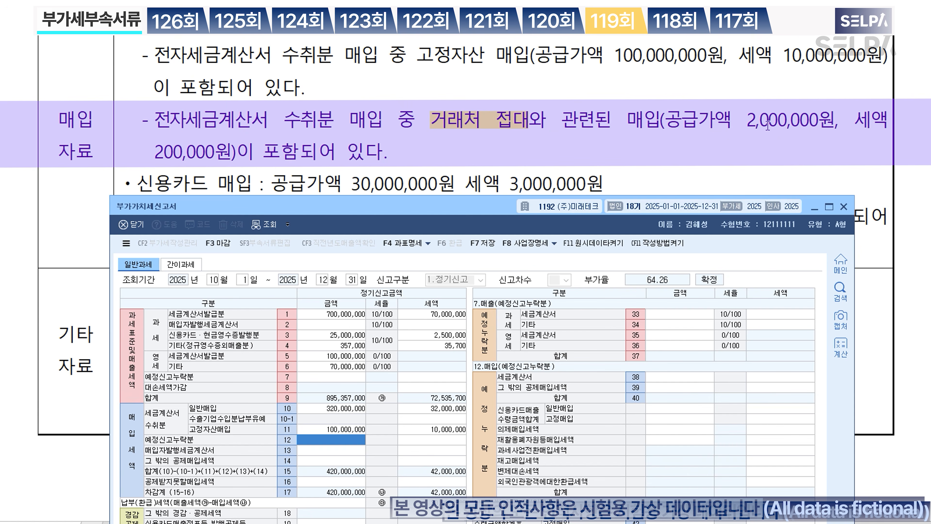
Step: Enter 2,000,000 with 200,000 tax on row 50 of the non-deductible input tax details
click(768, 125)
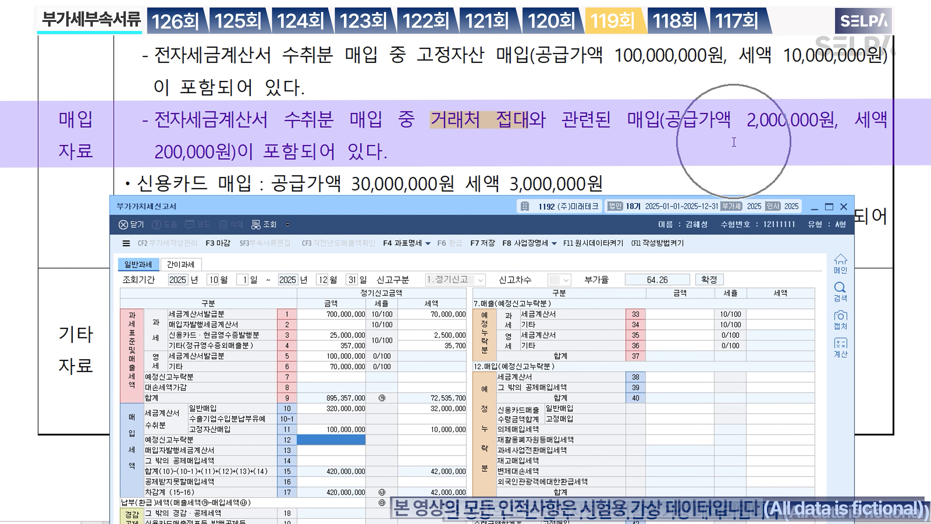
click(333, 482)
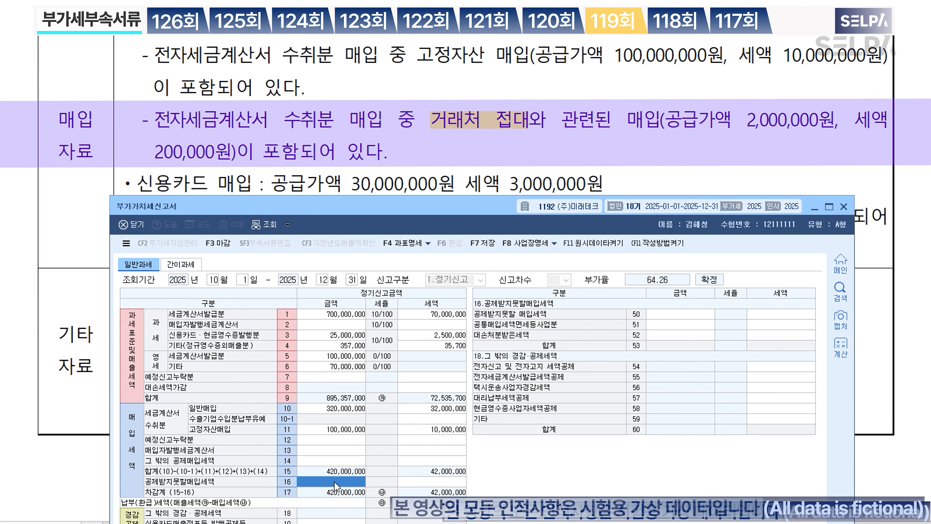
click(696, 314)
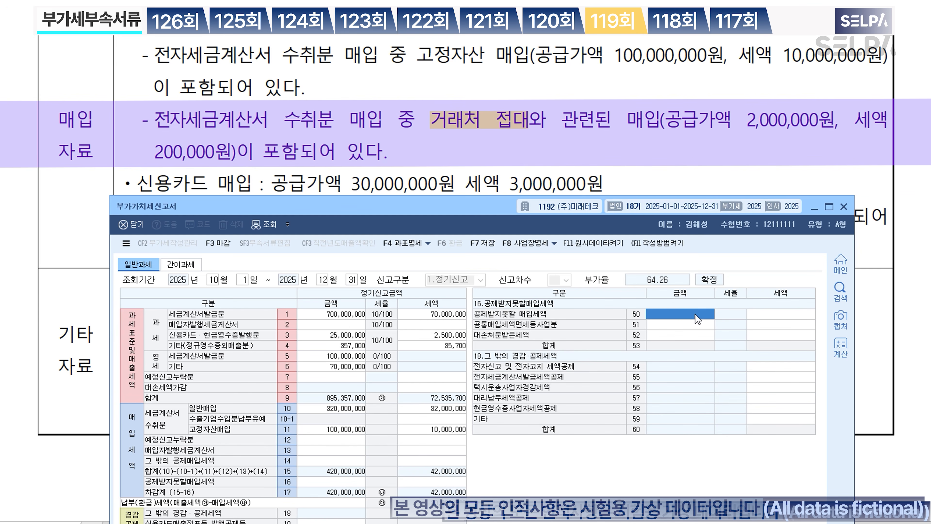
text(2000000)
key(Return)
text(200000)
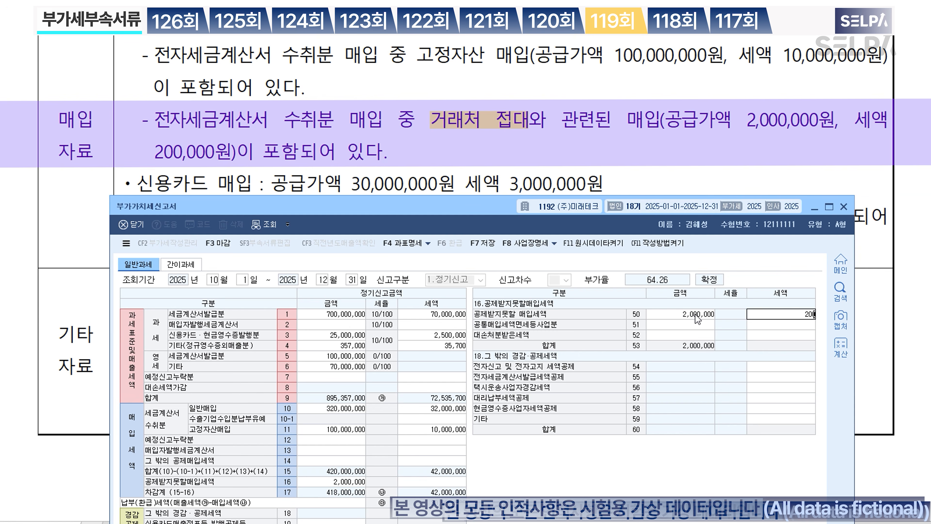
key(Return)
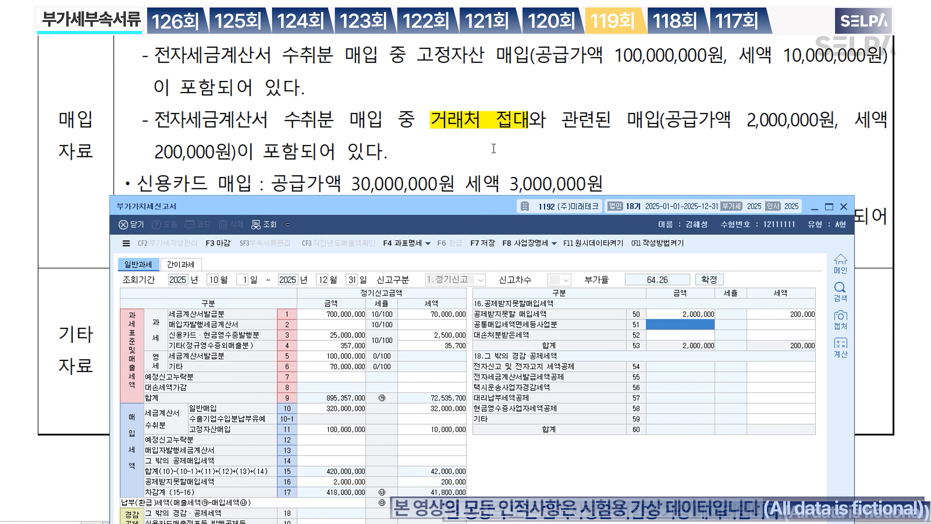
scroll(497, 144, down, 3)
scroll(497, 144, down, 2)
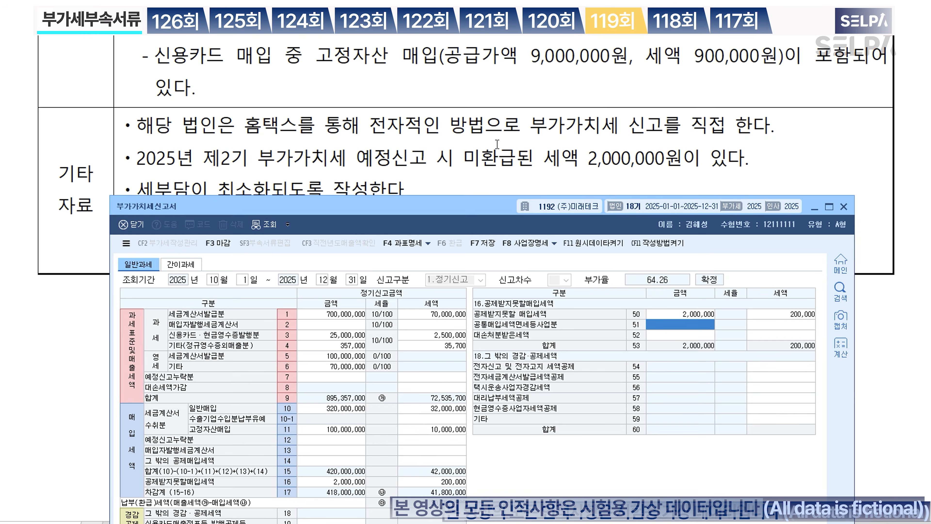
scroll(497, 143, up, 2)
drag(408, 208, 405, 187)
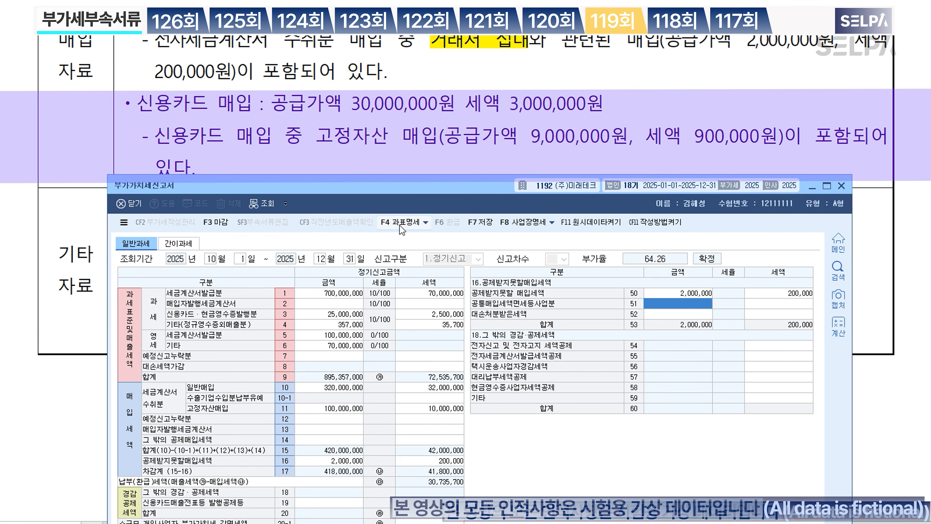
Step: Enter 21,000,000 general credit-card purchases with 2,100,000 tax on row 41 of section 14
click(338, 443)
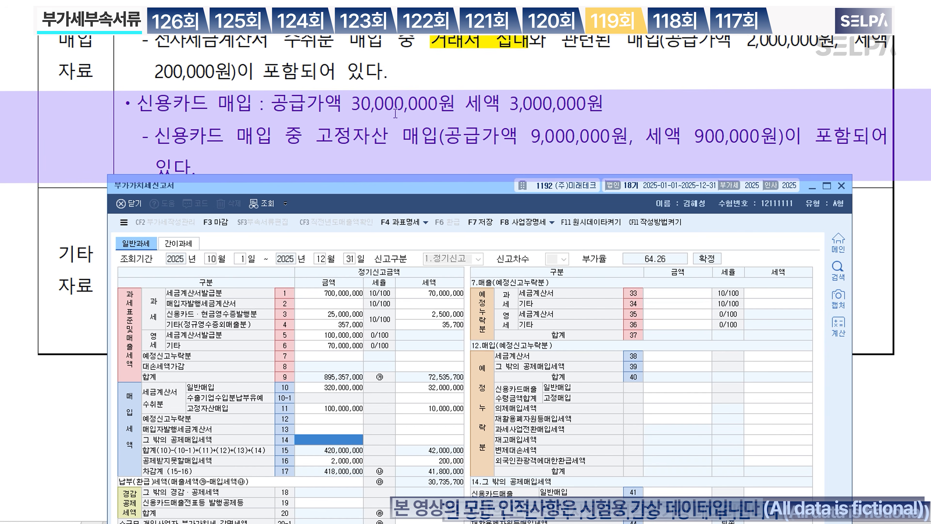
click(559, 140)
click(672, 492)
text(21,000,000)
key(Return)
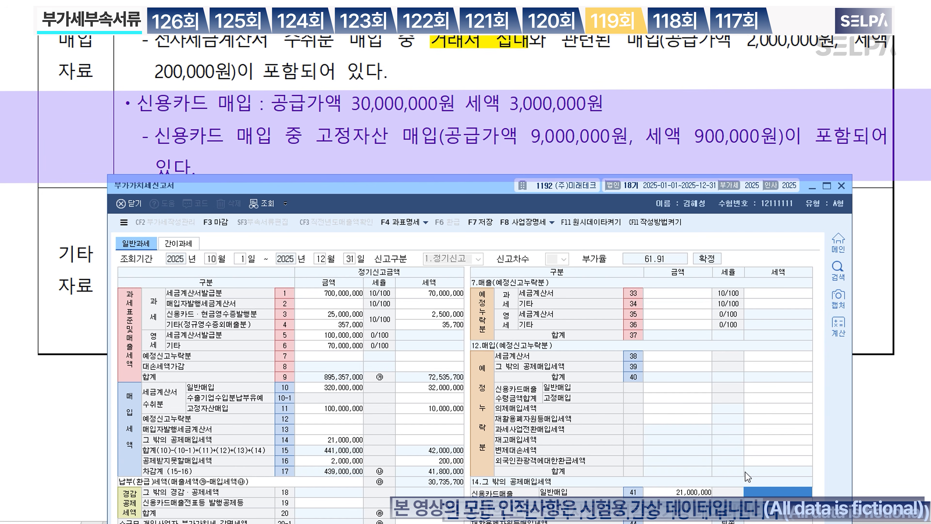
text(2100000)
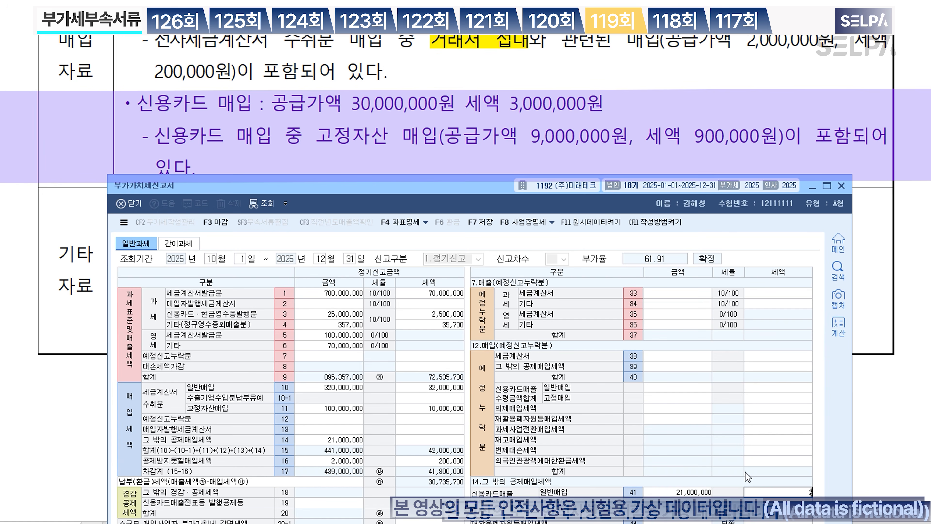
key(Return)
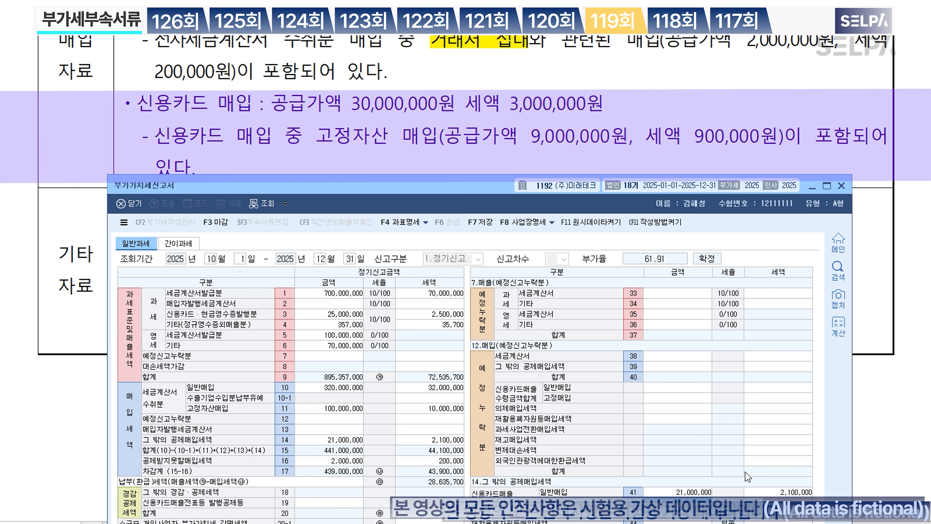
Step: Enter 9,000,000 fixed-asset credit-card purchases with 900,000 tax on row 42
text(9000000)
key(Return)
text(9)
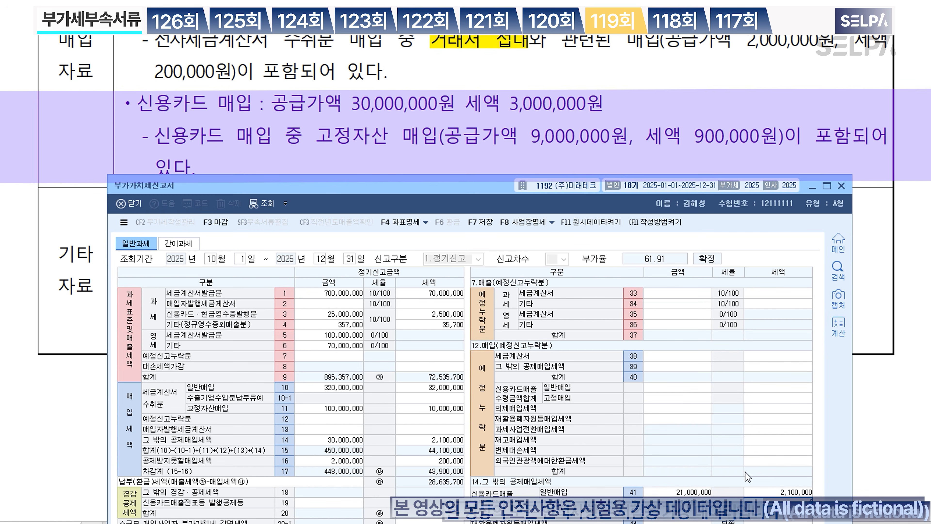
text(00000)
key(Return)
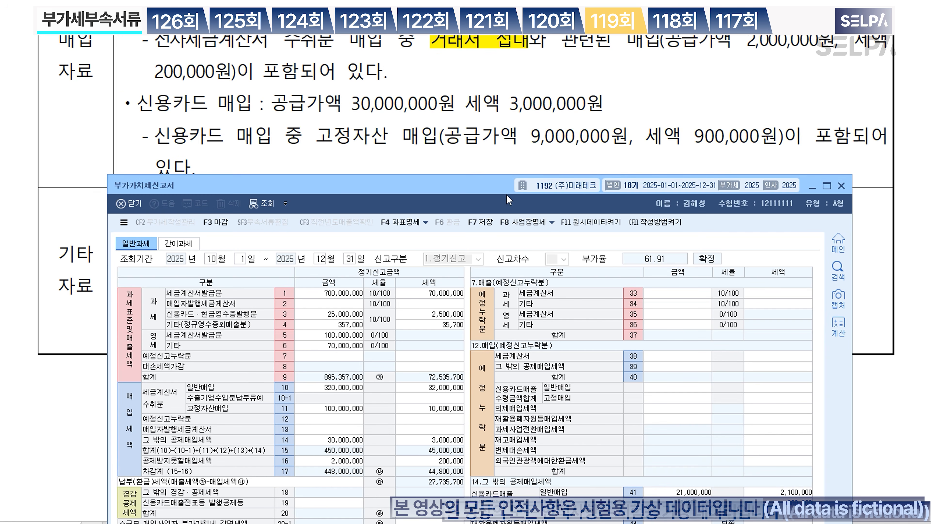
scroll(486, 107, down, 3)
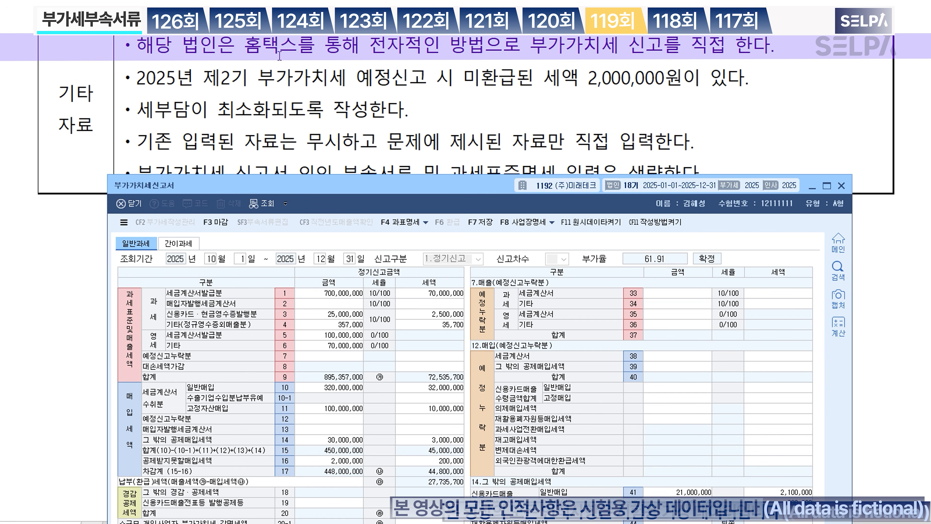
drag(477, 188, 486, 124)
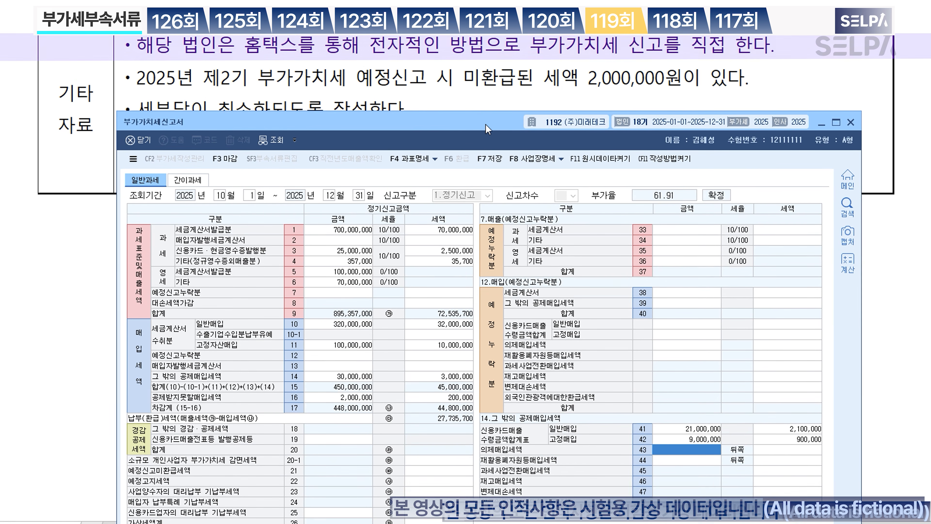
click(336, 435)
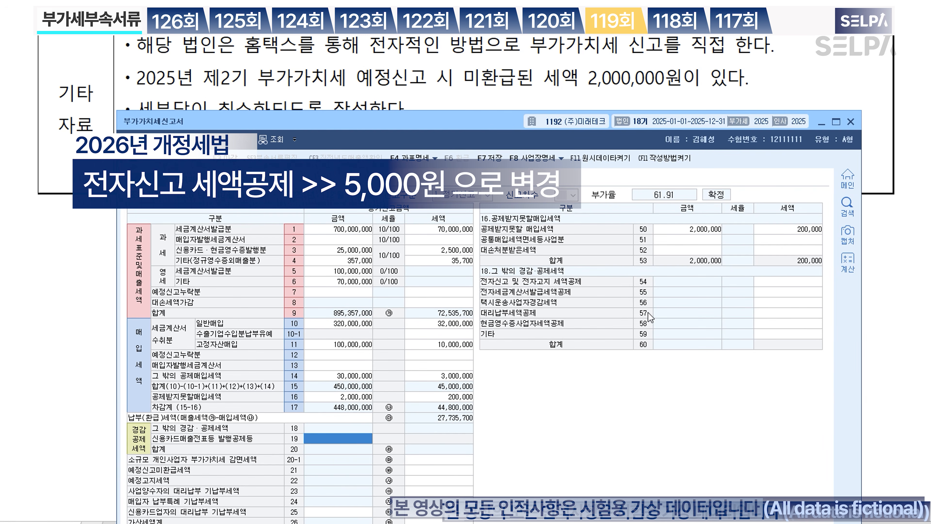
Step: Enter the 10,000 e-filing tax credit and 2,000,000 unrefunded preliminary tax on row 21
click(785, 286)
text(100000)
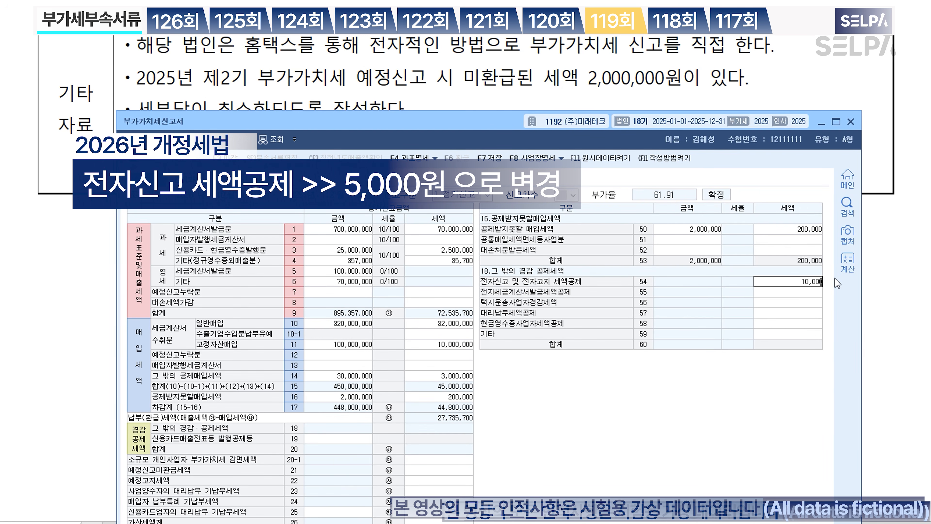
key(Return)
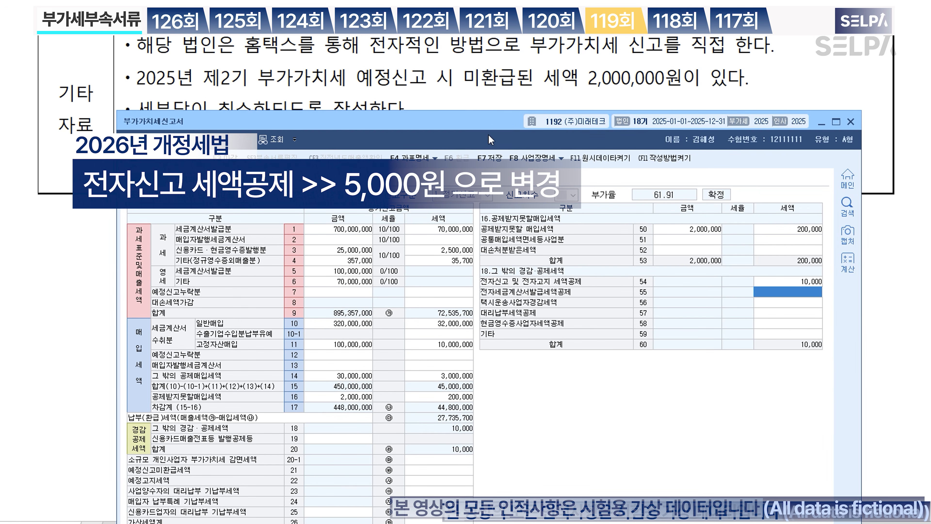
key(ctrl)
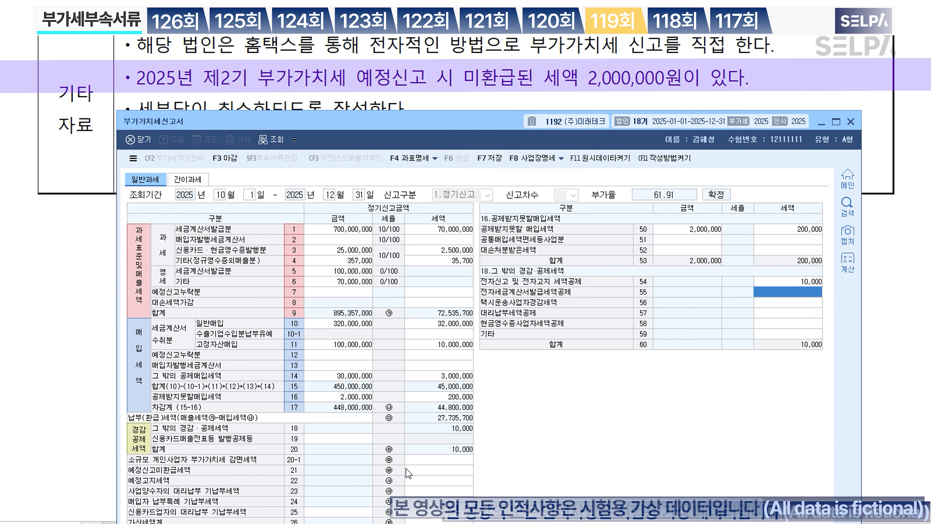
click(434, 472)
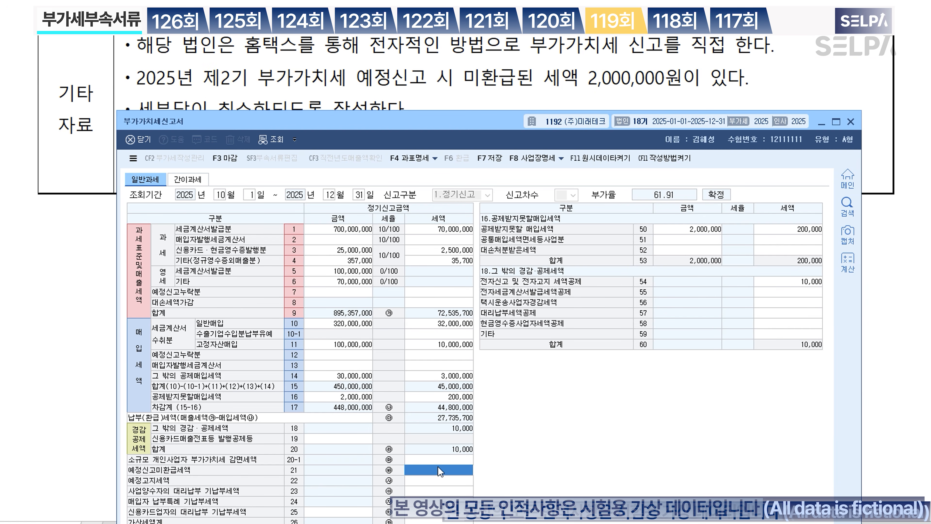
text(2000000)
key(Return)
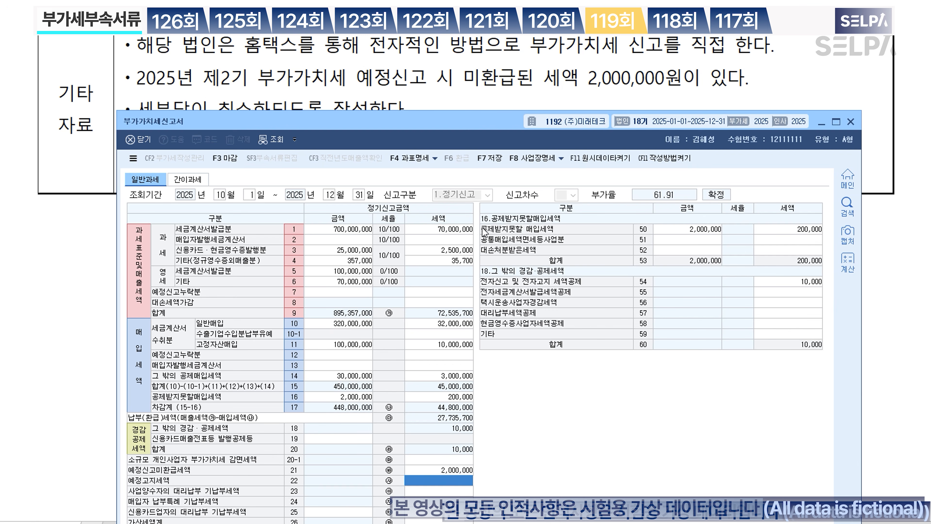
Step: Save the VAT return with F7, confirm, and close the form
drag(461, 123, 448, 241)
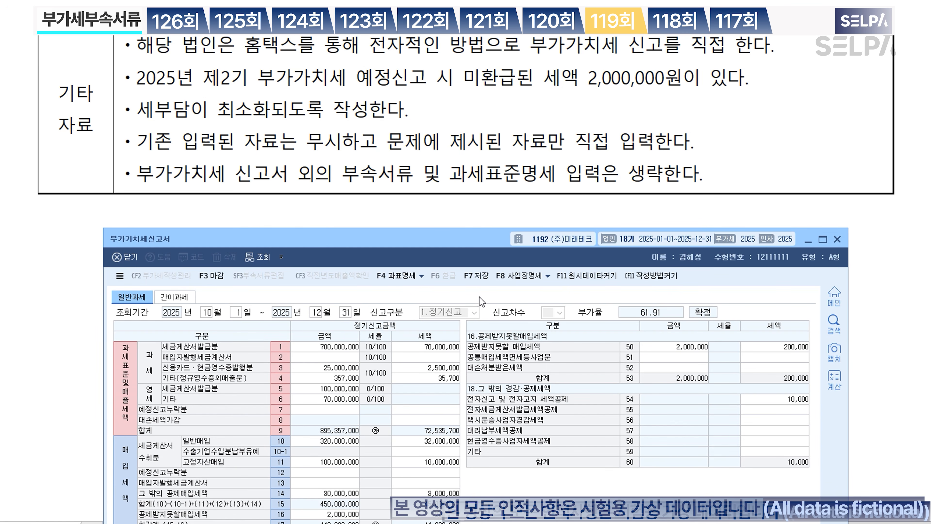
drag(462, 247, 473, 76)
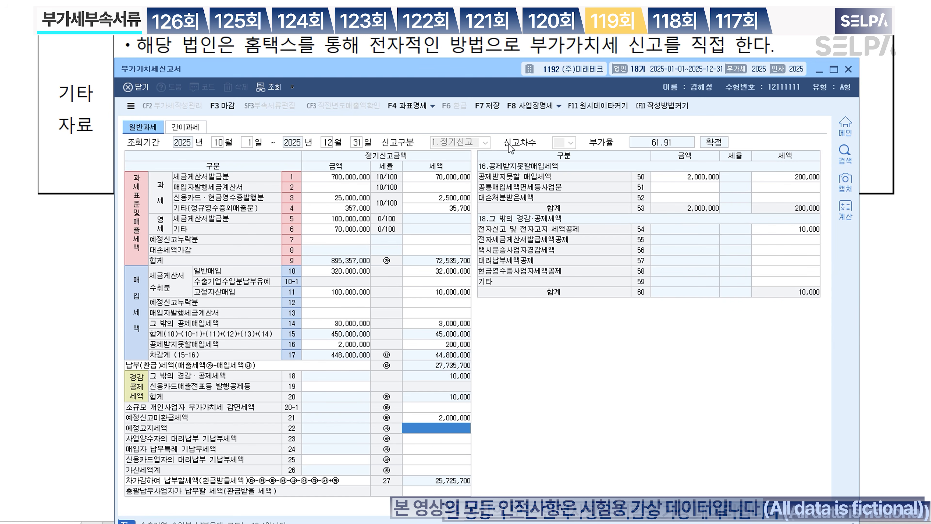
click(488, 106)
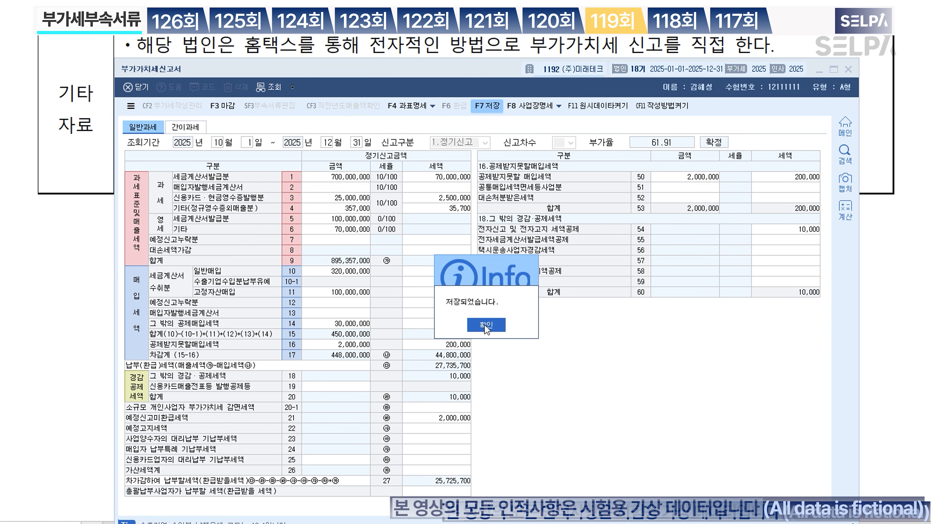
click(486, 324)
click(847, 69)
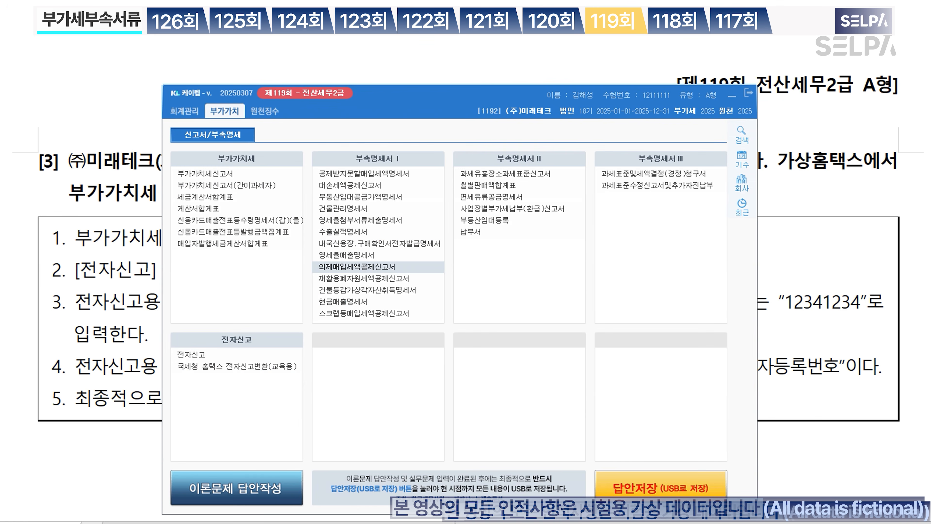
Step: Open the 전자신고 screen and load the January–March closed returns for e-filing
text(ㅈㅈㅅ)
key(Return)
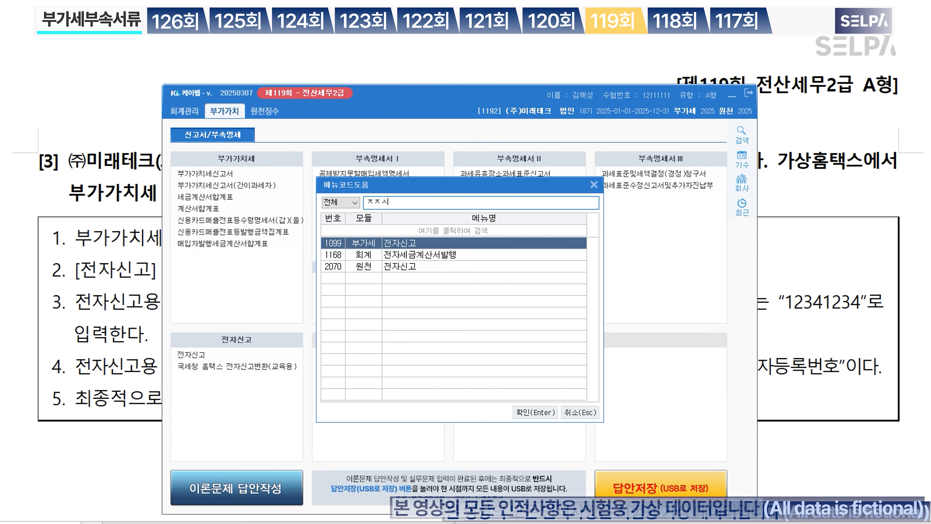
key(Return)
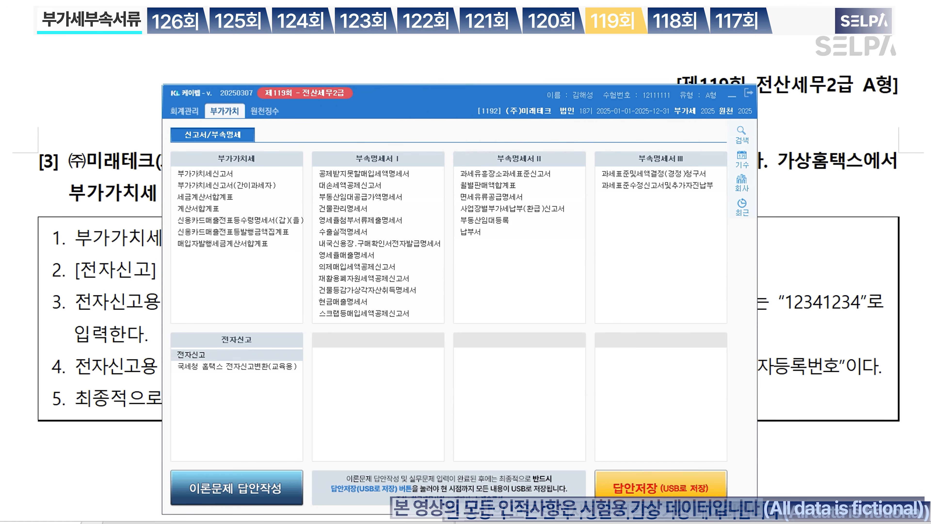
click(732, 97)
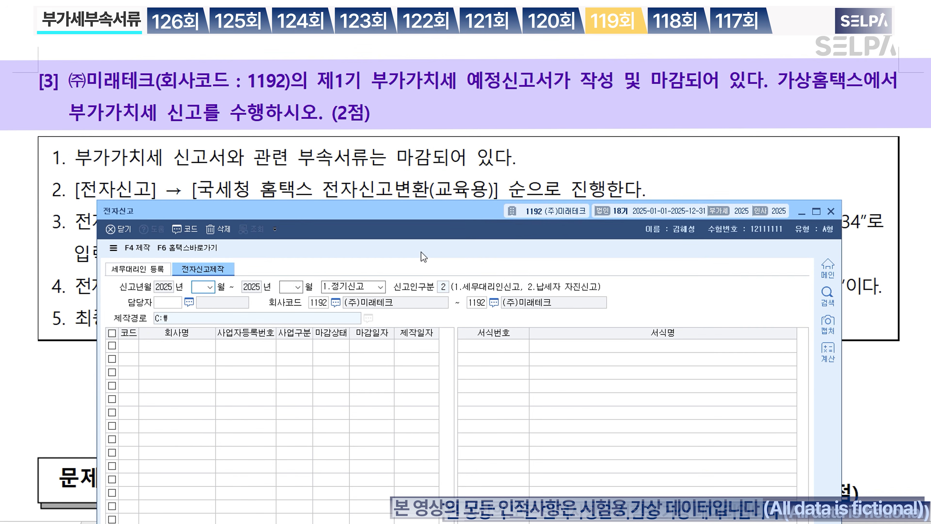
text(1)
key(Return)
text(3)
key(Return)
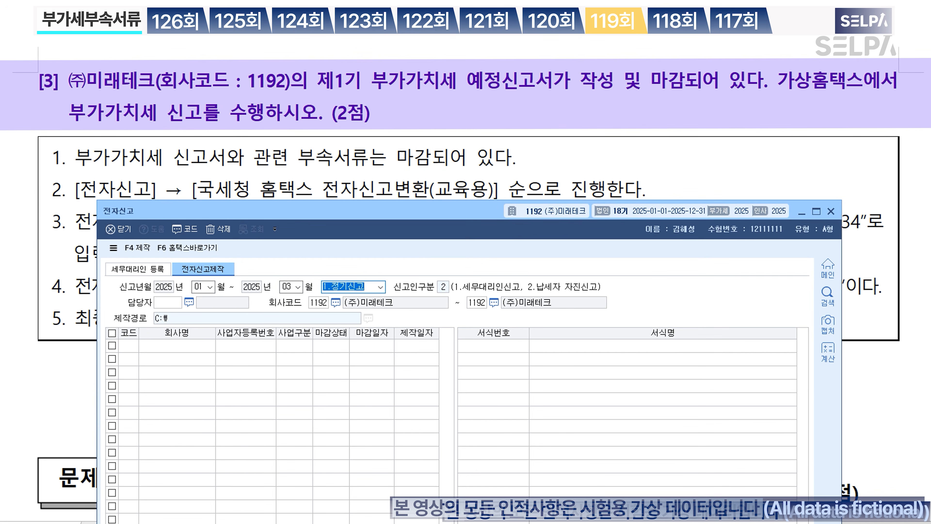
key(Return)
key(Return)
key(Return)
key(Return)
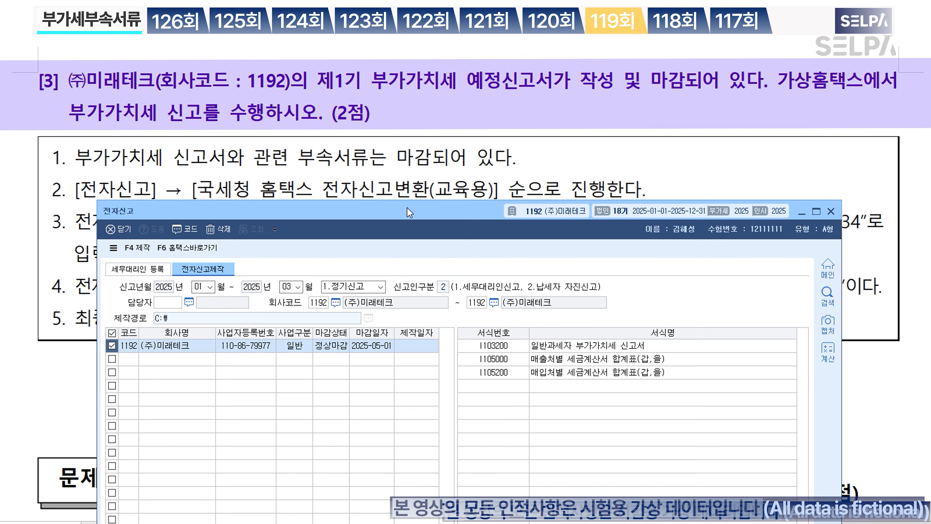
drag(410, 212, 405, 244)
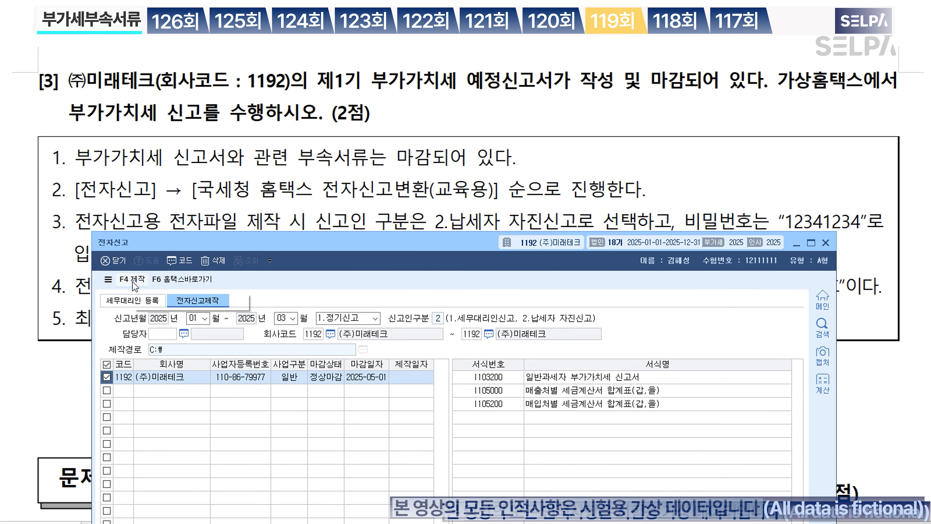
scroll(404, 138, down, 2)
Step: Create the e-filing data file, entering the file password, and acknowledge completion
key(ctrl)
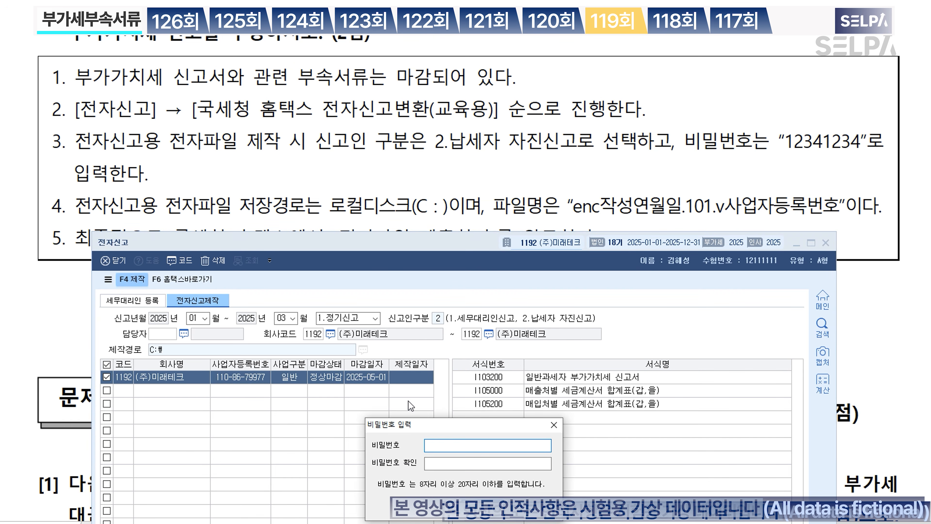
text(123123)
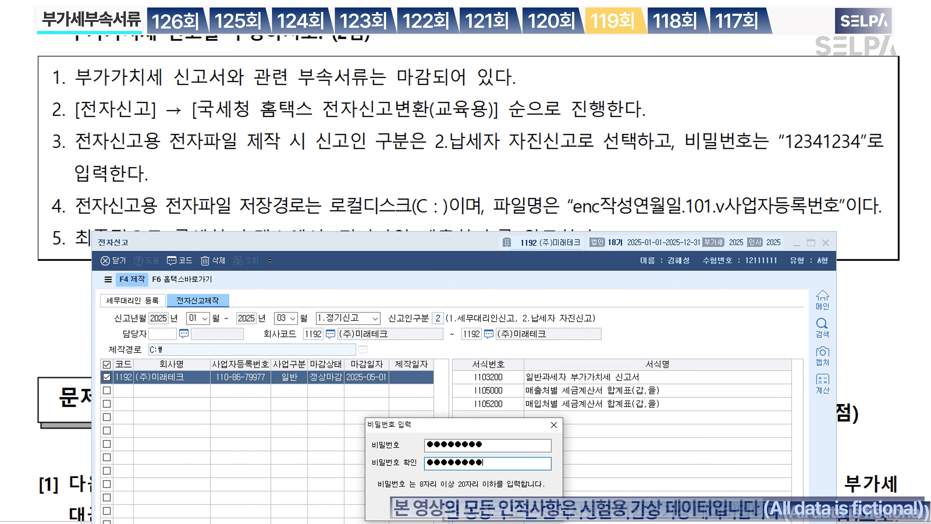
key(Return)
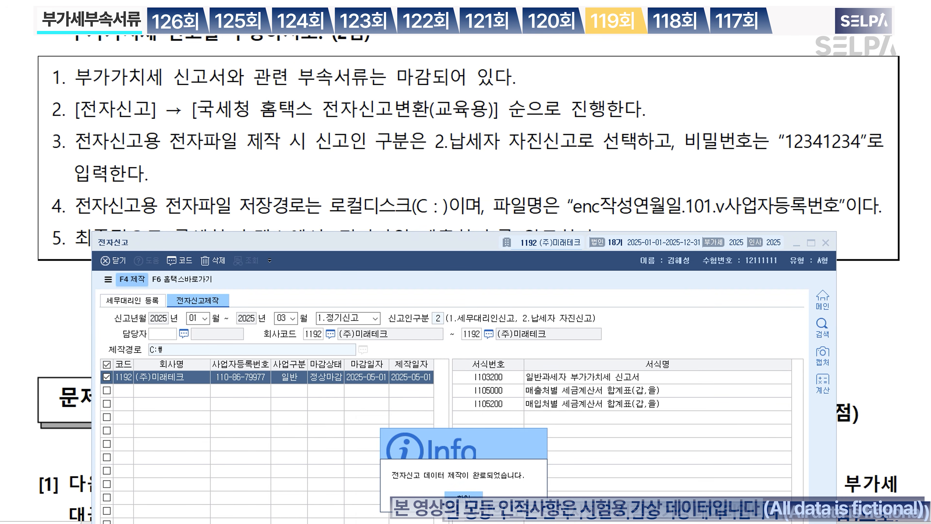
click(464, 496)
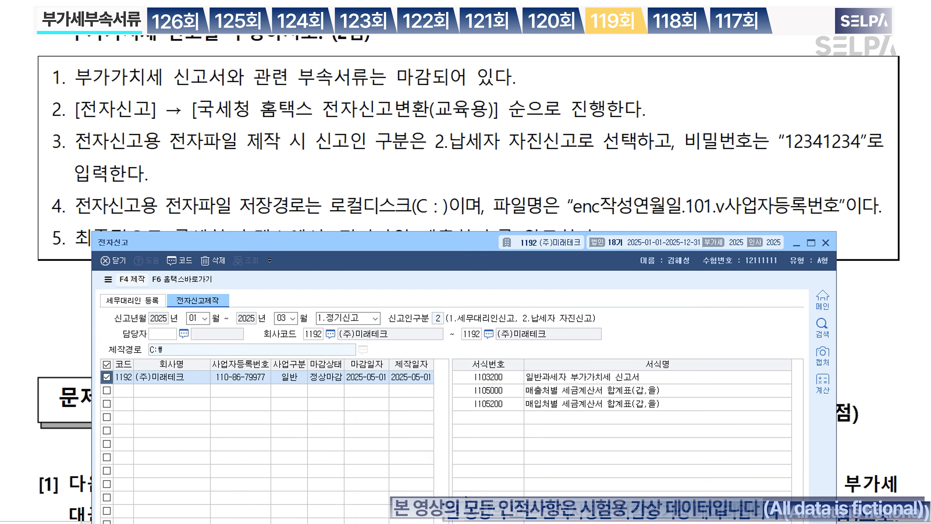
Step: Open the Hometax simulator and load the newly created e-filing file for conversion
click(194, 282)
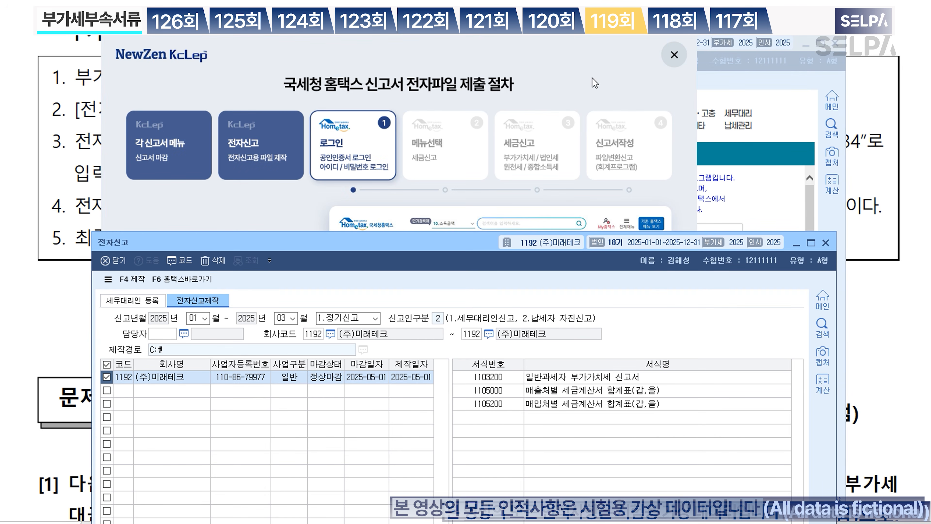
click(674, 55)
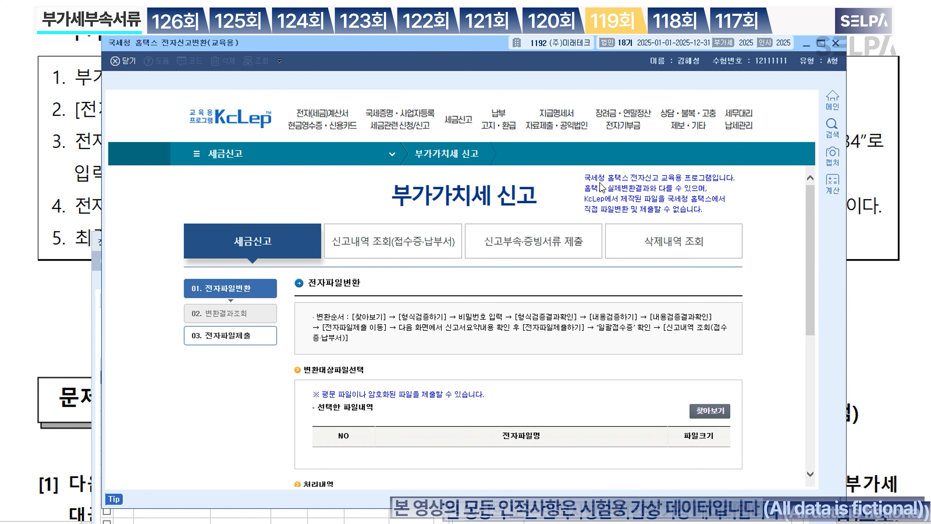
scroll(624, 365, down, 4)
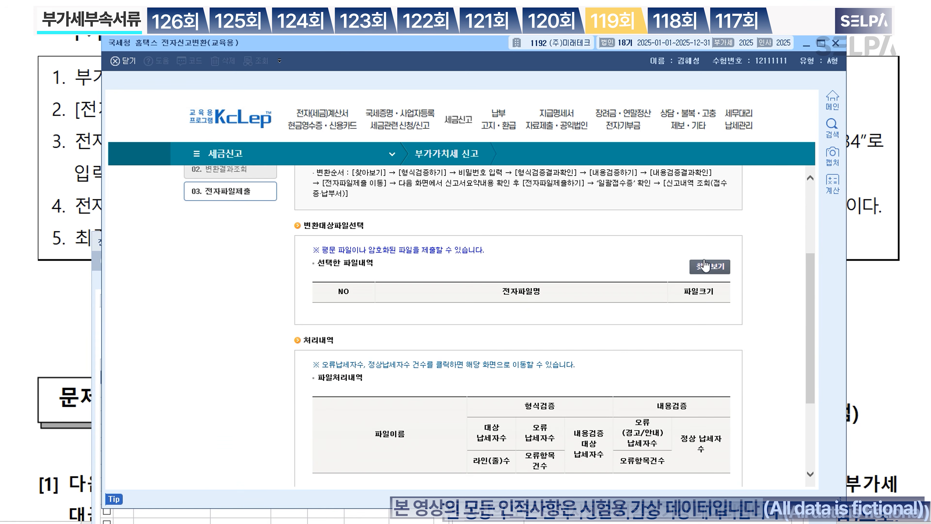
click(710, 267)
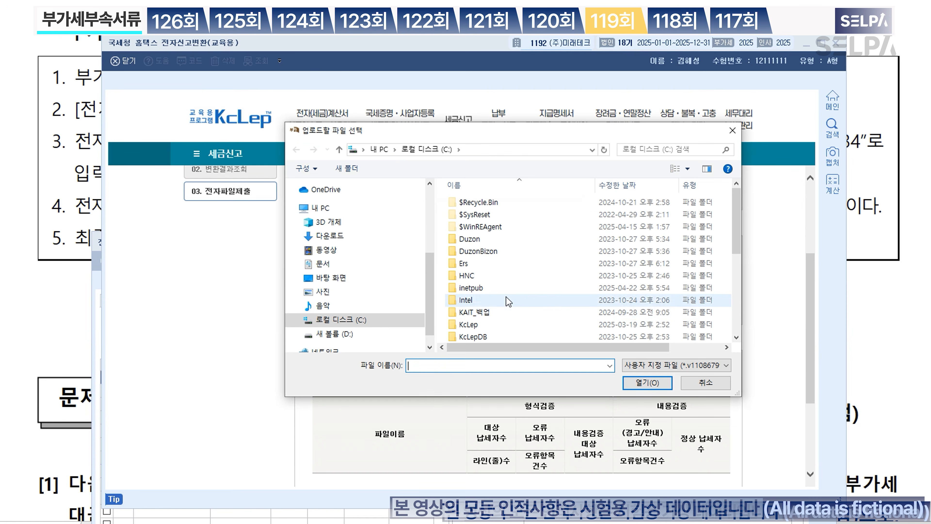
scroll(508, 301, down, 5)
click(528, 340)
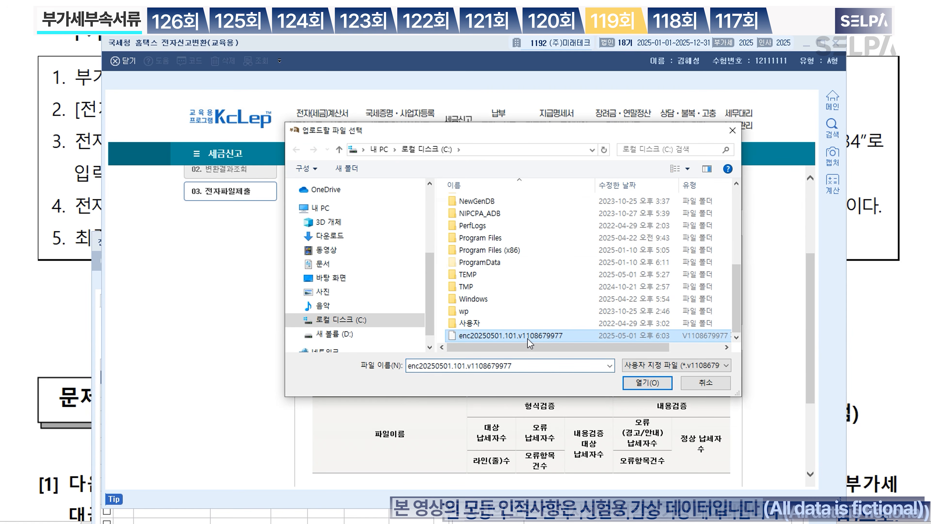
click(640, 383)
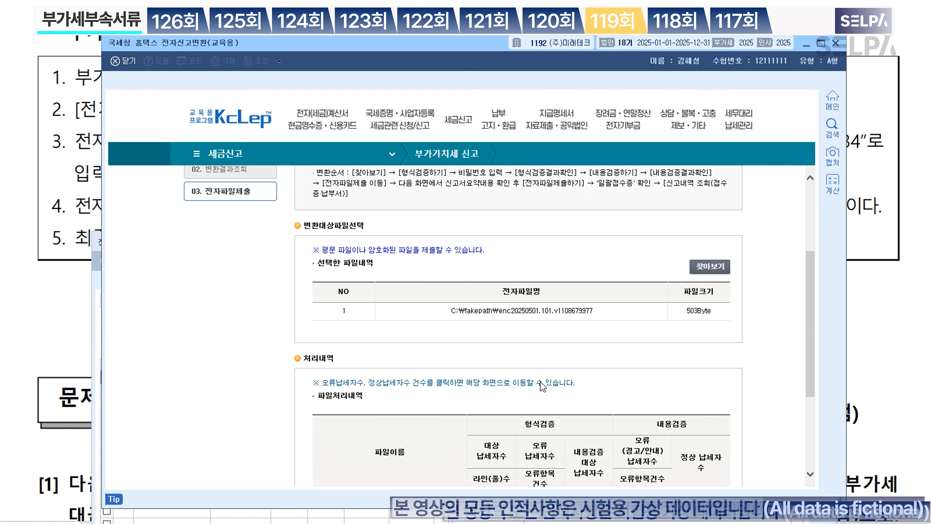
Step: Run format and content verification on the file using its password and review the results
scroll(596, 346, down, 3)
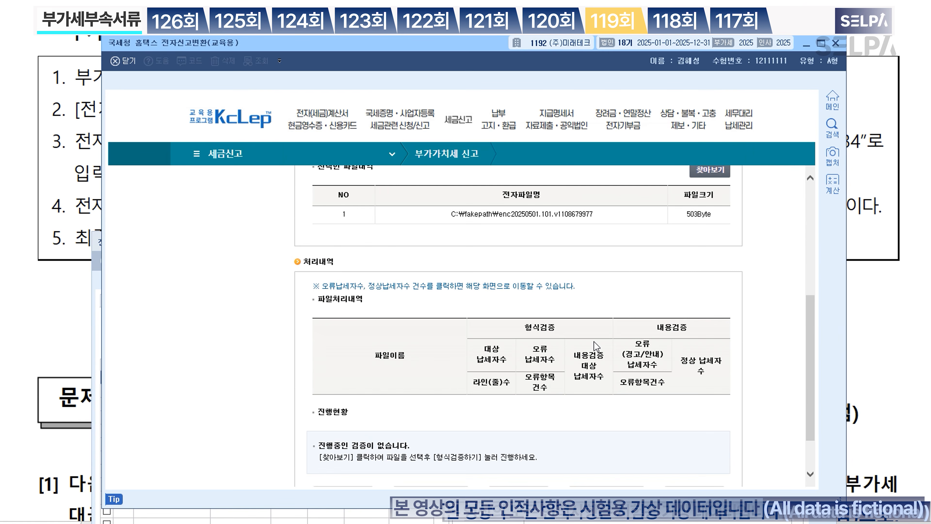
scroll(596, 346, down, 2)
click(341, 440)
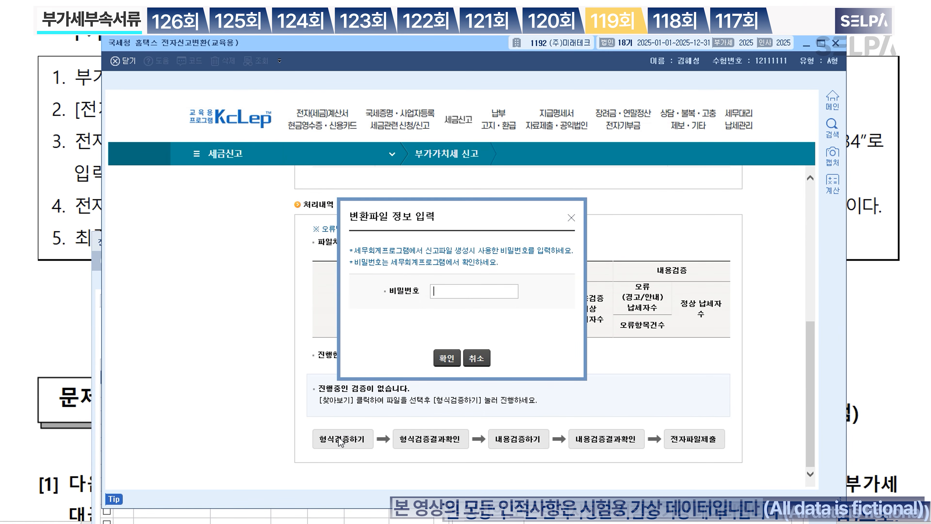
text(12341234)
click(448, 356)
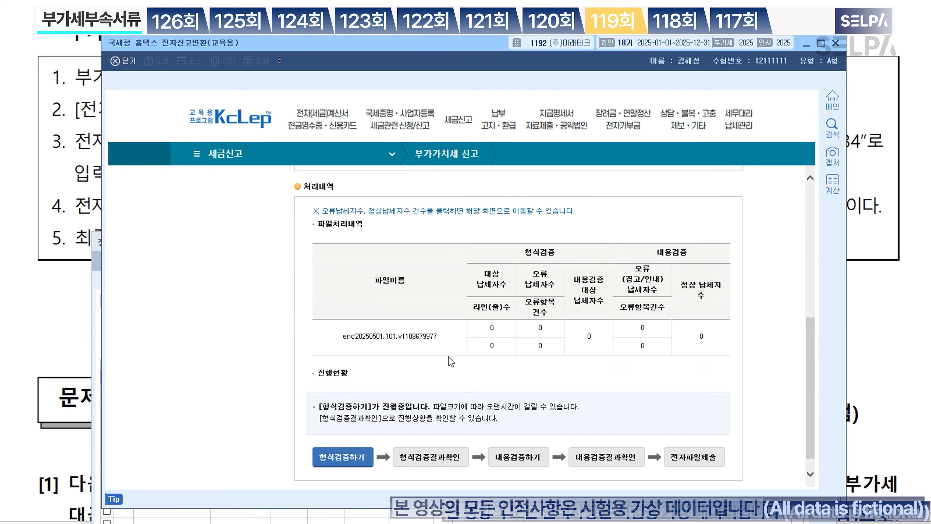
click(438, 463)
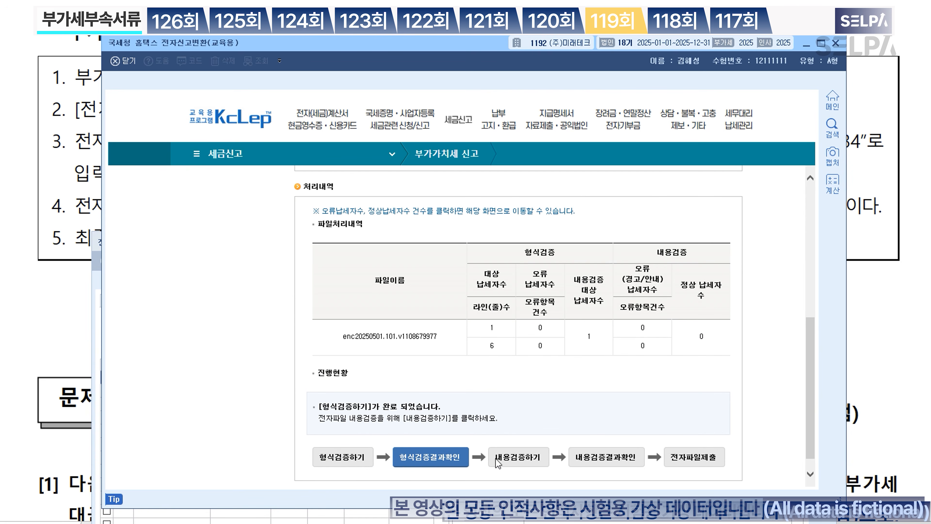
click(532, 463)
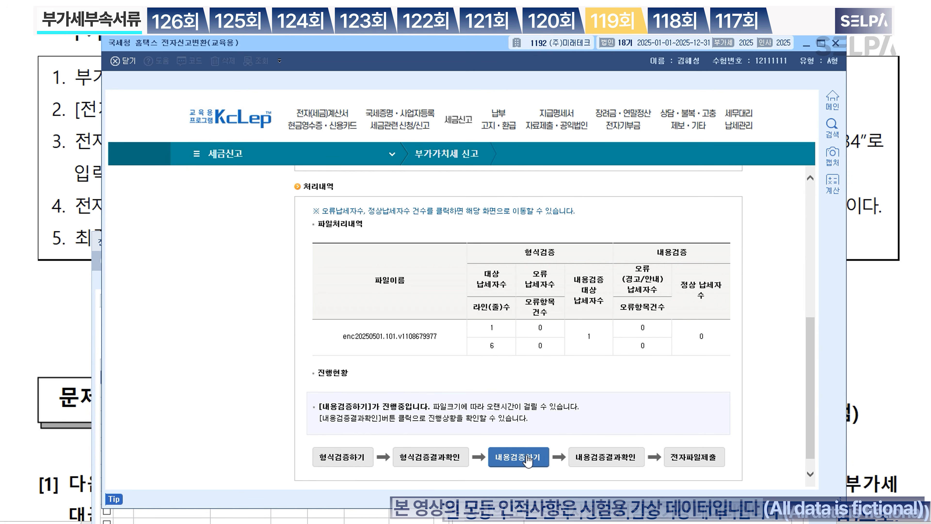
click(620, 462)
click(700, 459)
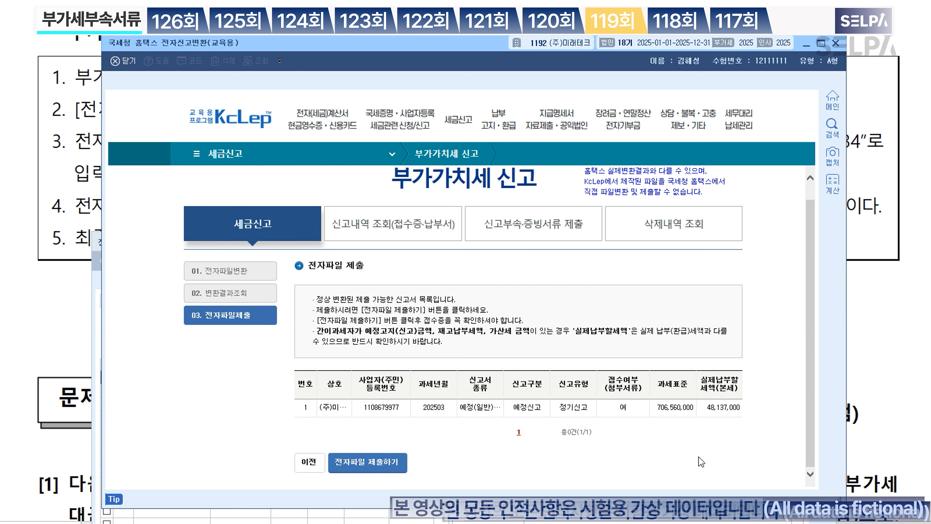
Step: Submit the converted VAT return file, view the receipt, and close the simulator
click(388, 464)
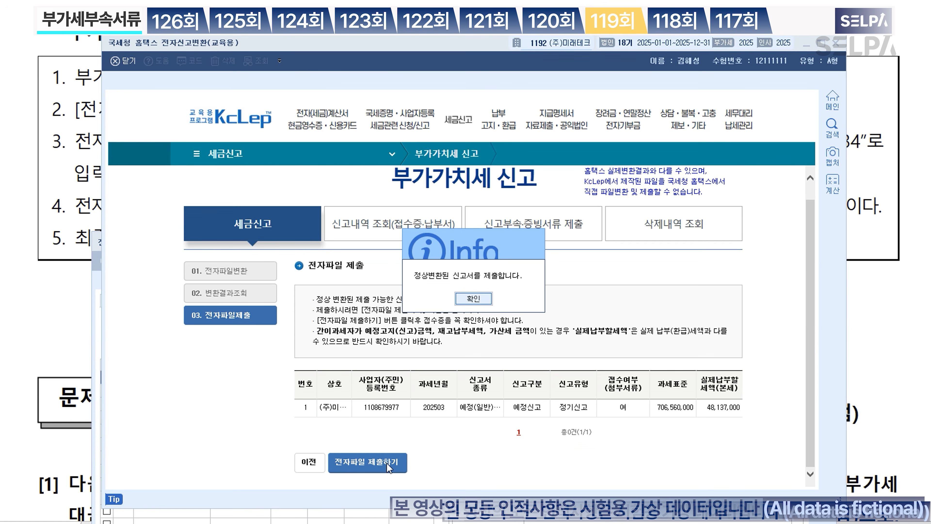
click(476, 298)
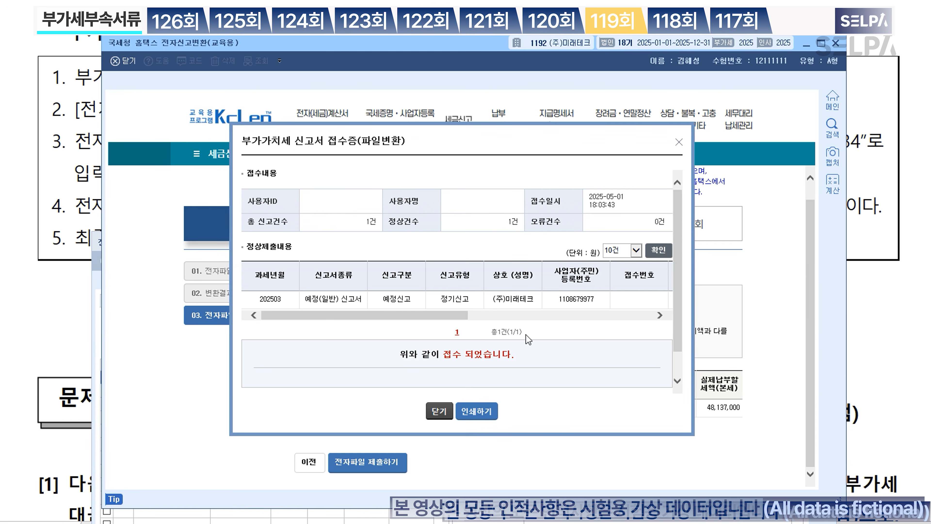
click(439, 411)
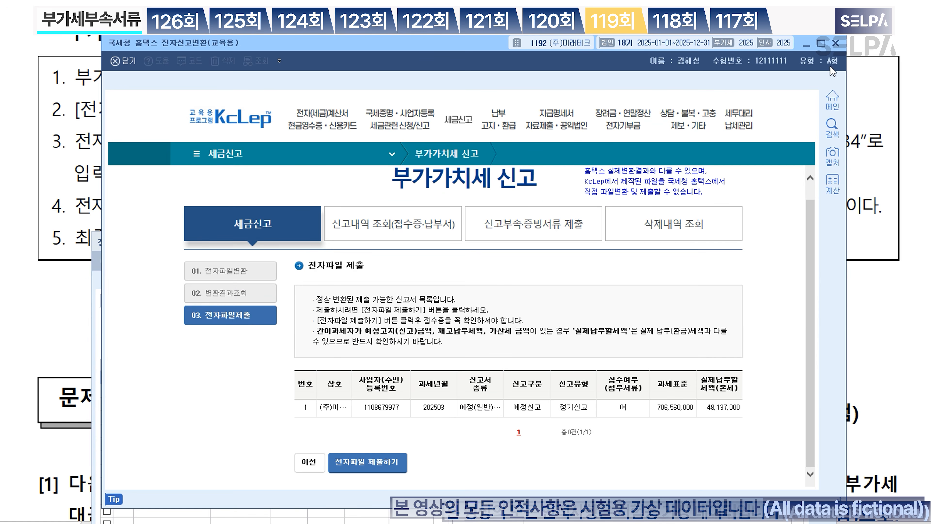
click(837, 44)
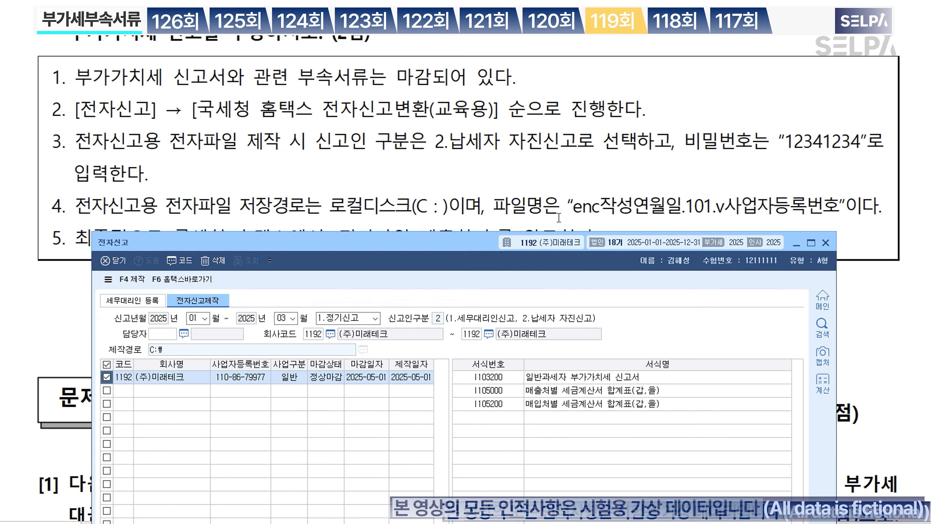
Step: Close the e-filing screen, colour 제2기 부가가치세 예정 red and the credit-card form names blue
click(826, 242)
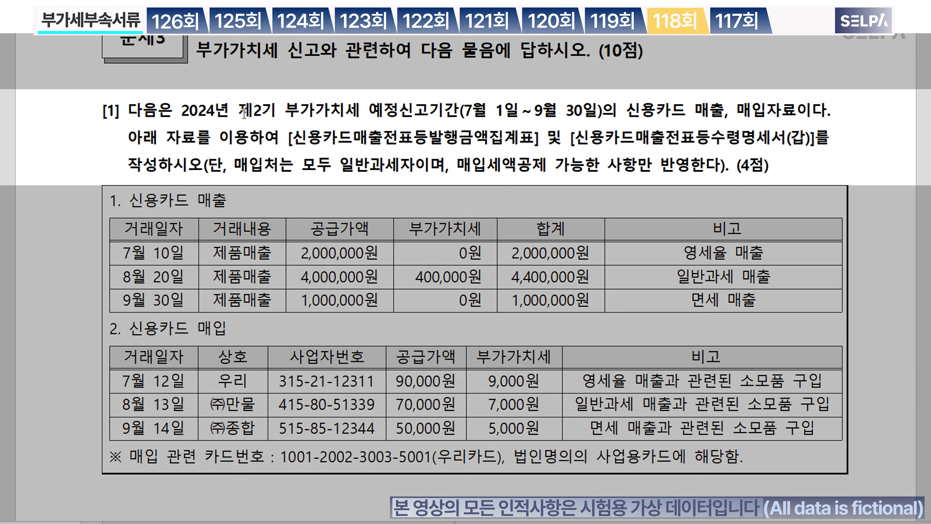
drag(242, 110, 398, 110)
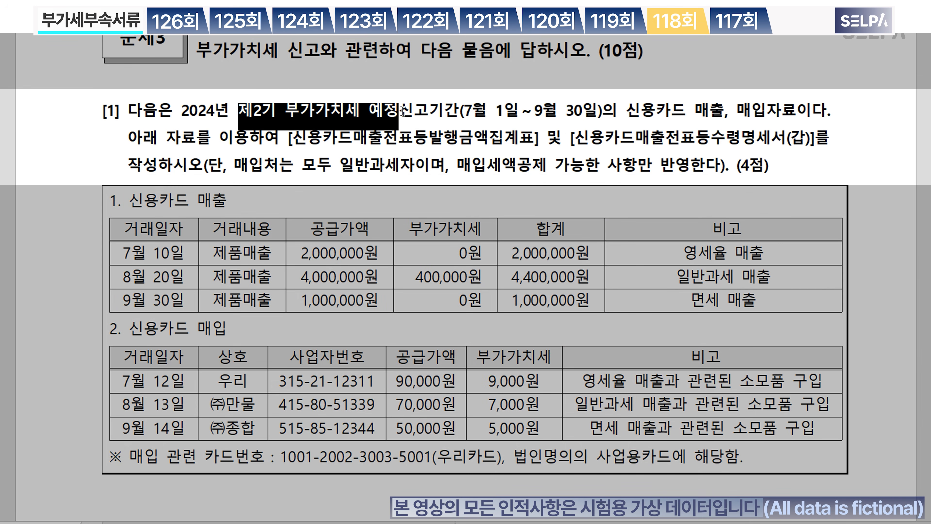
click(723, 139)
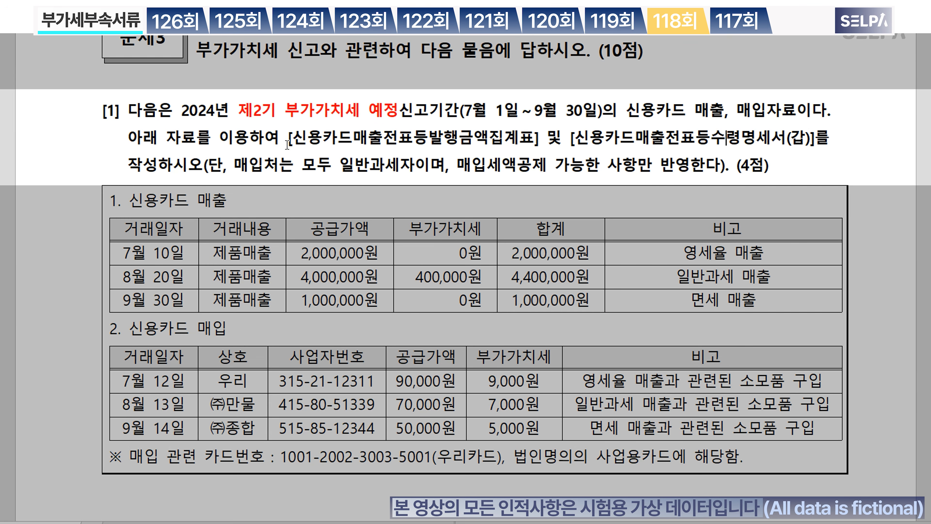
drag(288, 144, 818, 153)
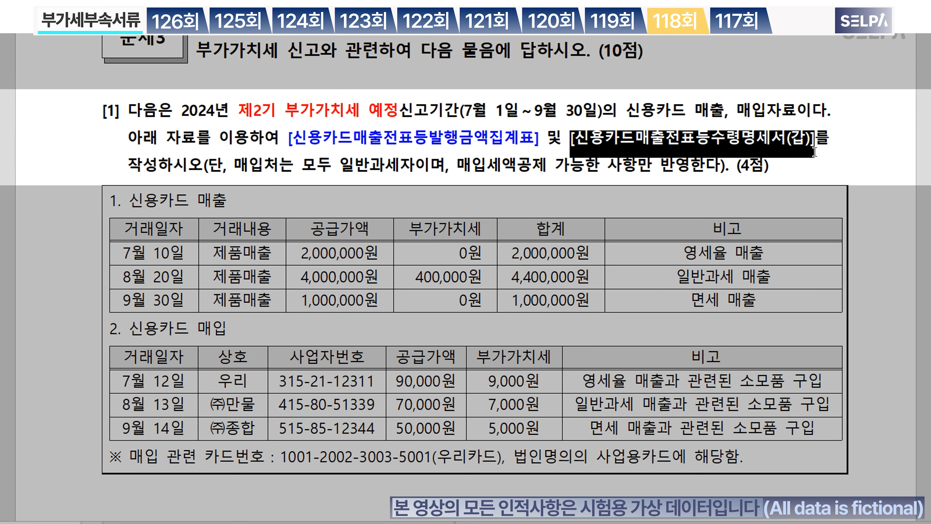
click(366, 168)
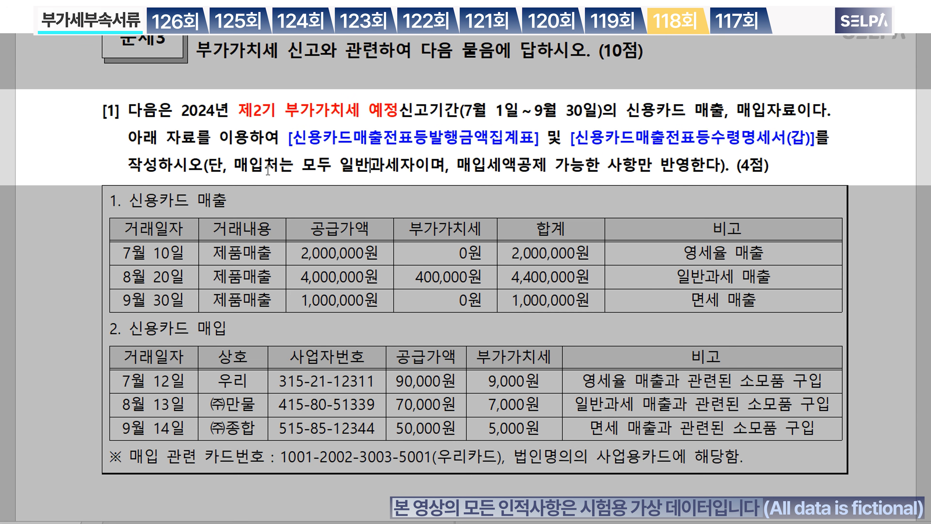
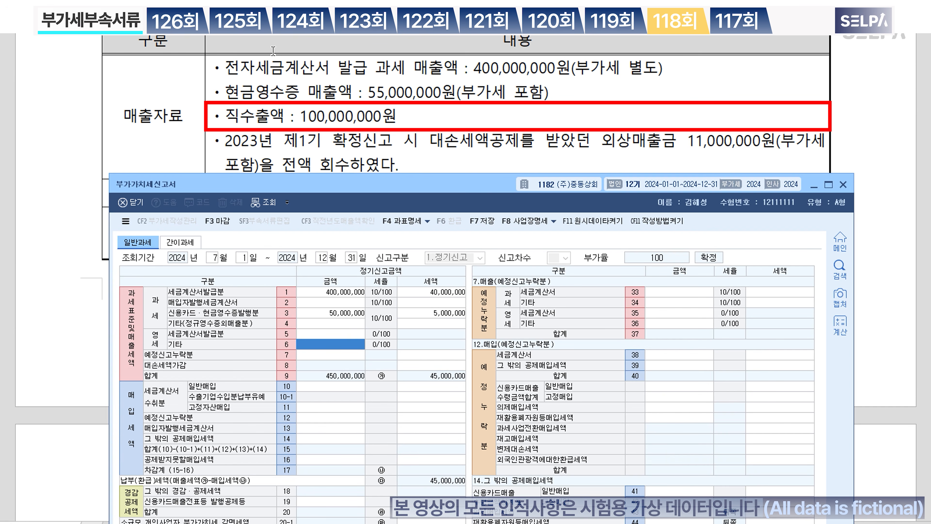
Step: Enter 100,000,000 as zero-rated other sales and colour '전액 회수' red in the exam text
text(100,000,000)
key(Return)
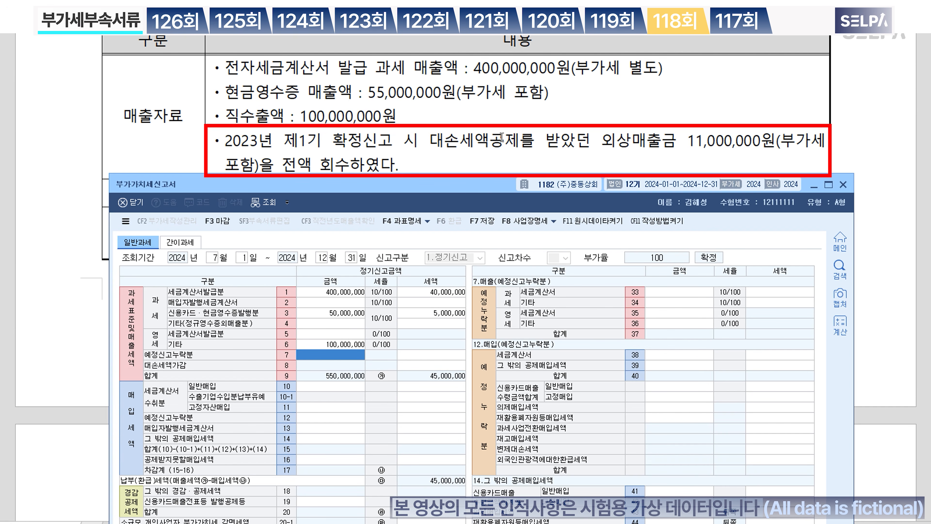
scroll(669, 144, down, 2)
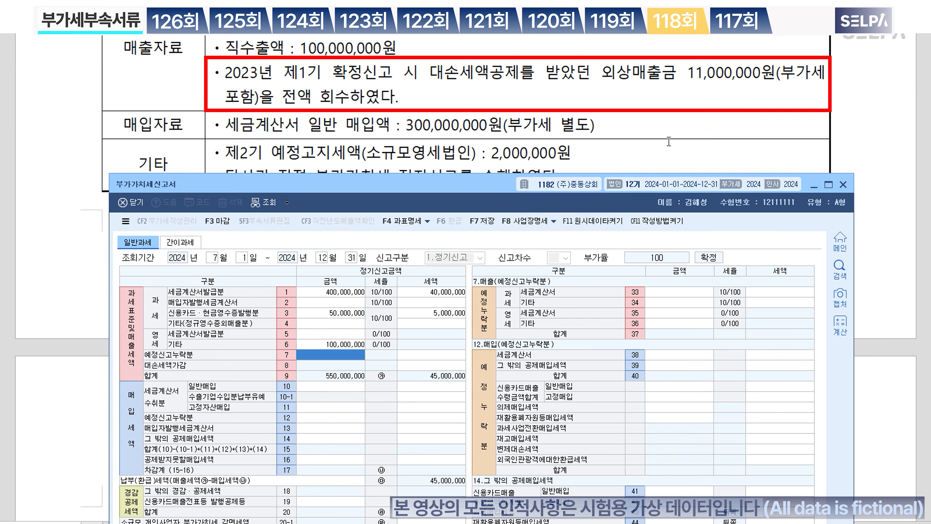
drag(283, 95, 345, 96)
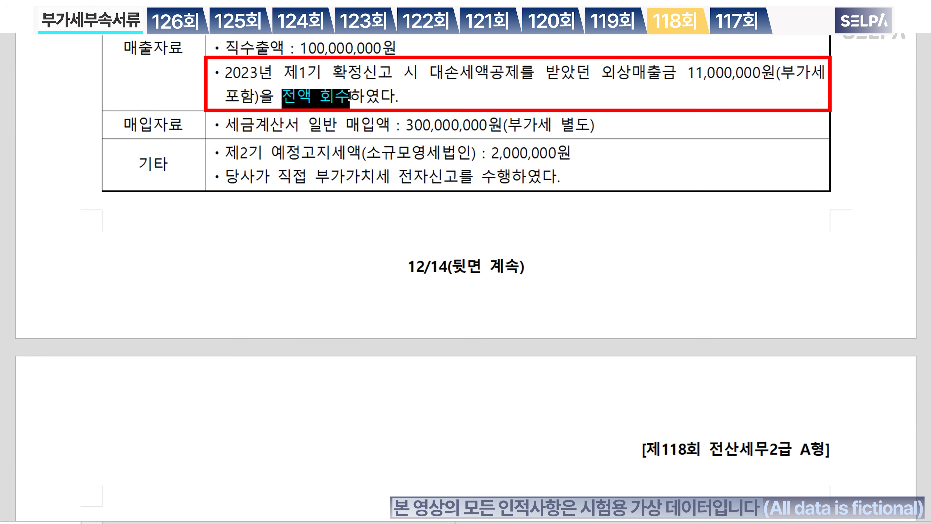
click(391, 105)
click(350, 96)
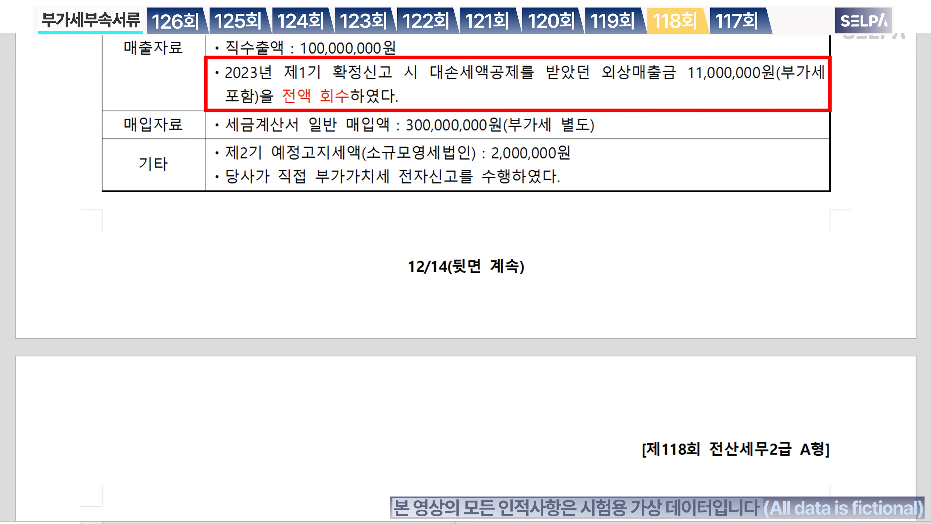
Step: Enter a 1,000,000 bad-debt tax adjustment in the row 8 세액 cell
key(alt+Tab)
click(443, 361)
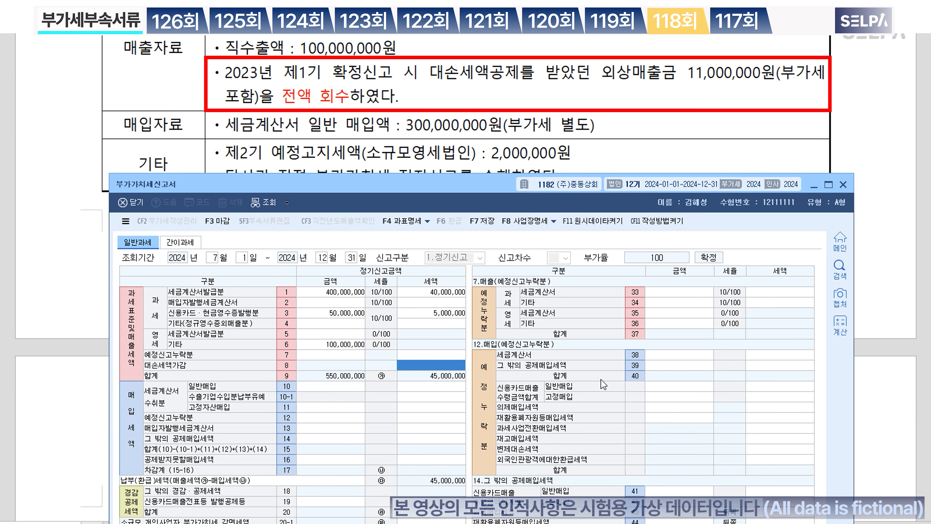
text(1000000)
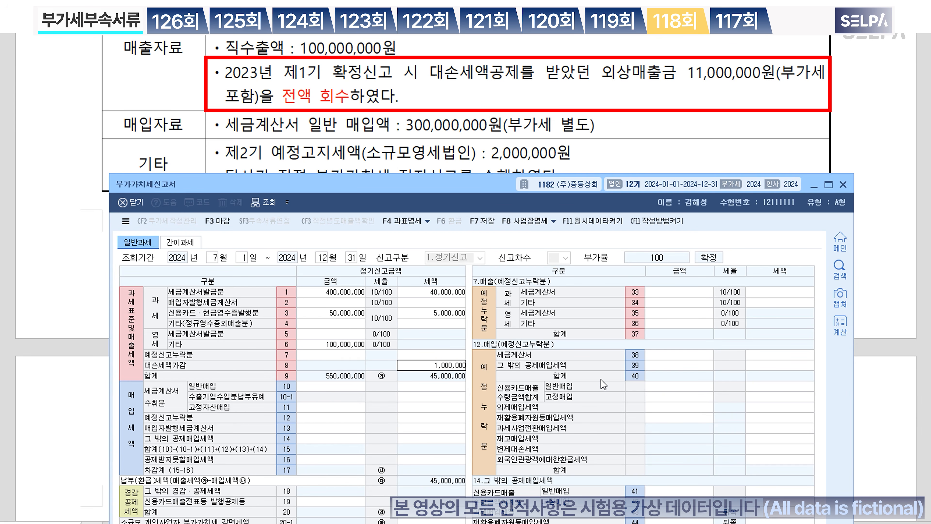
key(Return)
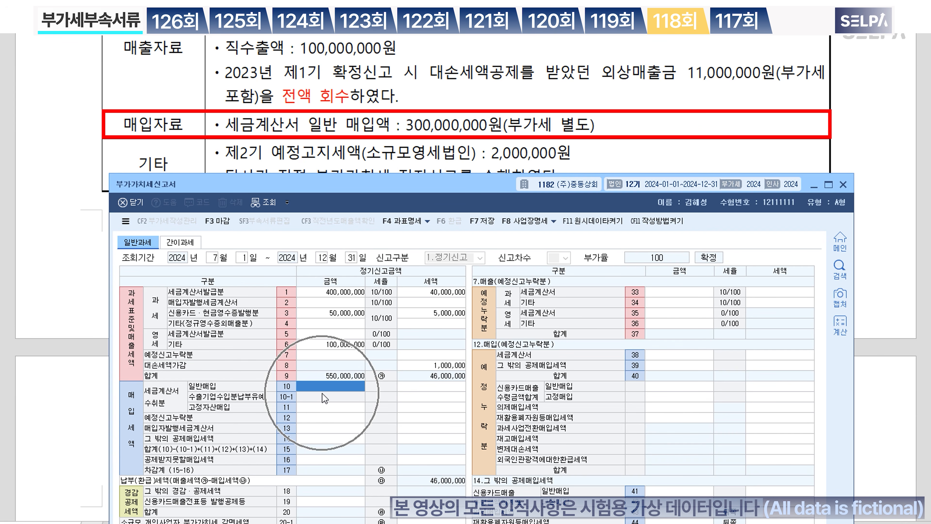
Step: Enter 300,000,000 of general invoice purchases and a 2,000,000 preliminary notice tax
text(300,000,000)
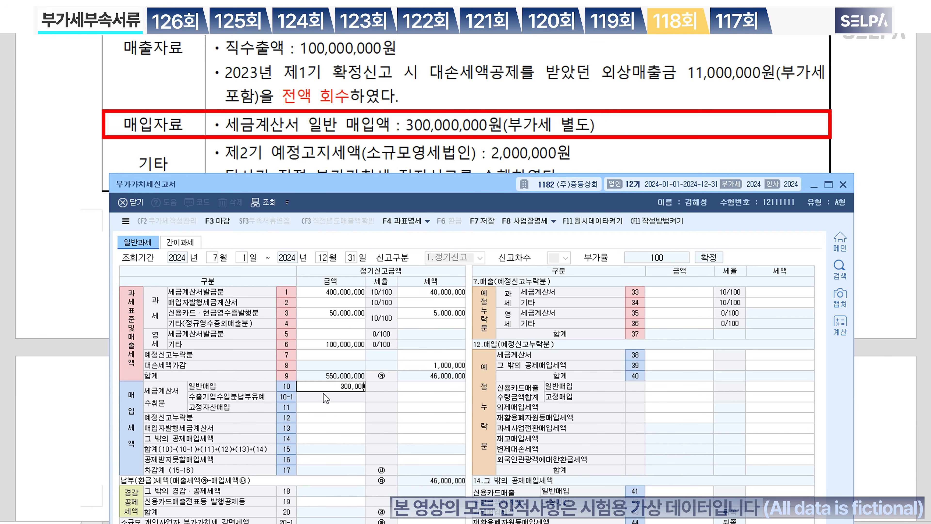
key(Return)
key(Return)
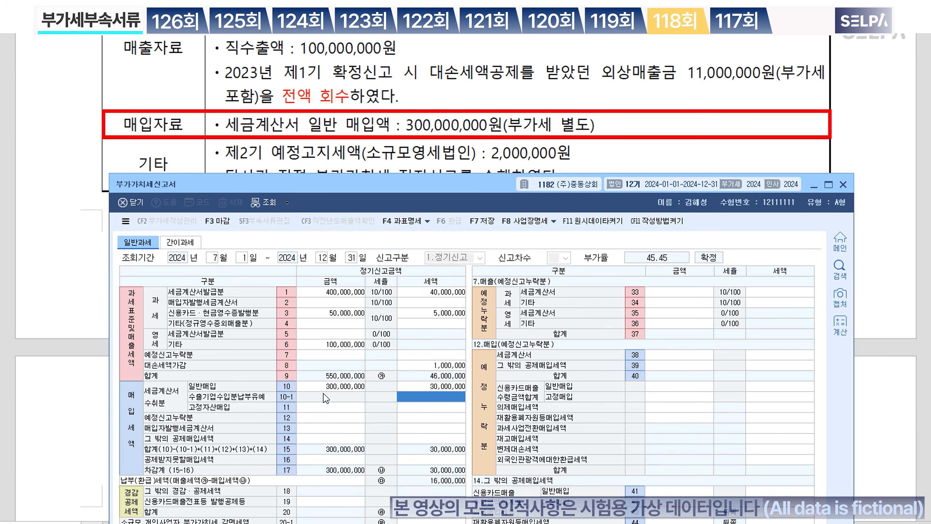
scroll(279, 95, down, 3)
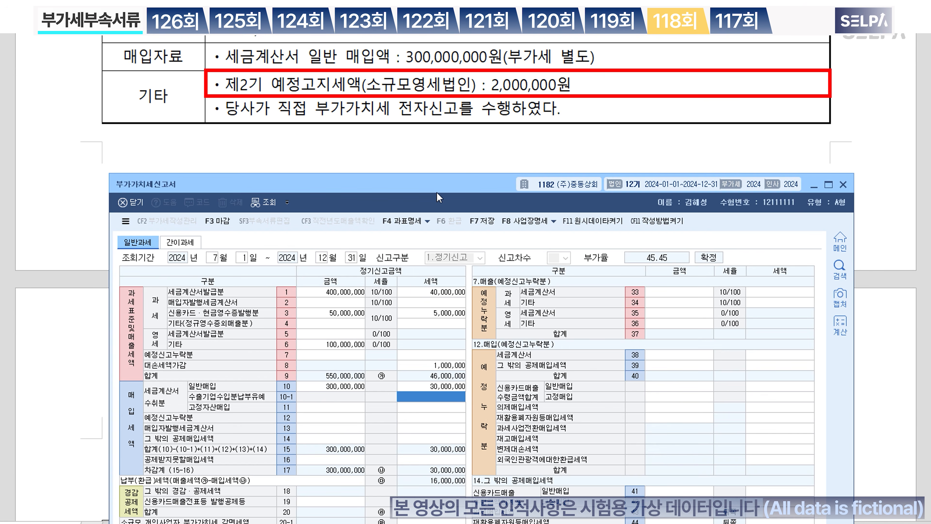
drag(437, 193, 441, 139)
click(426, 493)
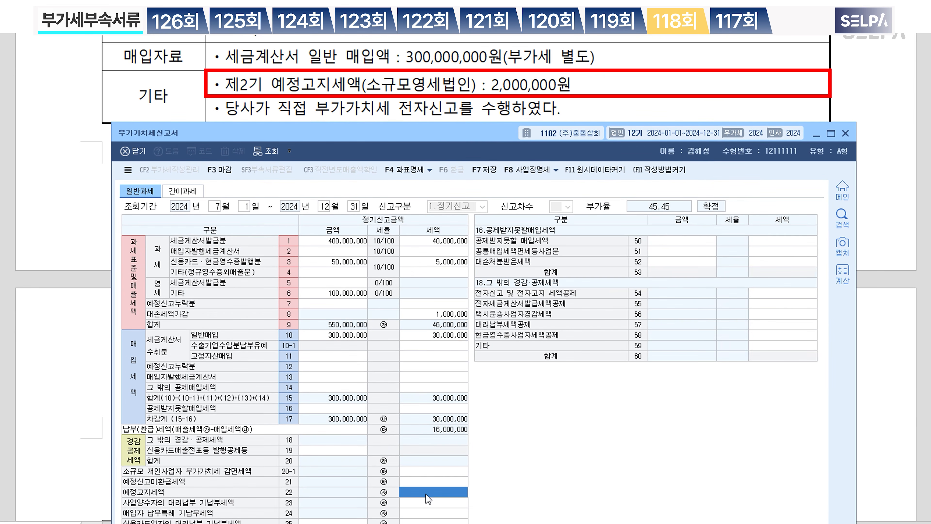
text(2,000,000)
key(Return)
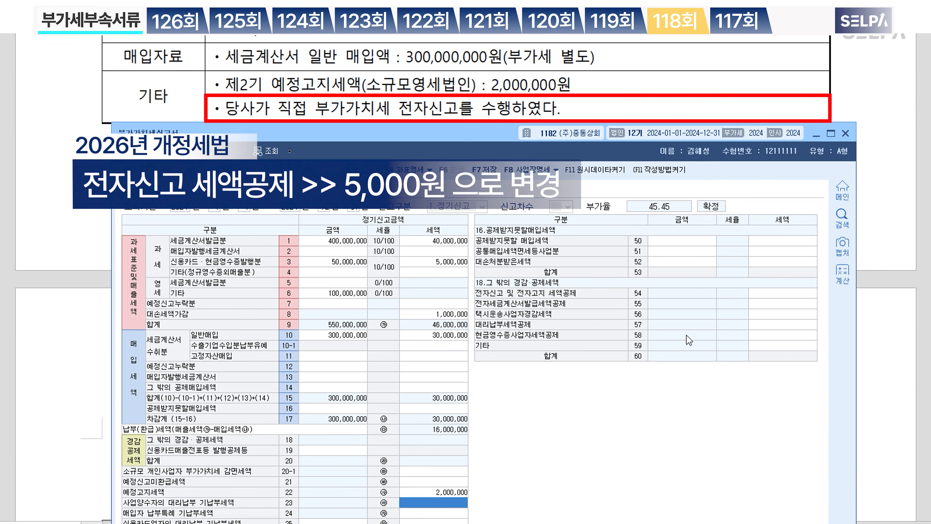
Step: Add the 10,000 e-filing tax credit in row 54
click(793, 296)
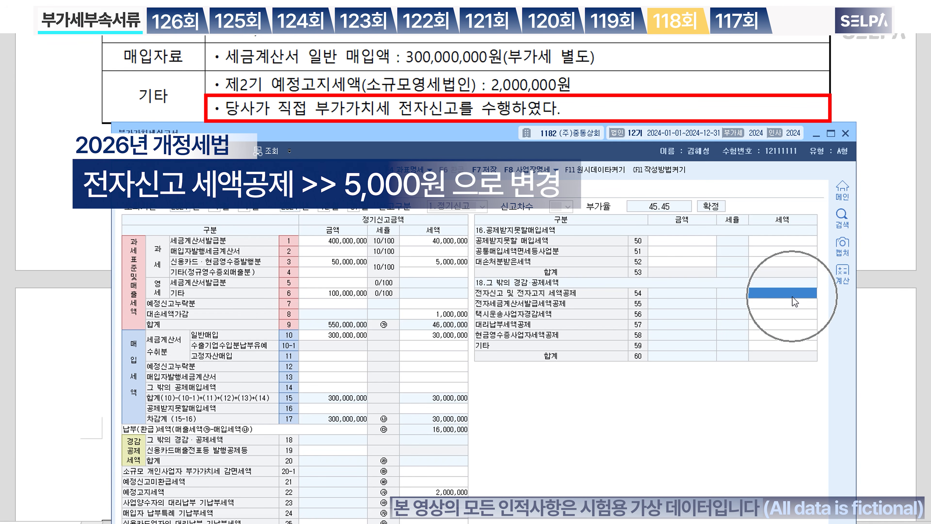
text(100000)
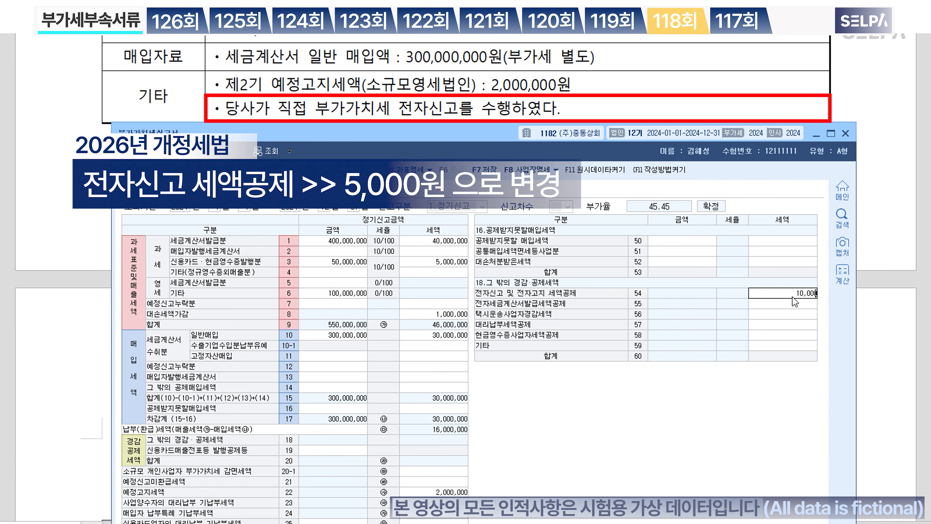
key(Return)
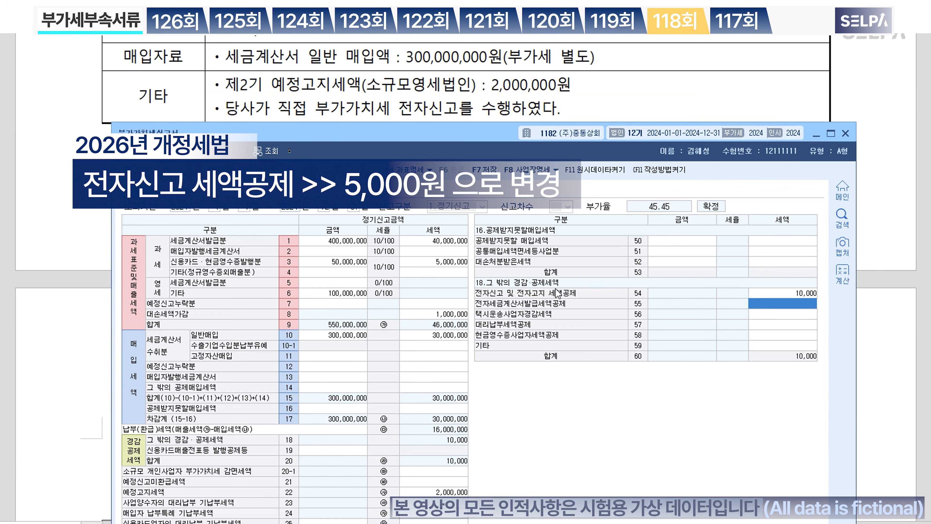
Step: Save the VAT return and dismiss the saved confirmation
mouse_move(500, 136)
mouse_down()
mouse_move(503, 245)
mouse_move(502, 142)
mouse_up()
scroll(568, 95, up, 3)
scroll(569, 94, up, 2)
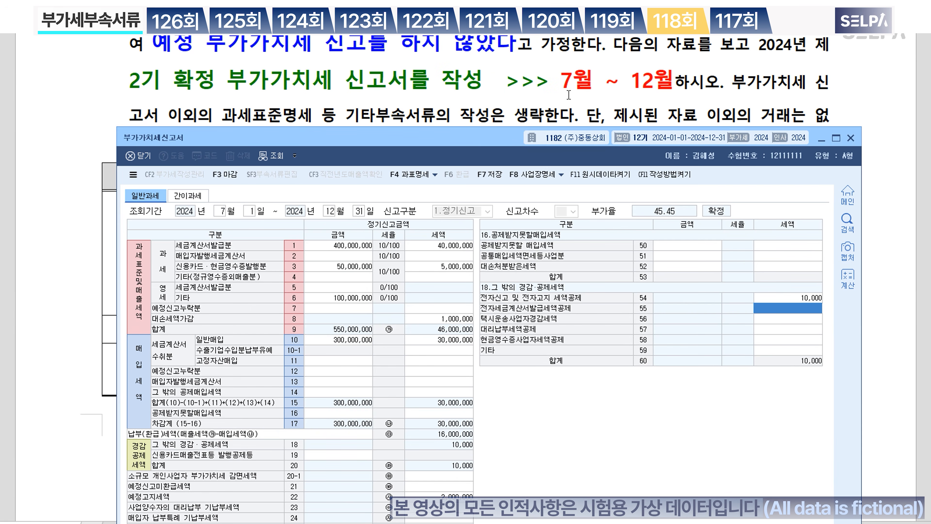
key(ctrl)
key(ctrl)
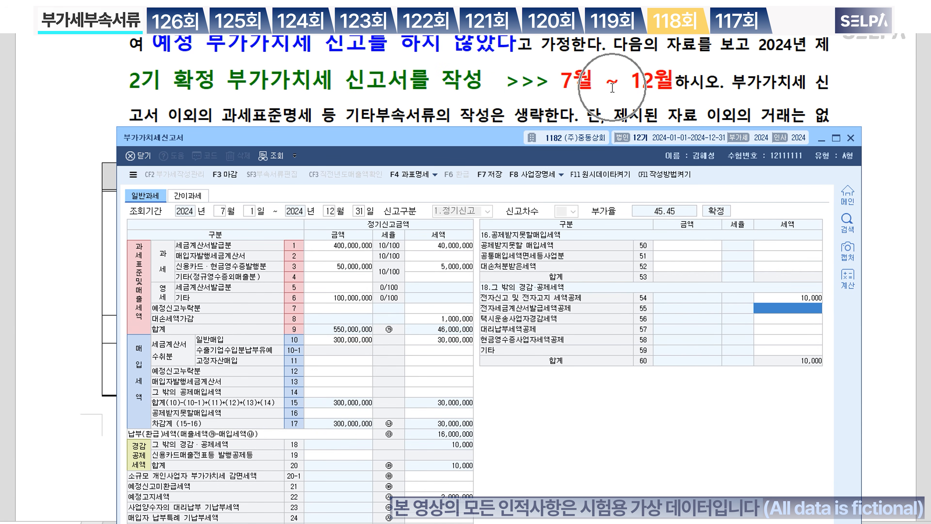
key(ctrl)
drag(498, 140, 498, 44)
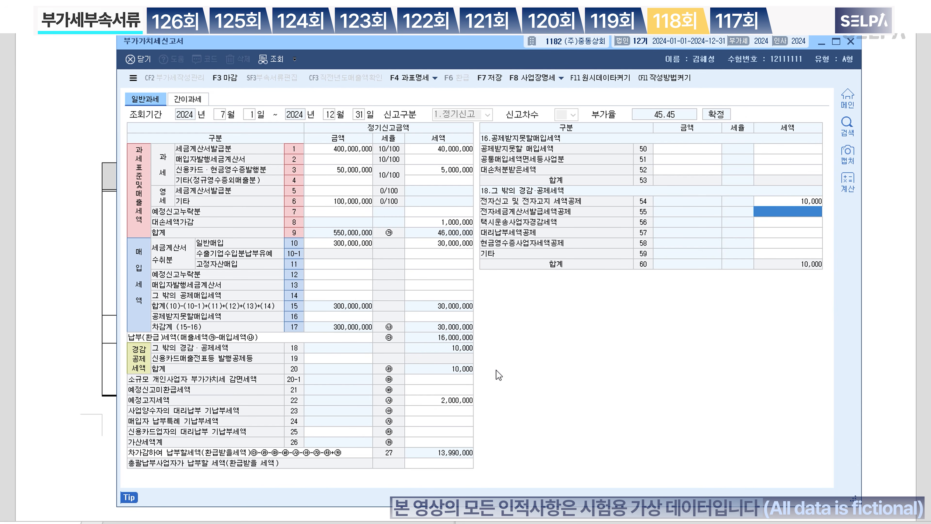
click(491, 79)
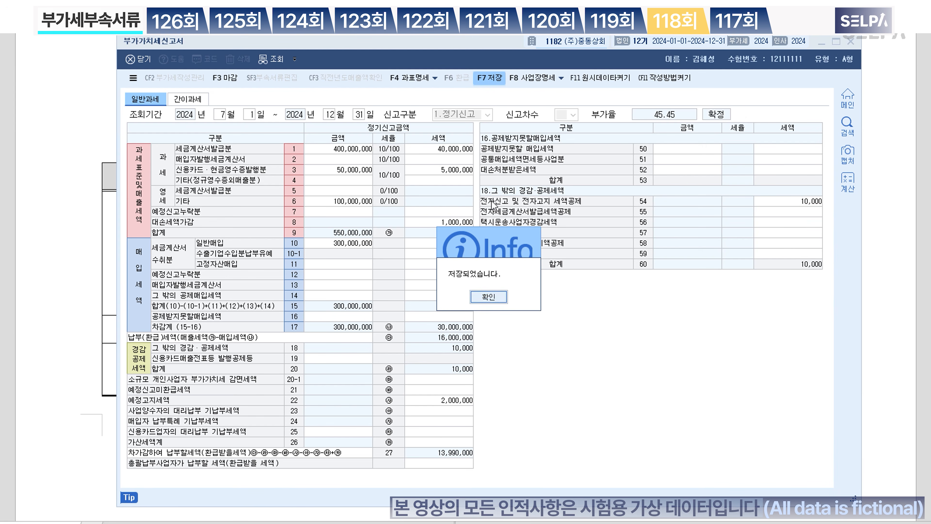
click(494, 298)
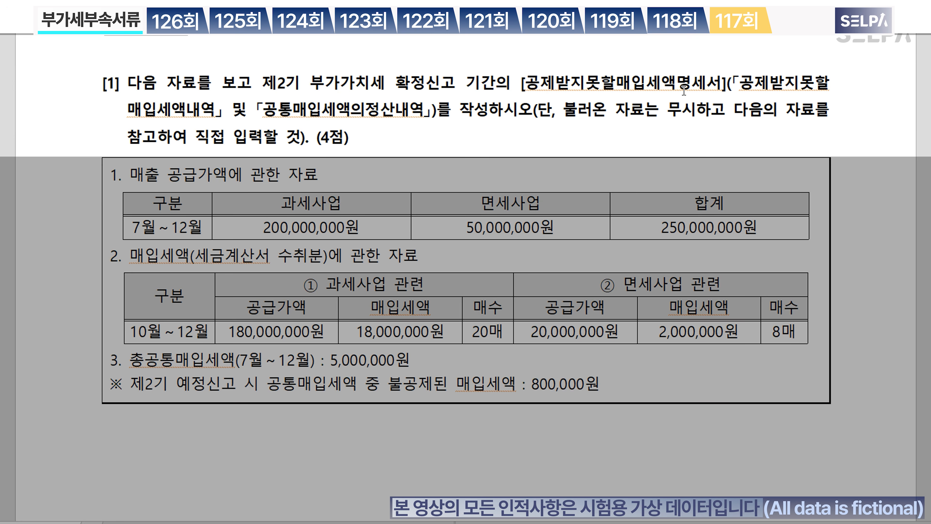
Step: Colour '제2기 부가가치세 확정신고 기간' red and both form names blue in the exam question
drag(264, 84, 494, 87)
key(ctrl+m)
key(r)
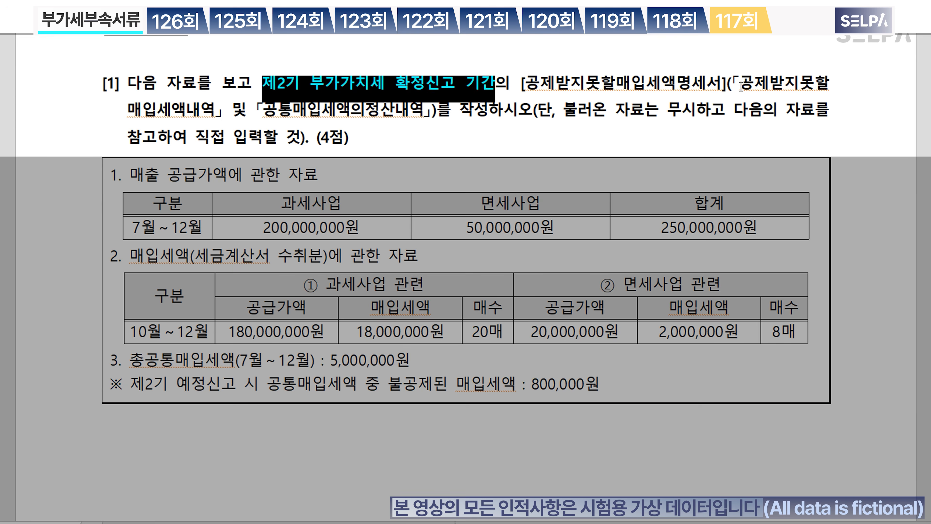
drag(741, 85, 424, 110)
key(ctrl+m)
key(y)
key(ctrl+m)
key(b)
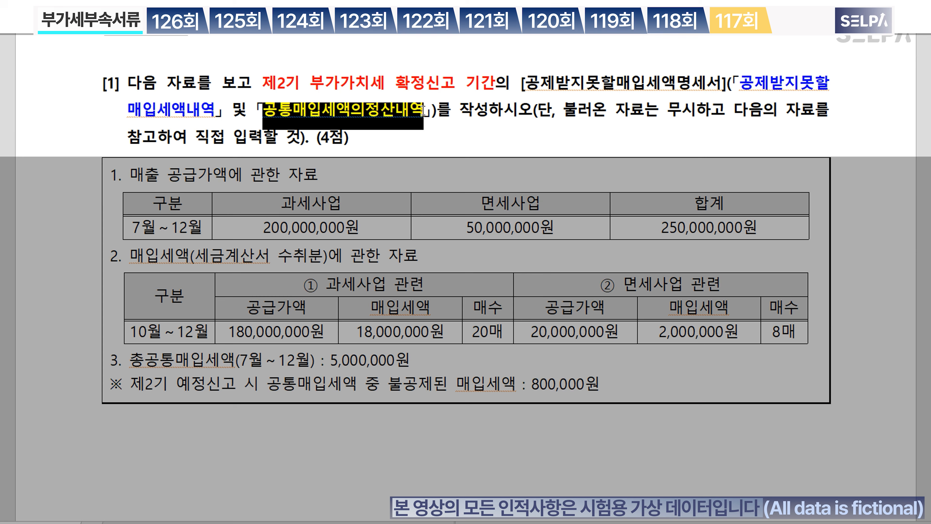
click(464, 126)
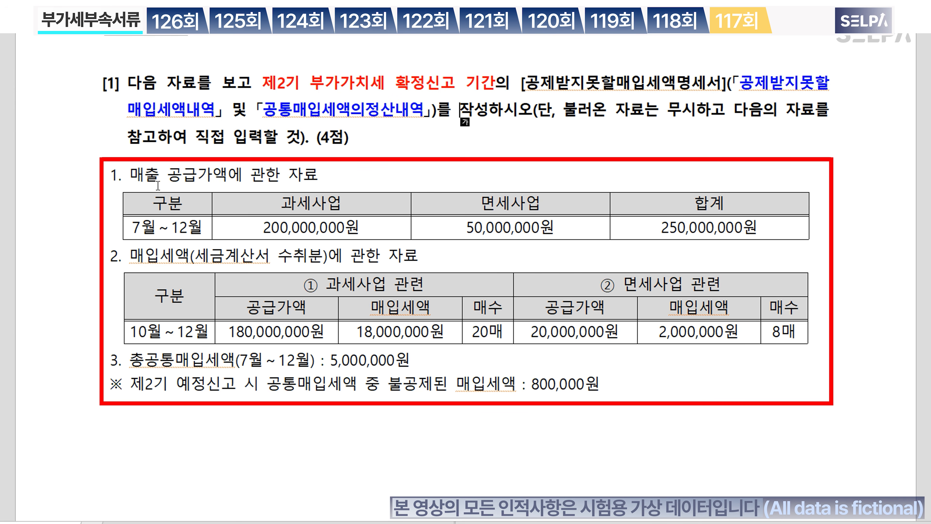
Step: Colour the 과세사업 and 면세사업 header cells blue
drag(137, 174, 221, 176)
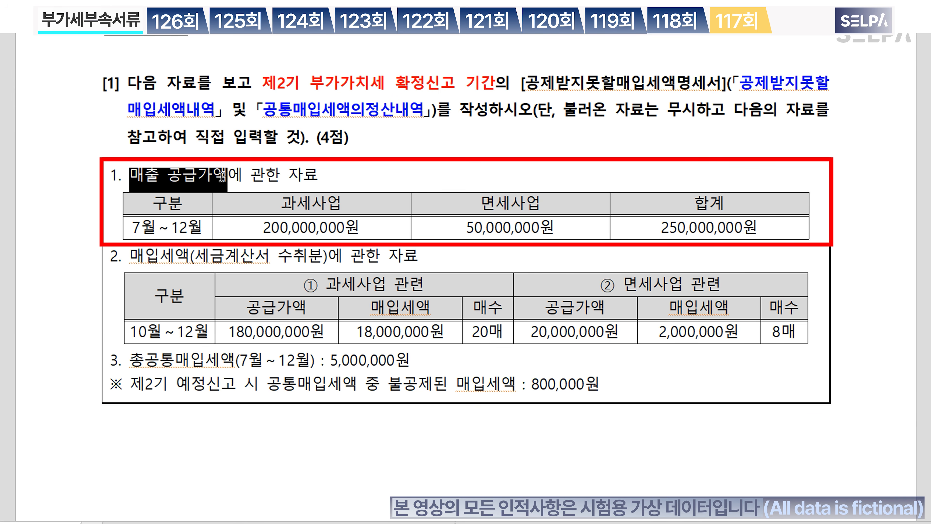
drag(279, 204, 457, 216)
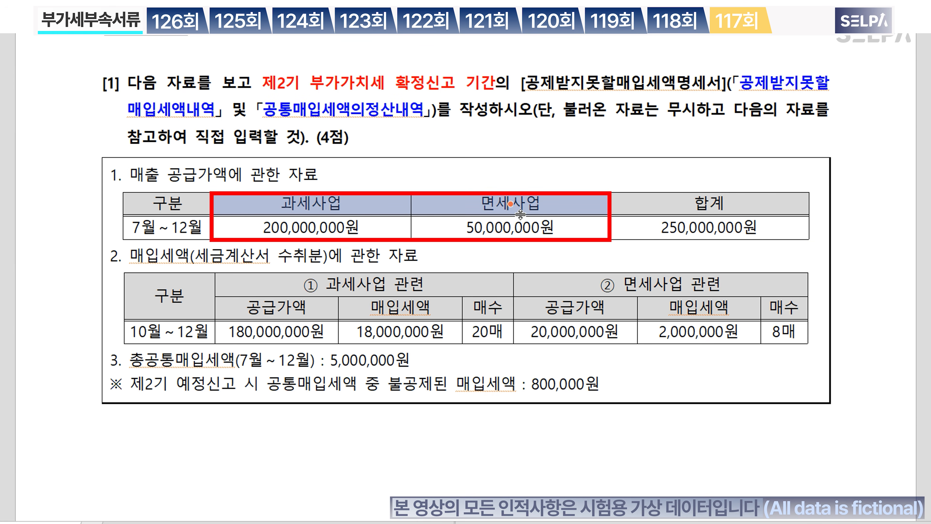
key(ctrl+m)
key(b)
click(530, 254)
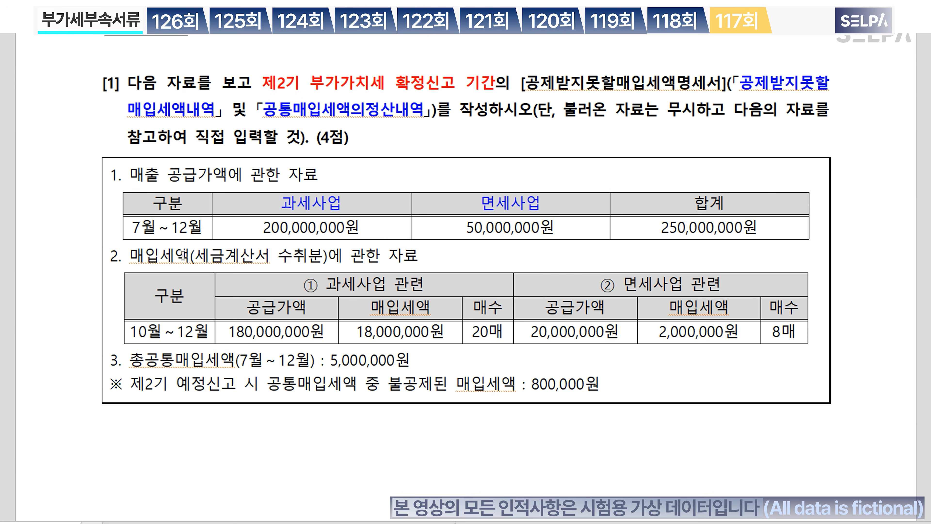
Step: Colour the section 2 purchase-tax heading red and make the 면세사업 figures blue and bold
drag(132, 255, 420, 266)
key(ctrl+m)
key(r)
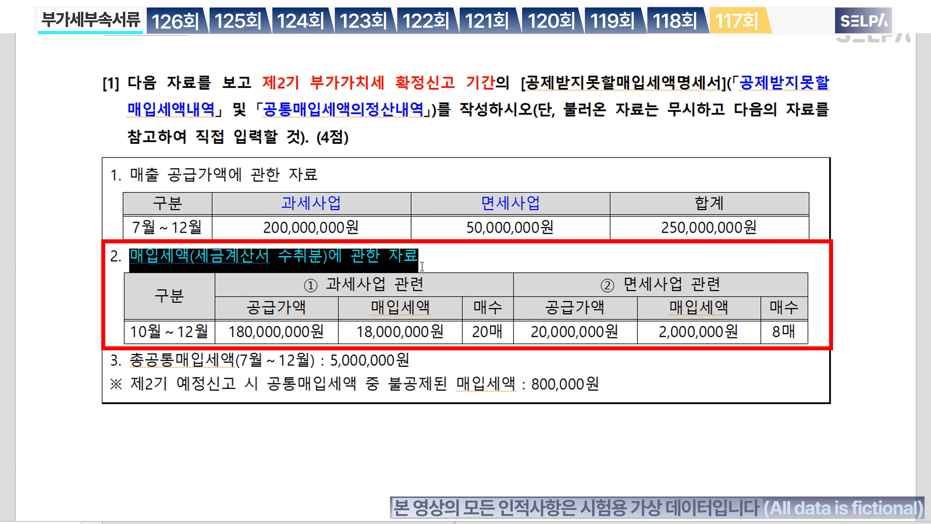
click(462, 264)
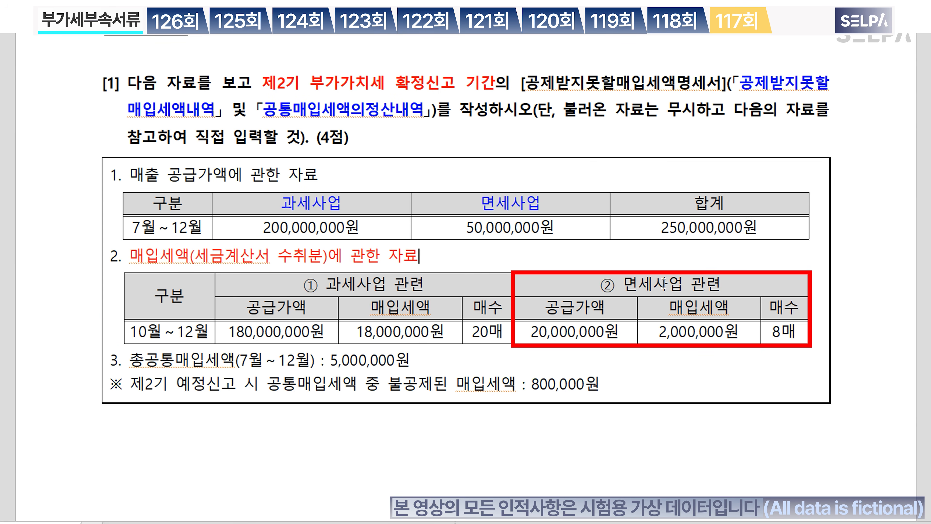
drag(659, 282, 664, 330)
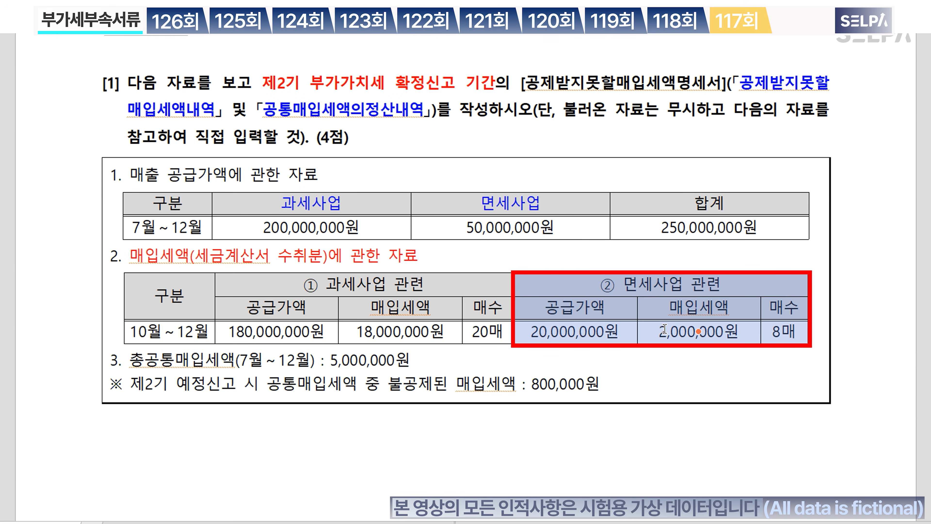
key(ctrl+m)
key(b)
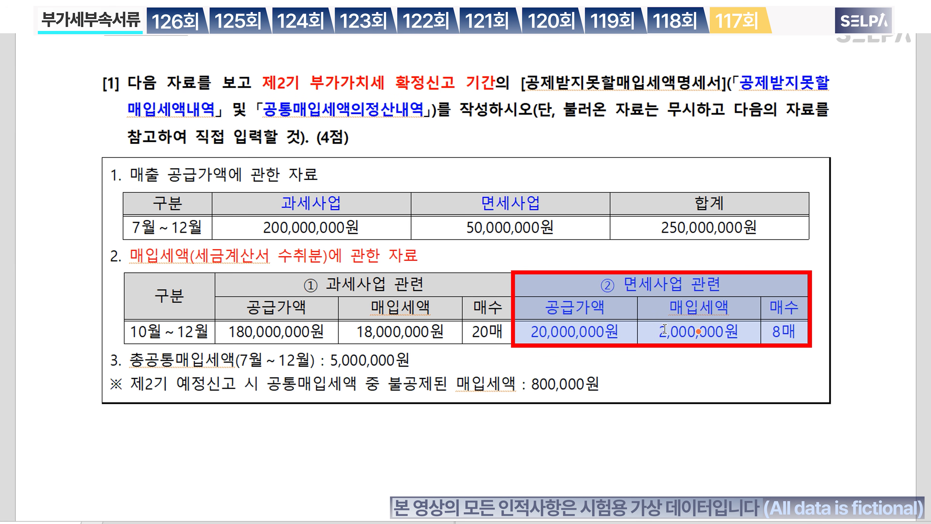
key(ctrl+b)
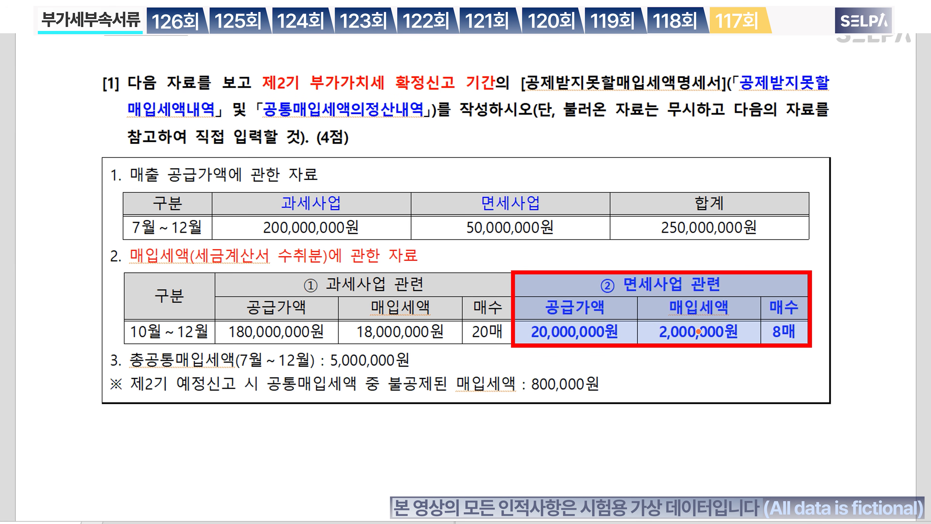
key(Escape)
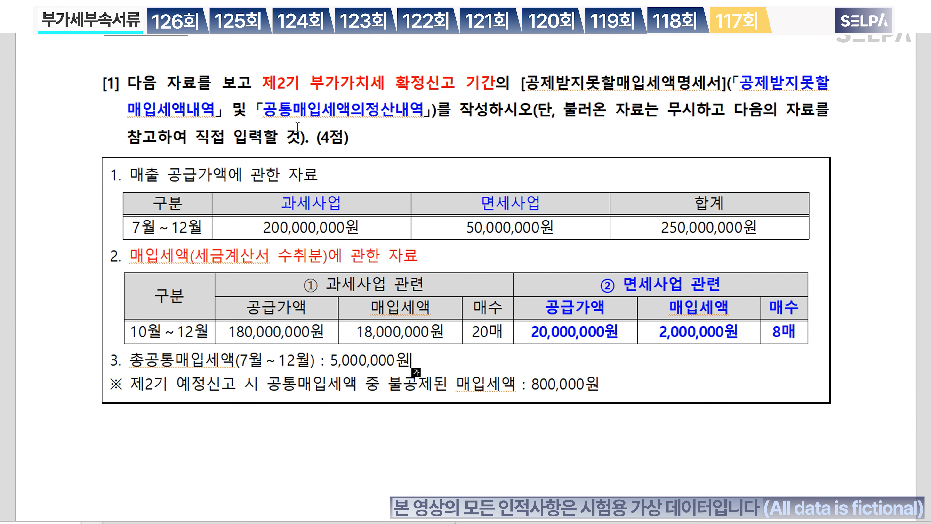
Step: Mark the 공통매입세액의정산내역 title and the item 3 total line red, then switch to the statement
drag(263, 115, 423, 114)
click(438, 148)
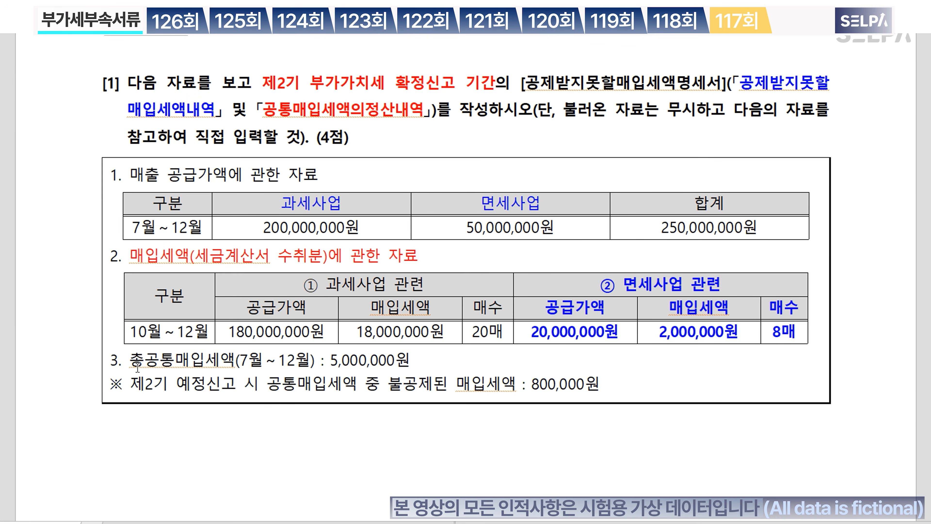
drag(129, 360, 414, 360)
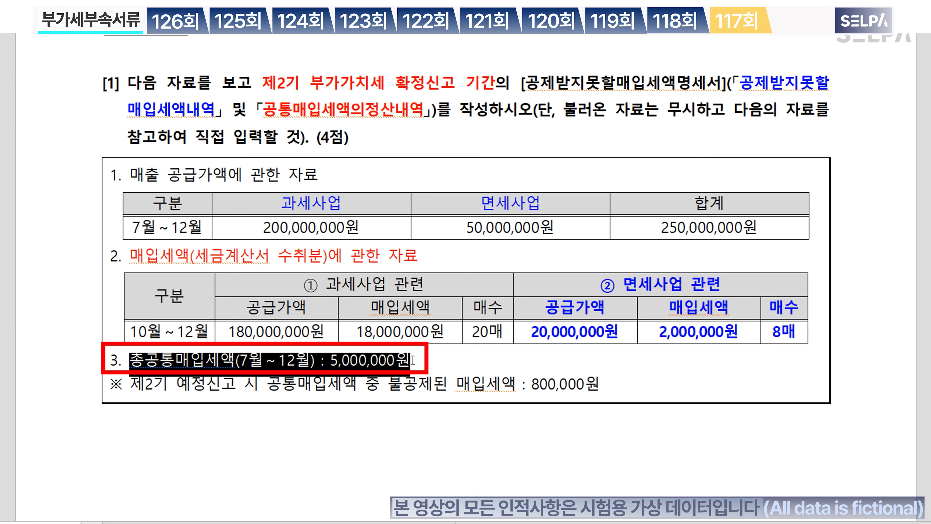
key(ctrl+m)
key(r)
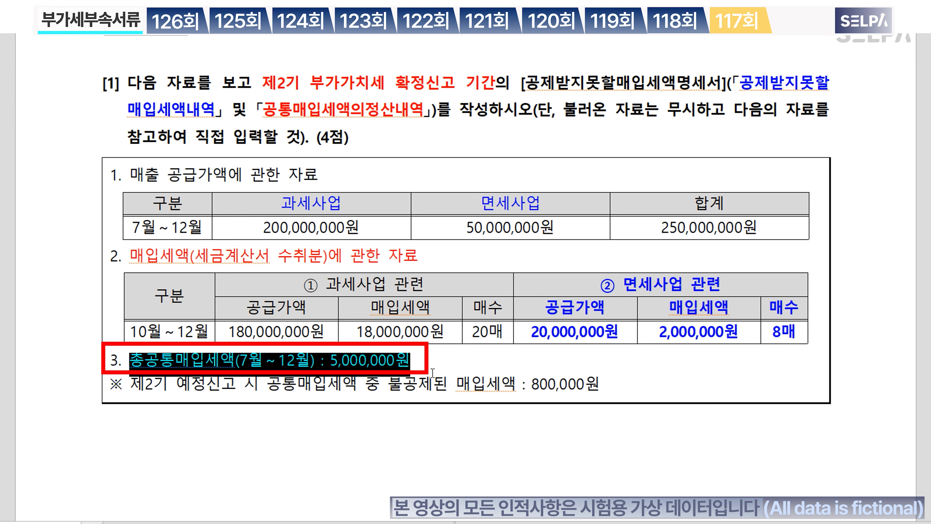
click(463, 388)
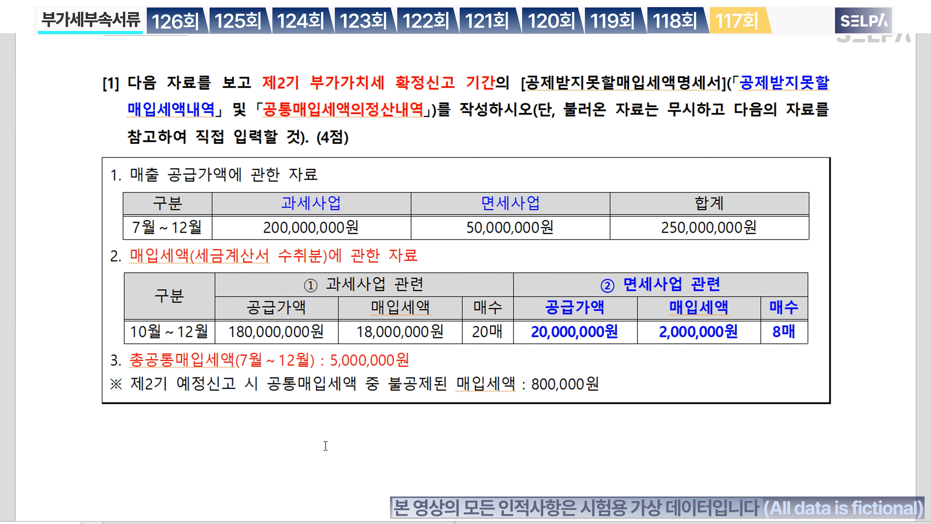
key(alt+Tab)
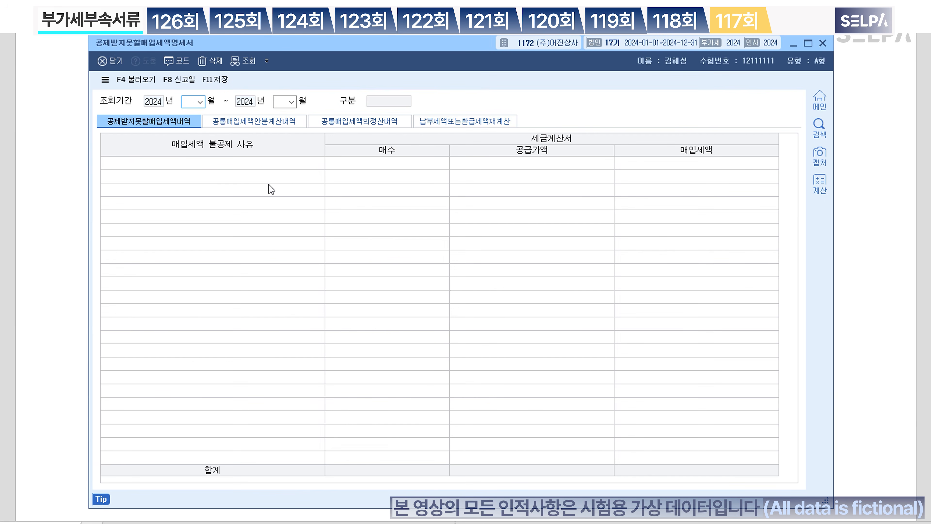
Step: Set the statement period to months 10–12
drag(324, 44, 335, 150)
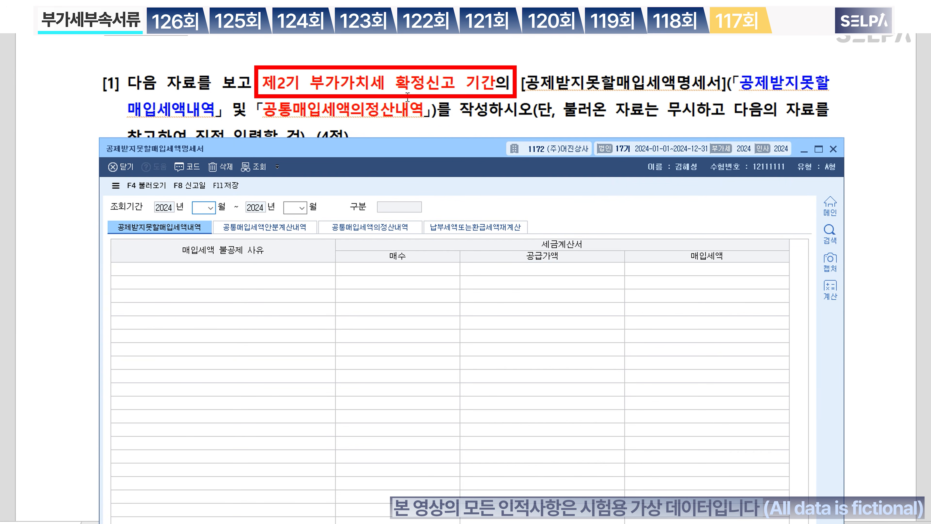
mouse_move(457, 148)
mouse_down()
mouse_move(471, 266)
mouse_move(477, 174)
mouse_up()
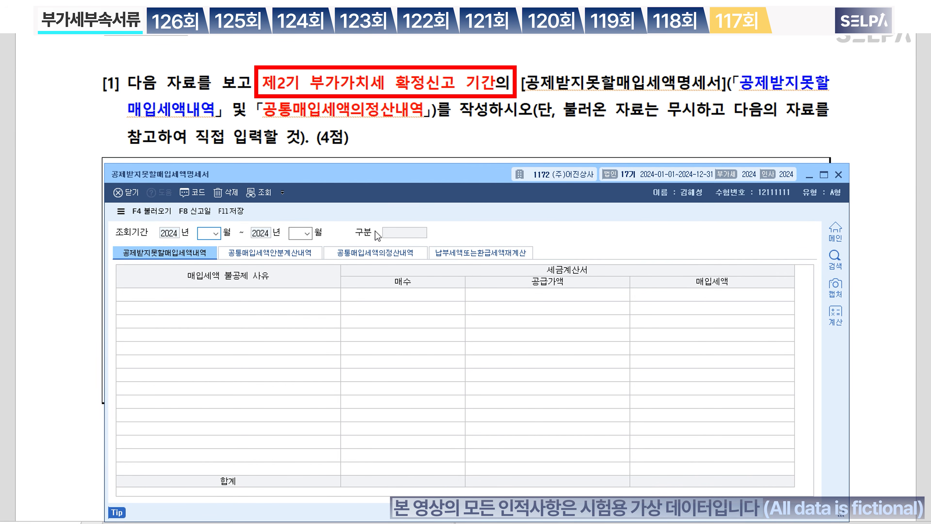
text(10)
key(Return)
text(1)
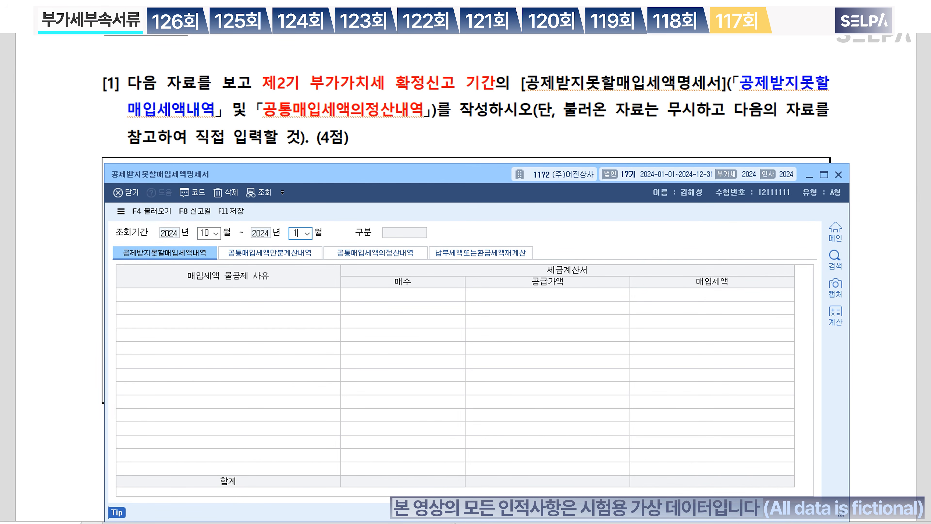
text(2)
key(Return)
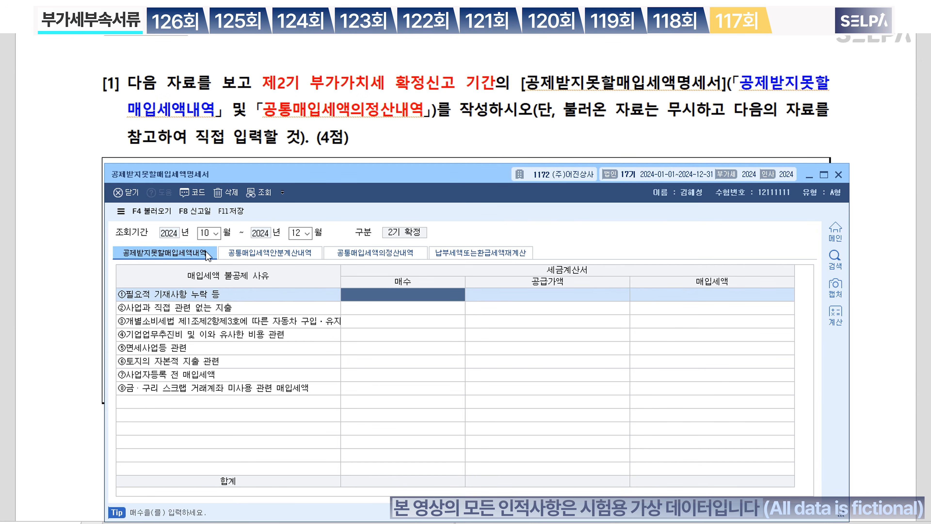
Step: Record 8 invoices with 20,000,000 supply under 면세사업등 관련, then open 공통매입세액의정산내역
click(188, 351)
drag(455, 181, 459, 354)
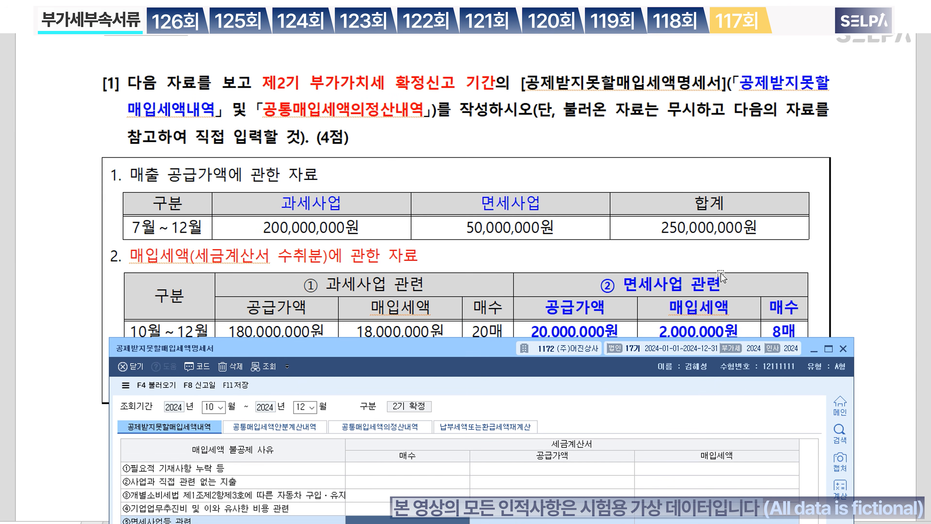
scroll(722, 277, down, 3)
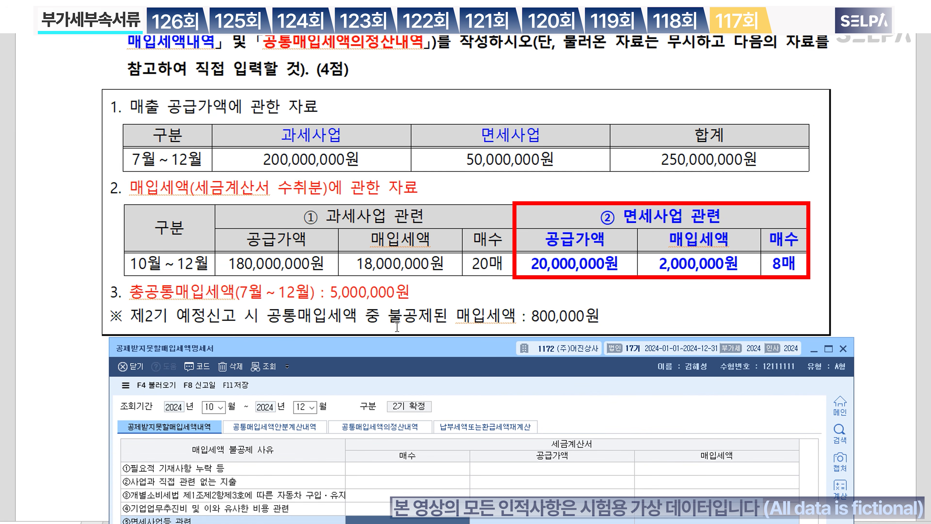
drag(454, 353, 458, 298)
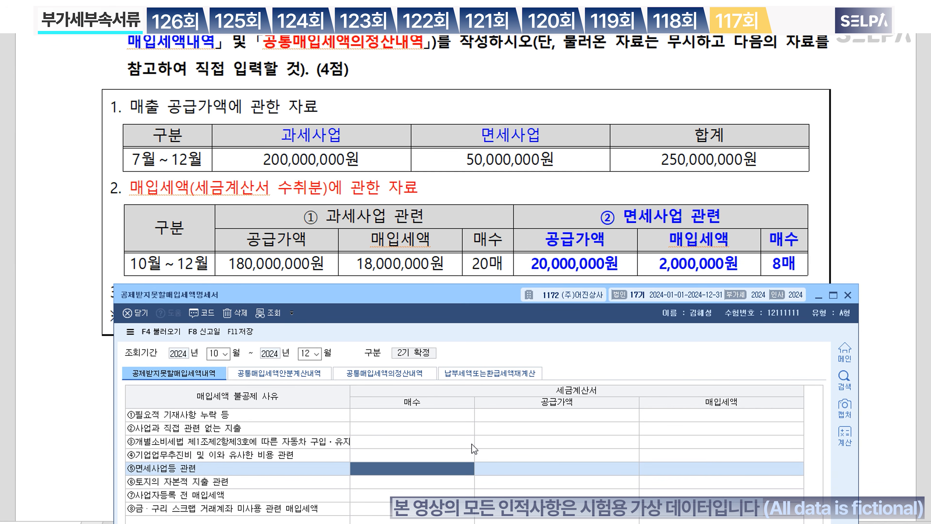
text(8)
key(Return)
text(20000000)
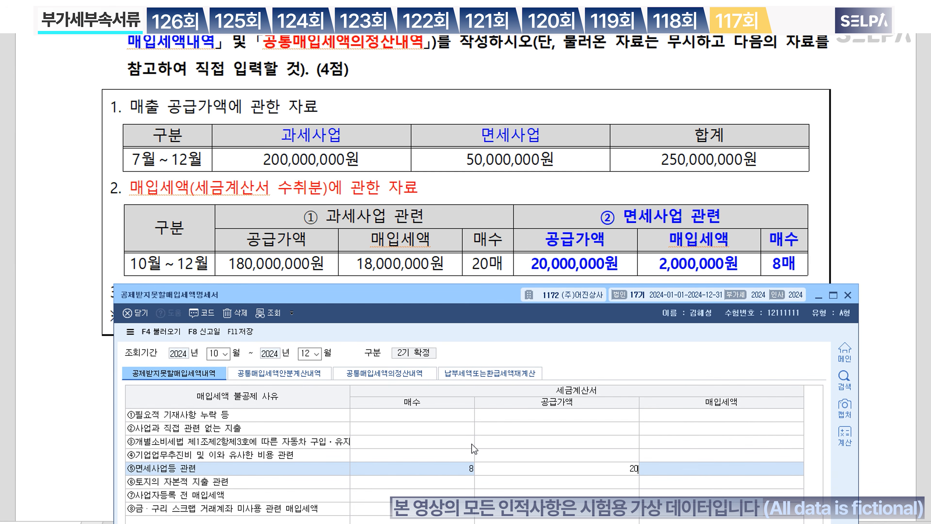
key(Return)
key(Return)
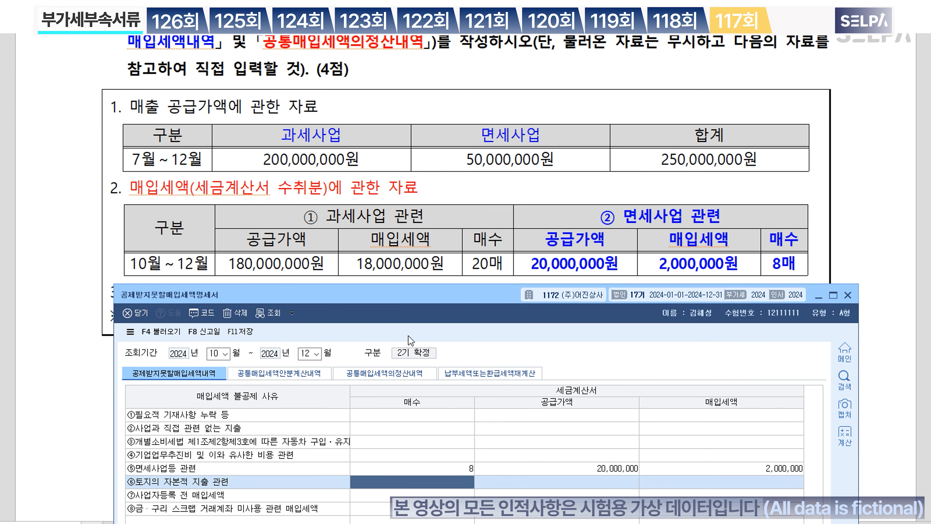
click(405, 376)
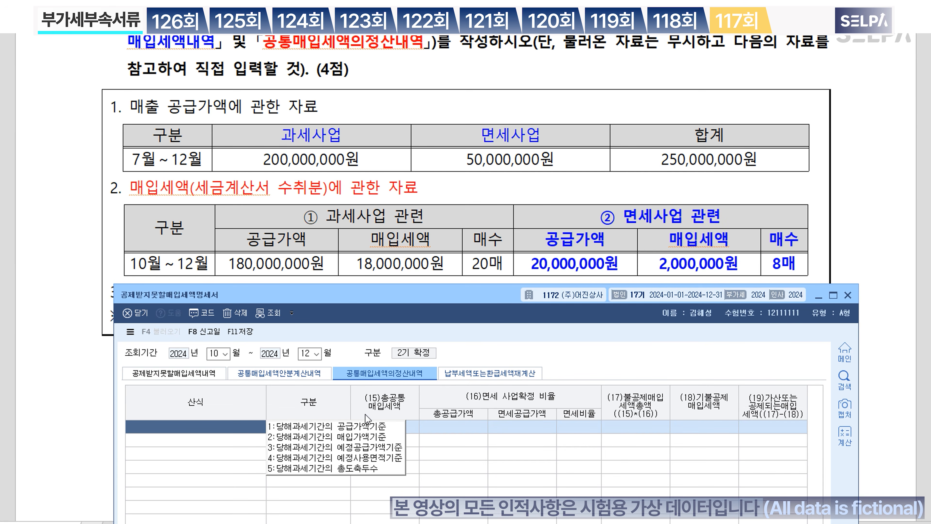
Step: Choose the supply value basis without loading vouchers and enter 5,000,000 total common purchase tax
click(367, 426)
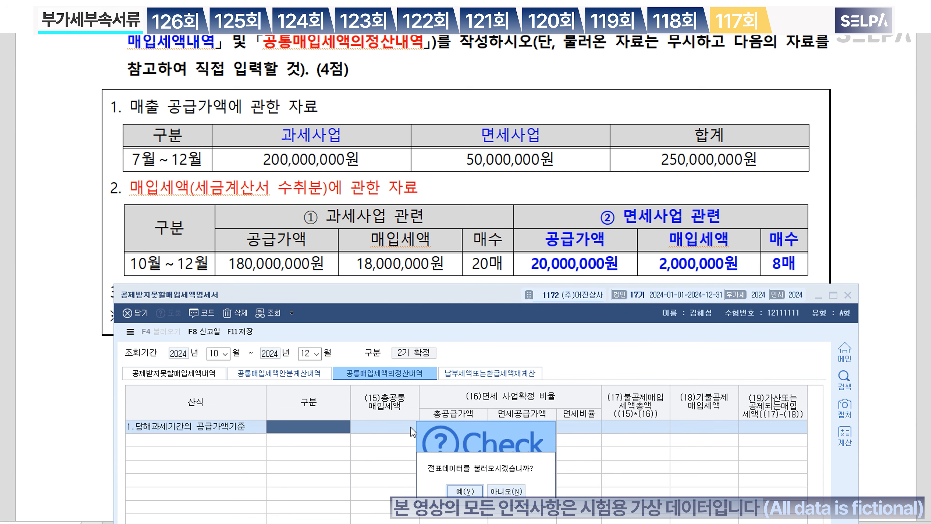
click(514, 492)
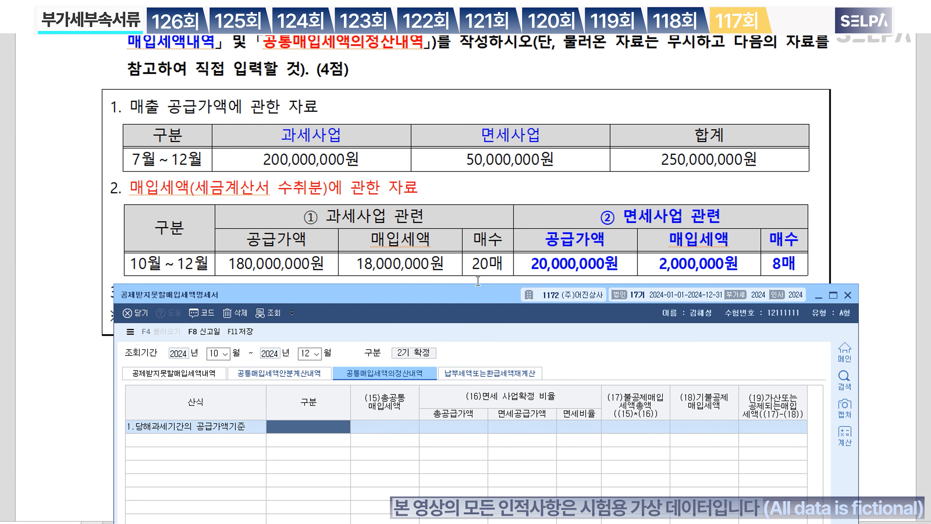
scroll(485, 214, down, 3)
drag(475, 302, 456, 216)
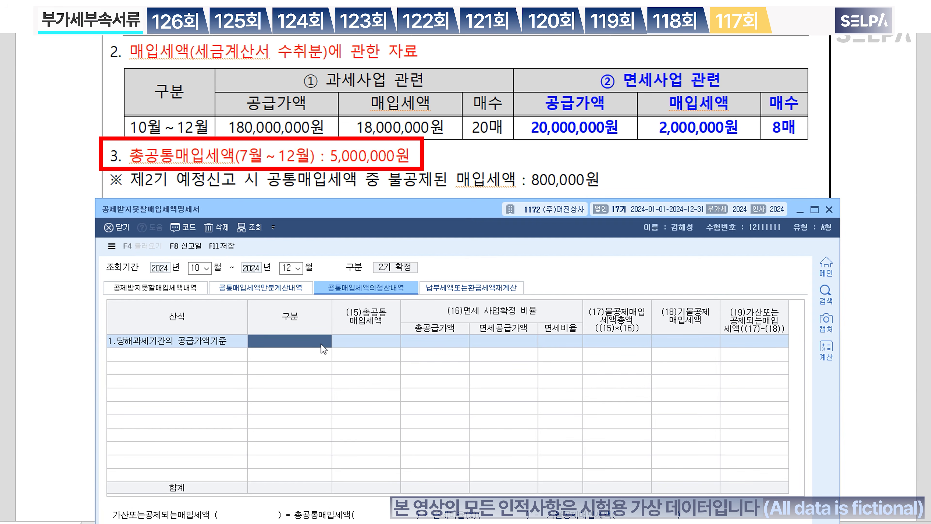
key(Return)
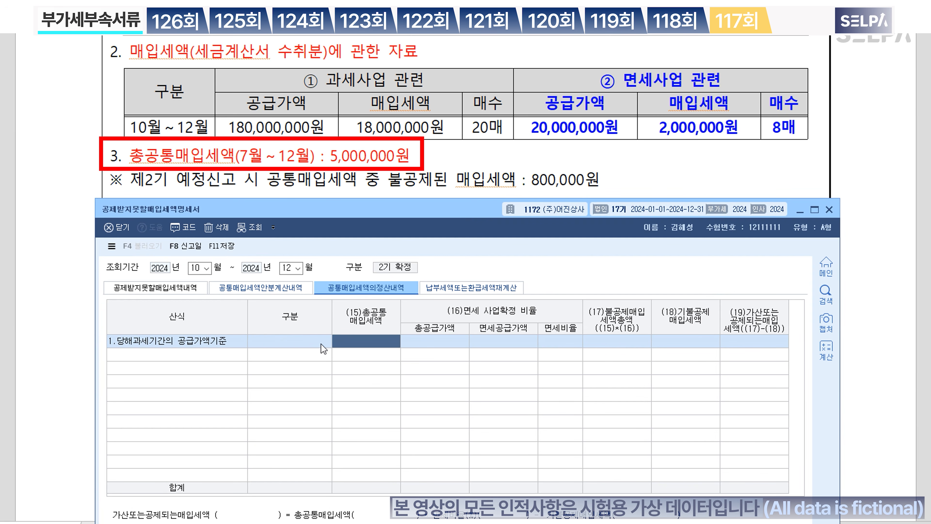
text(5000000)
key(Return)
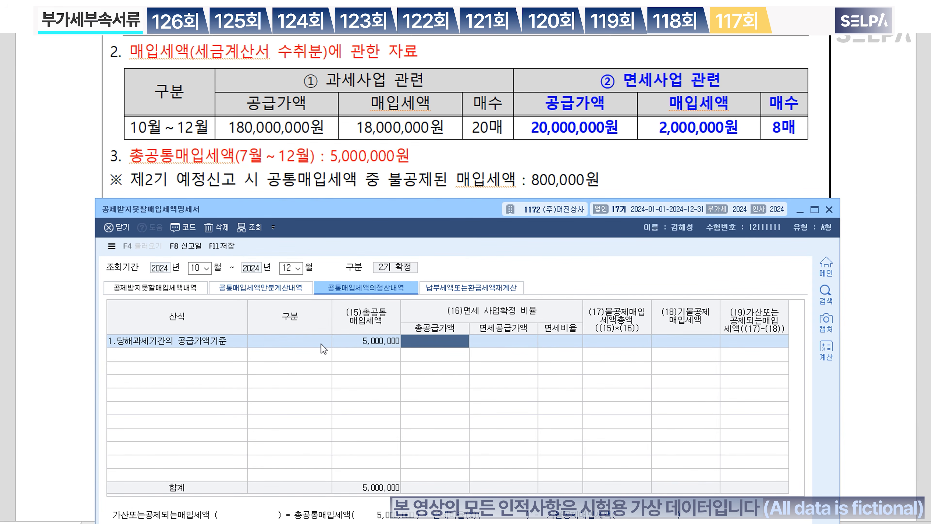
Step: Enter 250,000,000 total supply and 50,000,000 tax-exempt supply
scroll(518, 131, up, 2)
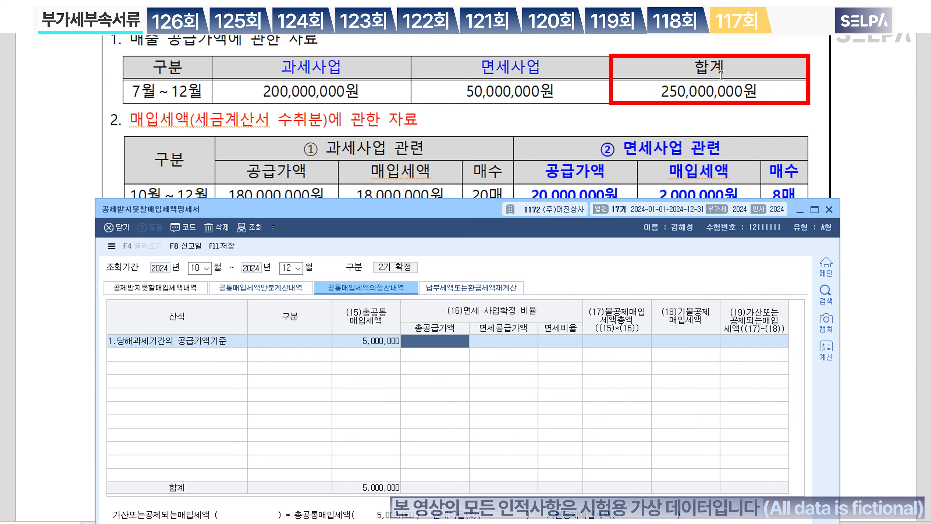
text(250000000)
key(Return)
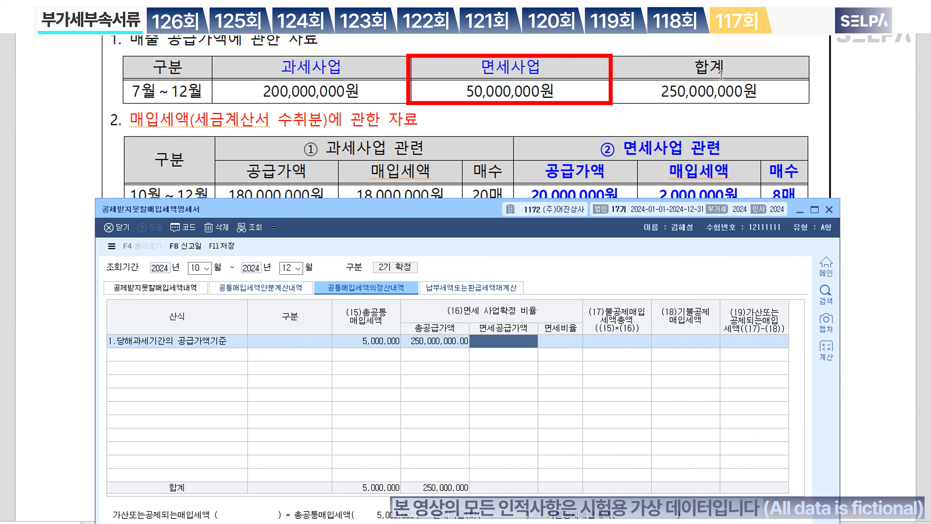
text(50000000)
key(Return)
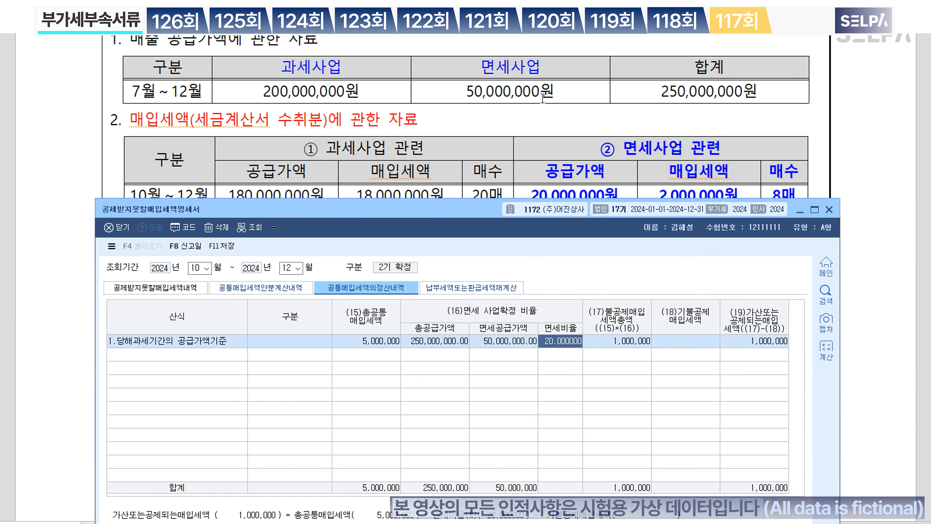
Step: Enter 800,000 as already non-deducted input tax, save, and close the form
scroll(511, 147, down, 4)
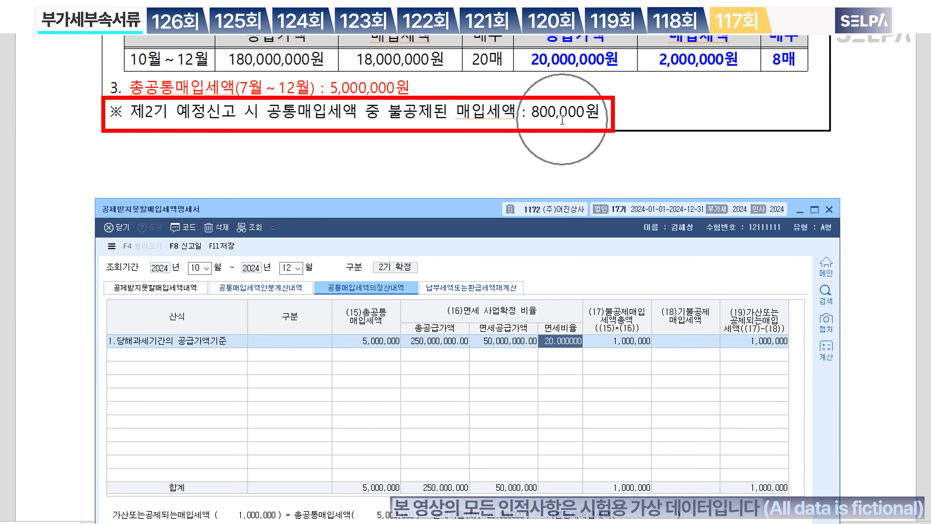
click(691, 339)
text(800)
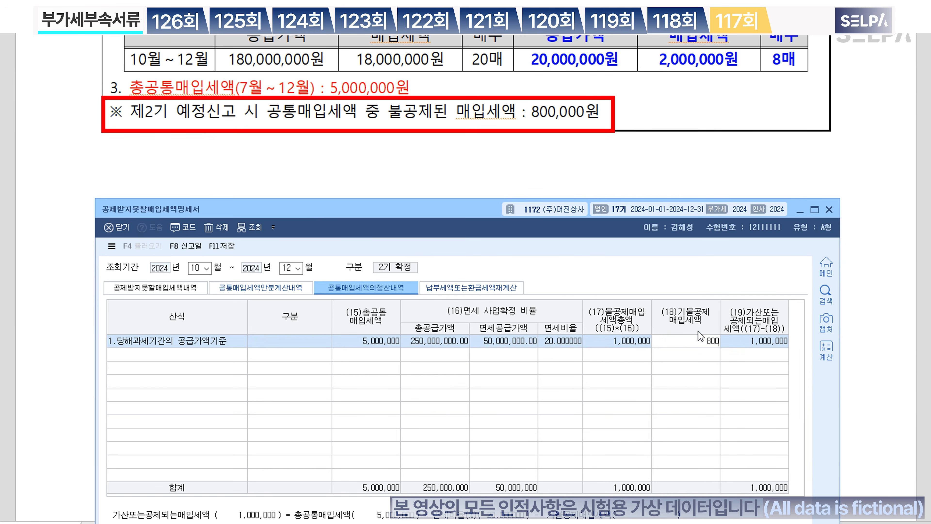
key(Return)
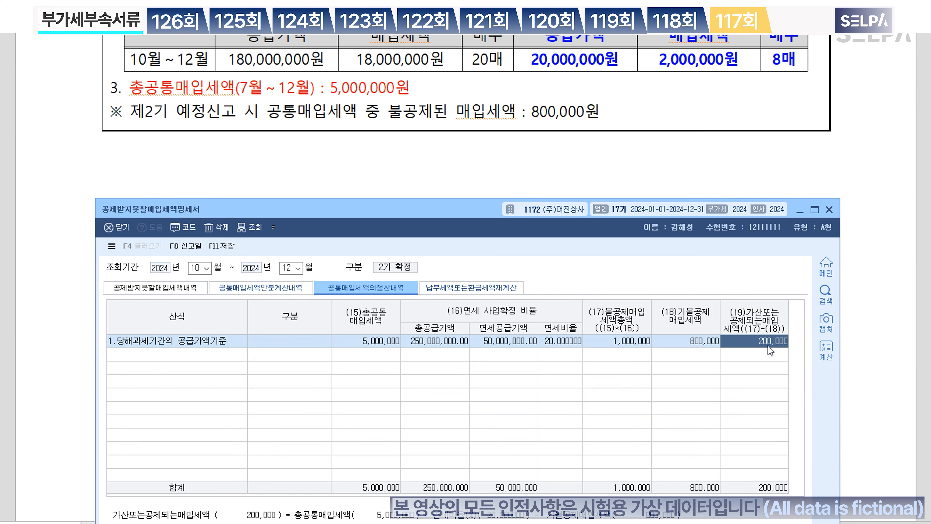
click(217, 246)
key(Escape)
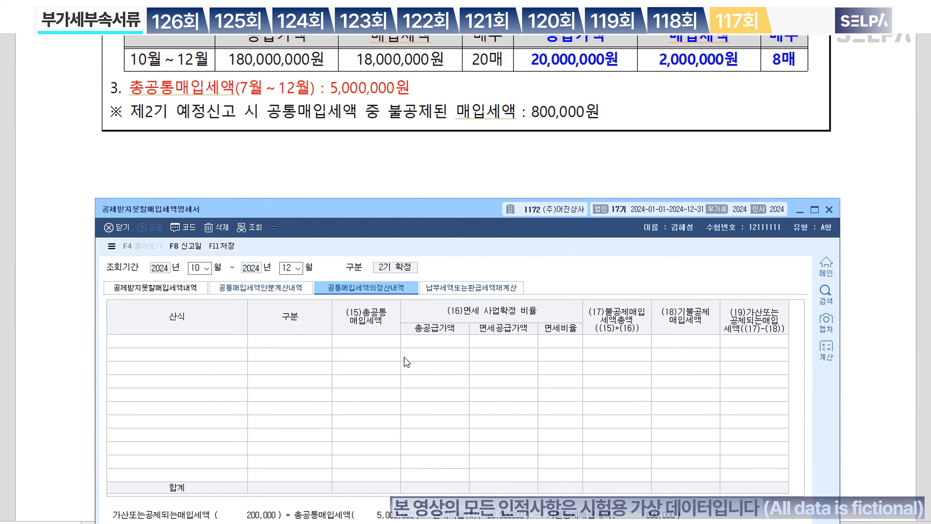
key(Escape)
Step: Colour the reporting period phrase in question [2] blue
scroll(446, 231, up, 9)
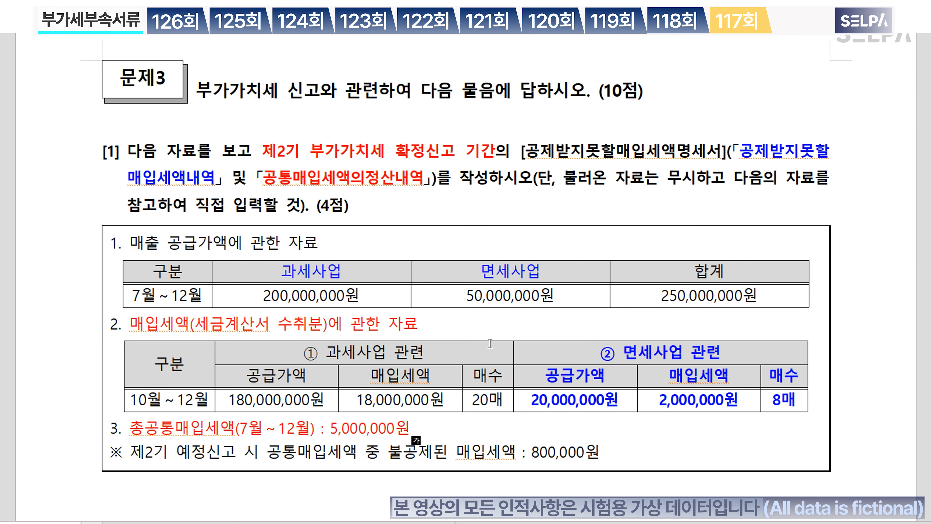
scroll(490, 344, down, 10)
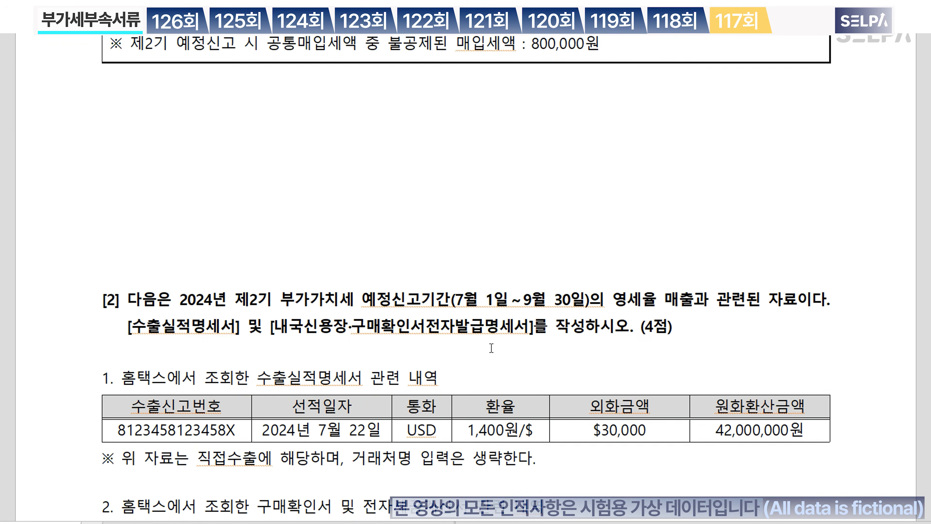
scroll(491, 347, down, 2)
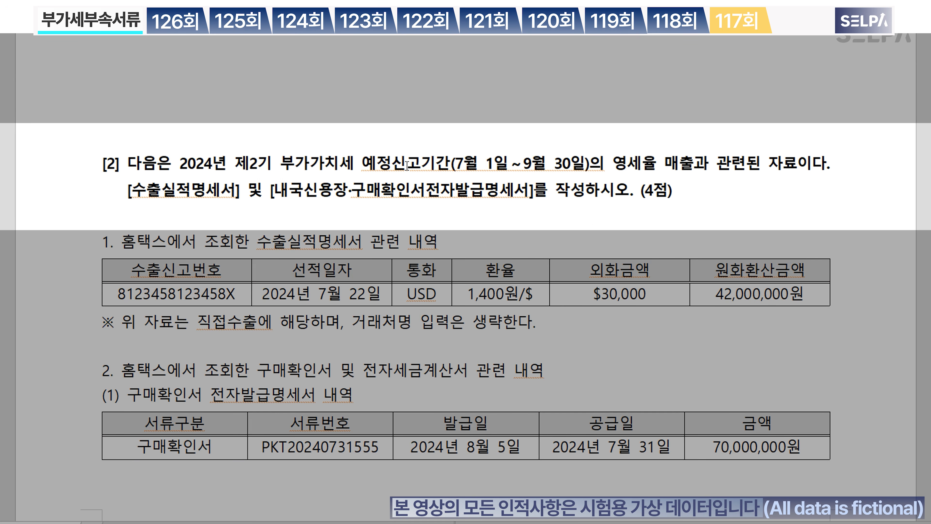
drag(236, 162, 447, 163)
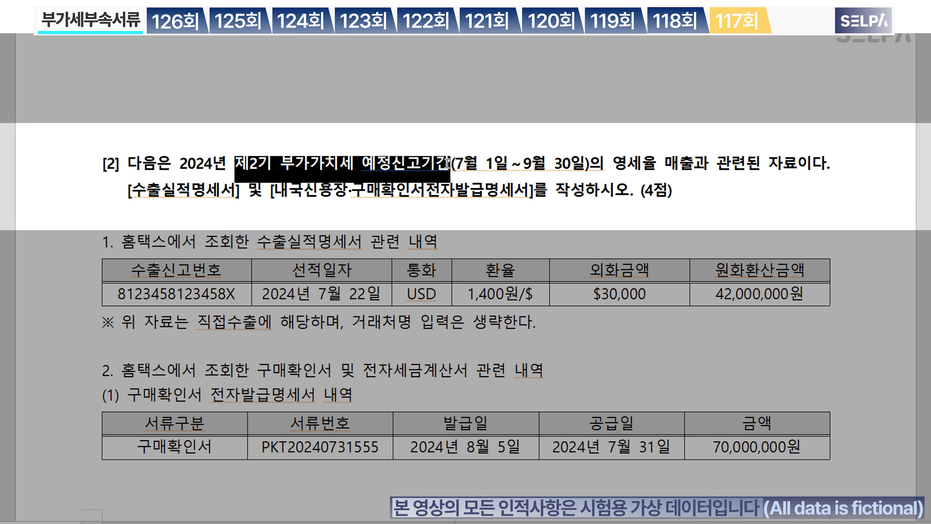
key(ctrl+m)
key(b)
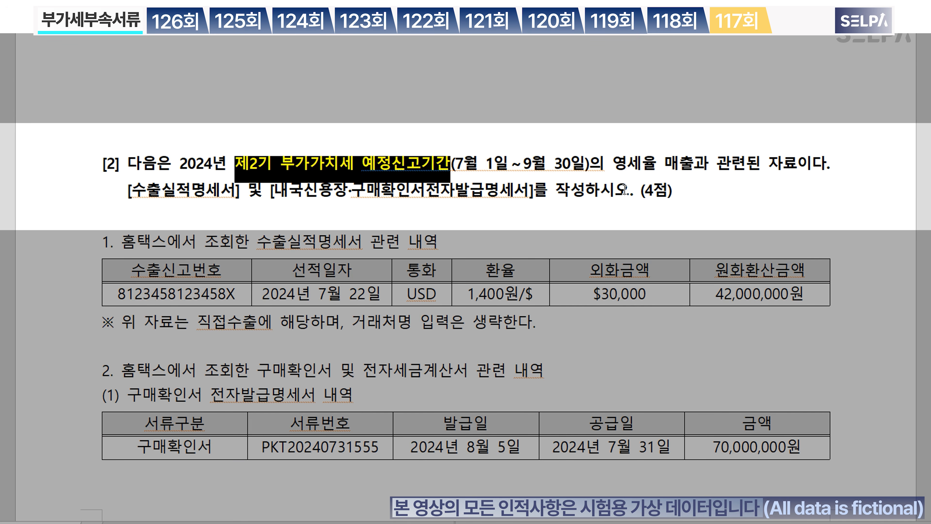
click(690, 170)
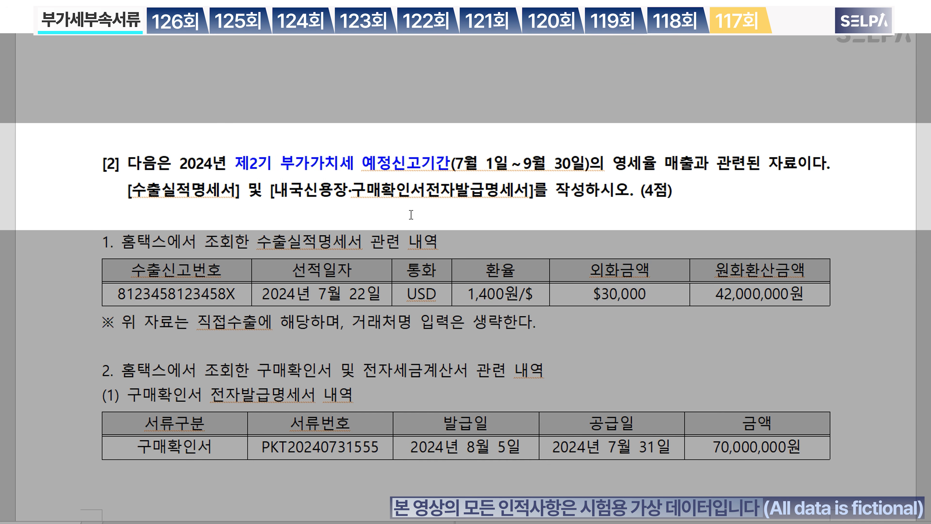
Step: Colour 수출실적명세서 red and the second form name blue, then switch to KcLep
drag(127, 190, 537, 204)
key(ctrl+m)
key(r)
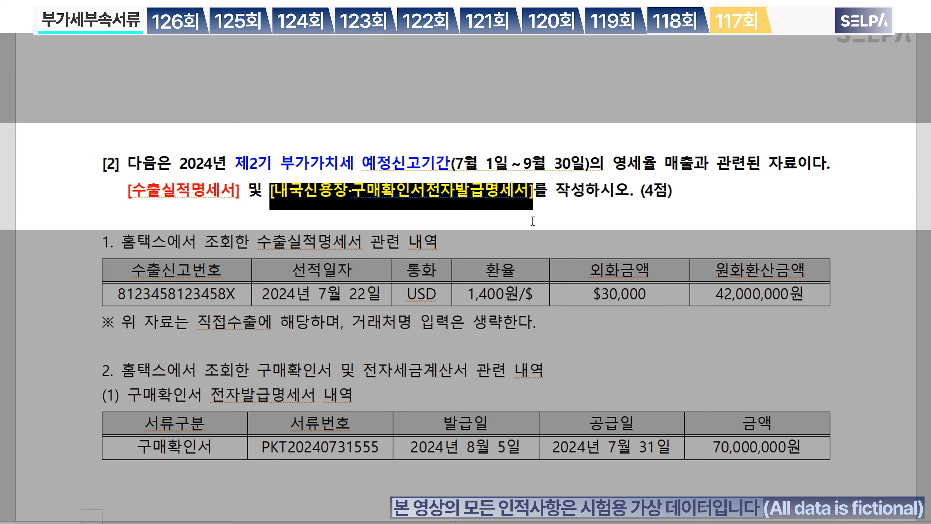
key(ctrl+m)
key(b)
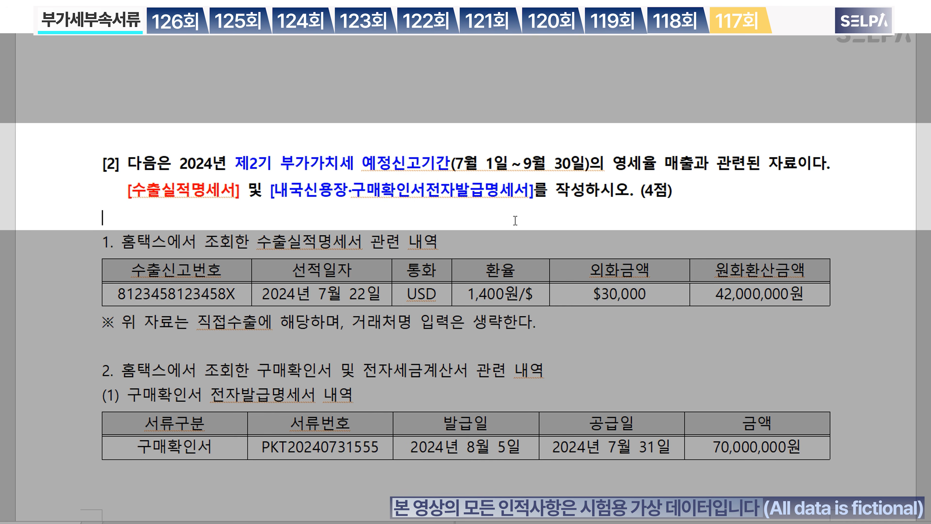
scroll(514, 222, down, 3)
scroll(515, 222, down, 2)
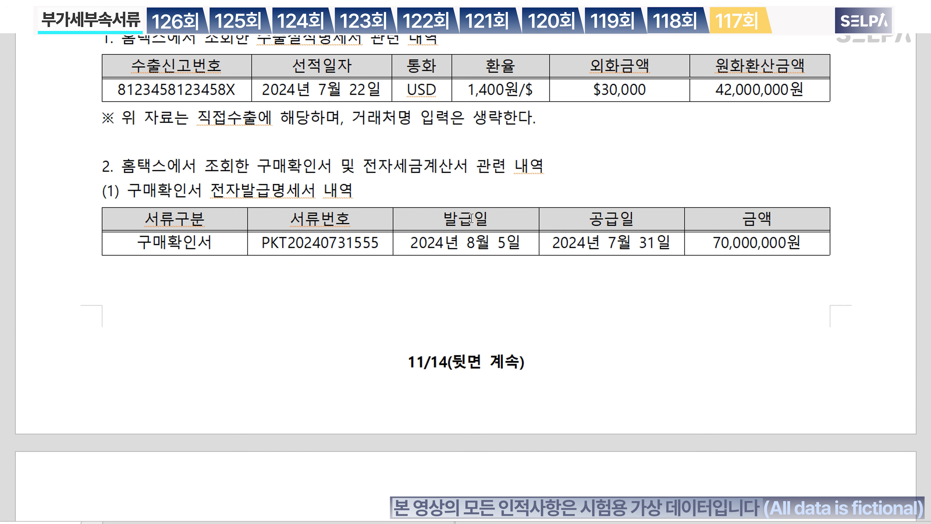
click(311, 52)
key(alt+Tab)
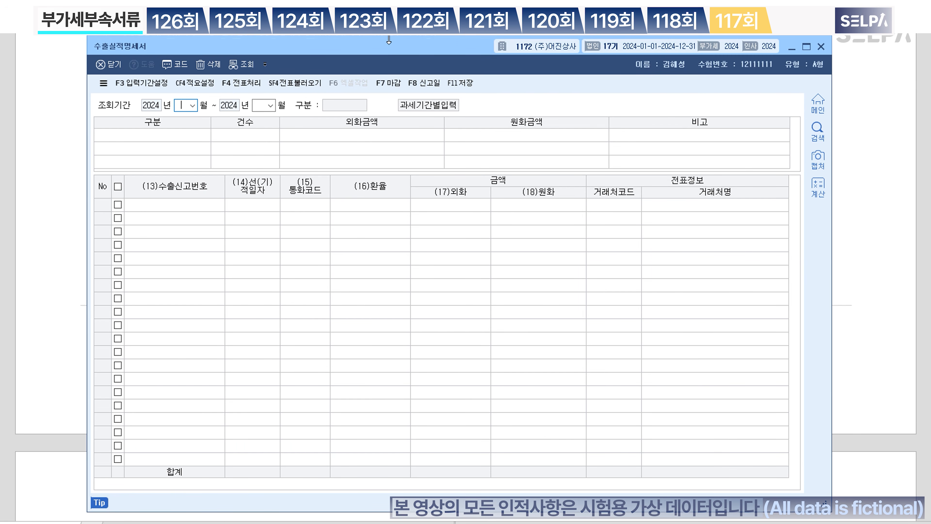
drag(389, 40, 401, 168)
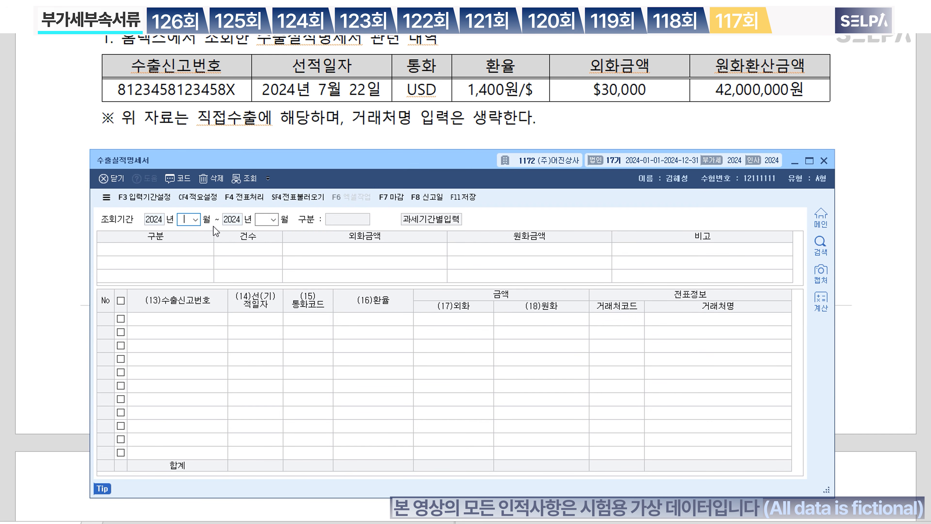
text(07)
text(09)
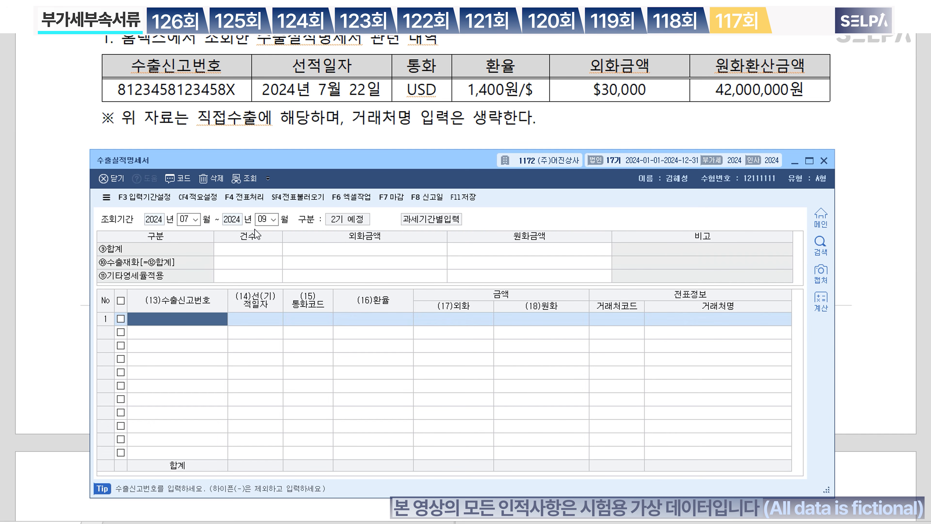
text(8)
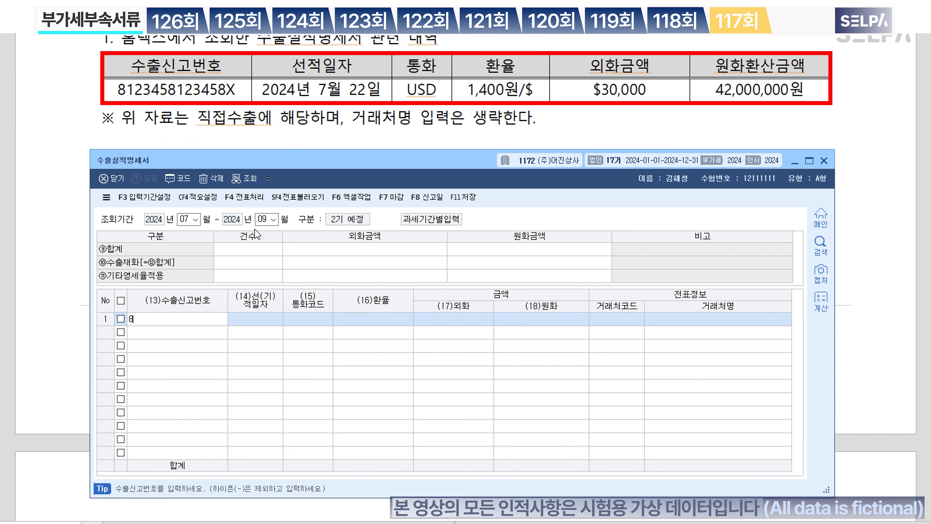
text(123458123458X)
key(Return)
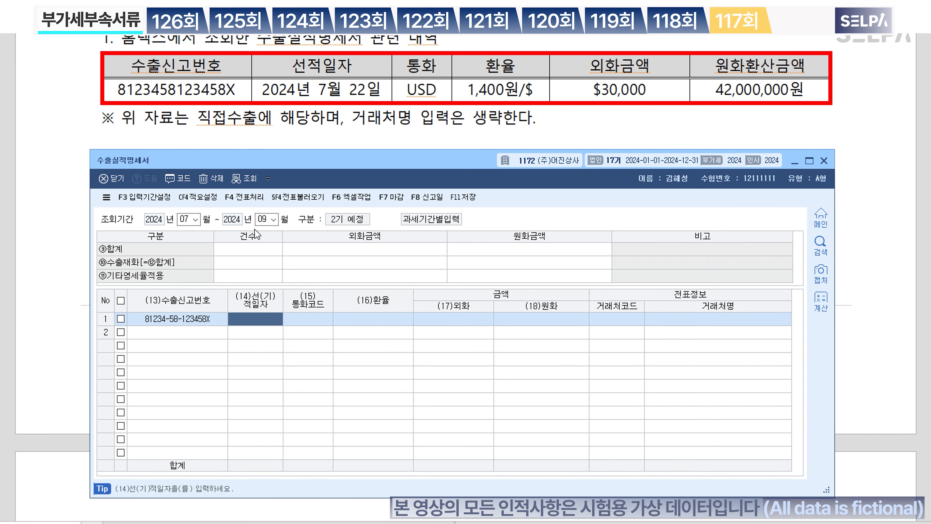
text(20240722)
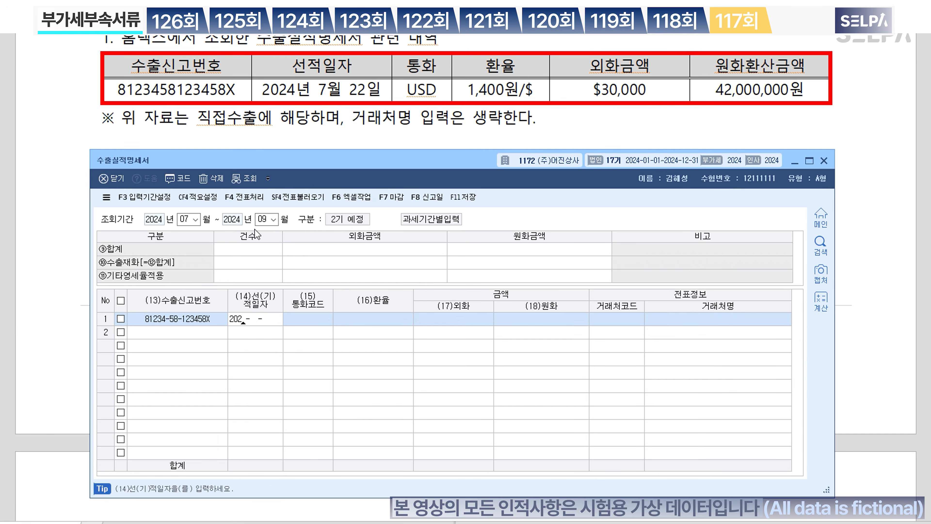
key(Return)
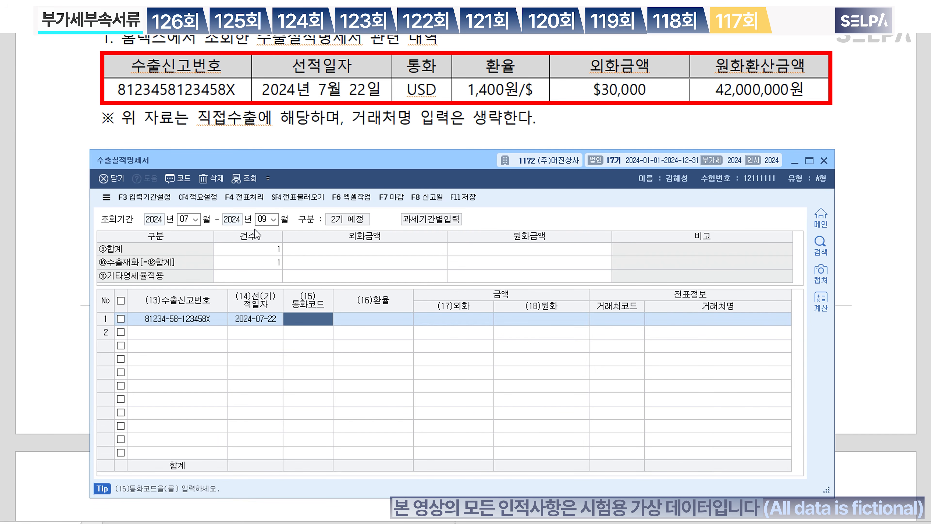
text(usd)
key(Return)
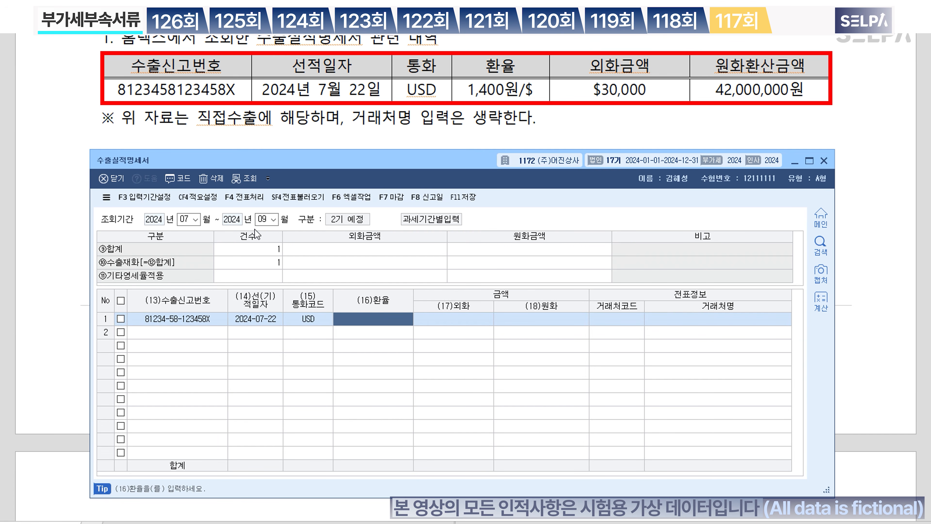
Step: Enter rate 1,400 and $30,000 (42,000,000 won), then save and close the statement
text(1400)
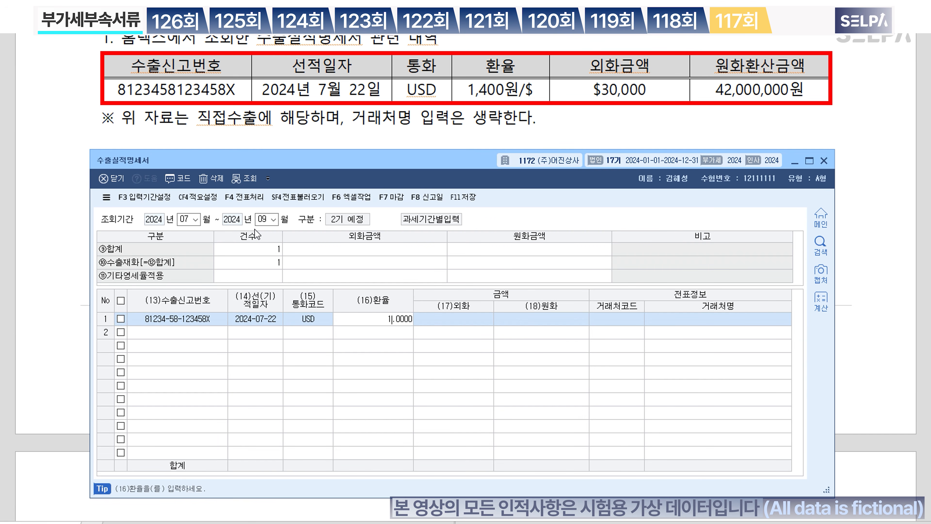
key(Return)
text(300000.00)
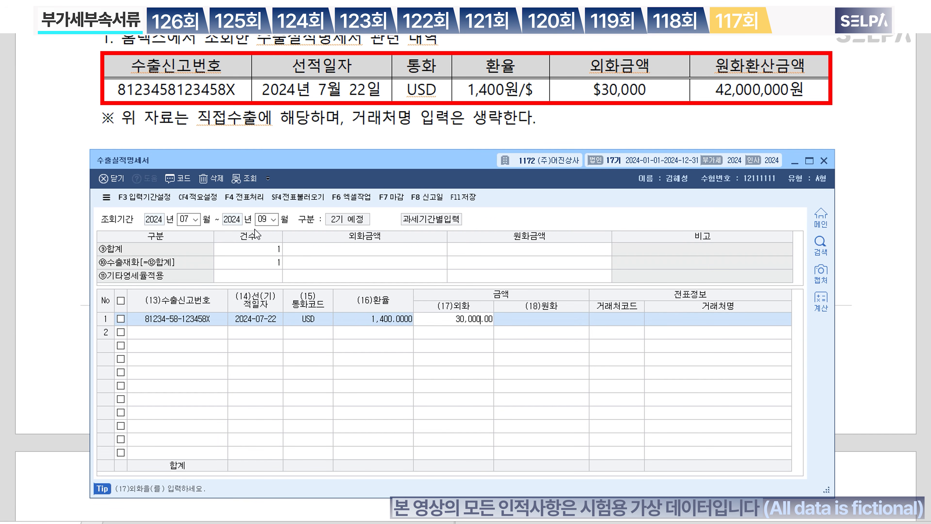
key(Return)
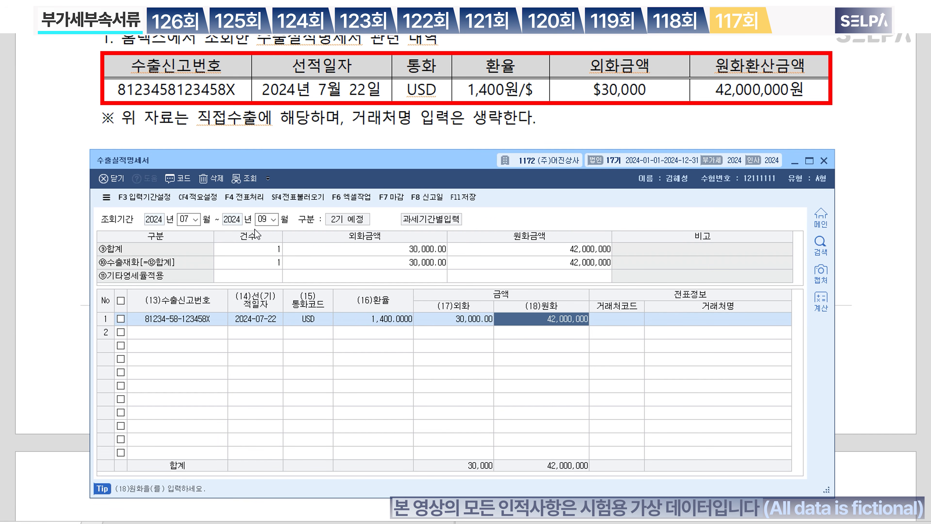
key(Return)
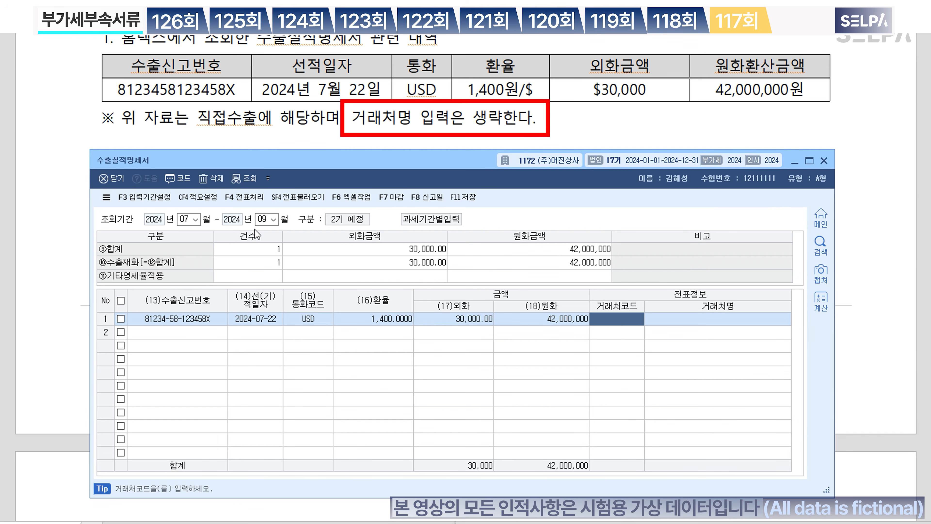
key(Return)
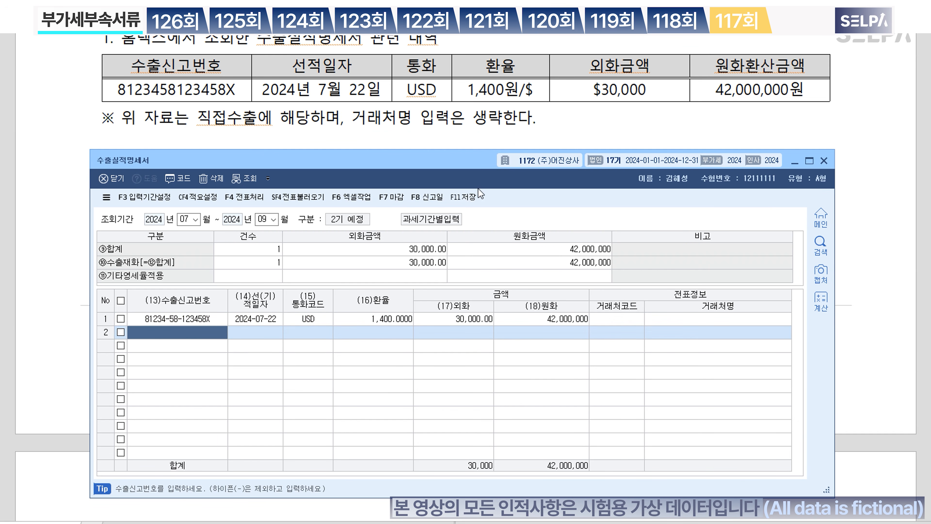
click(466, 198)
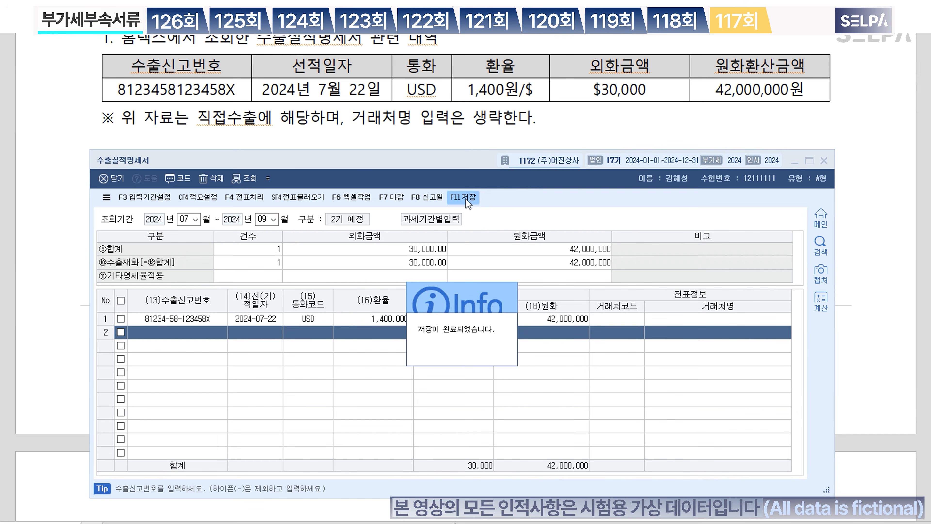
key(Escape)
key(Escape)
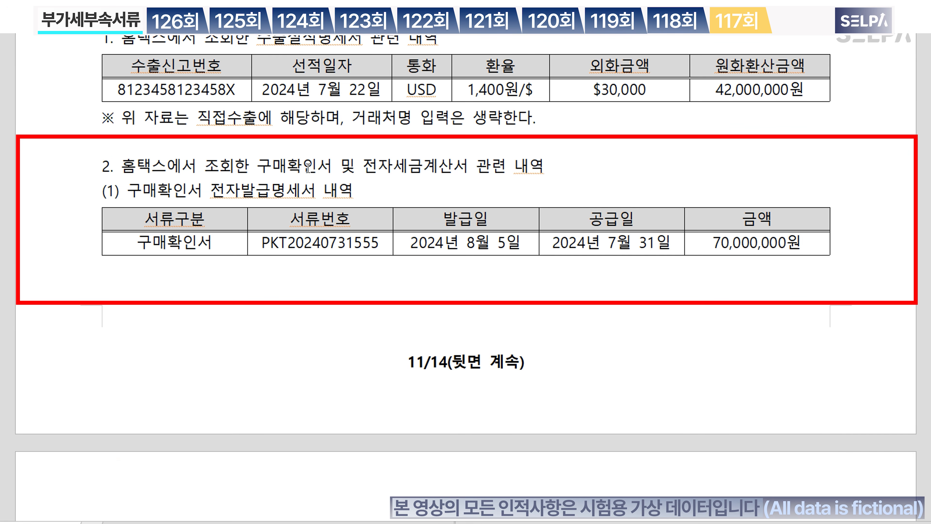
Step: Bring up the purchase confirmation statement and set its period to months 07 through 09
key(ctrl)
key(ctrl)
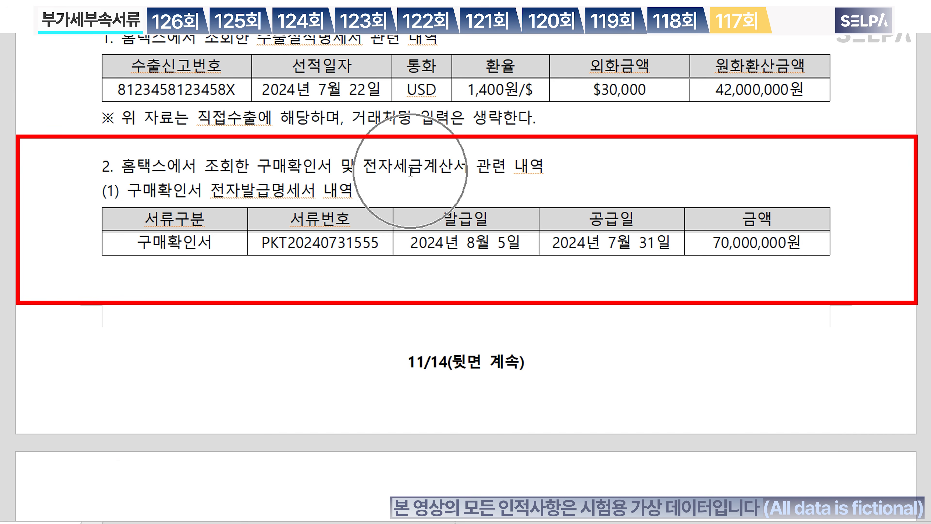
key(ctrl)
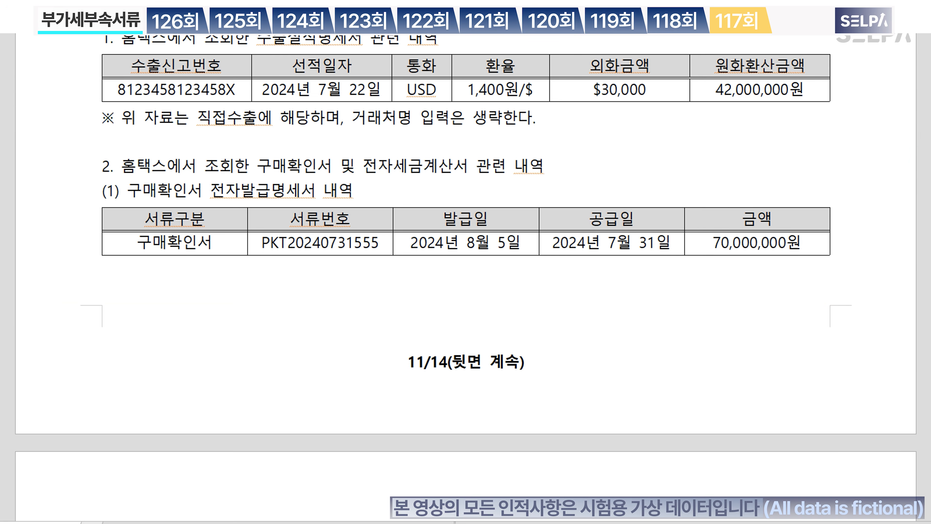
key(alt+Tab)
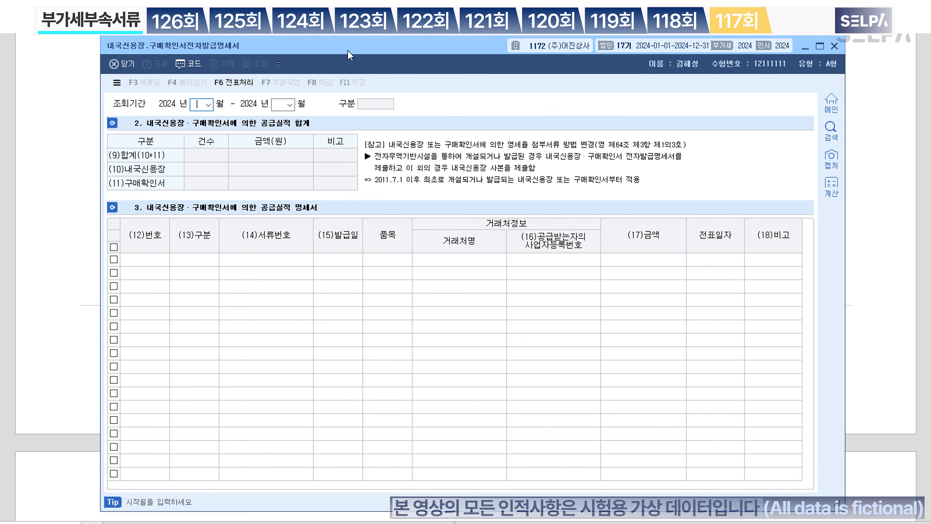
drag(359, 36, 377, 209)
scroll(418, 132, down, 2)
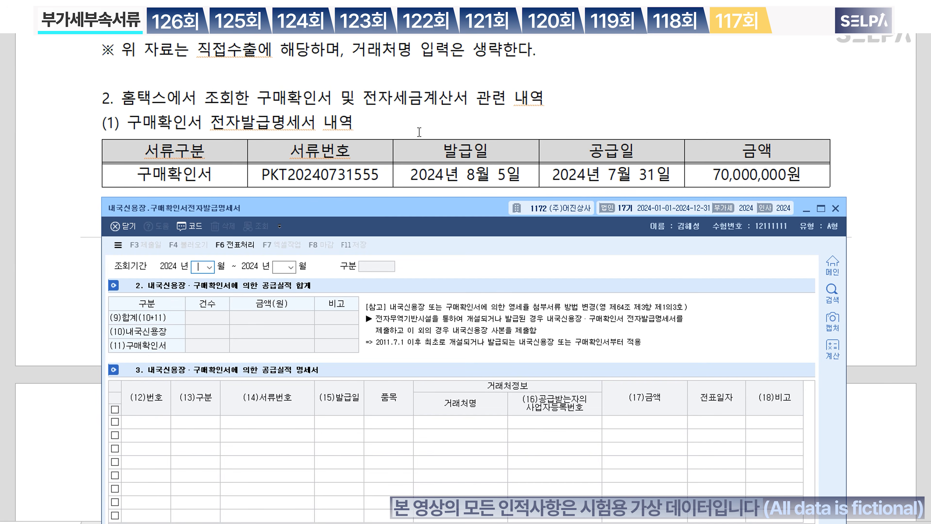
text(07)
key(Return)
text(09)
key(Return)
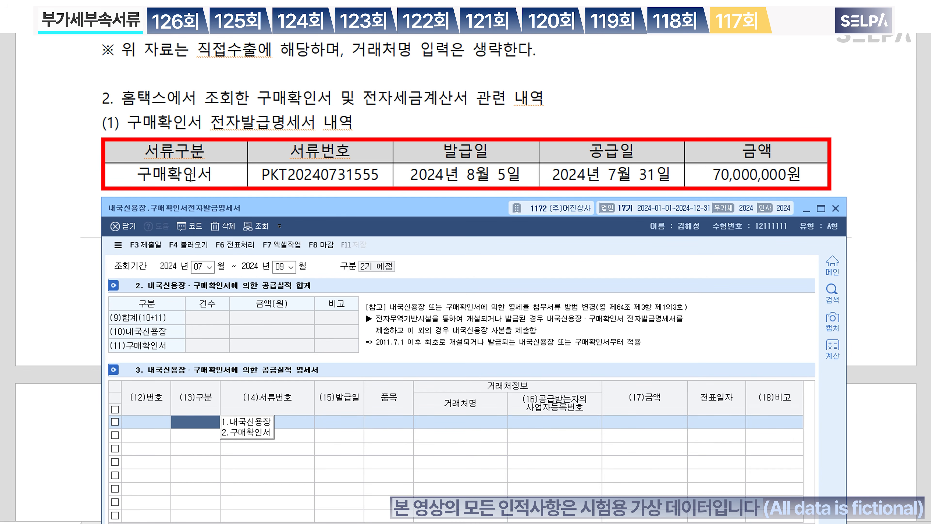
key(2)
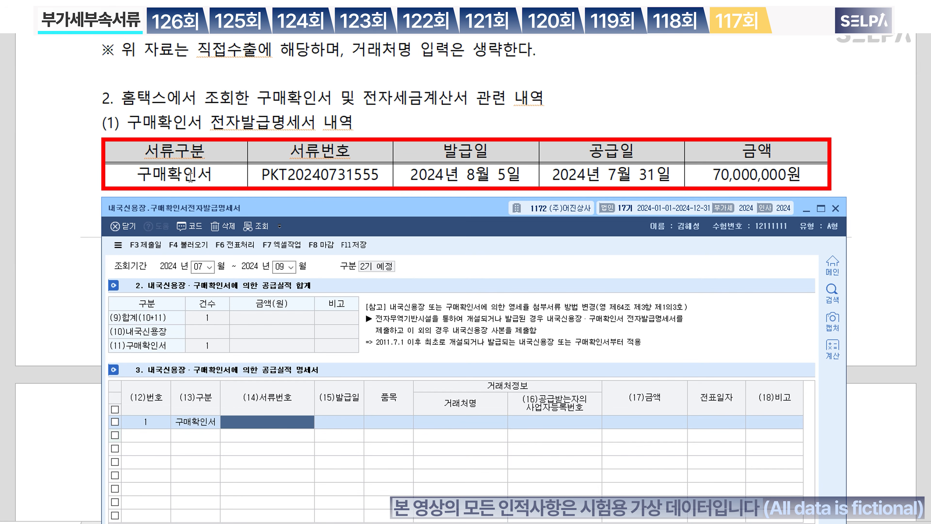
text(P)
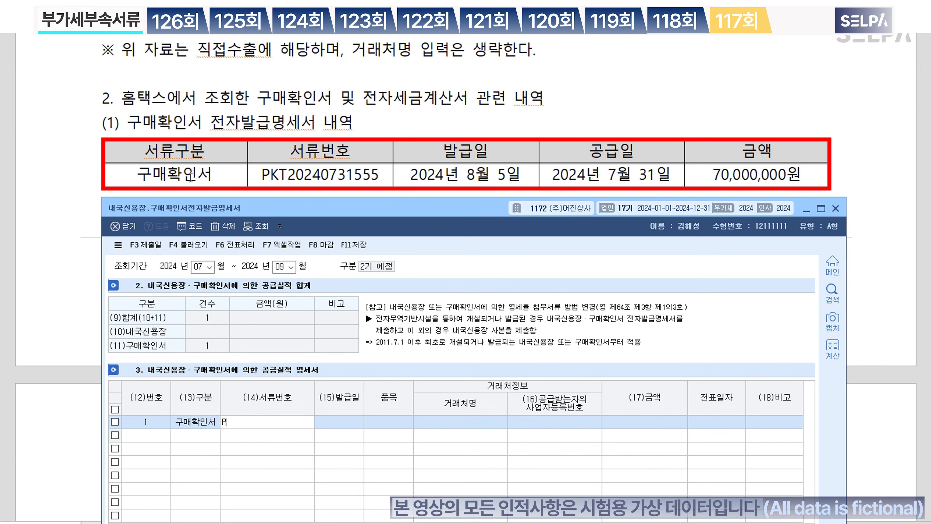
text(KT20240731555)
key(Return)
text(2024-)
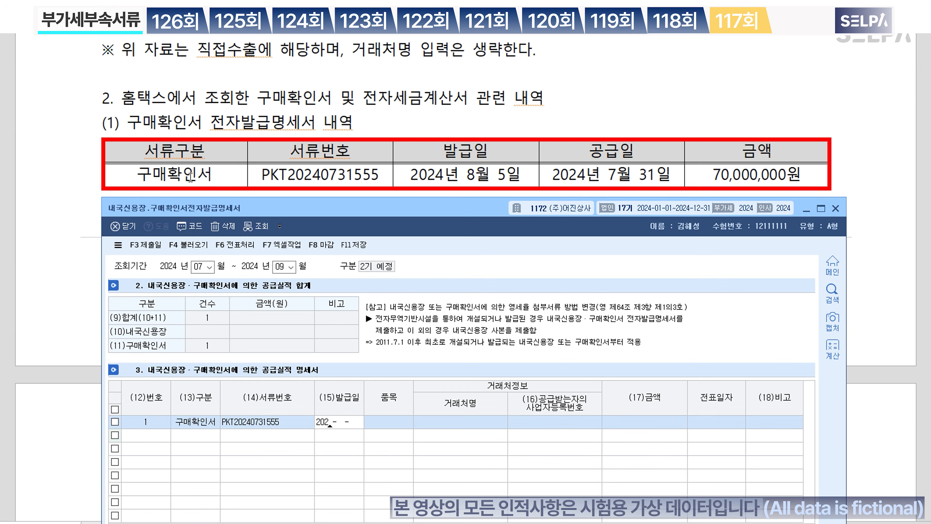
text(08-05)
key(Return)
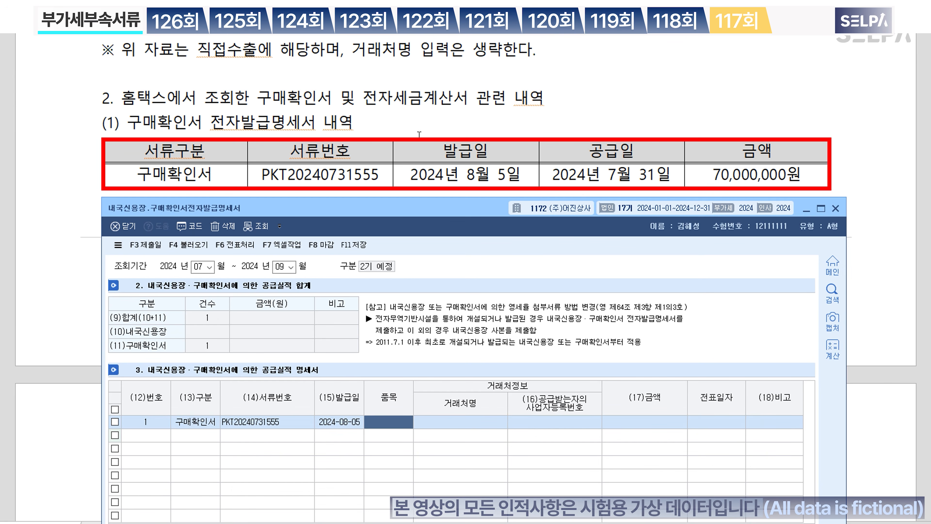
Step: Fill in 전자제품 as the item for row 1
mouse_move(412, 209)
mouse_down()
mouse_move(407, 293)
mouse_move(420, 219)
mouse_up()
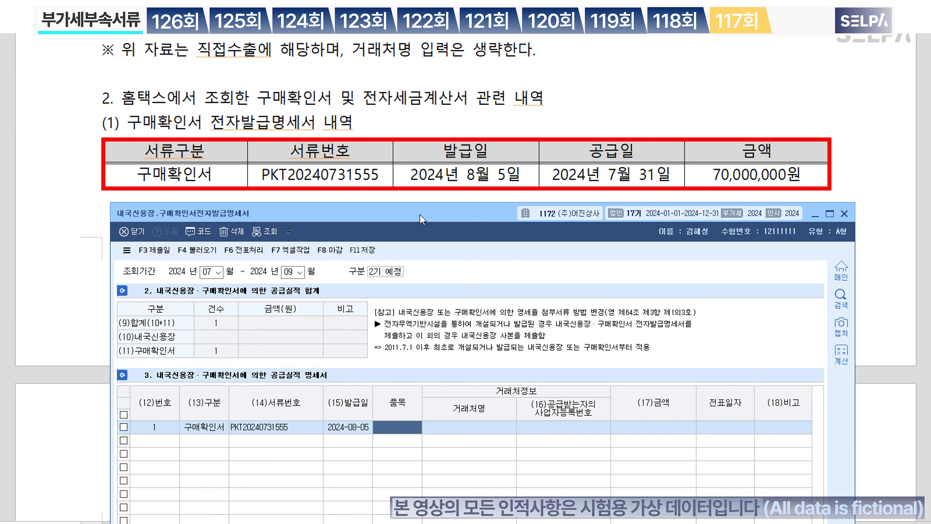
key(Return)
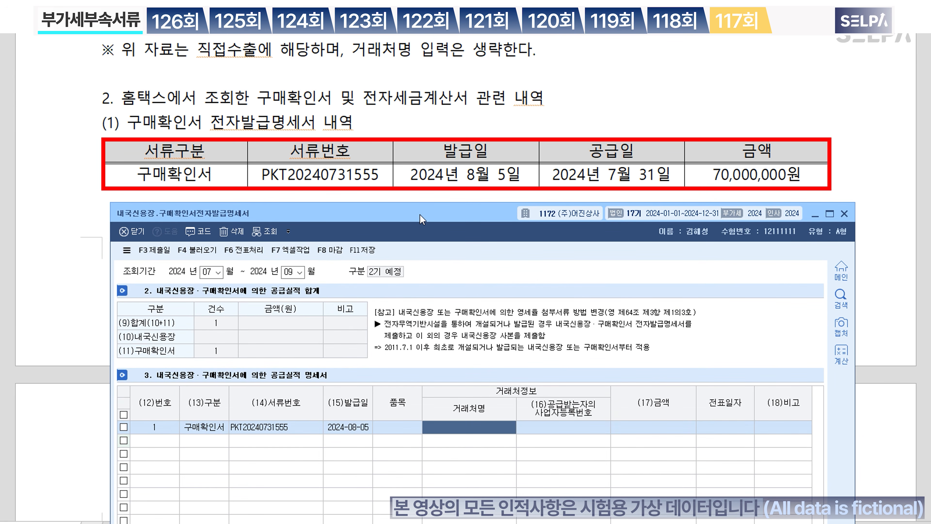
scroll(477, 172, down, 6)
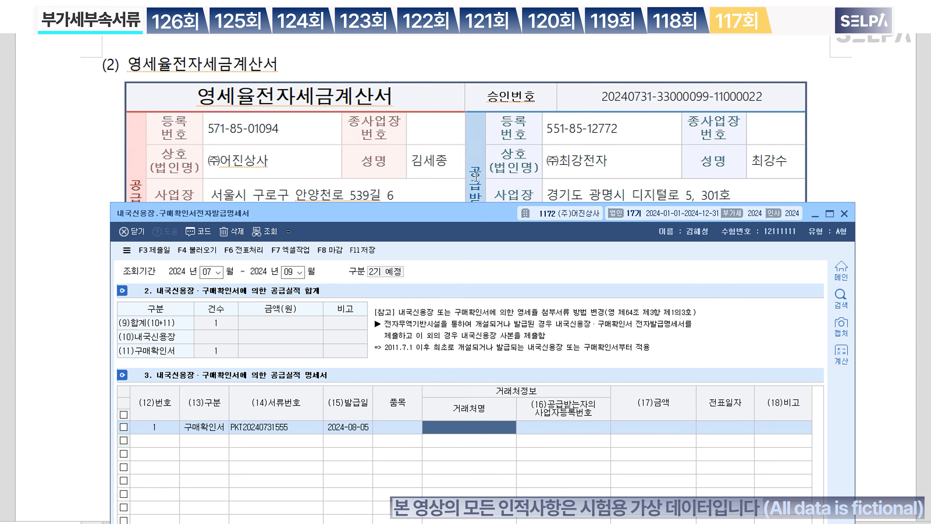
scroll(477, 173, down, 3)
scroll(473, 179, down, 2)
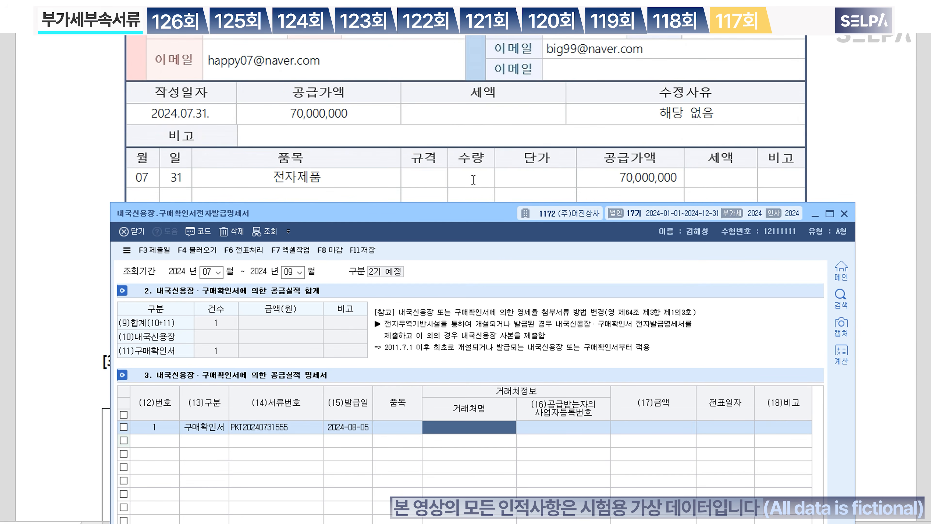
click(403, 427)
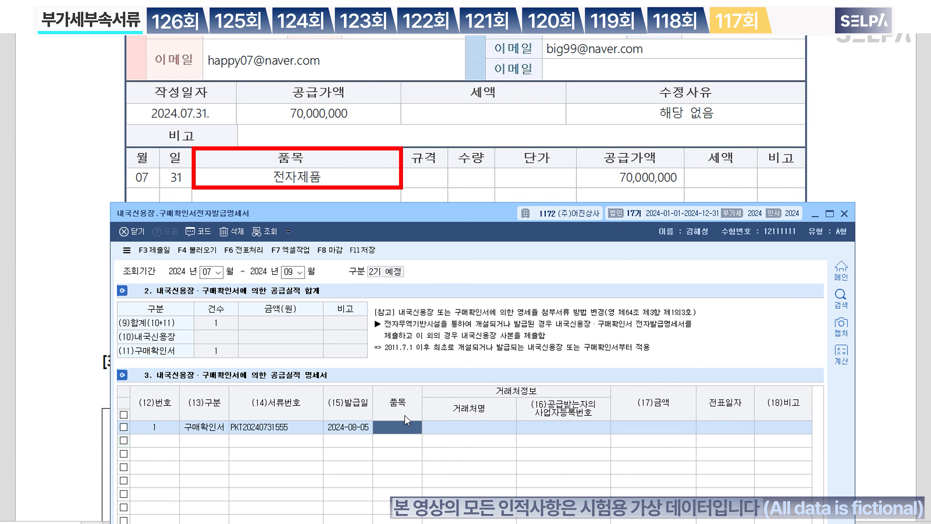
text(wjswk)
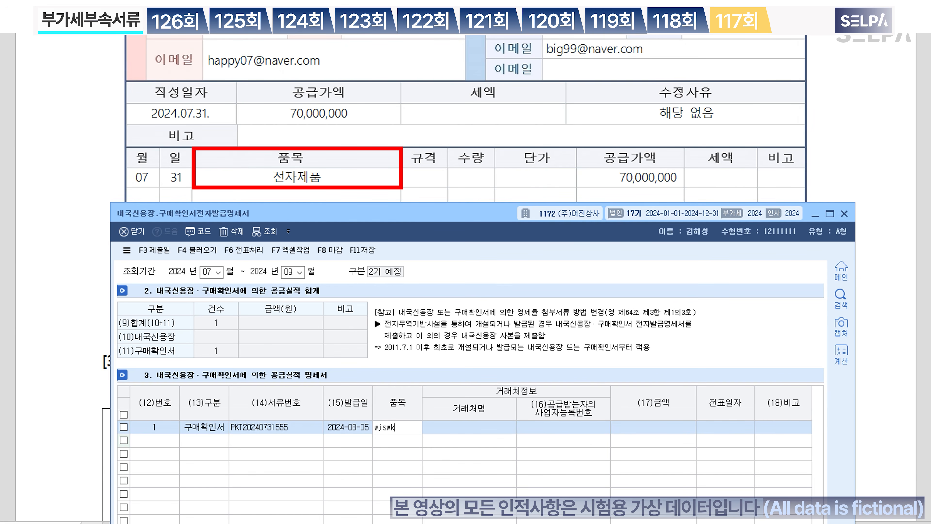
key(BackSpace)
key(BackSpace)
key(BackSpace)
key(BackSpace)
key(BackSpace)
text(전재)
key(BackSpace)
text(자제품)
key(Return)
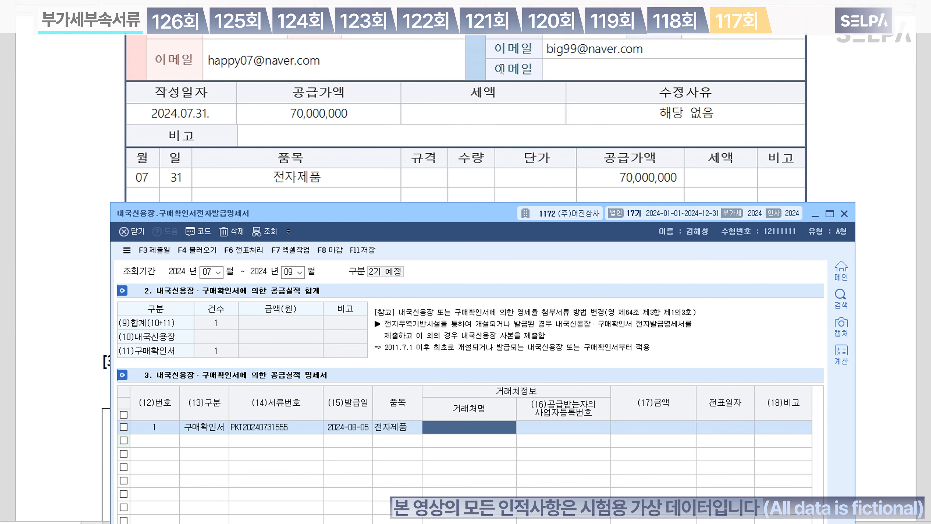
Step: Pick customer (주)최강전자 via F2 lookup, enter amount 70,000,000, and save
scroll(516, 121, up, 2)
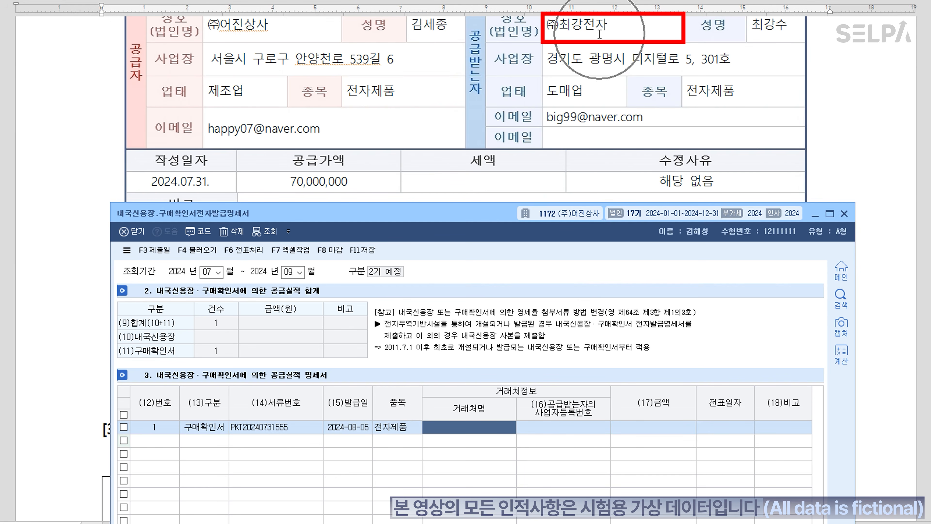
key(F2)
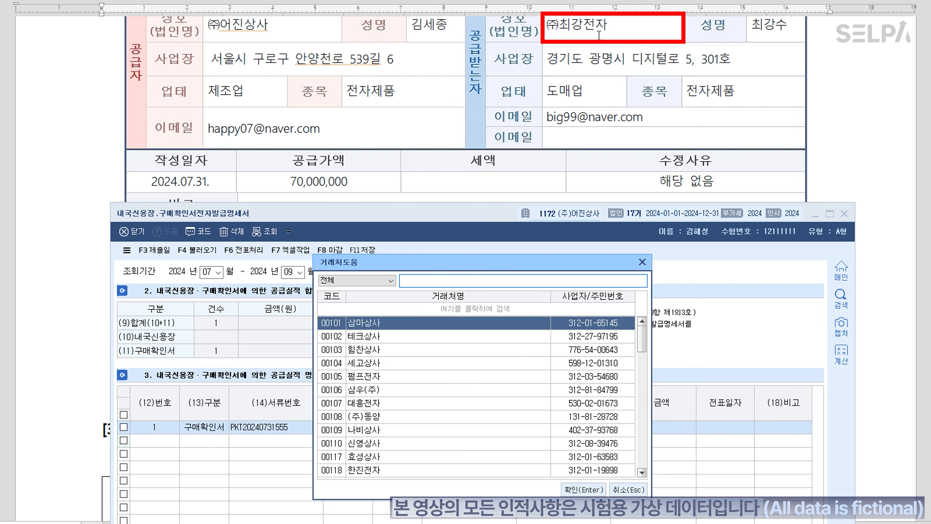
text(최강)
key(Return)
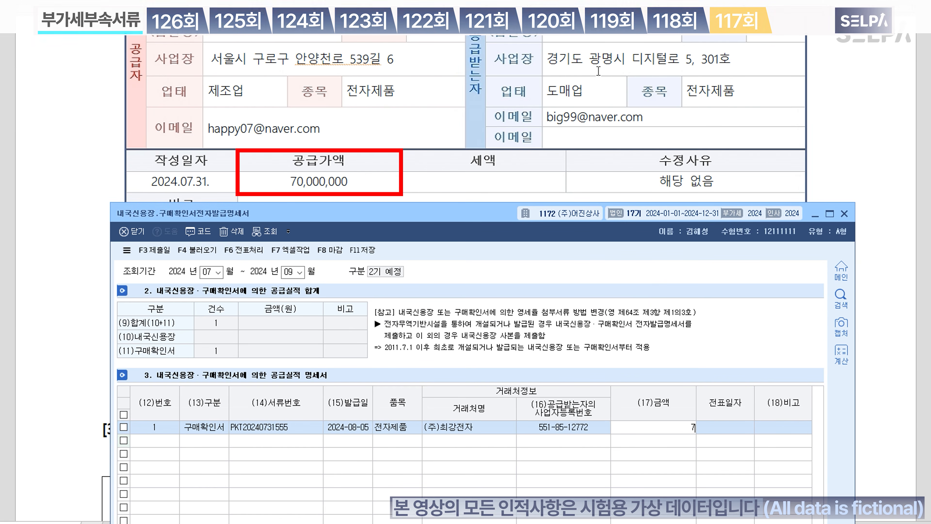
text(70000000)
key(Return)
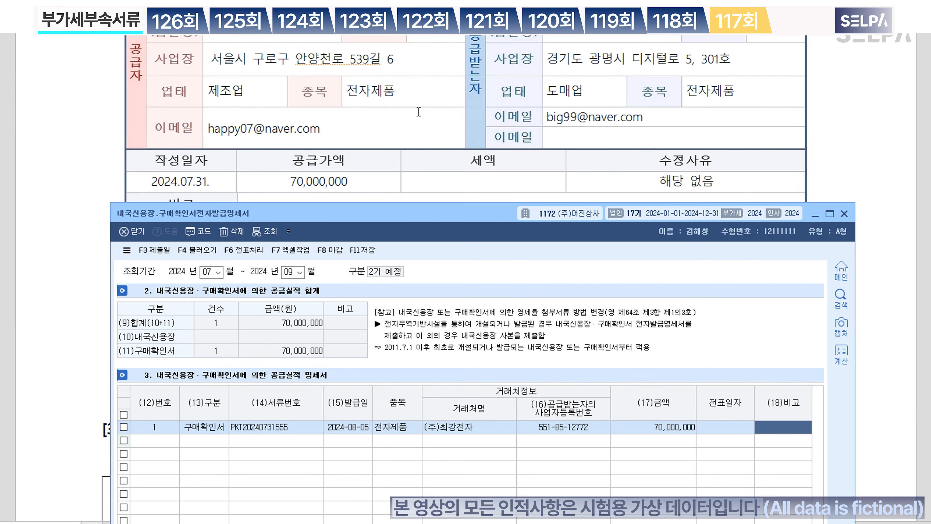
click(366, 252)
Step: Close the statement, then colour 제1기 부가가치세 확정 and the item-3 password red
click(846, 214)
scroll(482, 333, down, 5)
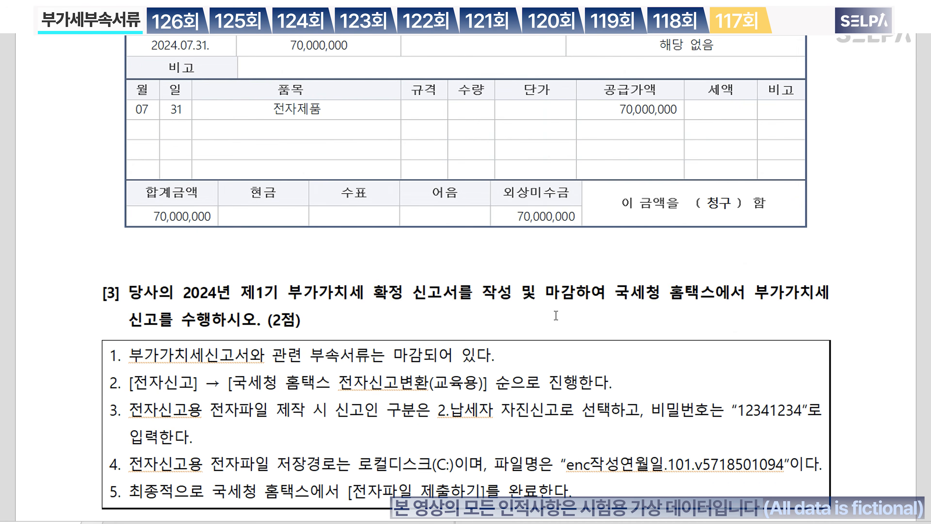
scroll(574, 294, down, 3)
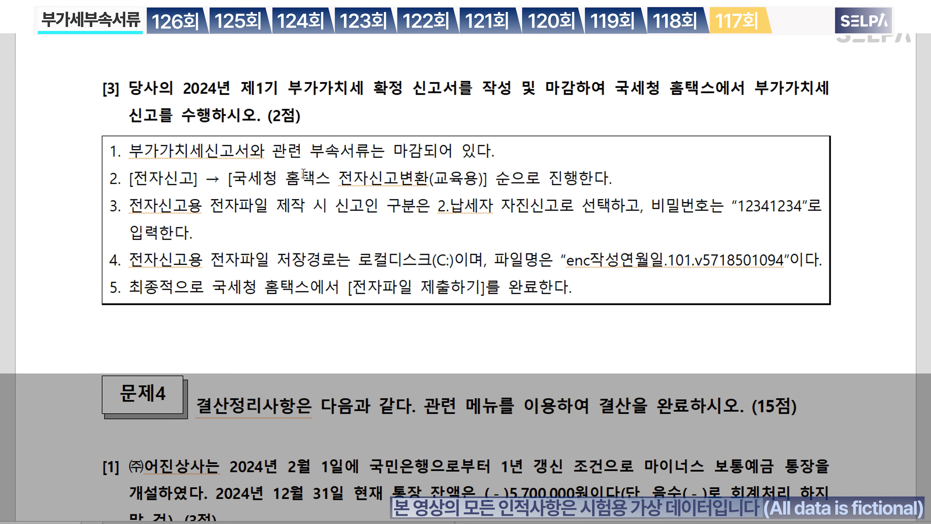
click(435, 155)
drag(236, 90, 399, 93)
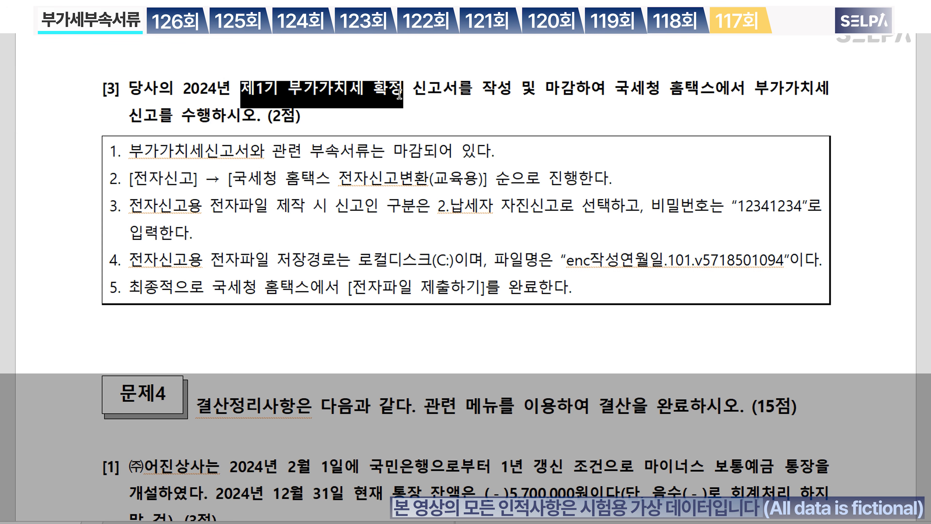
key(ctrl+m)
key(r)
click(449, 187)
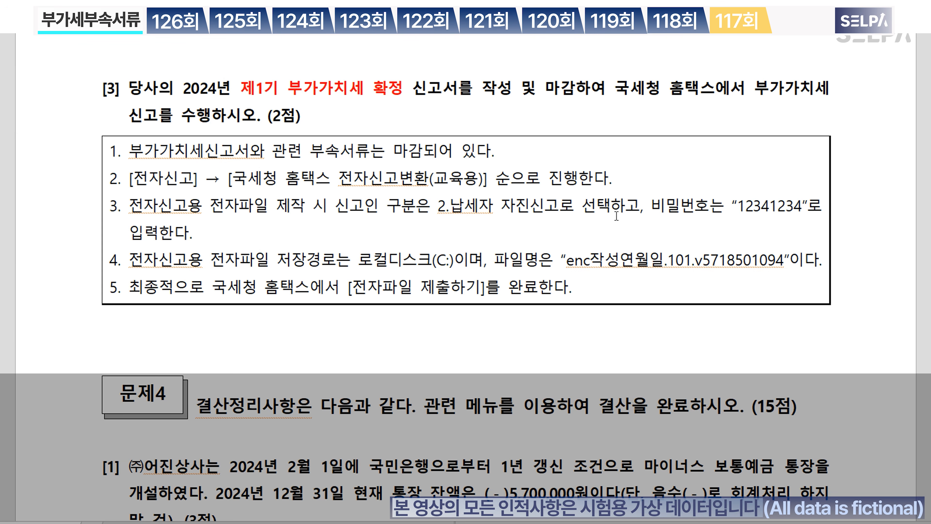
drag(741, 209, 802, 210)
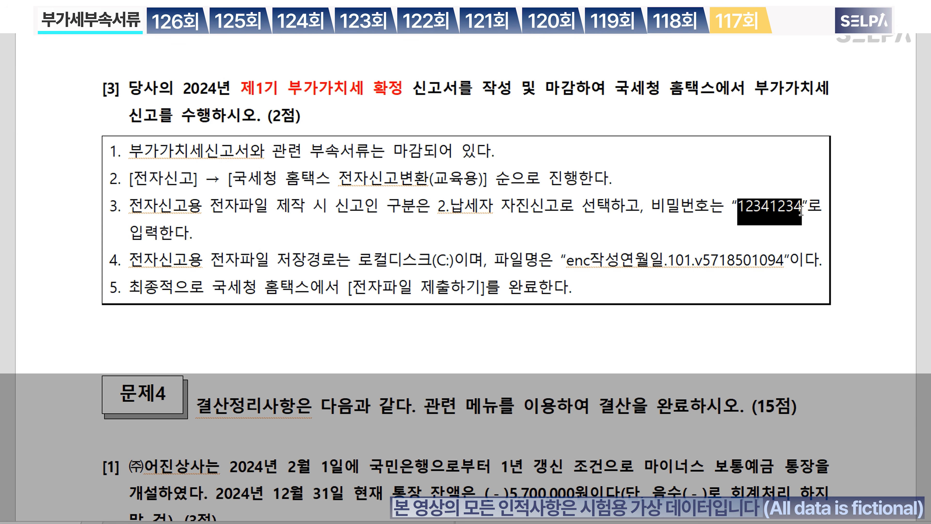
key(ctrl+m)
Step: Finish the red password colouring and set the e-filing period to April–June 2024
key(r)
click(576, 226)
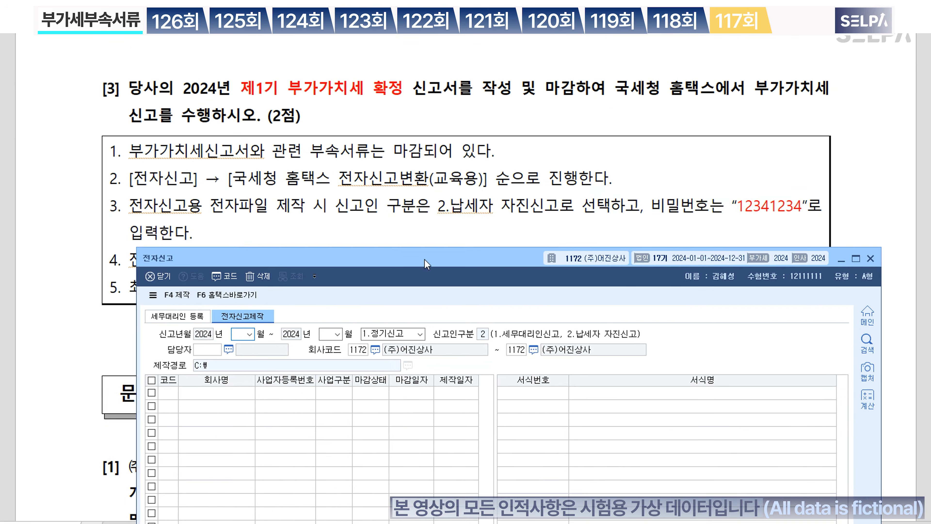
drag(426, 263, 392, 165)
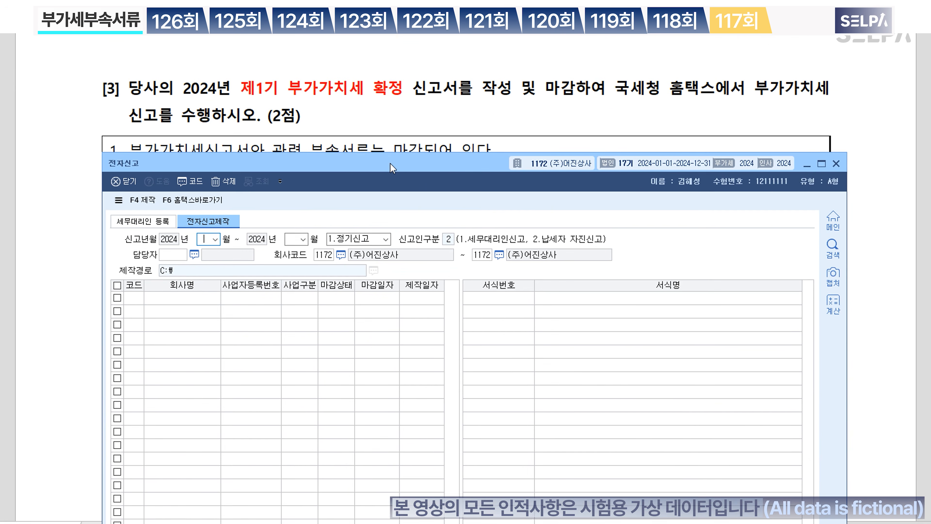
text(4)
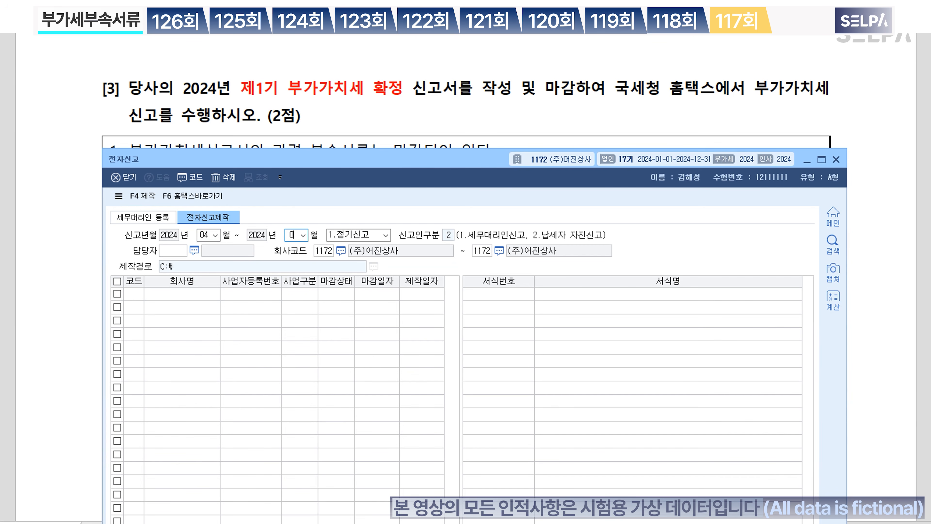
text(6)
key(Return)
key(Return)
key(Return)
key(Return)
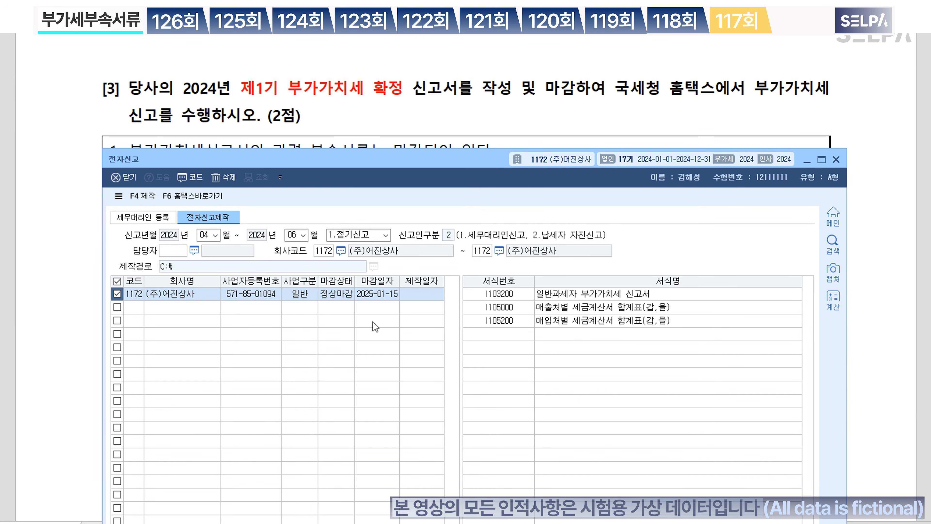
Step: Create the e-filing file protected with the file password and dismiss the completion message
click(145, 197)
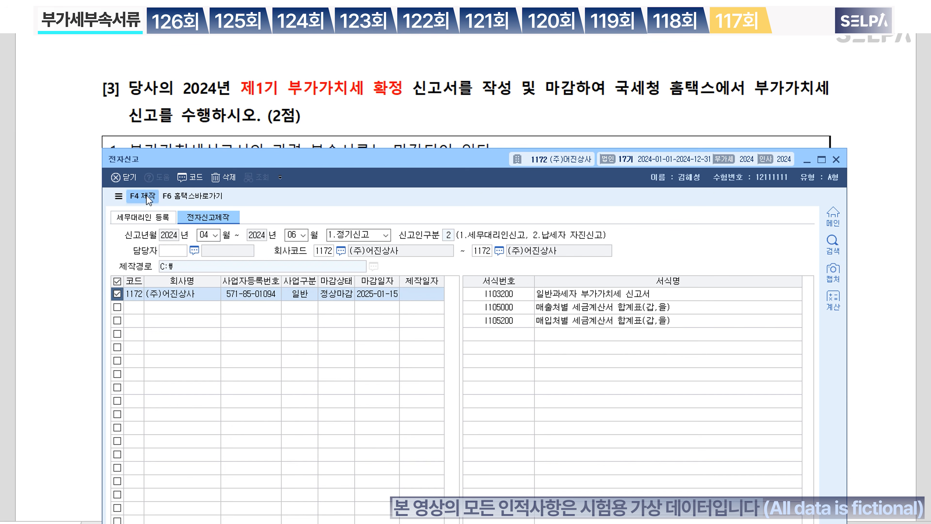
text(12)
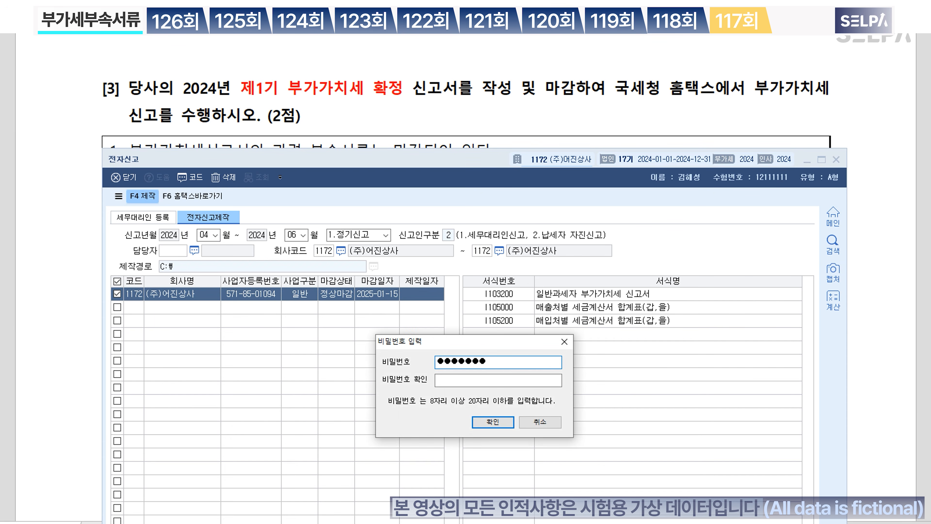
text(12345678)
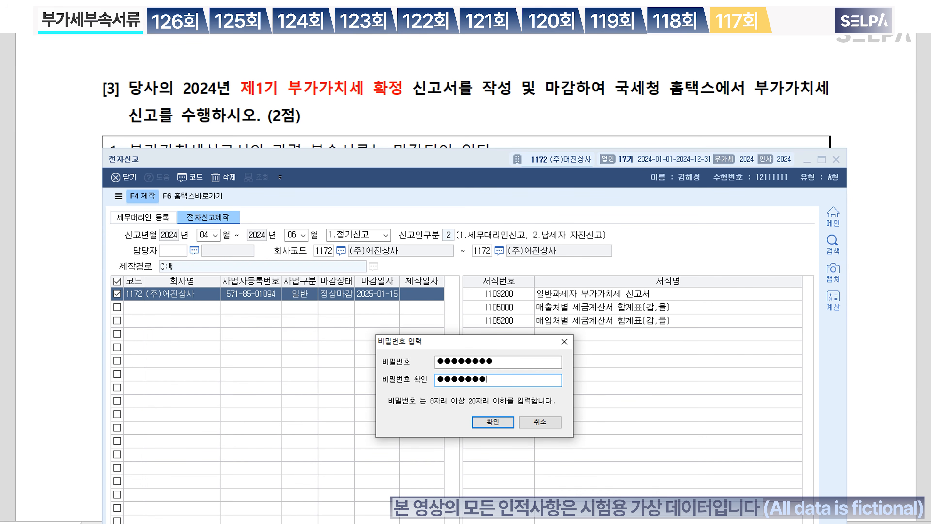
click(498, 423)
click(484, 418)
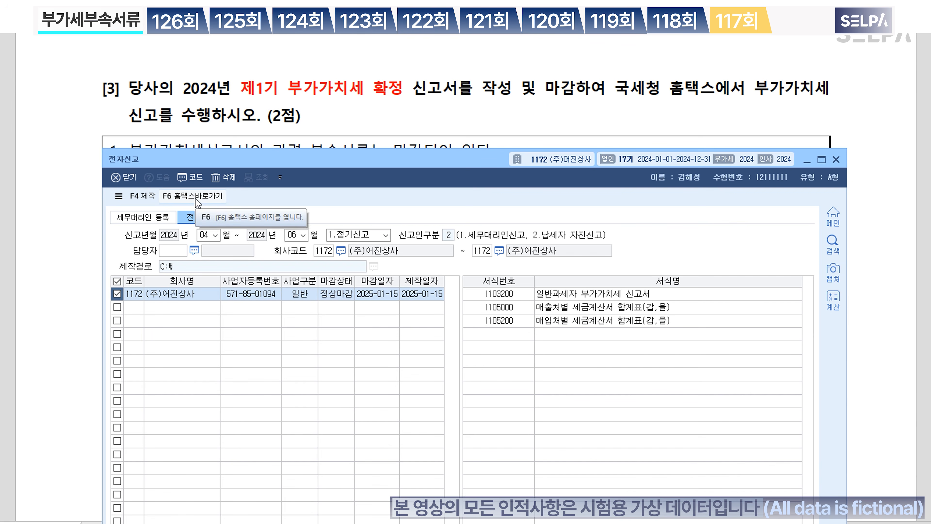
click(213, 194)
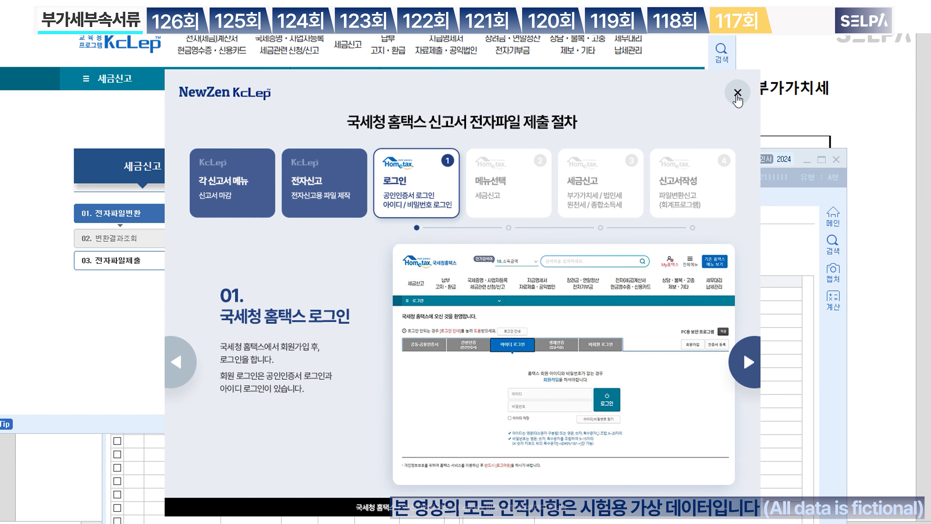
click(738, 93)
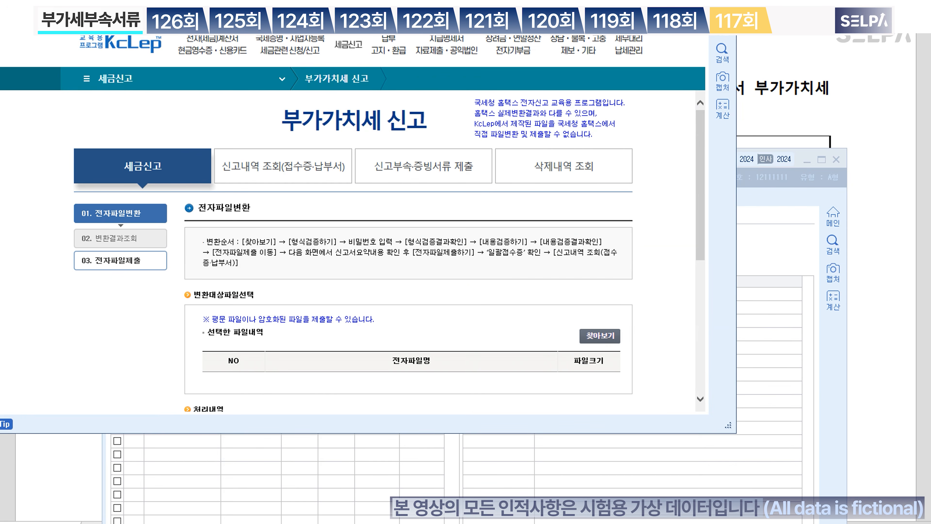
drag(309, 1, 420, 44)
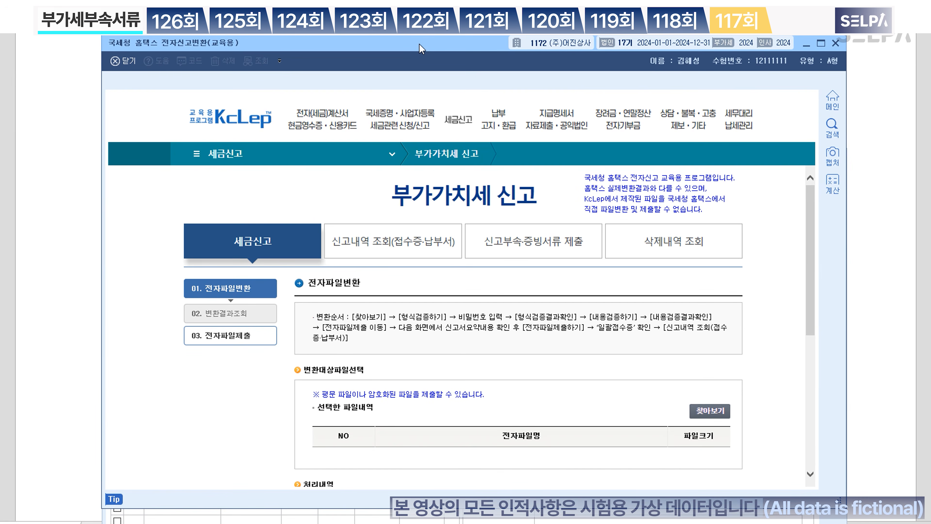
scroll(611, 345, down, 1)
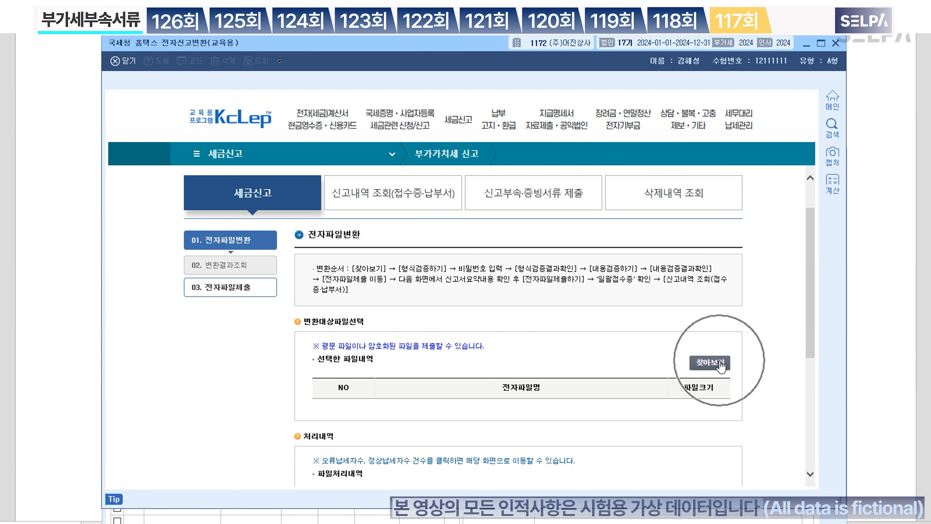
click(710, 364)
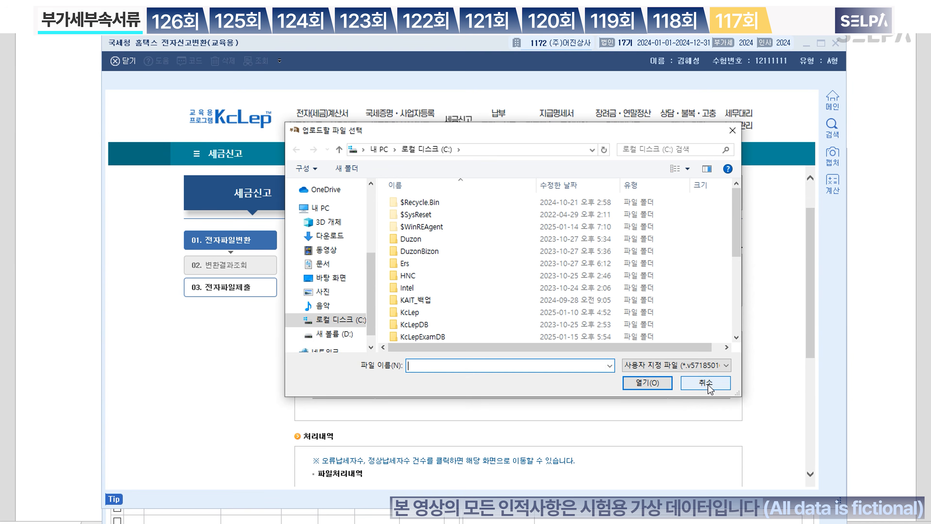
scroll(481, 279, down, 5)
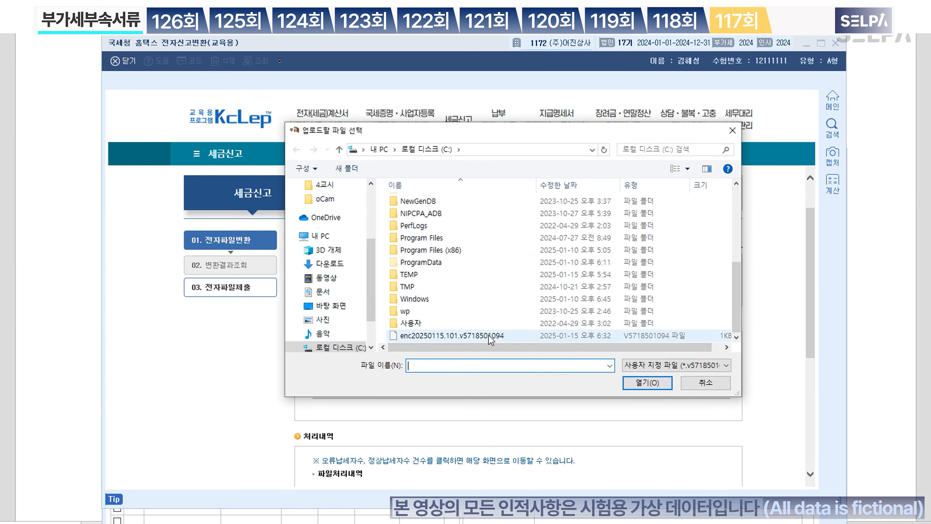
click(479, 335)
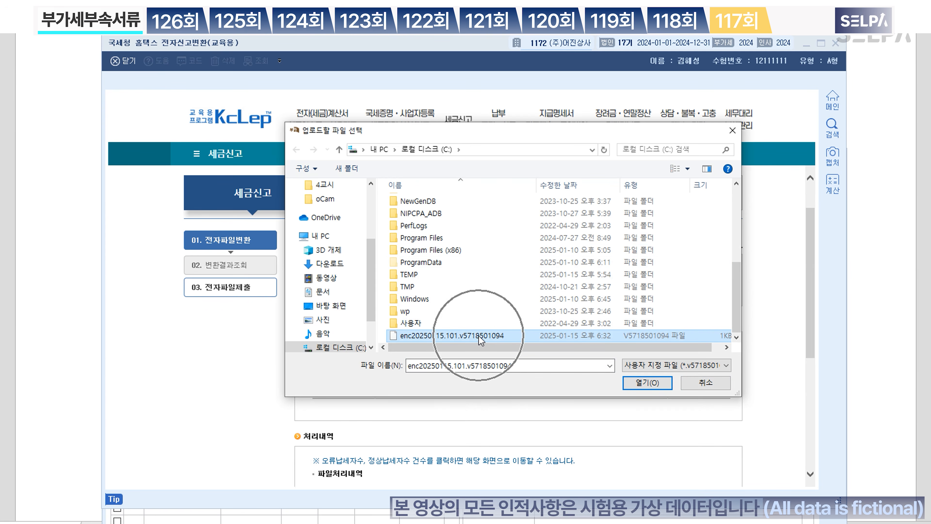
click(648, 383)
Step: Run the format check with the file password and the content check, viewing both results
scroll(572, 329, down, 5)
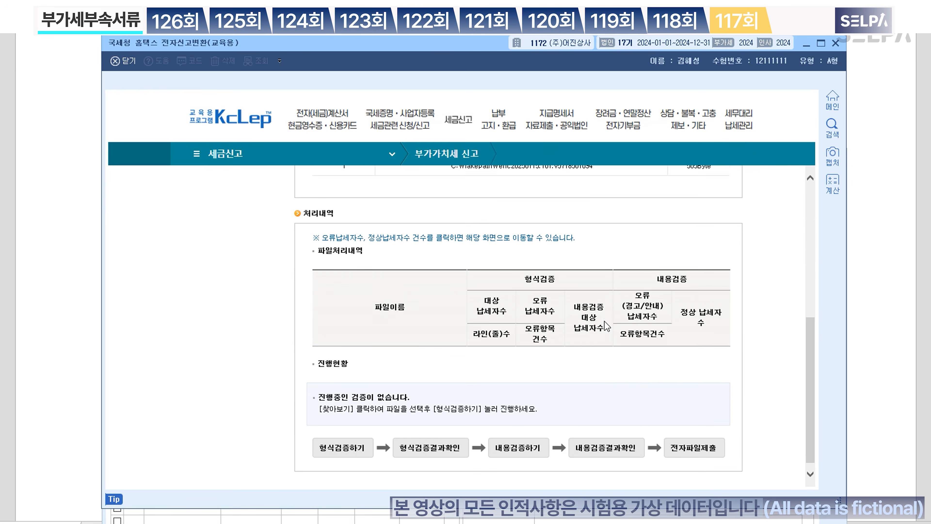
click(349, 440)
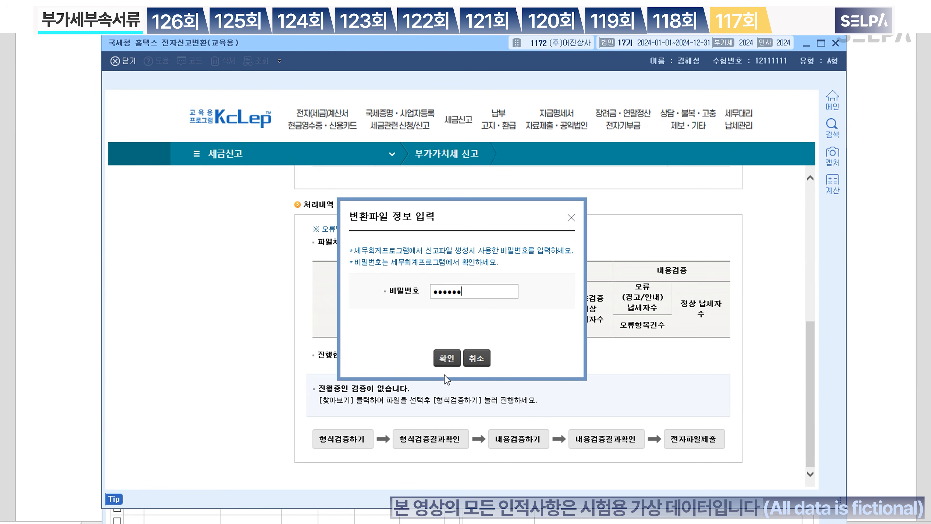
click(448, 361)
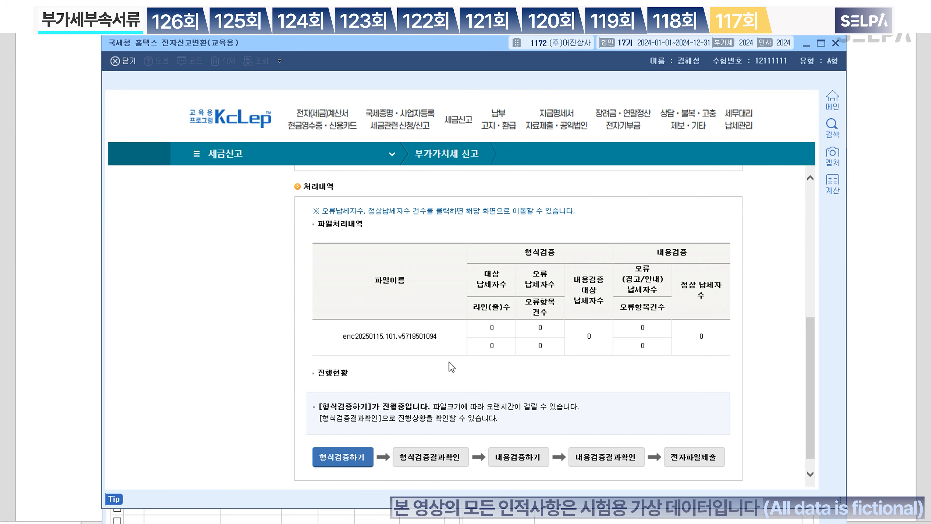
click(449, 462)
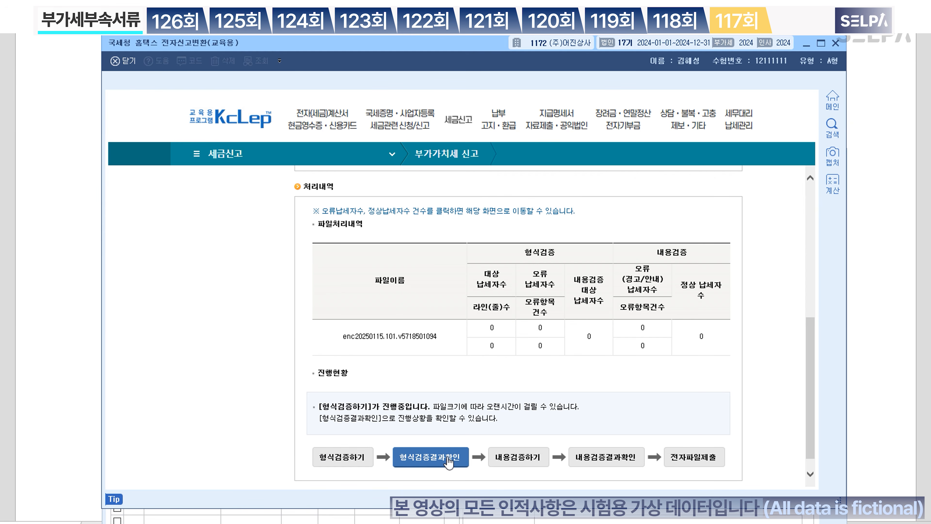
click(534, 458)
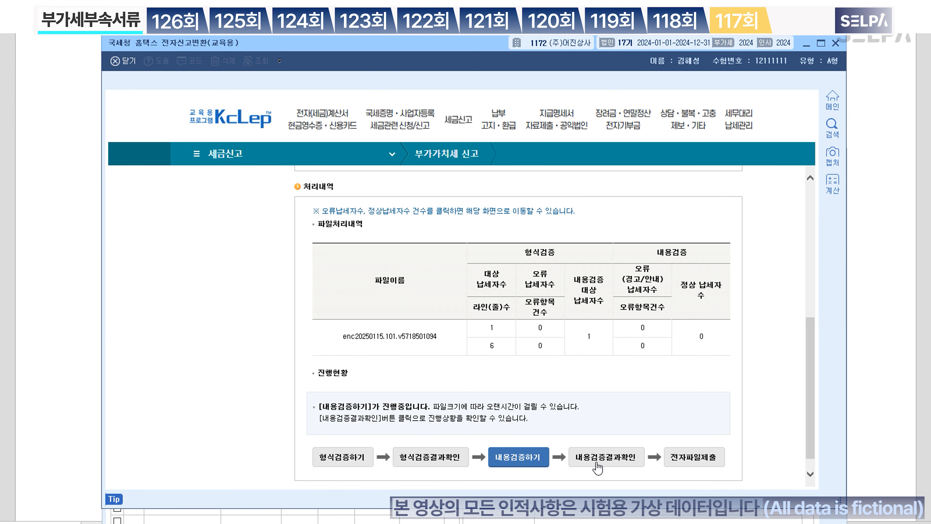
click(615, 463)
Step: Submit the VAT return file, close the receipt and windows, and return to 문제4
click(708, 462)
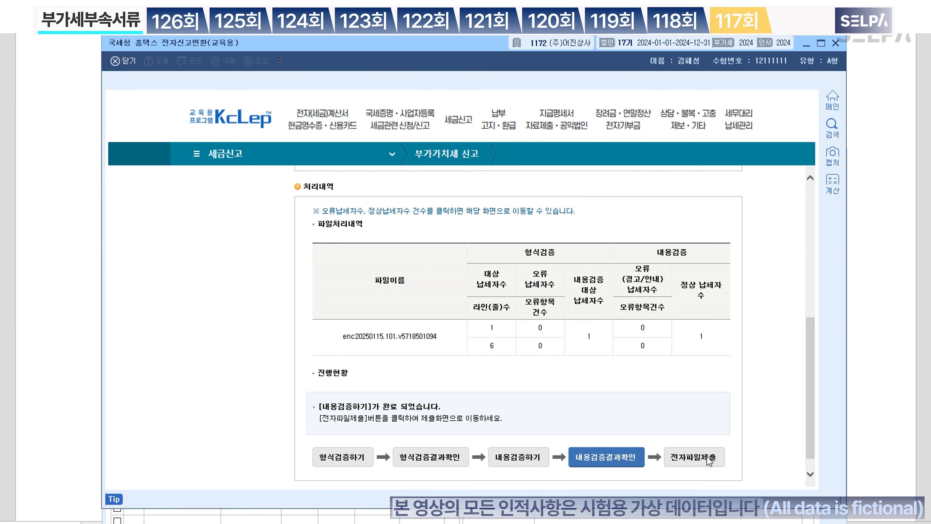
click(390, 469)
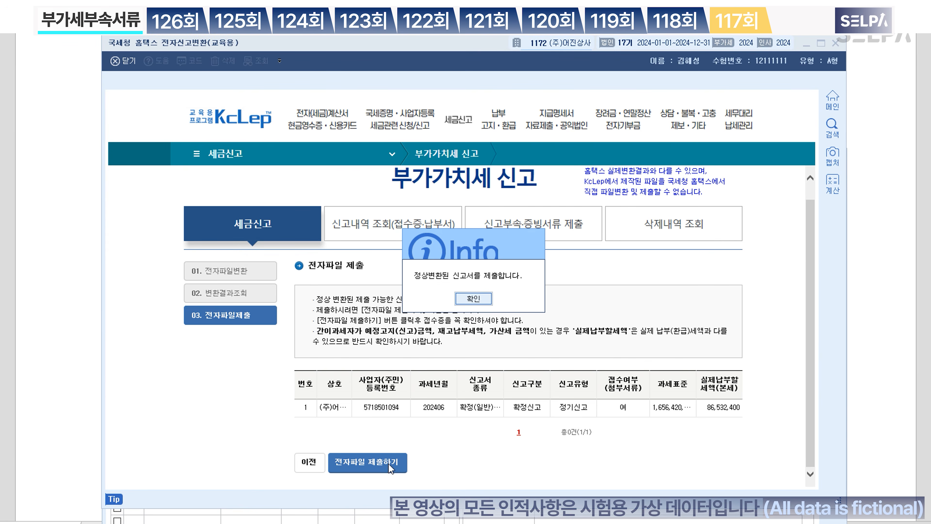
click(476, 299)
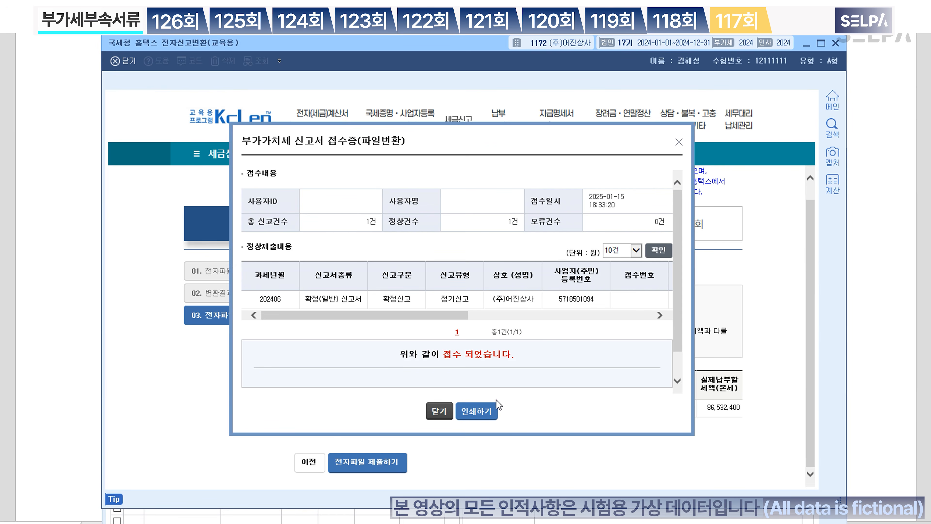
click(440, 412)
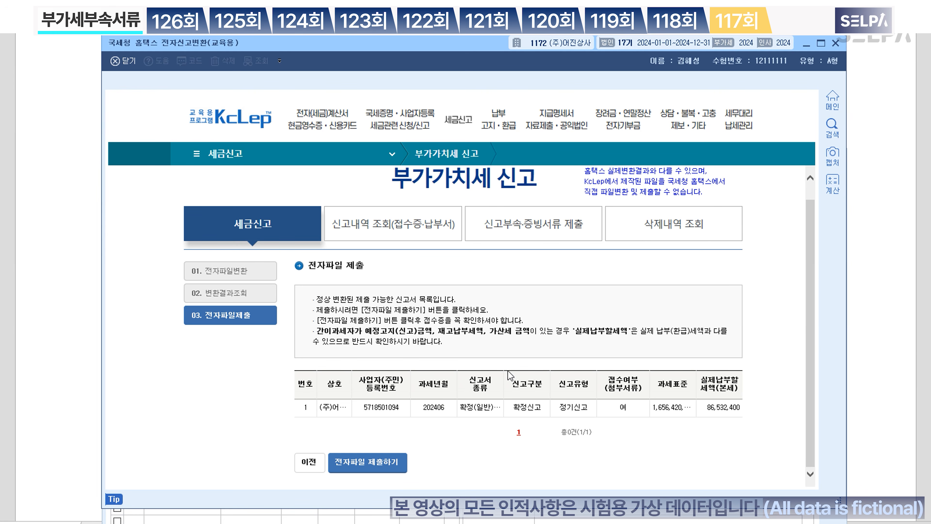
click(836, 45)
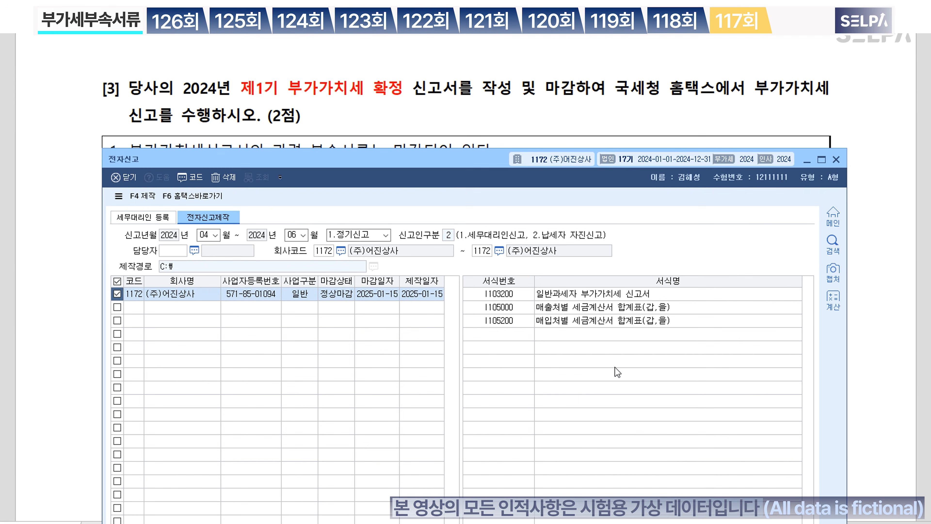
click(836, 160)
scroll(561, 259, down, 3)
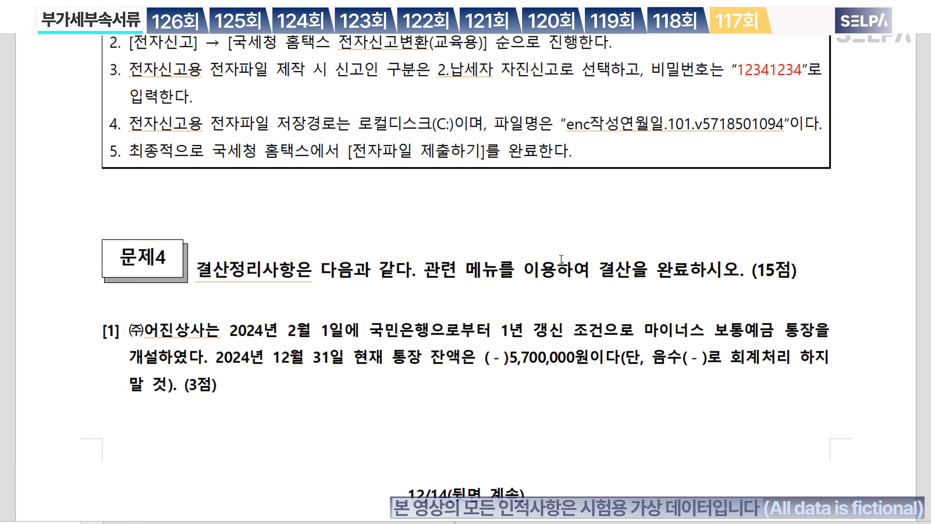